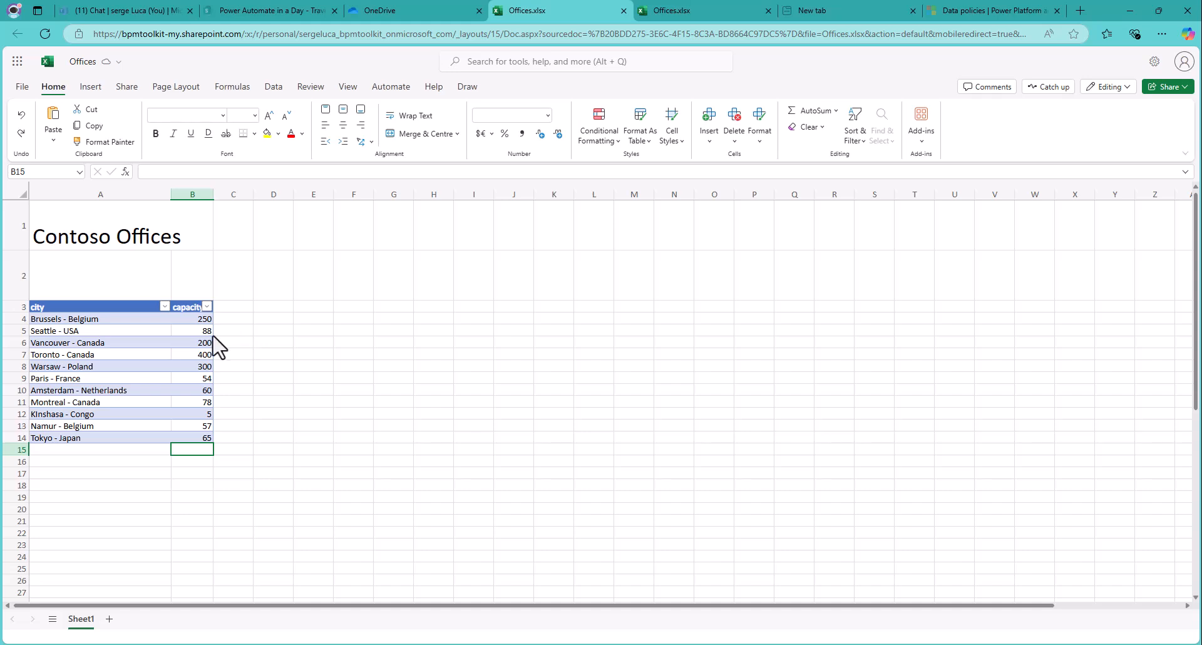
Step: Examine the city and capacity columns of the Contoso Offices table in the Offices workbook
left_click(80, 307)
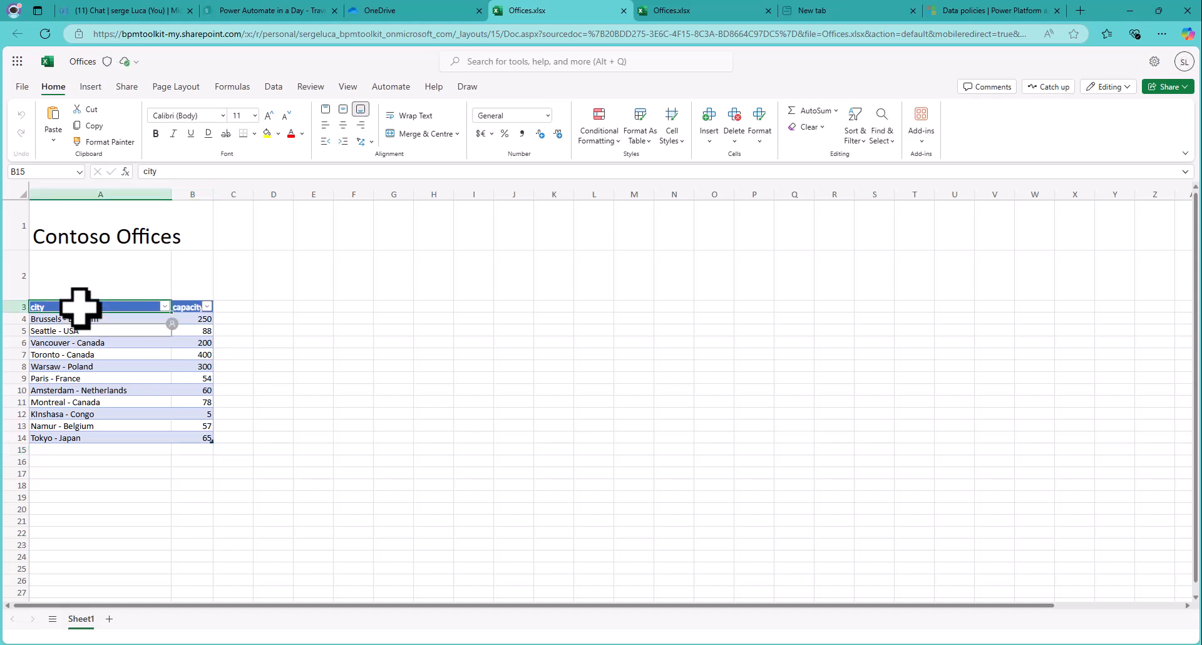
left_click(183, 305)
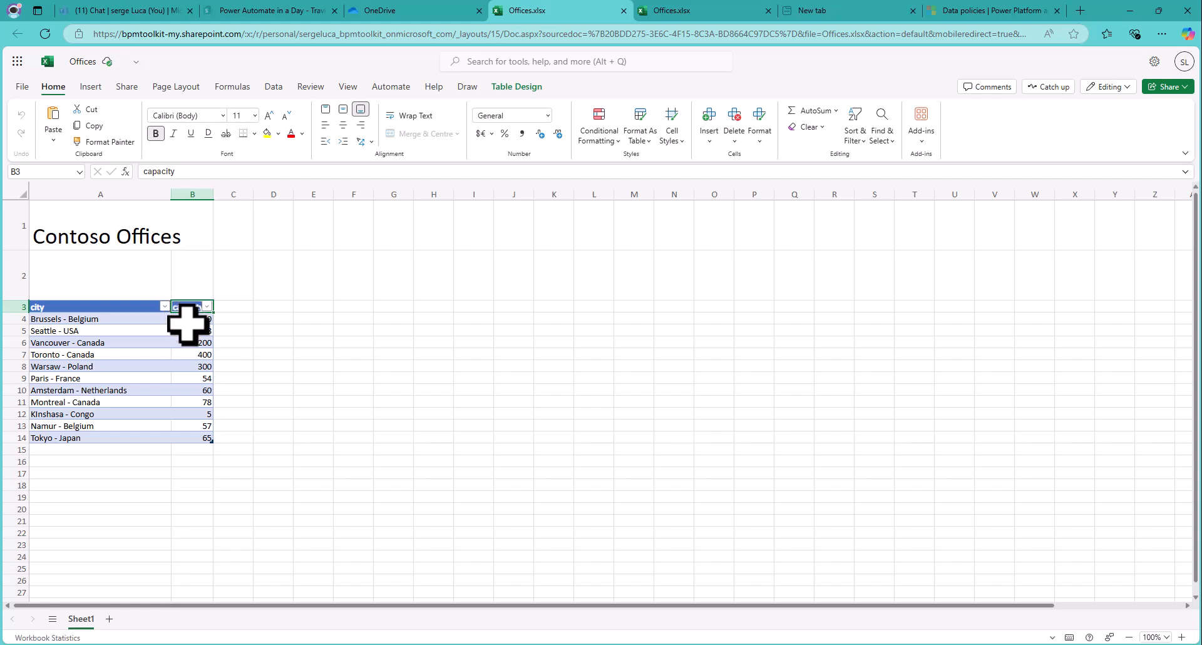
left_click(188, 323)
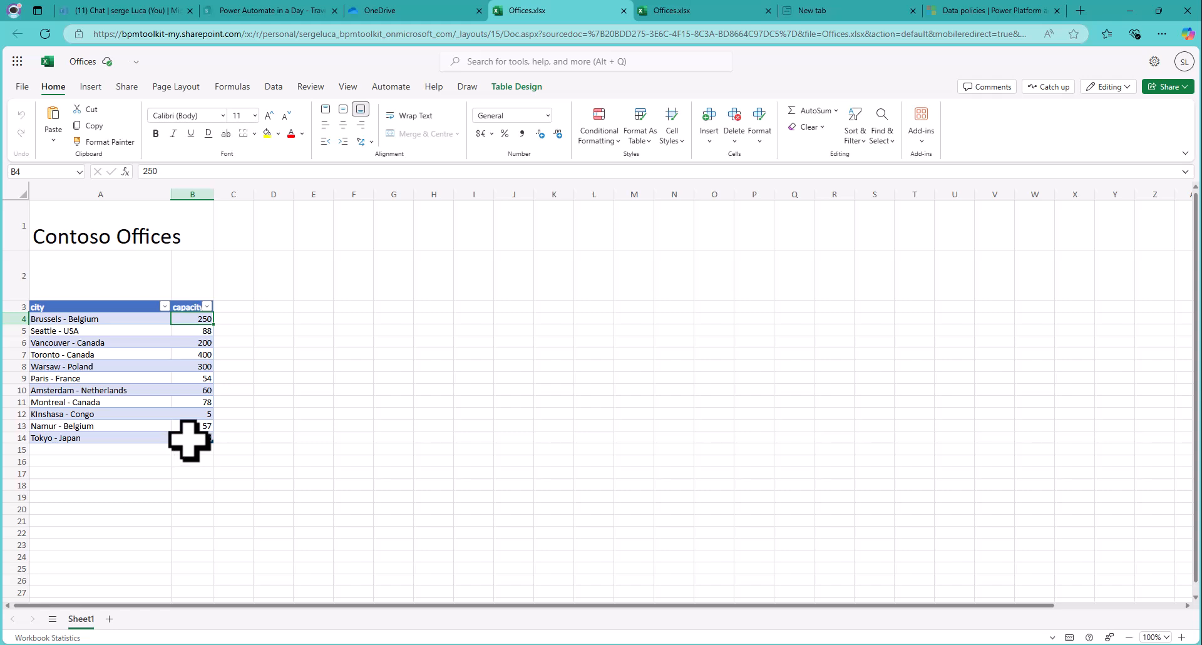
Step: Switch to Power Automate by way of OneDrive and start building a scheduled cloud flow from blank
left_click(382, 9)
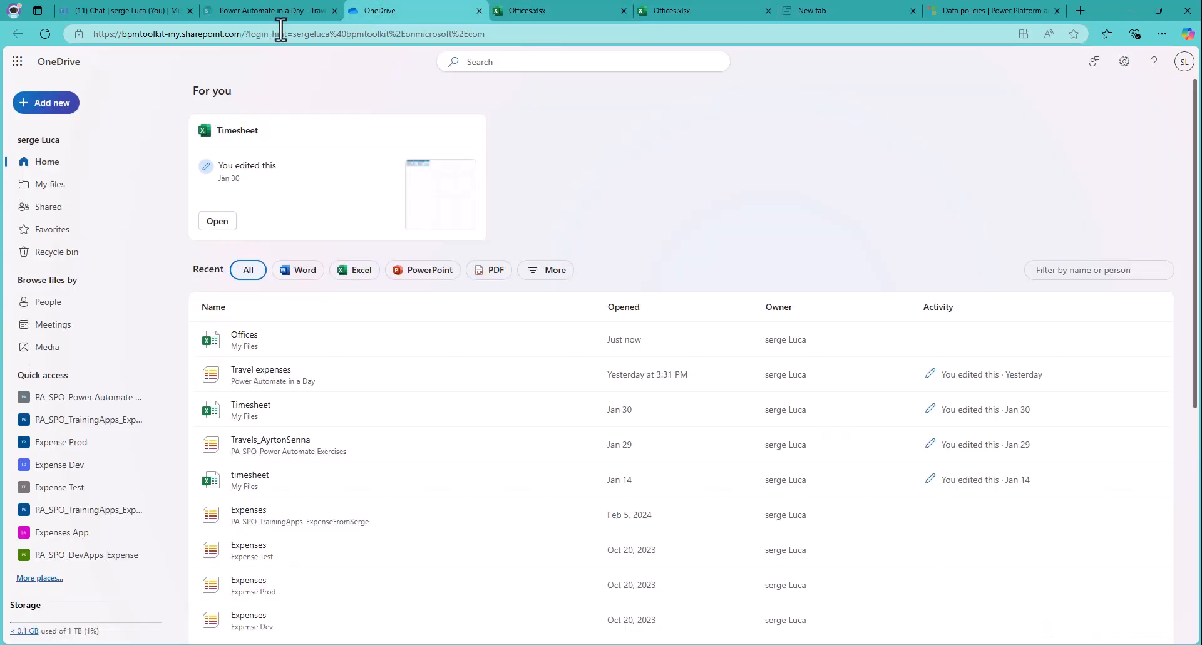
left_click(16, 61)
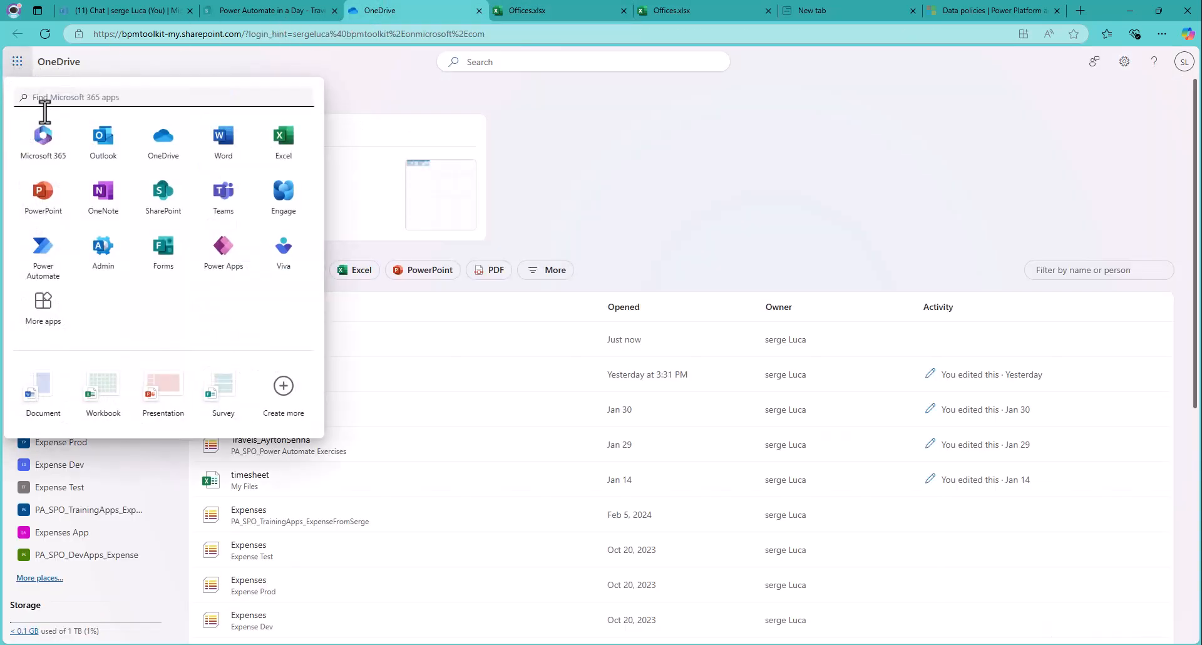
left_click(43, 263)
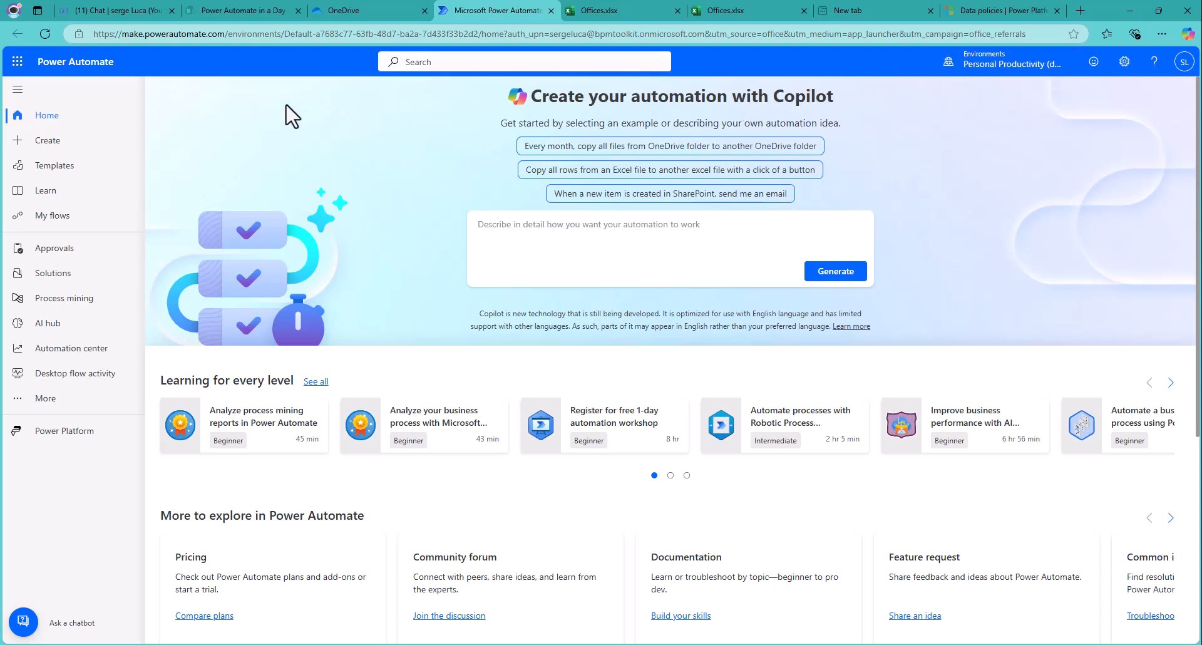
left_click(45, 144)
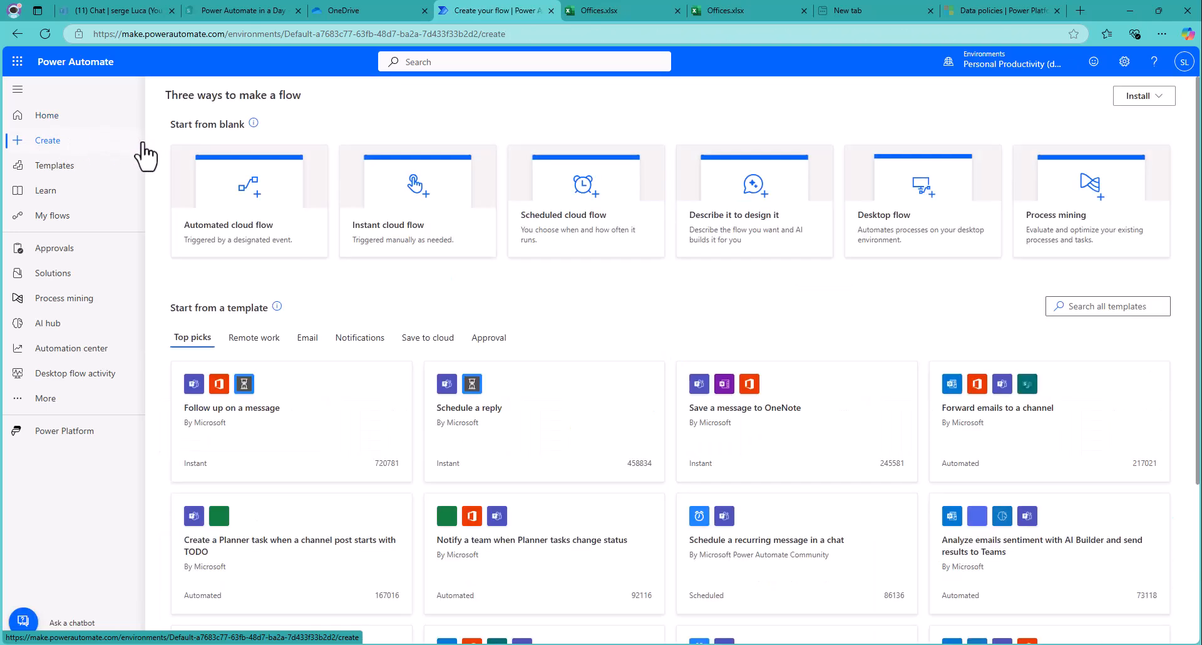
left_click(570, 208)
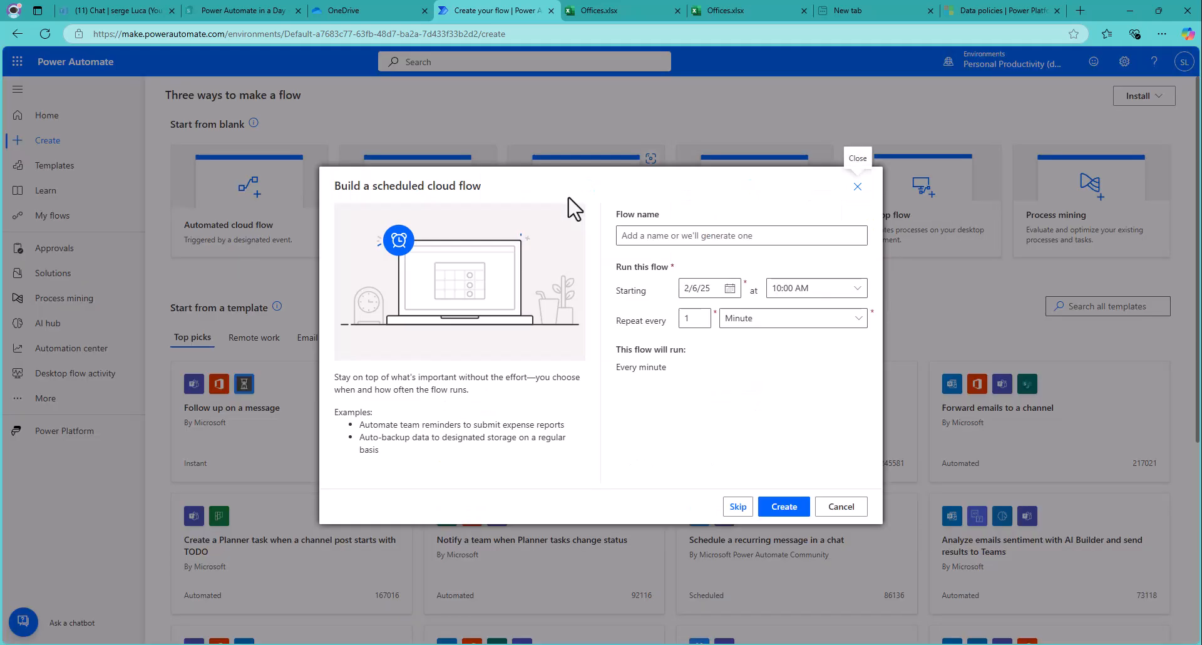
Step: Name the scheduled flow Offices and set it to repeat every 1 week
left_click(651, 234)
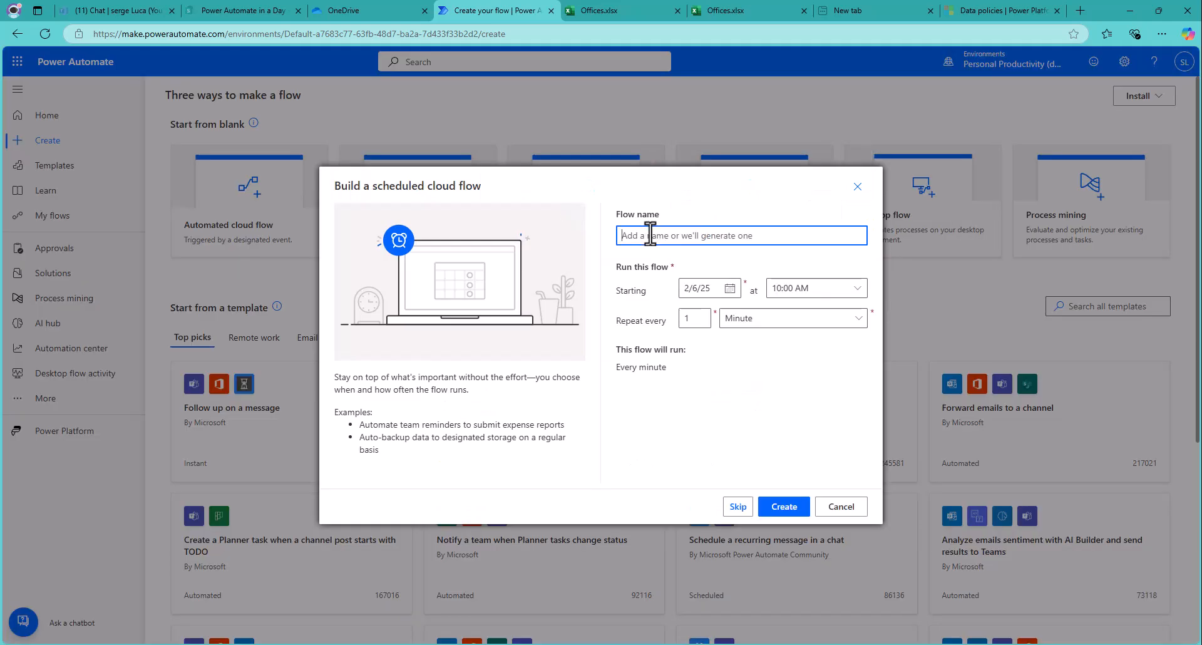
type("Offices")
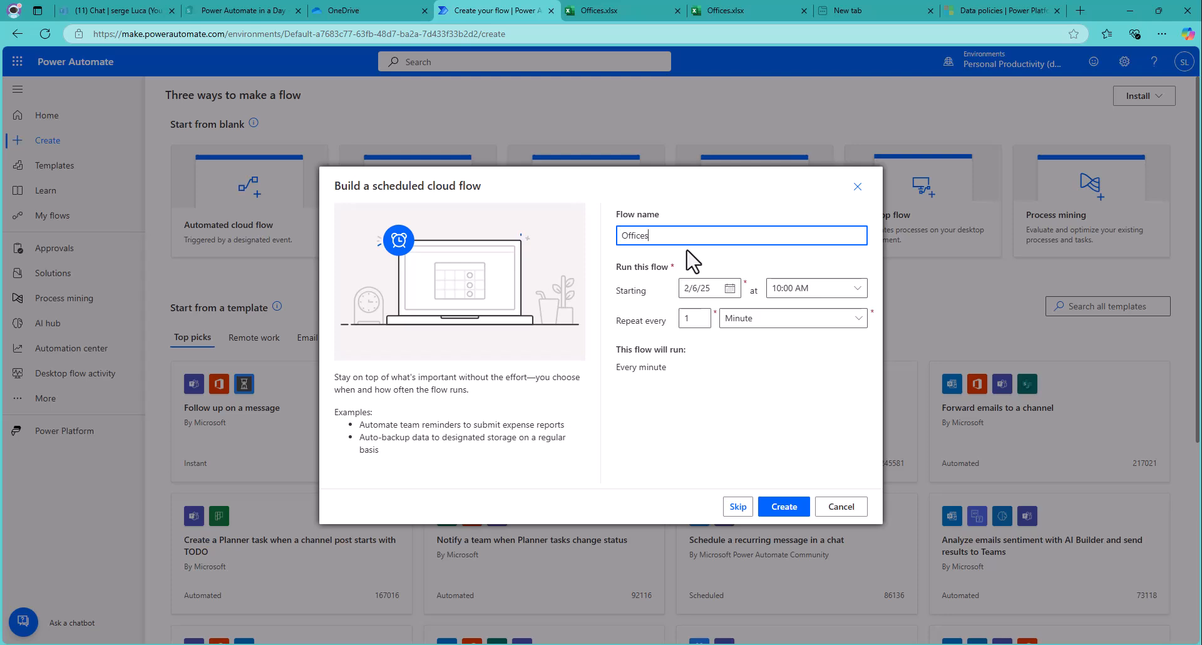
left_click(857, 318)
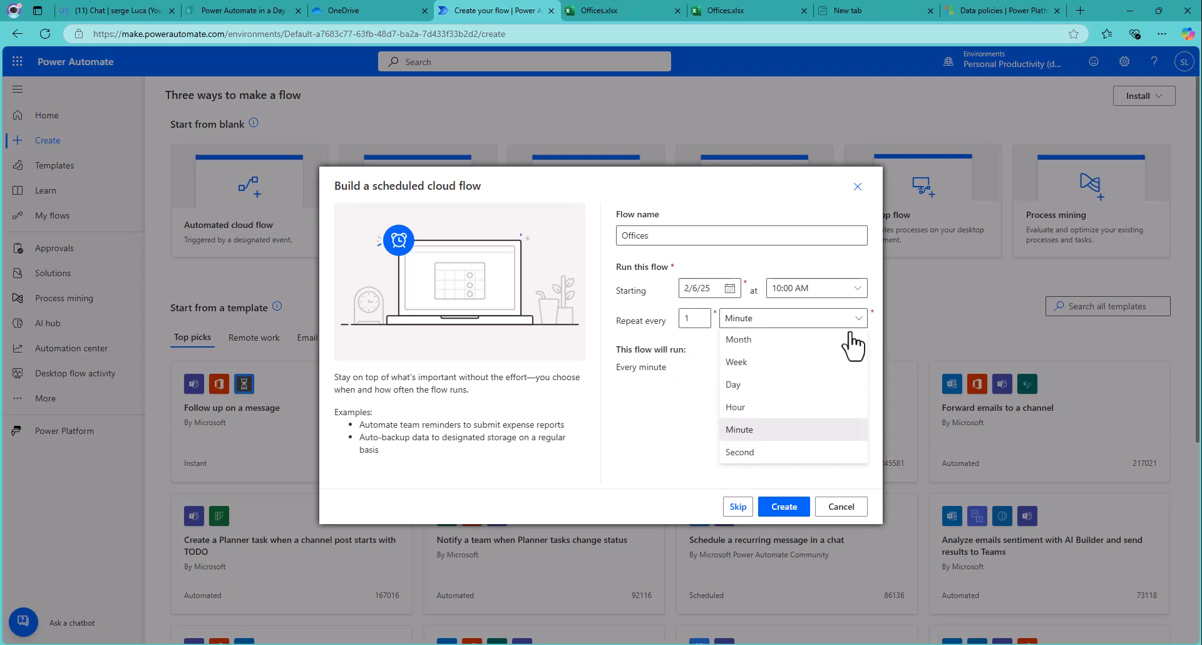
left_click(776, 362)
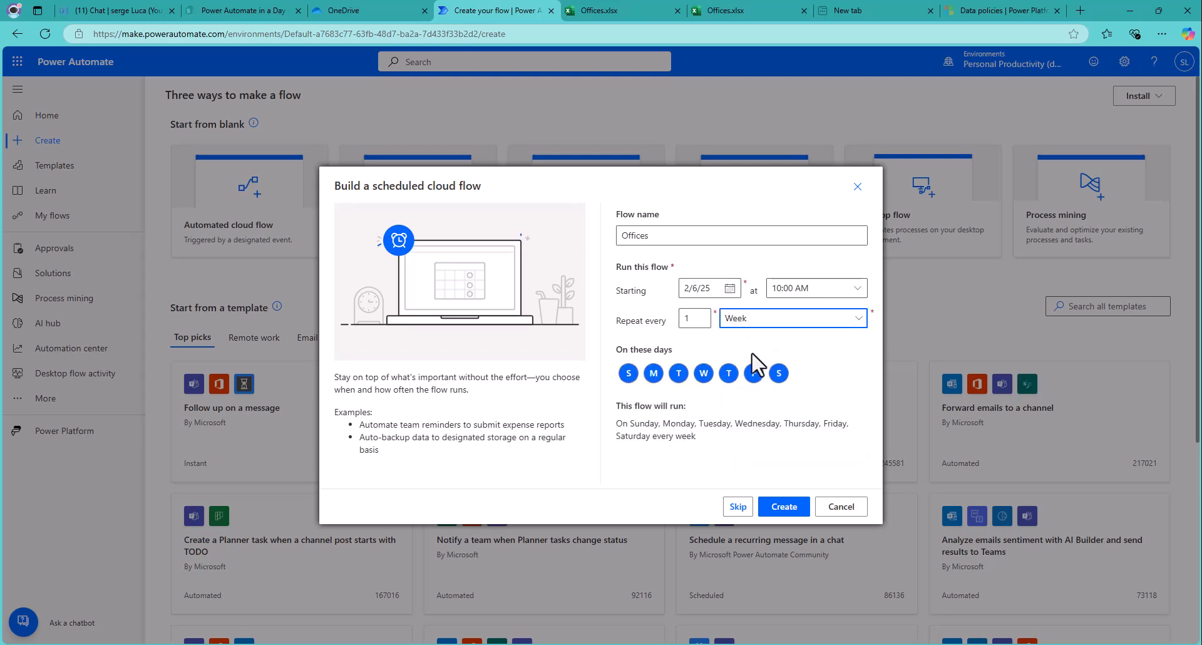
Step: Restrict the weekly schedule to Monday by deselecting all the other days
left_click(654, 374)
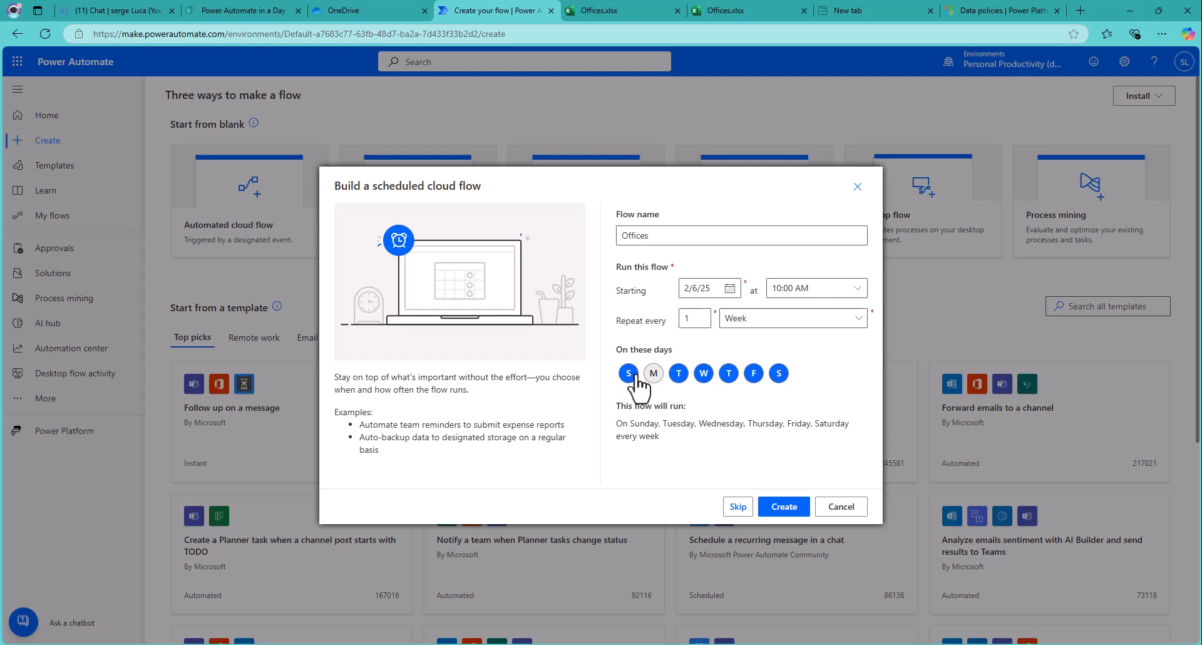
left_click(654, 373)
left_click(629, 374)
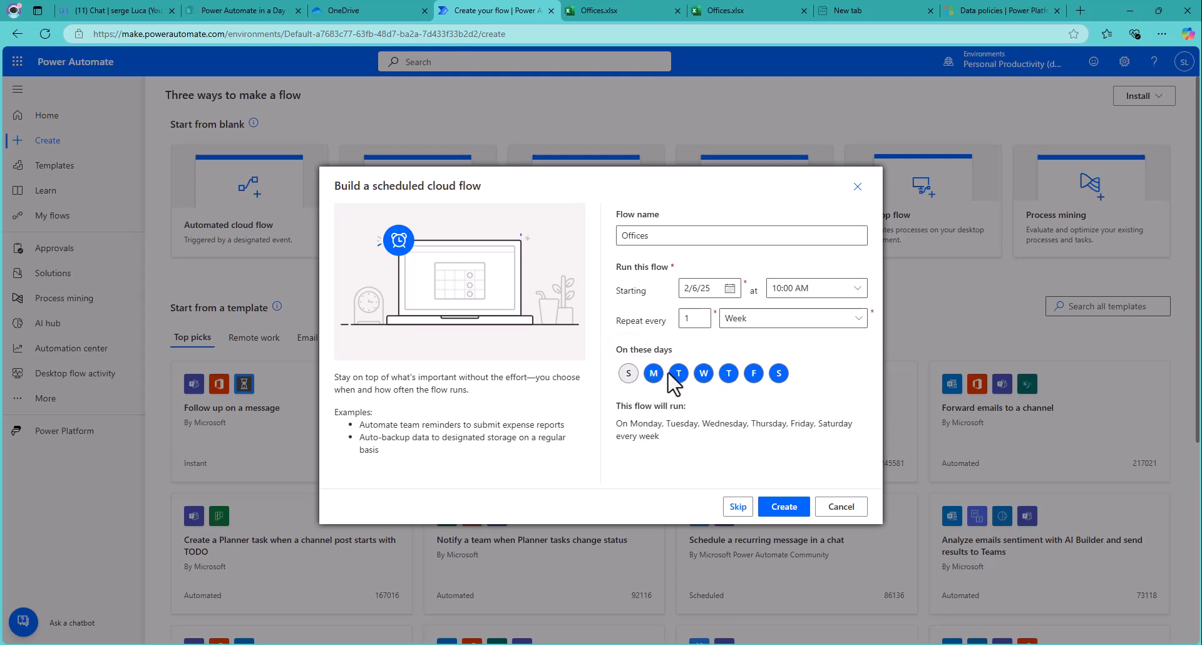
left_click(679, 373)
left_click(703, 374)
left_click(729, 374)
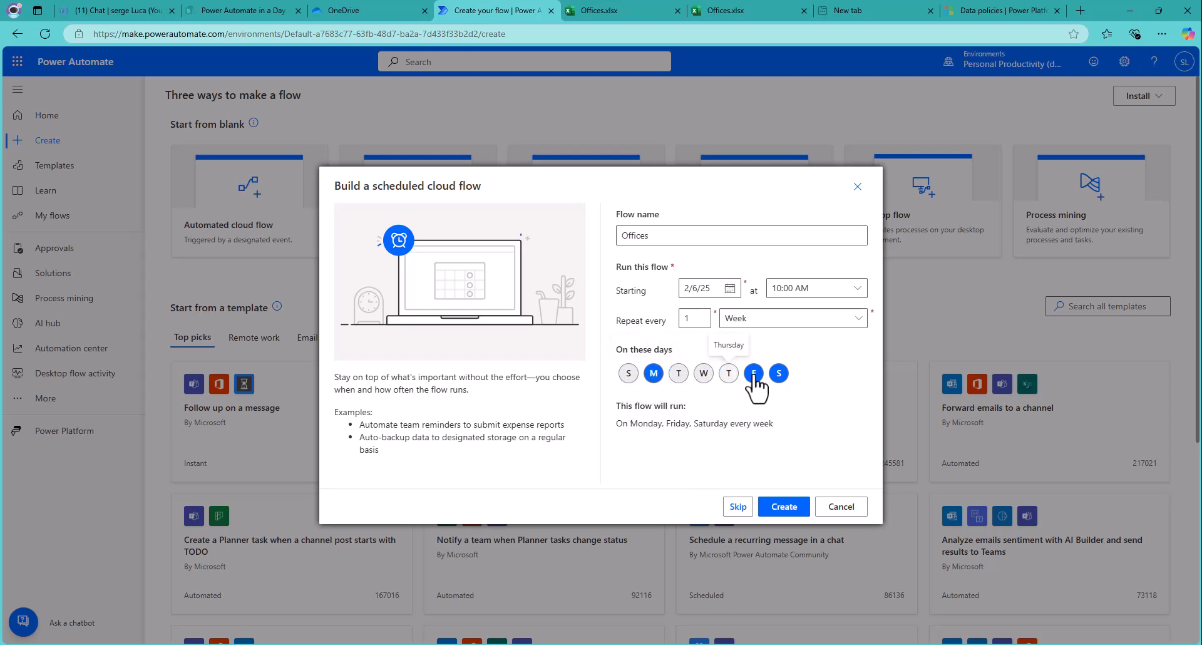
left_click(754, 373)
left_click(779, 377)
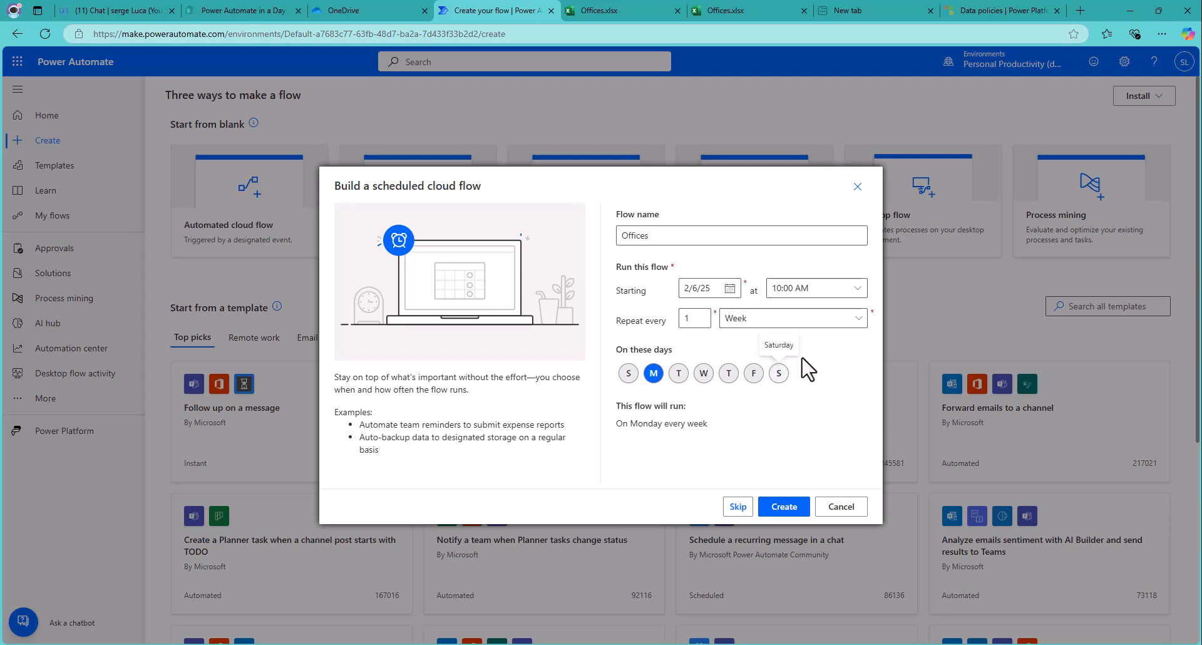
Step: Set the flow's start time to 07:00 AM and create the scheduled flow
left_click(857, 289)
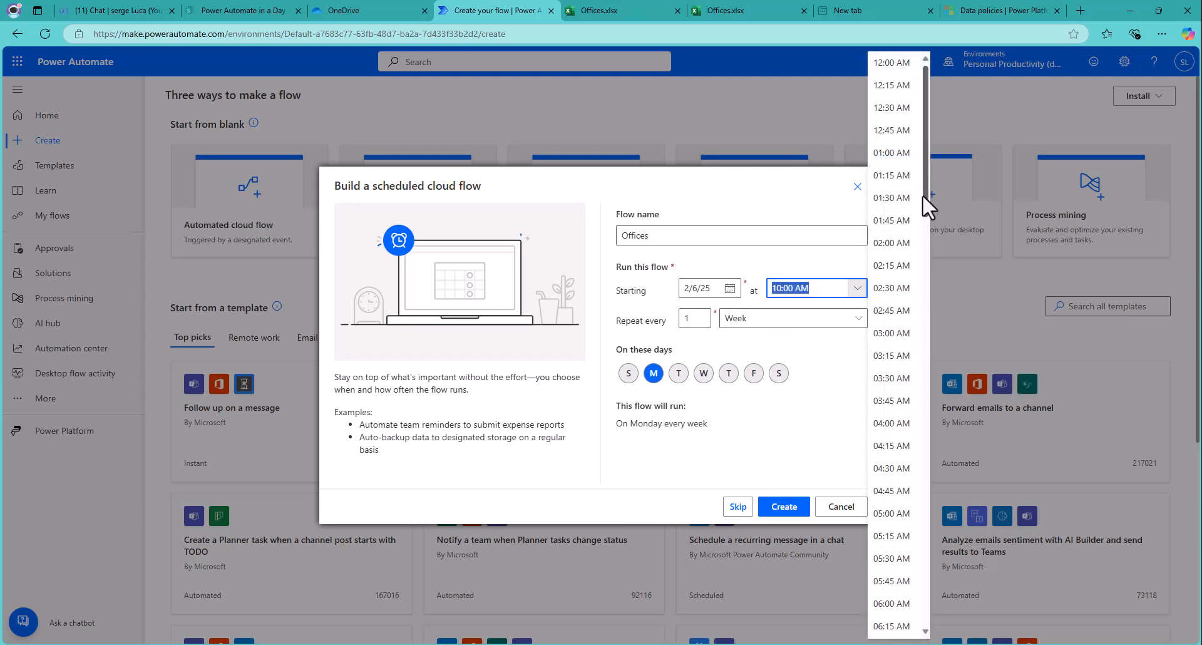
left_click_drag(923, 198, 922, 308)
left_click(893, 288)
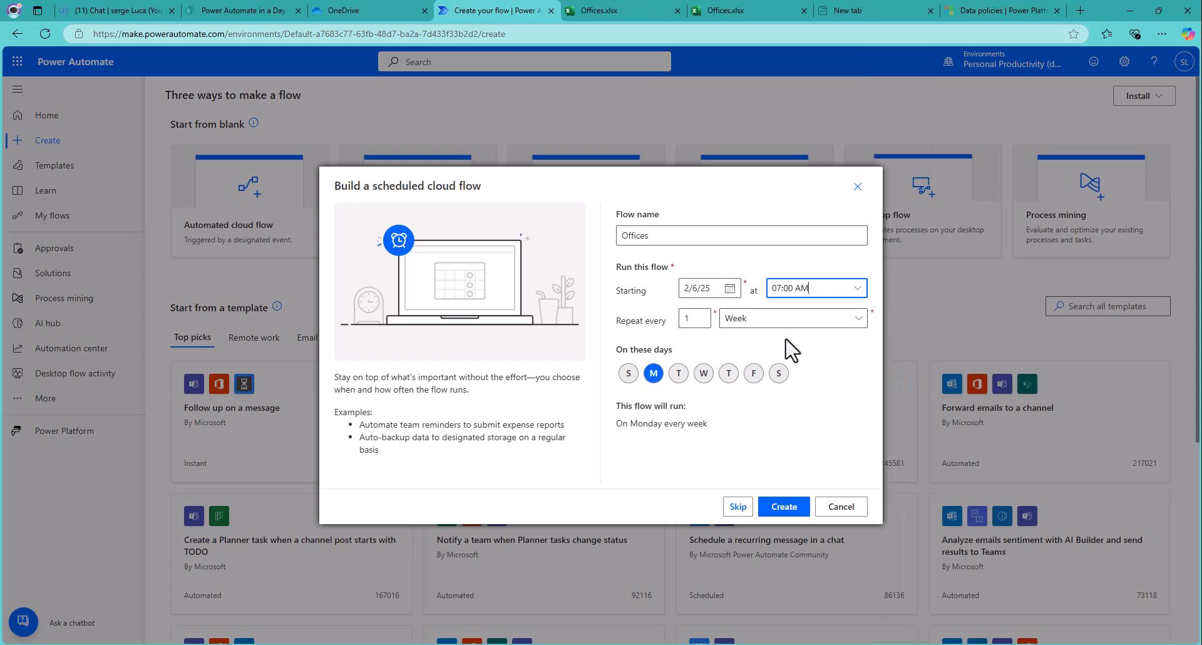
left_click(783, 513)
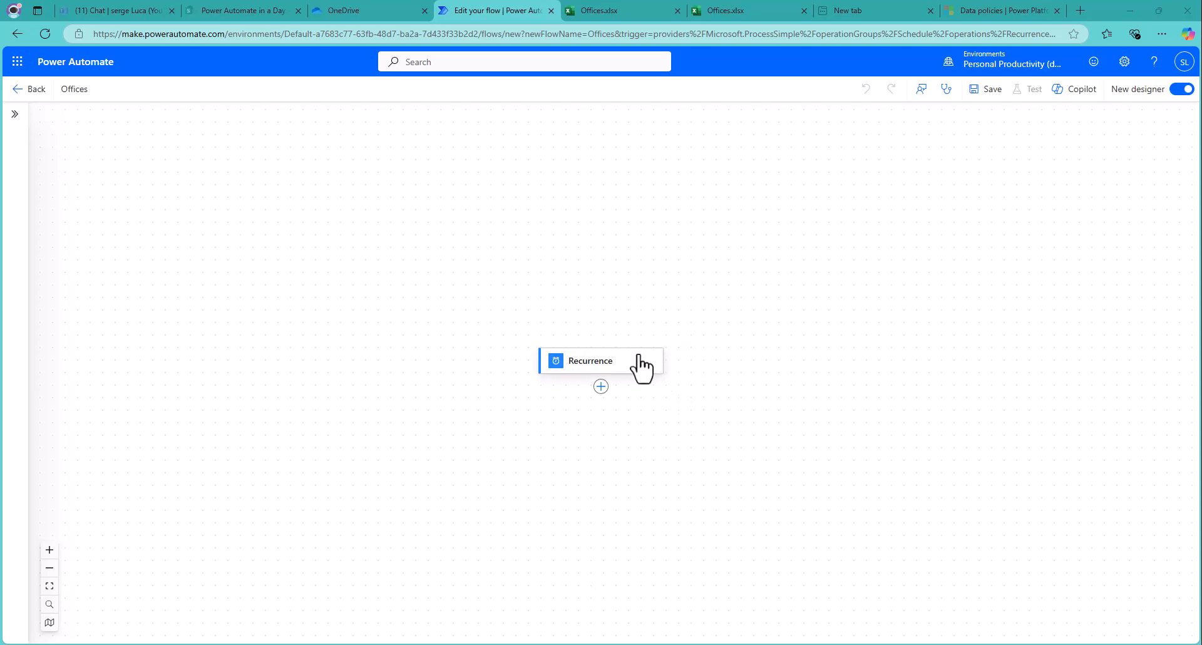
Step: Find the Variable actions and add an Initialize variable action after the Recurrence trigger
left_click(601, 387)
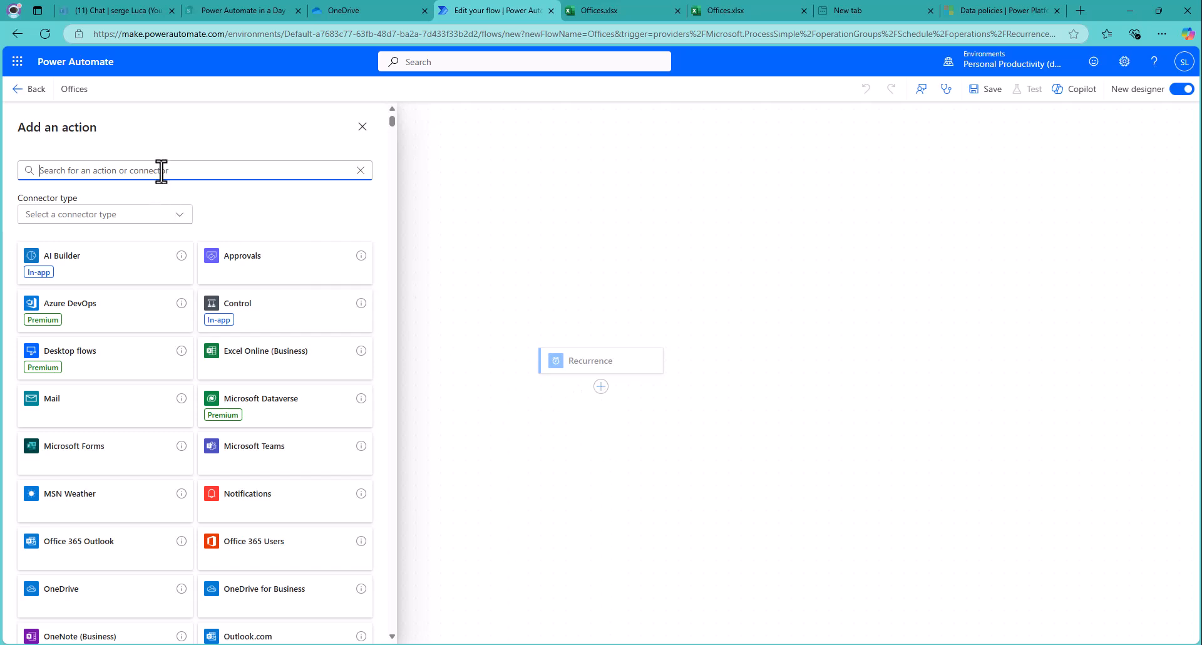
type("variab")
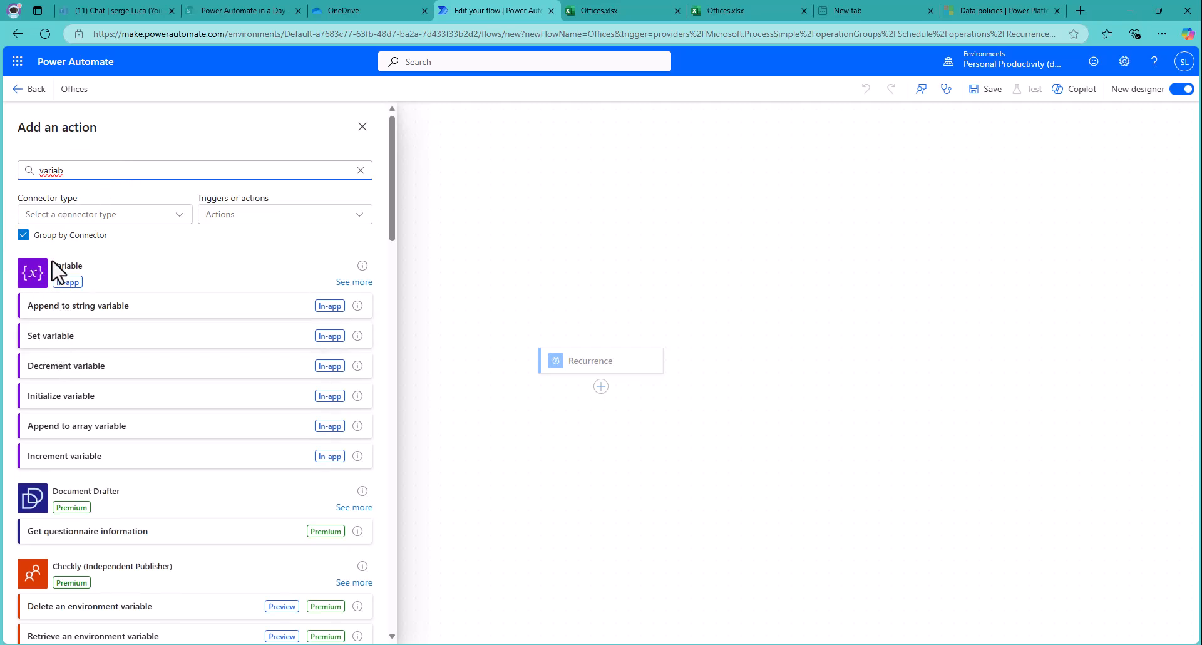
left_click(350, 283)
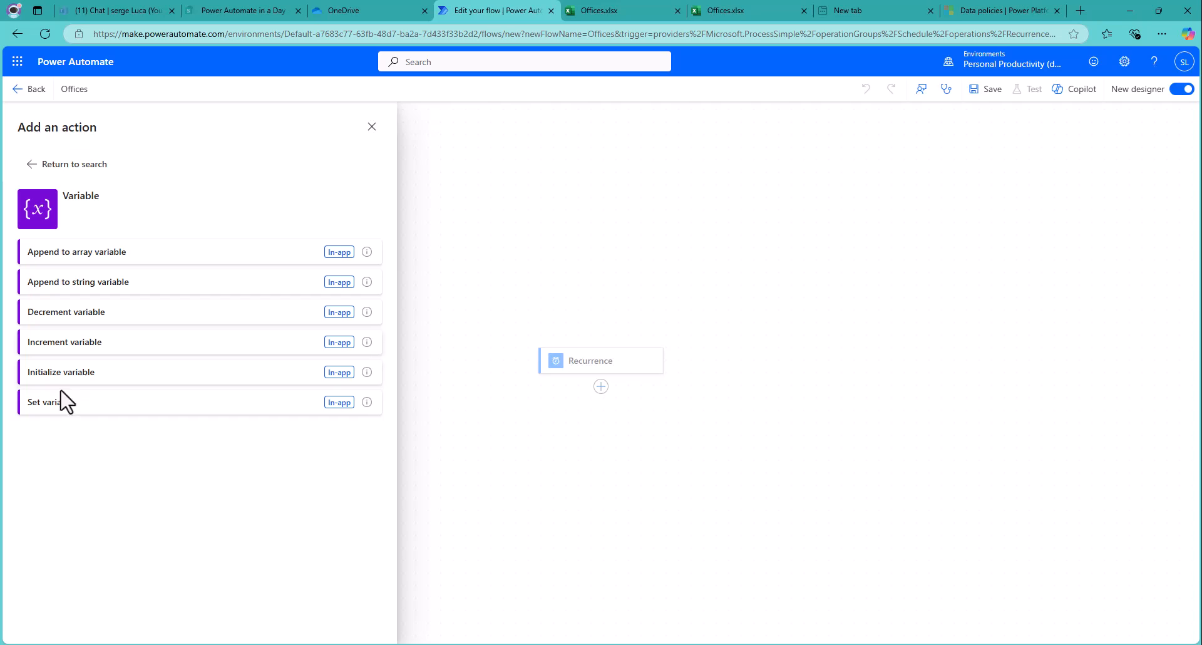
left_click(338, 378)
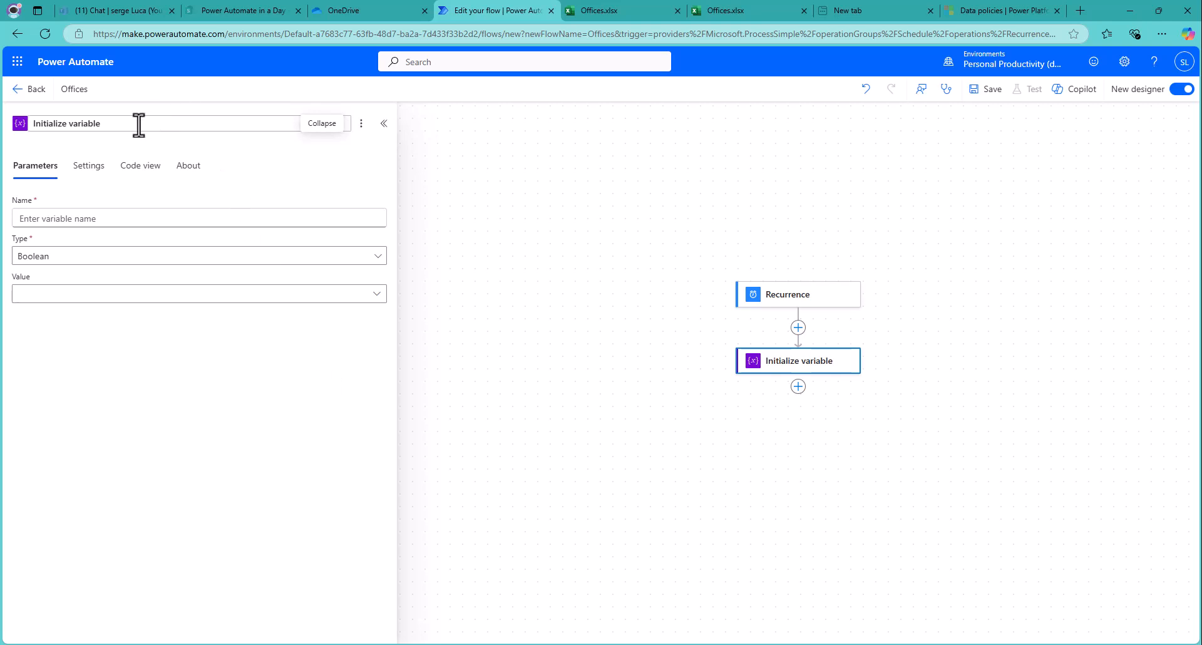
Step: Define the variable as varTotalCapacity with type Integer and an initial value of 0
left_click(104, 218)
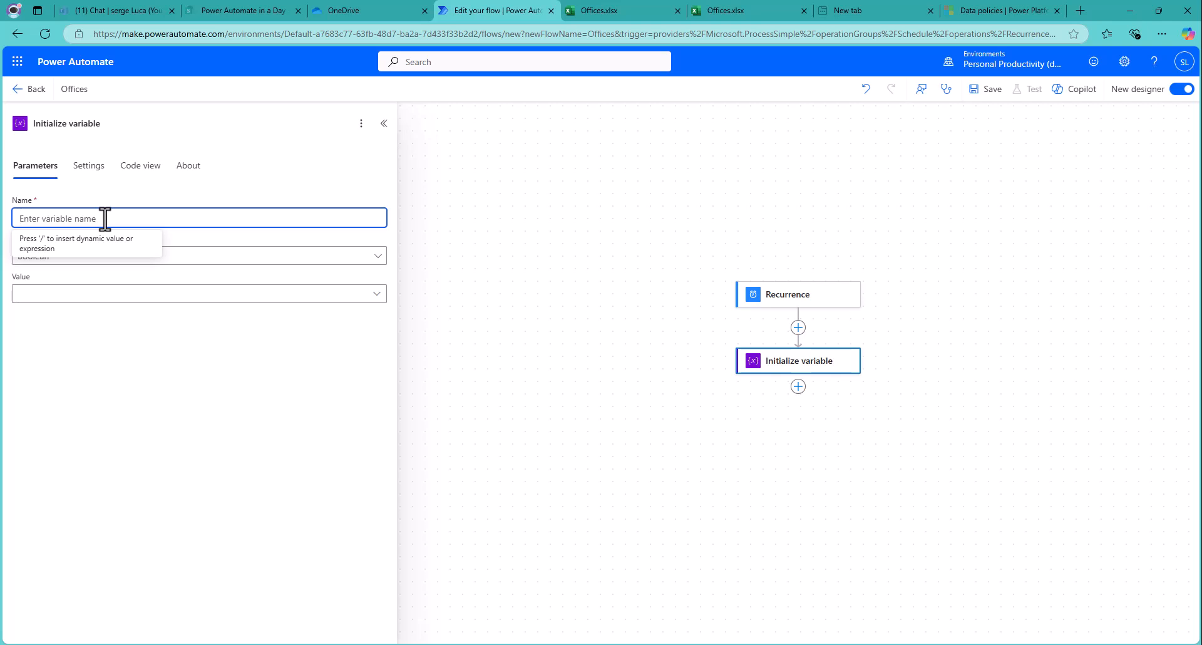
type("varTotalCapacity")
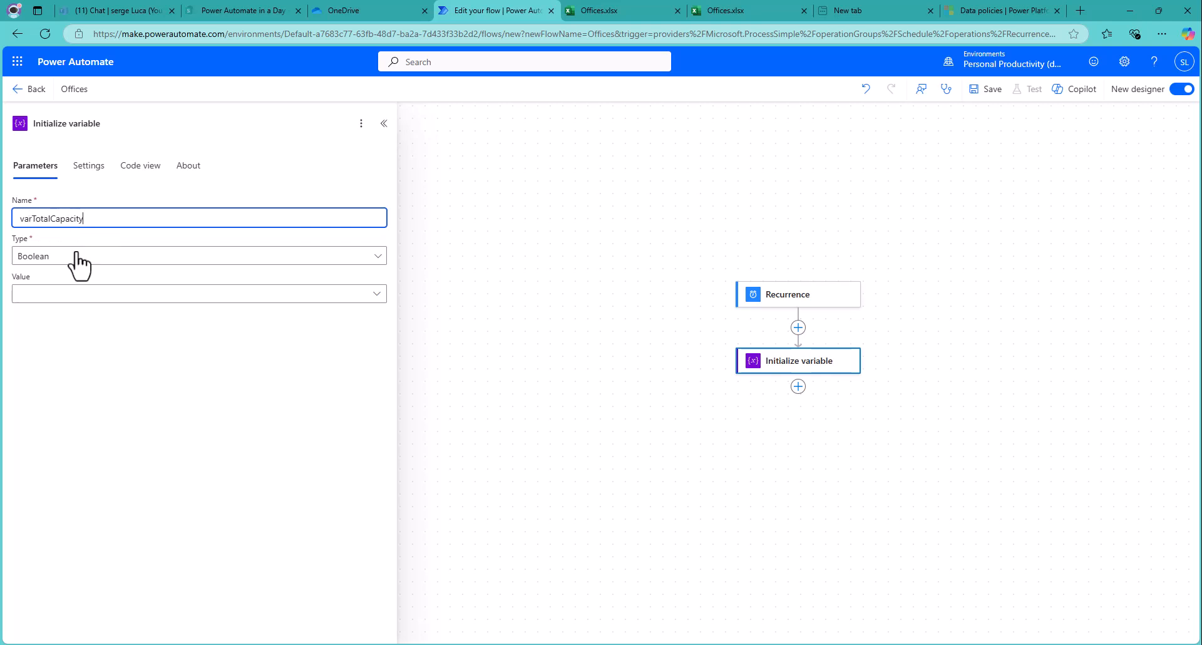
left_click(379, 257)
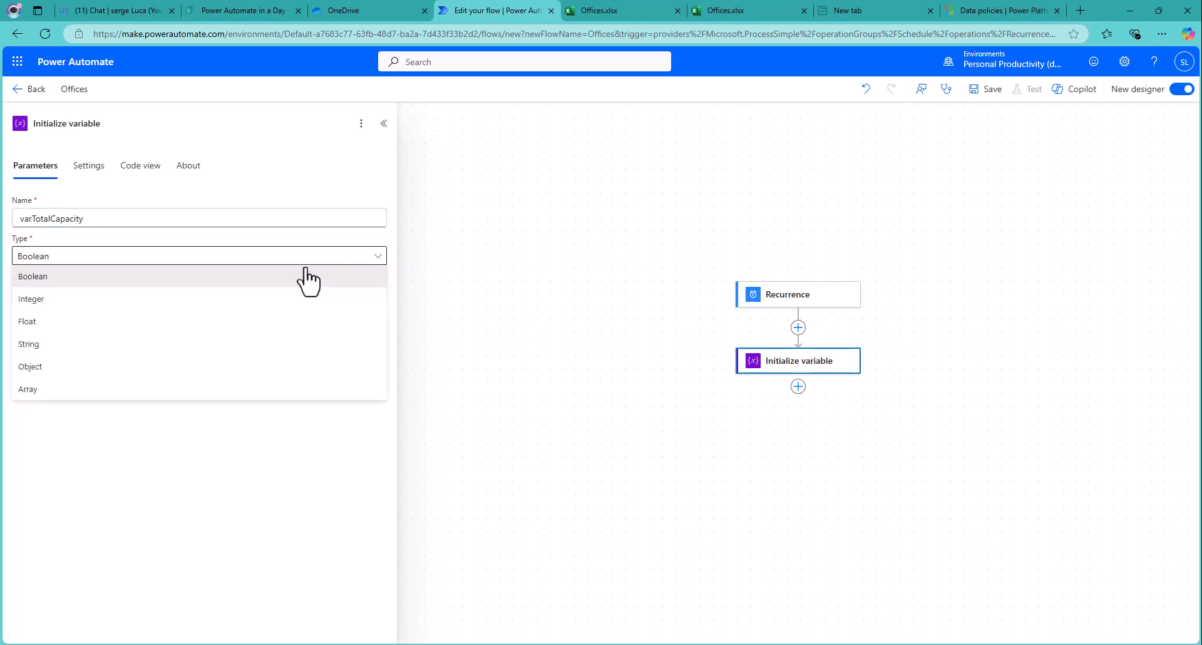
left_click(95, 303)
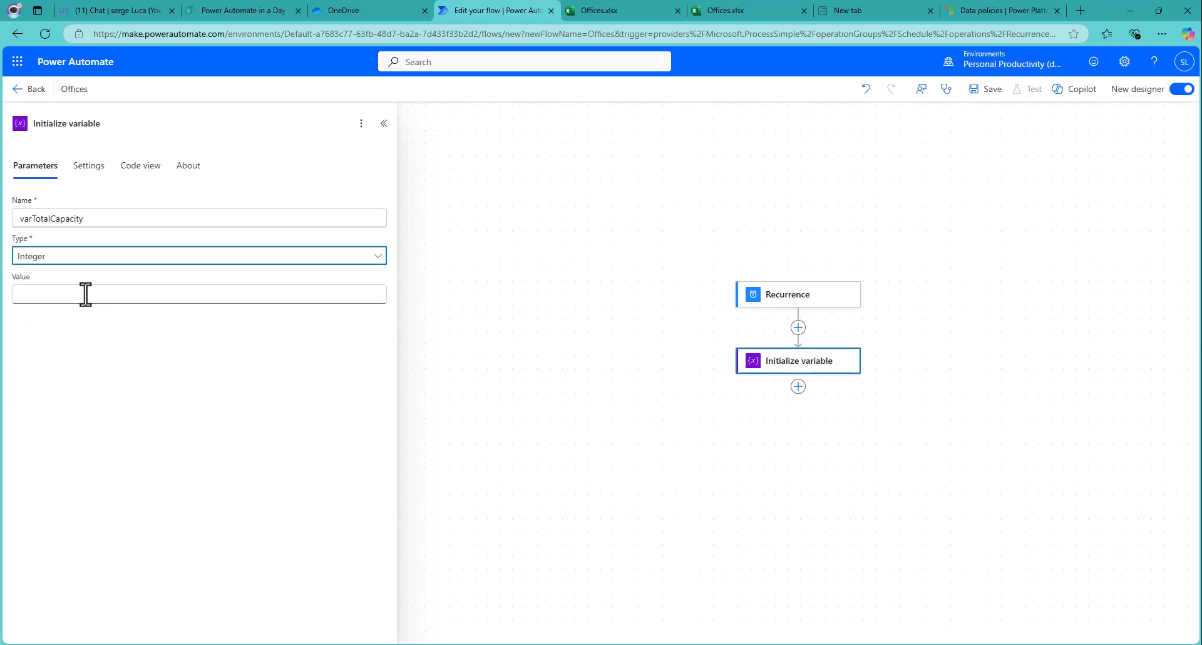
left_click(89, 293)
type("0")
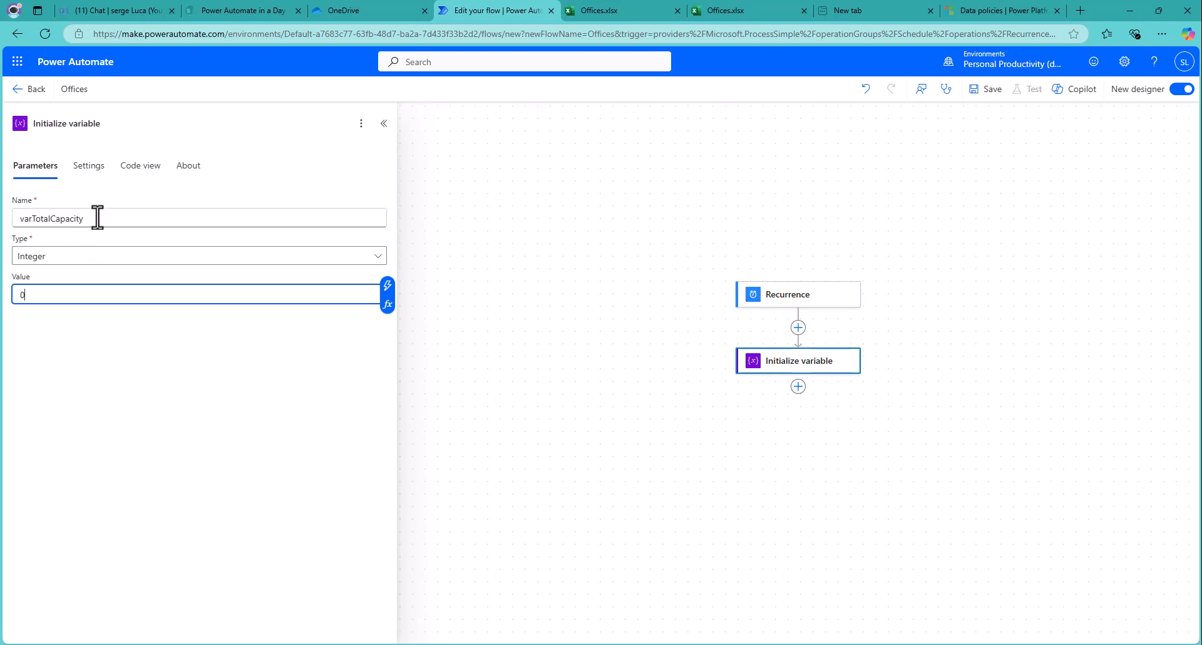
Step: Rename the variable action as "Initialize variable - varTotalCapacity" and save the flow
left_click_drag(98, 217, 3, 210)
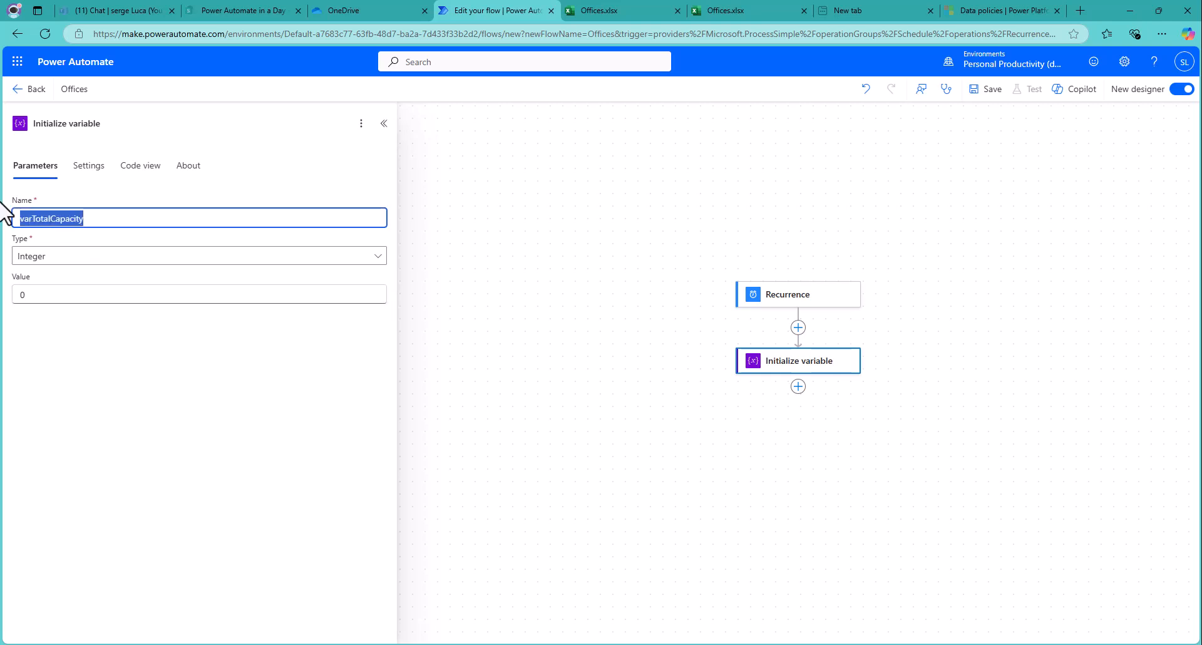
left_click(122, 124)
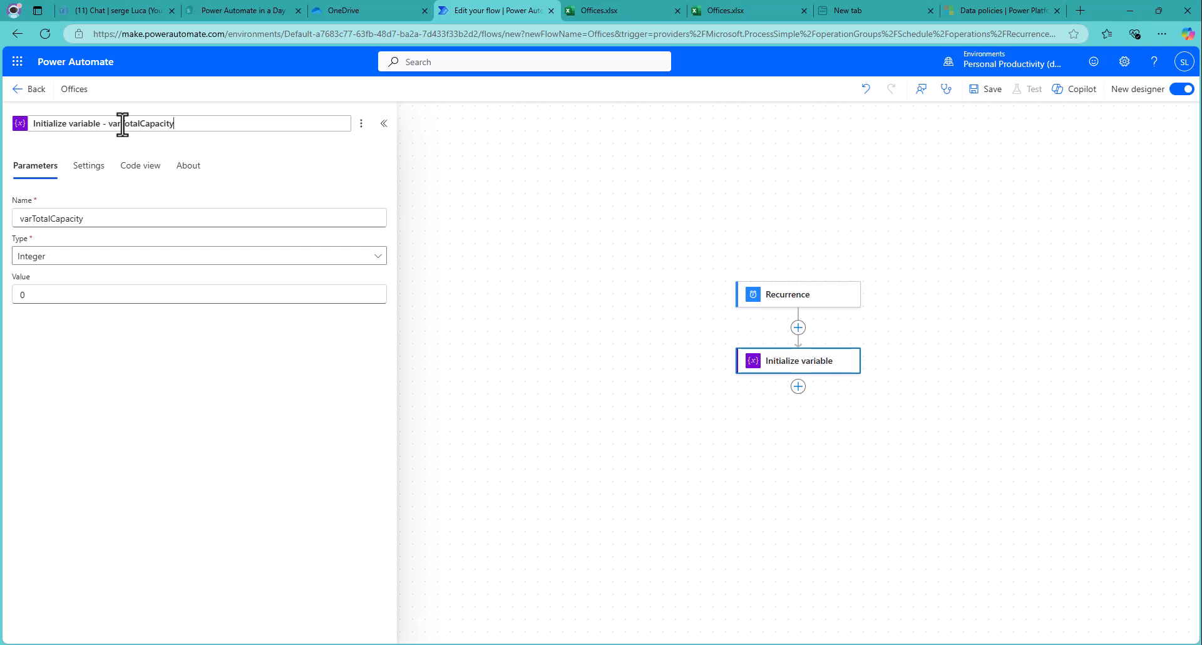
key("Return")
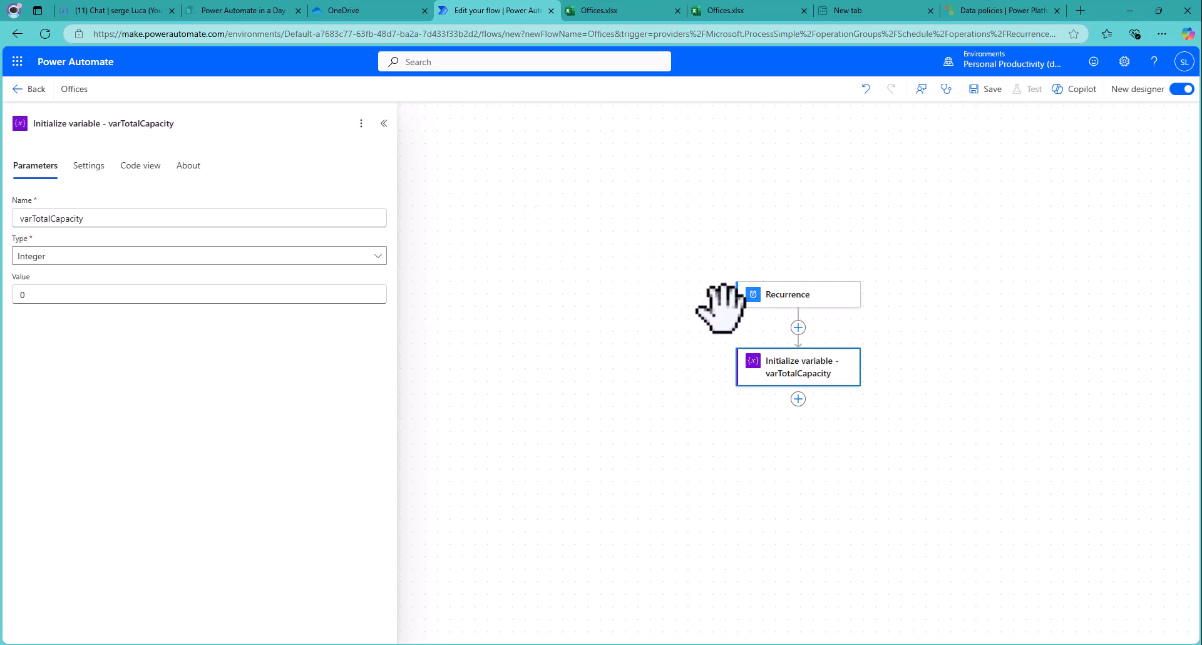
left_click(989, 91)
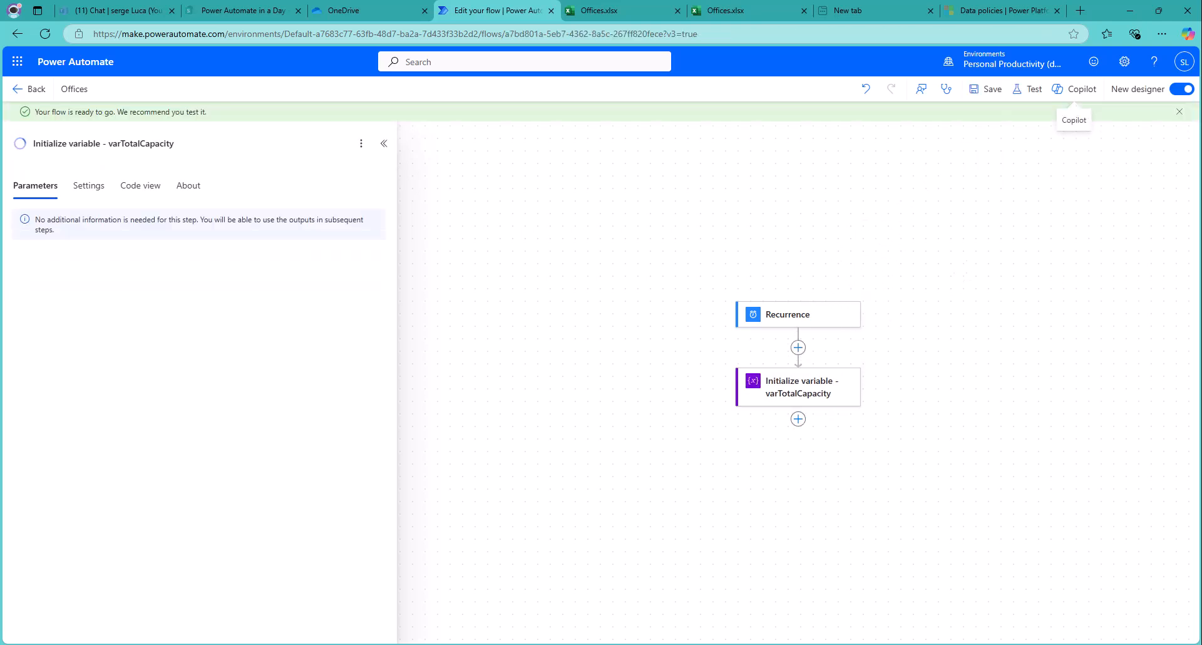
Step: Add the Excel Online (Business) action "List rows present in a table" after the variable initialization
left_click(798, 419)
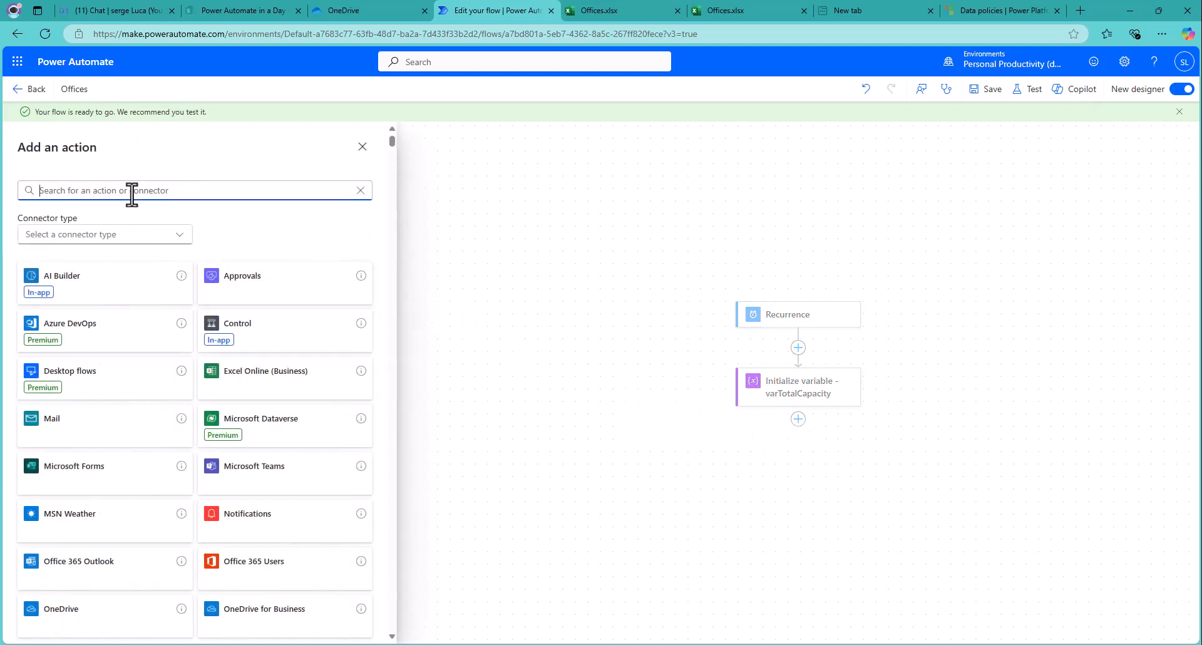
type("Excel")
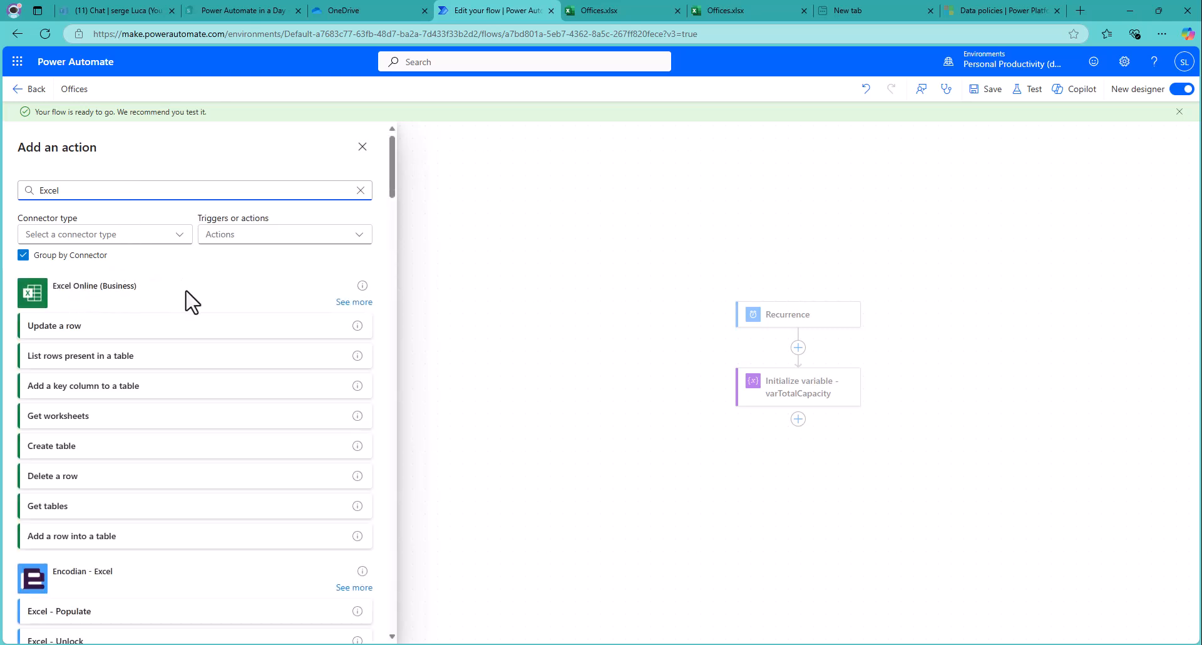
left_click(353, 302)
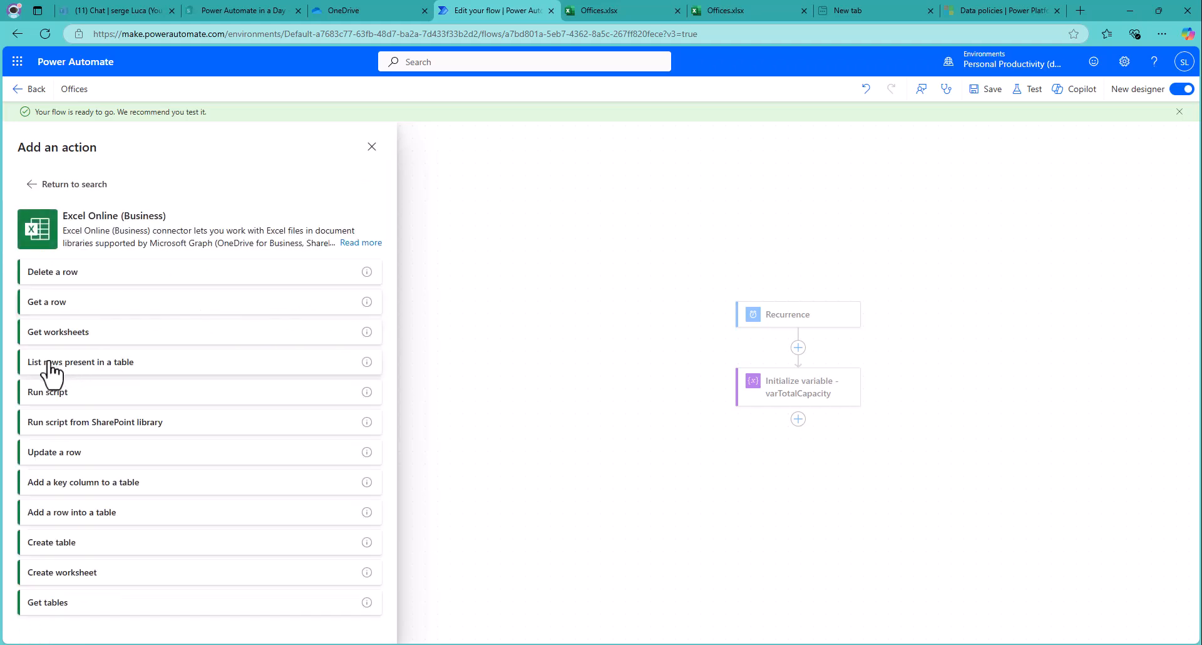
left_click(92, 363)
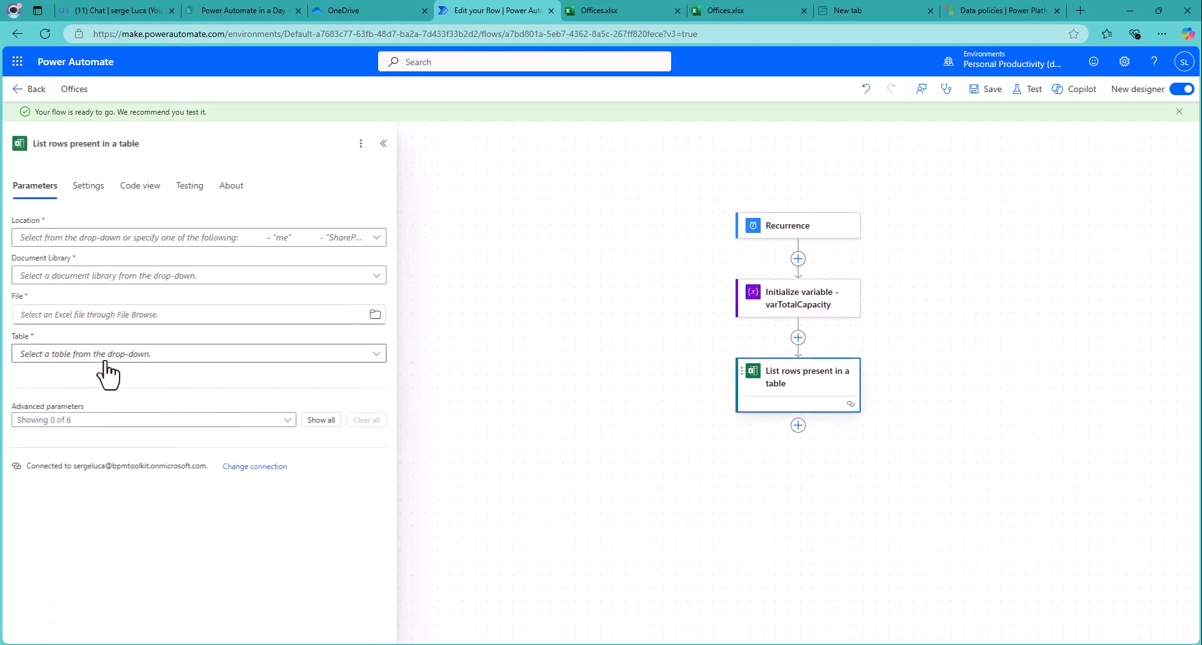
Step: Point the list rows action at Table1 of /Offices.xlsx, in location OneDrive for Business and document library OneDrive
left_click(378, 238)
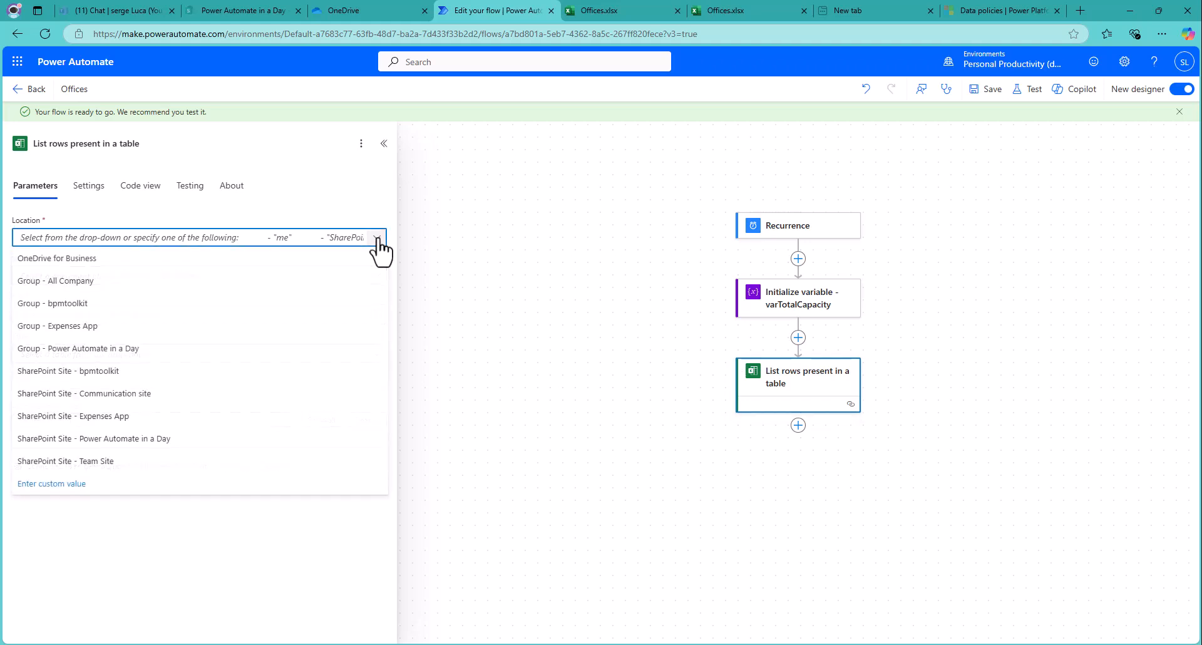
left_click(63, 257)
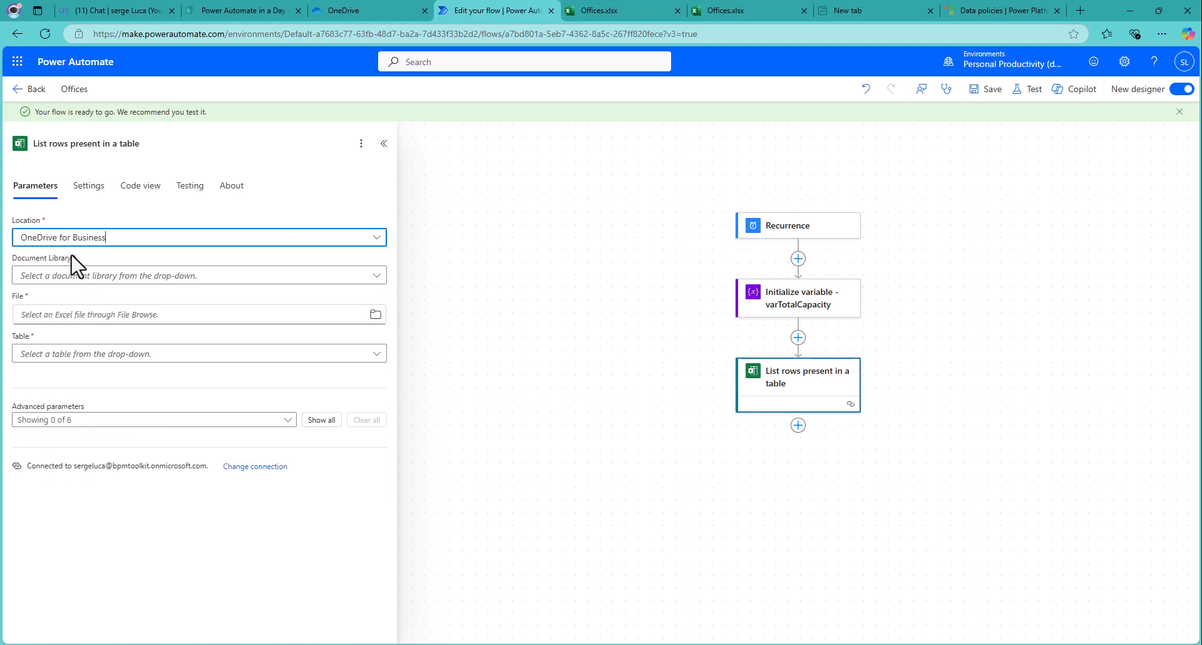
left_click(378, 277)
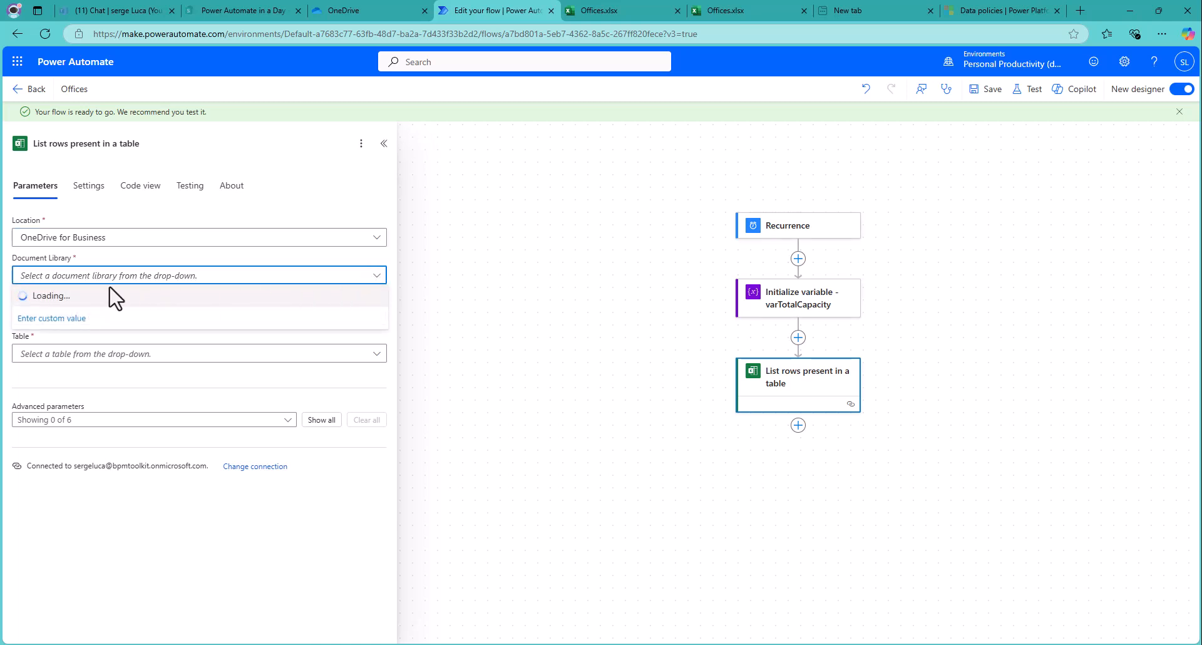
left_click(73, 304)
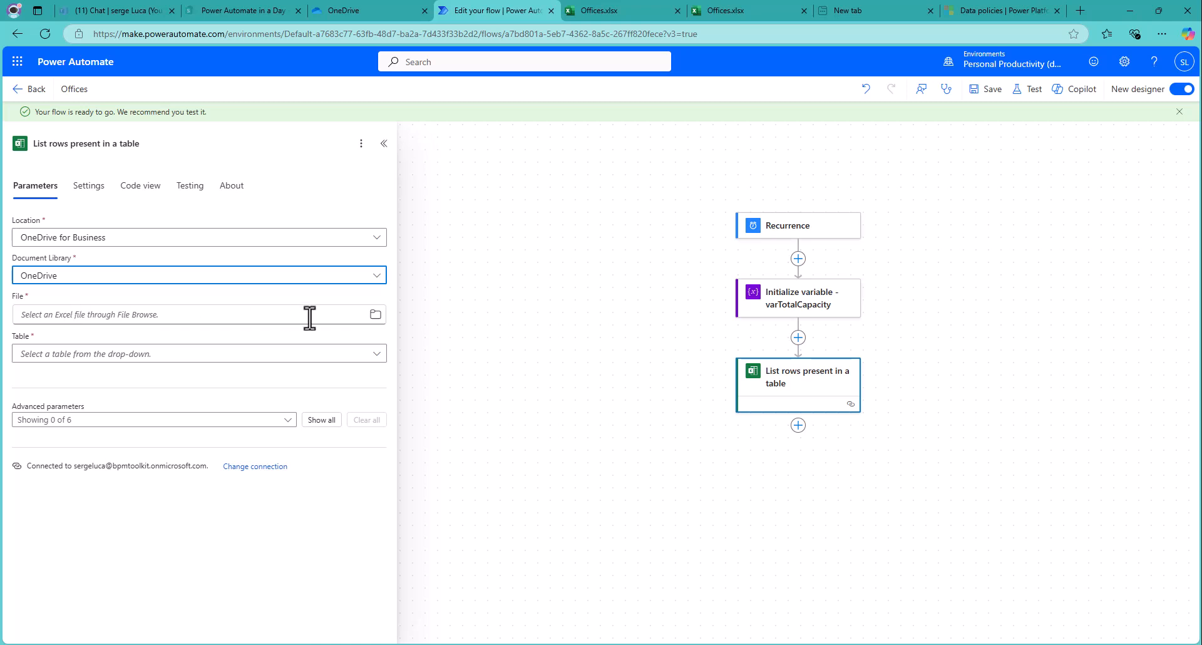
left_click(375, 314)
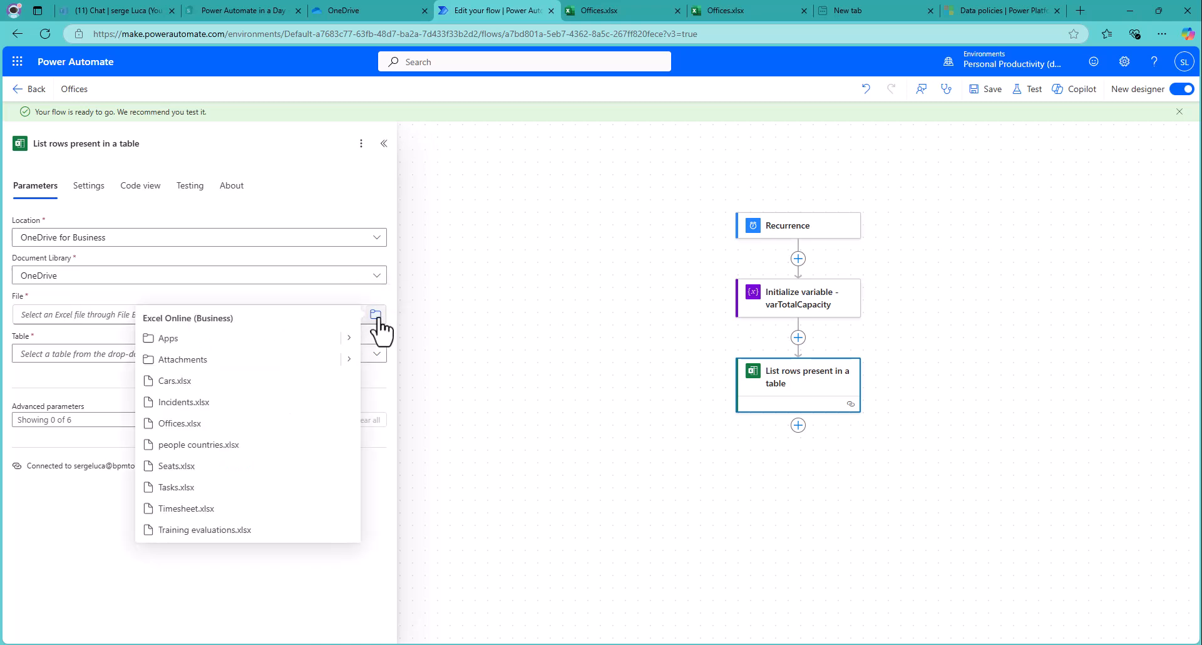
left_click(182, 426)
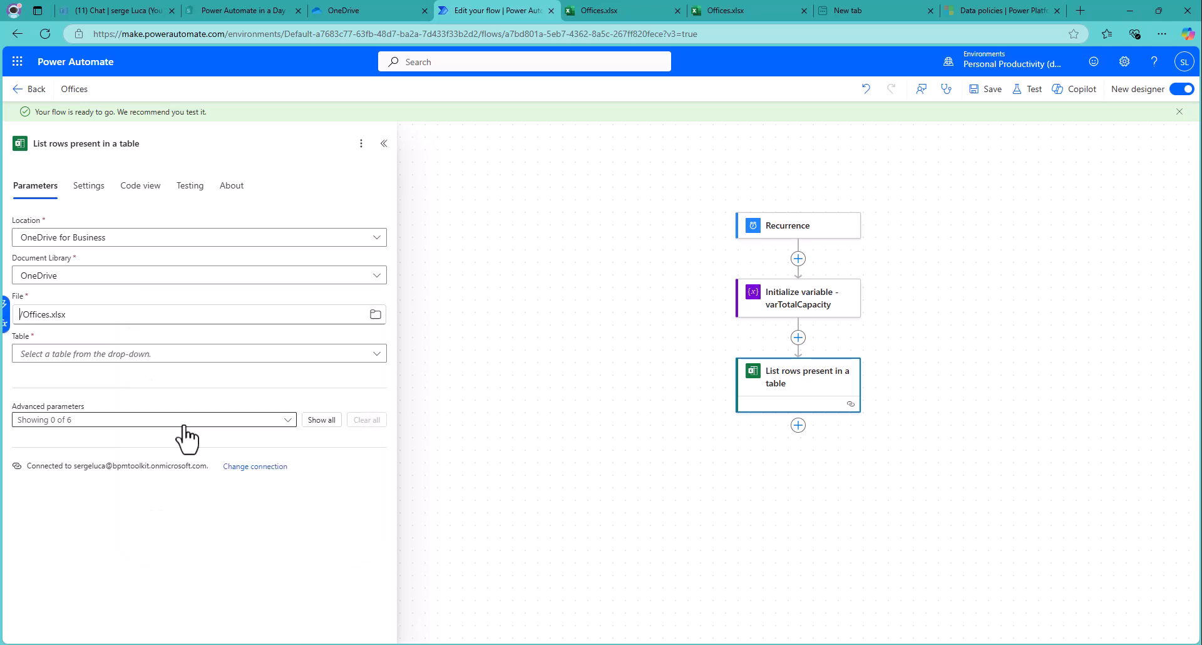
left_click(376, 355)
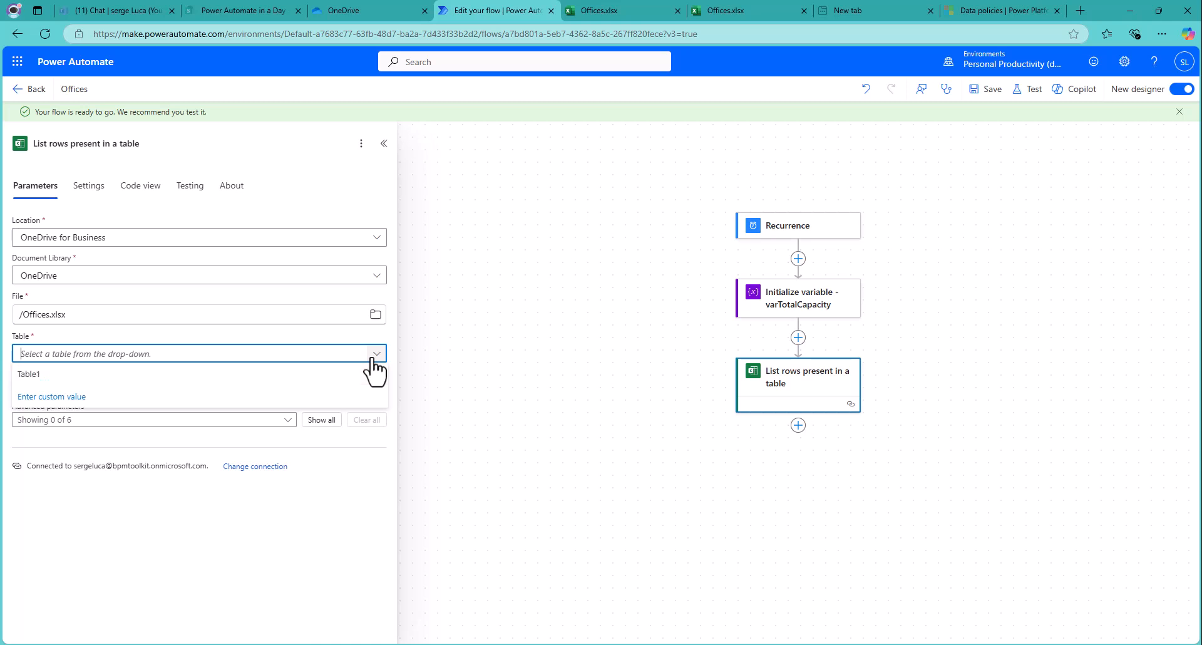
left_click(68, 376)
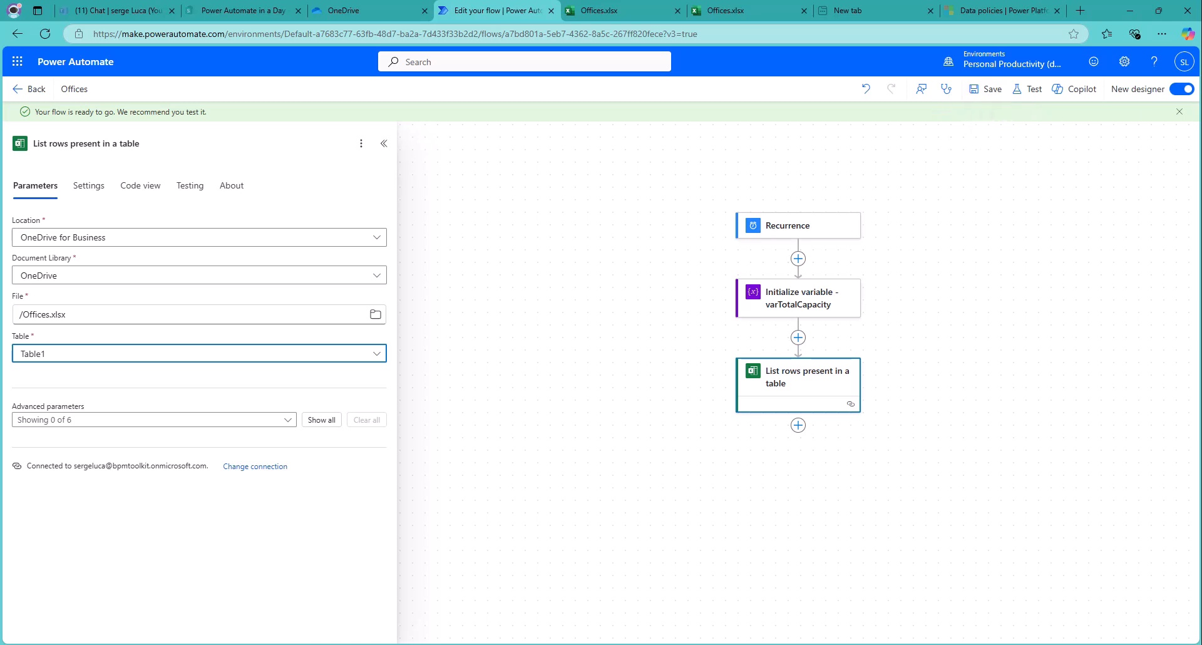
Step: Add an Apply to each loop after the list rows action and use its body/value output as the loop input
left_click(799, 426)
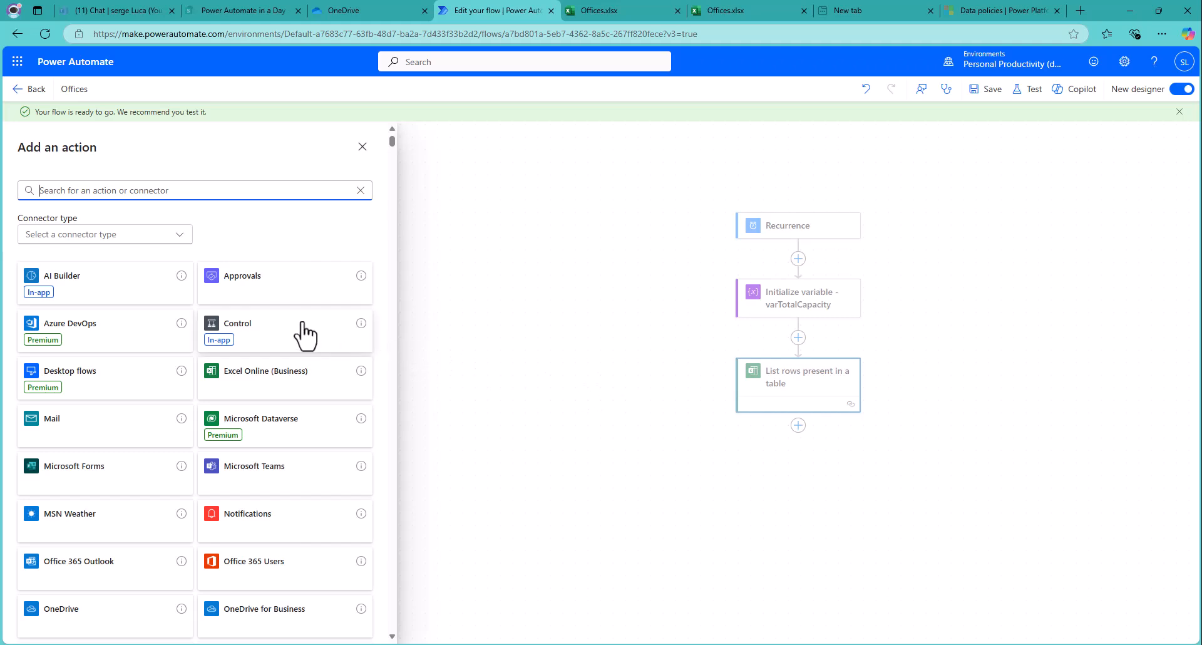
left_click(232, 338)
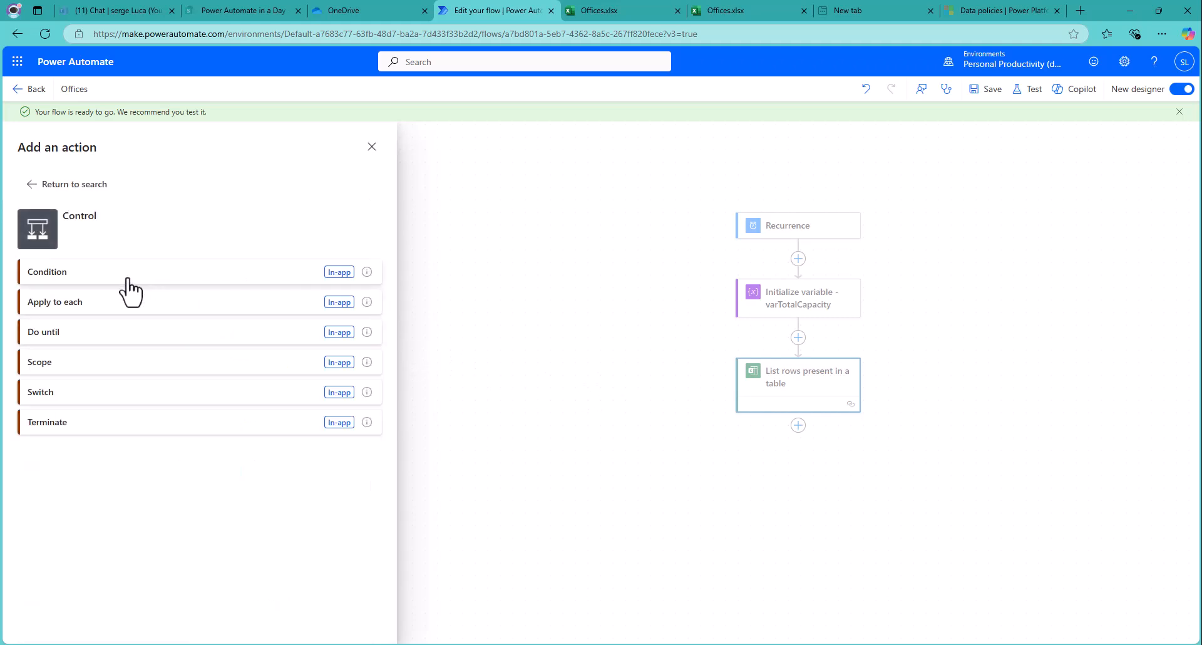
left_click(55, 307)
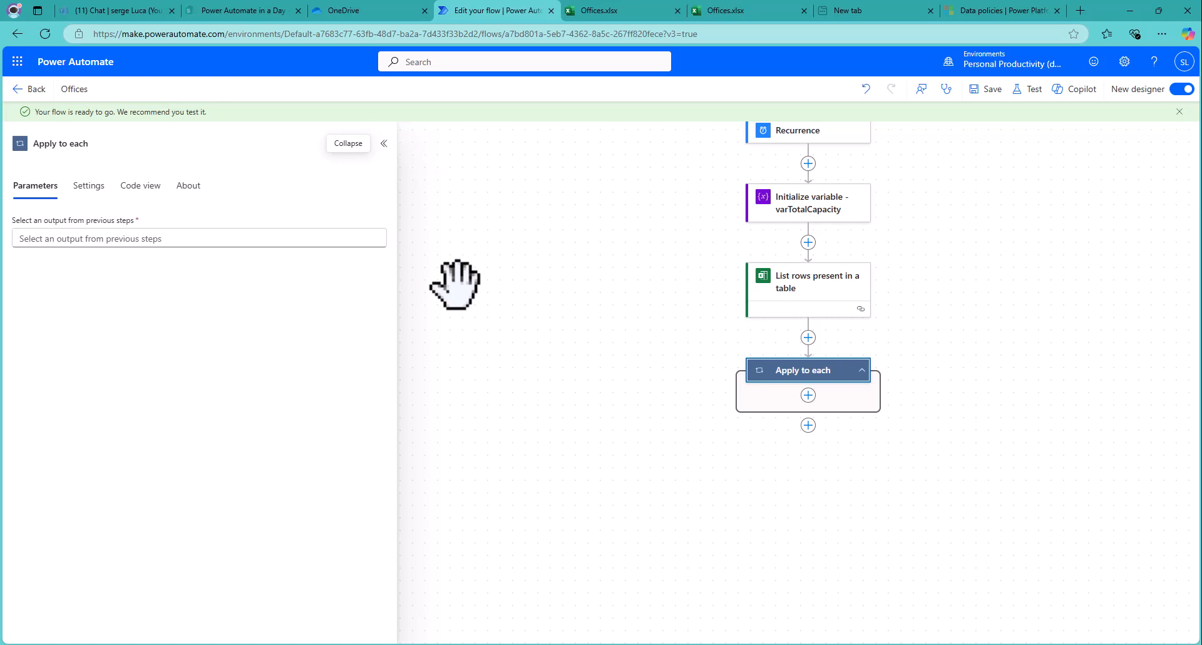
left_click(188, 237)
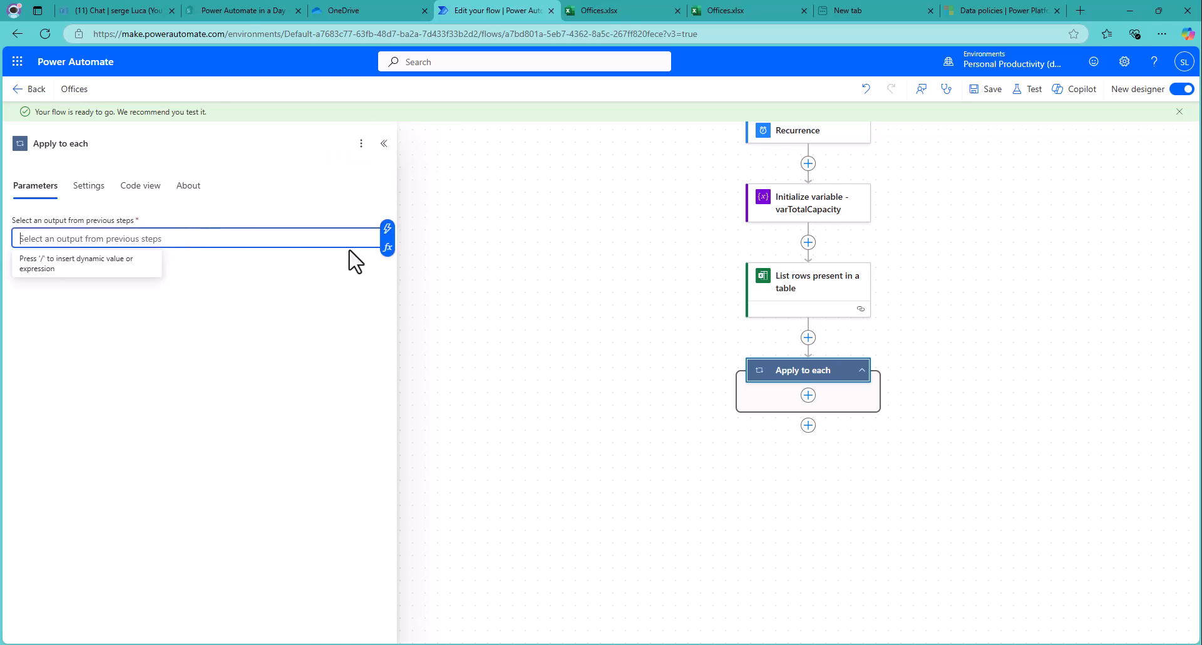
left_click(387, 231)
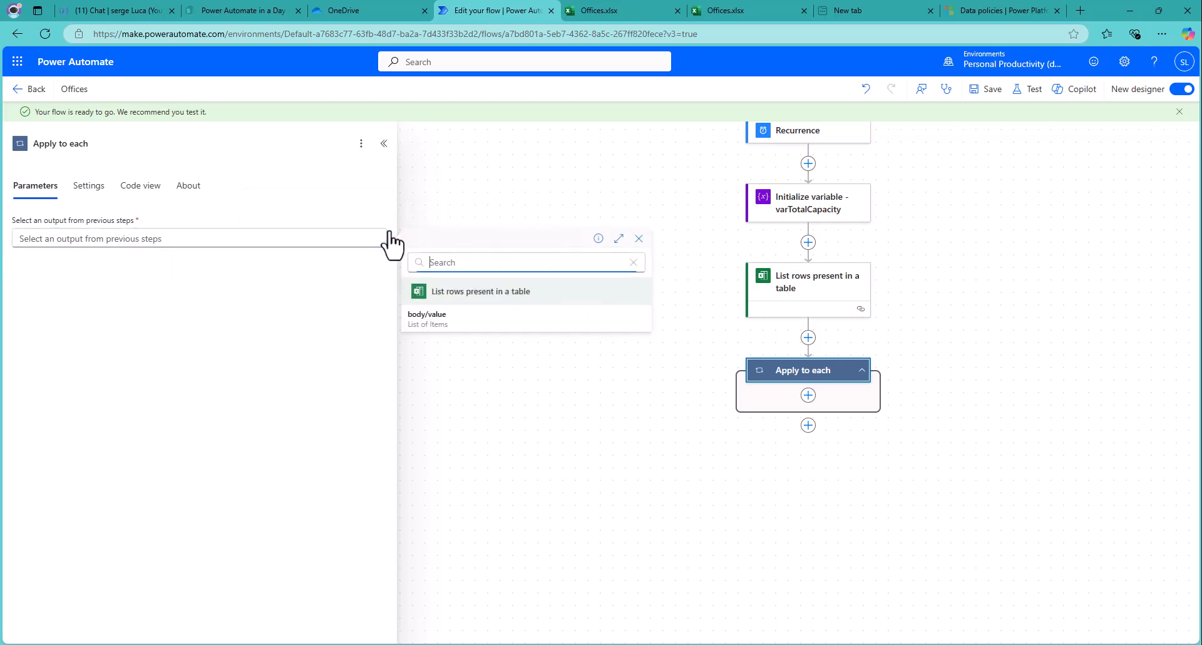
left_click(441, 325)
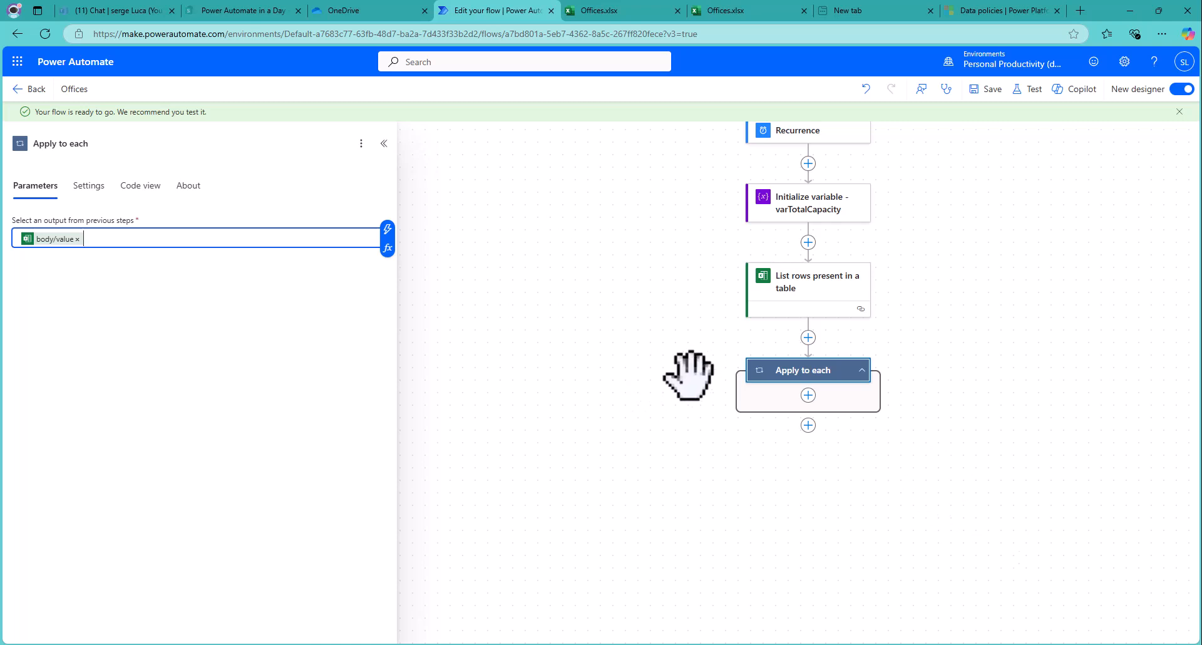
Step: Find the Variable actions and add an Increment variable action inside the Apply to each loop
left_click(808, 395)
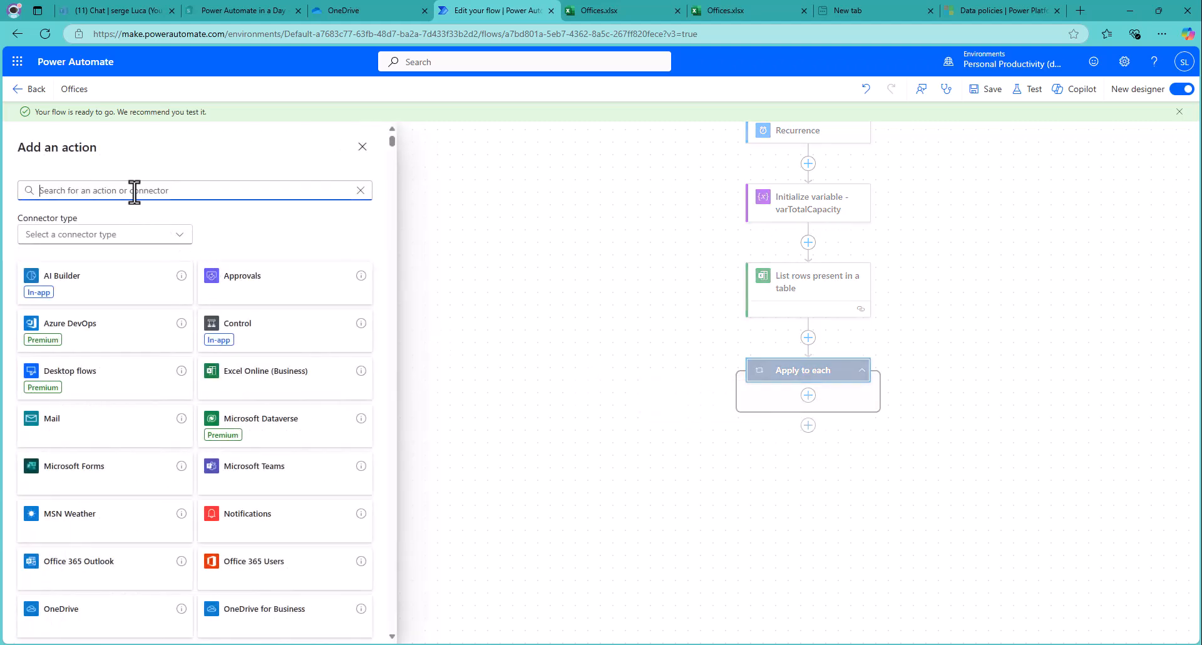
type("variables")
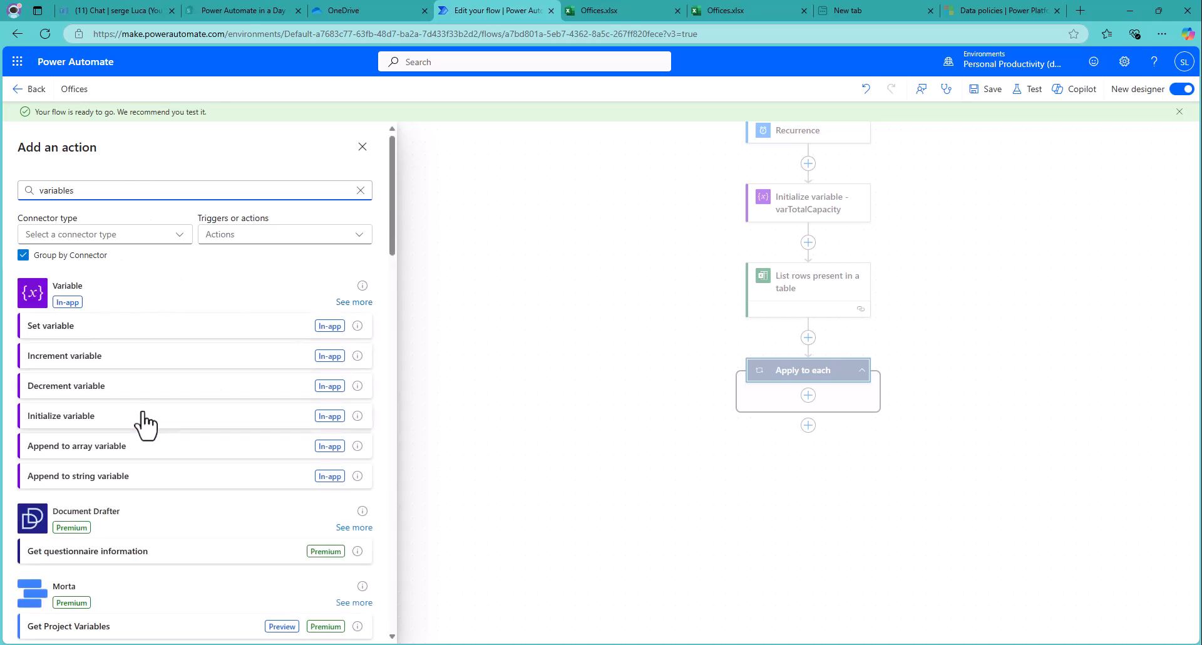
left_click(339, 363)
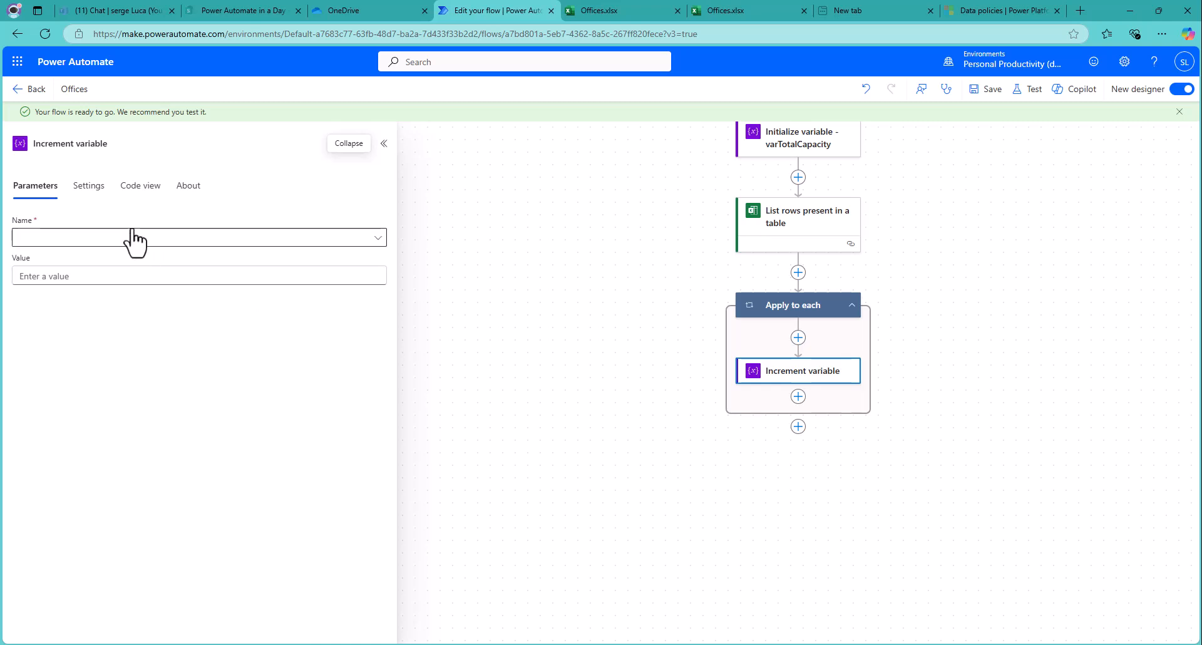
Step: Select varTotalCapacity as the variable to increment and rename the action "Increment variable - varTotalCapacity"
left_click(376, 239)
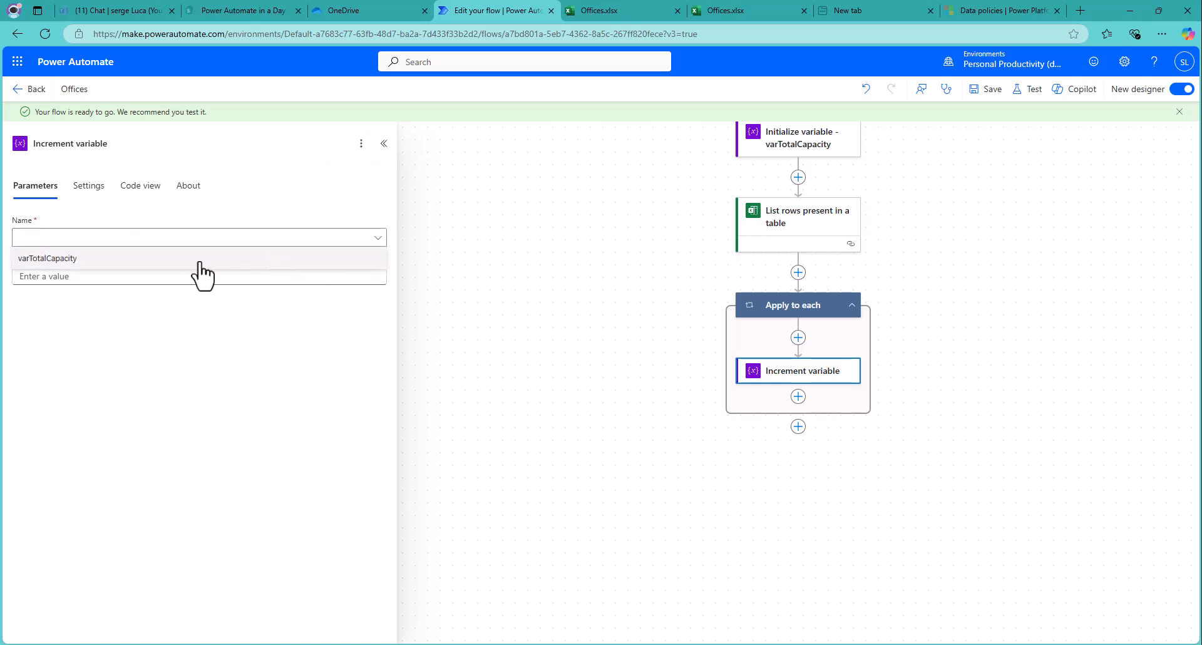
left_click(94, 263)
left_click(124, 143)
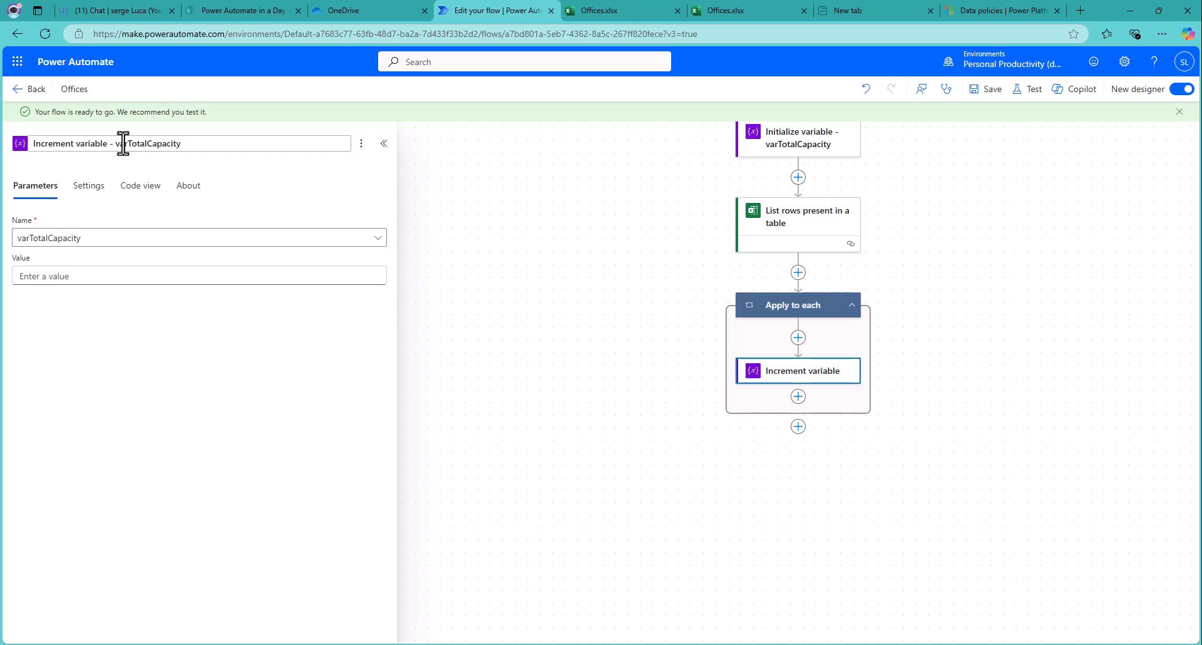
key("Return")
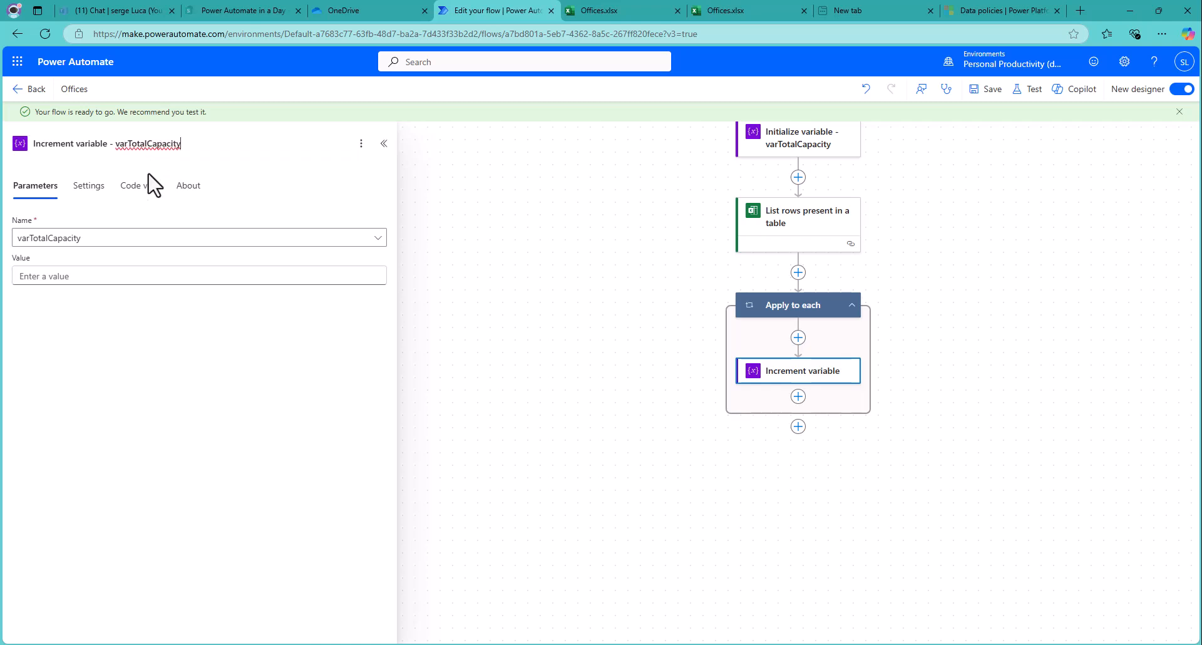
Step: Check the capacity column in the Offices.xlsx workbook and look through the dynamic content offered for the increment value
left_click(100, 277)
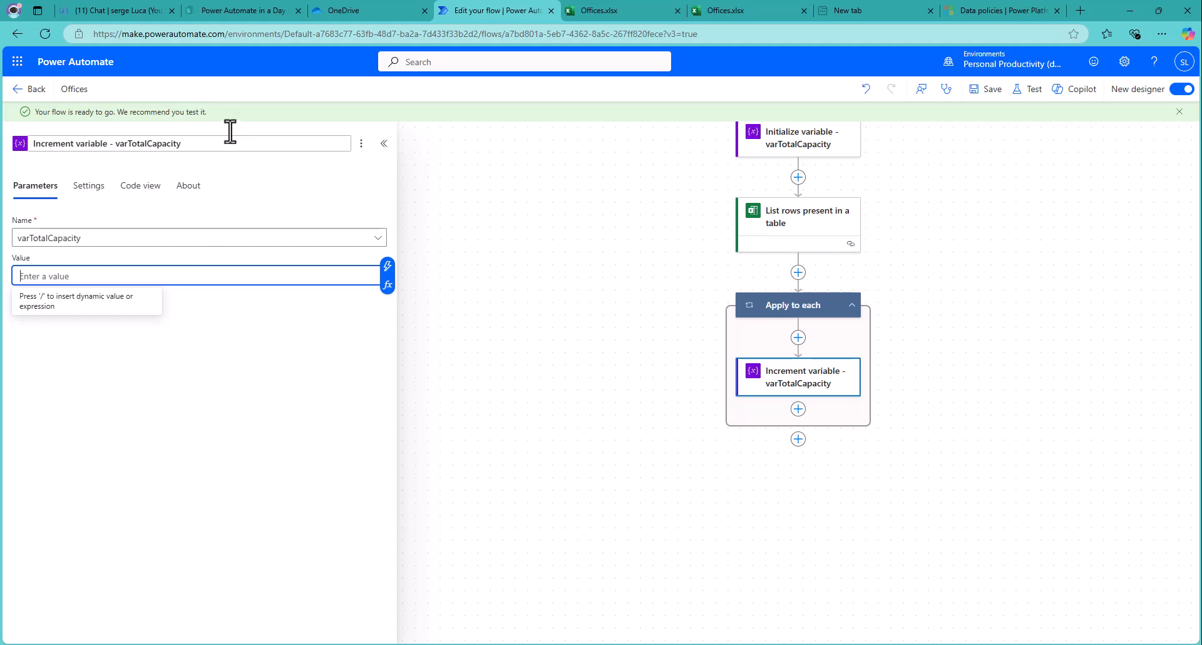
left_click(612, 10)
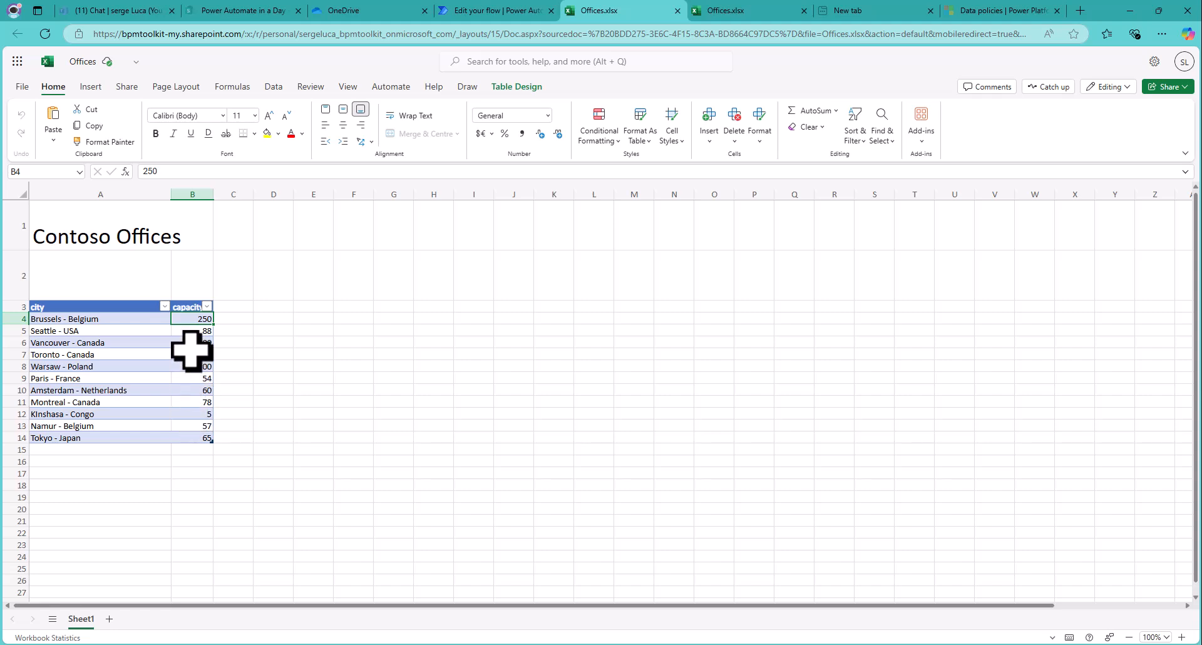
left_click(471, 11)
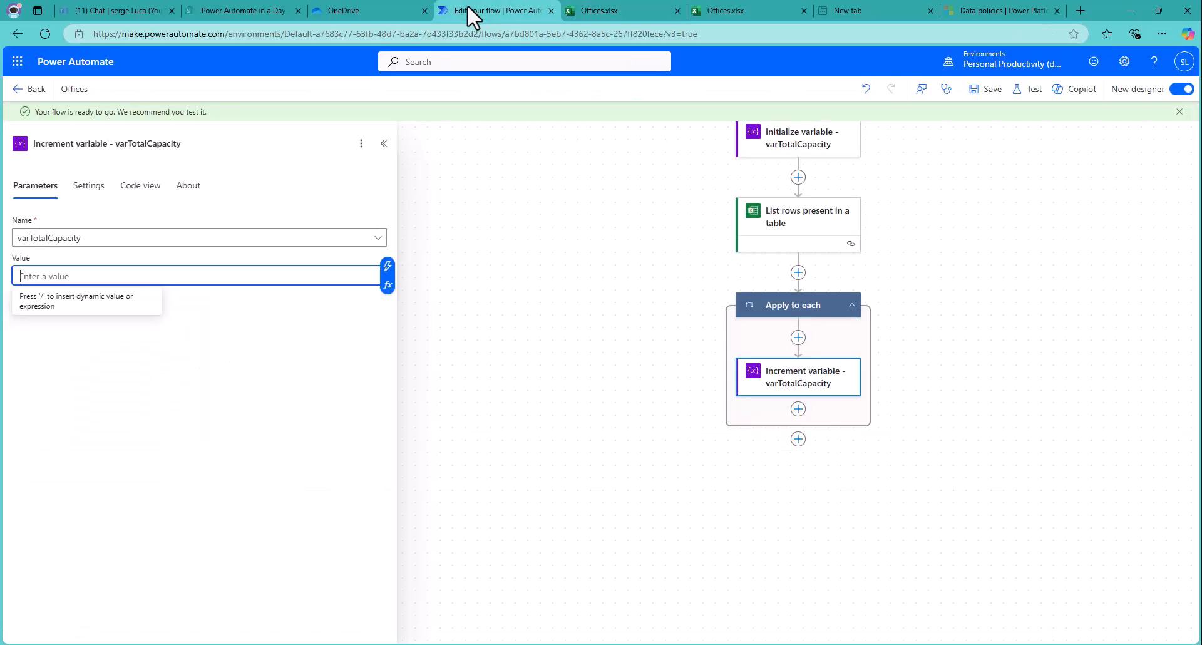
left_click(387, 269)
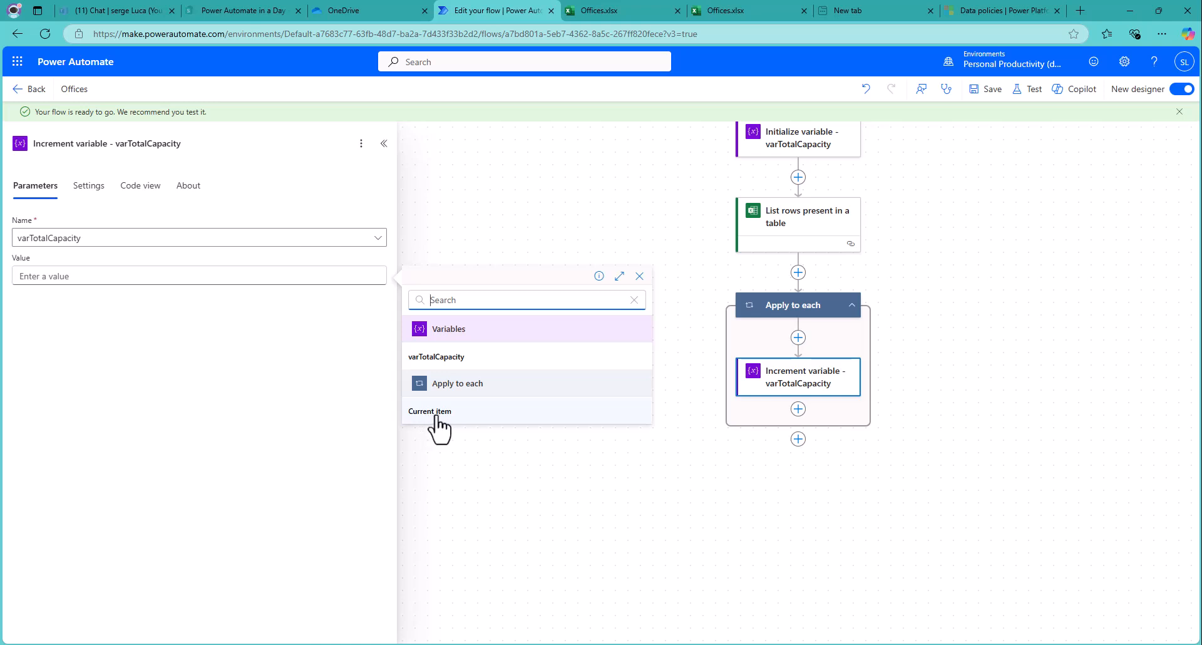
left_click(213, 270)
Step: Set the increment value to the expression item()?['capacity'], using the capacity output of List rows present in a table
left_click(385, 287)
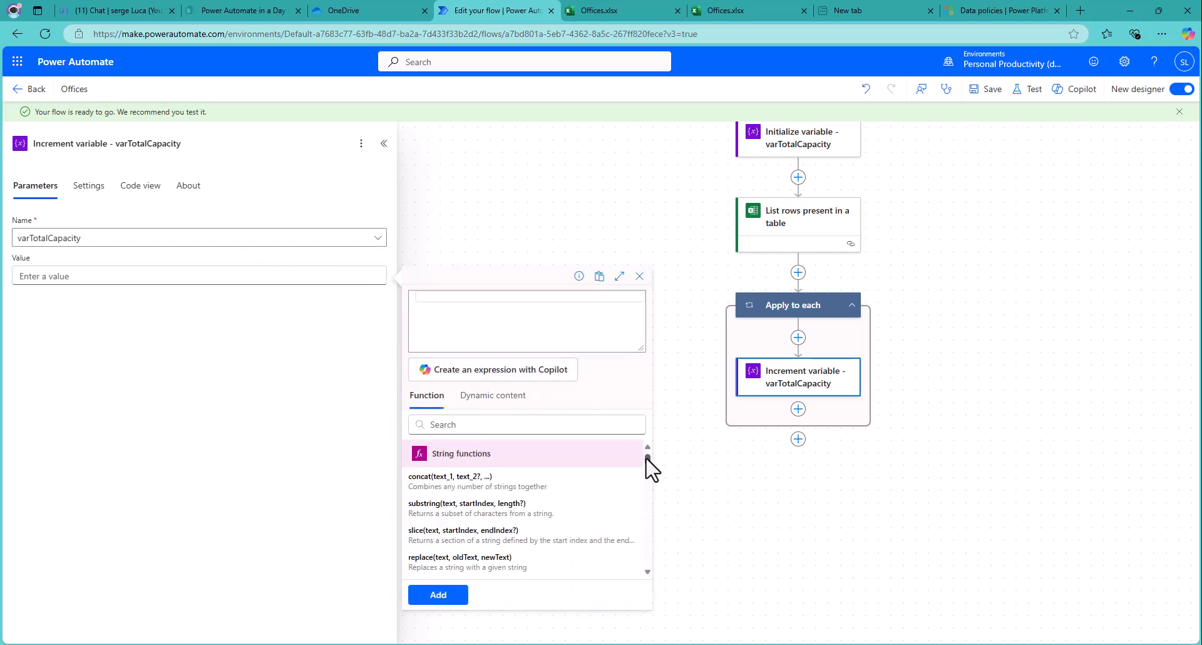
mouse_move(648, 463)
left_mouse_down()
mouse_move(647, 495)
mouse_move(647, 462)
left_mouse_up()
left_click(487, 403)
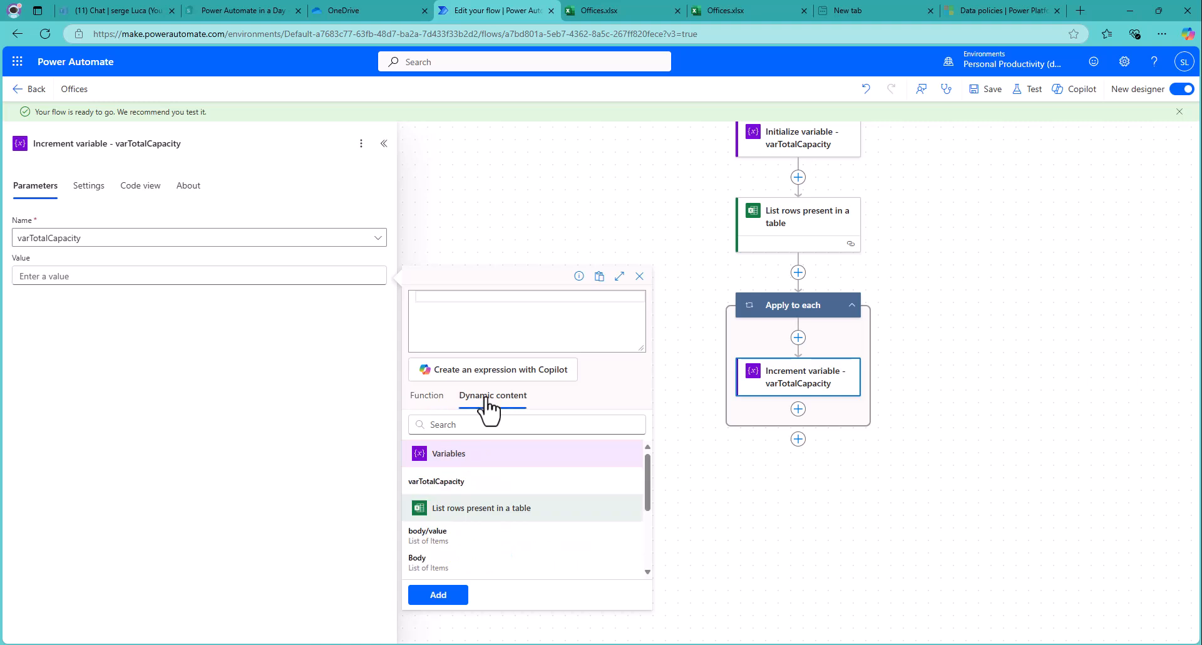
scroll(504, 546, "down", 3)
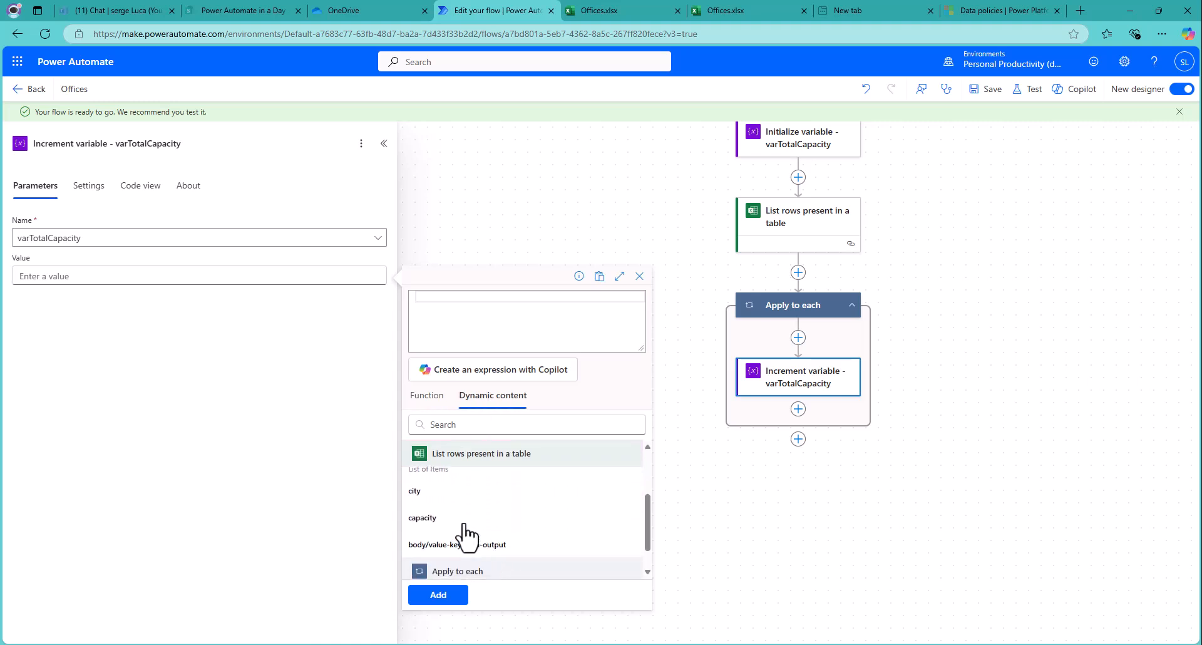
left_click(433, 525)
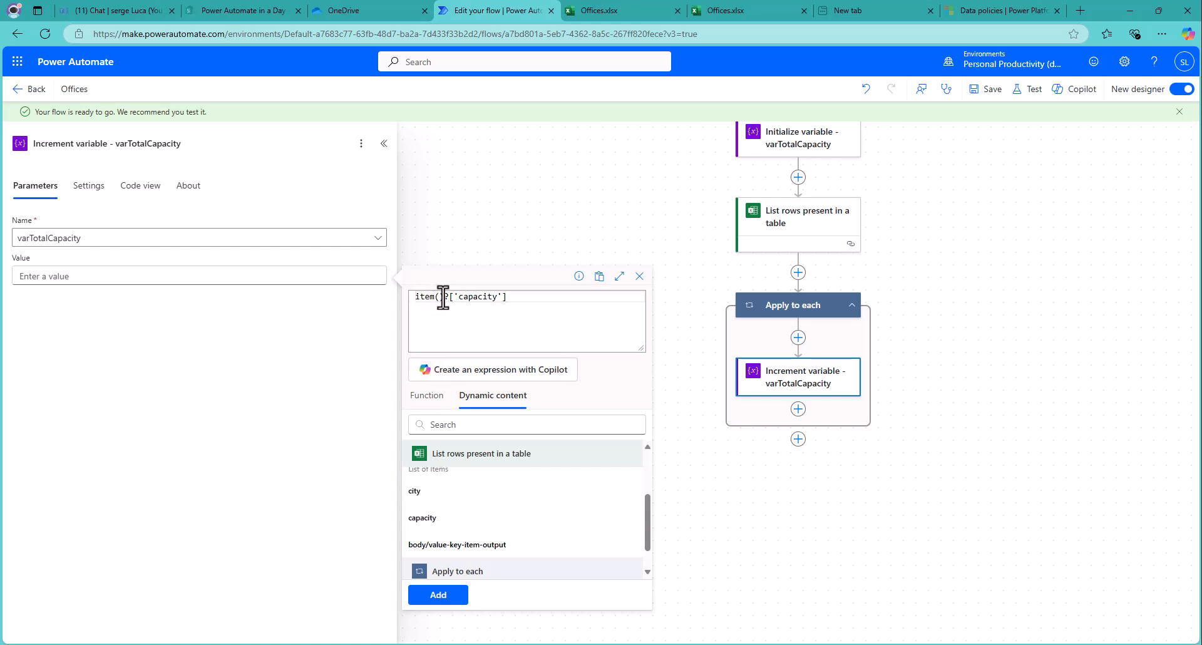
left_click_drag(445, 298, 416, 298)
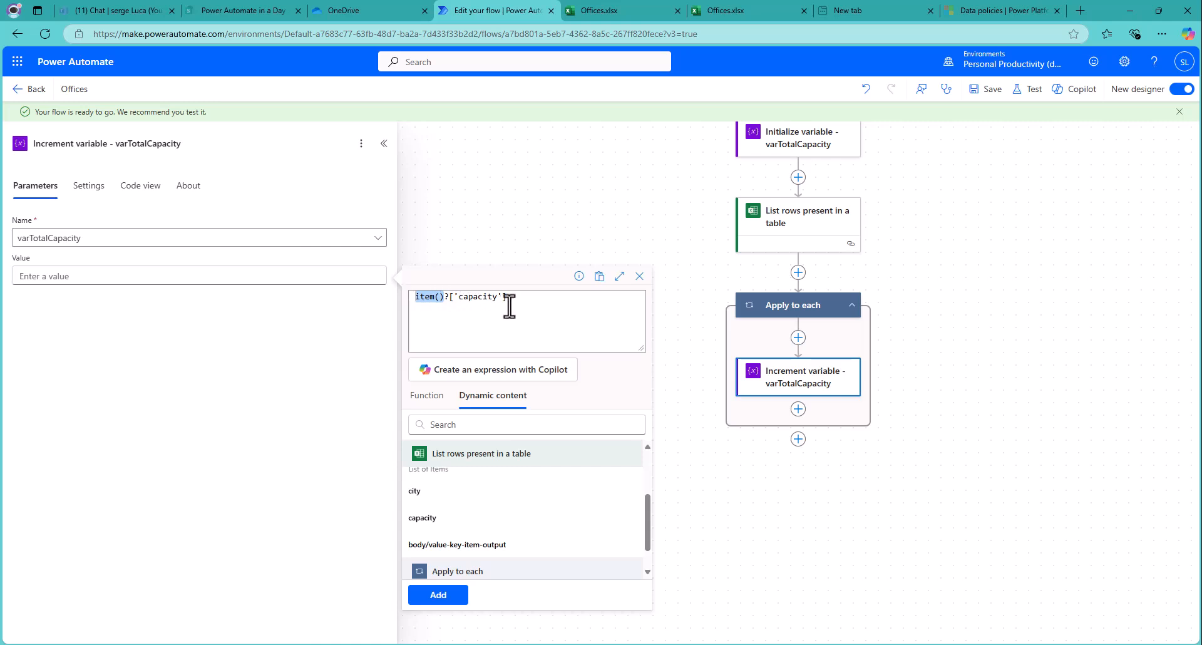
left_click_drag(507, 299, 449, 300)
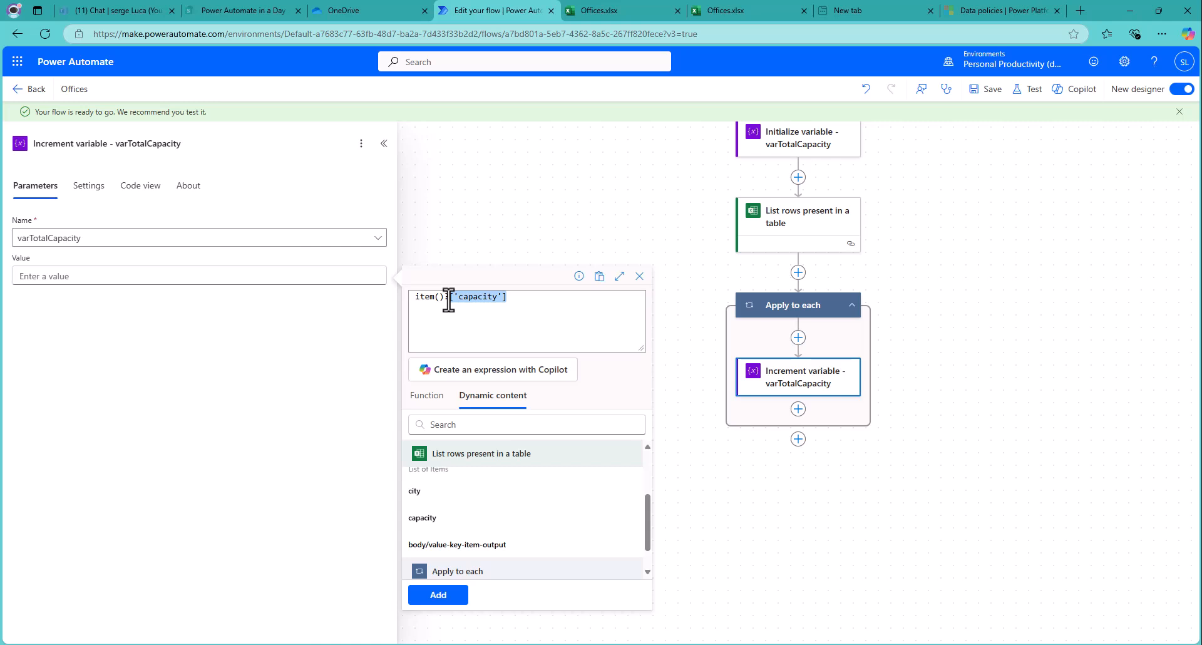
left_click(446, 298)
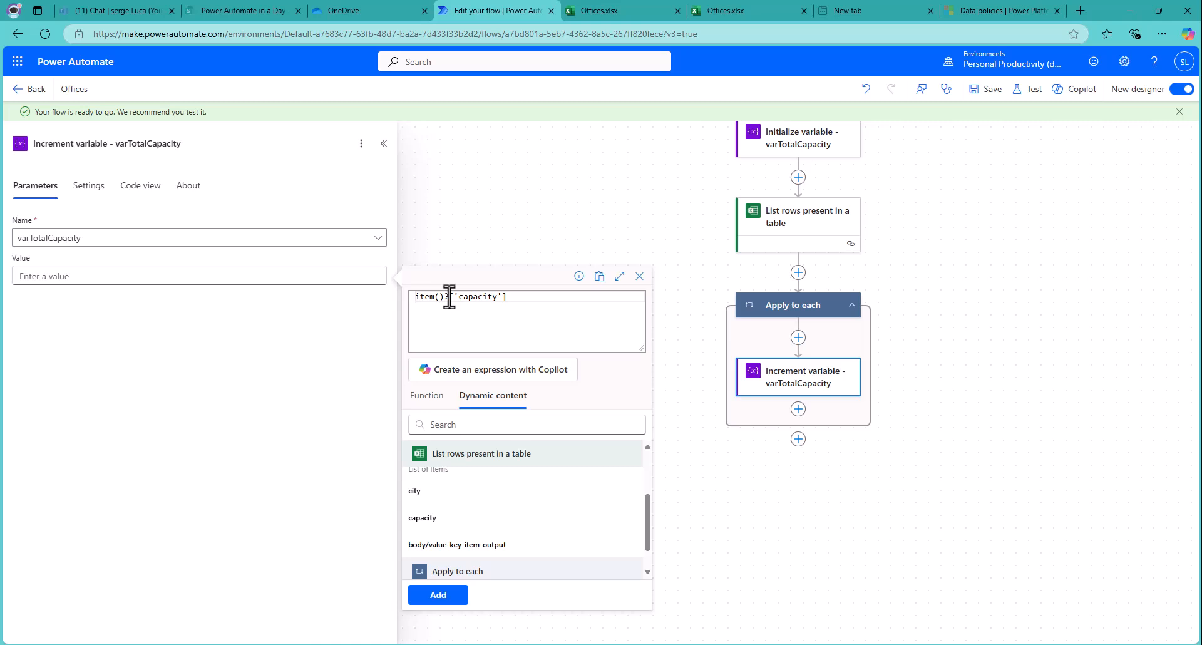
left_click(438, 595)
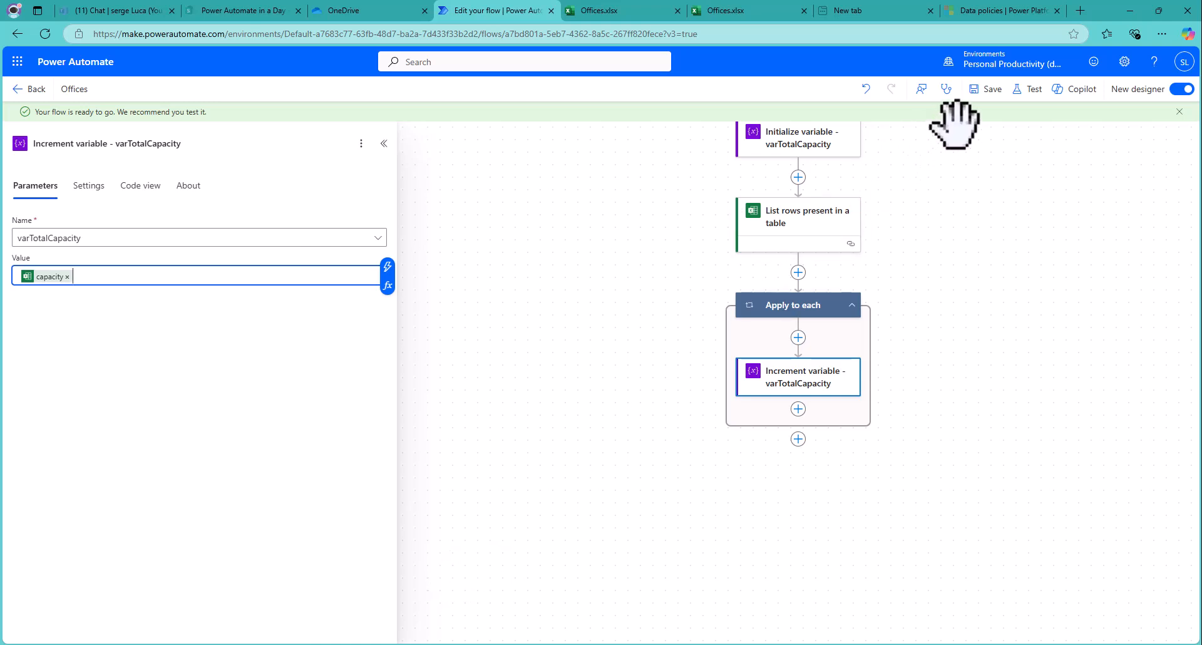
Step: Save the flow and run a manual test of it
left_click(993, 91)
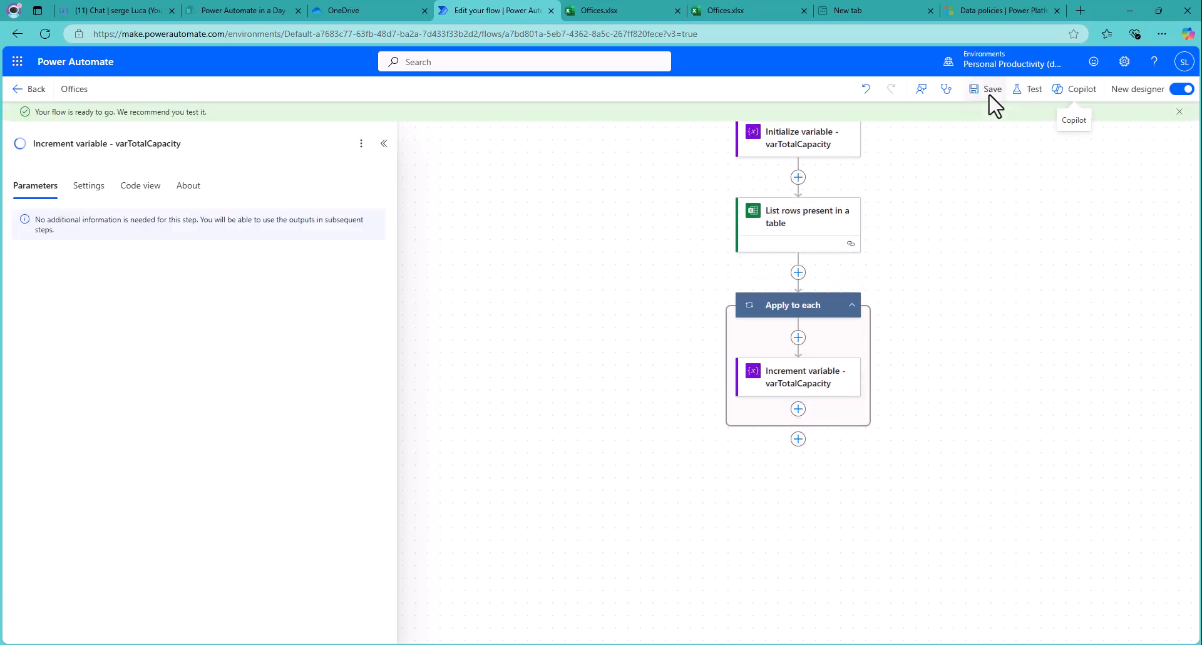
left_click(1030, 91)
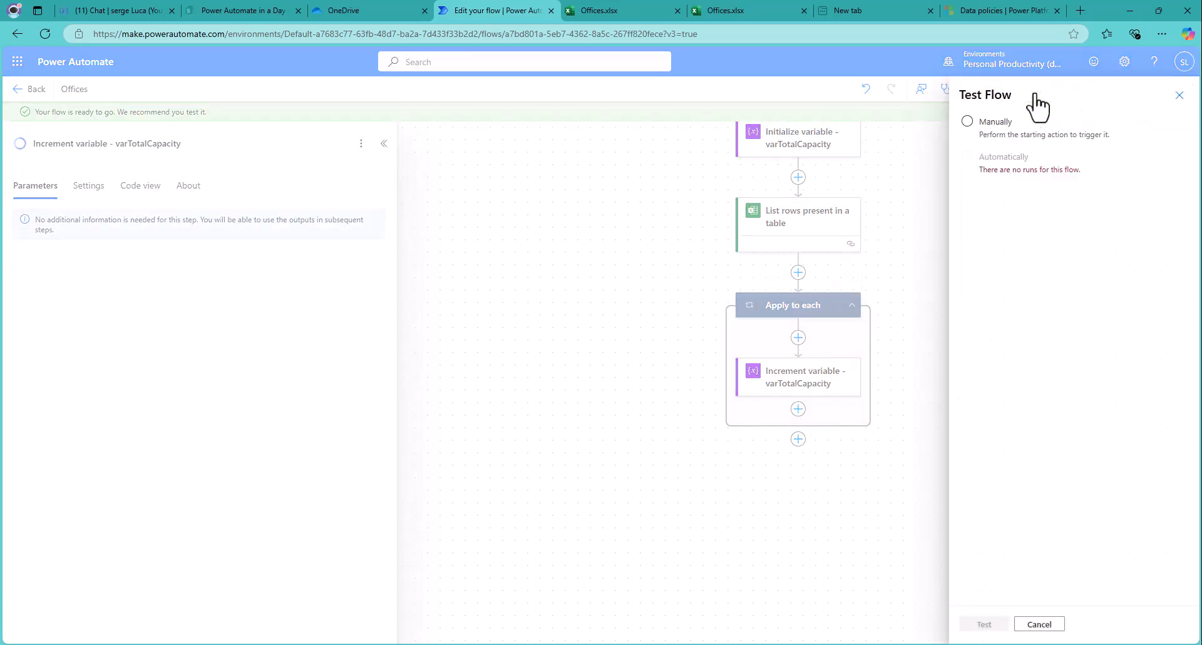
left_click(990, 122)
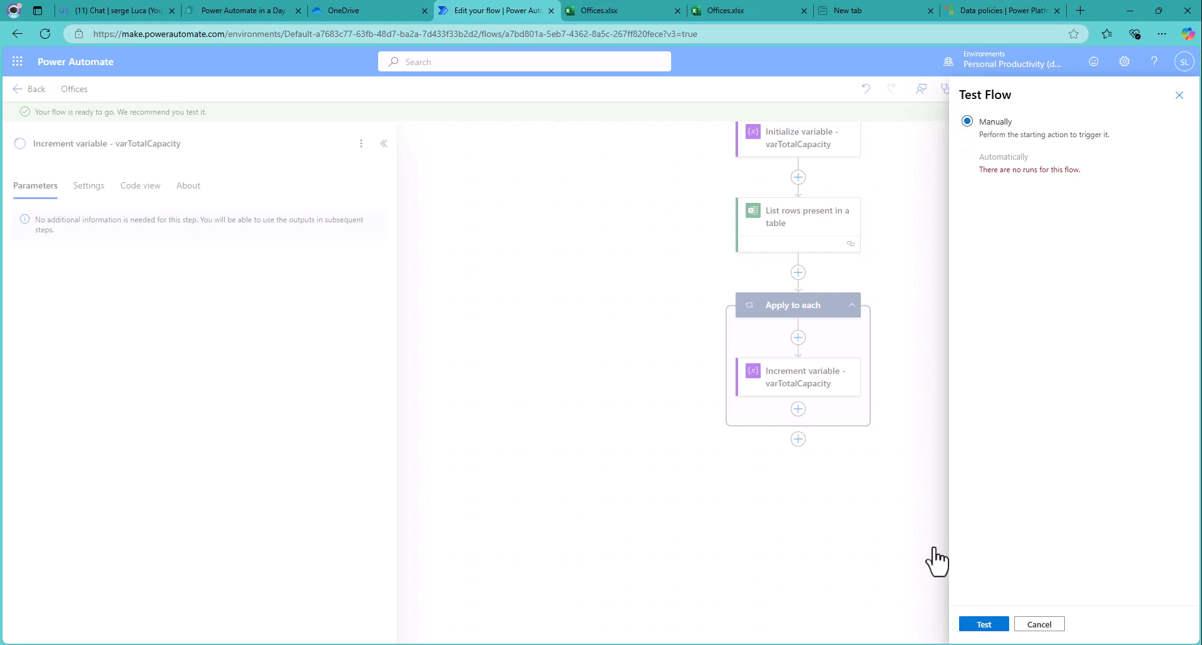
left_click(980, 623)
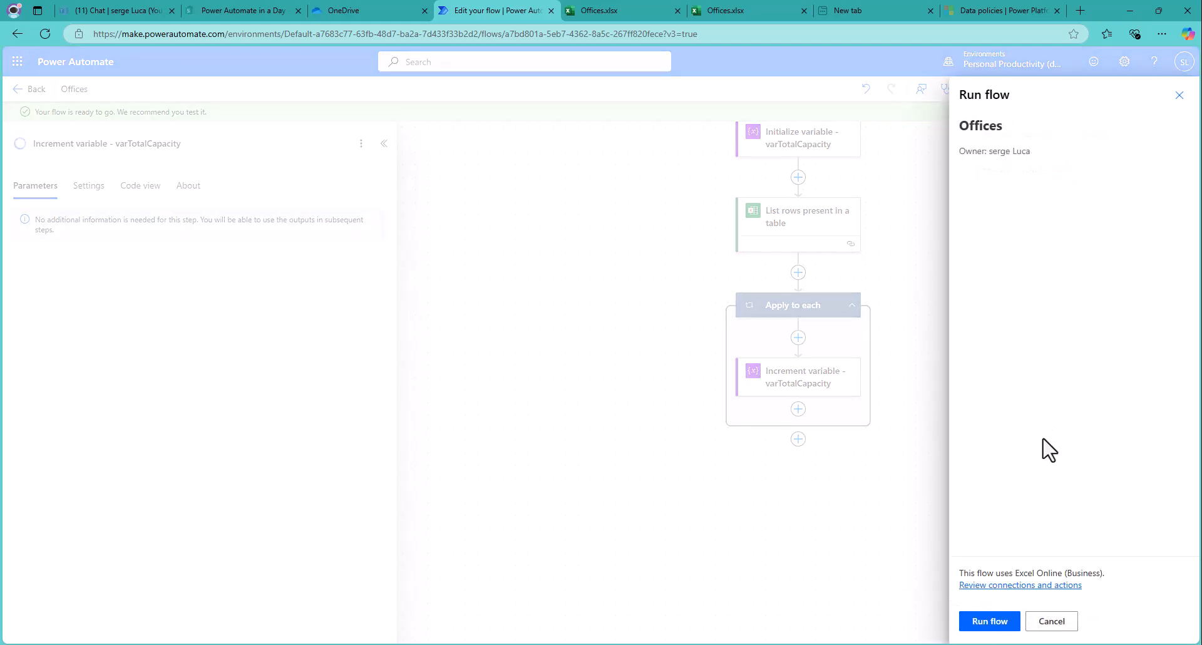
left_click(990, 623)
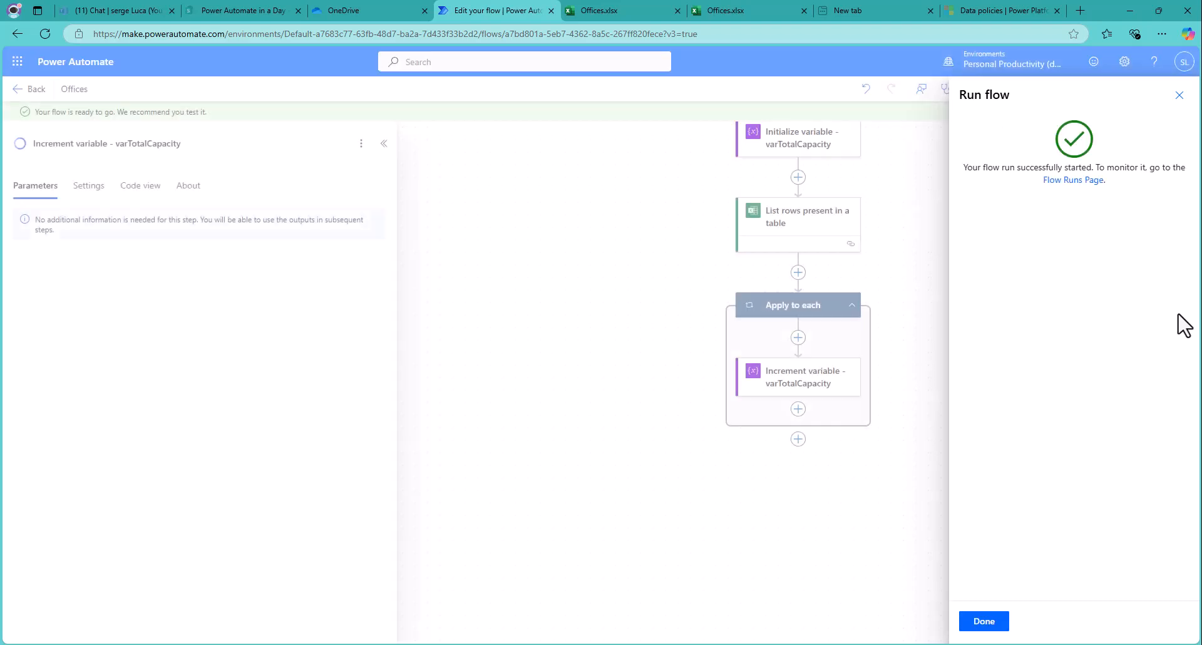
left_click(984, 622)
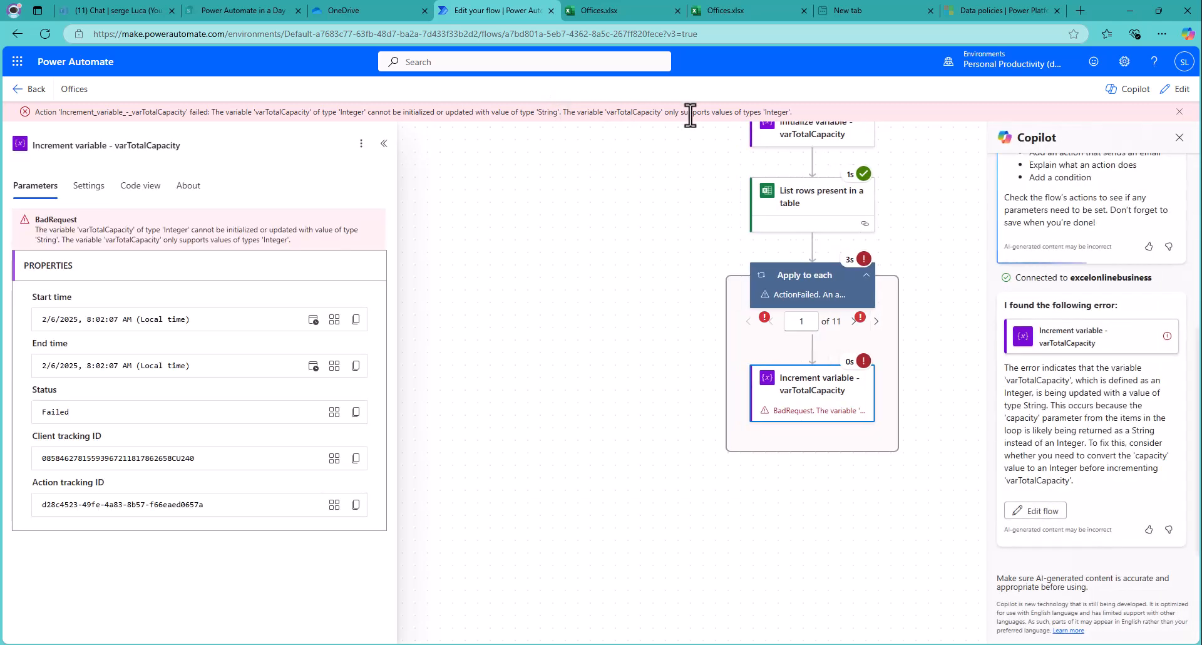
Step: Check the capacity column in Offices.xlsx and the variable type in the run details of the Initialize variable action
left_click(601, 9)
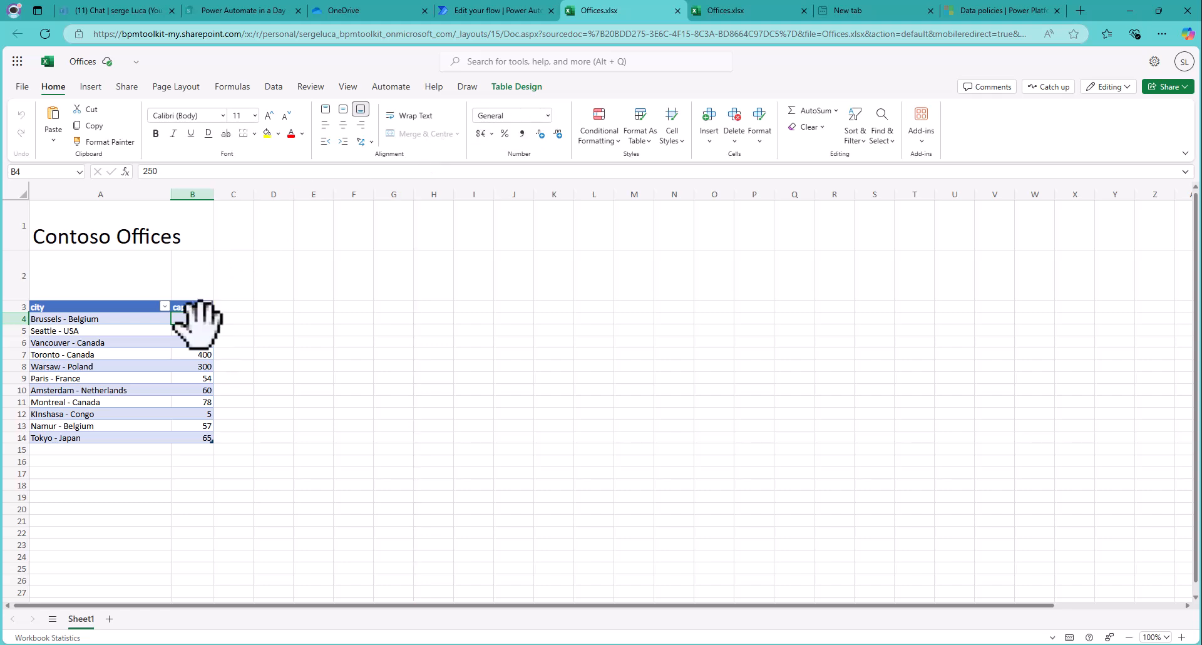
left_click(464, 11)
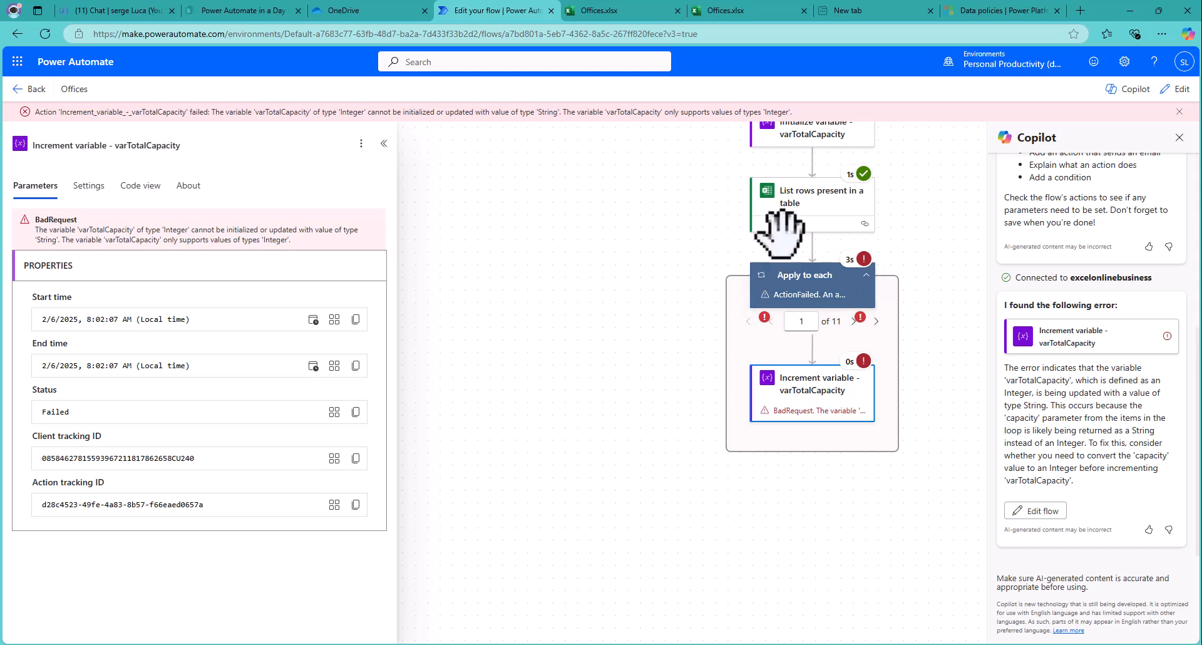
scroll(789, 250, "up", 2)
left_click(804, 179)
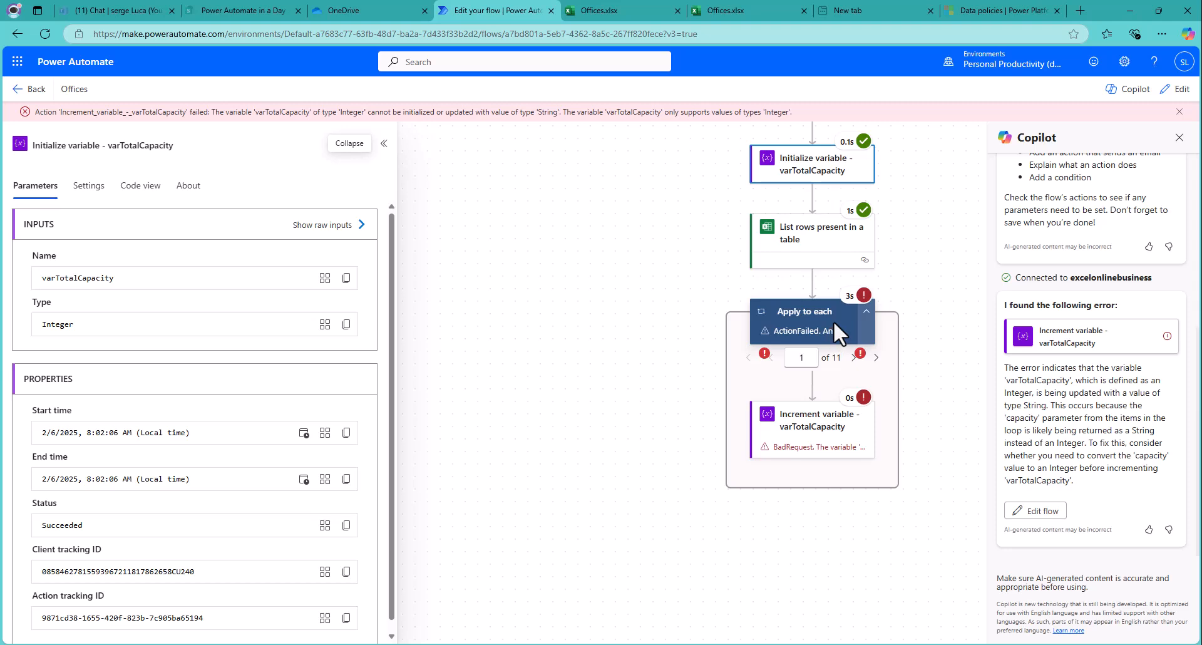
Step: Return to editing the flow and replace the value of the Increment variable action with the expression int(item()?['capacity'])
left_click(1181, 89)
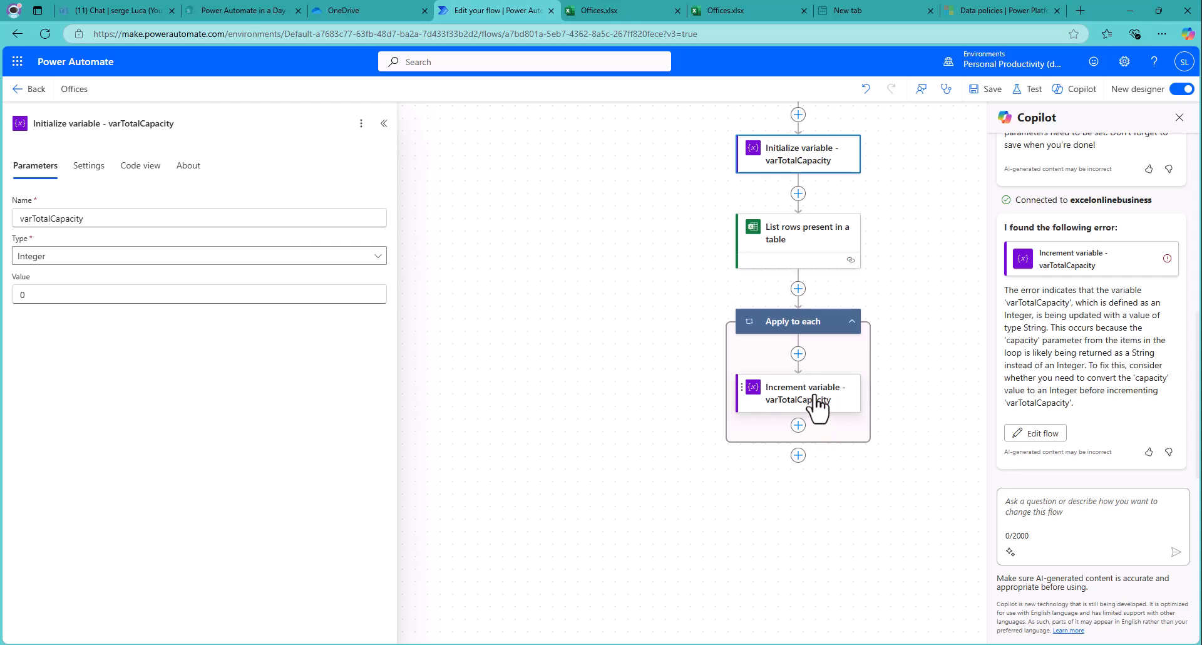
left_click(815, 395)
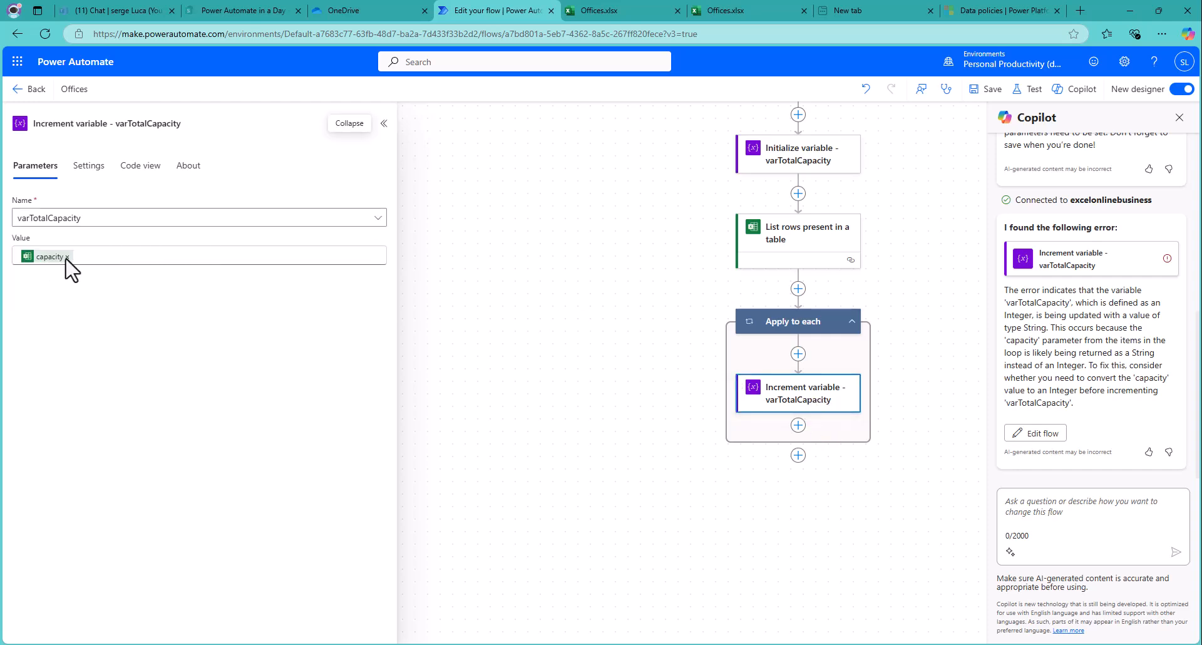
left_click(67, 257)
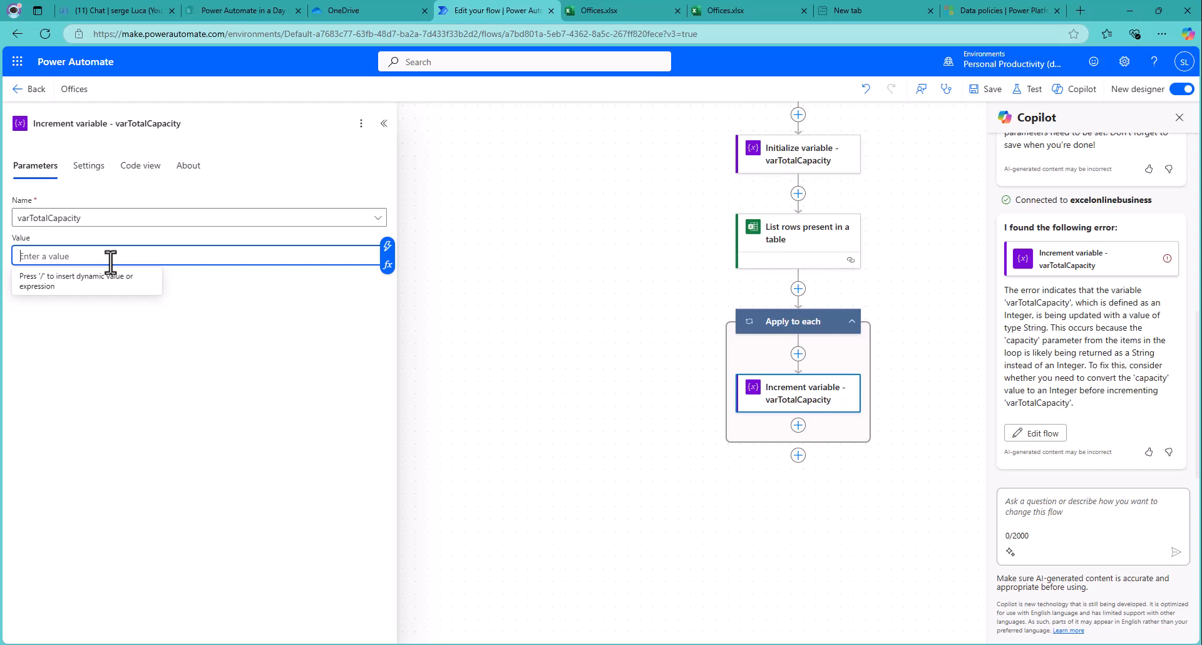
left_click(388, 269)
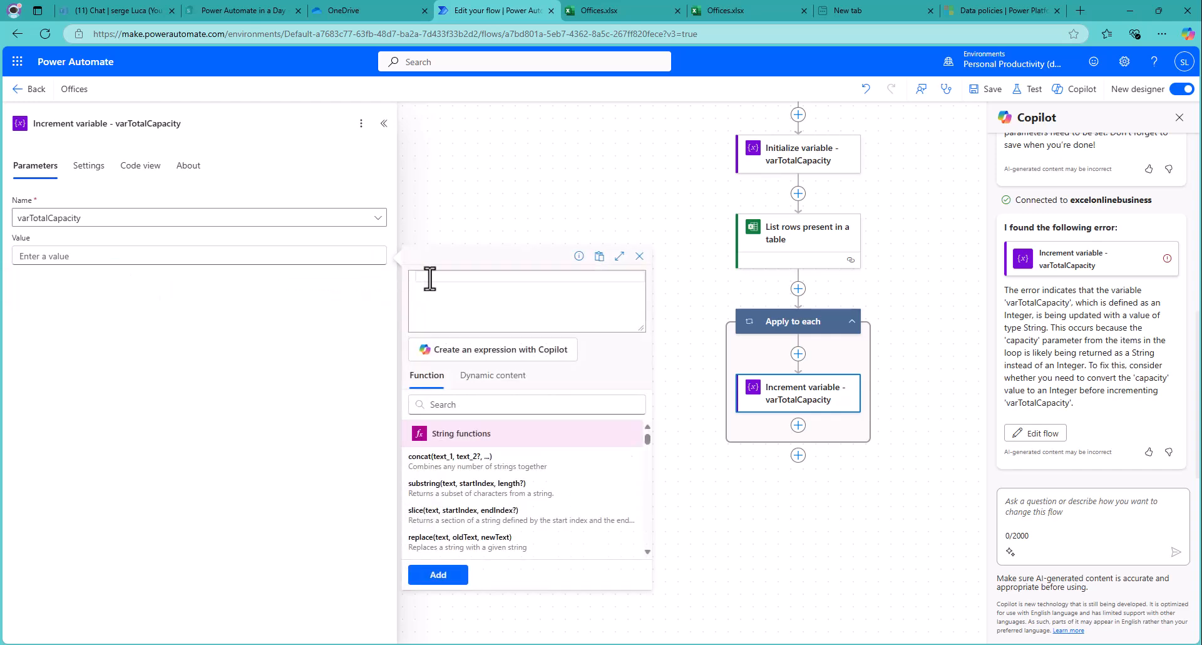
left_click(493, 377)
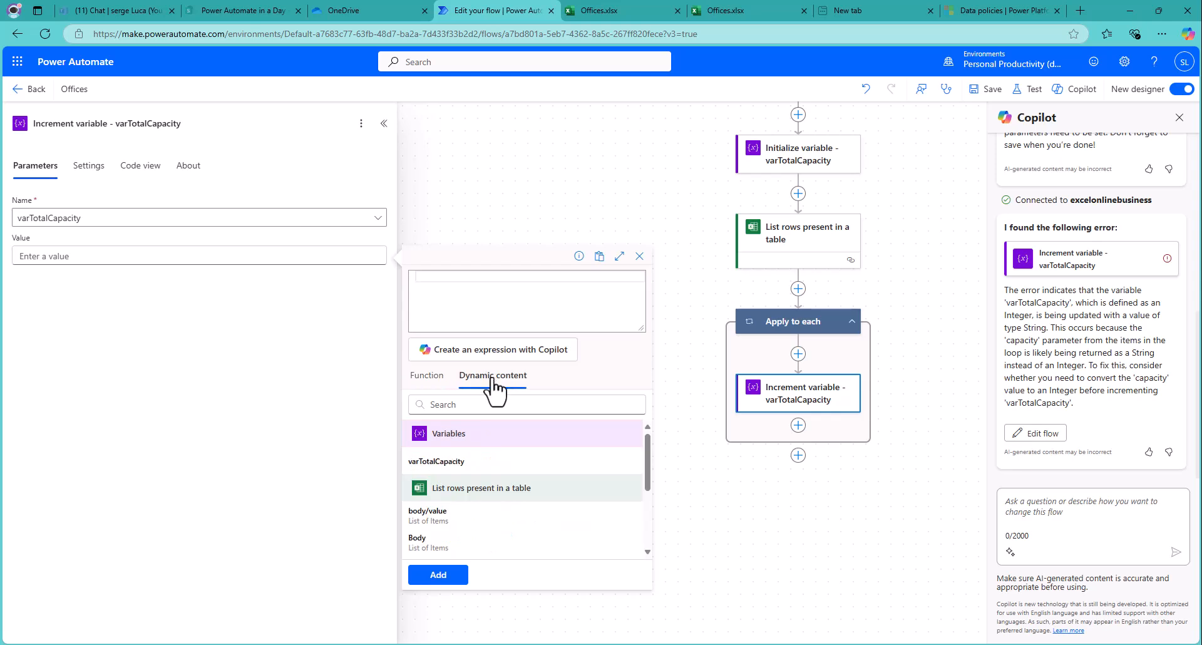
scroll(485, 531, "down", 3)
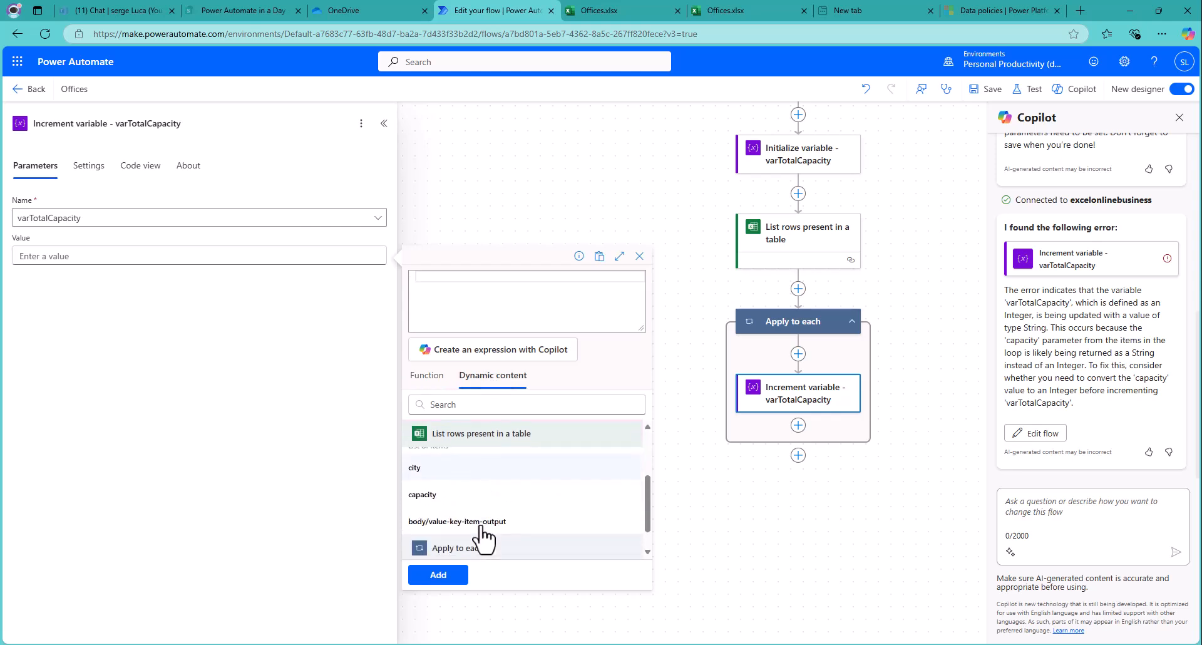
left_click(426, 495)
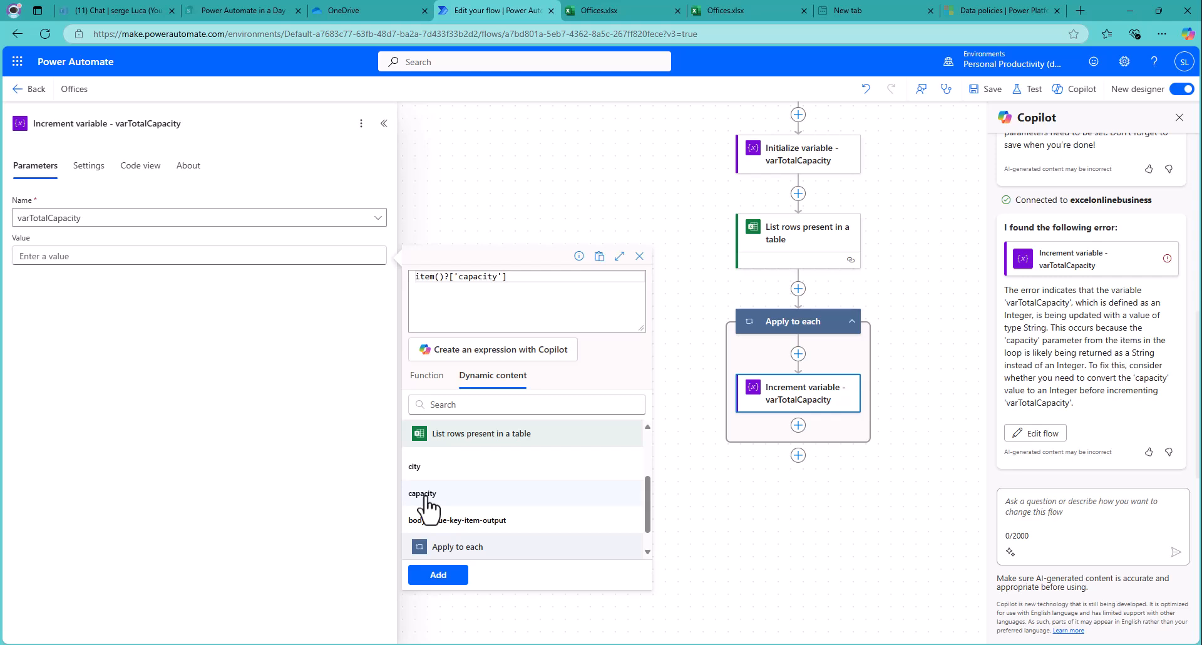
double_click(417, 277)
type("int(item()?['capacity")
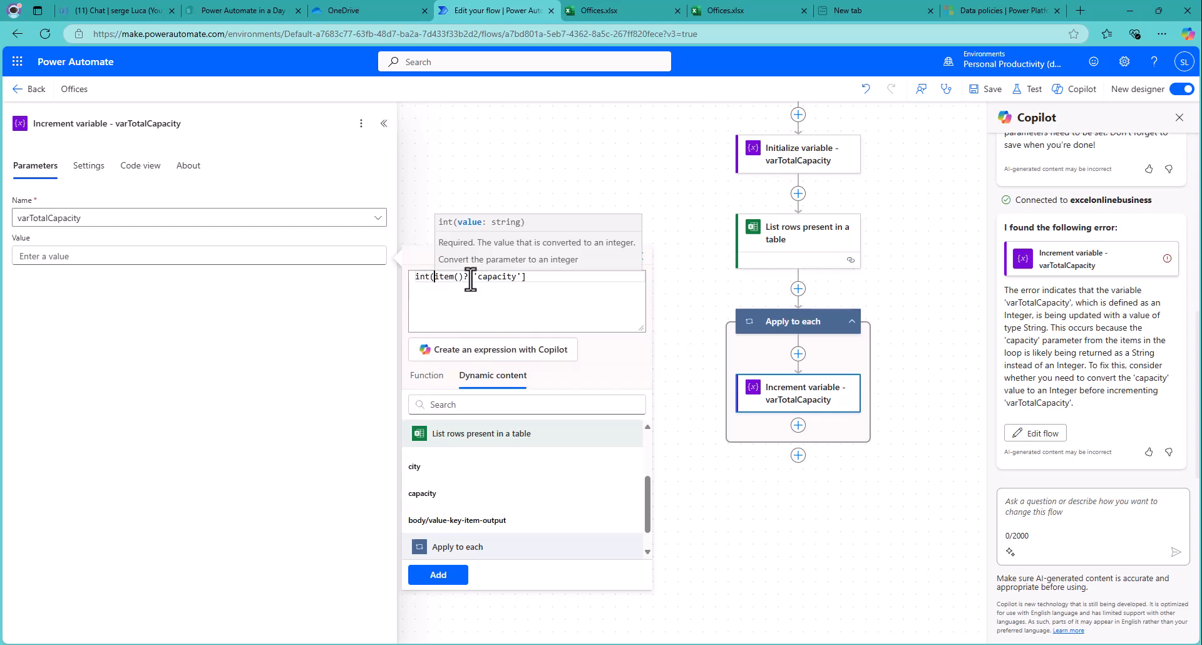
left_click(554, 276)
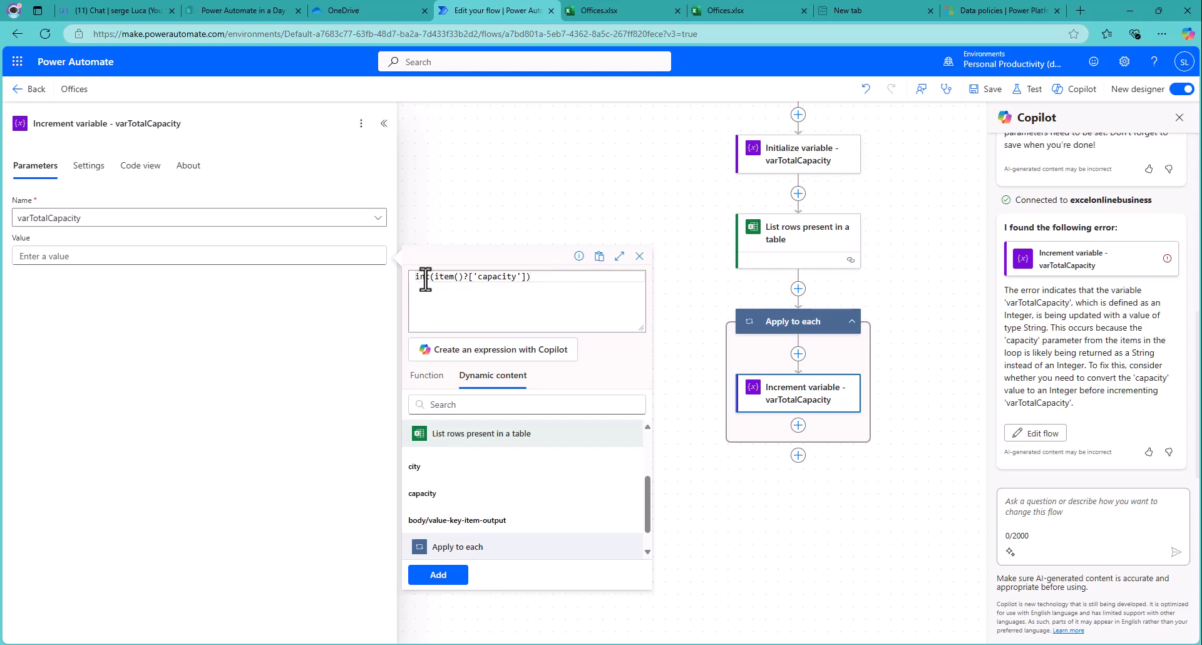
type(")")
left_click(438, 575)
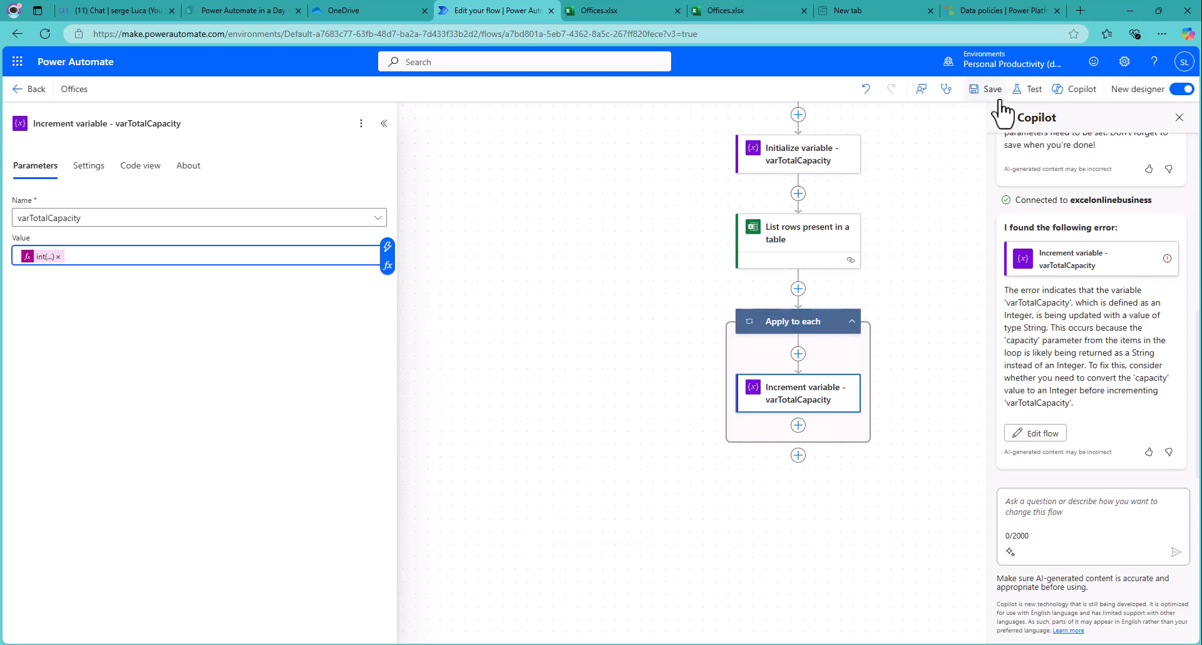
Step: Save the corrected flow and test it again with a manual run
left_click(1034, 90)
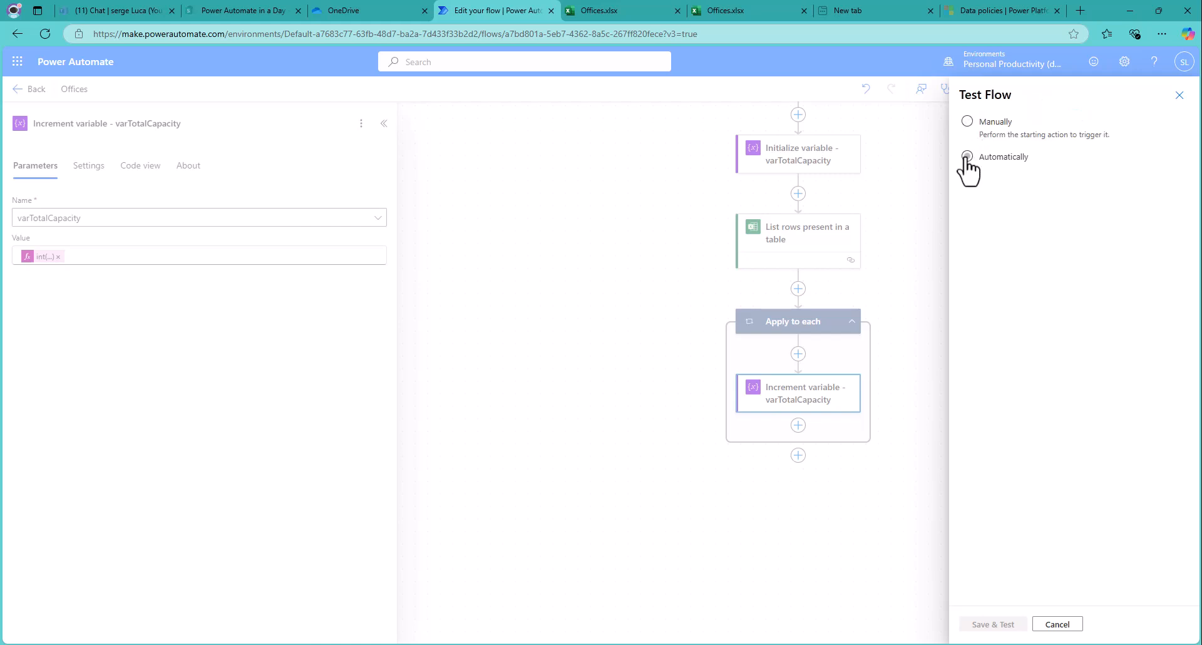
left_click(967, 122)
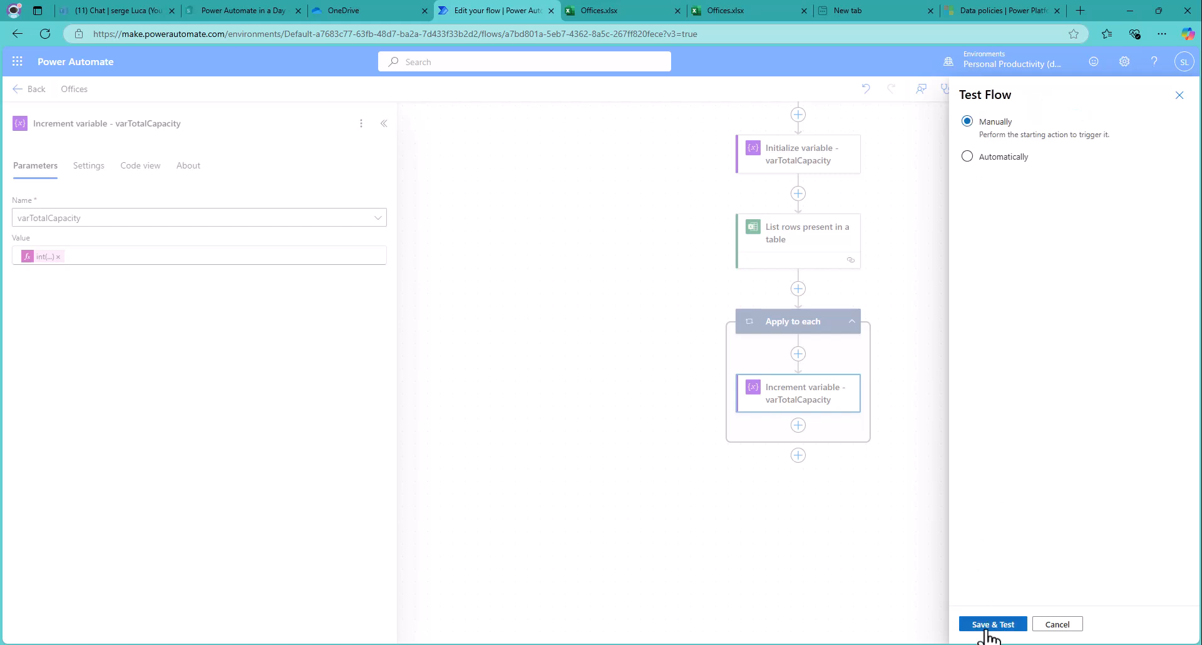
left_click(984, 625)
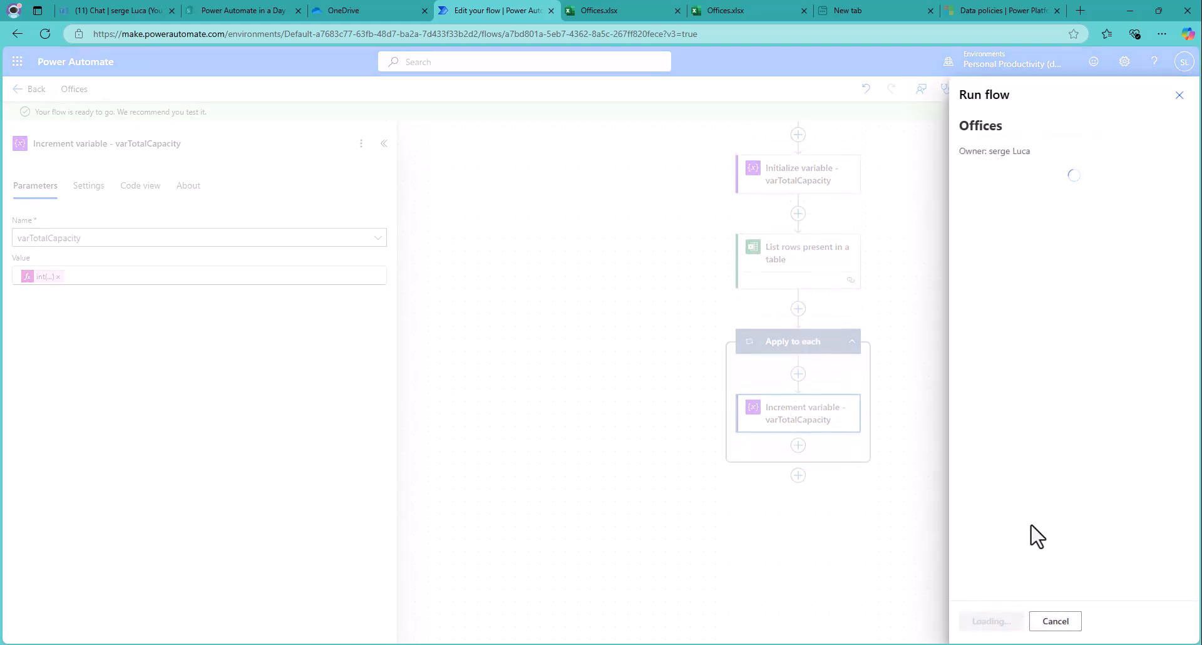
left_click(994, 622)
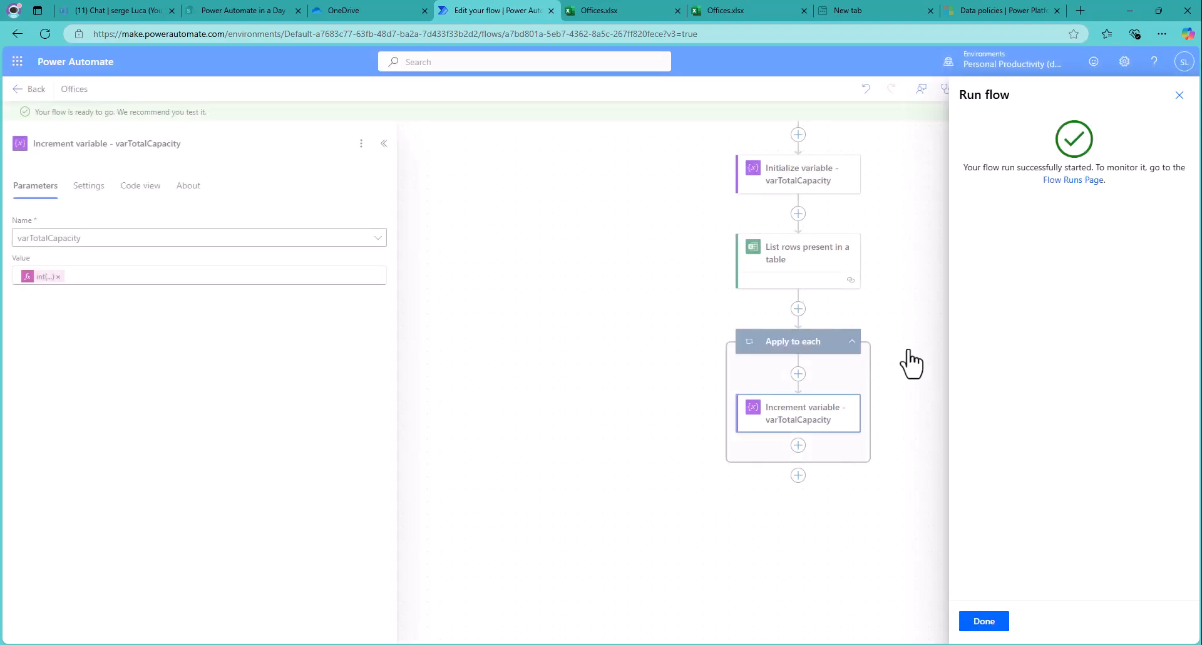
left_click(983, 621)
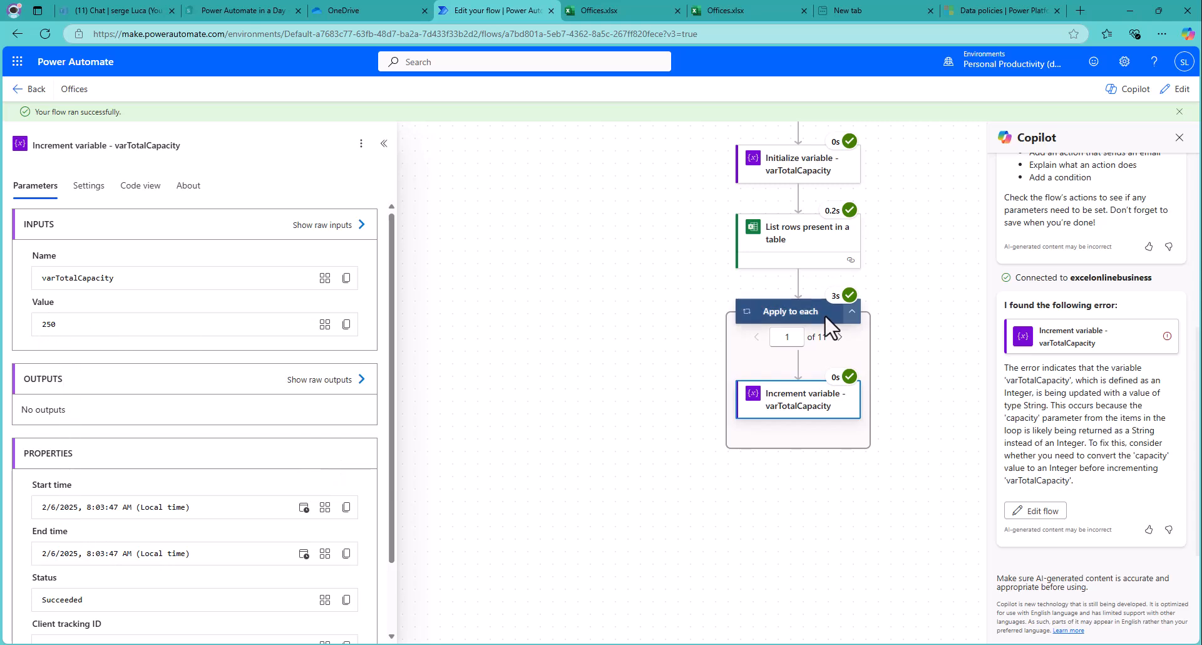
Step: Go to the second Apply to each iteration and view the raw outputs of the Increment variable action
left_click(839, 337)
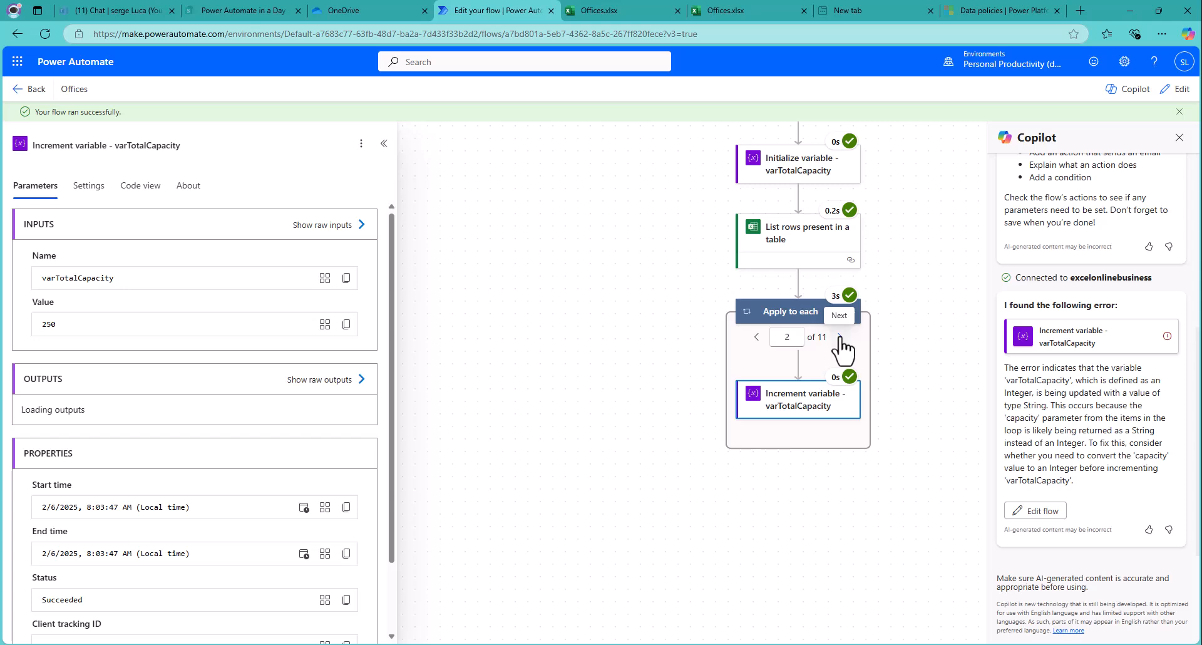
scroll(156, 410, "down", 1)
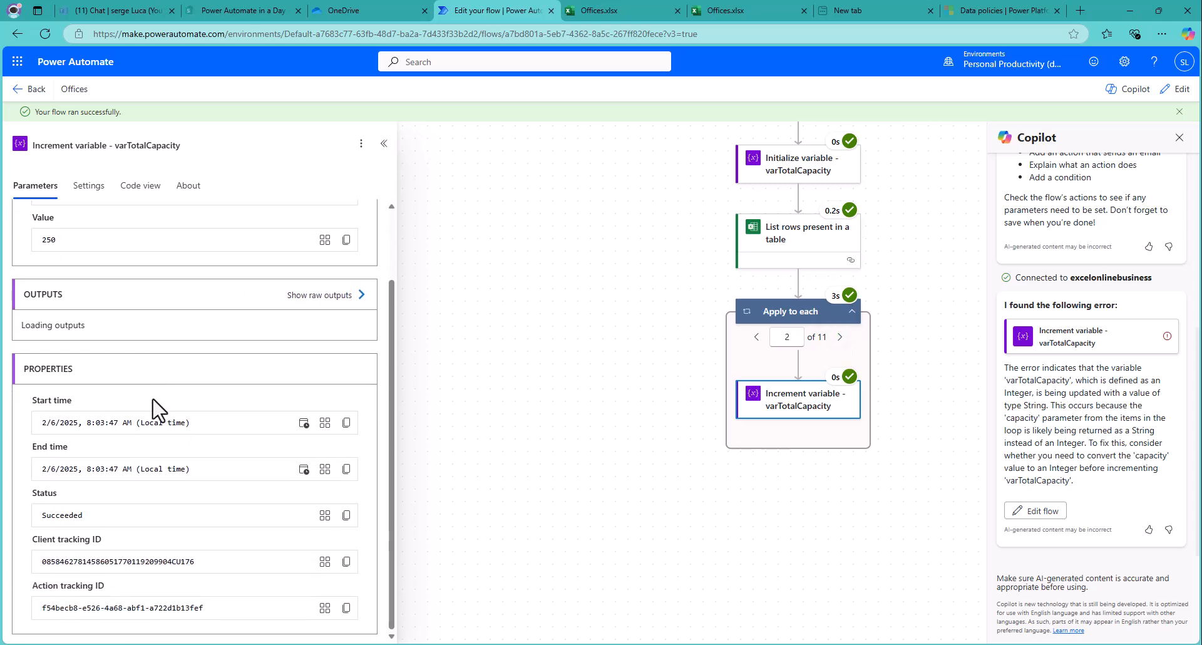
left_click(305, 296)
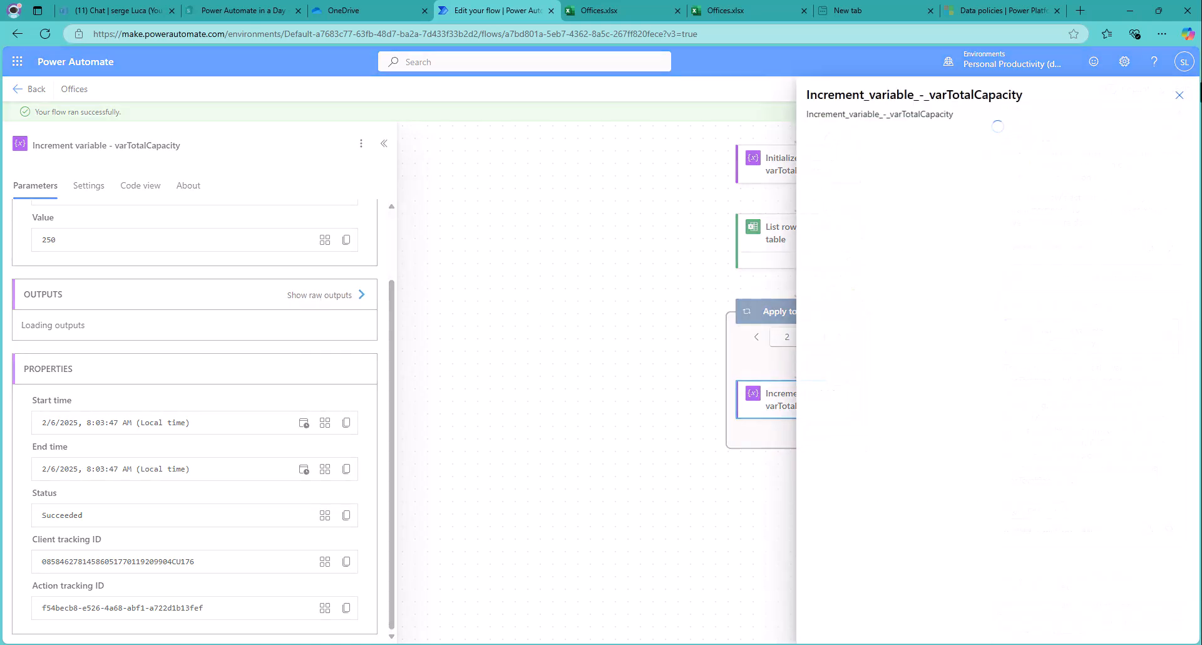
Step: Go to the first Apply to each iteration, compare its input value with Offices.xlsx, and view the Increment variable action's raw outputs
left_click(1180, 96)
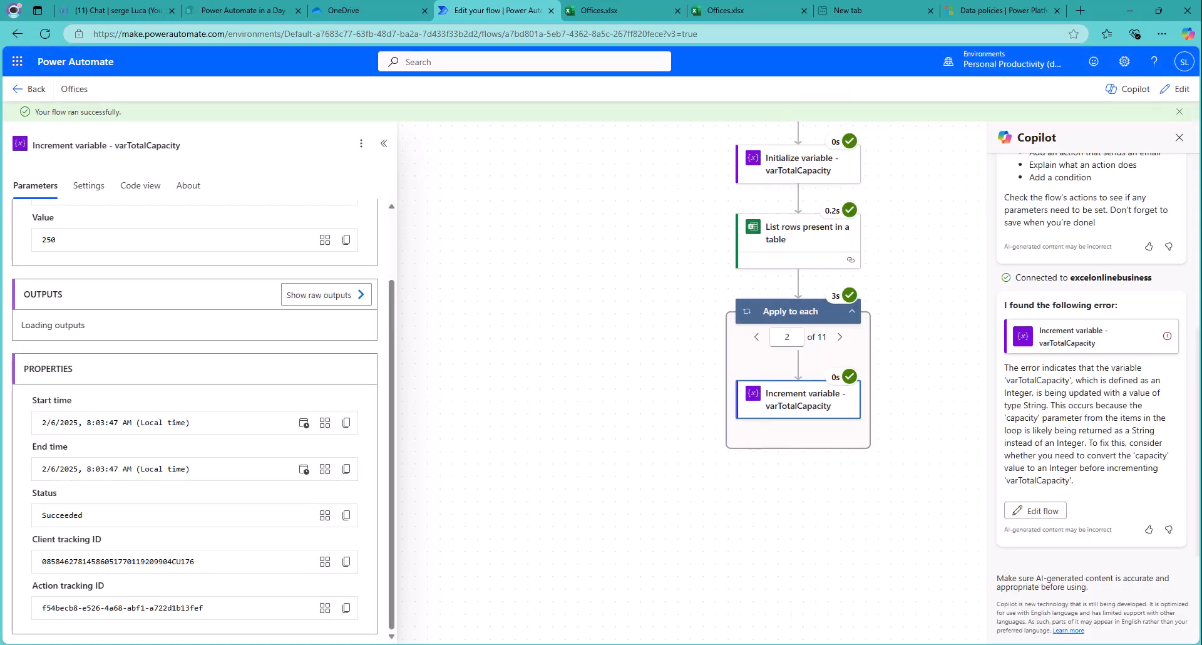
left_click(756, 336)
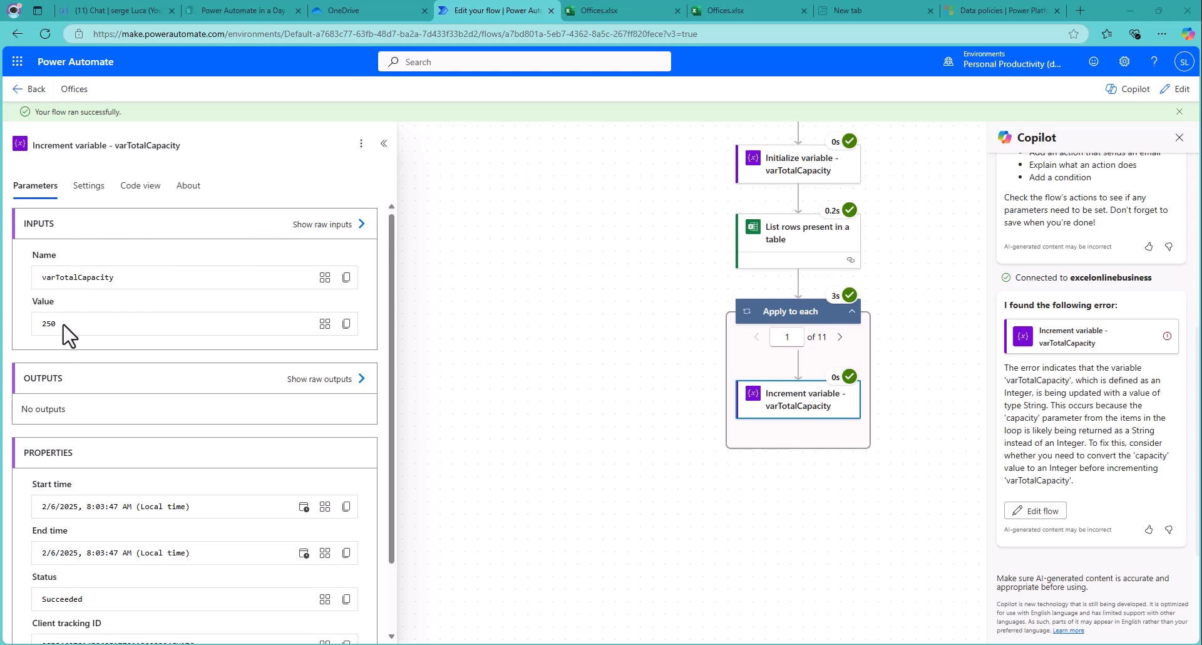
left_click(623, 10)
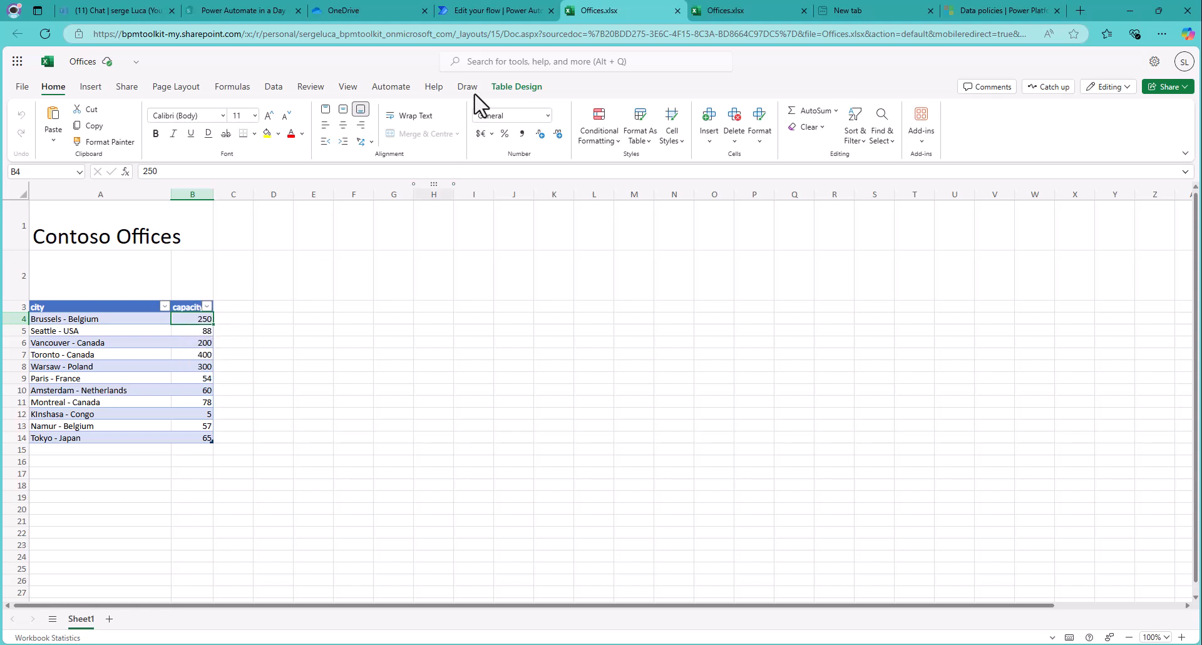
left_click(481, 13)
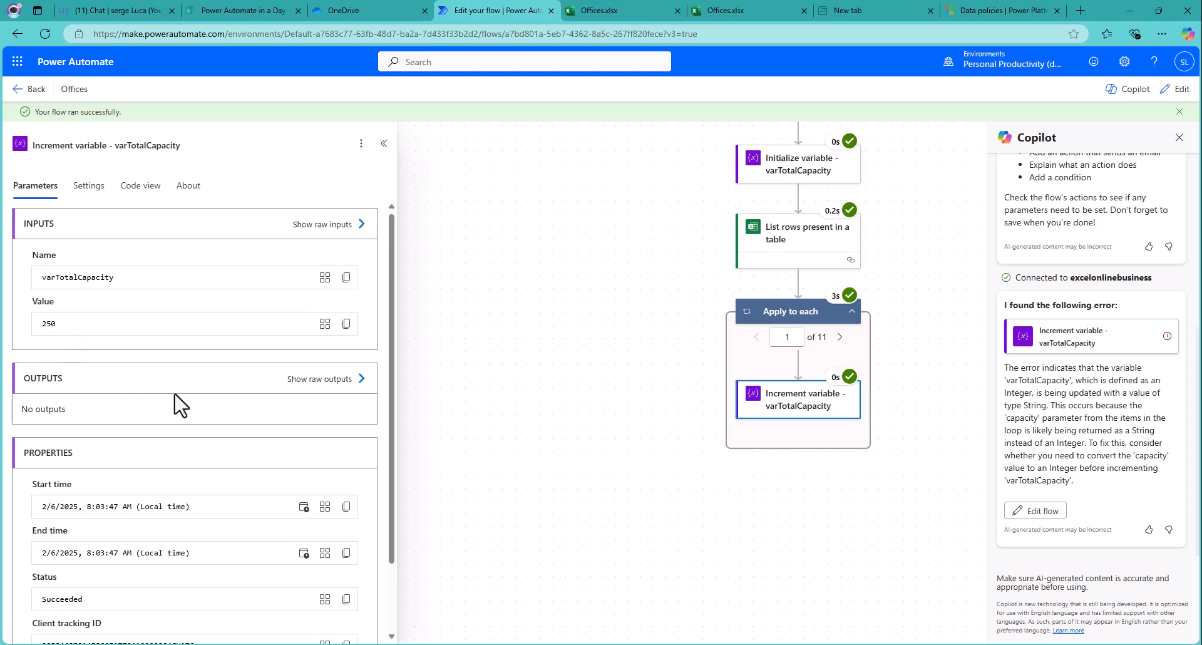
left_click(323, 380)
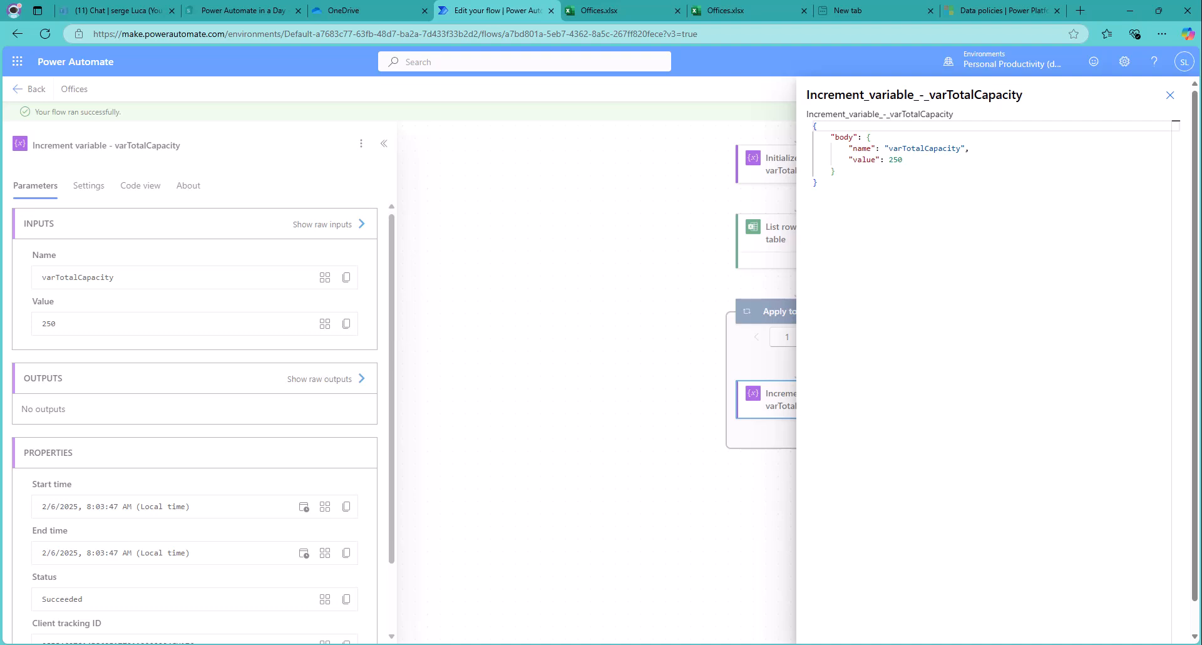
left_click(1170, 95)
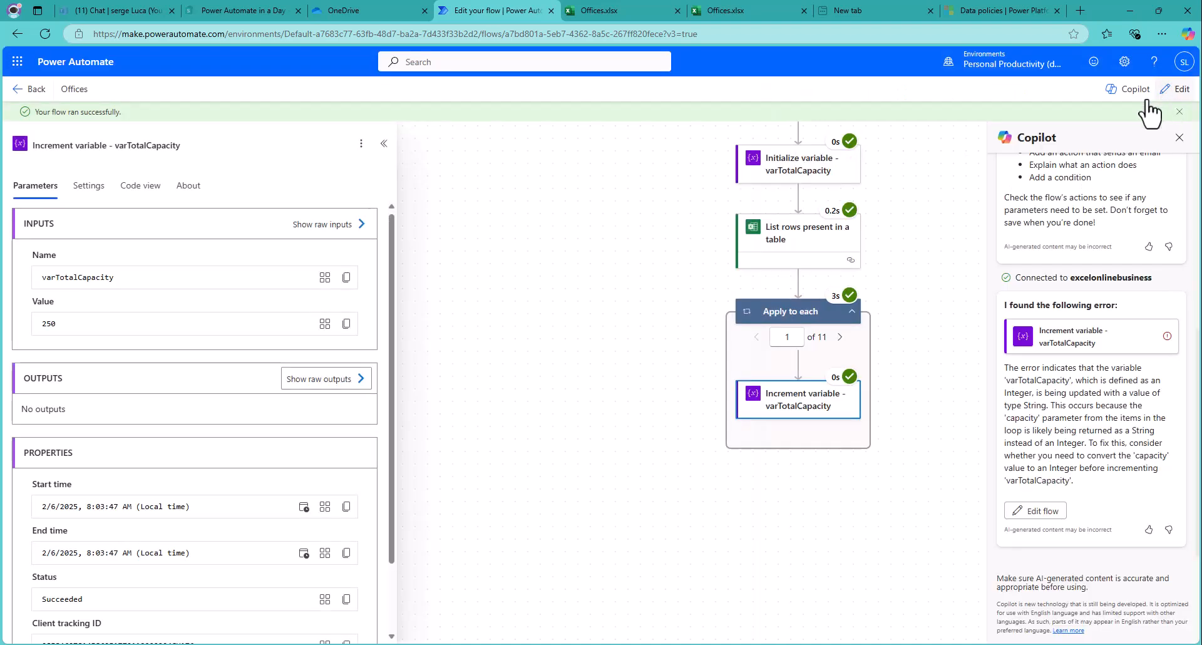
Step: View the raw outputs of the Increment variable action for the second and third Apply to each iterations
left_click(840, 337)
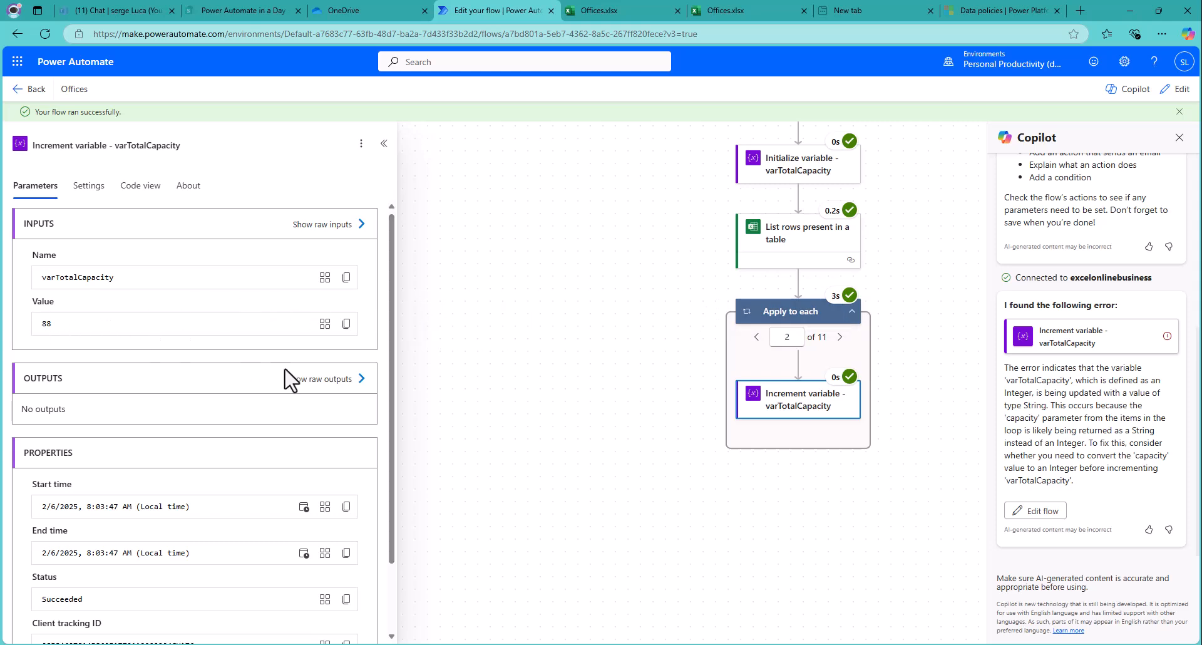
left_click(317, 383)
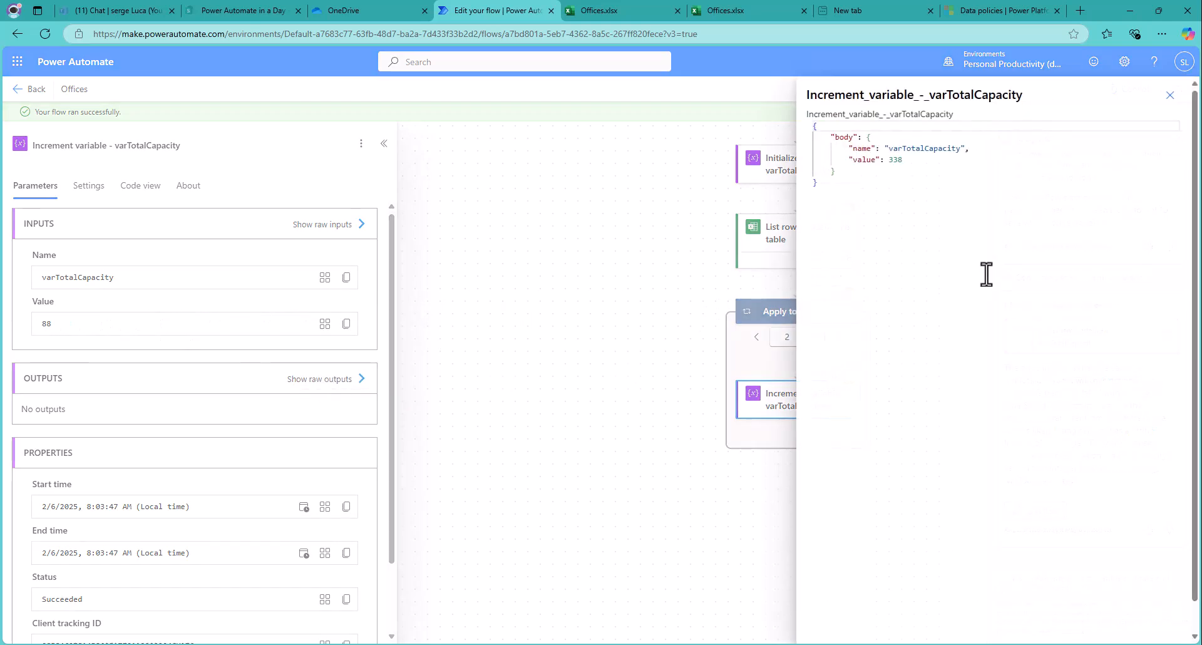
left_click(1170, 94)
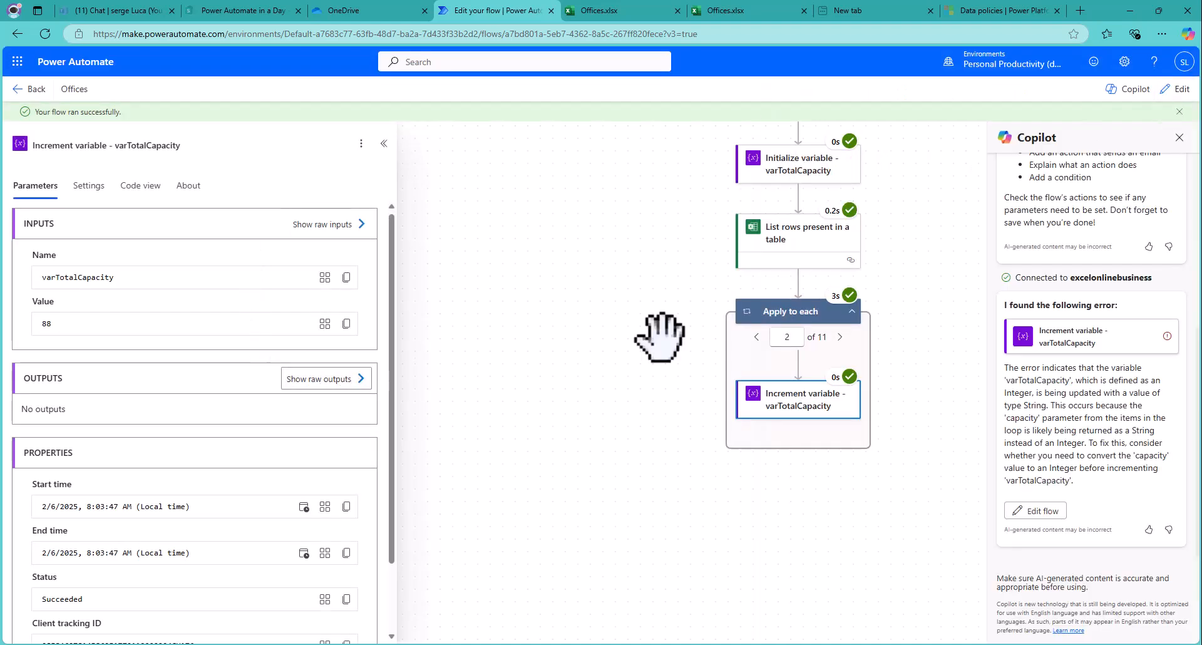
left_click(841, 341)
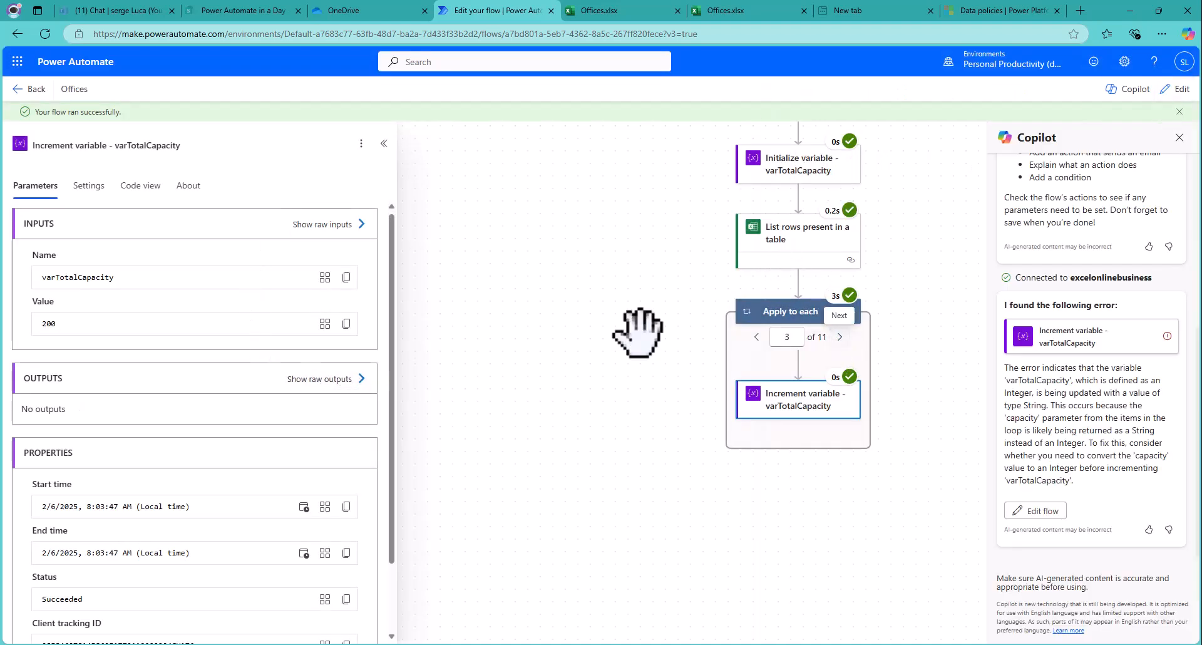
left_click(330, 379)
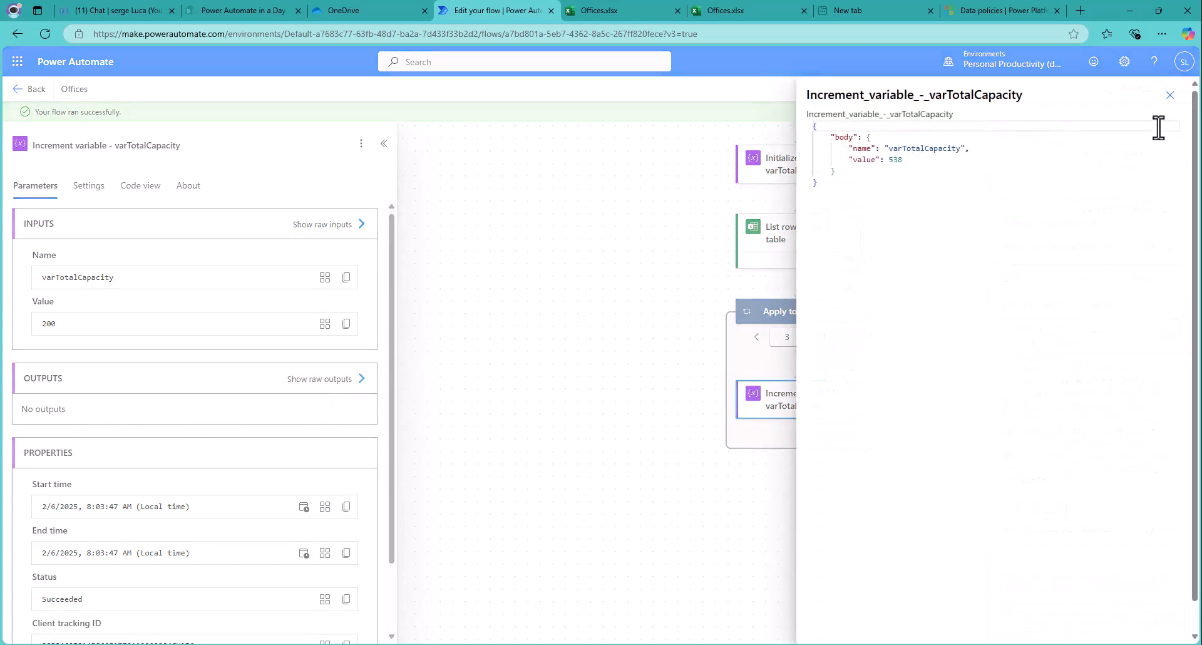
left_click(1170, 96)
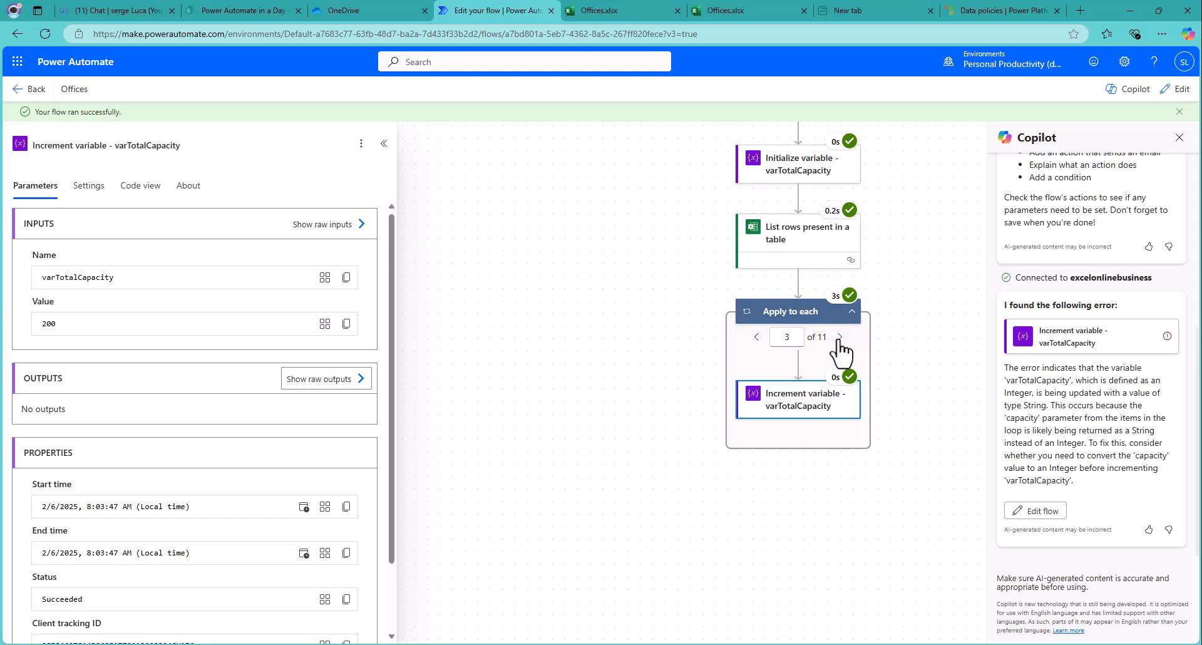
Step: Jump to Apply to each iteration 11 and check the varTotalCapacity value in the raw outputs
left_click(787, 336)
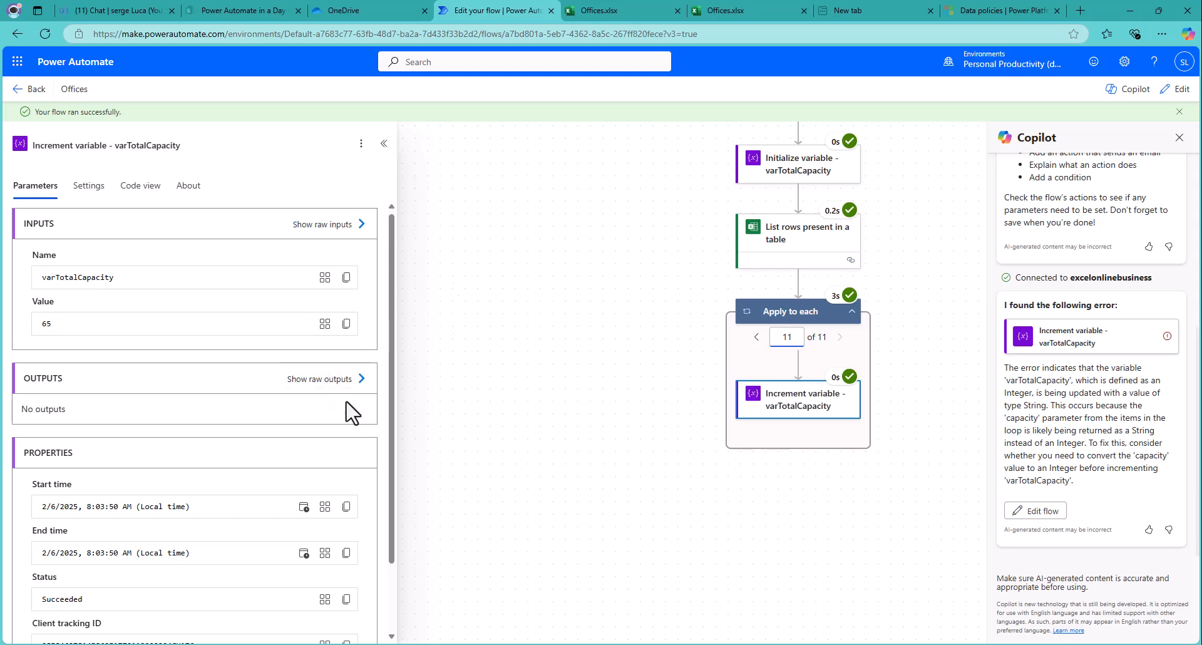
left_click(341, 379)
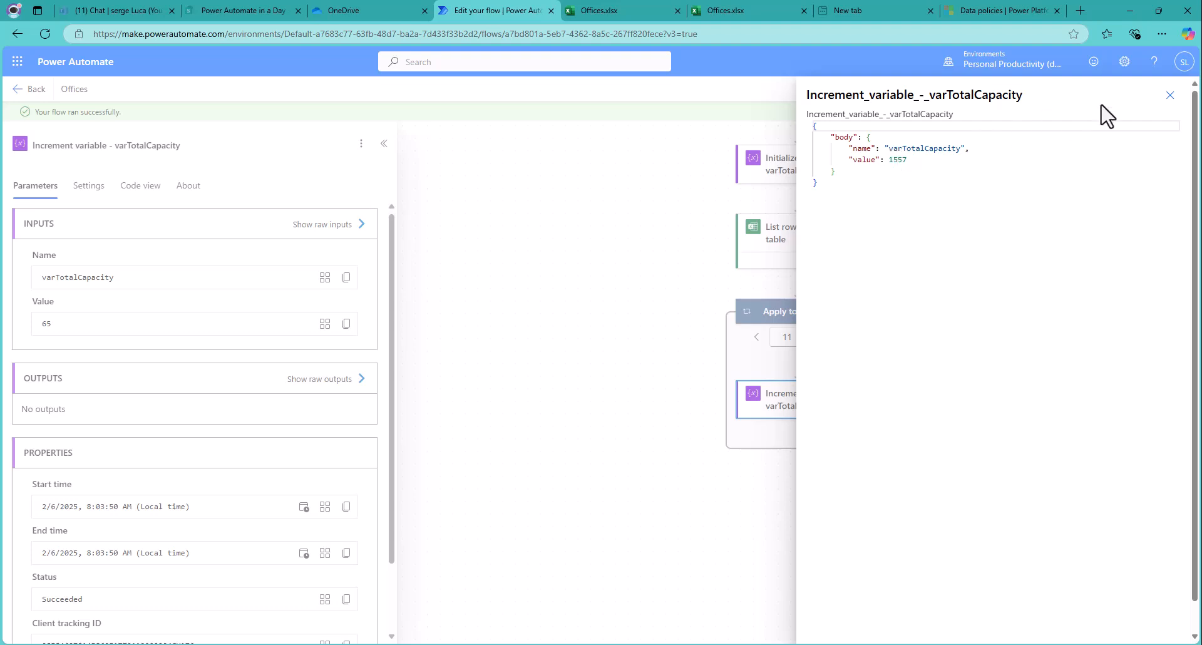
left_click(1169, 95)
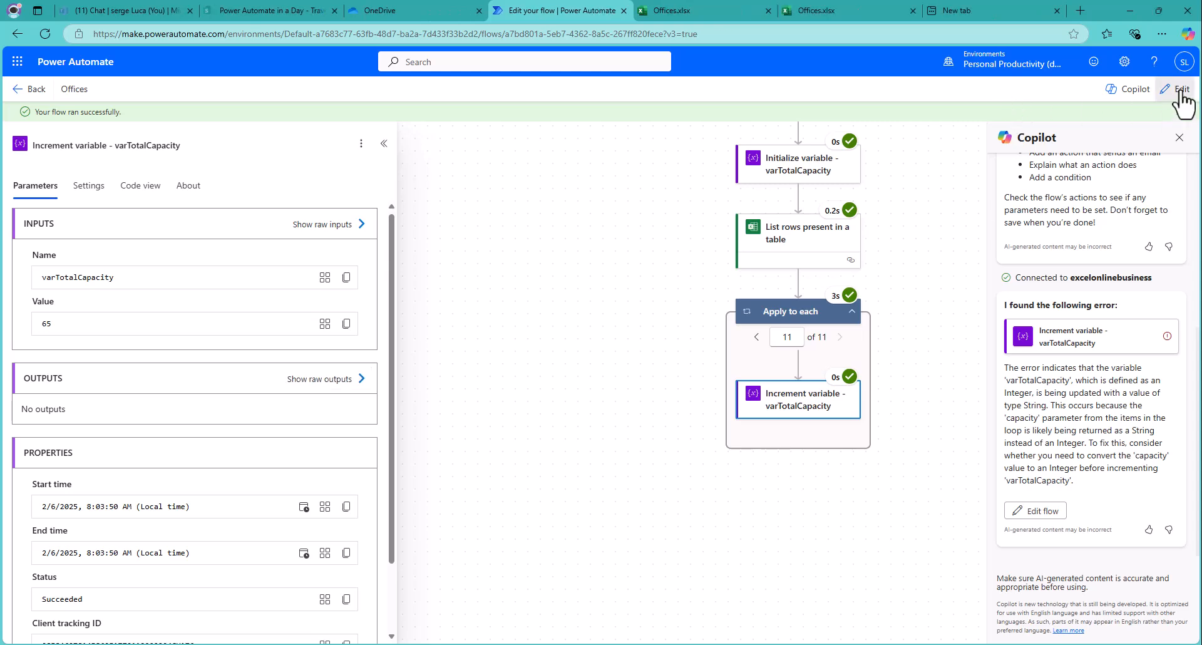
Step: Return to editing the flow and inspect the int( part of the Increment variable action's value expression
left_click(1182, 92)
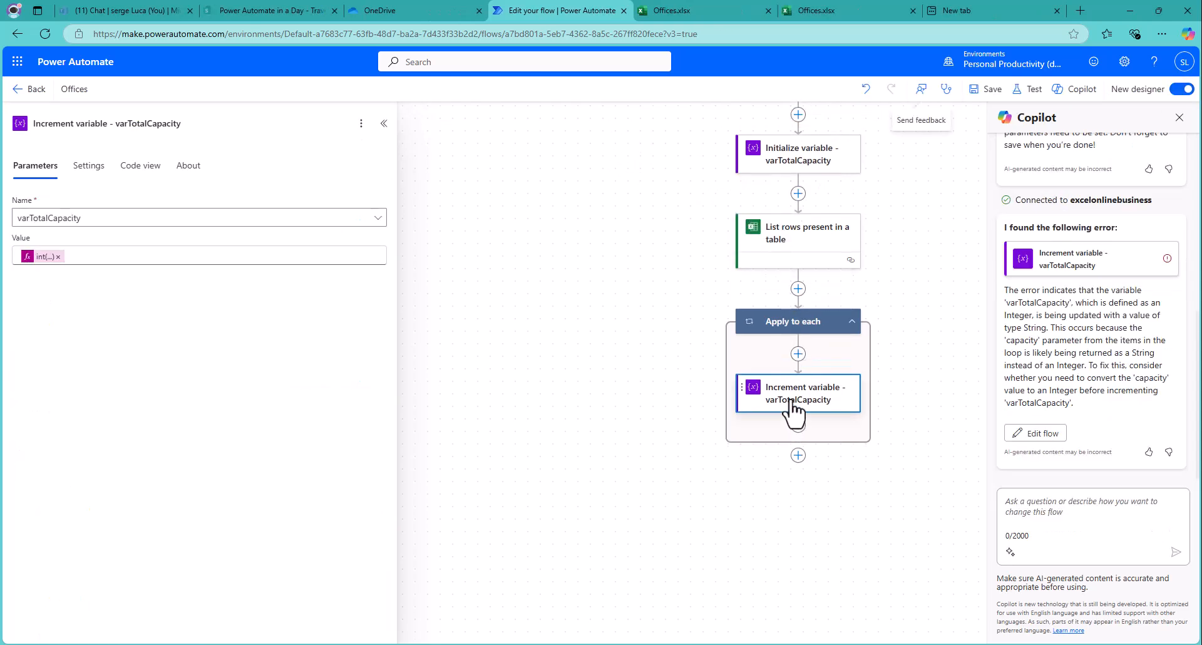
left_click(46, 263)
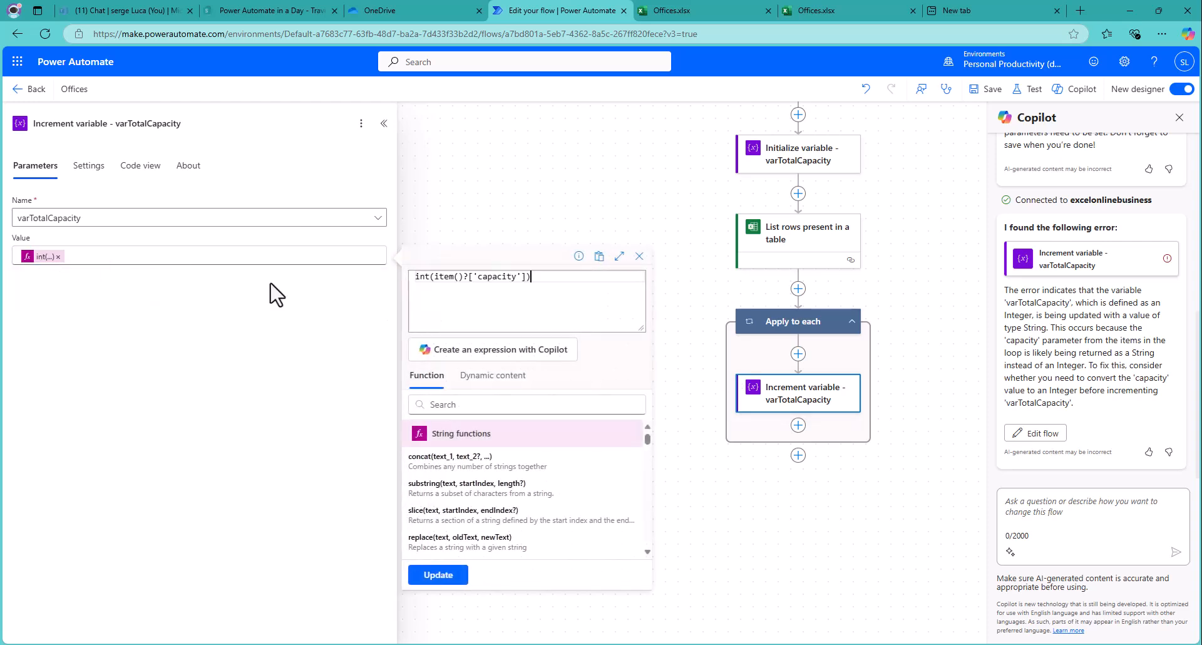
left_click_drag(431, 276, 409, 277)
Step: Search the web for "power automate functions" in the empty browser tab and open Microsoft's reference guide for expression functions
left_click(963, 5)
type("camta")
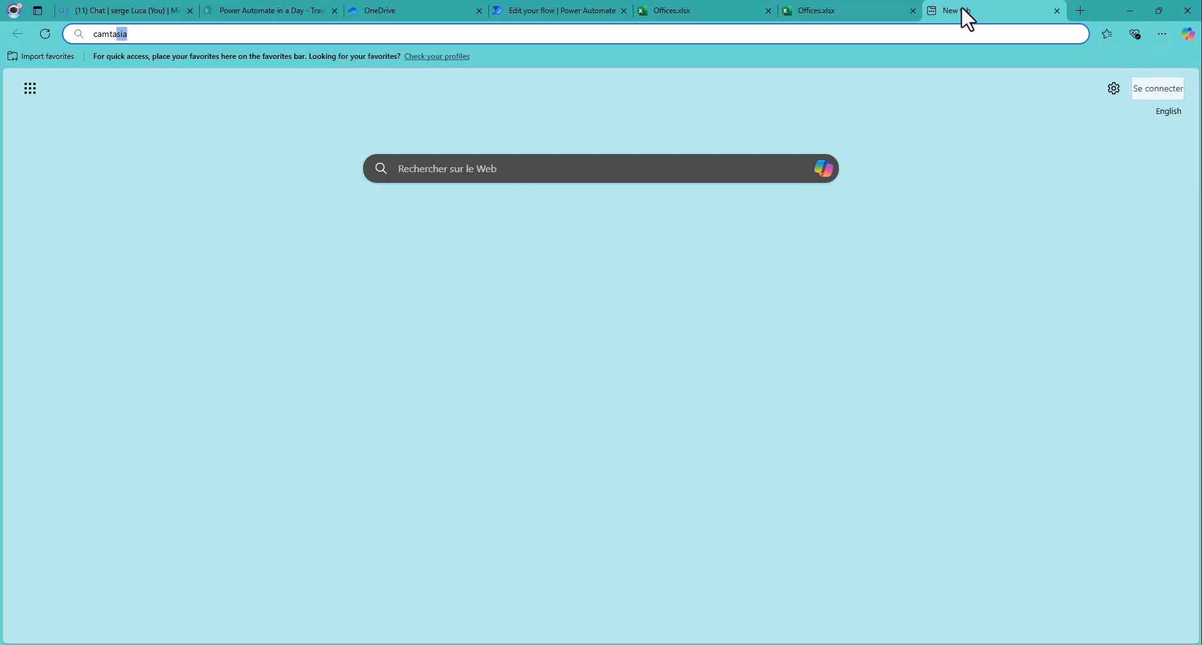
type("sia")
key("ctrl+a")
type("power")
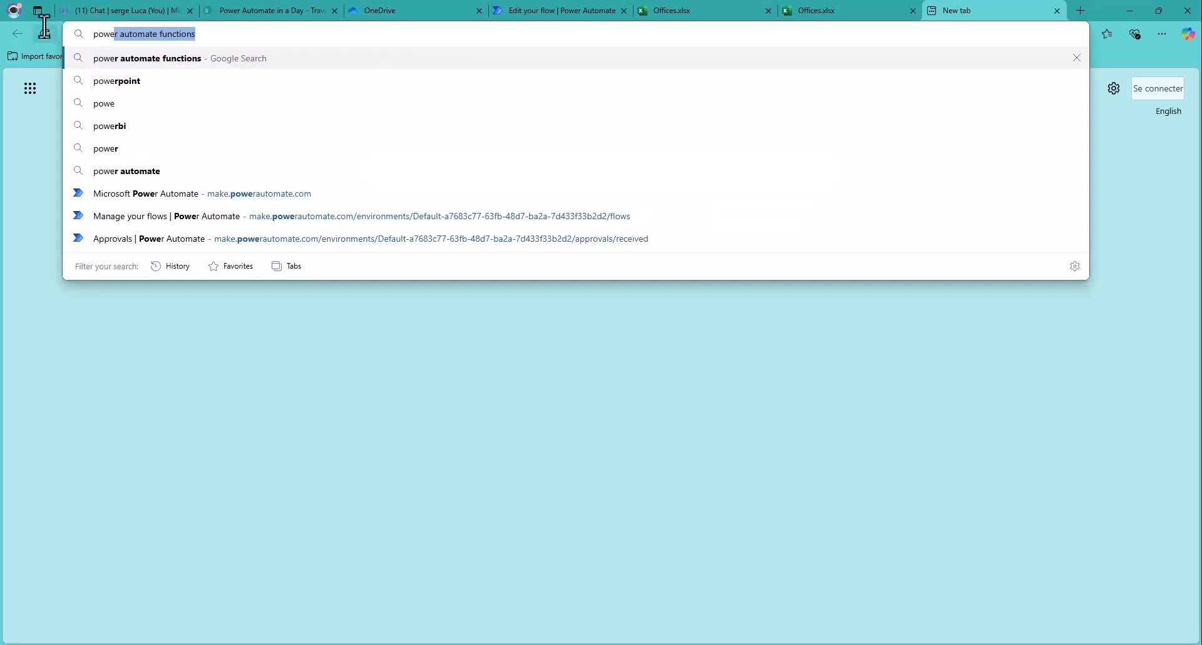
type("a")
key("BackSpace")
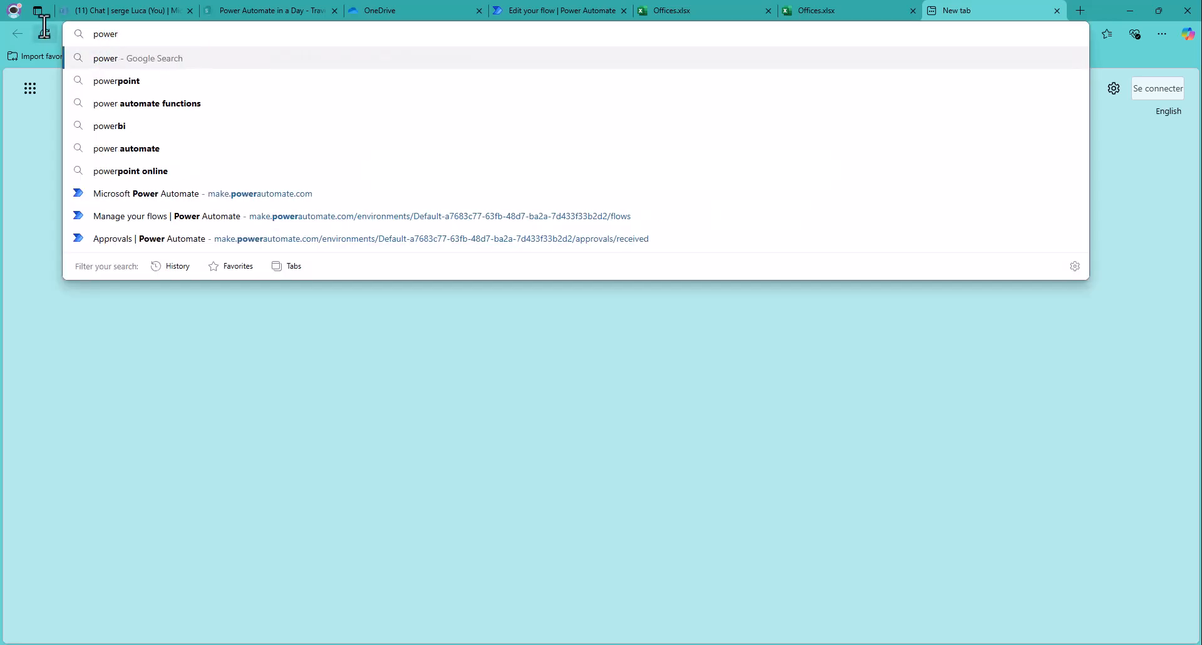
type("automate f")
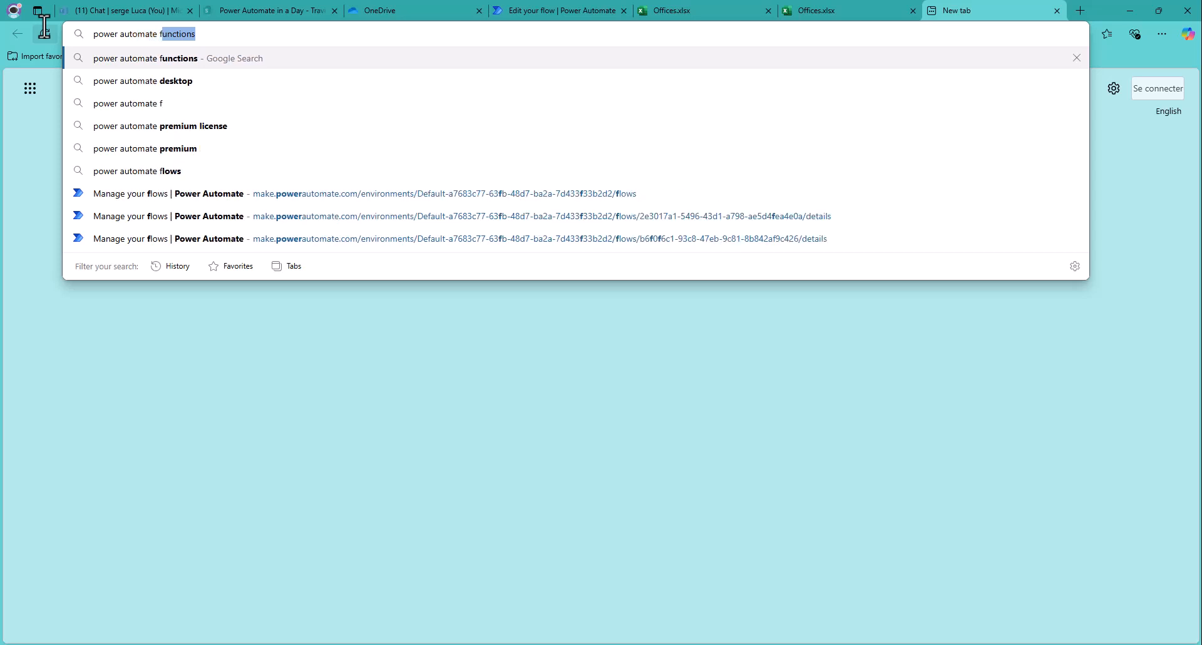
type("unction")
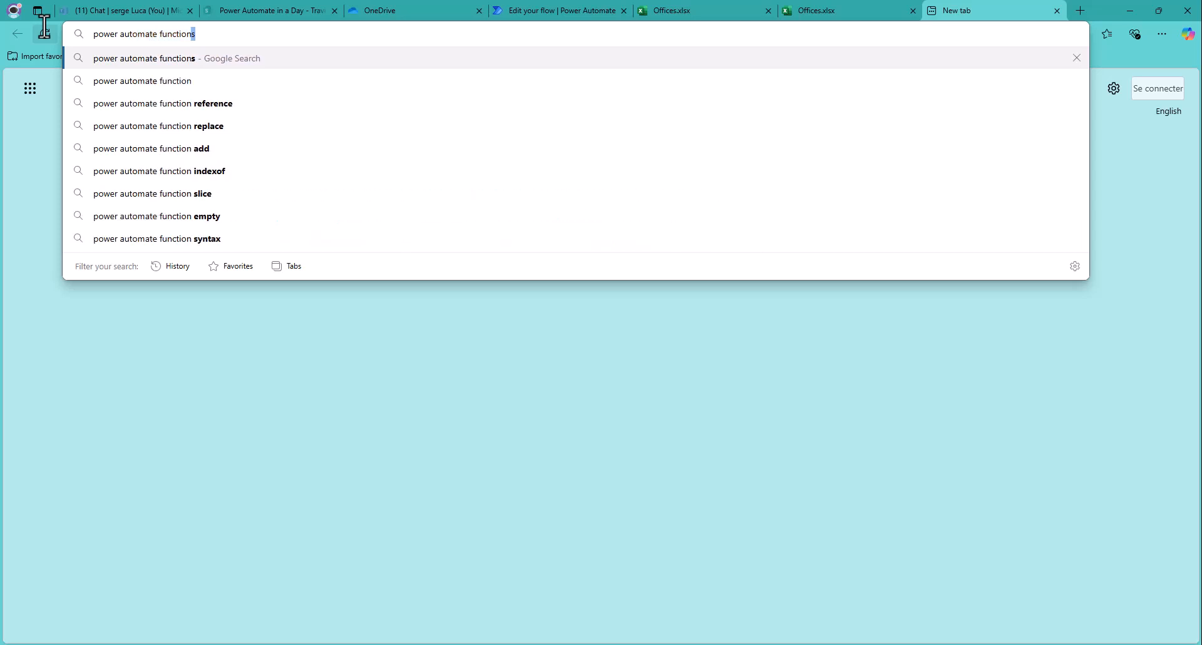
key("Return")
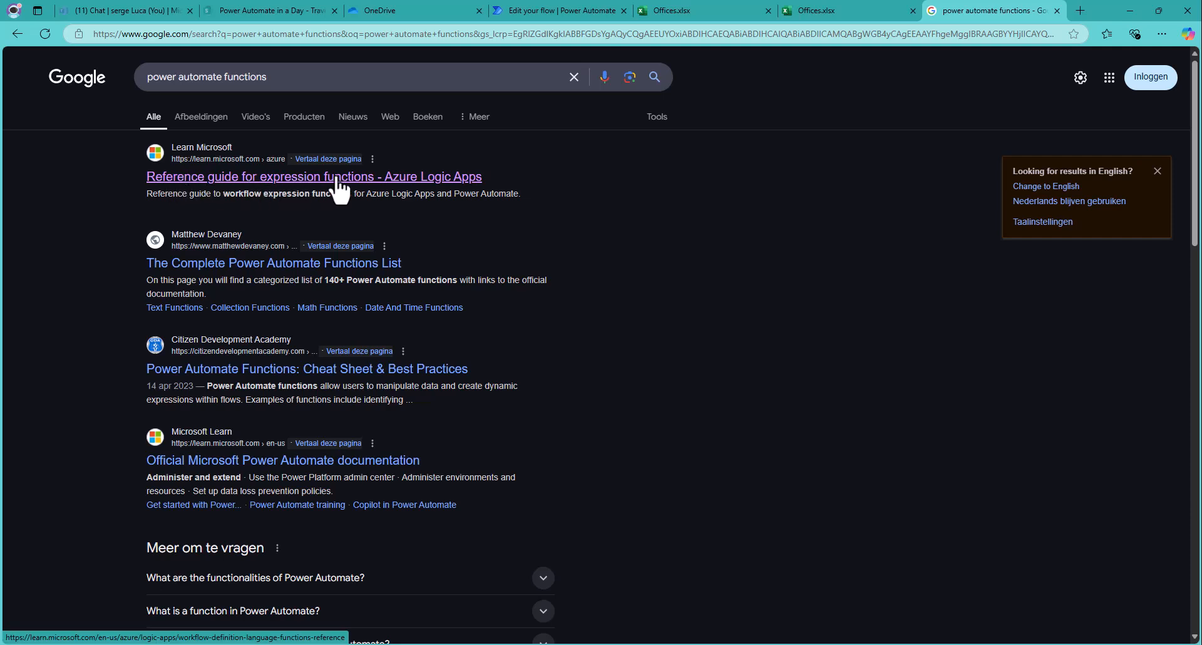
left_click(243, 183)
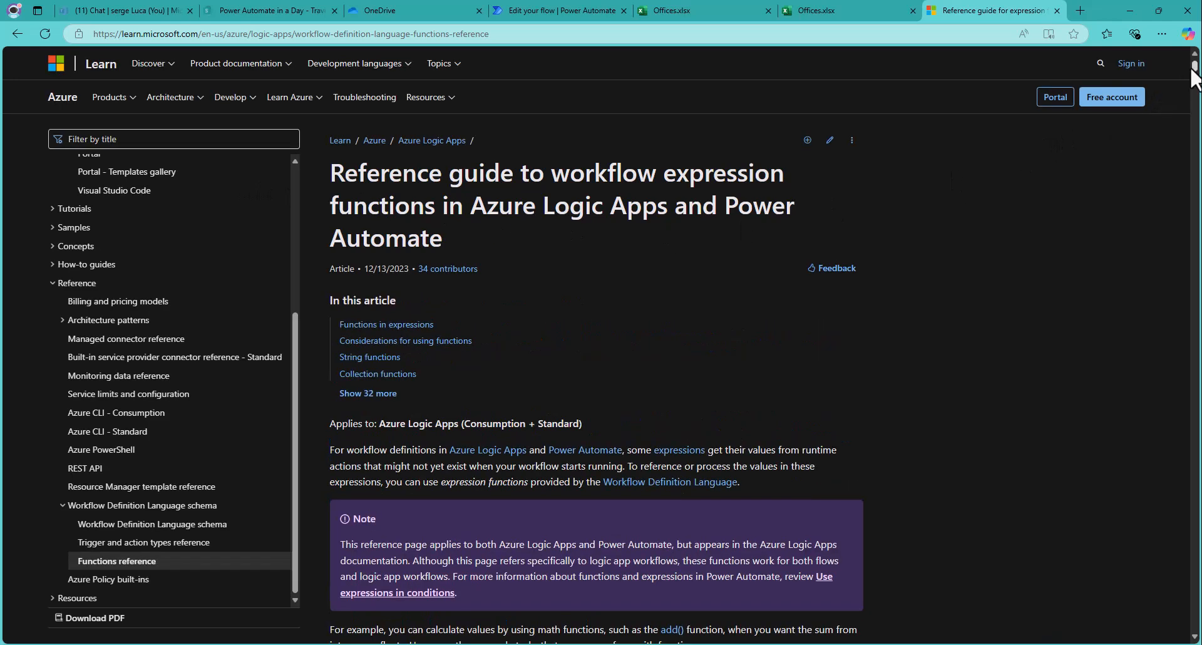
Step: Expand the article's contents, go to the Conversion functions section, and open the reference entry for the int function
left_click(362, 394)
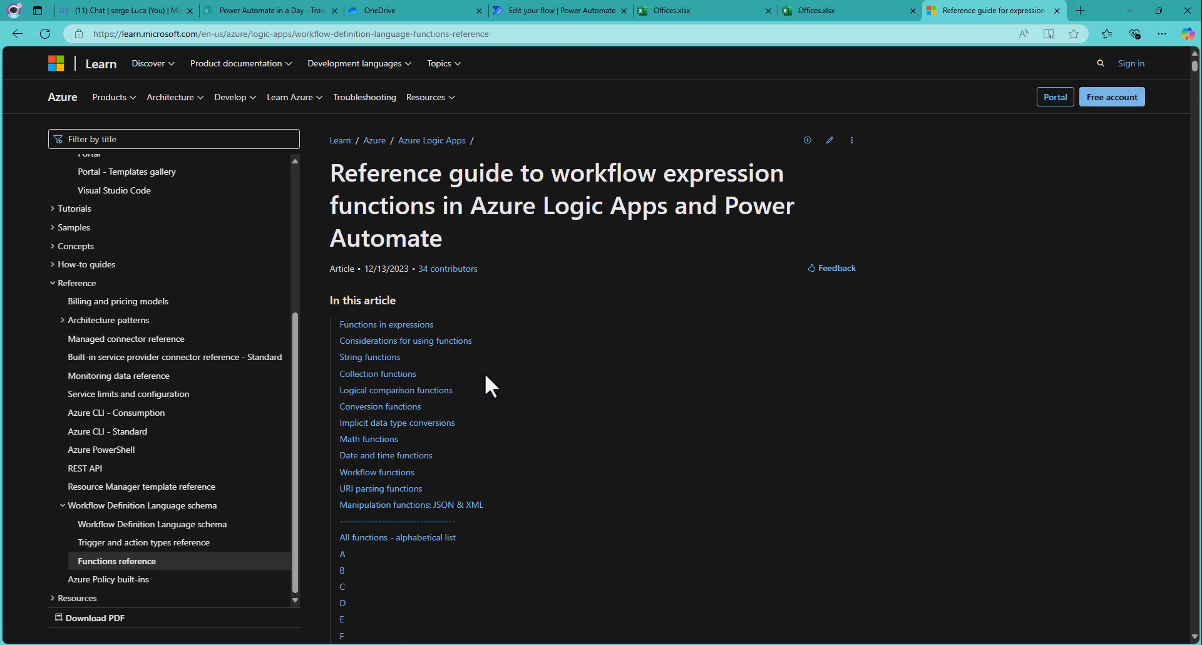
left_click(375, 406)
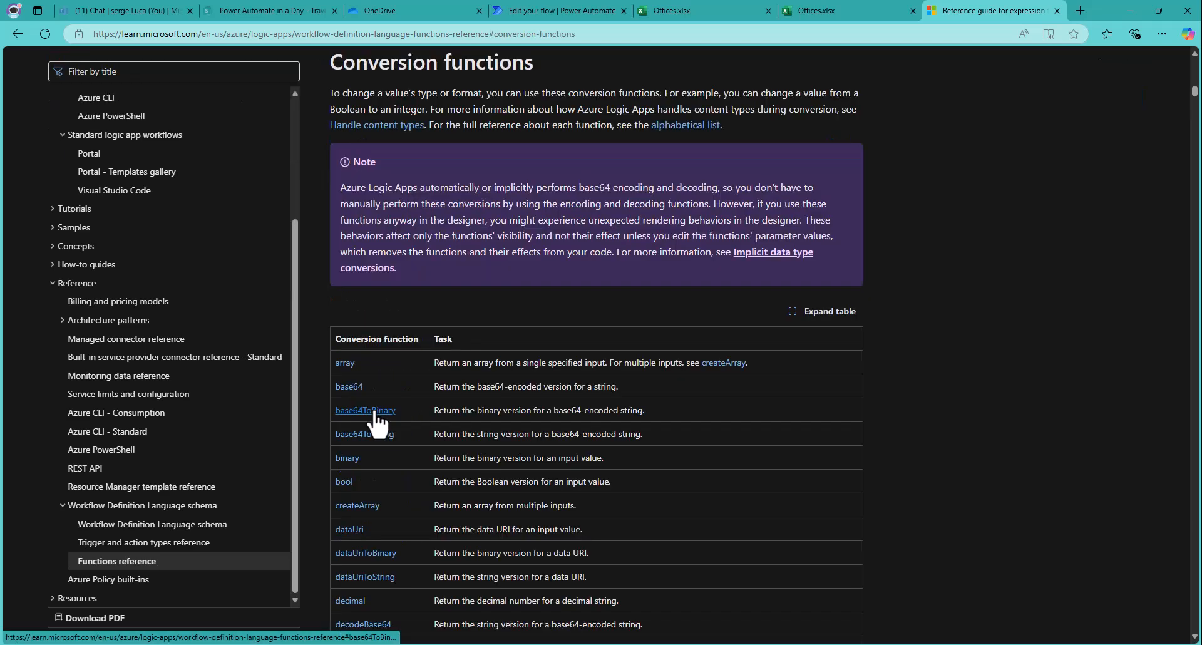
scroll(410, 434, "down", 2)
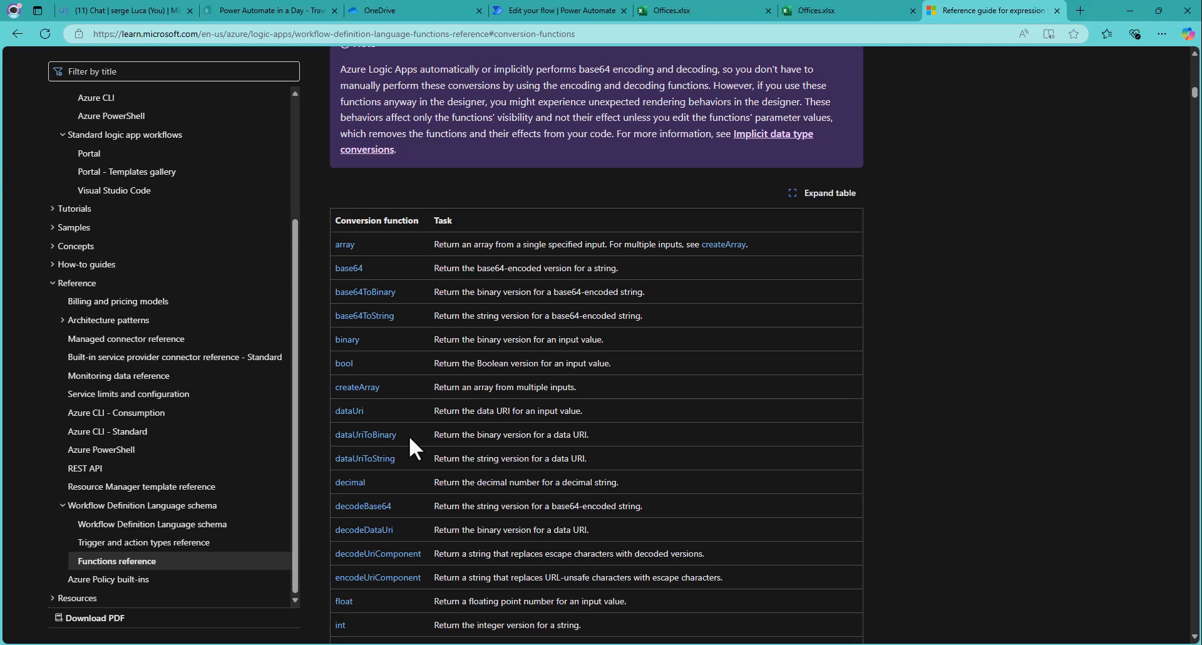
scroll(408, 435, "down", 2)
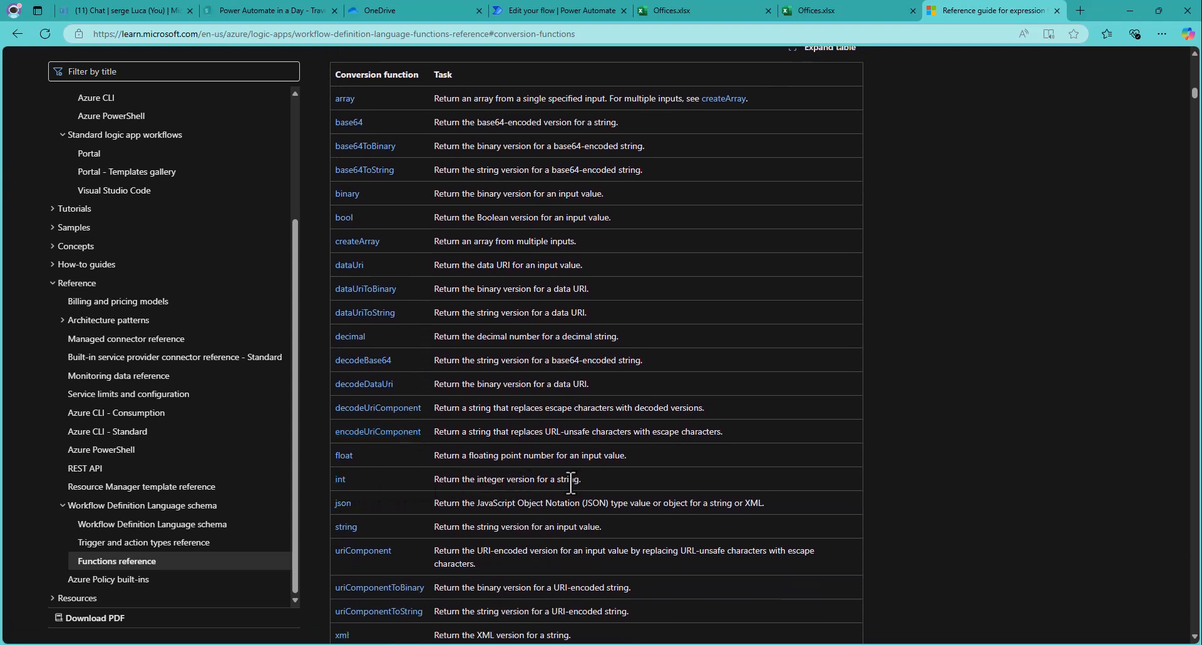
left_click(340, 479)
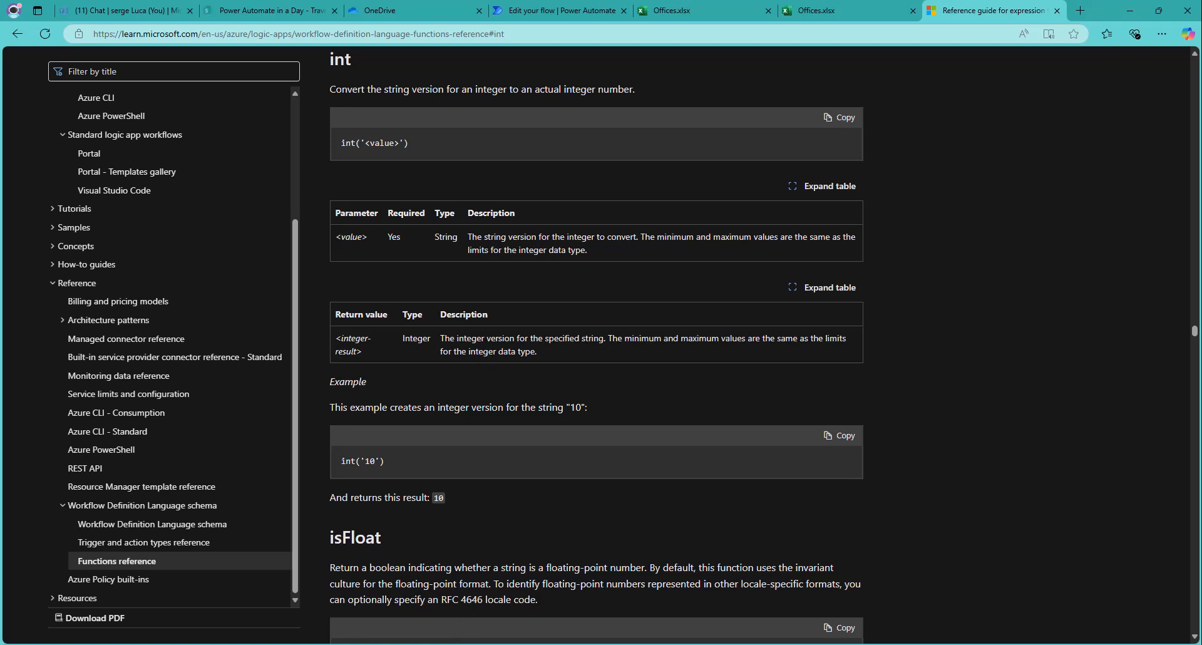
Step: Switch back to Power Automate, leave the flow designer for the Offices details page, and reopen the flow for editing
key("ctrl+4")
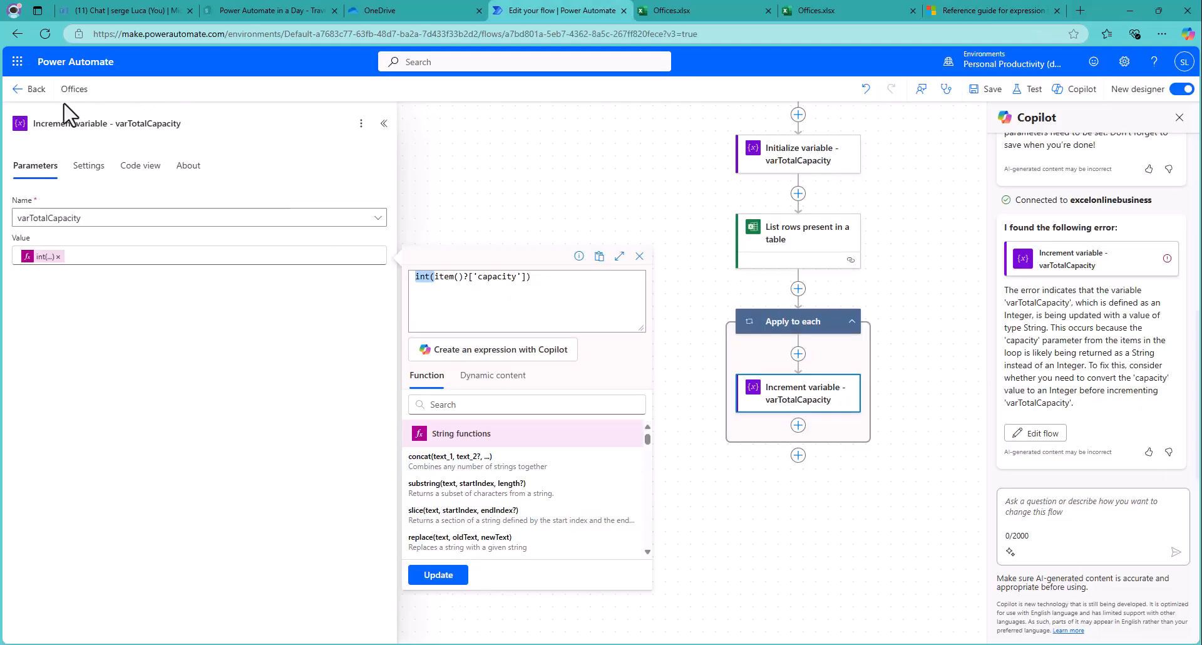
left_click(18, 97)
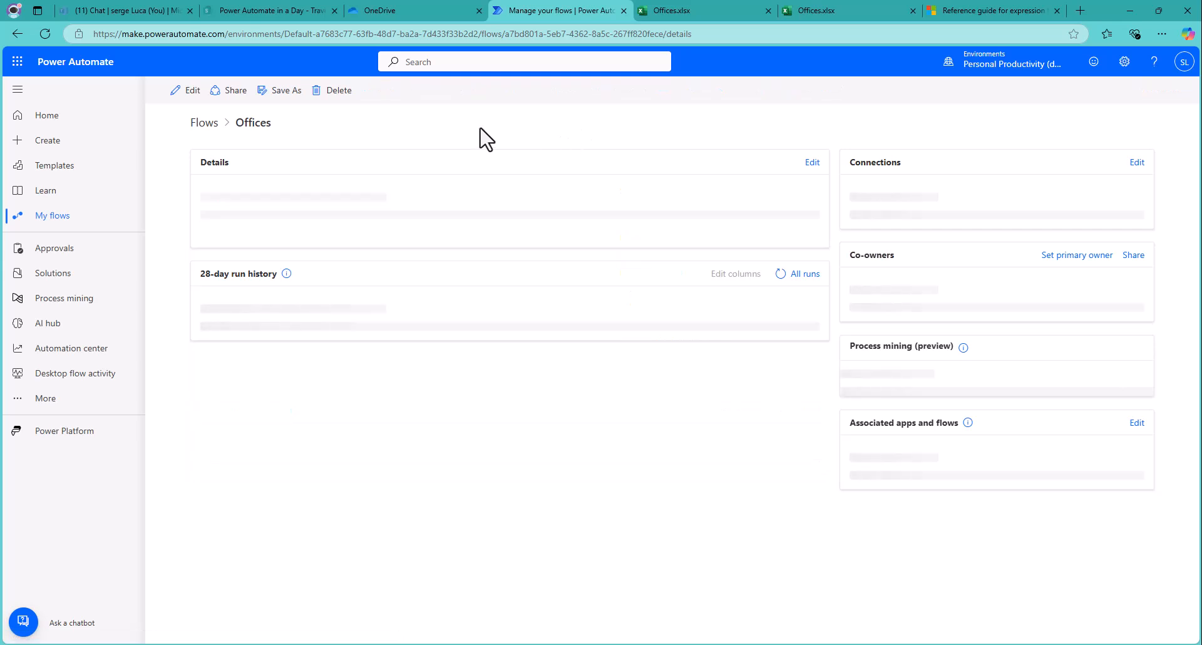
left_click(188, 92)
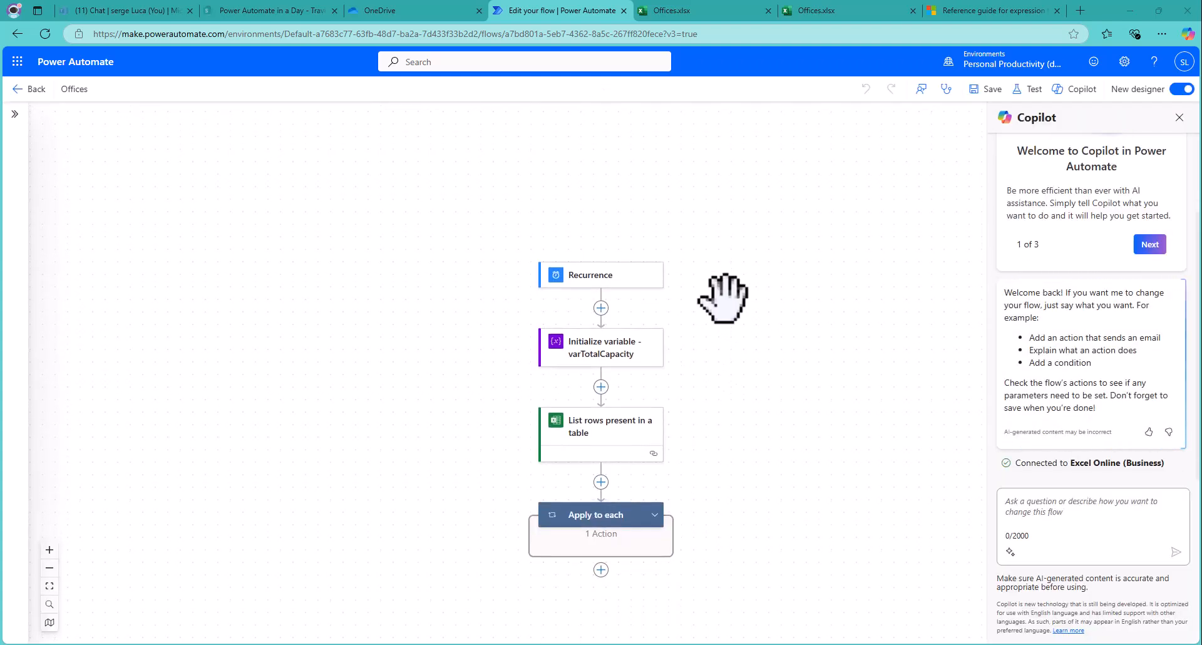
Step: Look at the Toronto - Canada row of the offices table in Offices.xlsx and return to the flow editor
left_click(719, 12)
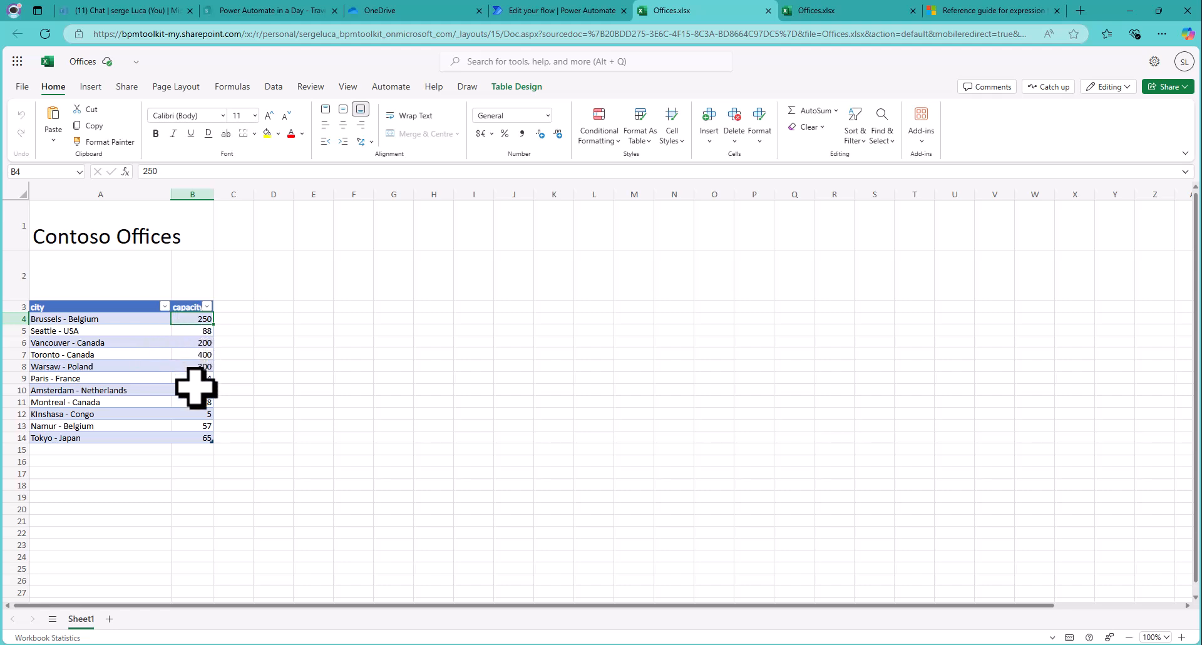
left_click(80, 356)
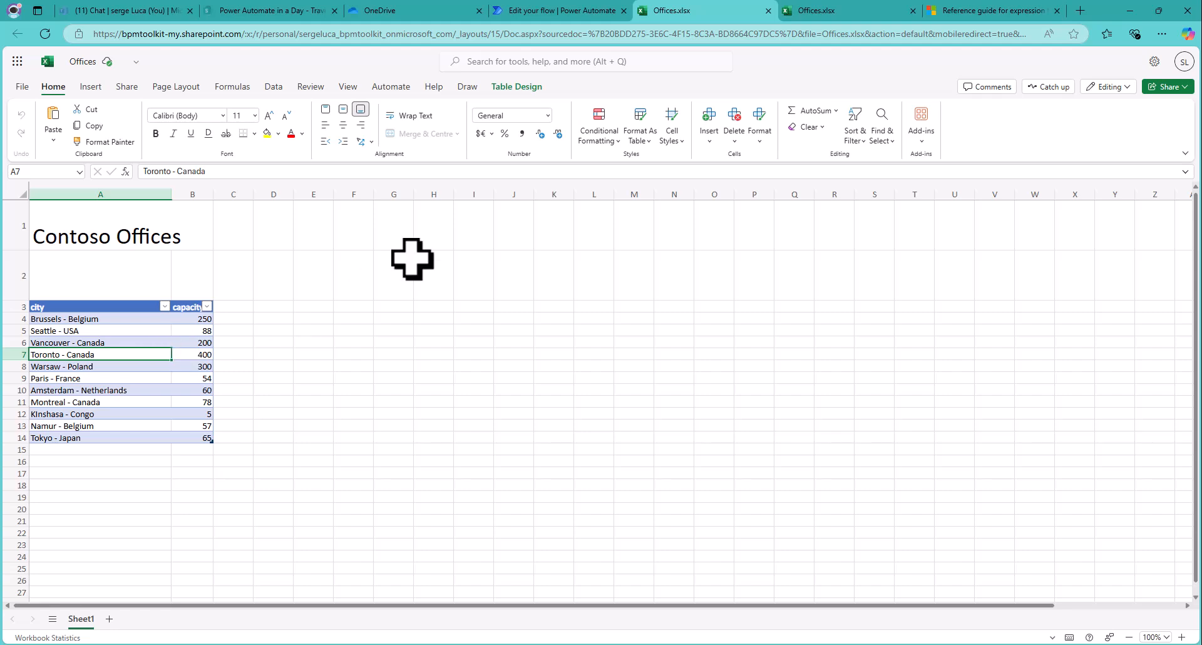
left_click(530, 9)
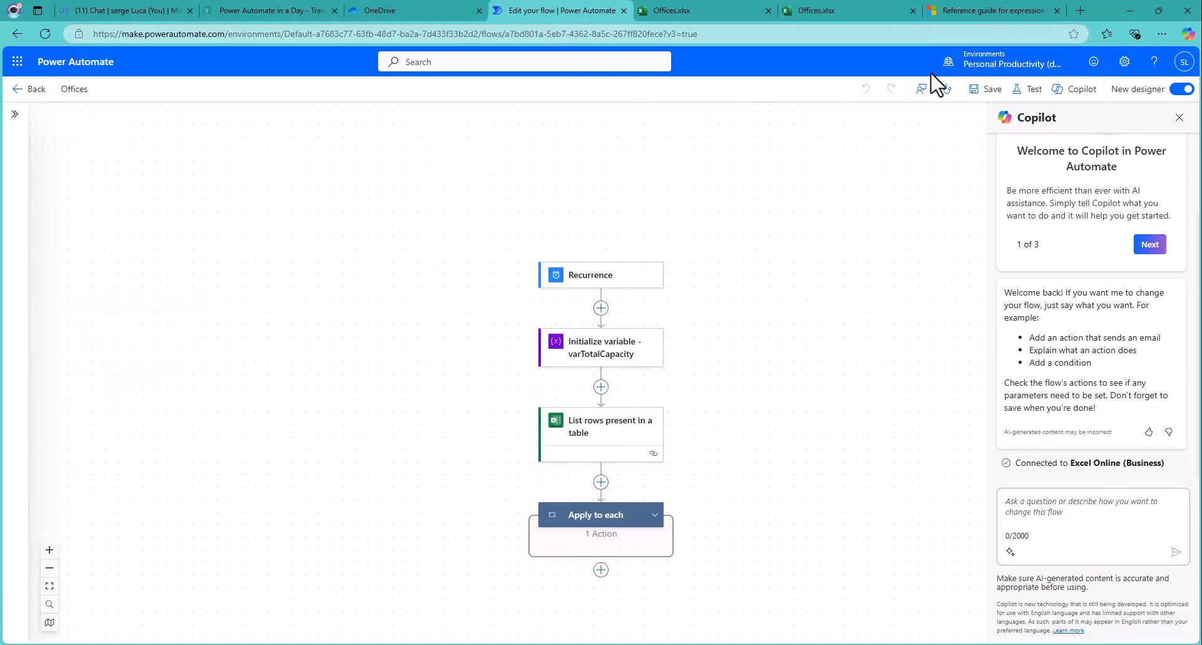
Step: Close Copilot and add an Initialize variable action between the varTotalCapacity initialization and List rows present in a table
left_click(1179, 118)
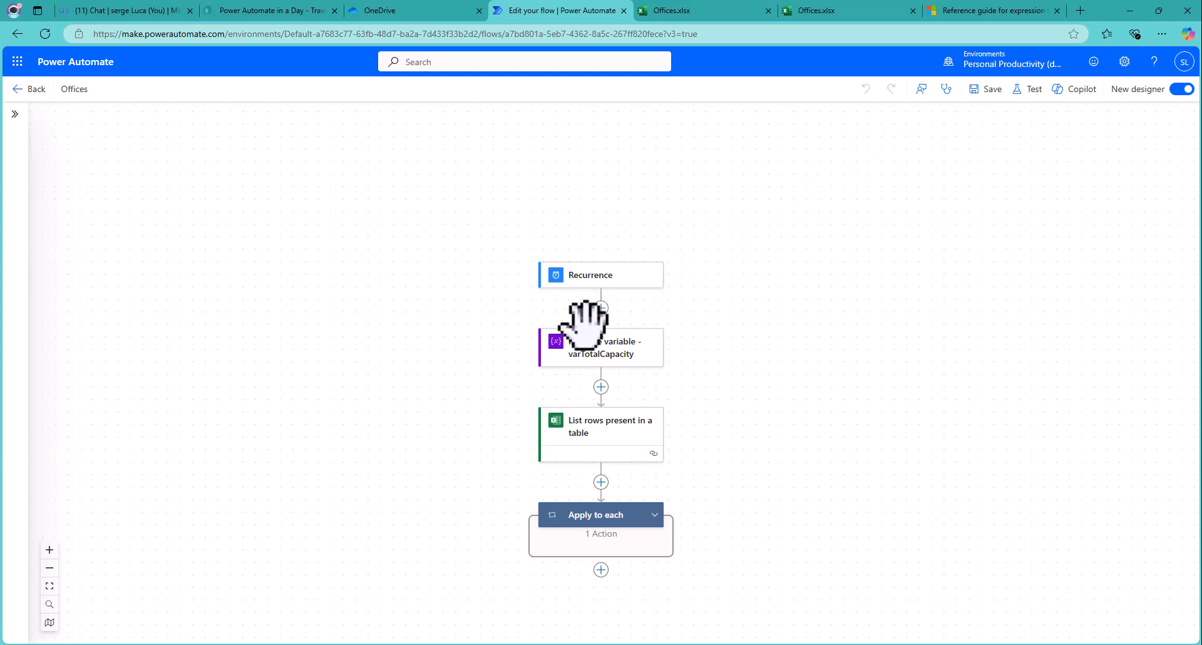
left_click(601, 387)
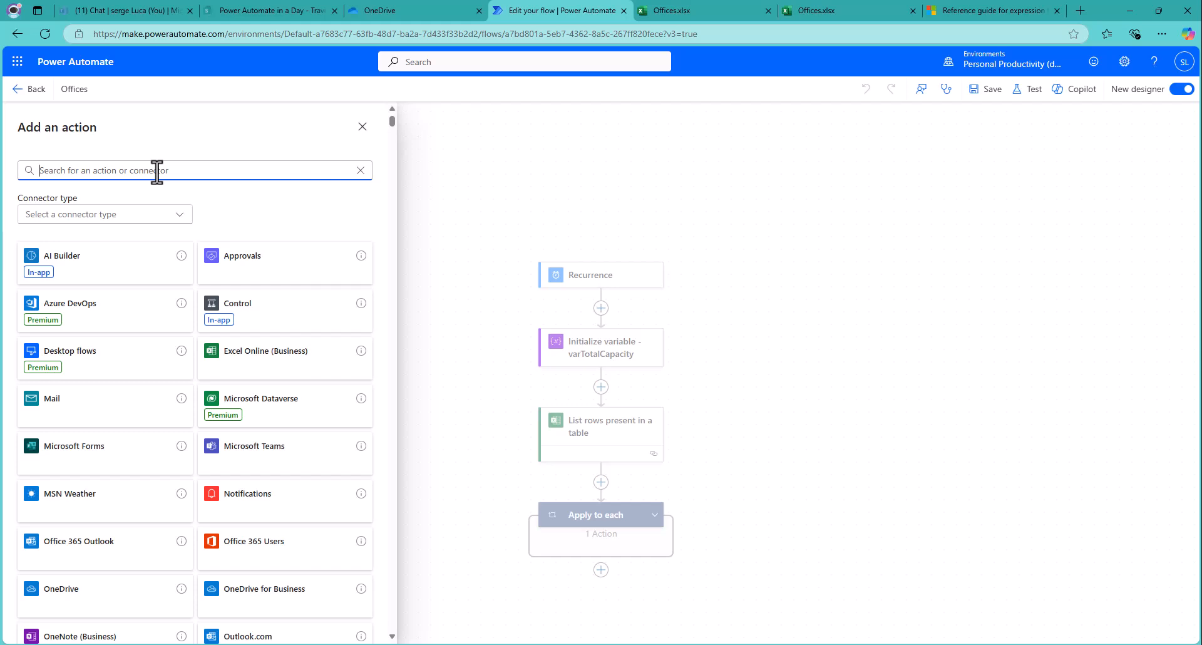
type("varia")
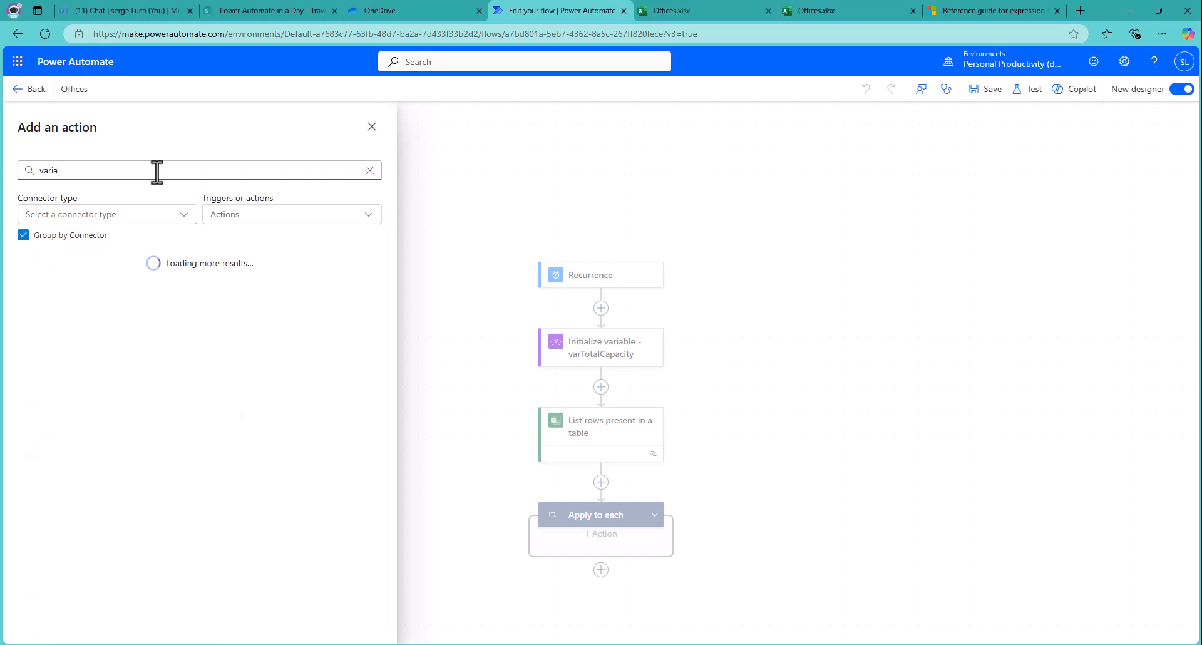
key("BackSpace")
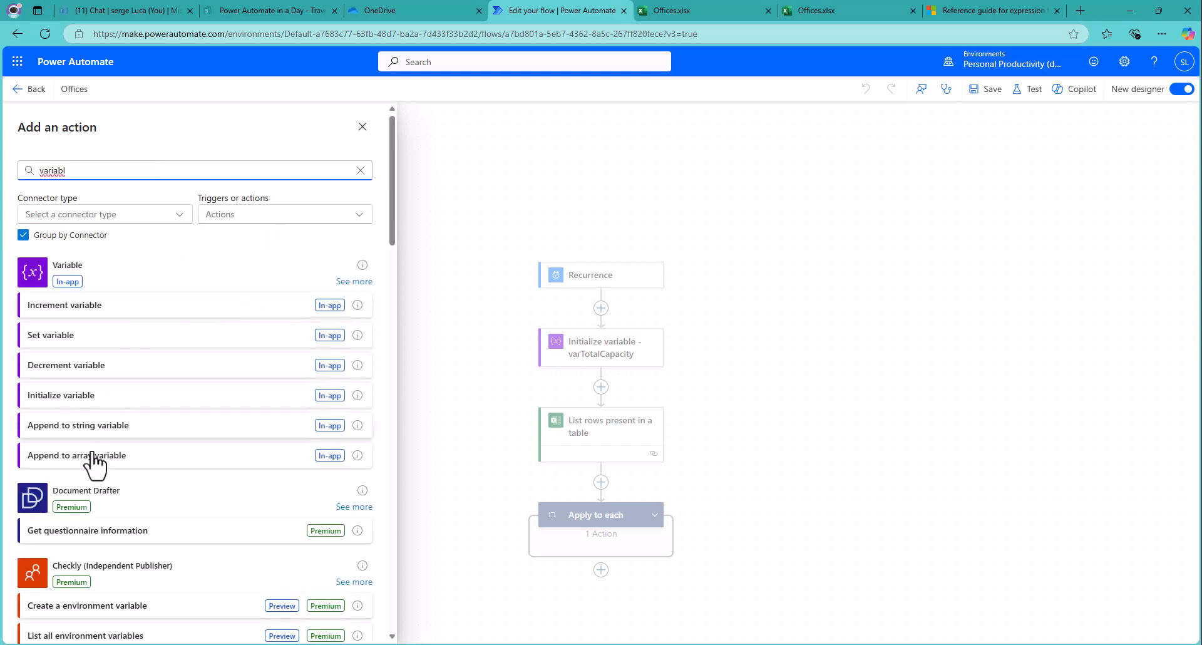
left_click(105, 404)
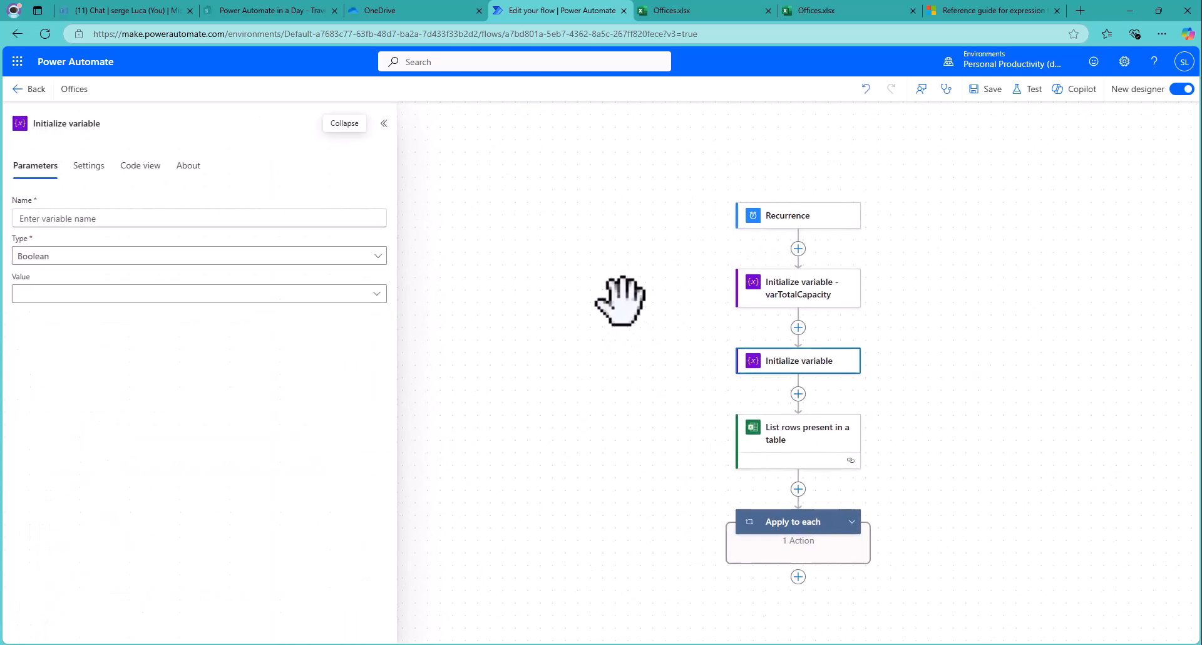
Step: Name the new variable varBiggestCapacity, set its type to Integer and its initial value to 0
left_click(121, 217)
type("varBiggestCapacity")
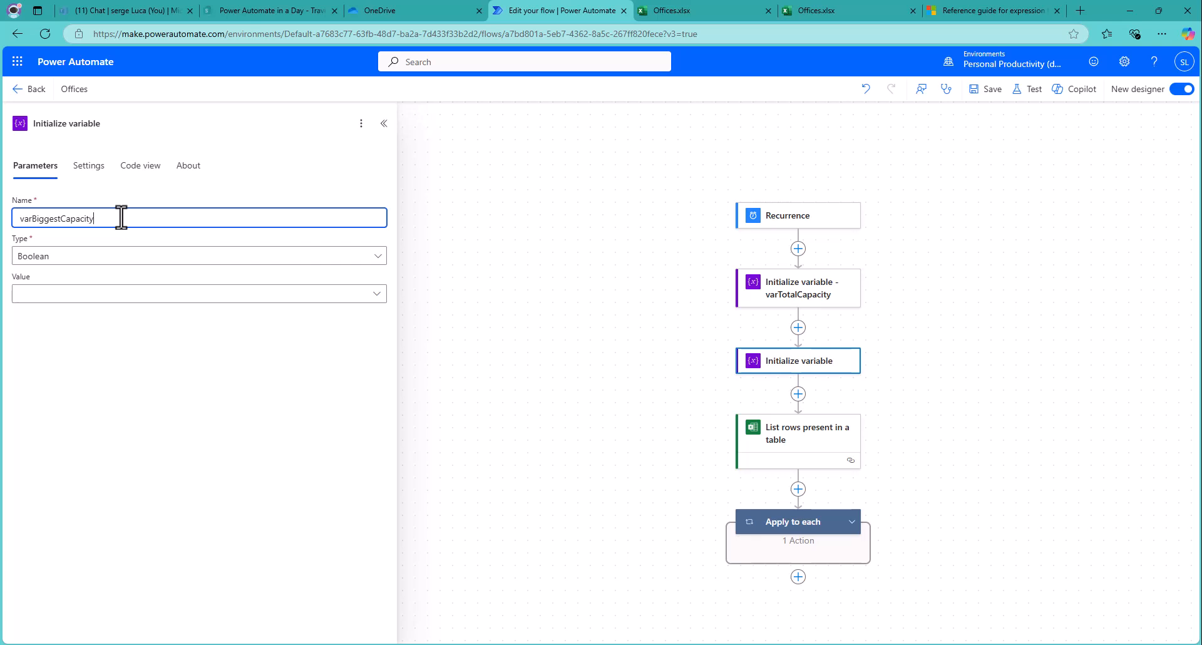
left_click(378, 256)
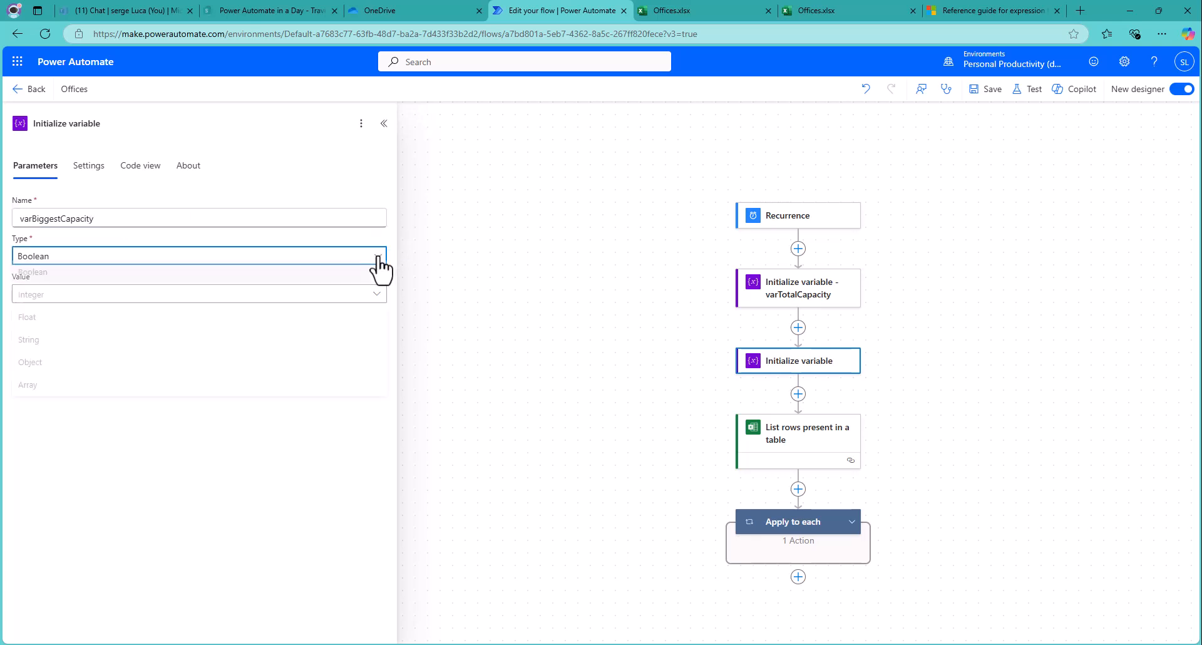
left_click(39, 301)
left_click(38, 296)
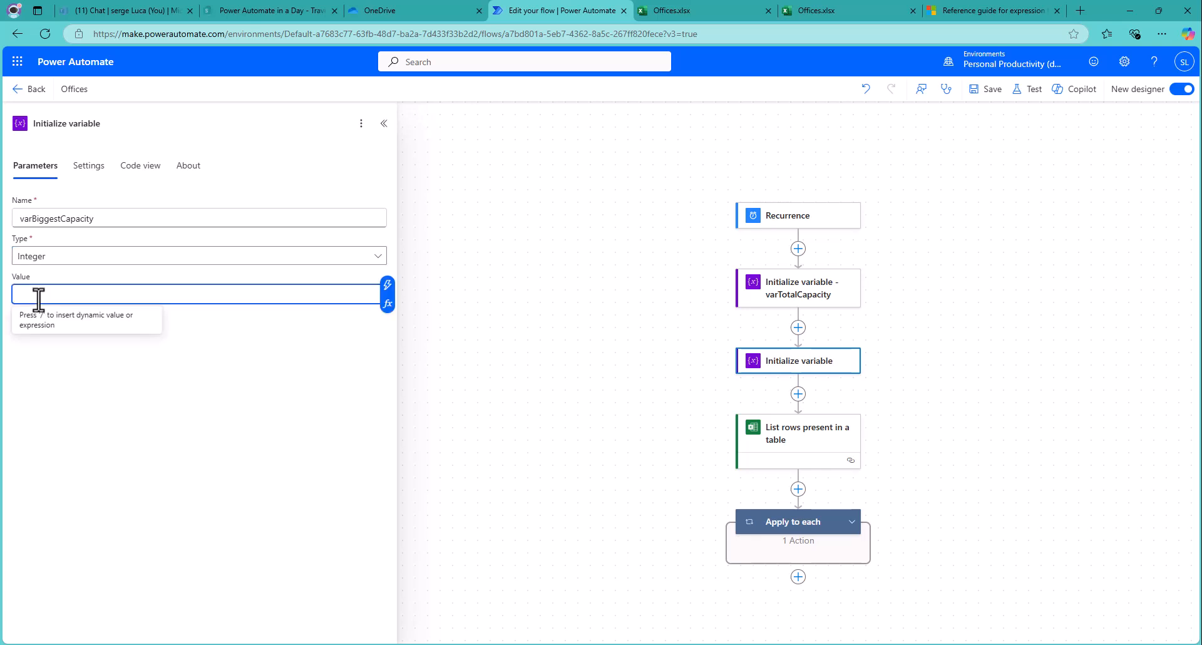
type("0")
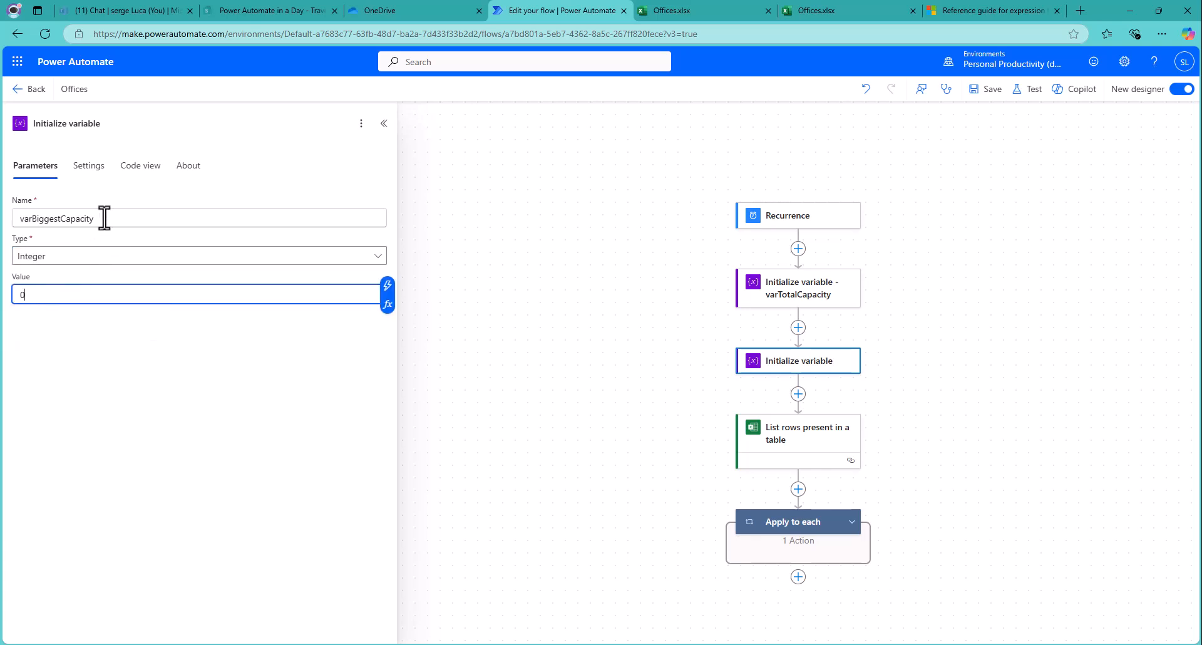
Step: Append the copied variable name to the action's title so it reads Initialize variable - varBiggestCapacity
left_click_drag(102, 218, 1, 239)
key("ctrl+c")
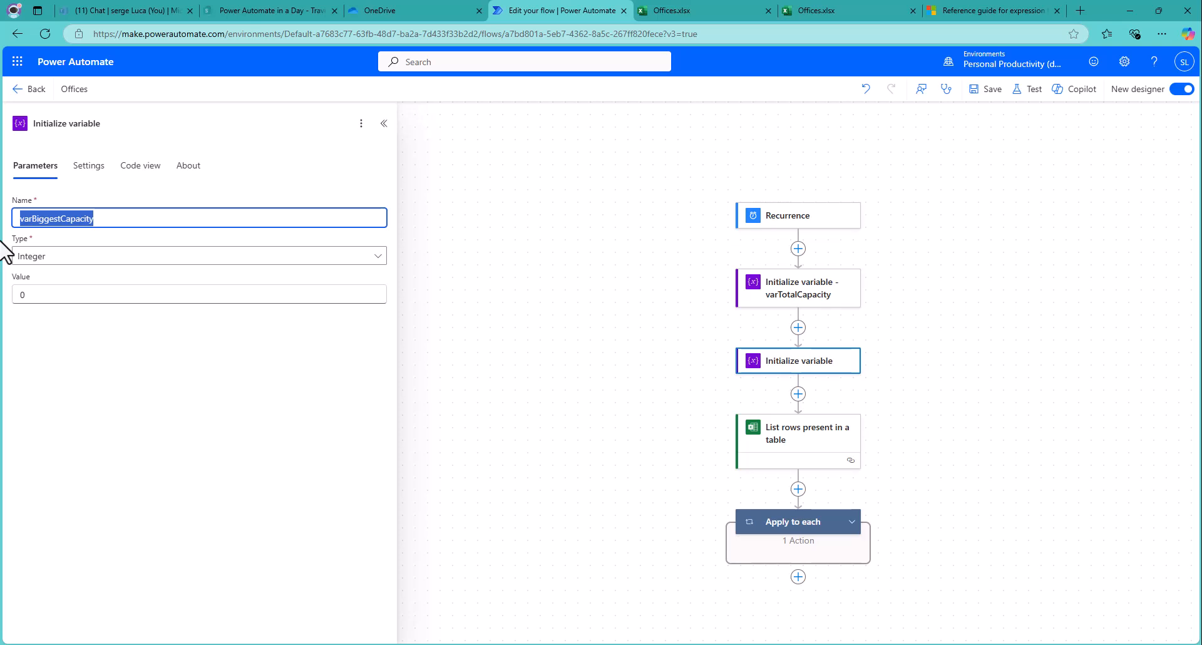
left_click(116, 124)
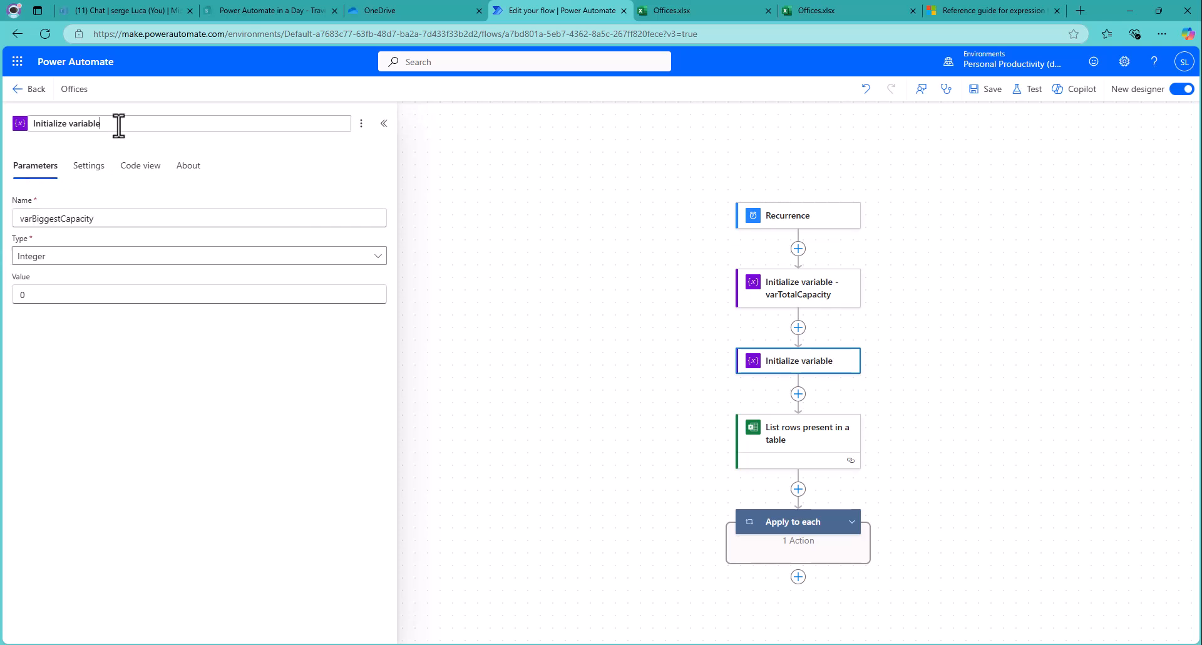
type("-")
key("ctrl+v")
left_click(510, 166)
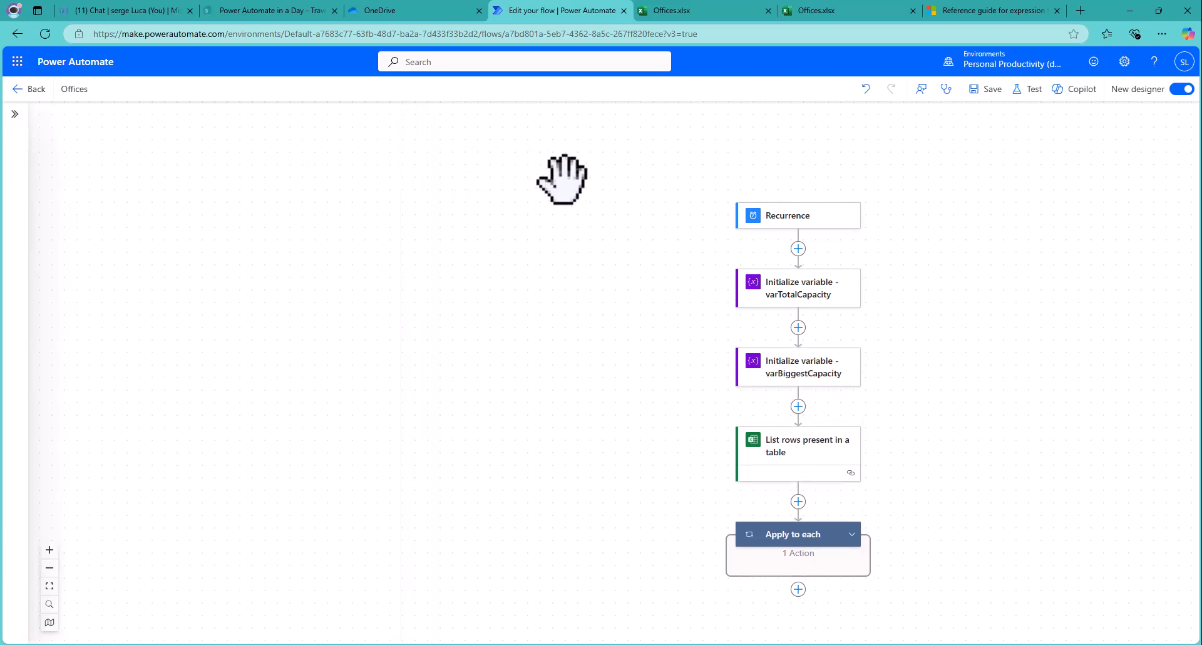
Step: Duplicate the varBiggestCapacity initialization action and insert the copy directly below it
right_click(794, 373)
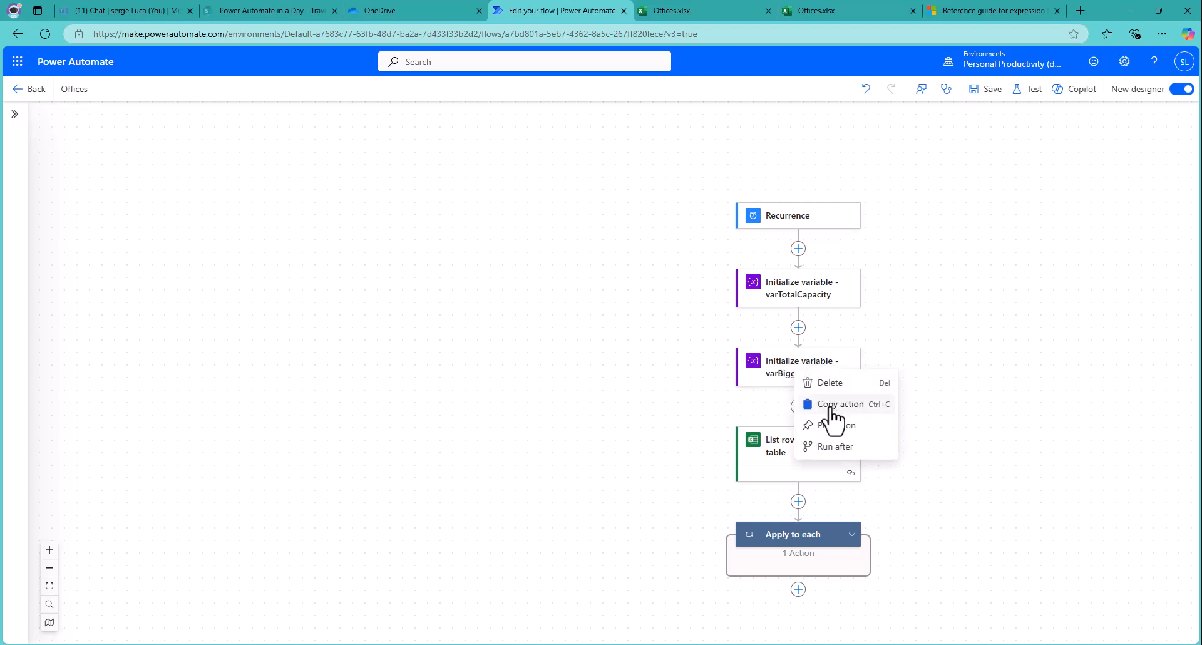
left_click(836, 403)
right_click(798, 409)
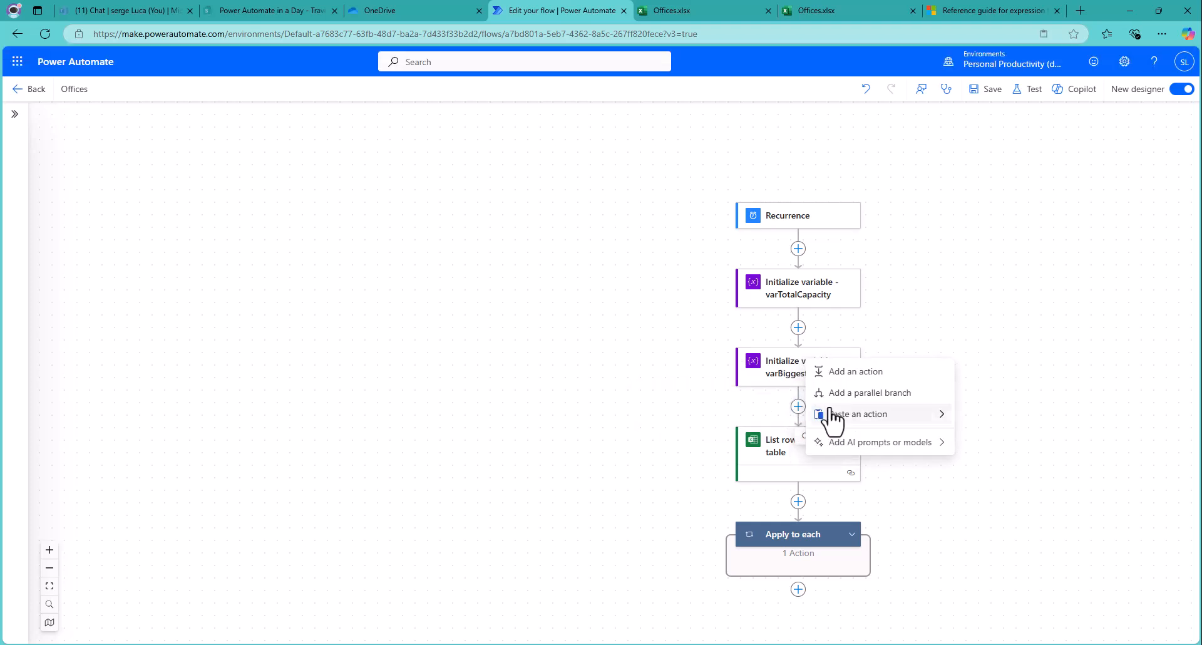
left_click(877, 415)
left_click(987, 417)
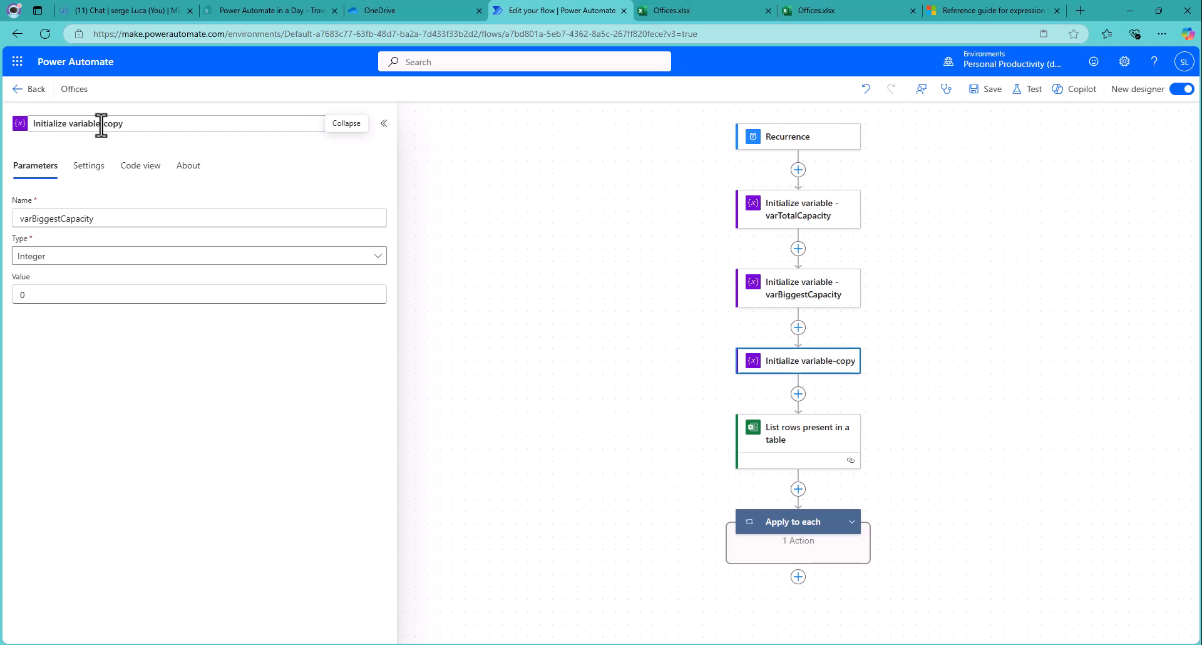
Step: Retitle the copied action Initialize variable-varBiggestCity, name its variable varBiggestCity and change the type to String
left_click_drag(105, 124, 166, 123)
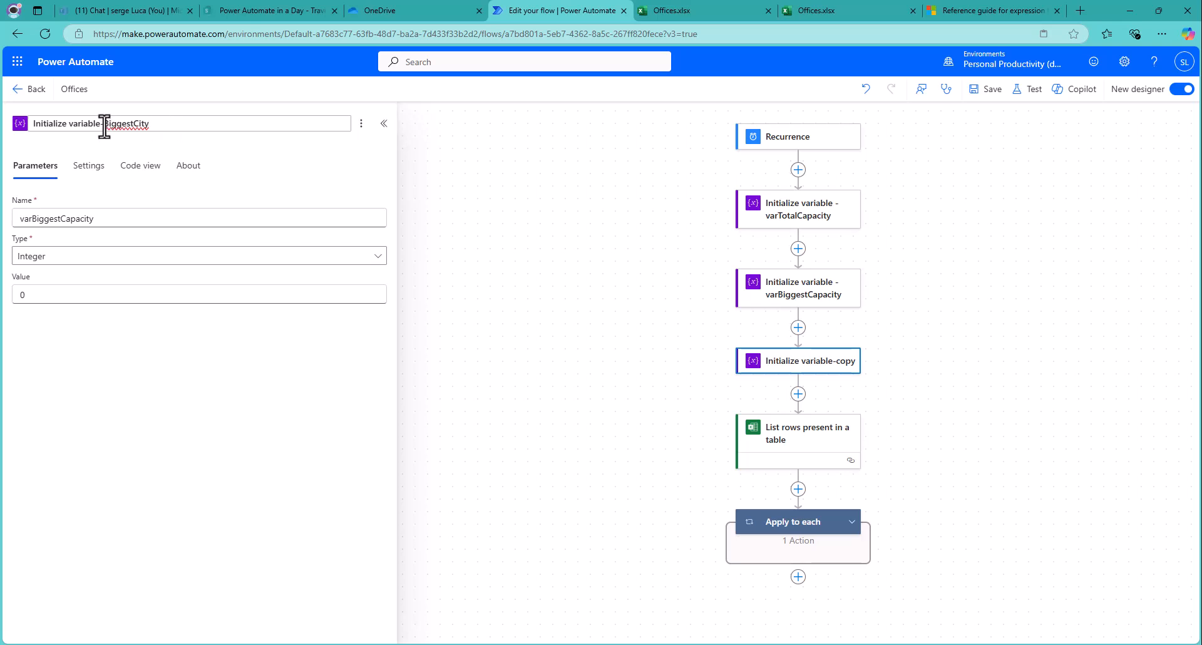
type("var")
left_click_drag(162, 124, 105, 131)
left_click_drag(102, 214, 2, 216)
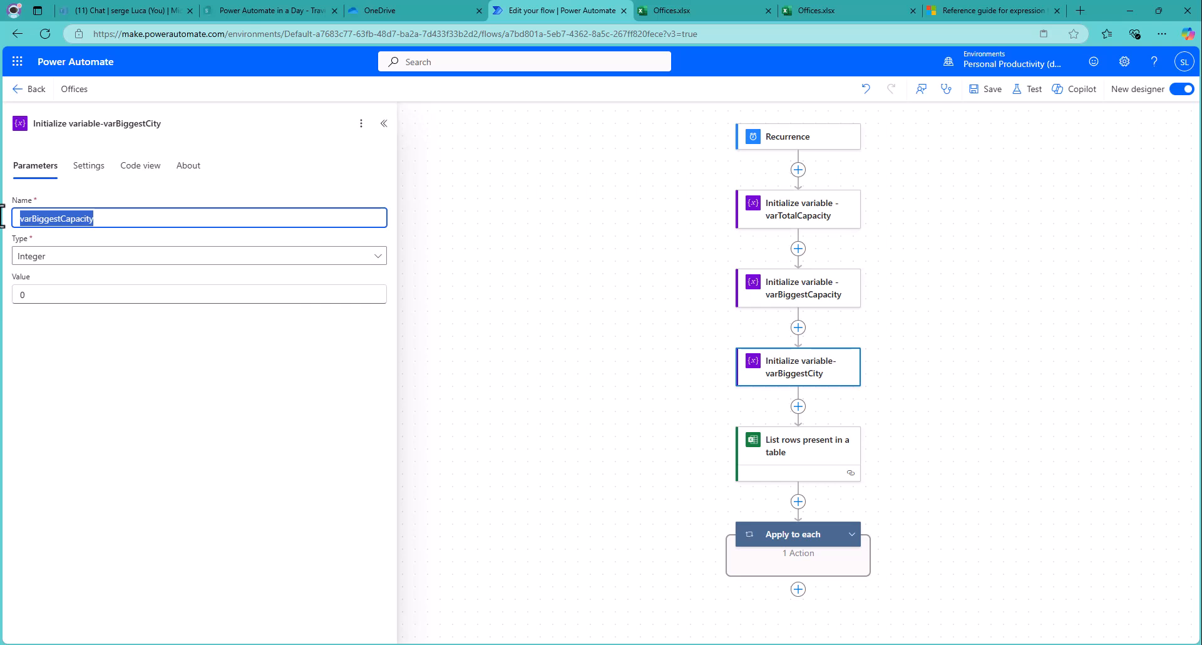
key("ctrl+v")
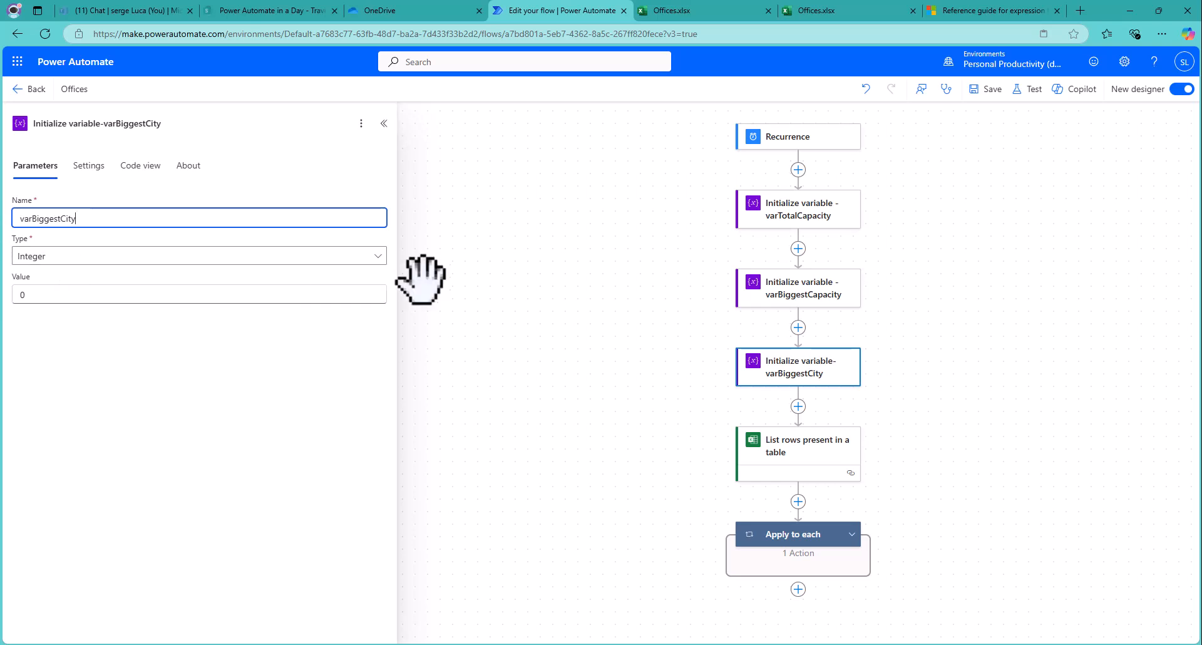
left_click(378, 257)
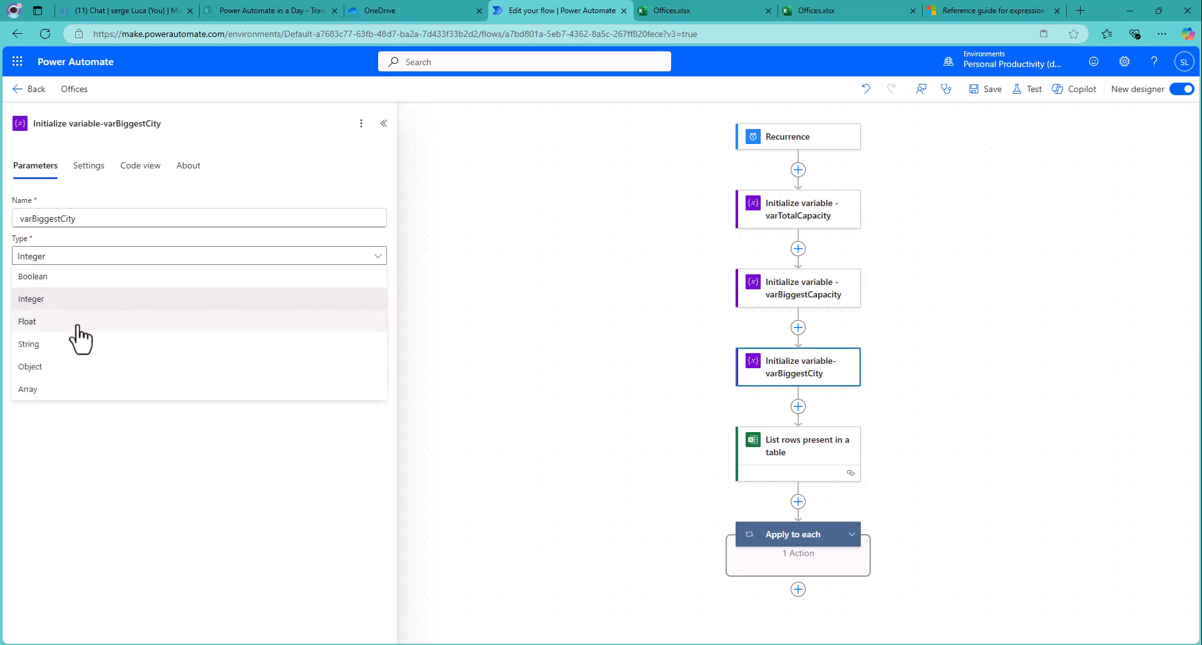
left_click(56, 345)
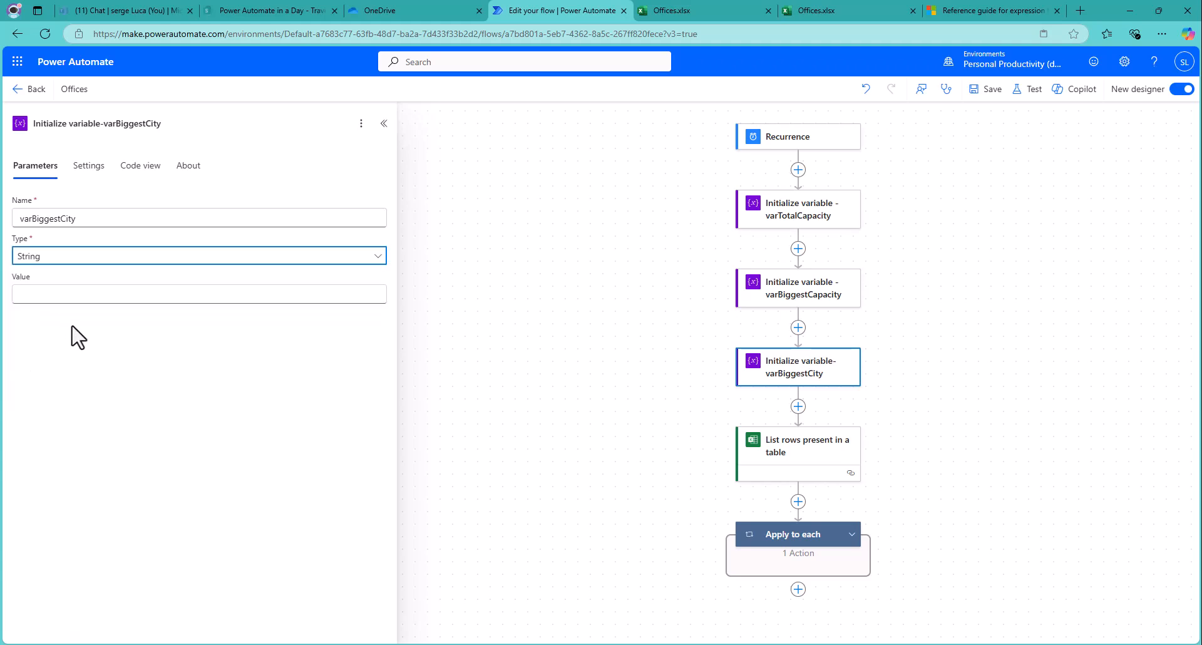
Step: Check the city column in Offices.xlsx, return to the flow editor and save the flow
left_click(679, 10)
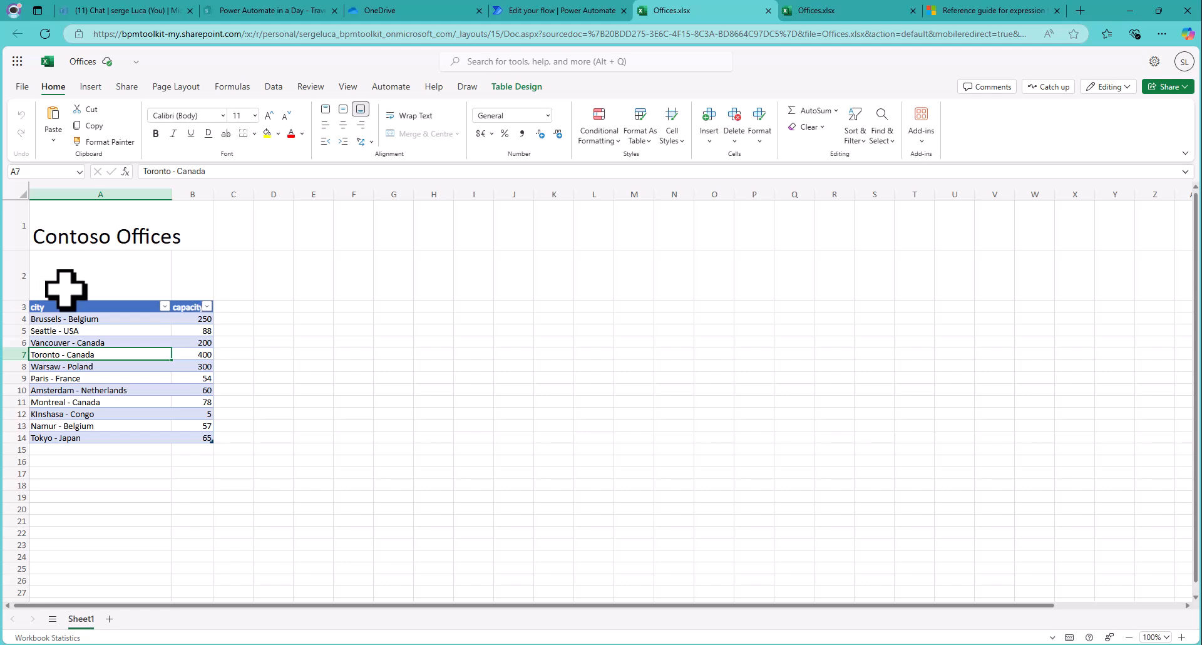
left_click(532, 10)
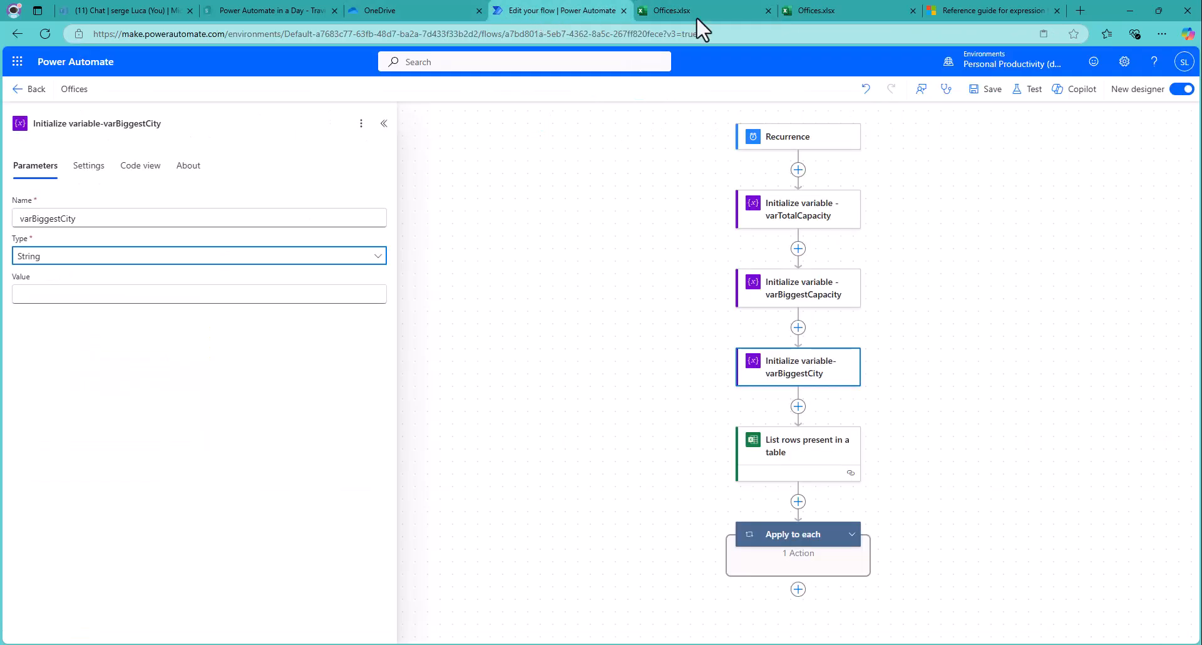
left_click(989, 89)
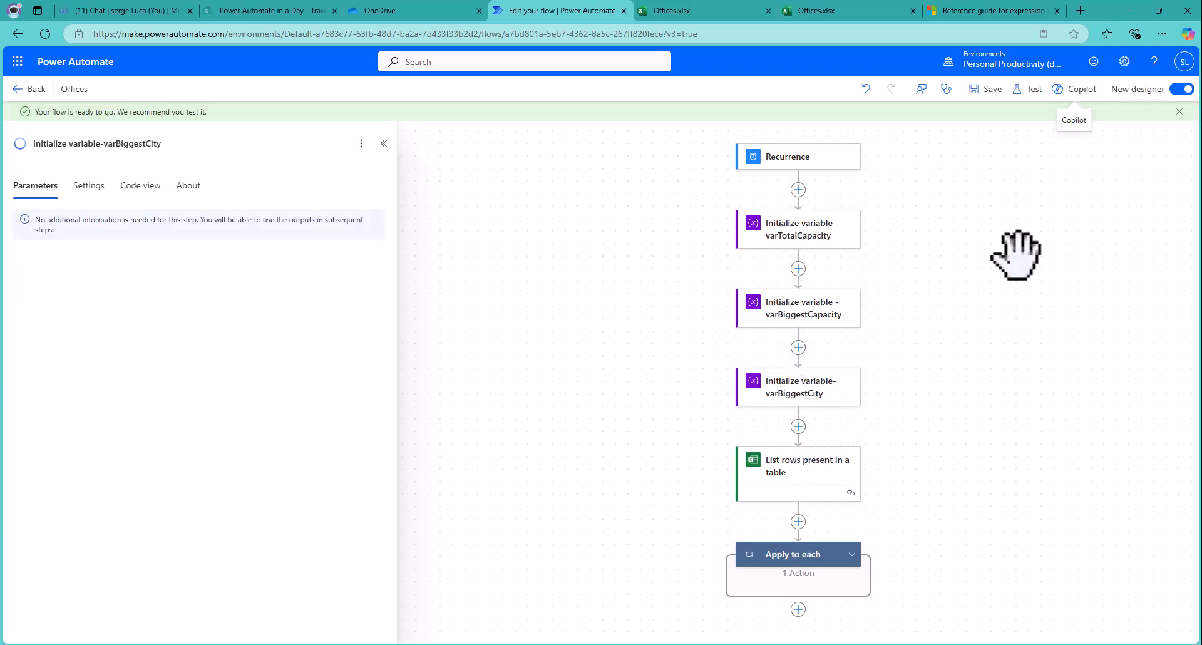
Step: Expand the Apply to each loop and add a Condition control after the varTotalCapacity increment
scroll(1015, 257, "down", 2)
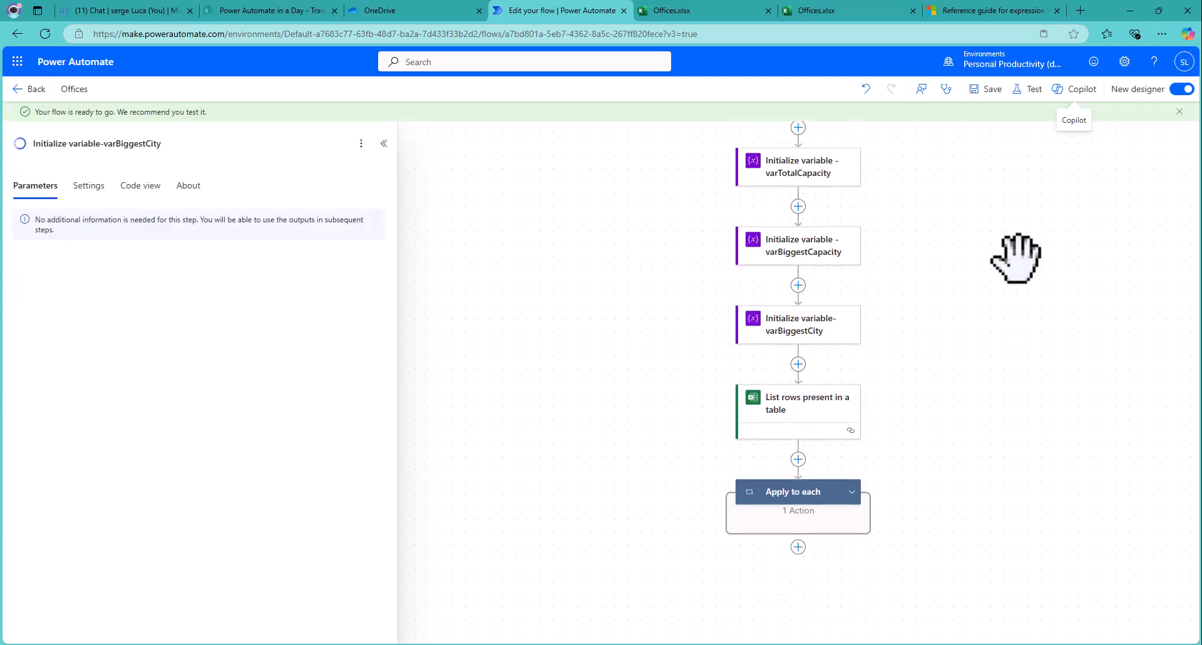
left_click(853, 492)
scroll(851, 571, "down", 3)
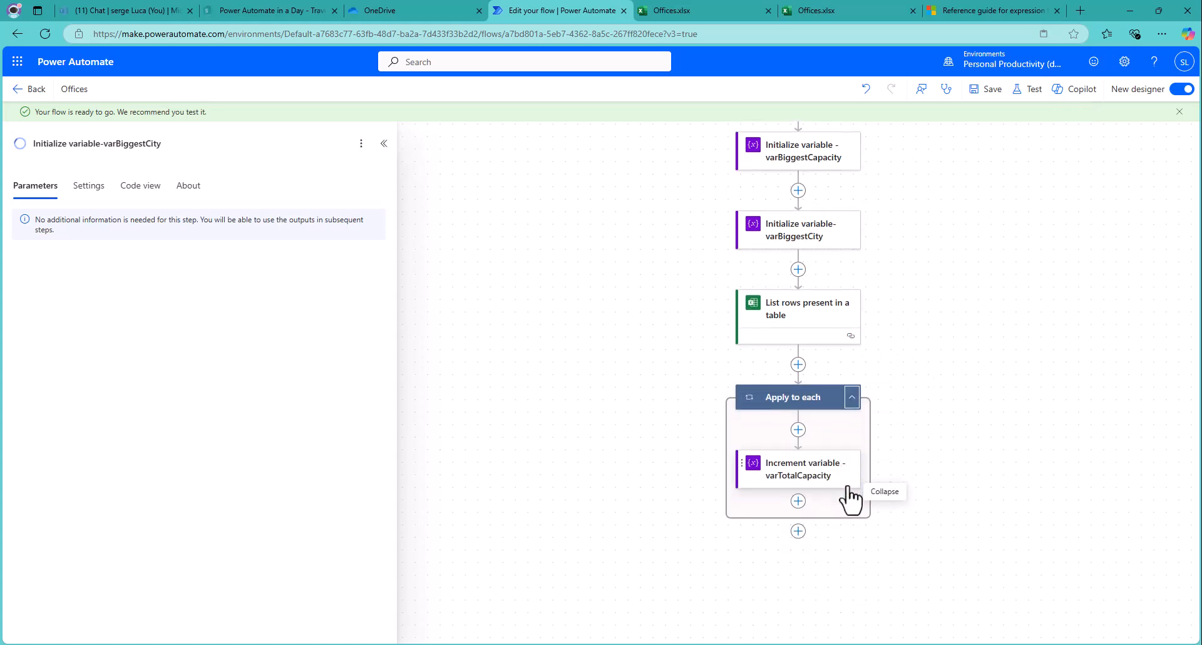
left_click(798, 501)
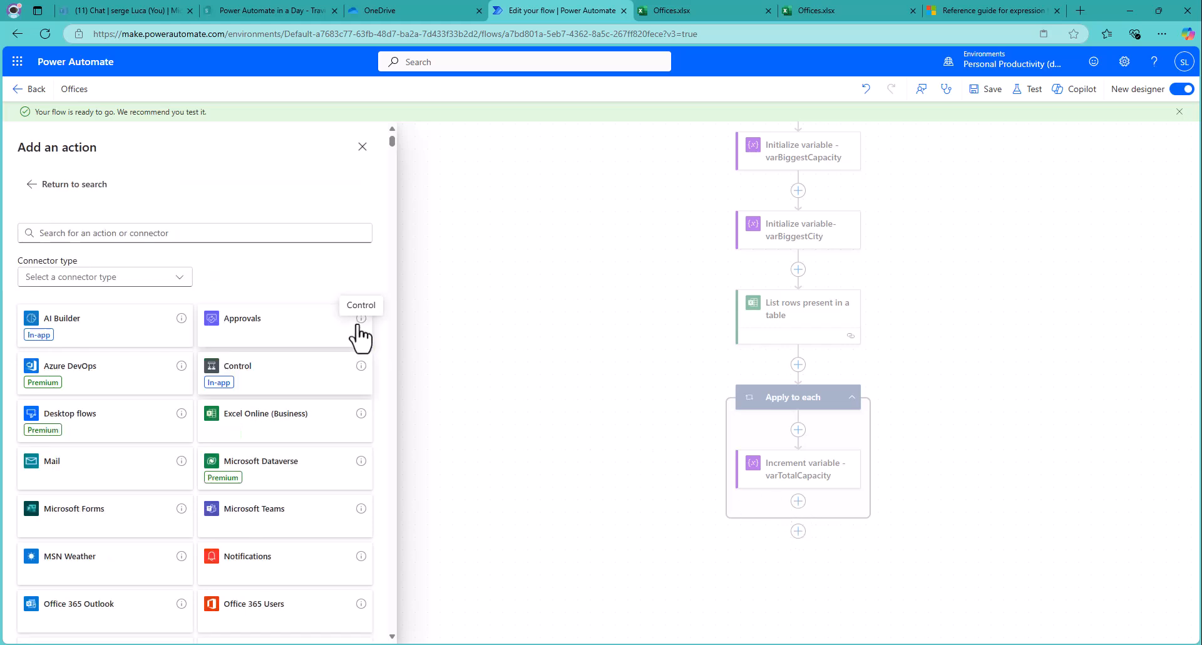
left_click(360, 335)
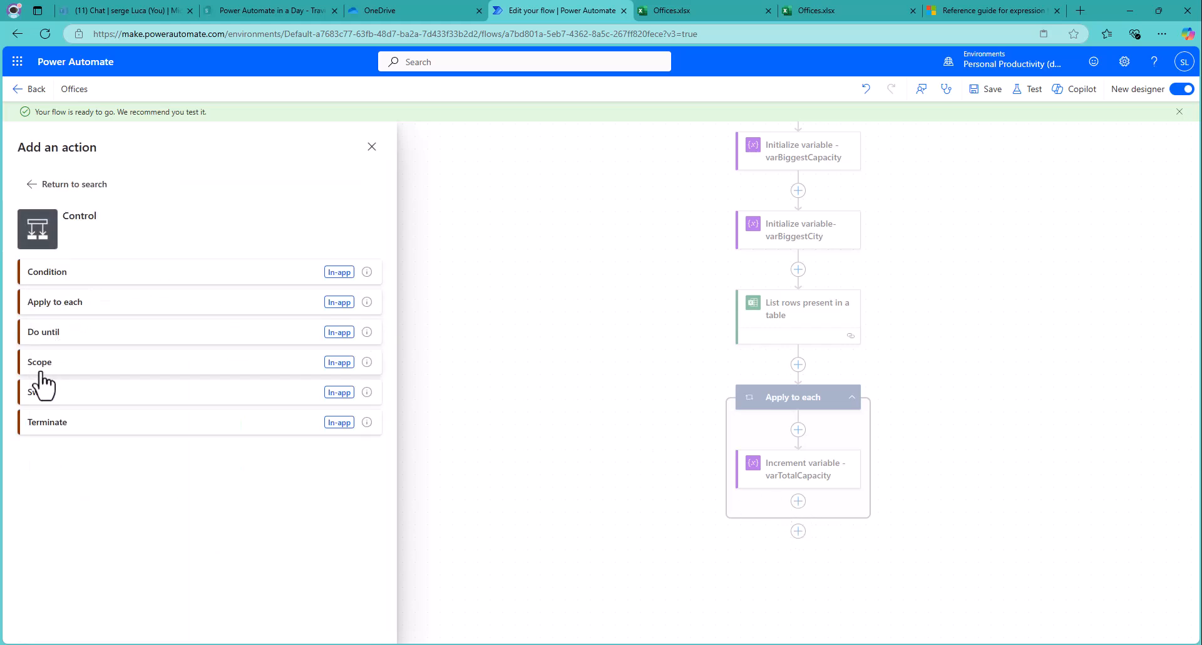
left_click(46, 272)
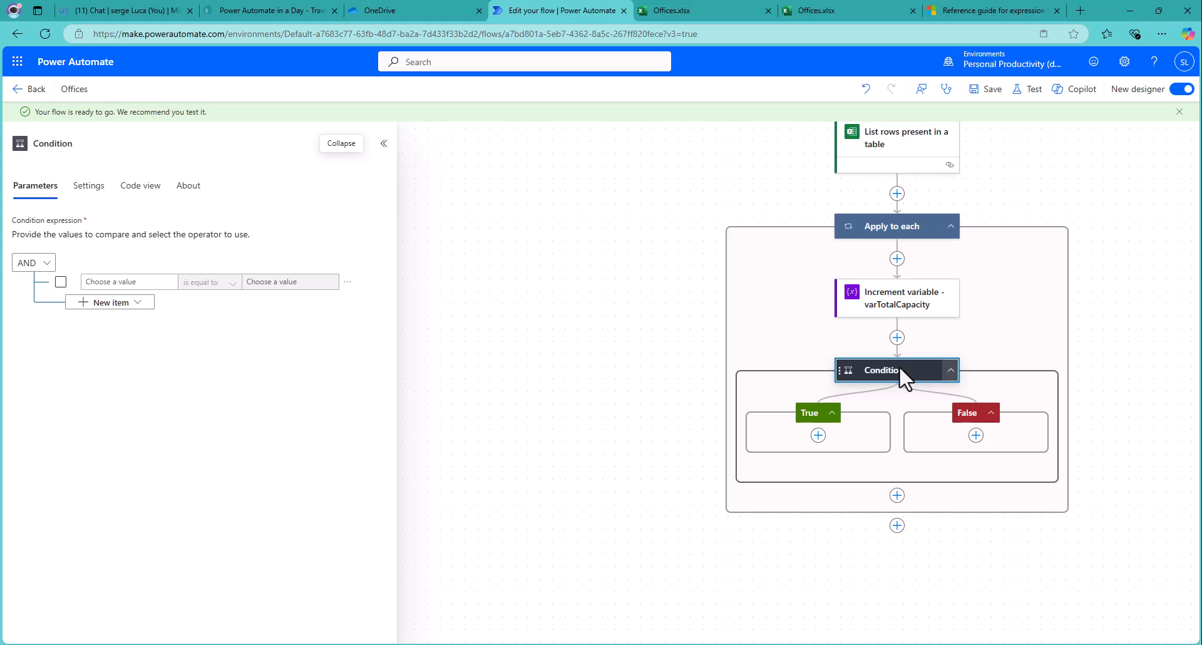
Step: Examine the Brussels, Seattle and Toronto capacities in Offices.xlsx and return to the flow editor
left_click(720, 9)
left_click(198, 320)
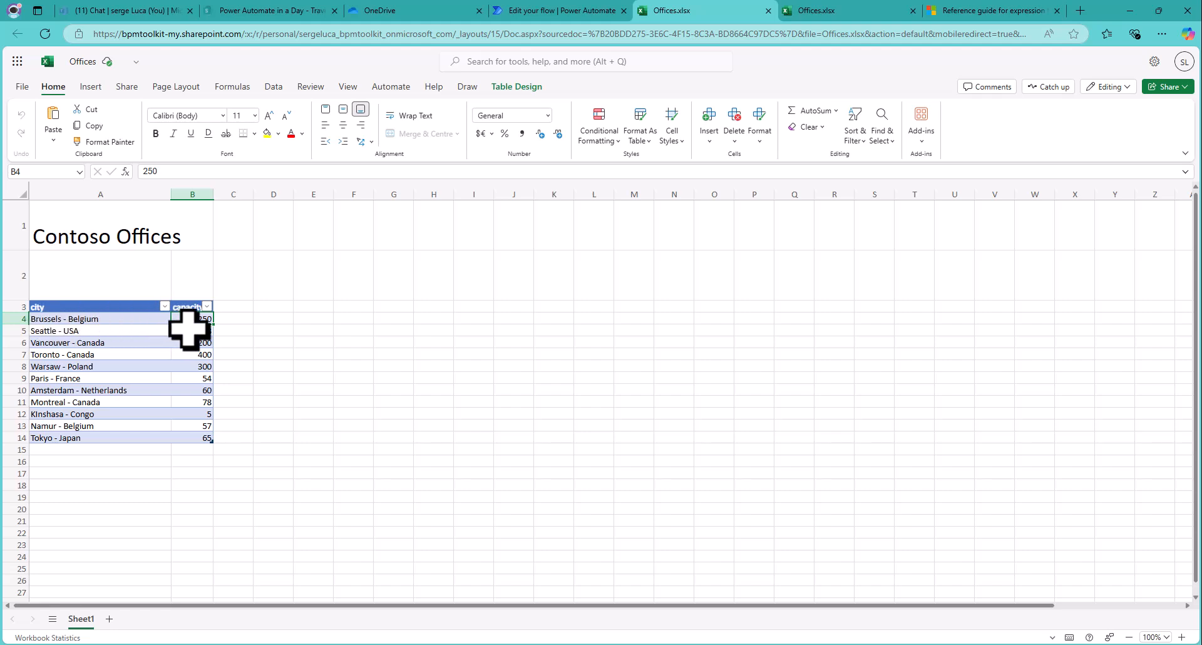
left_click(200, 331)
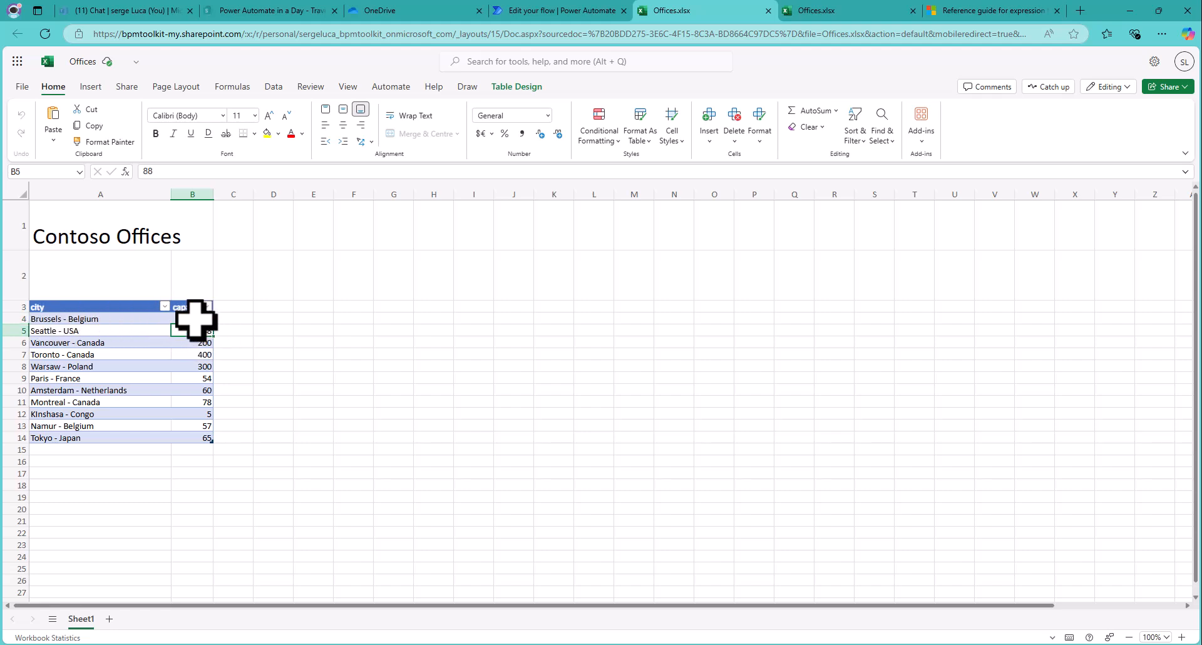
left_click(199, 355)
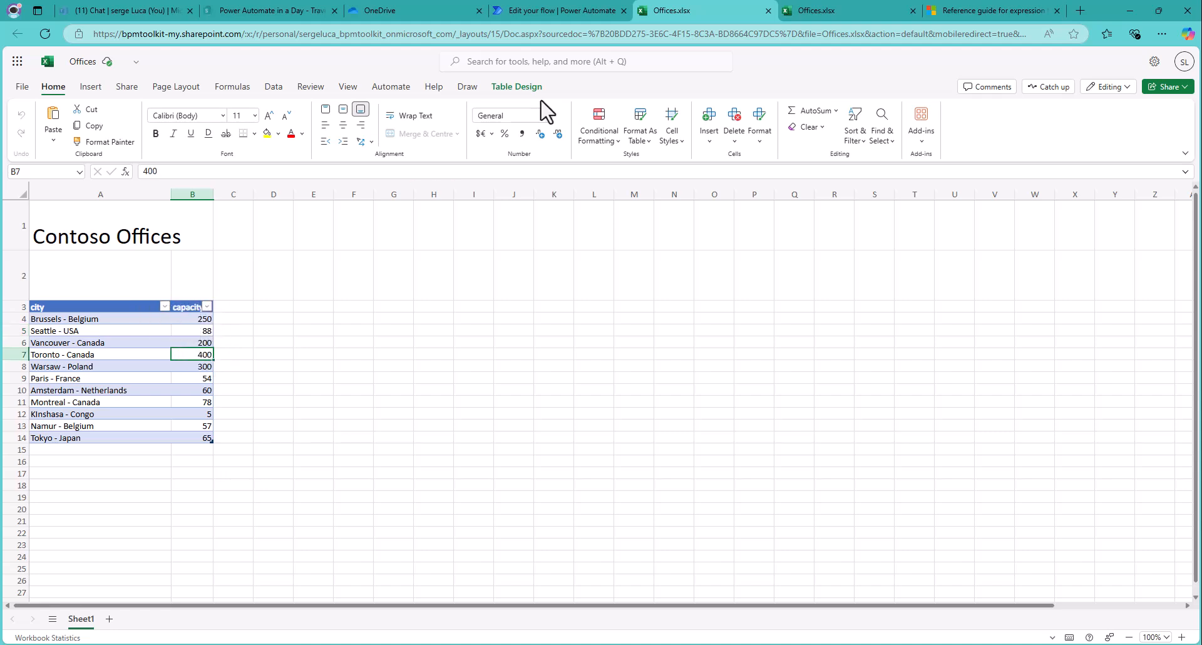
left_click(550, 10)
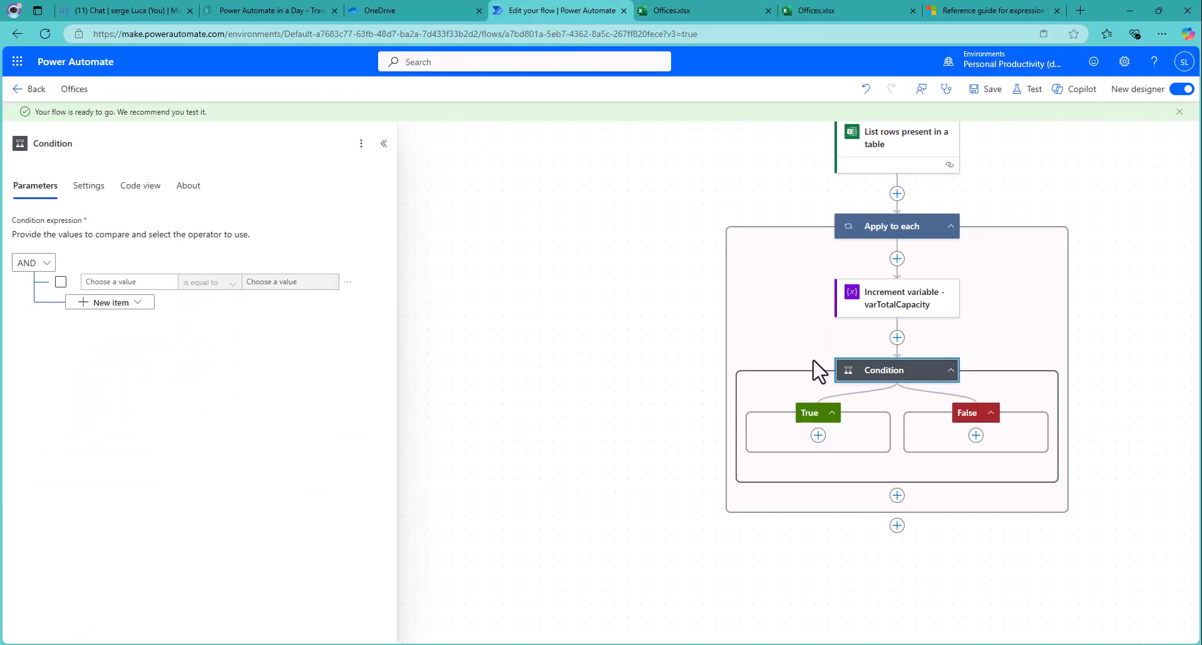
Step: Set the condition's first value to the expression int(item()?['capacity'])
left_click(108, 282)
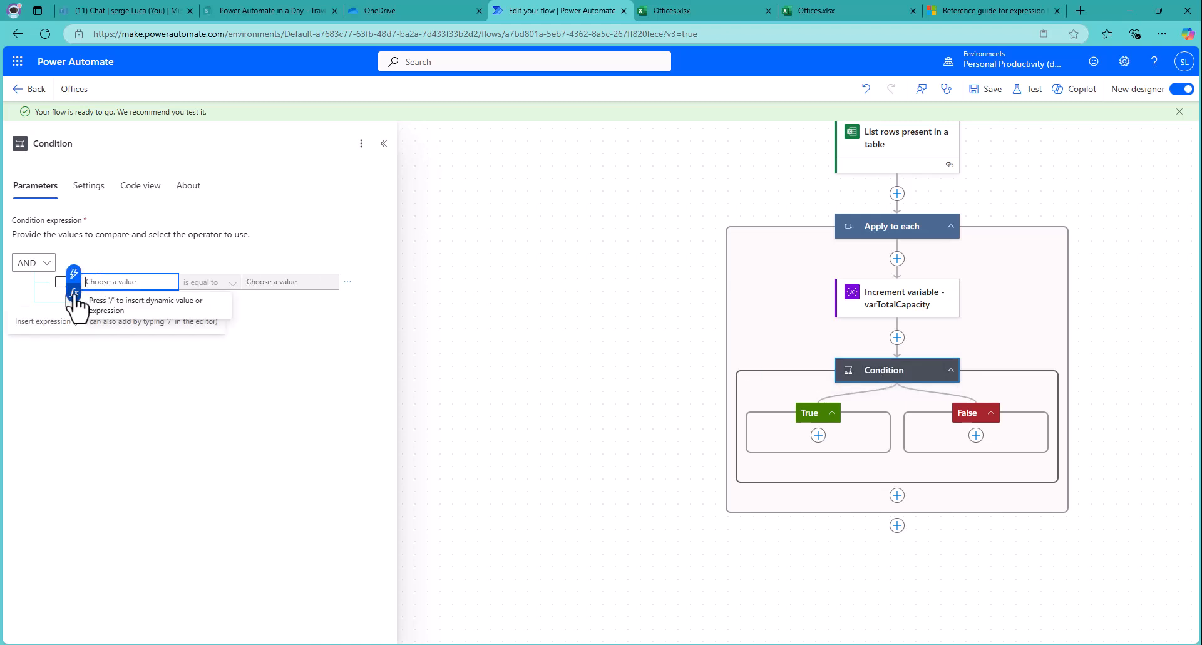
left_click(79, 303)
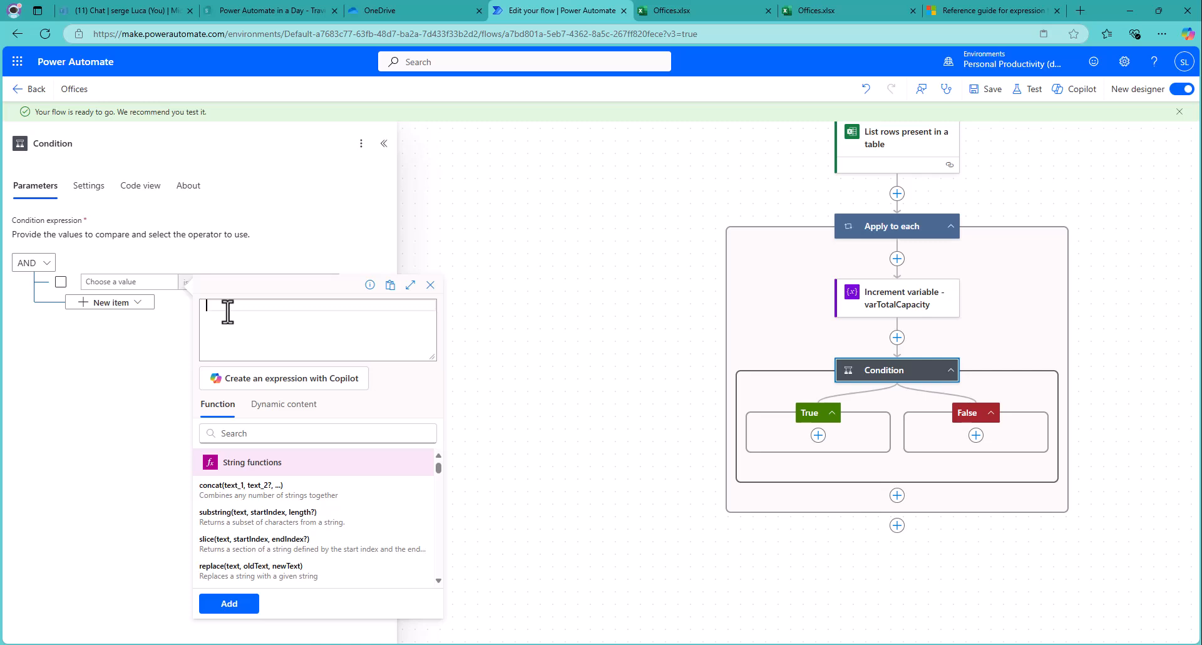
left_click(282, 407)
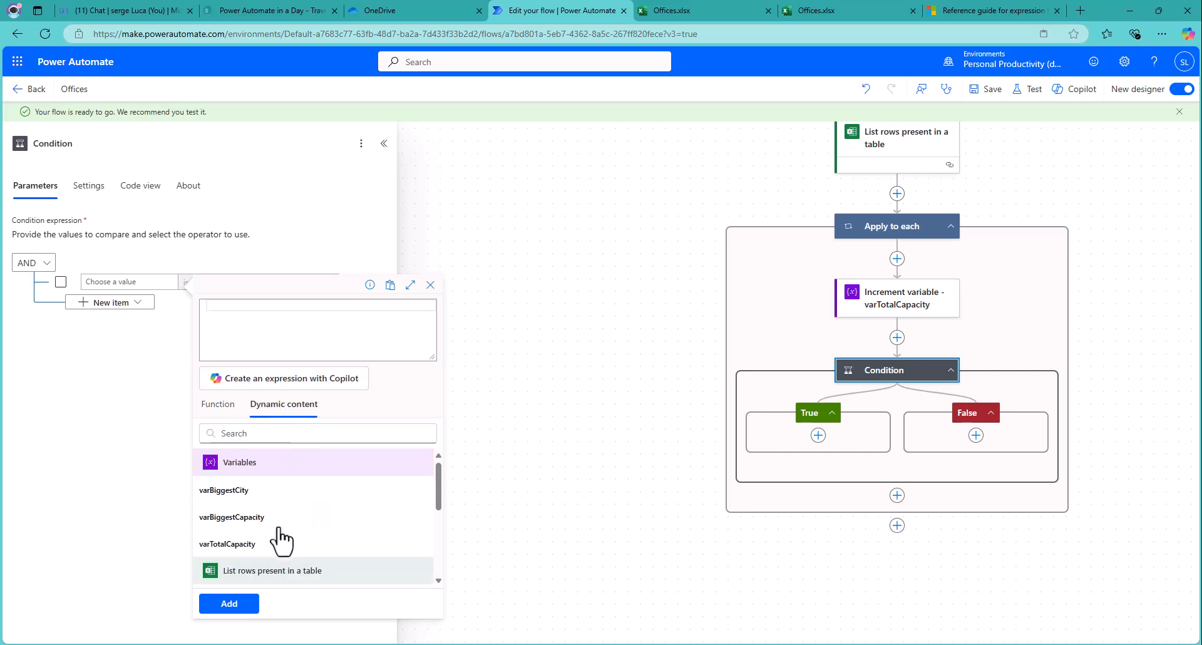
scroll(283, 536, "down", 2)
scroll(275, 544, "down", 1)
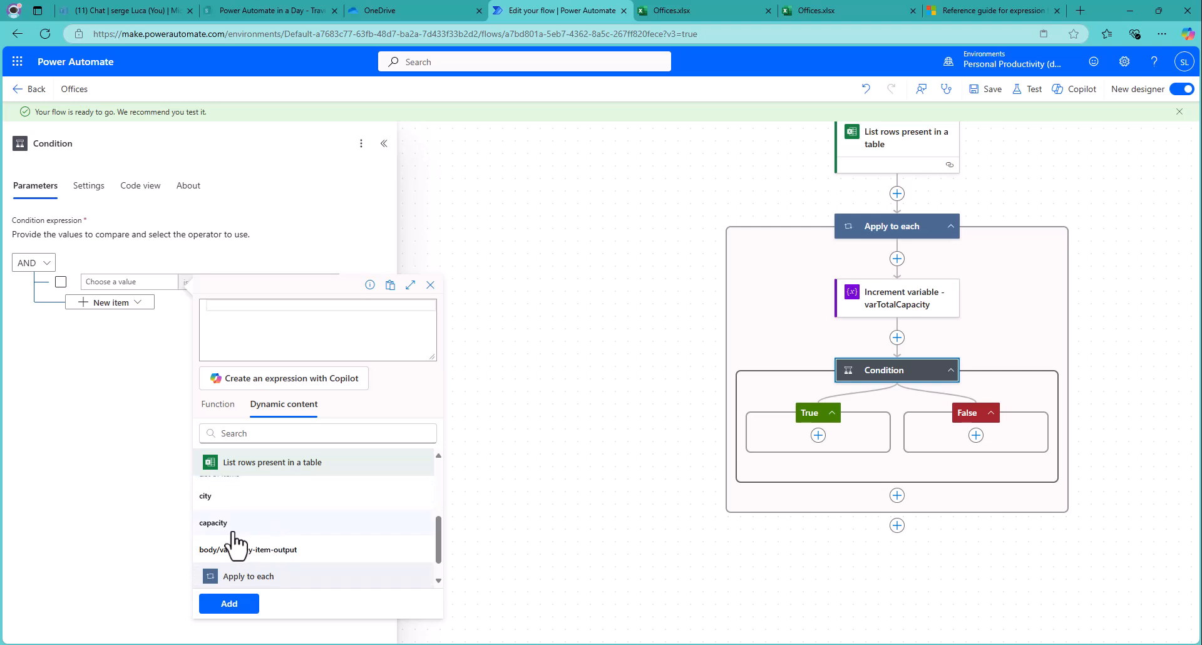
left_click(236, 524)
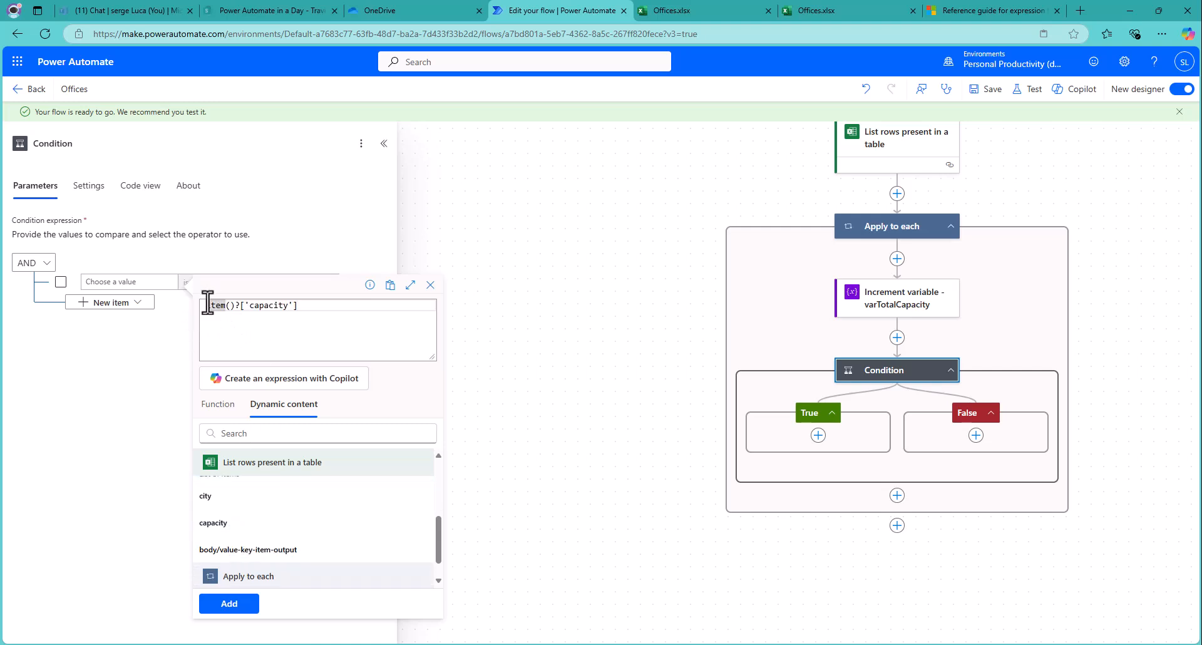
type("int(")
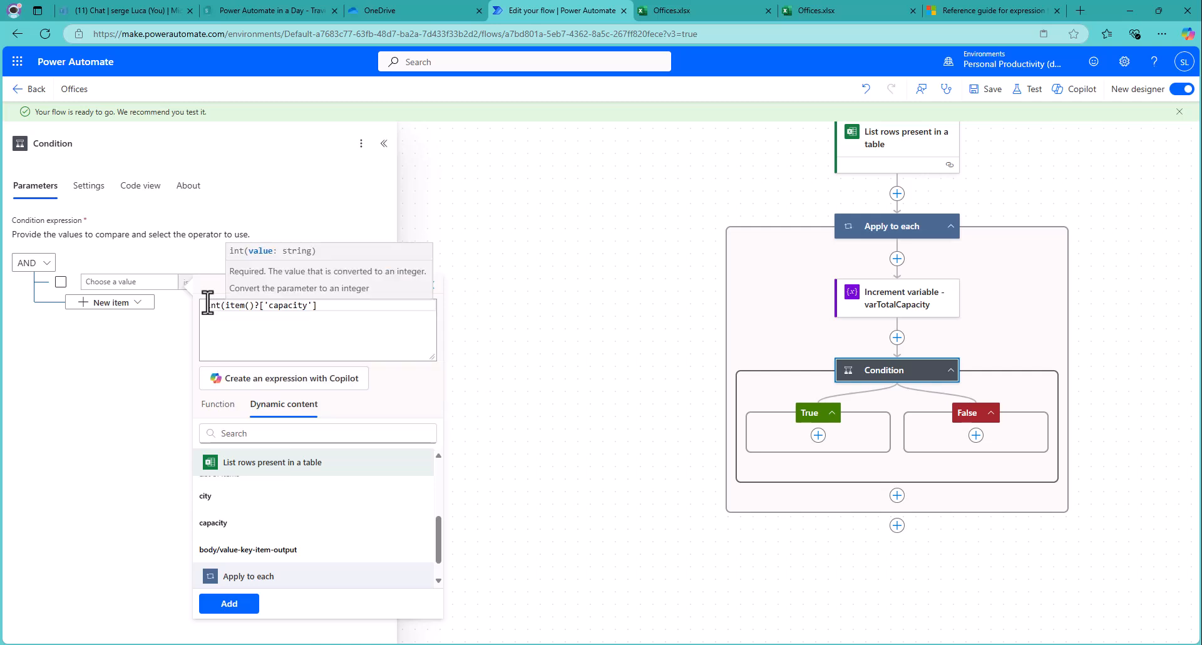
left_click(326, 306)
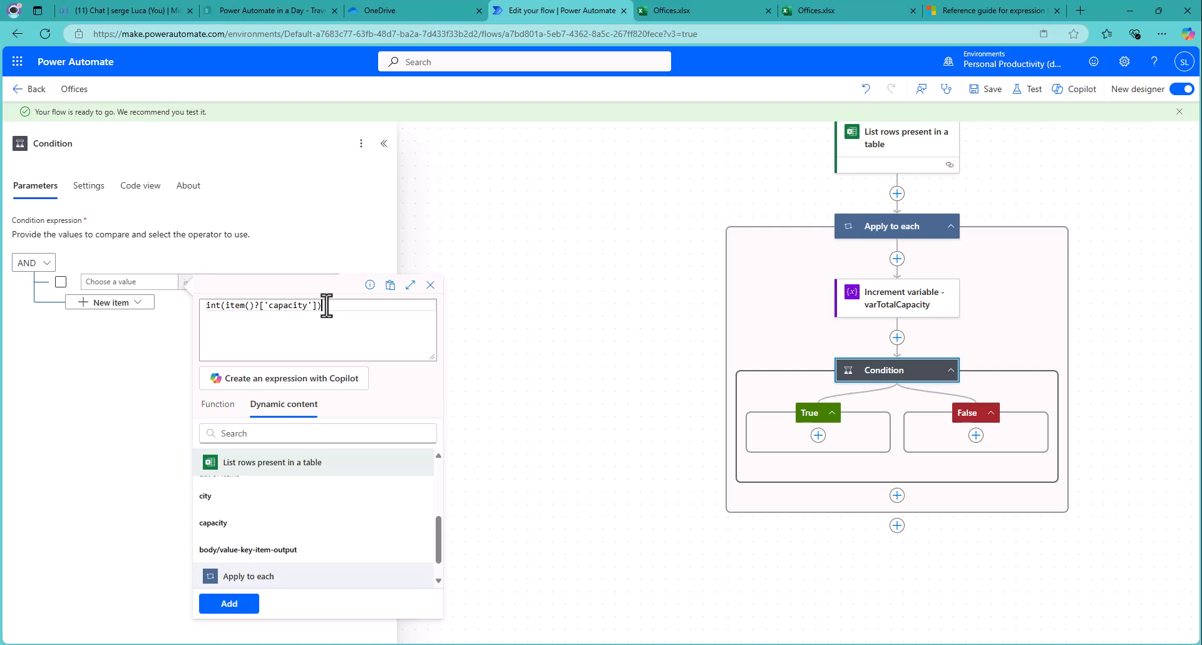
left_click(229, 604)
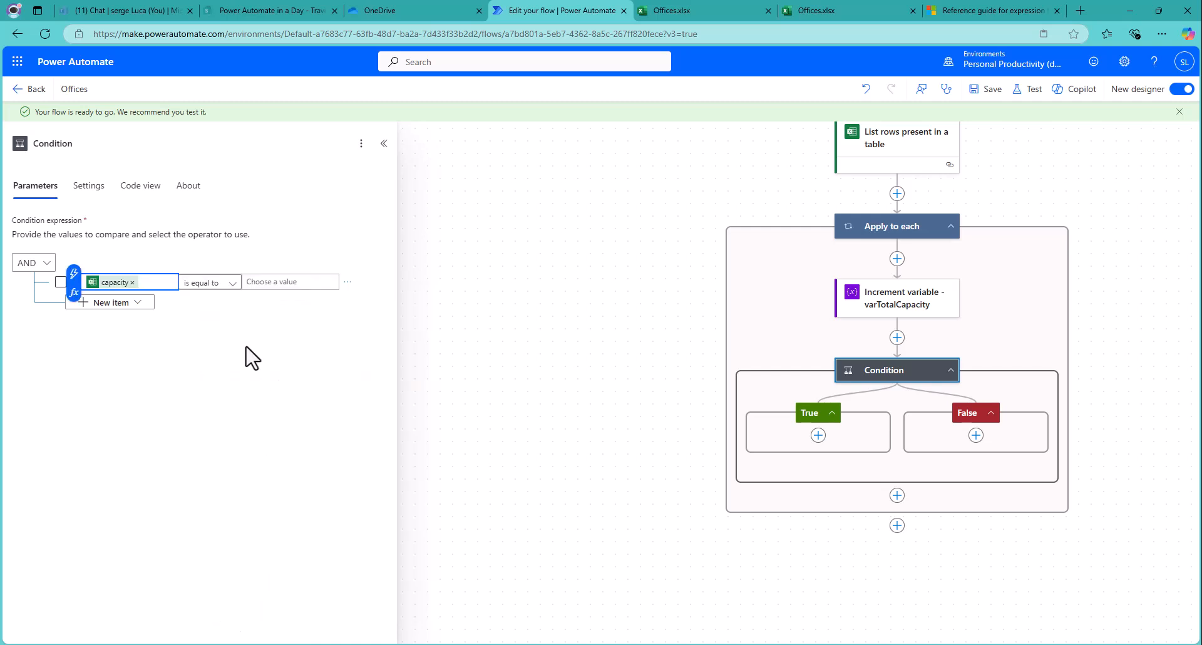
Step: Set the condition operator to is greater than and compare against the varBiggestCapacity variable
left_click(232, 285)
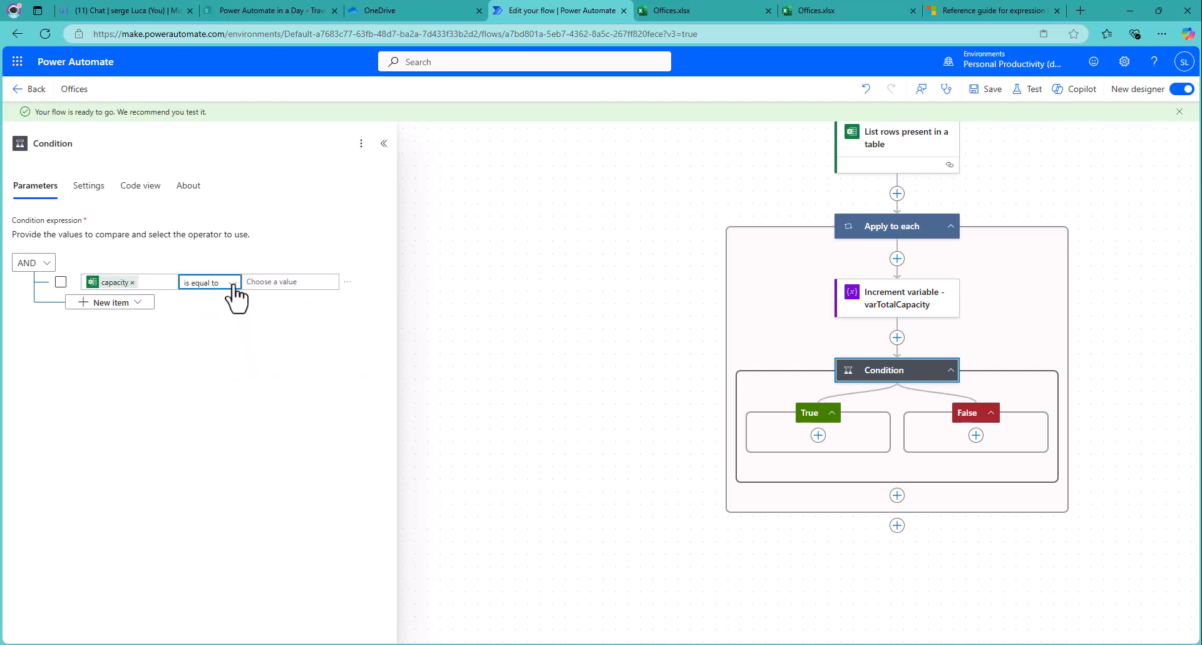
left_click(232, 285)
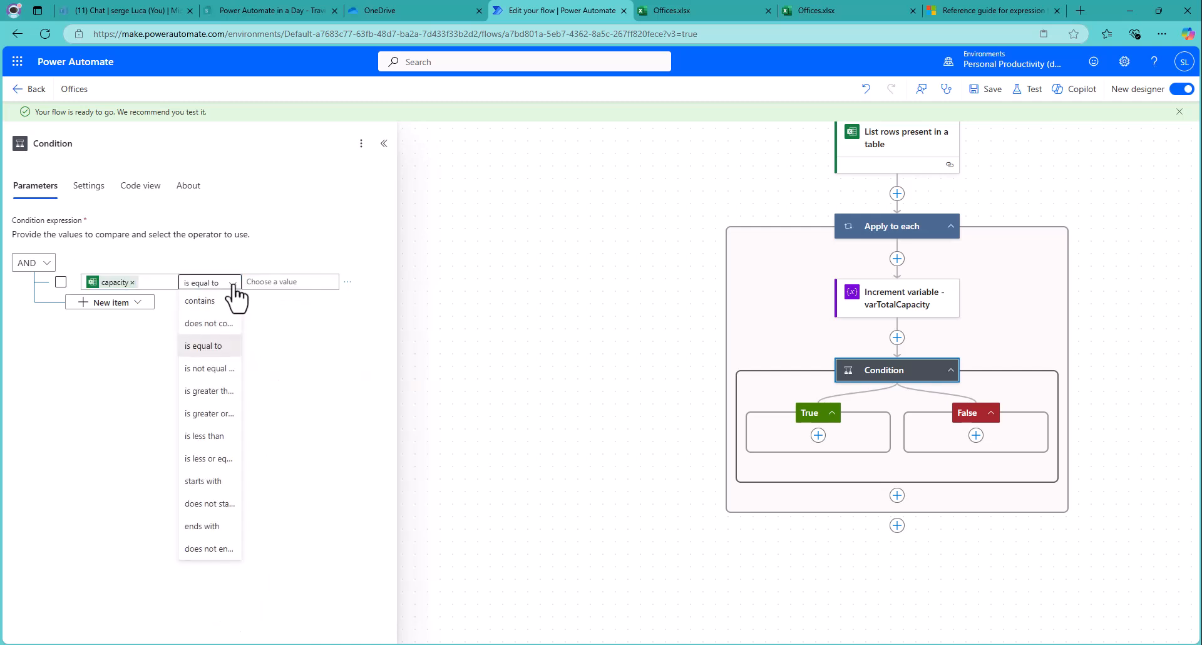
left_click(212, 392)
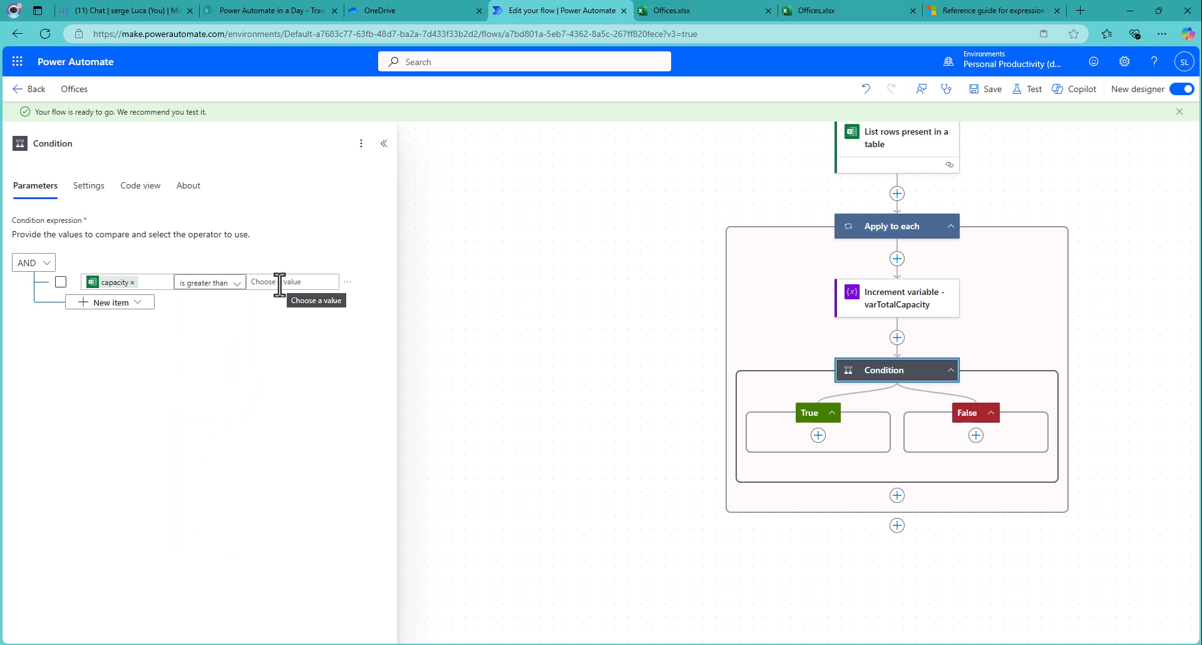
left_click(280, 282)
left_click(239, 274)
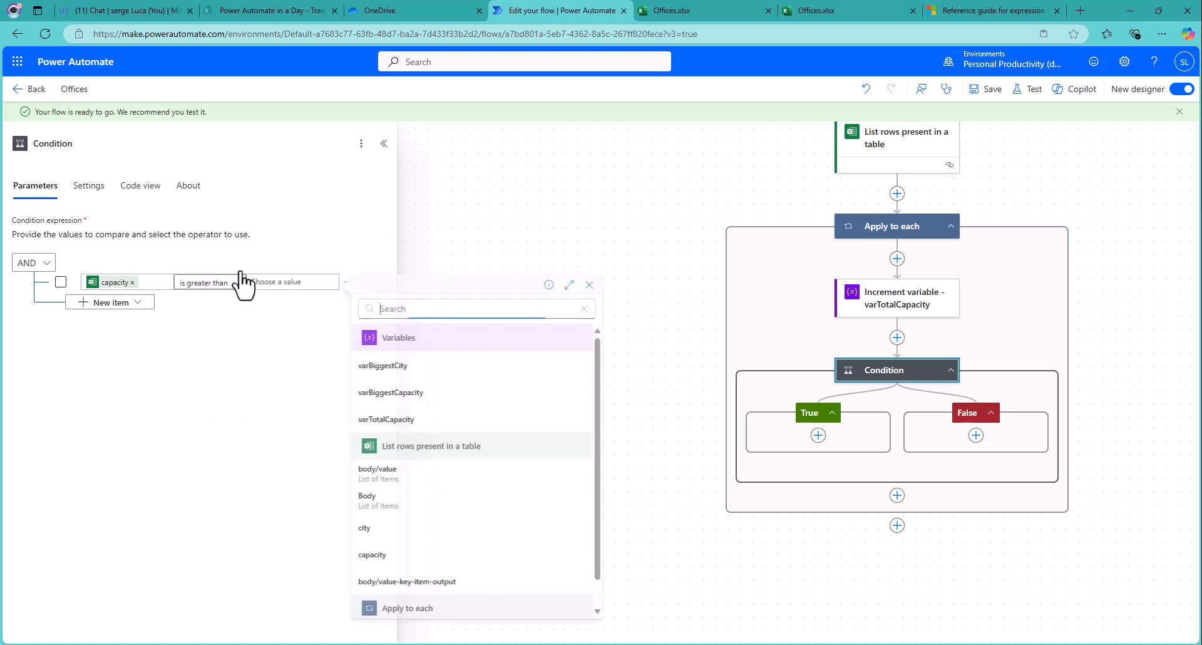
left_click(386, 394)
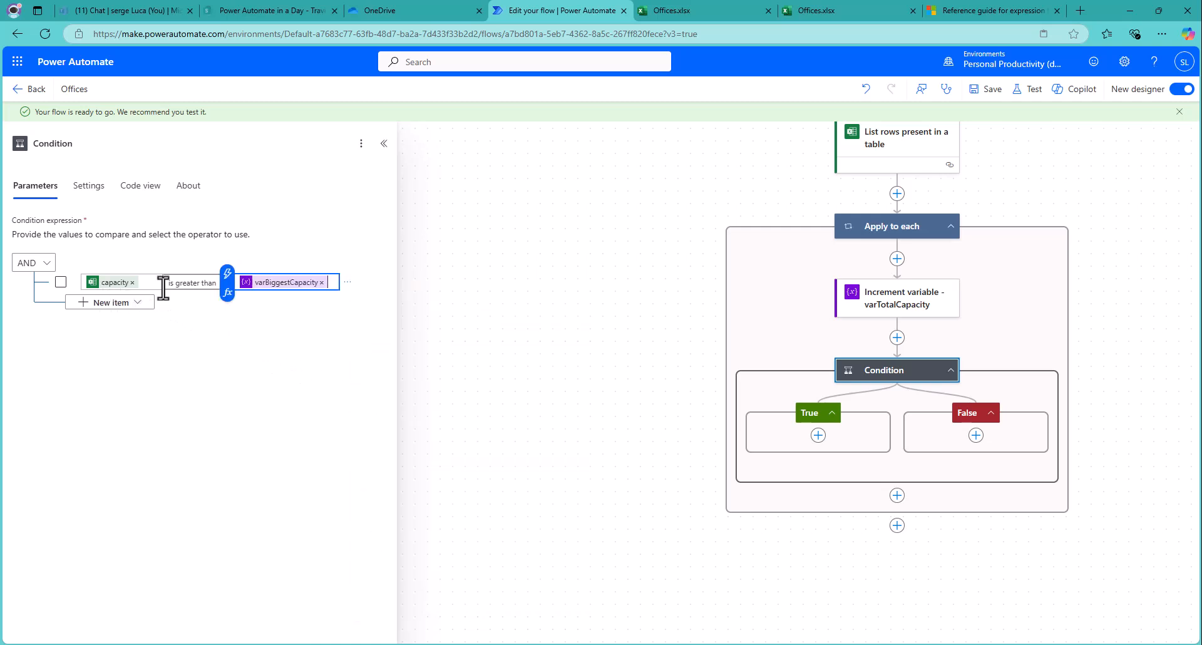
Step: Add a Set variable action in the True branch and choose varBiggestCapacity as its variable
left_click(819, 435)
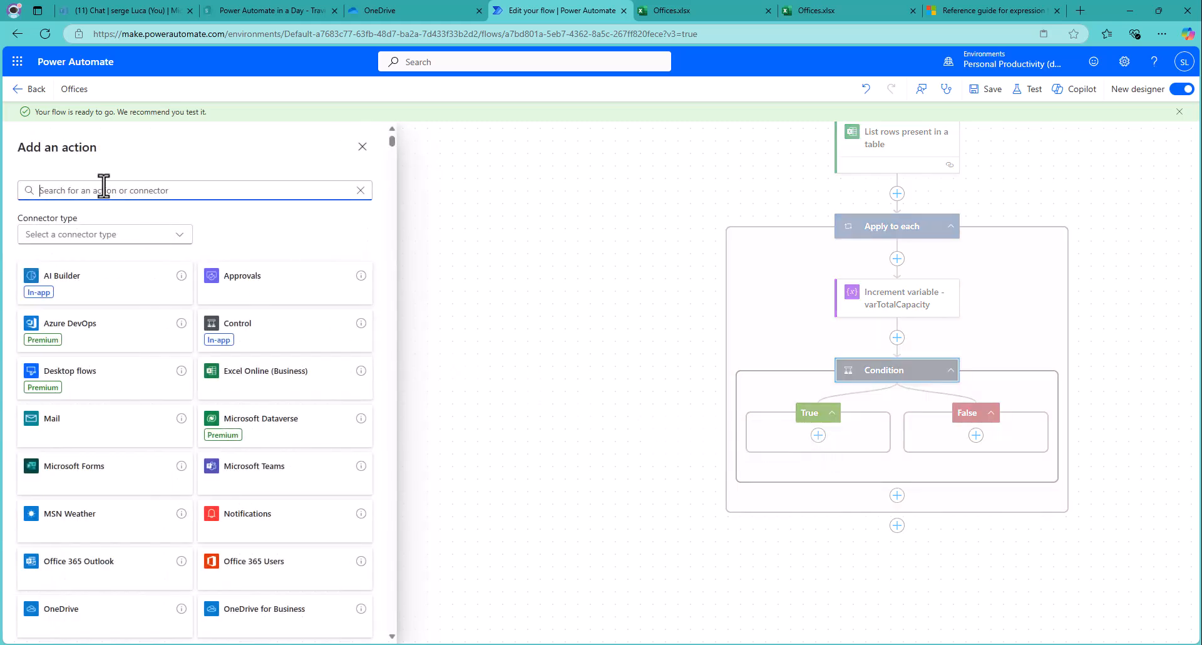
type("varia")
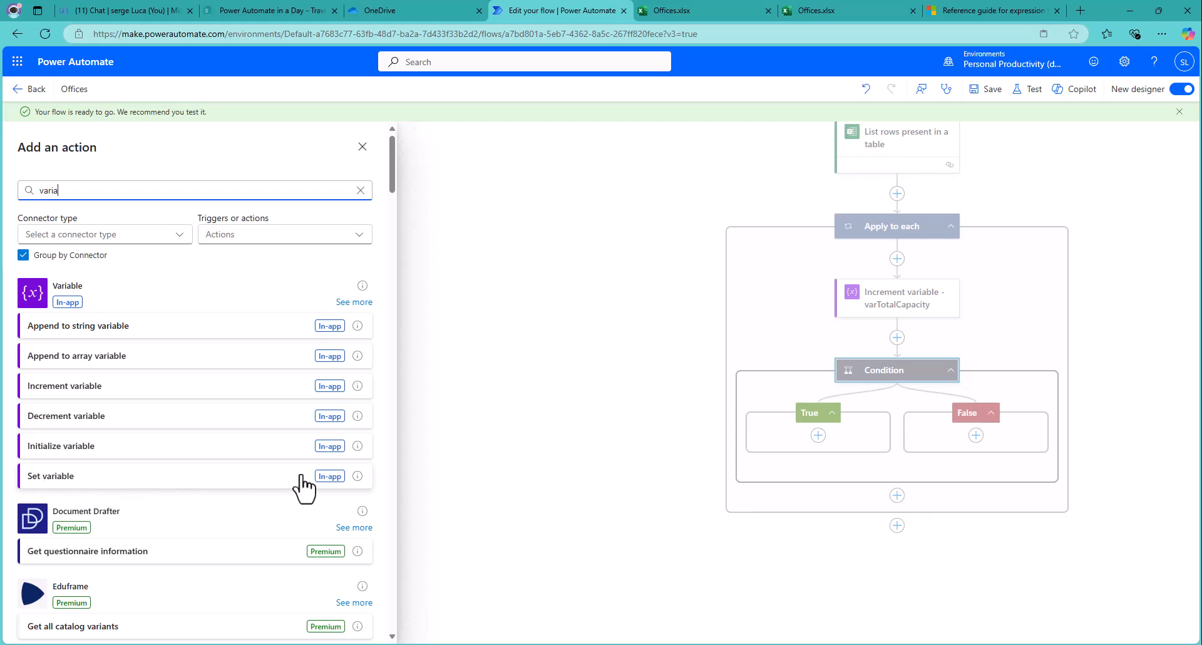
left_click(322, 476)
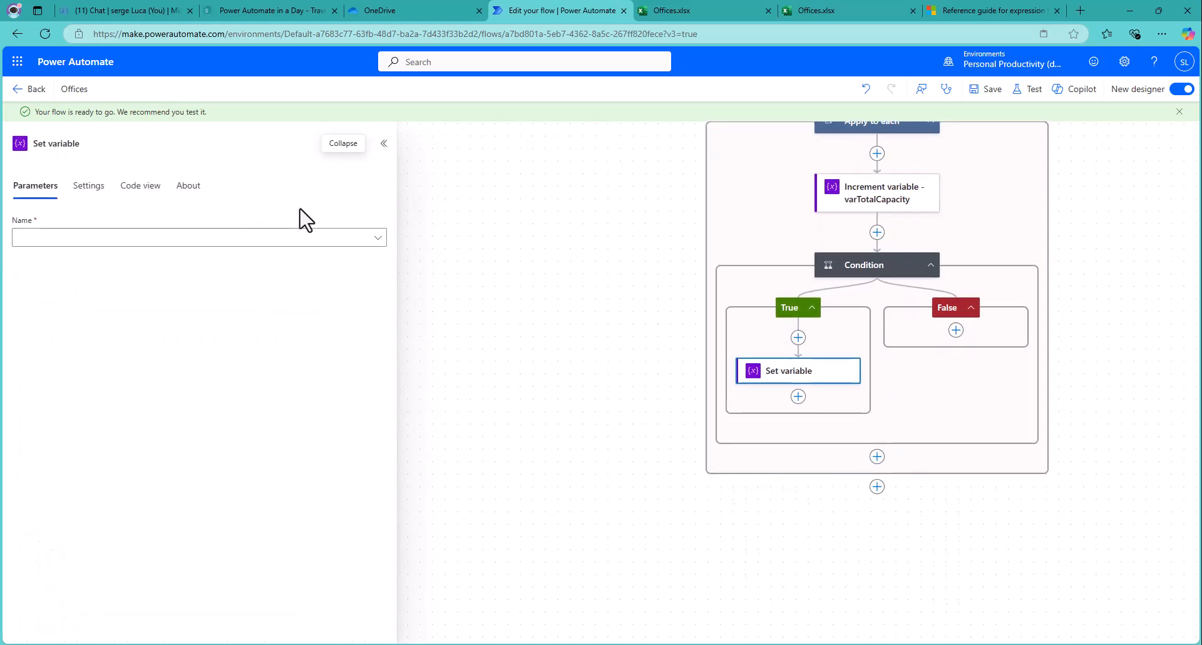
left_click(379, 238)
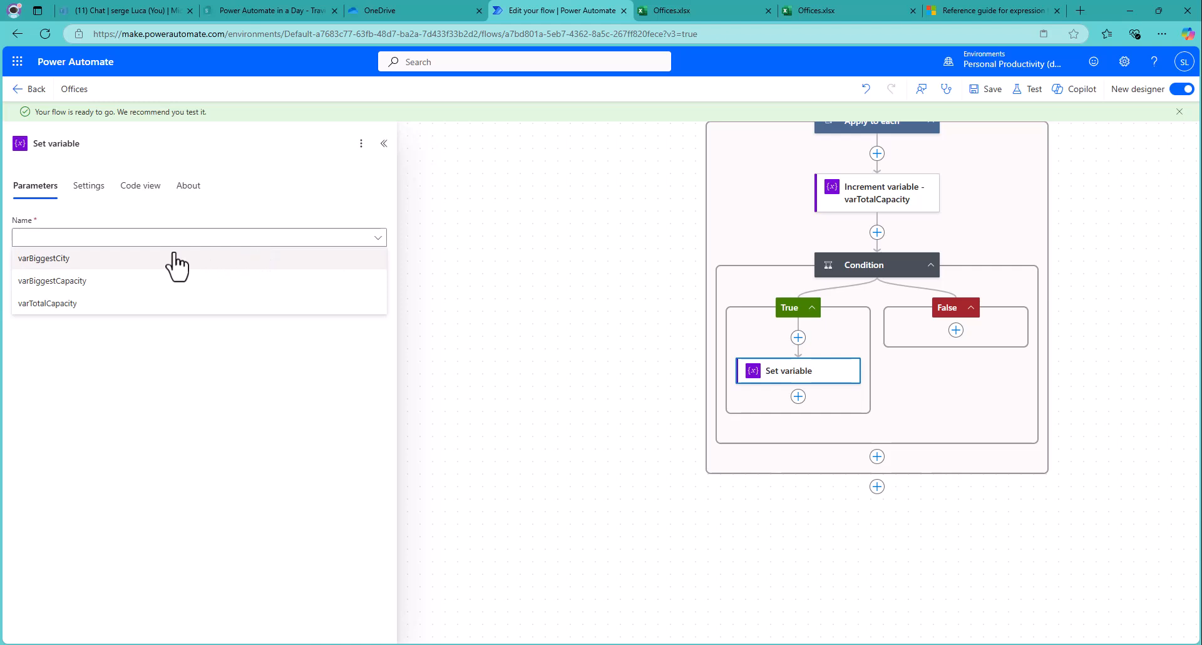
left_click(91, 285)
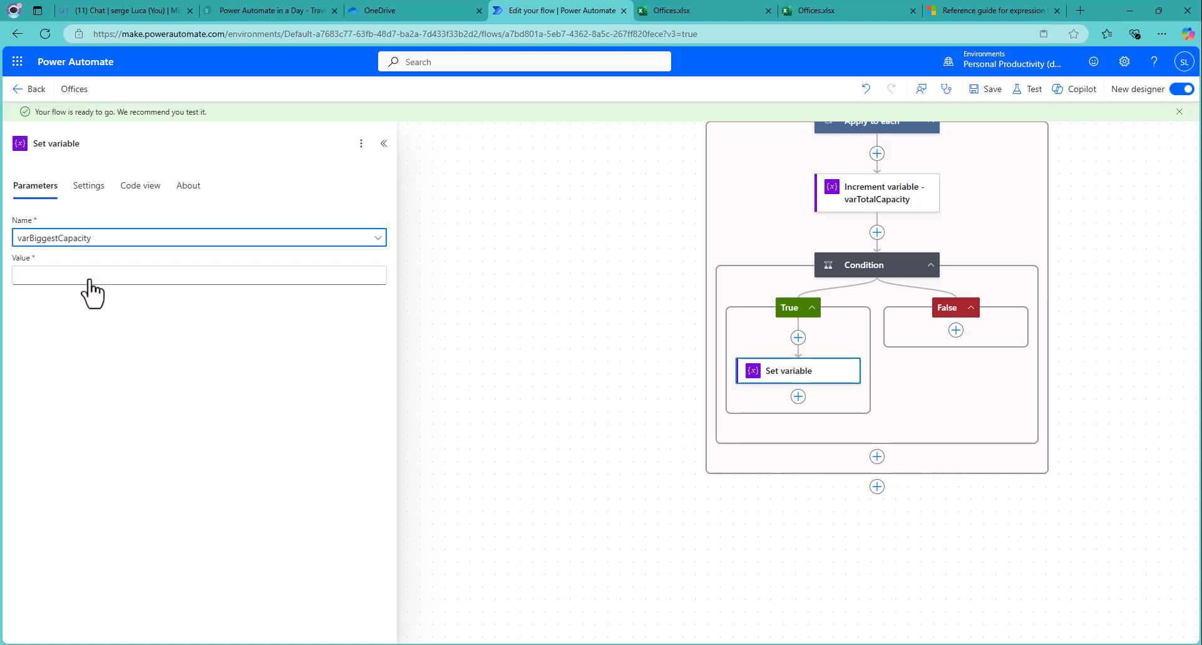
Step: Set the varBiggestCapacity value to the expression int(item()?['capacity']) and retitle the action Set variable - varBiggestCapacity
left_click(89, 275)
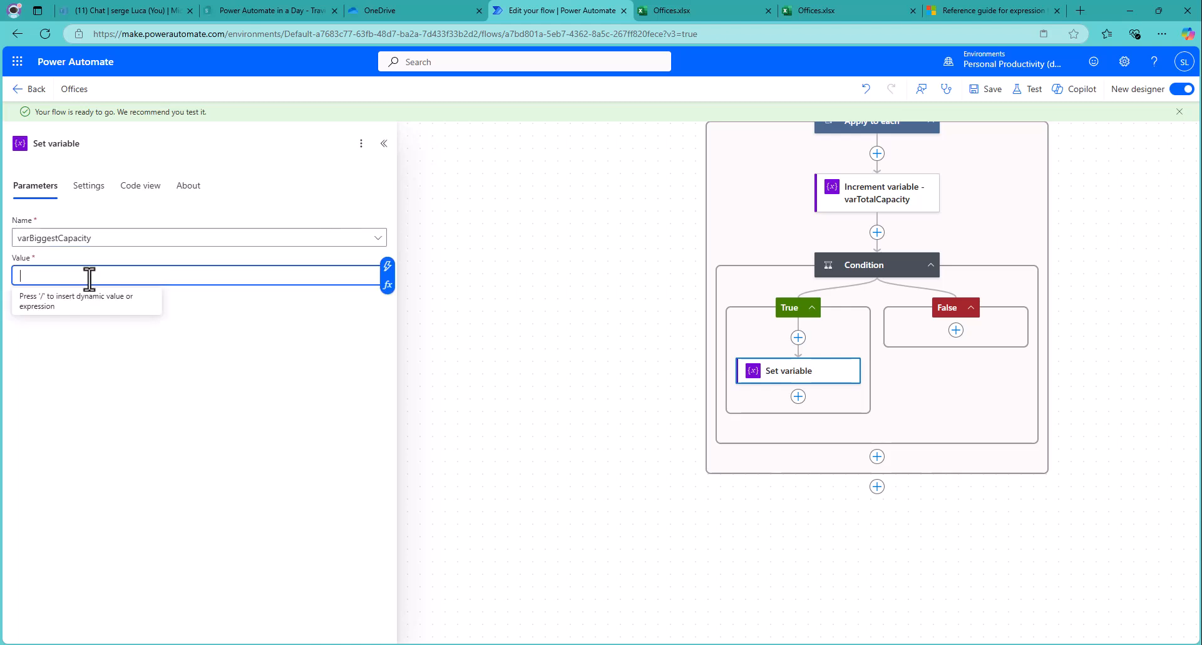
left_click(389, 276)
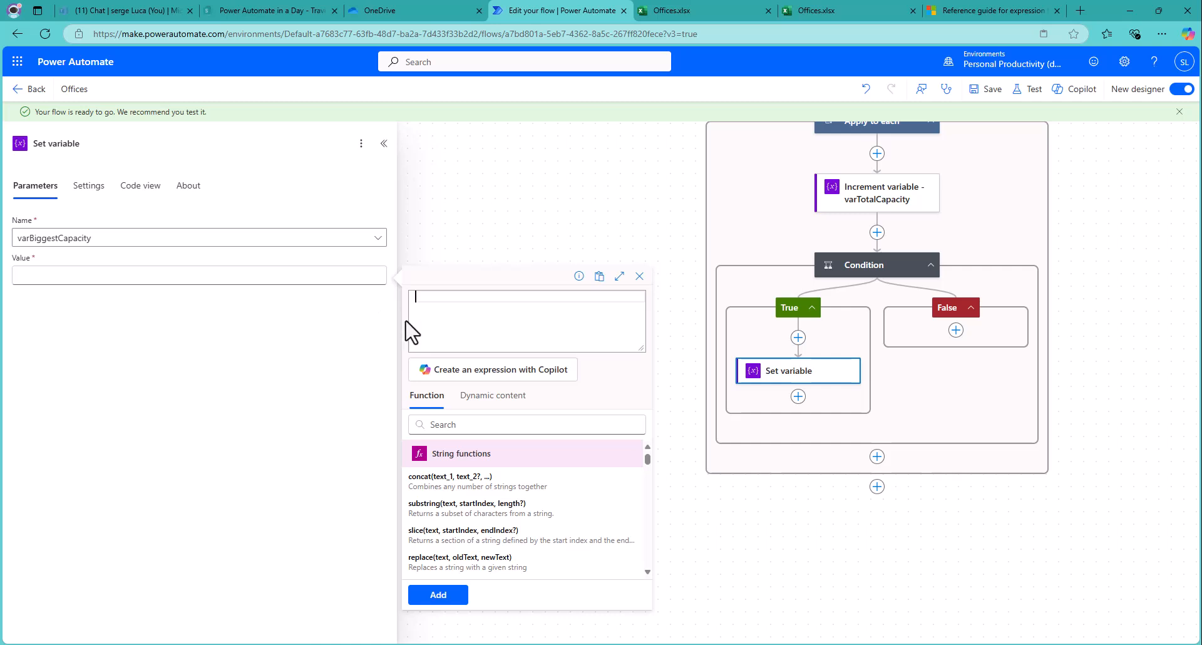
left_click(483, 399)
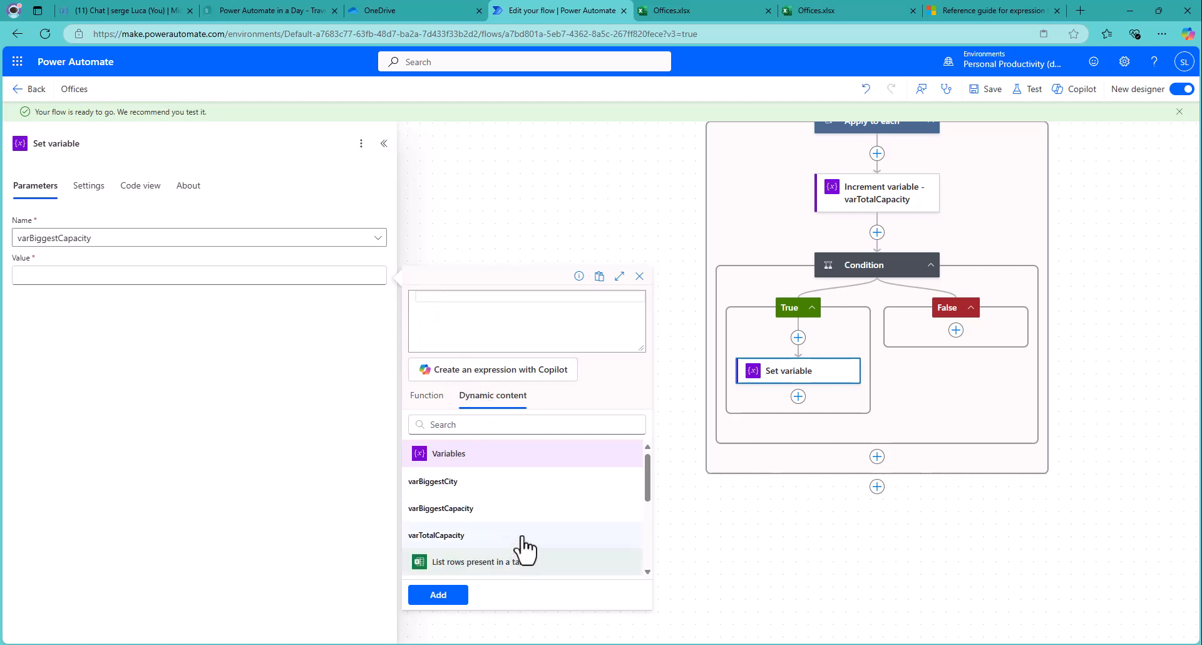
scroll(524, 550, "down", 5)
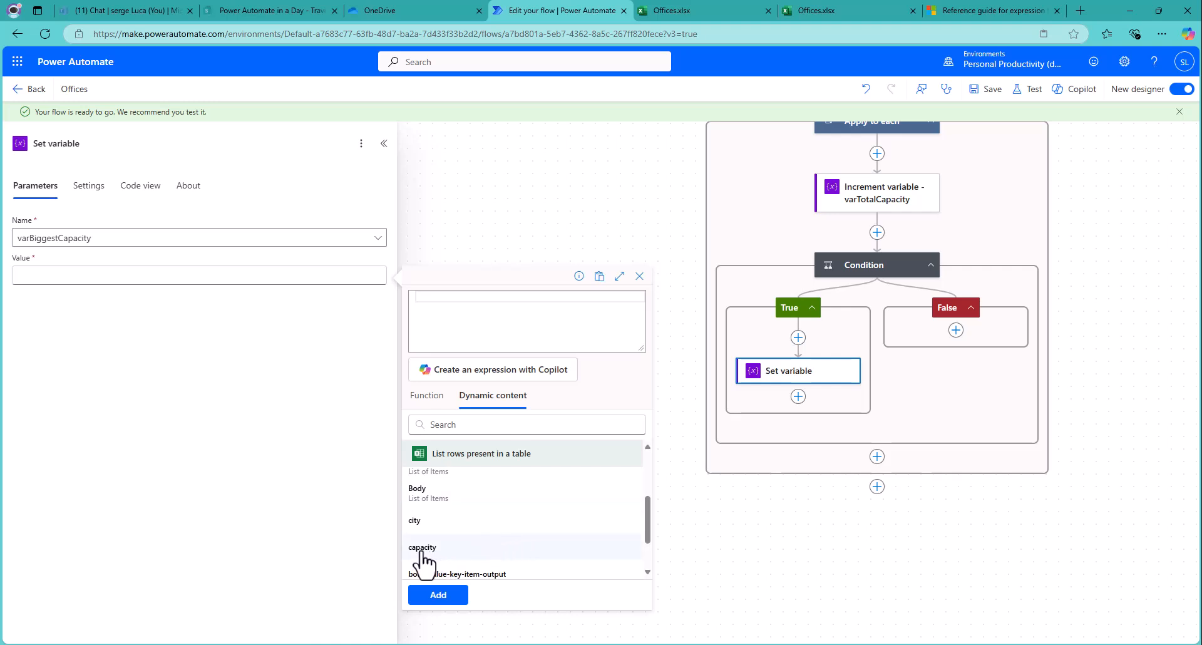
left_click(422, 548)
left_click(418, 296)
type("int(item()?['capacity")
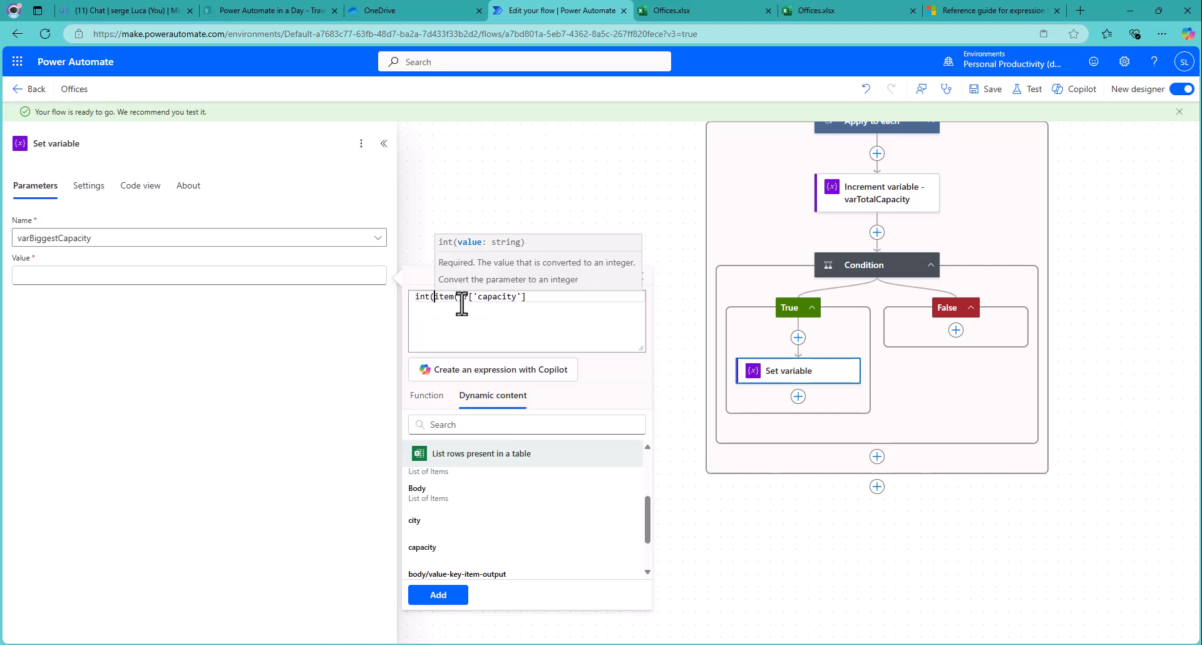
left_click(552, 296)
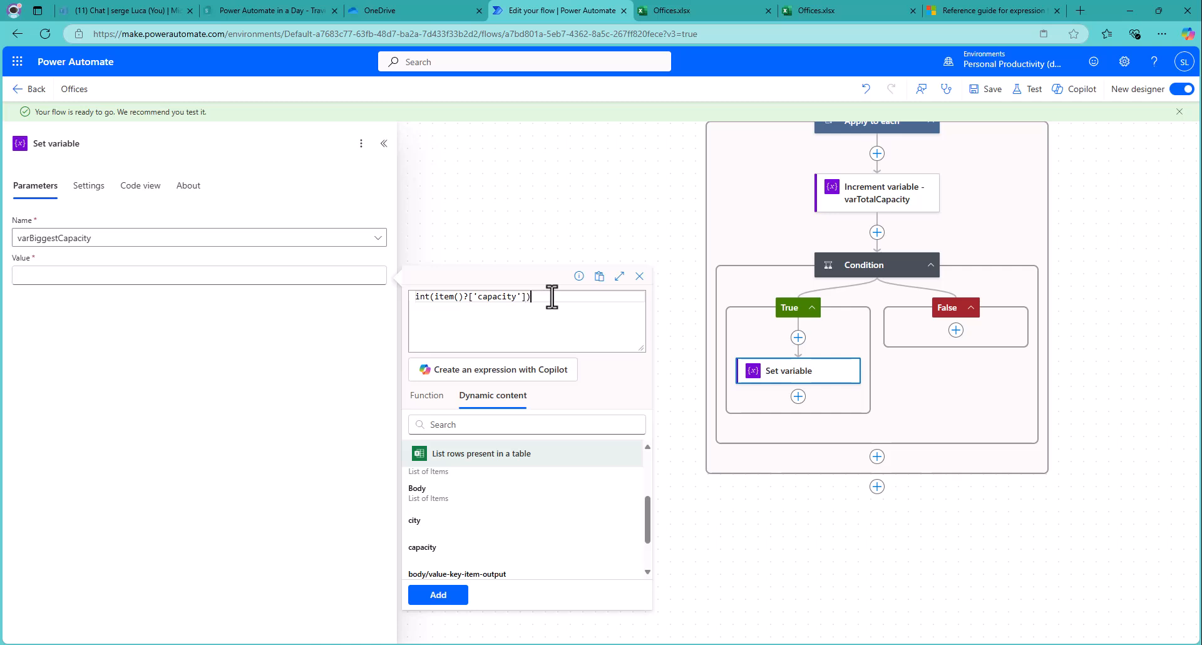
left_click(438, 598)
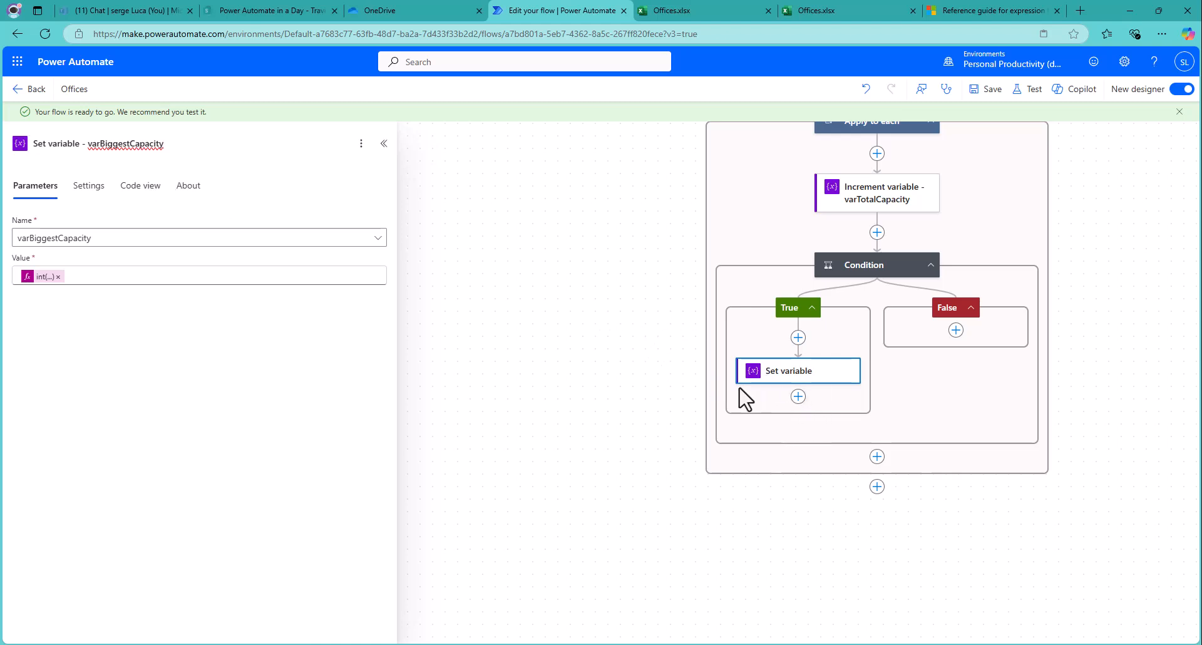
Step: Add a second Set variable action in the True branch for varBiggestCity and retitle it Set variable - varBiggestCity
left_click(798, 409)
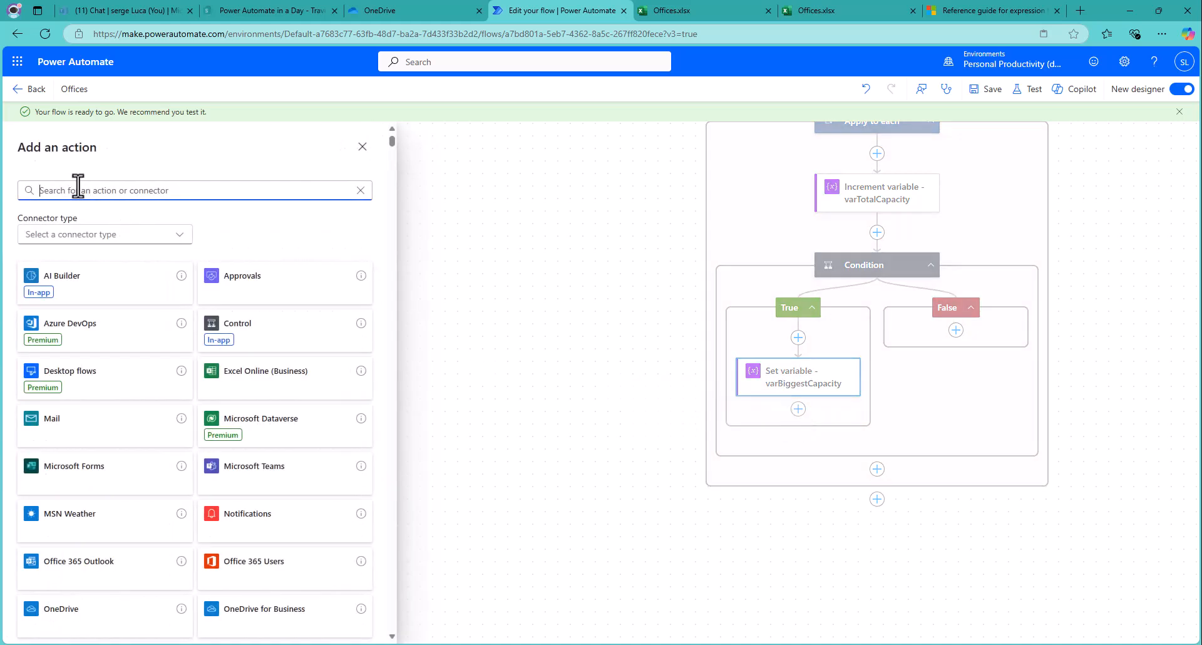
type("varia")
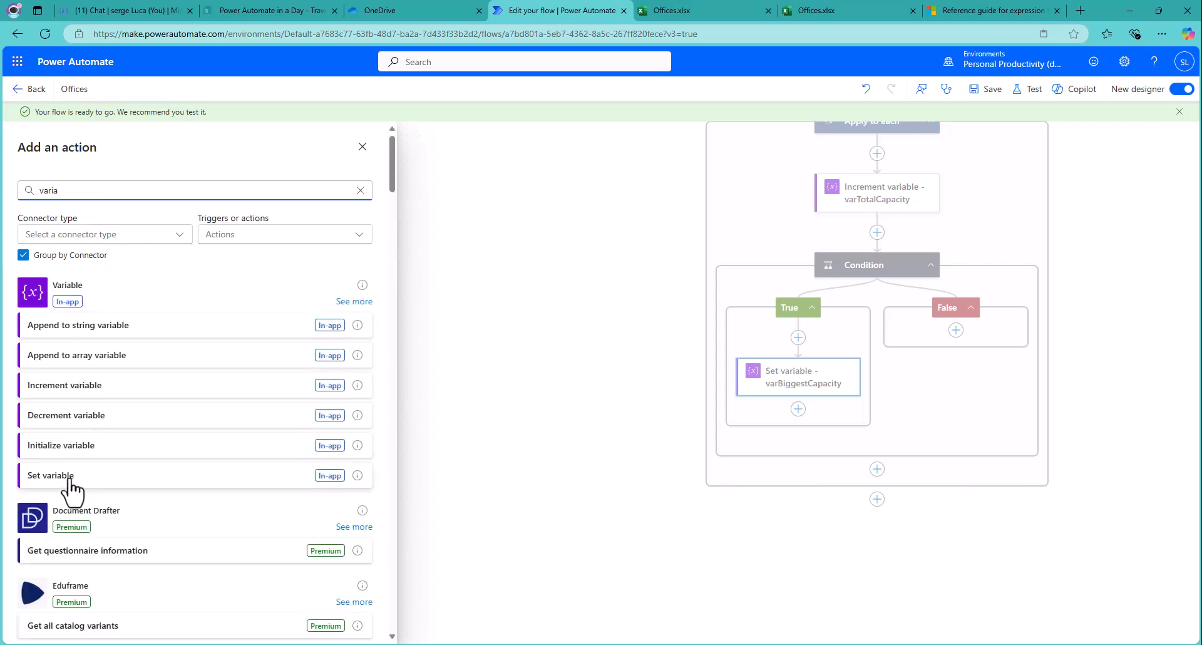
left_click(71, 477)
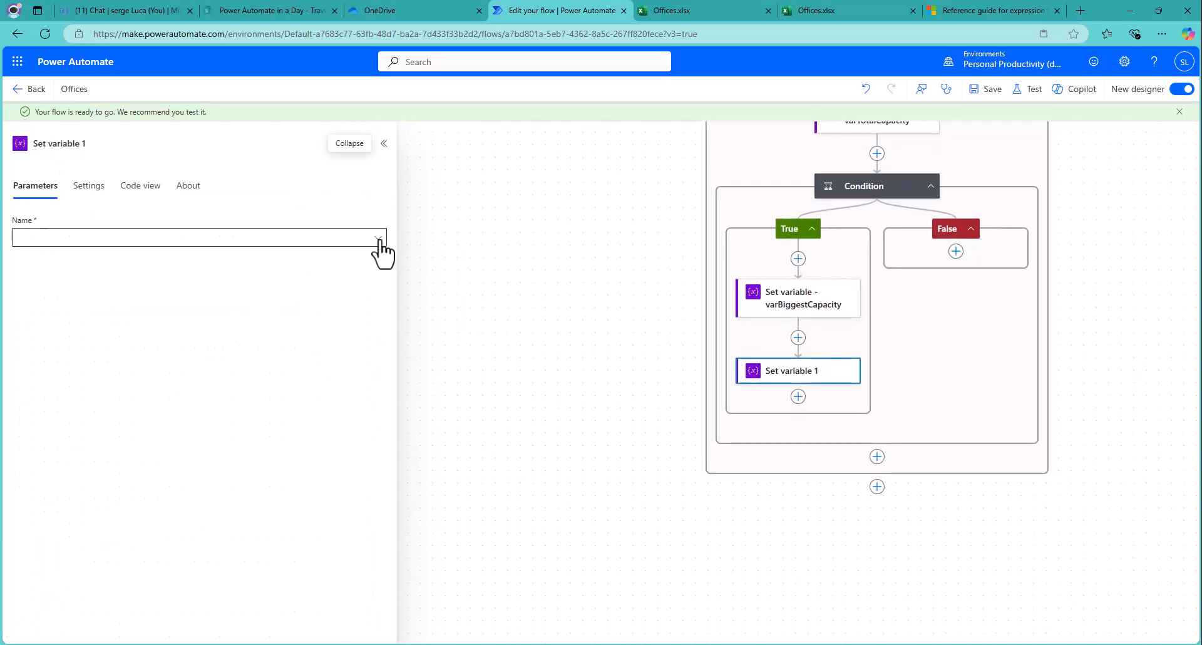
left_click(378, 239)
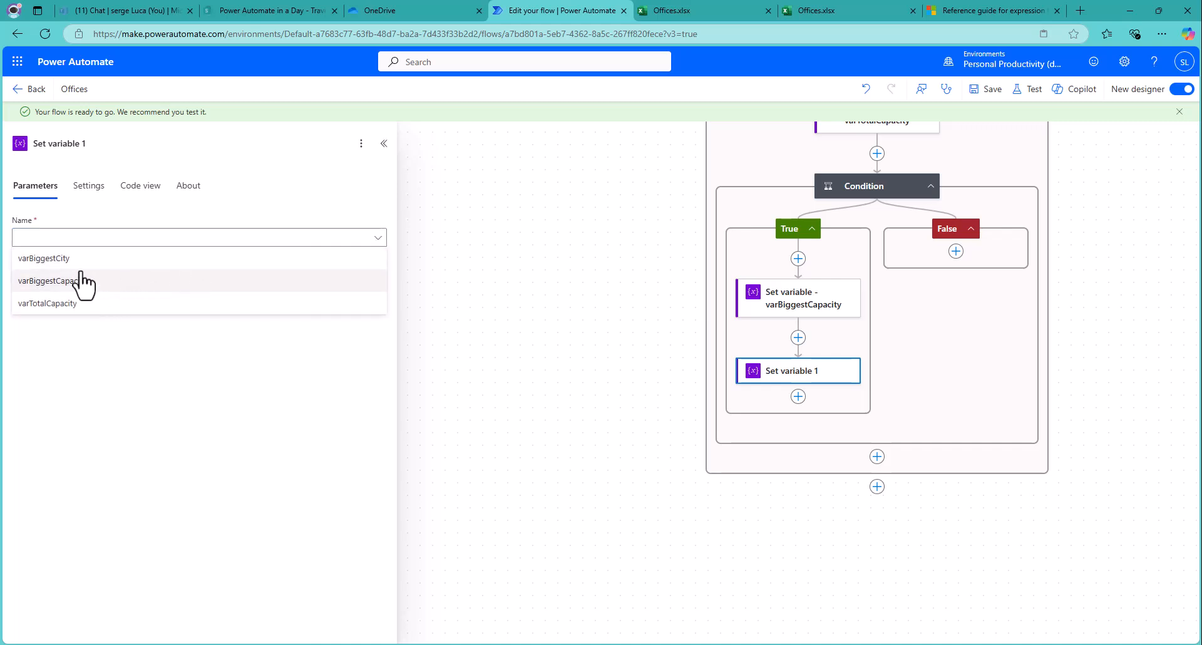
left_click(75, 259)
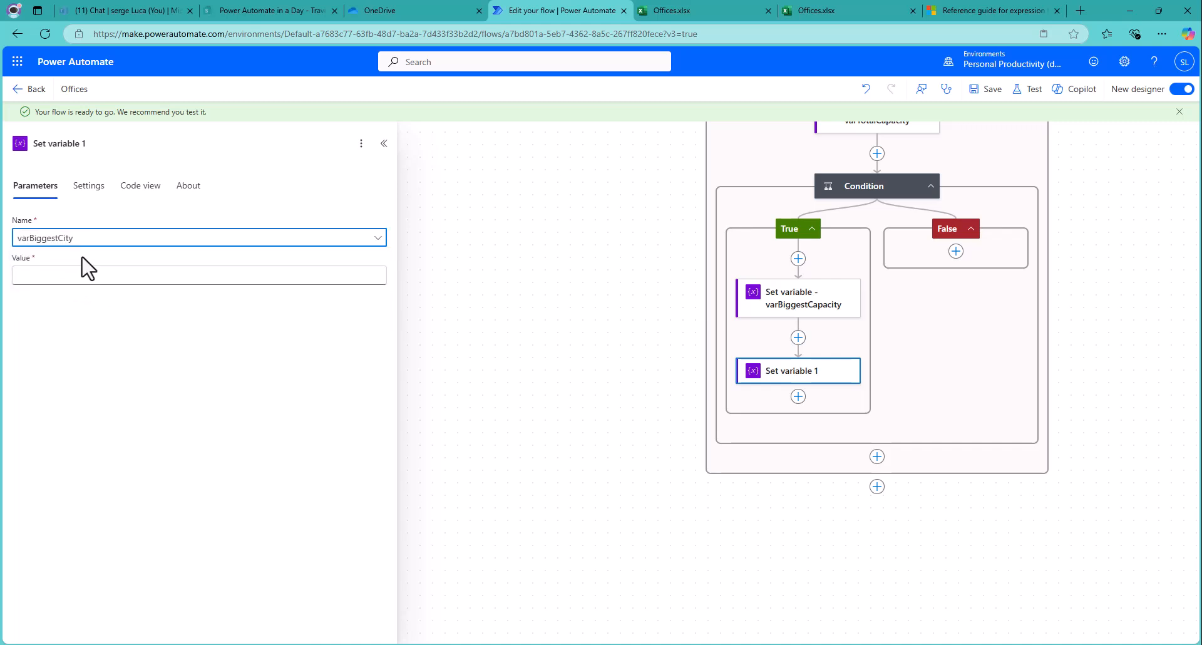
left_click(108, 144)
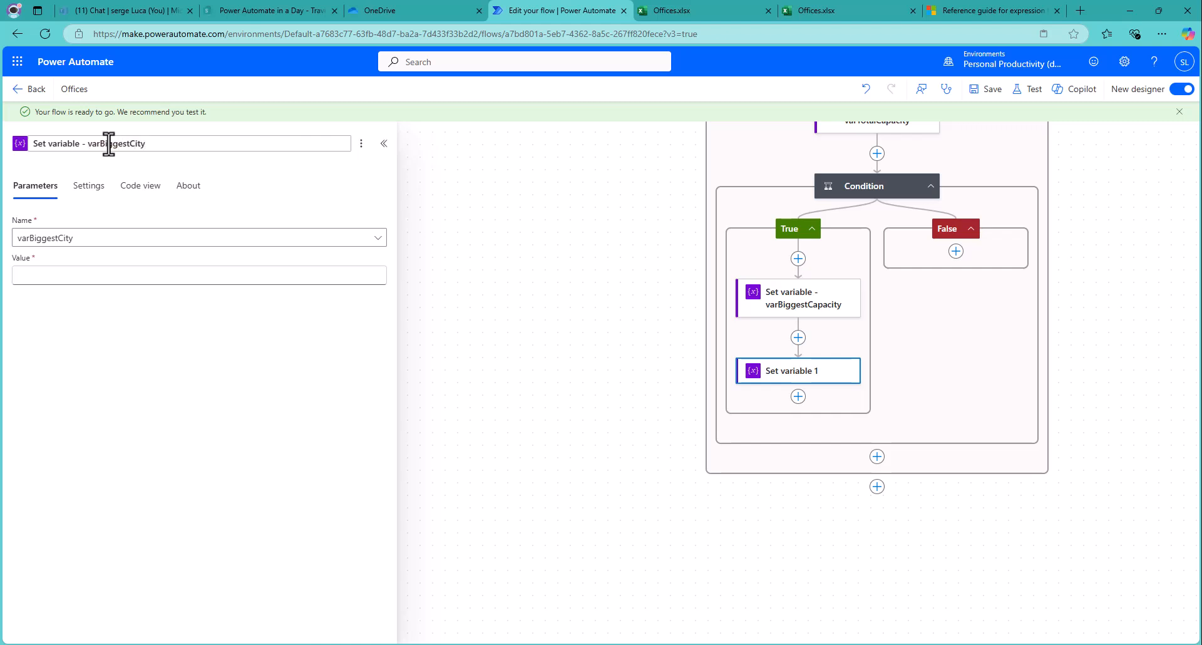
Step: Set the varBiggestCity value to the dynamic city column from the Excel rows and save the flow
left_click(258, 274)
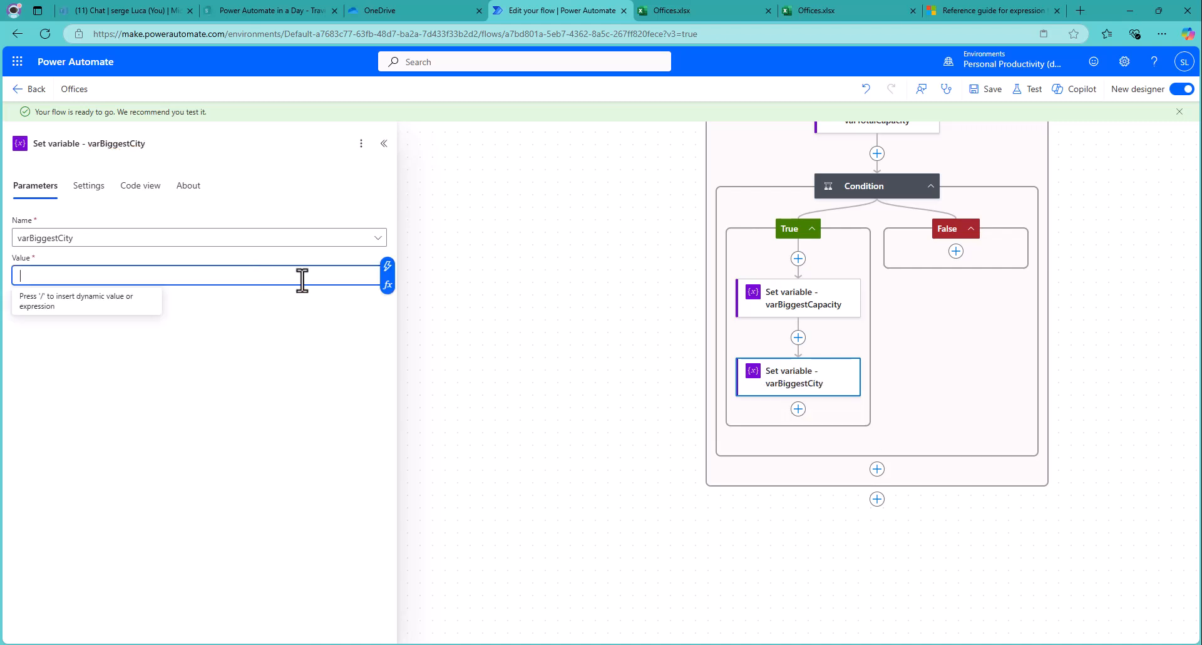
left_click(387, 268)
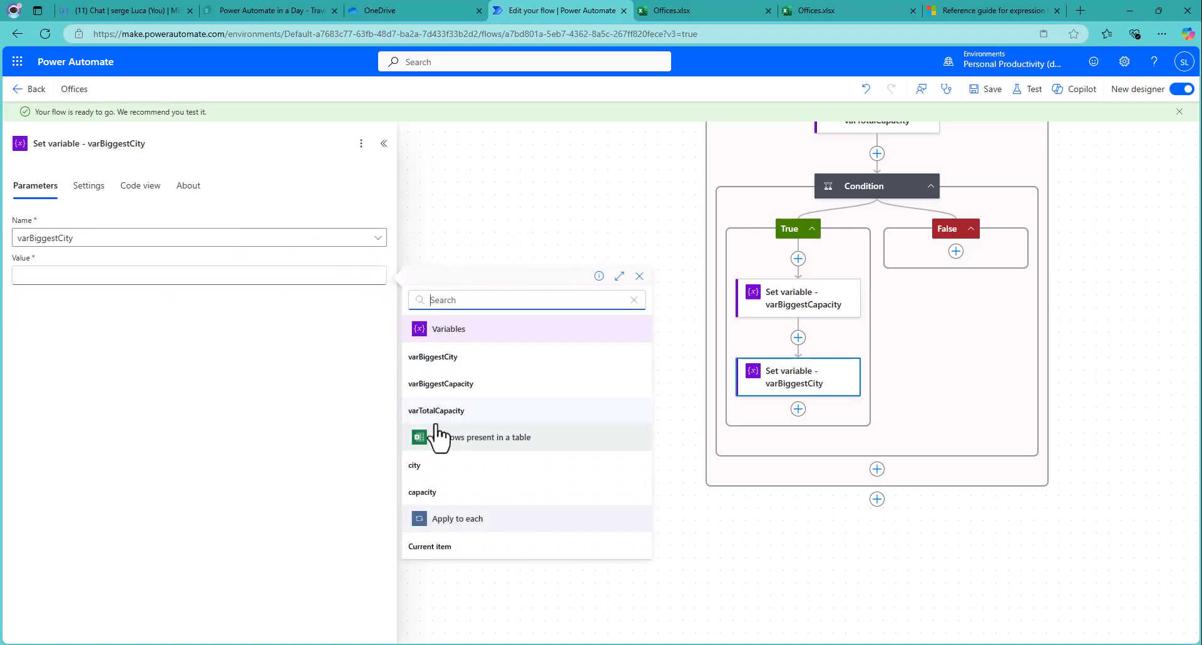
left_click(419, 471)
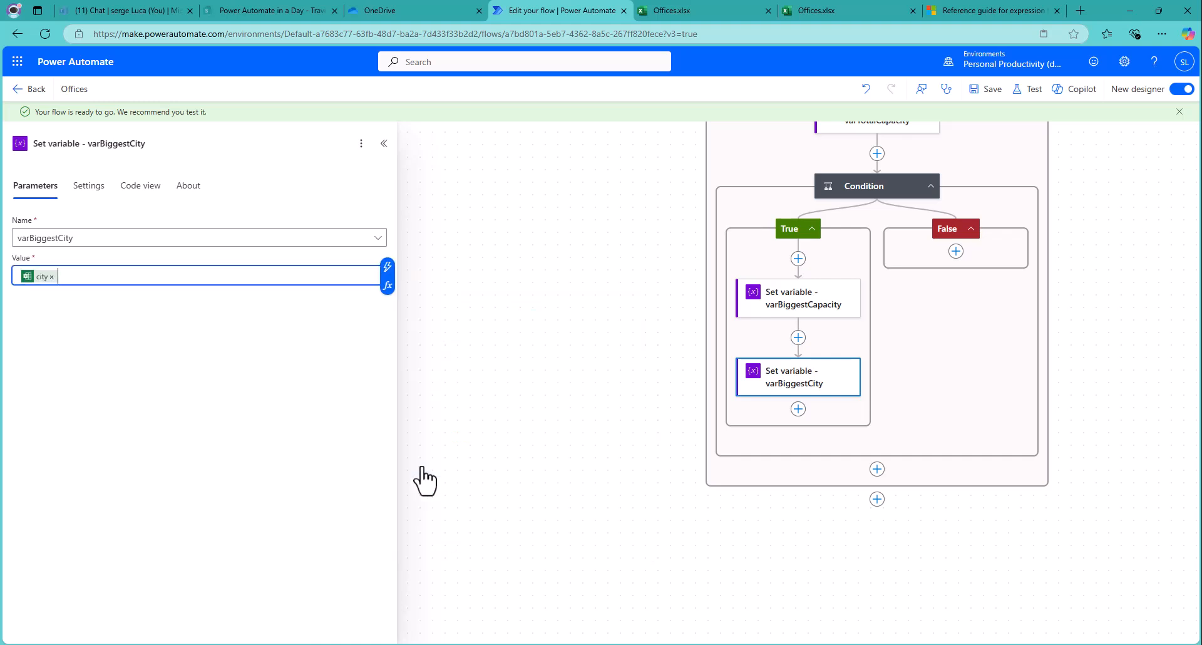
left_click(987, 93)
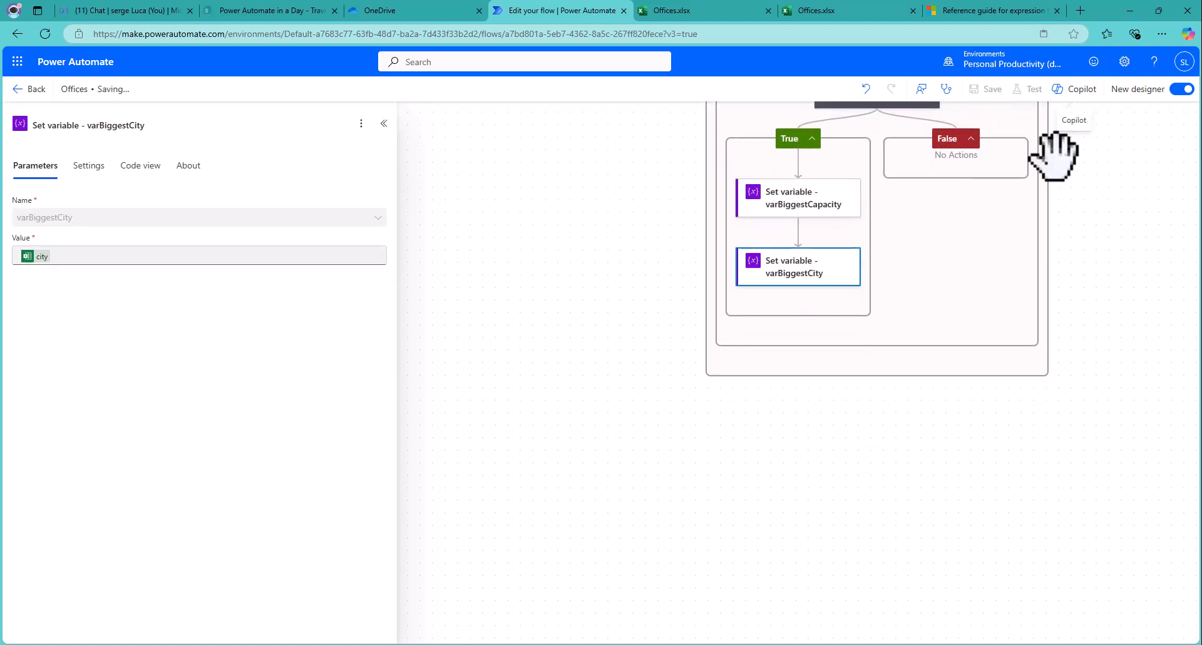
Step: Review the whole flow from the Recurrence trigger through the Apply to each loop to the Condition's True and False branches
scroll(1068, 198, "up", 1)
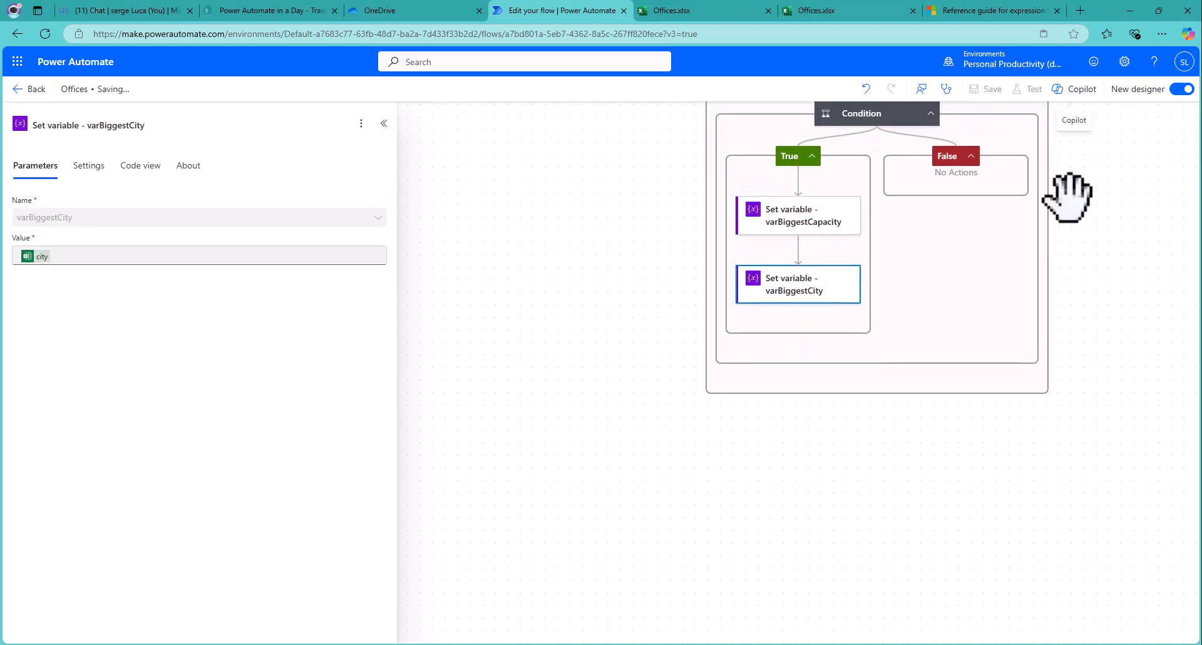
scroll(1068, 198, "up", 1)
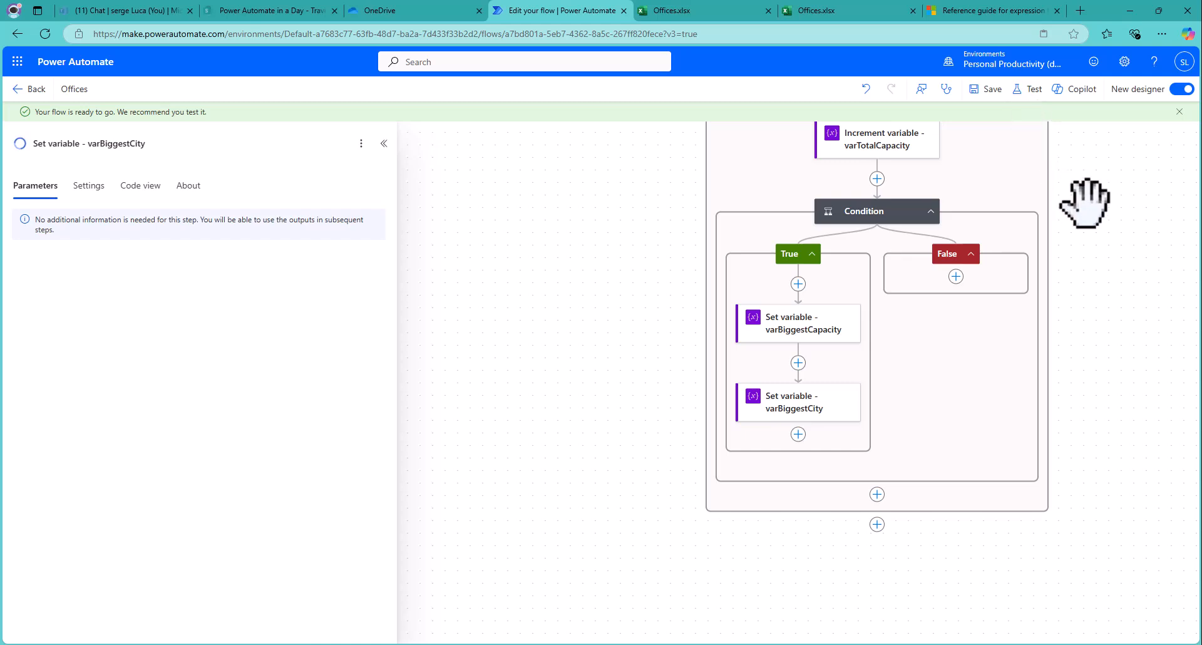
scroll(1086, 204, "up", 3)
scroll(1085, 203, "up", 1)
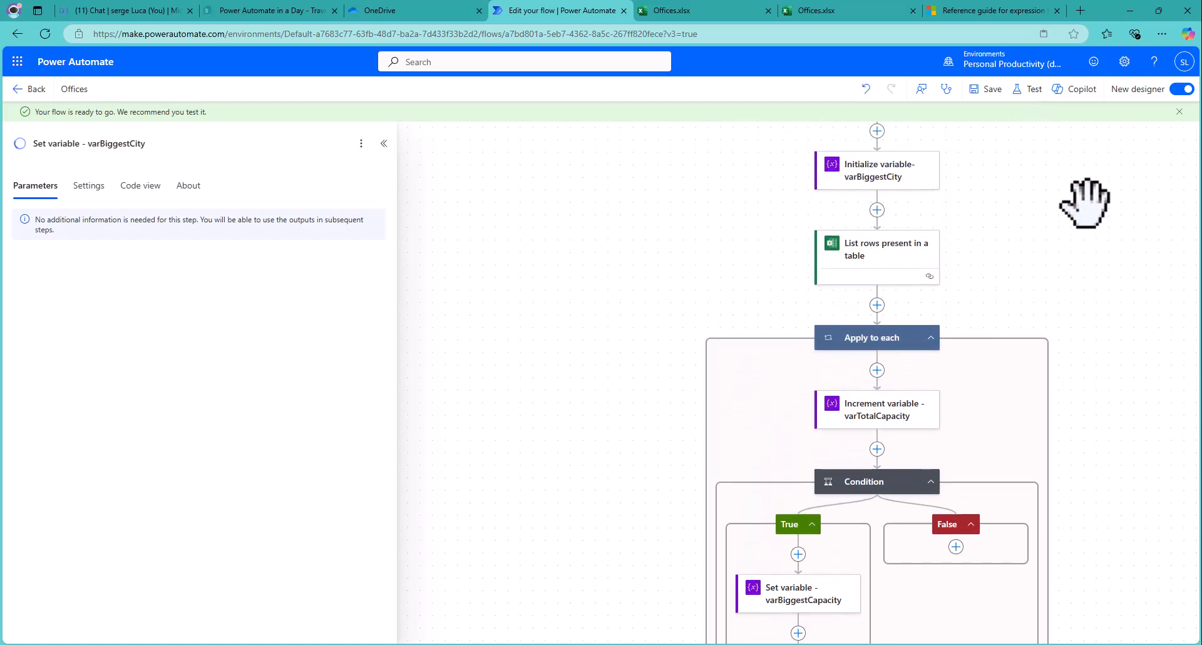
left_click(384, 143)
left_click(50, 568)
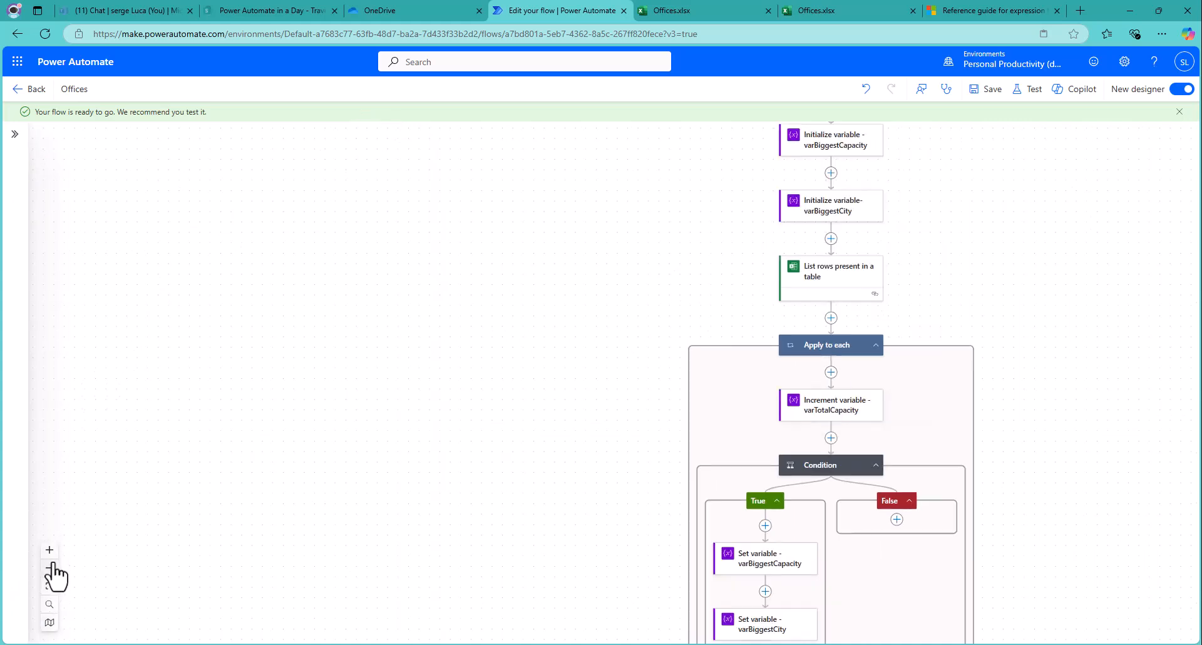
left_click(51, 568)
scroll(986, 329, "up", 1)
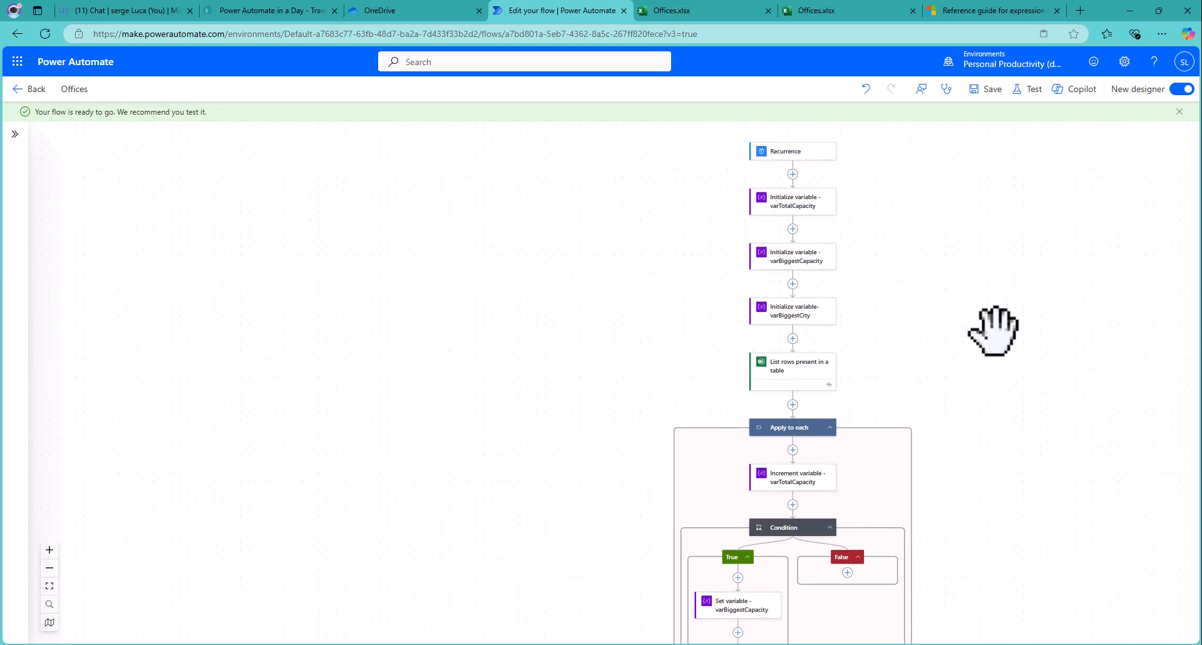
scroll(994, 331, "down", 1)
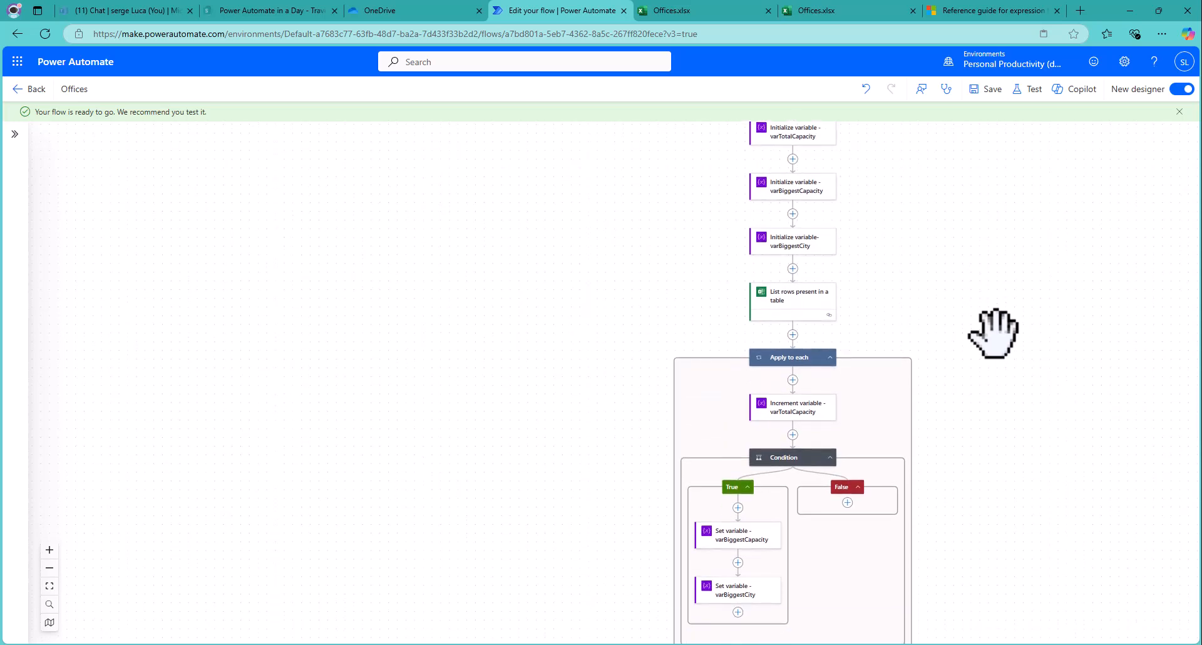
scroll(994, 332, "down", 1)
scroll(994, 332, "up", 2)
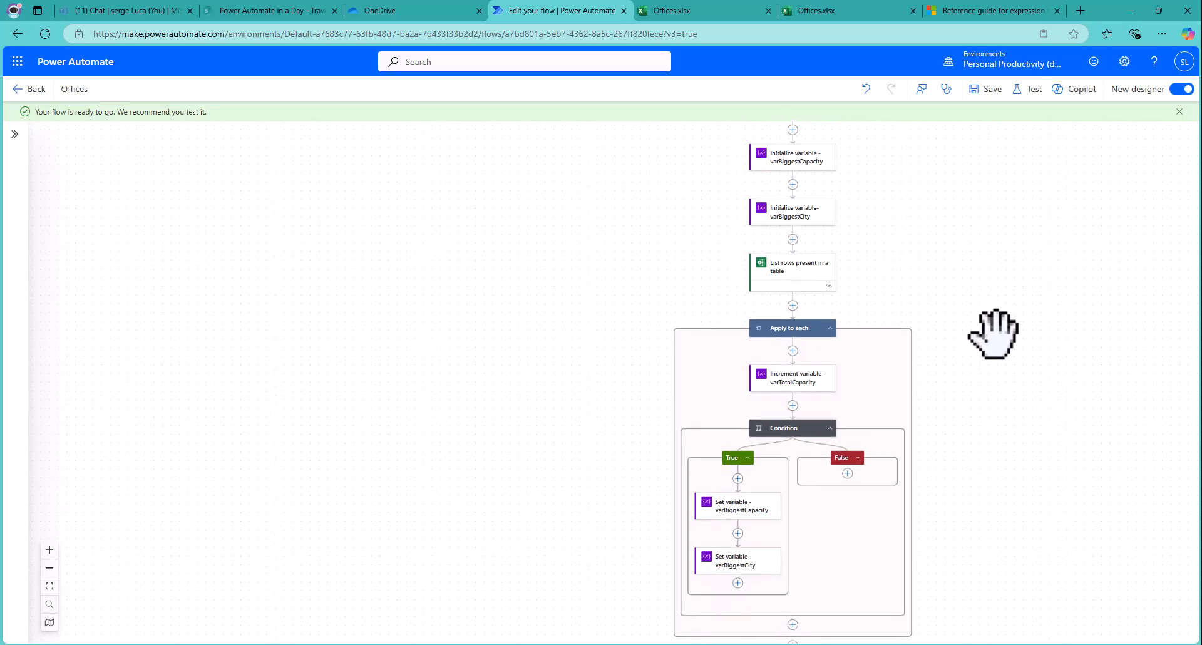
left_click(49, 550)
left_click(50, 550)
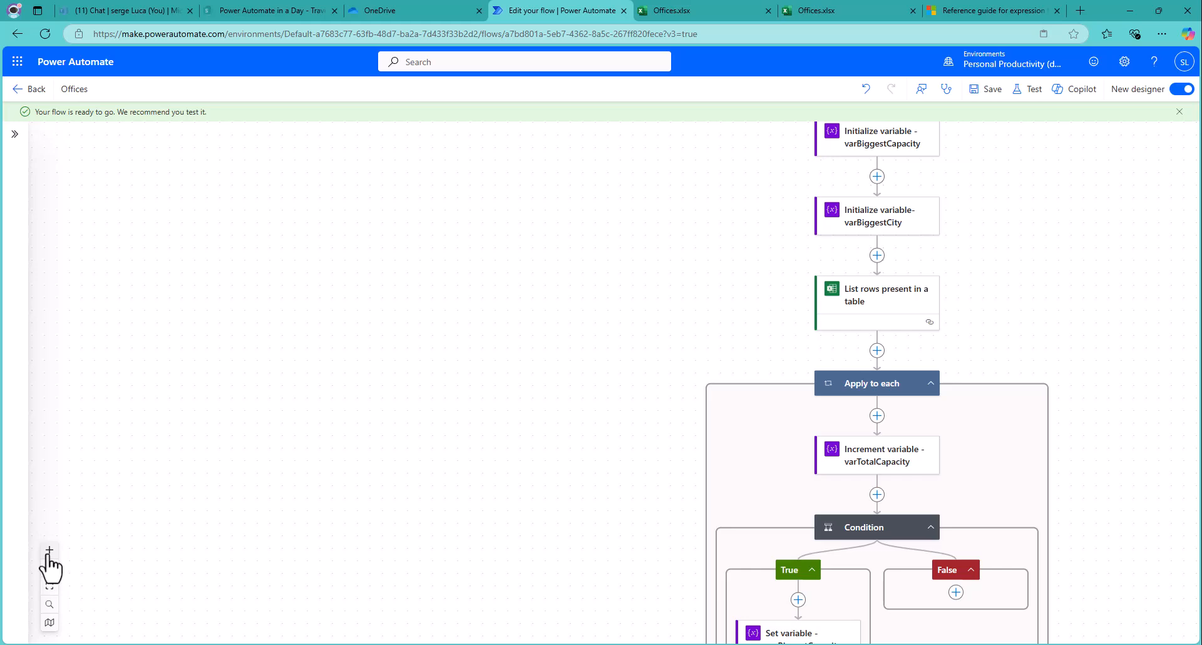
Step: Run a manual test of the Offices flow and dismiss the run confirmation
left_click(1027, 89)
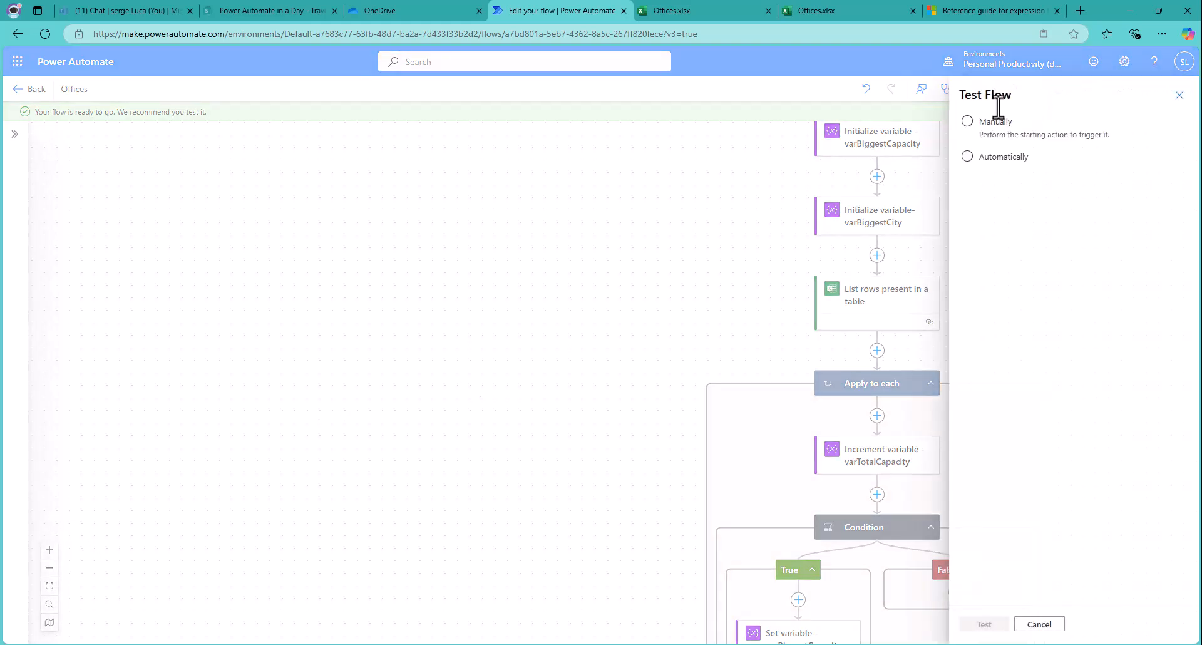
left_click(971, 124)
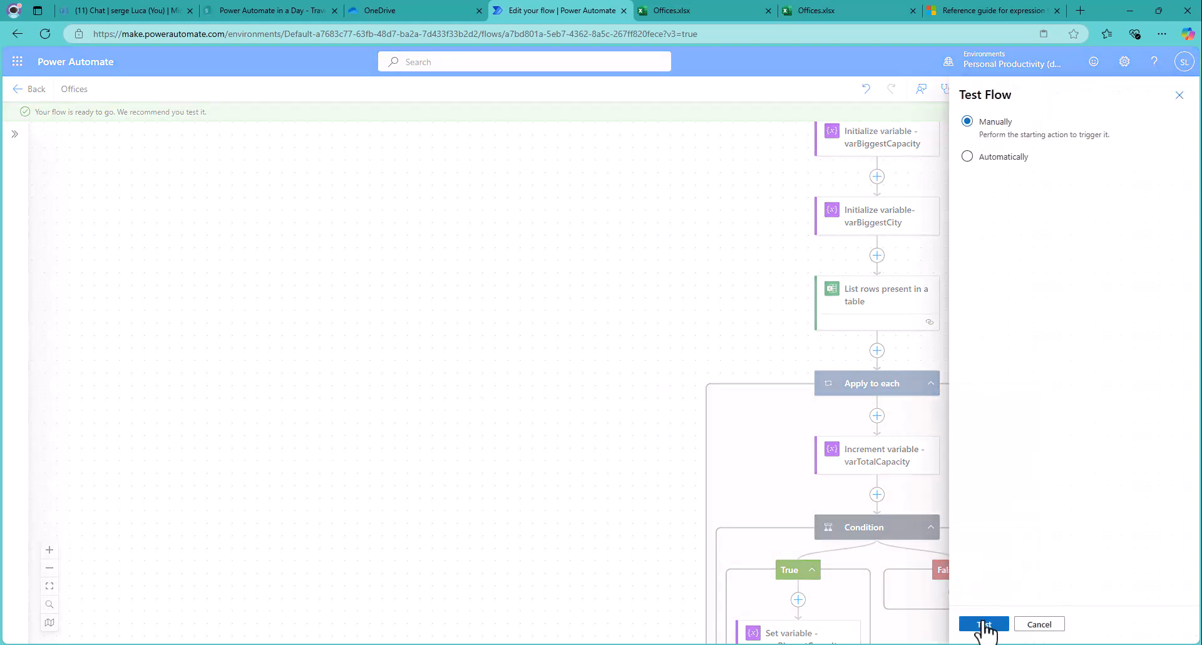
left_click(985, 625)
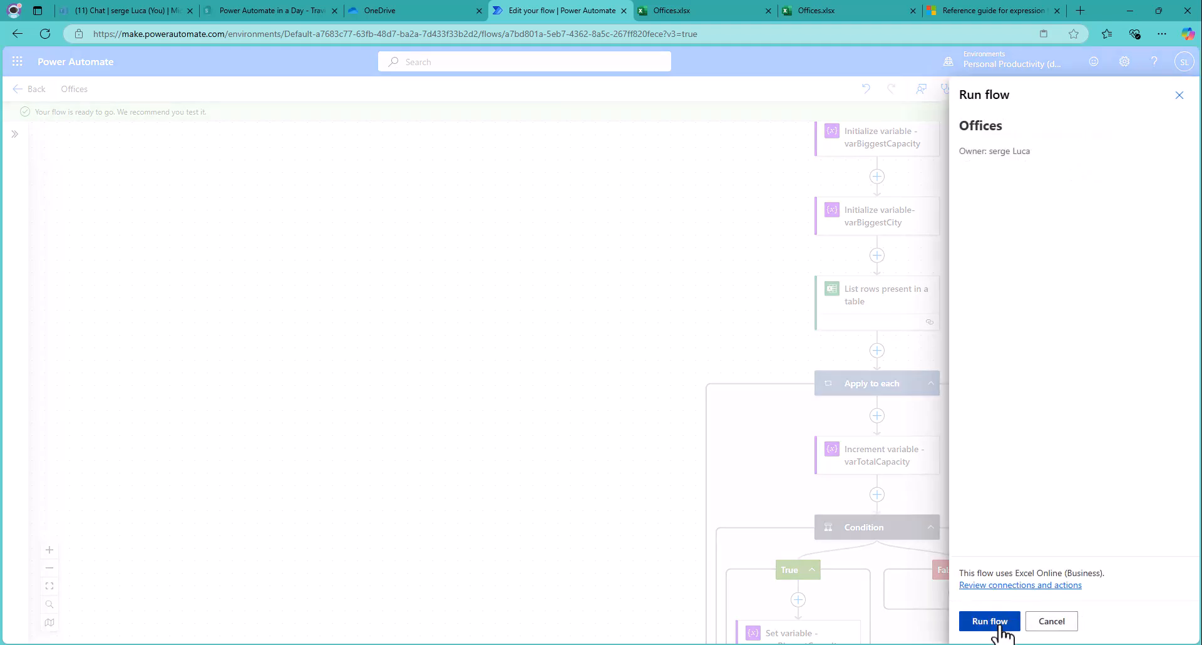
left_click(996, 627)
left_click(995, 623)
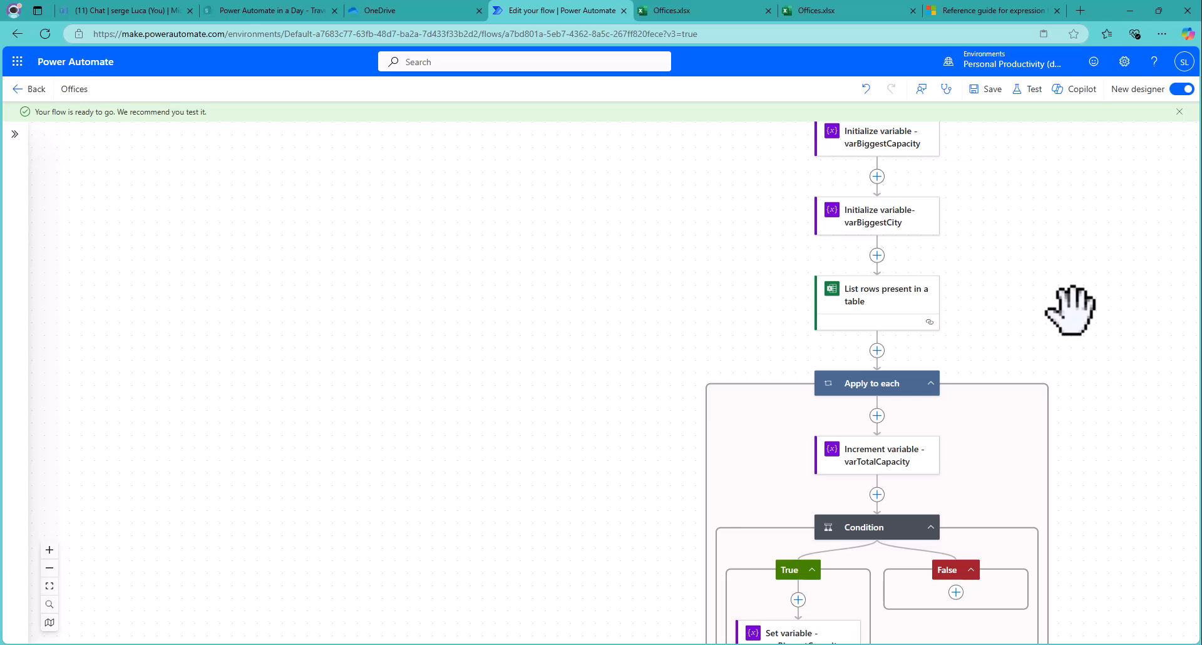
Step: Test the Offices flow manually a second time and close the run dialog
scroll(1071, 310, "down", 2)
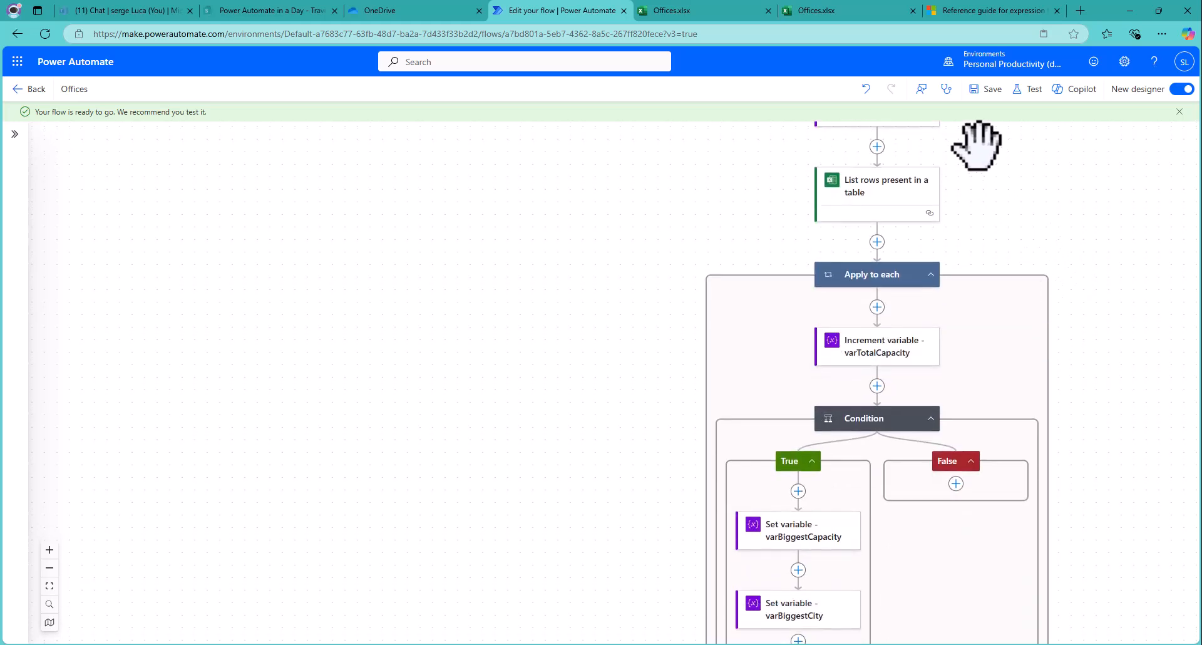
left_click(1030, 88)
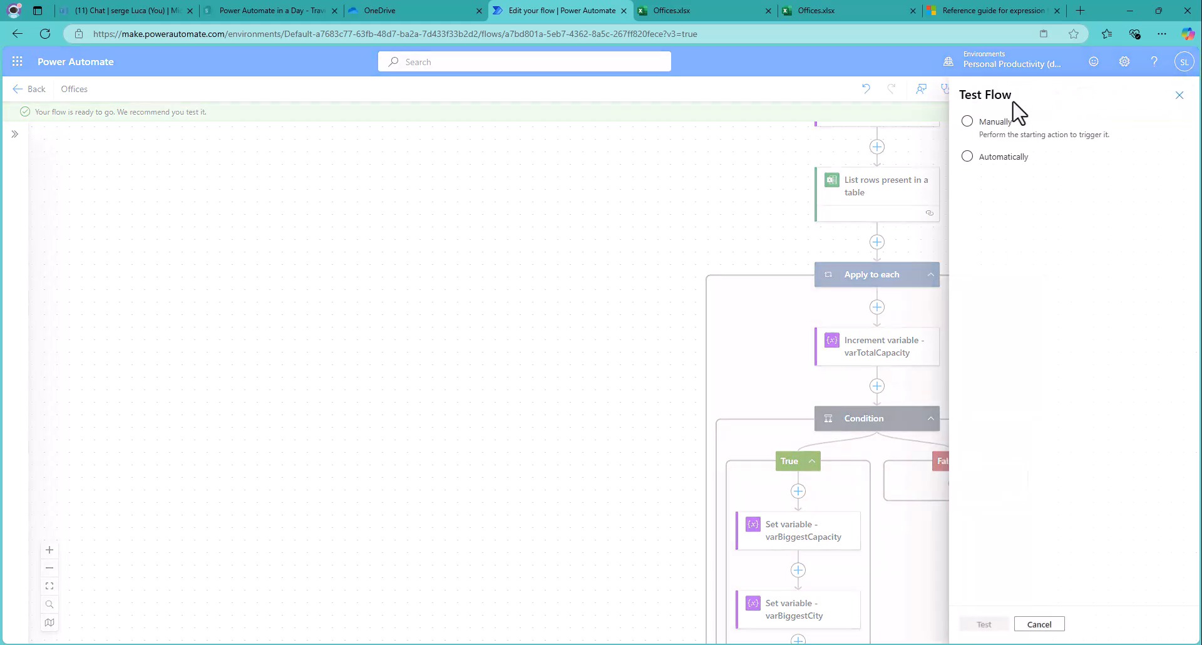
left_click(968, 122)
left_click(983, 625)
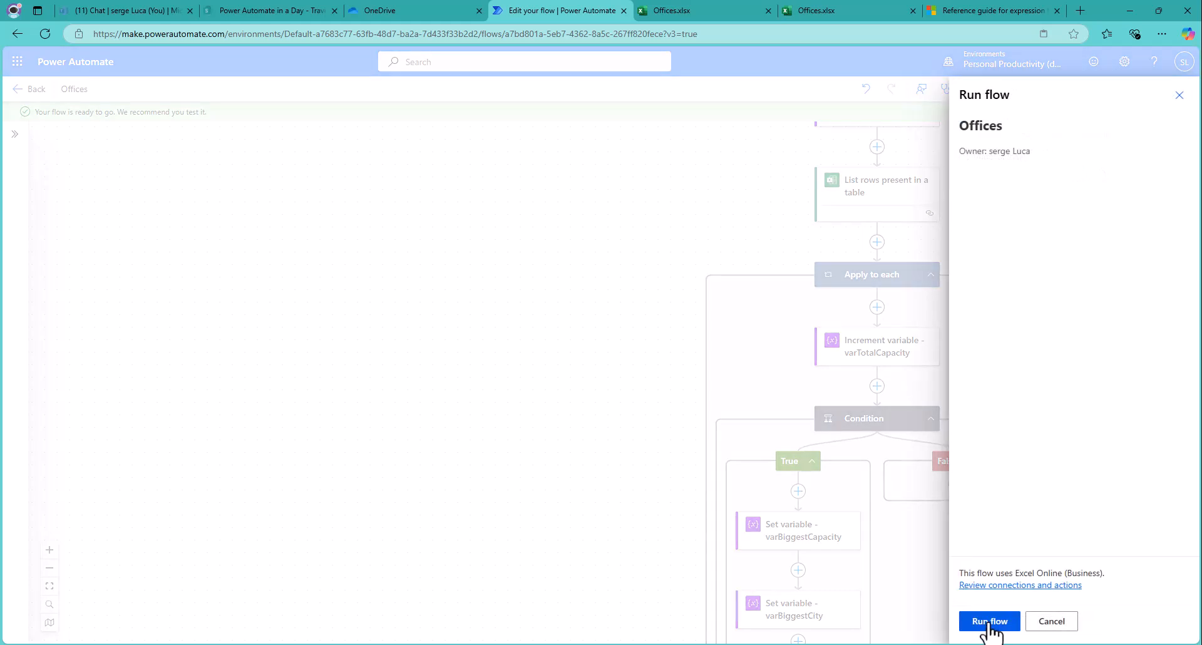
left_click(990, 623)
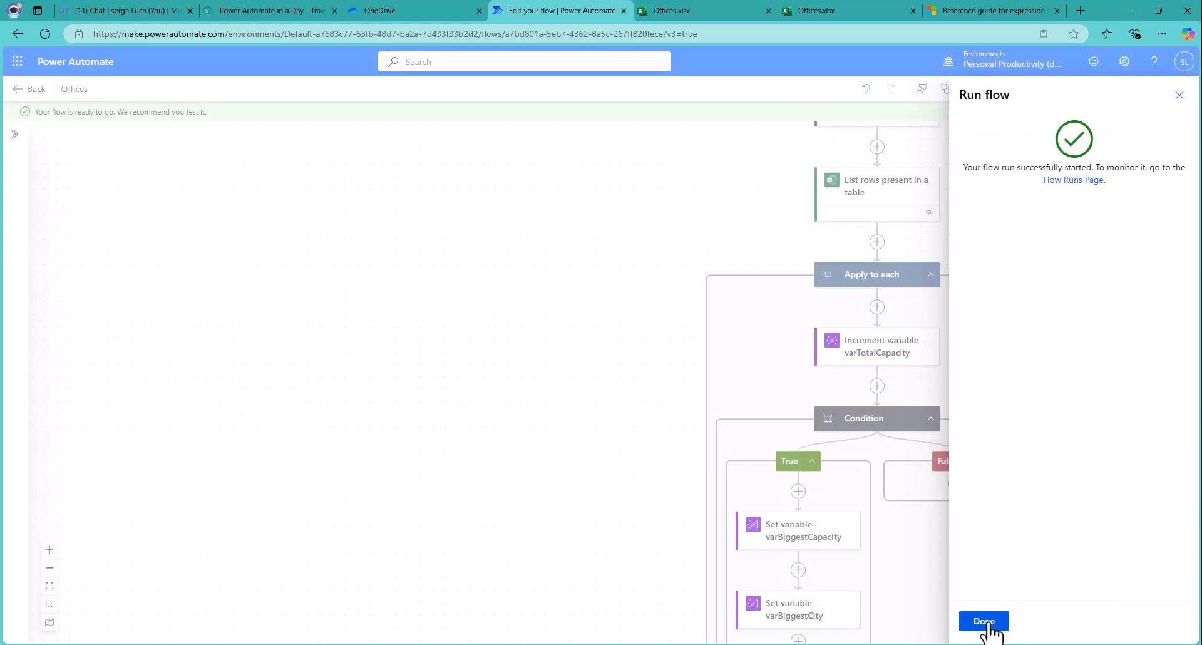
left_click(986, 622)
Step: Close Copilot and examine the run results of each action, including the Apply to each loop and its Condition
scroll(1068, 293, "down", 2)
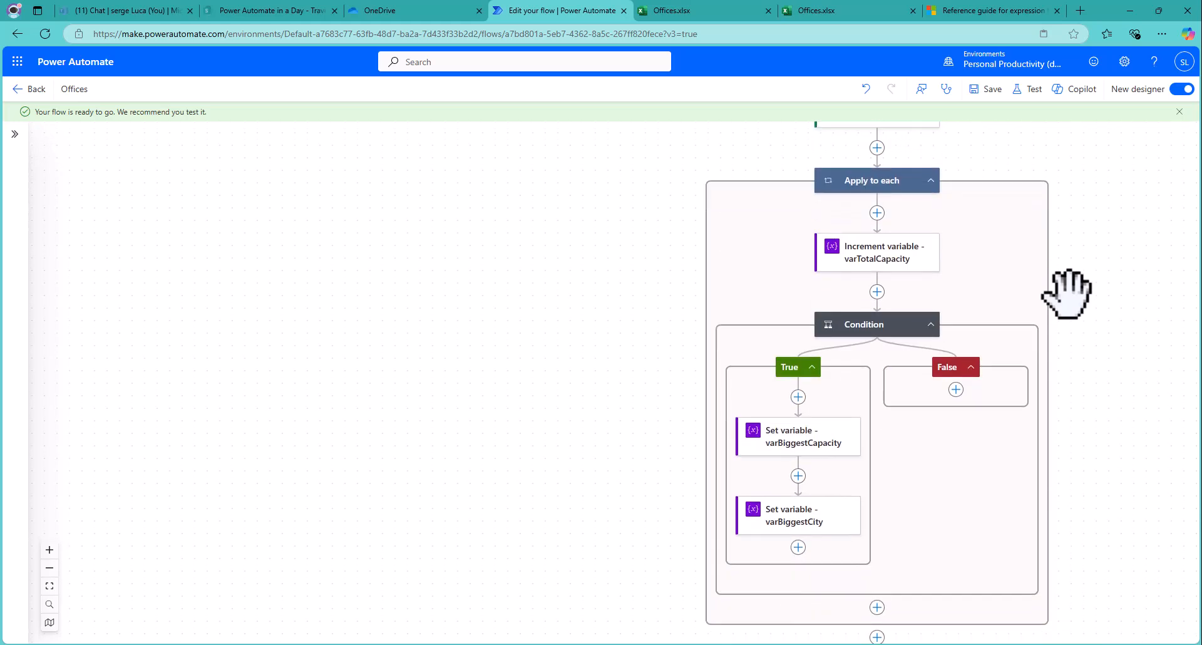
scroll(1068, 293, "up", 10)
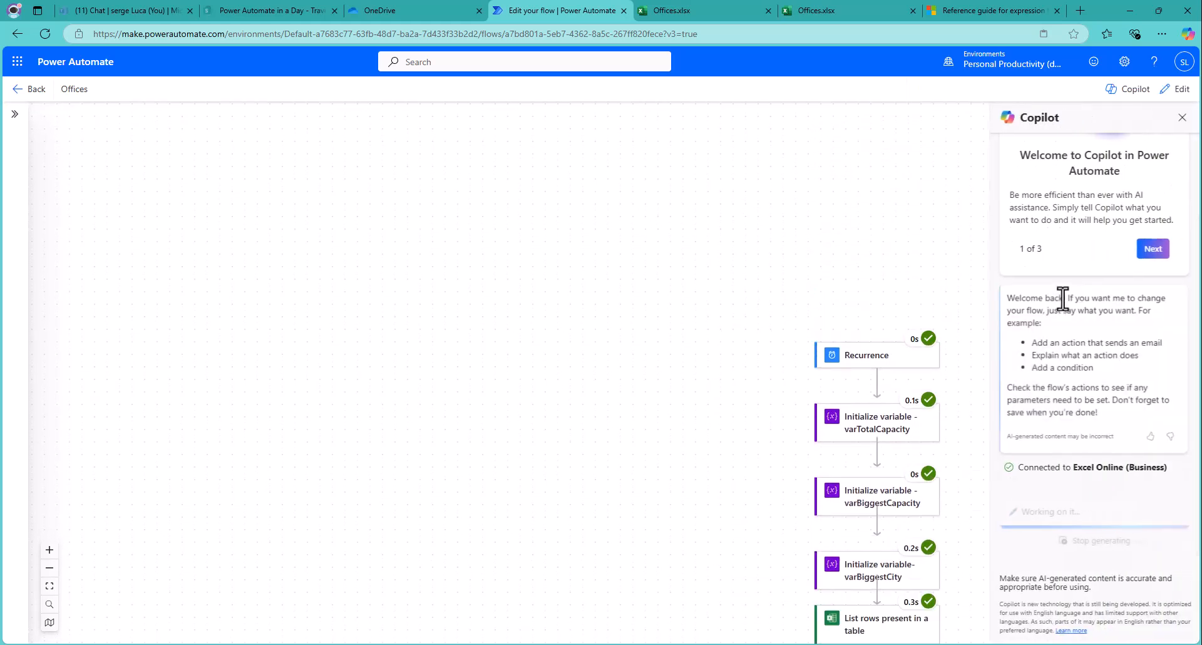
left_click(1182, 117)
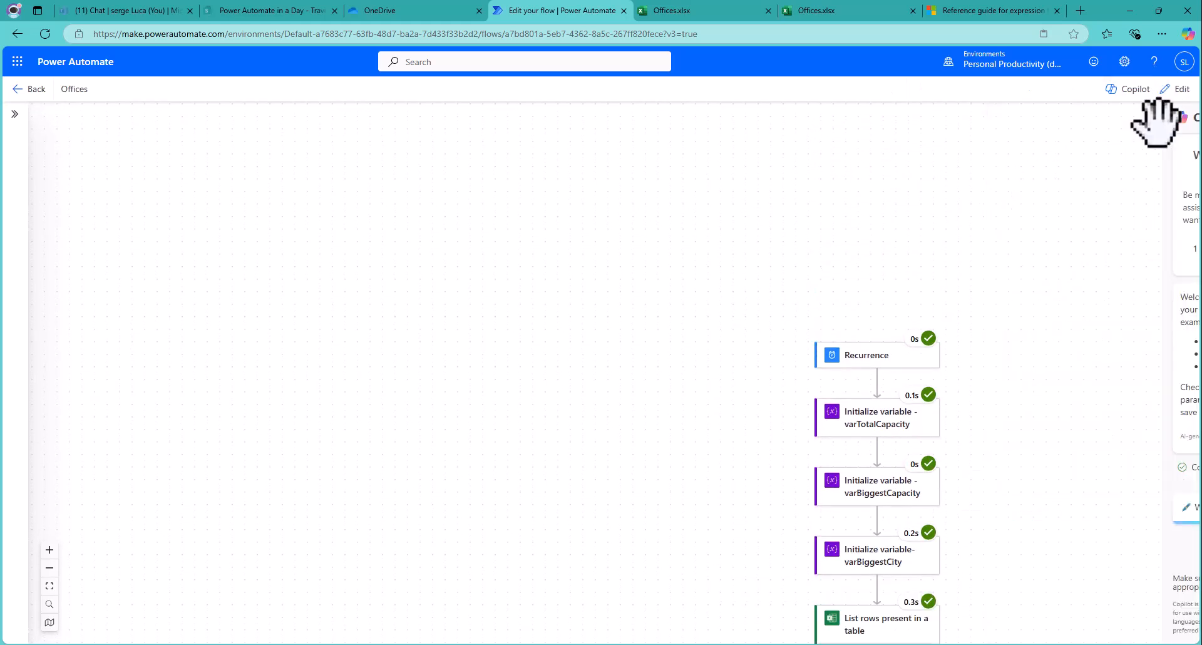
scroll(1006, 276, "down", 2)
scroll(1008, 285, "down", 5)
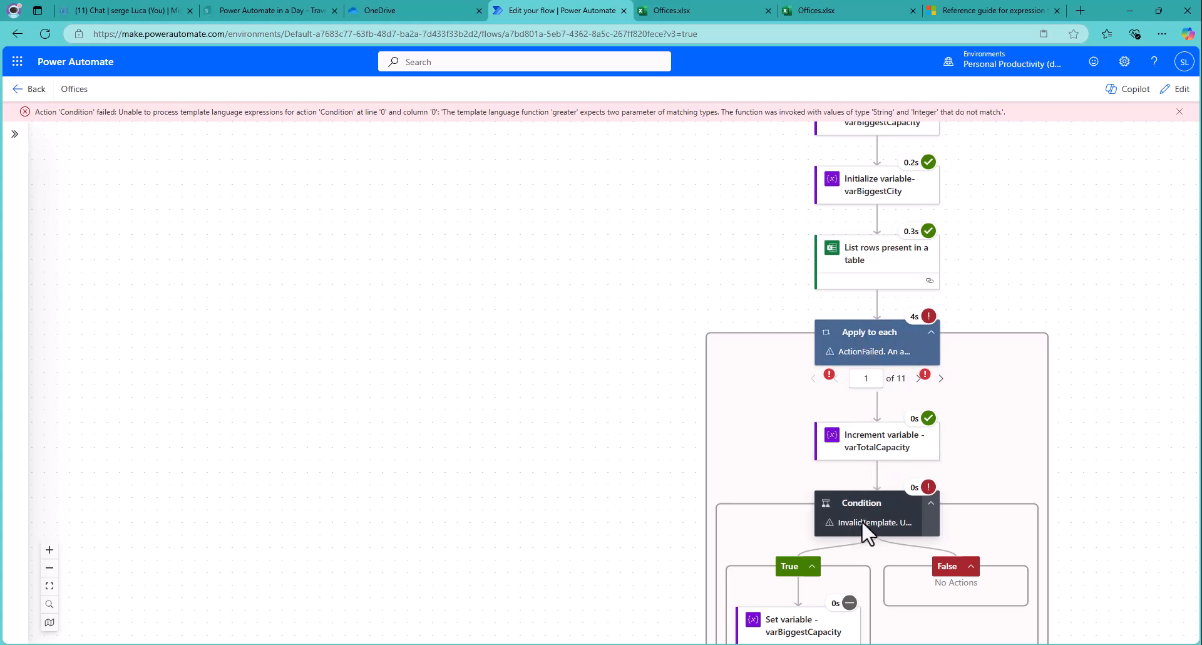
scroll(867, 510, "down", 2)
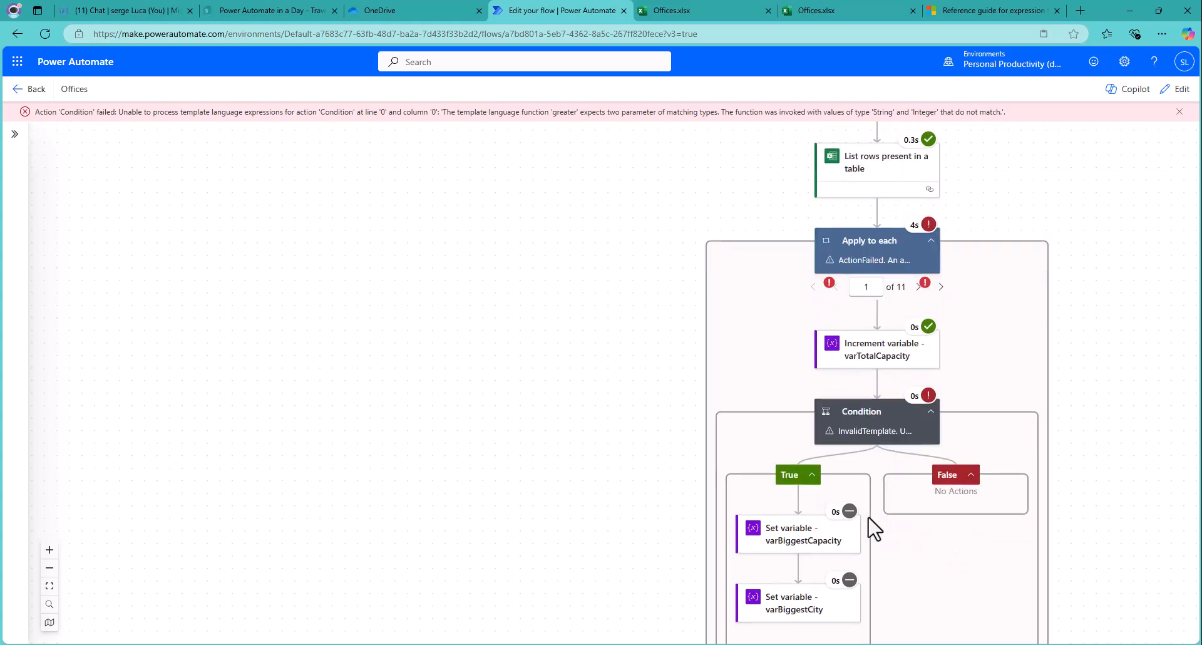
Step: Return to editing the flow and remove the capacity token from the Condition's first value, opening the expression editor for it
left_click(1163, 94)
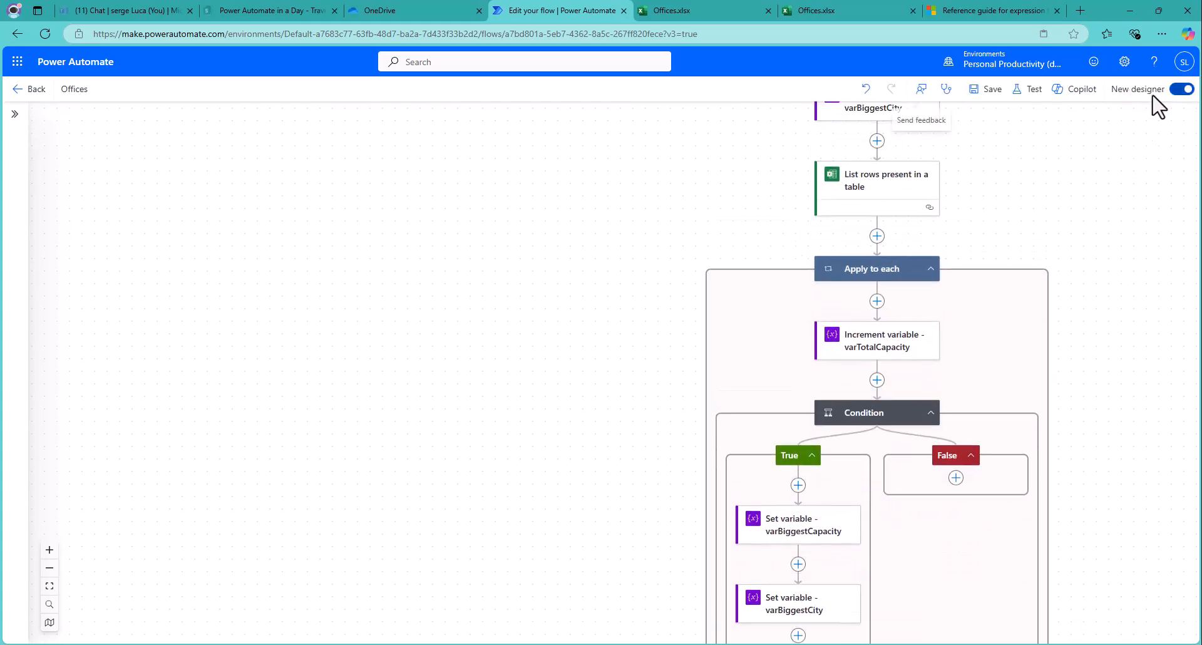
left_click(877, 412)
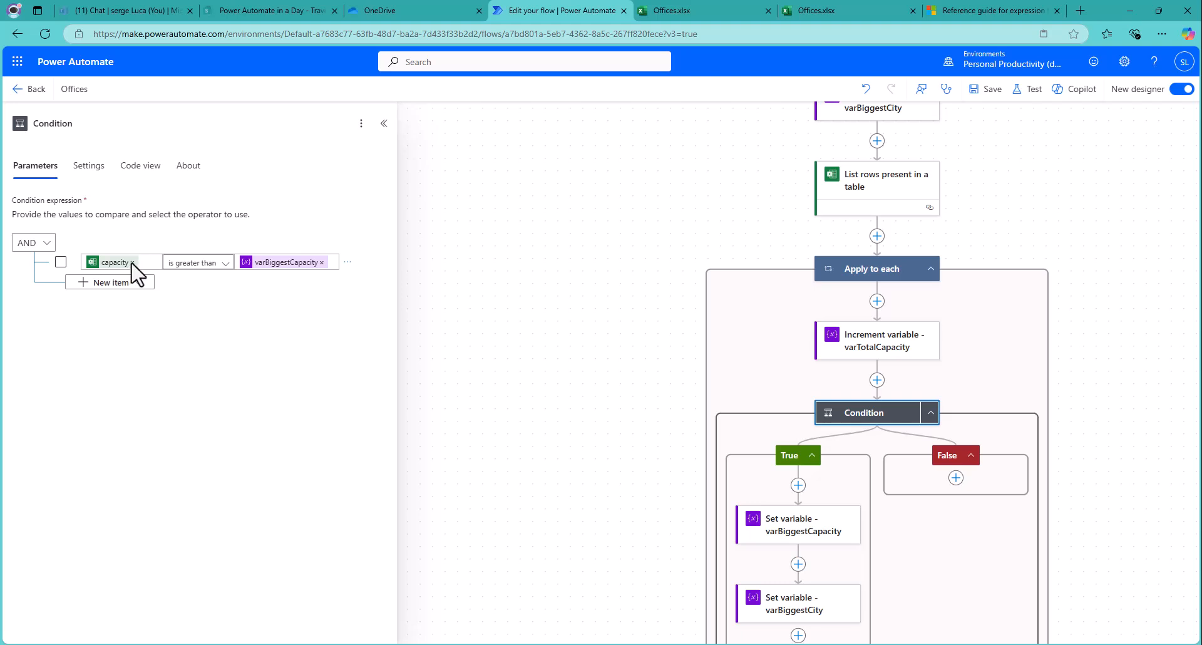
left_click(132, 263)
left_click(74, 273)
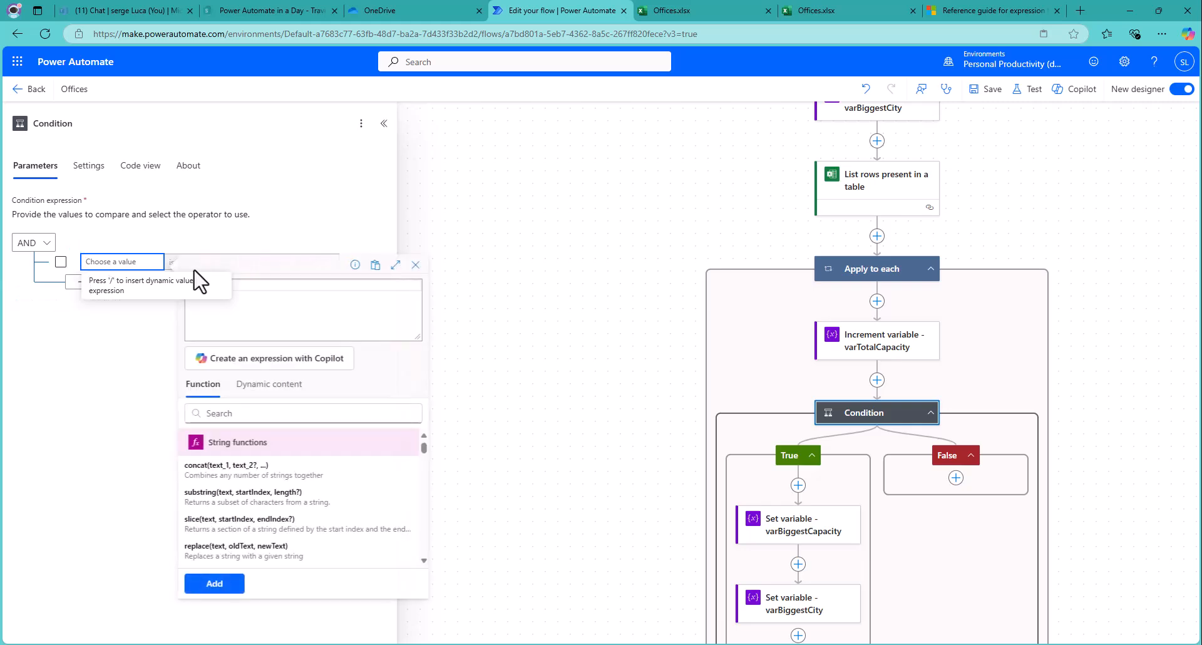
left_click(270, 384)
scroll(264, 555, "down", 3)
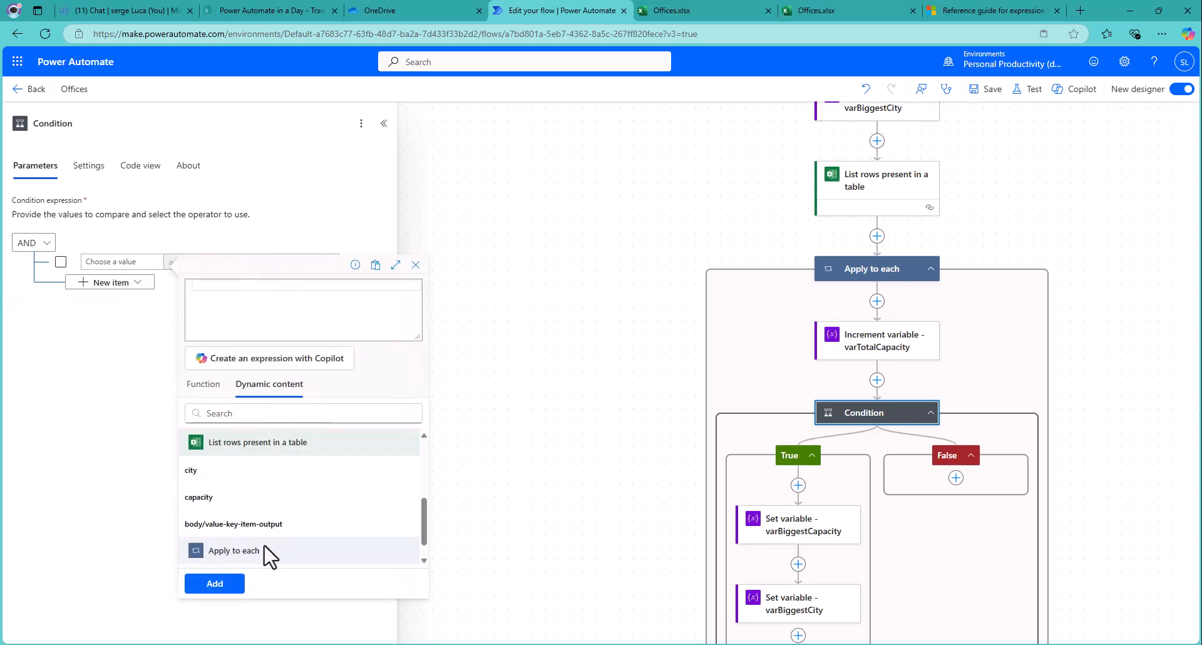
left_click(219, 499)
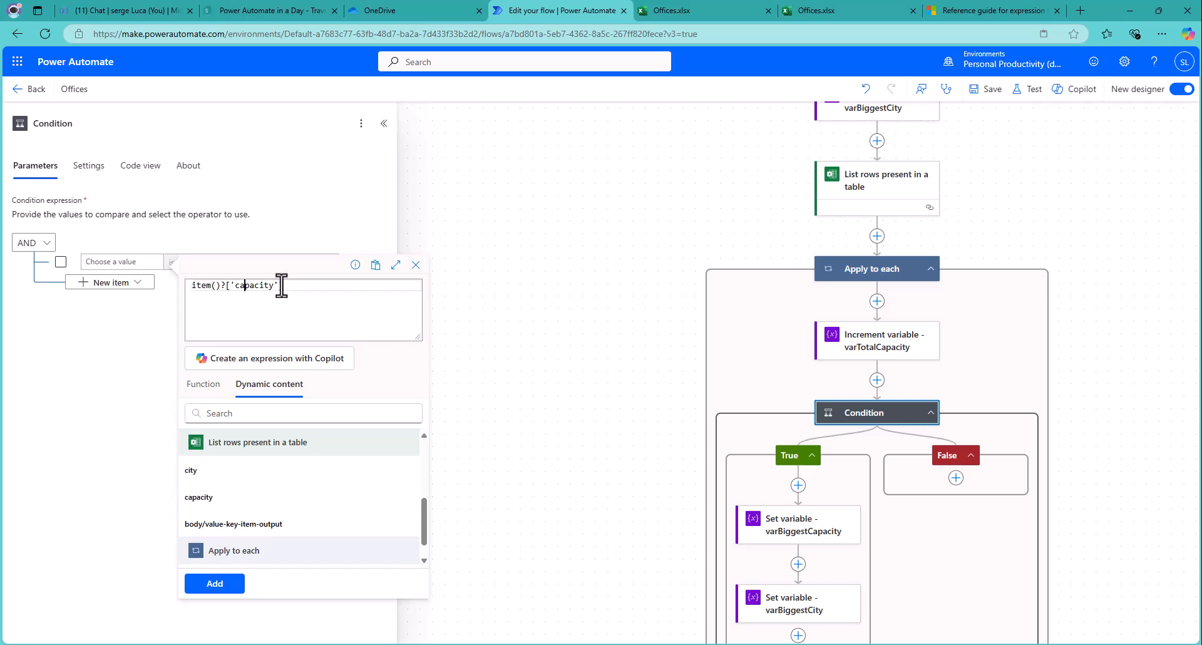
type("int(")
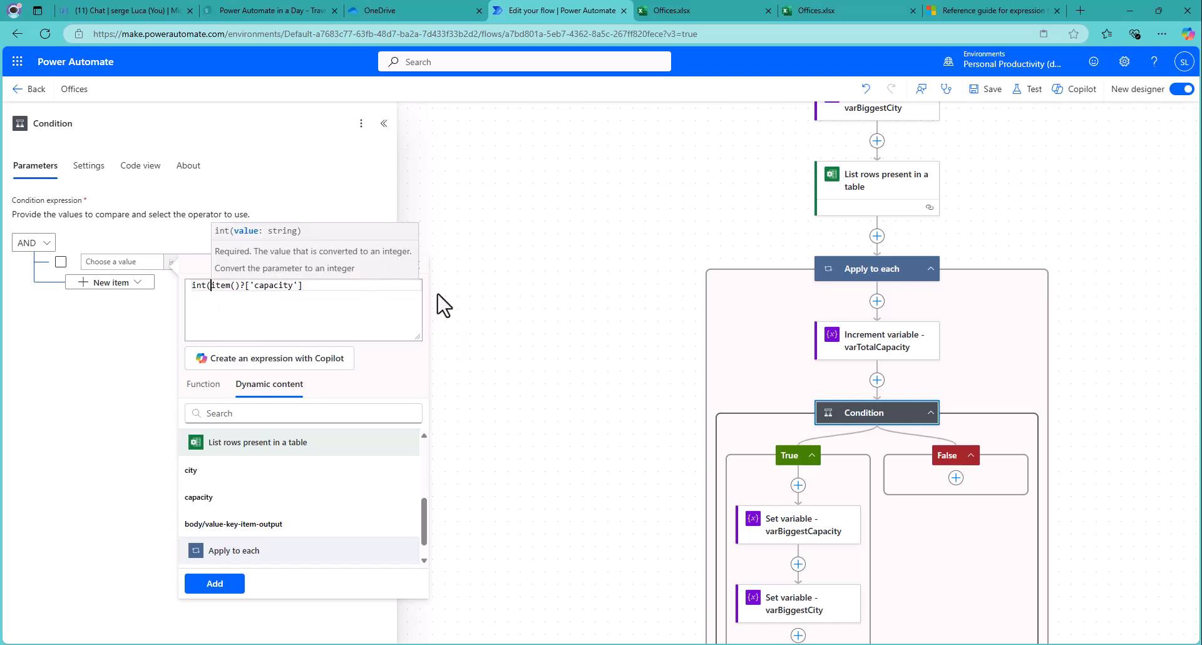
left_click(339, 287)
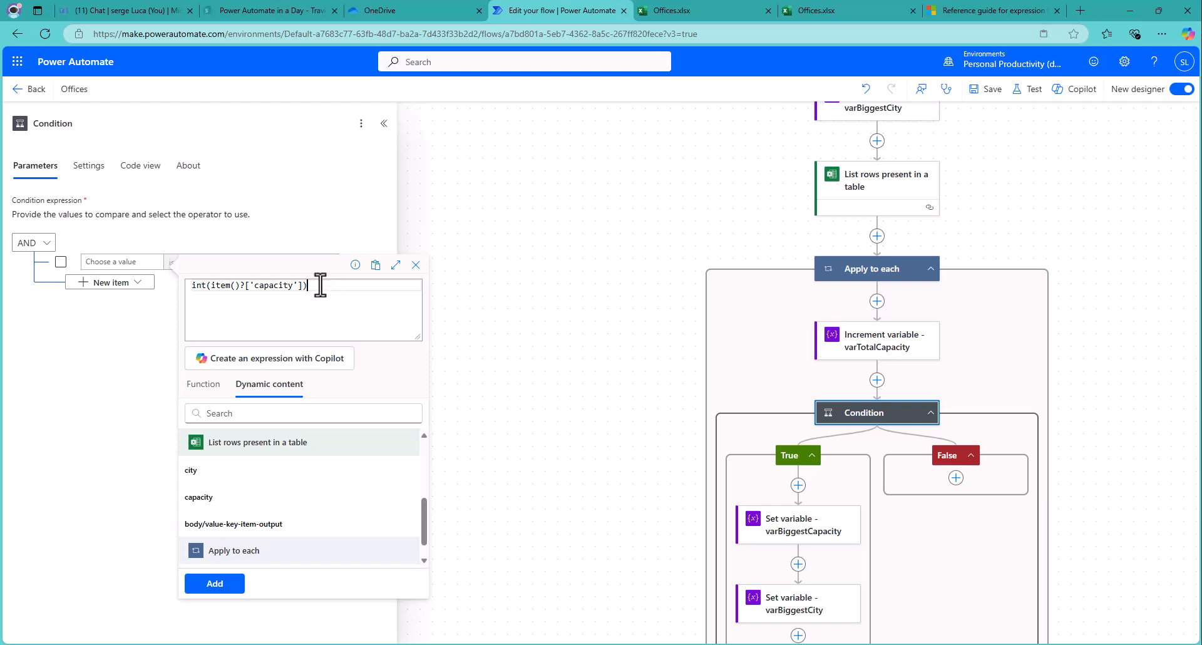
left_click_drag(320, 285, 177, 277)
key("ctrl+x")
Step: Set the Condition's first value to an expression using the int conversion function around the dynamic capacity column
left_click(205, 385)
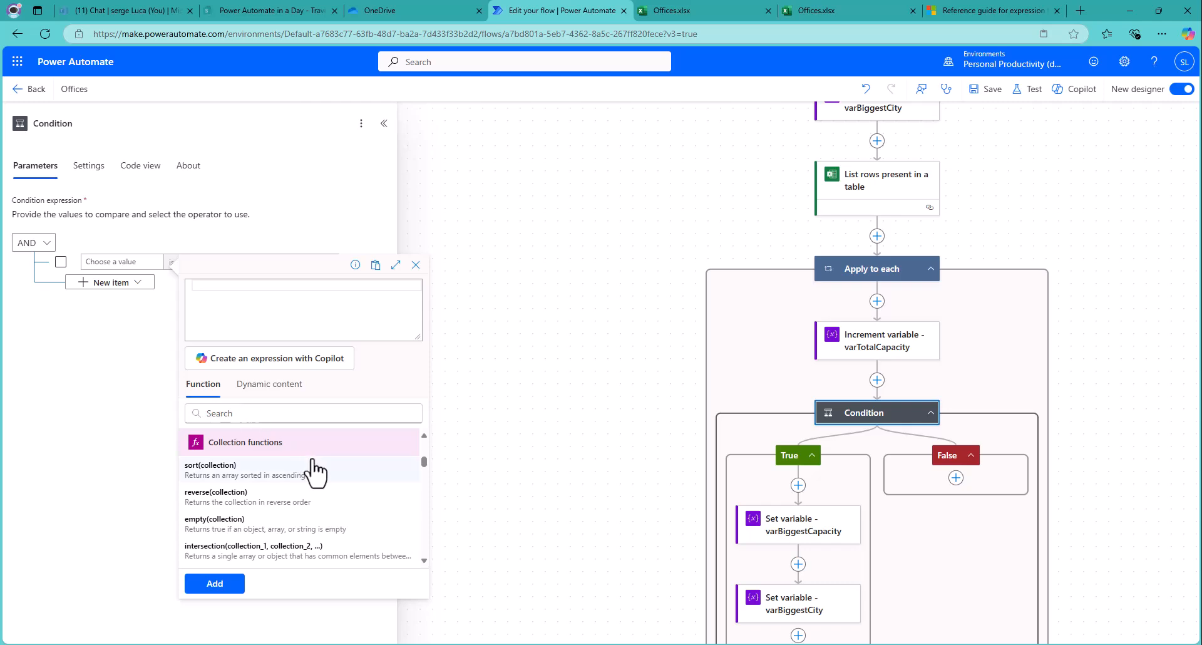
scroll(424, 467, "up", 3)
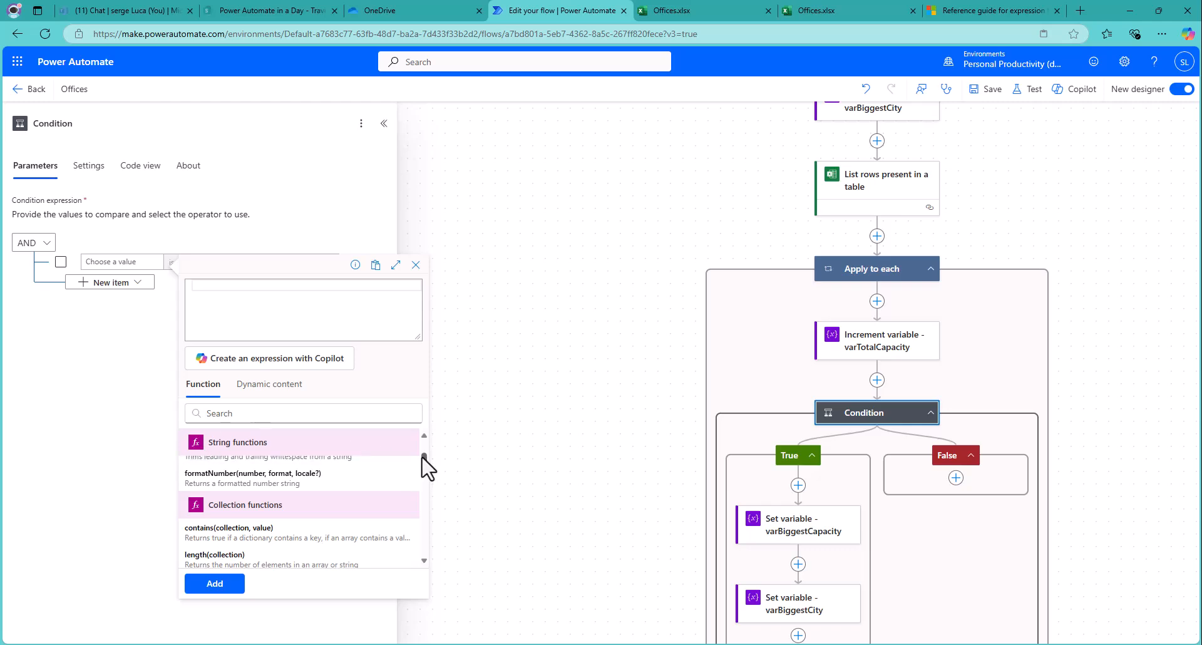
left_click_drag(422, 457, 422, 479)
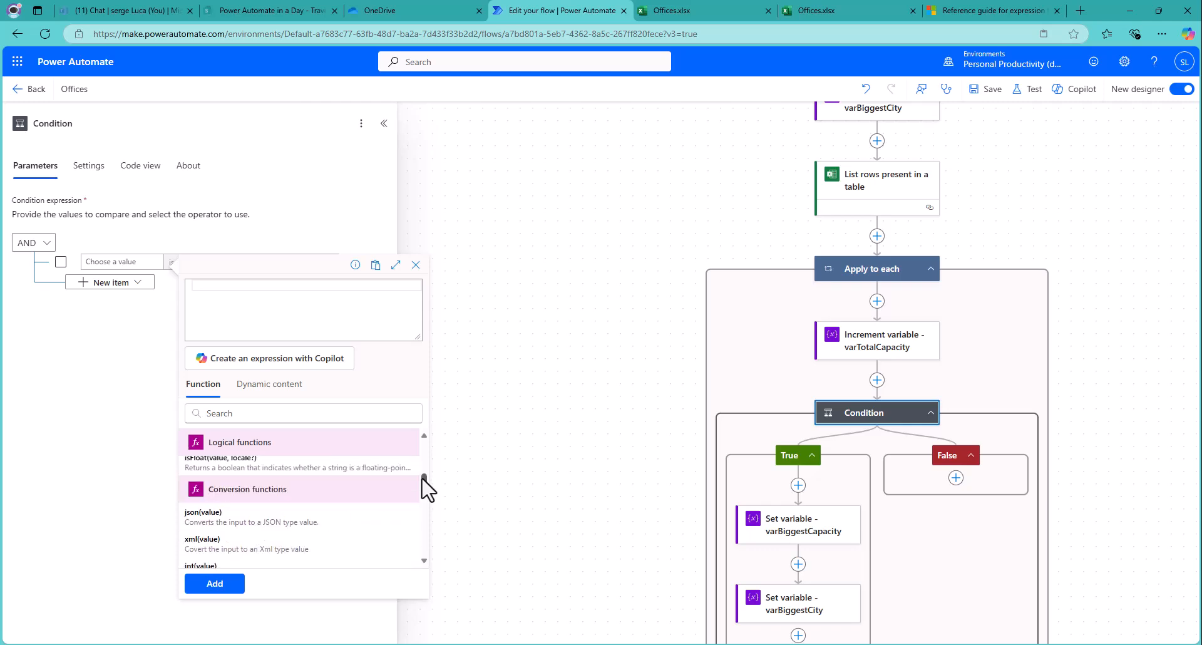
scroll(322, 526, "down", 2)
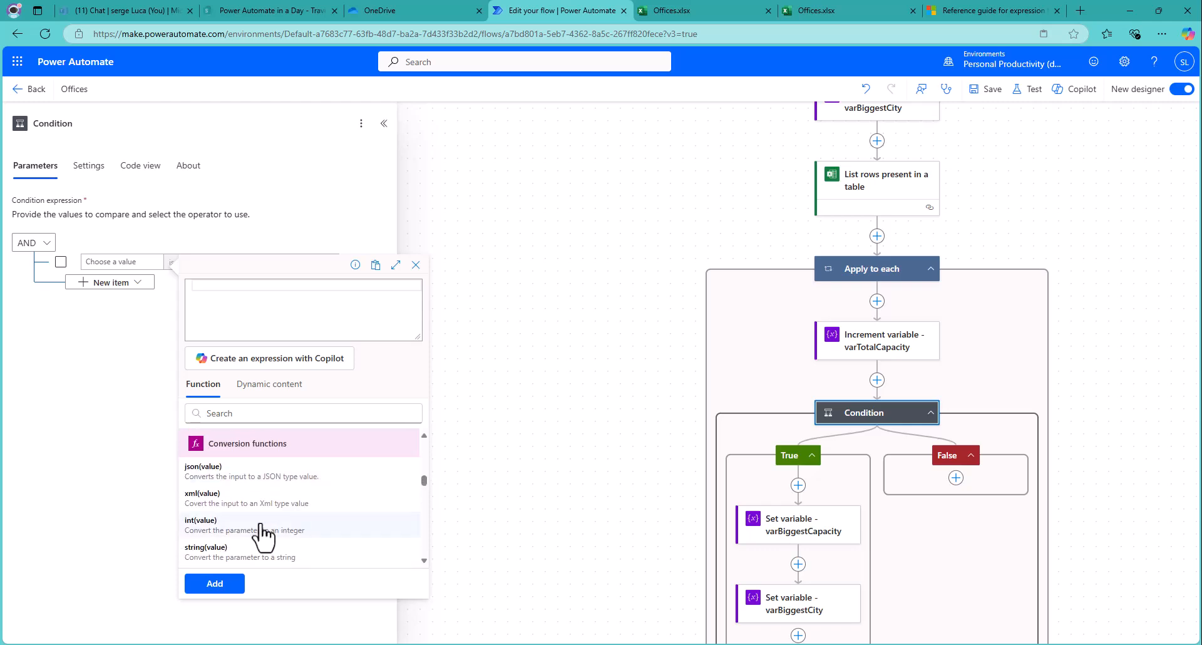
left_click(213, 525)
left_click(276, 385)
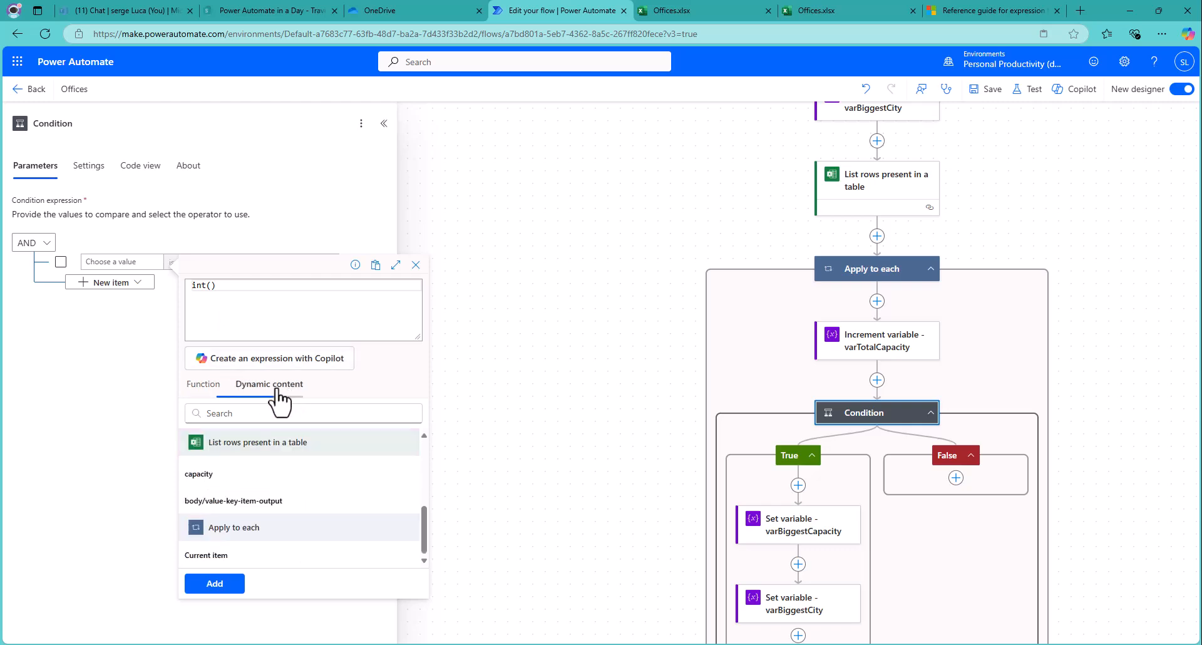
left_click(218, 479)
left_click(219, 585)
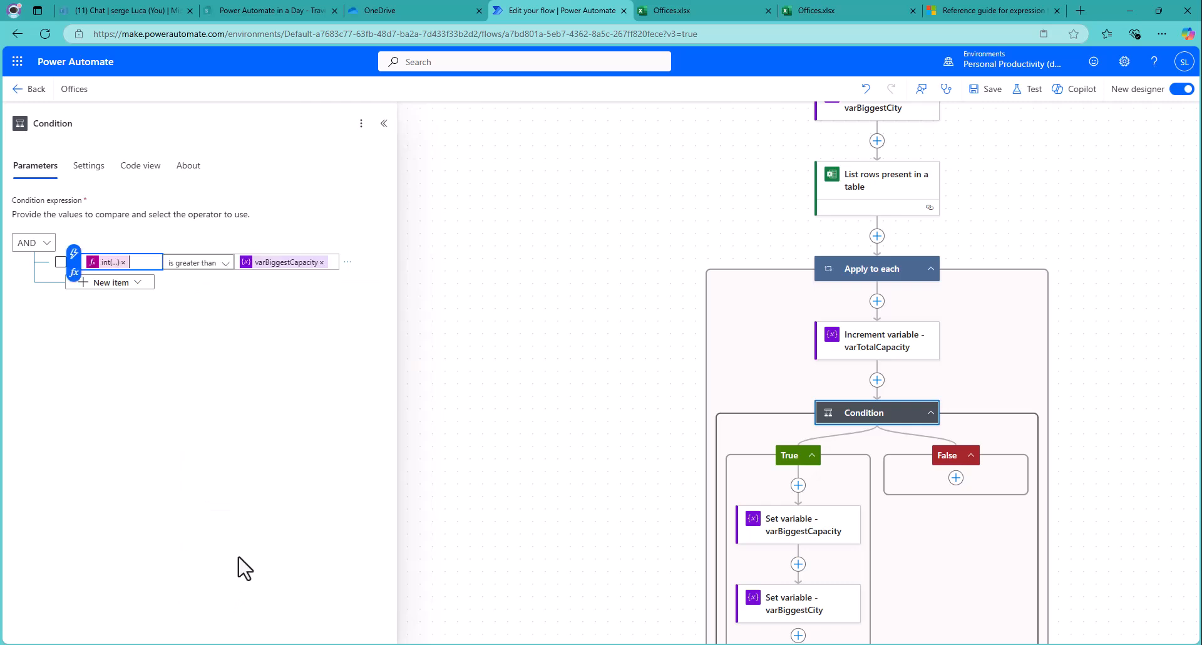
Step: Save the Offices flow with its int-based Condition and run a manual test
left_click(1032, 91)
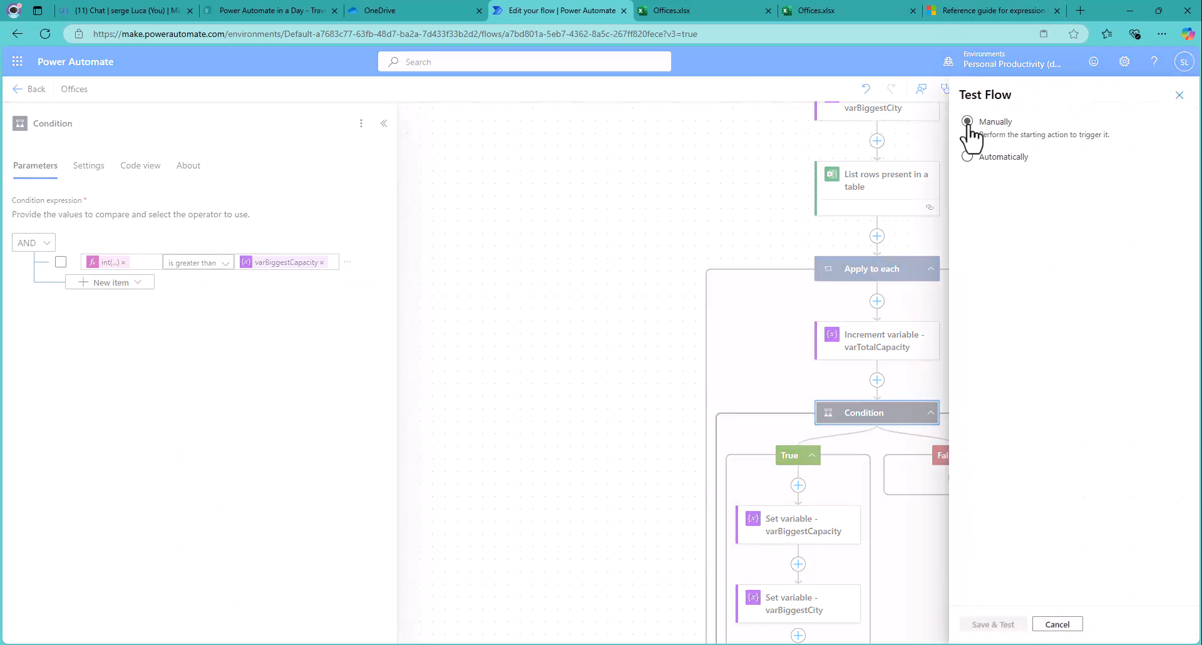
left_click(968, 122)
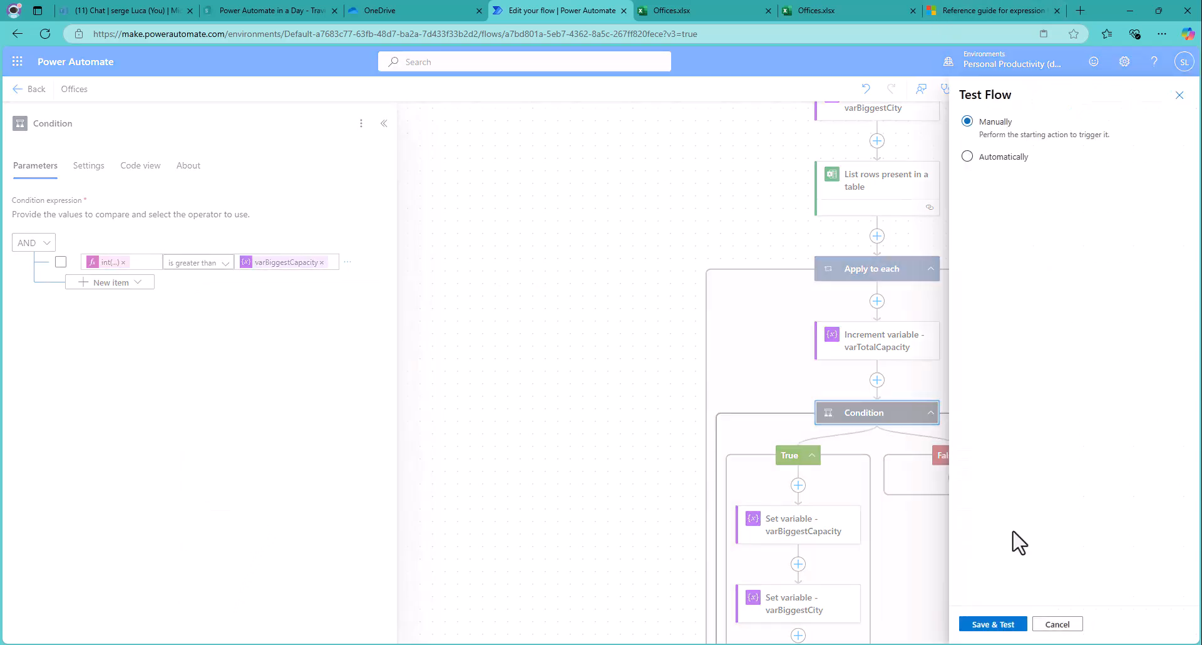
left_click(1002, 624)
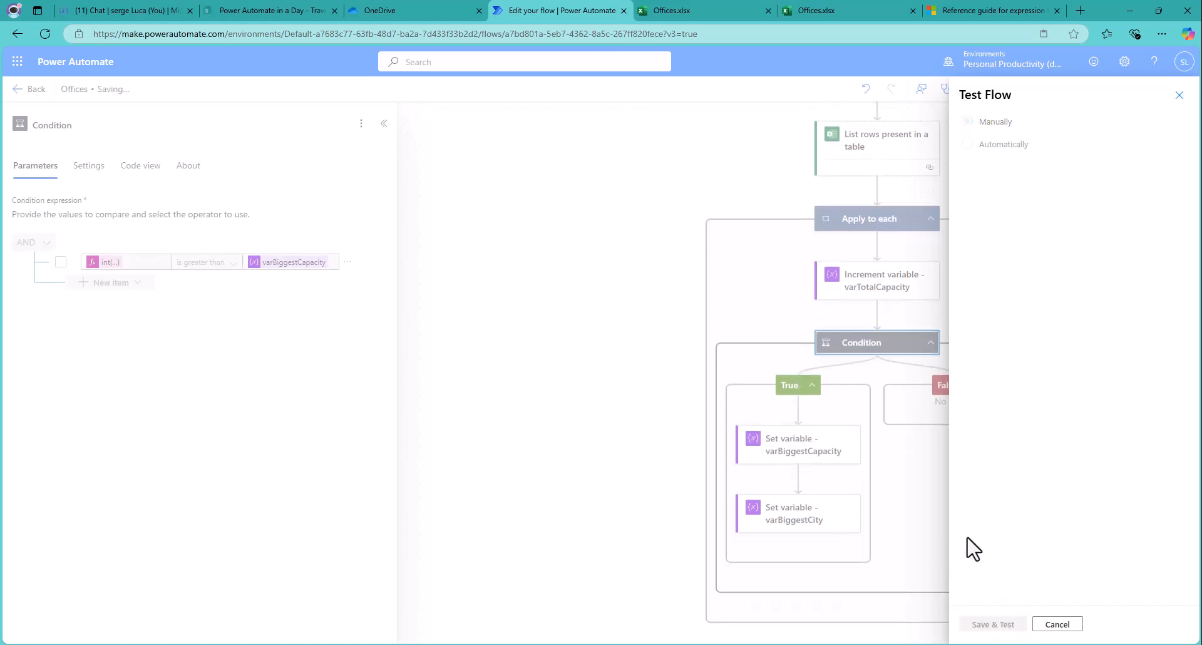
left_click(991, 621)
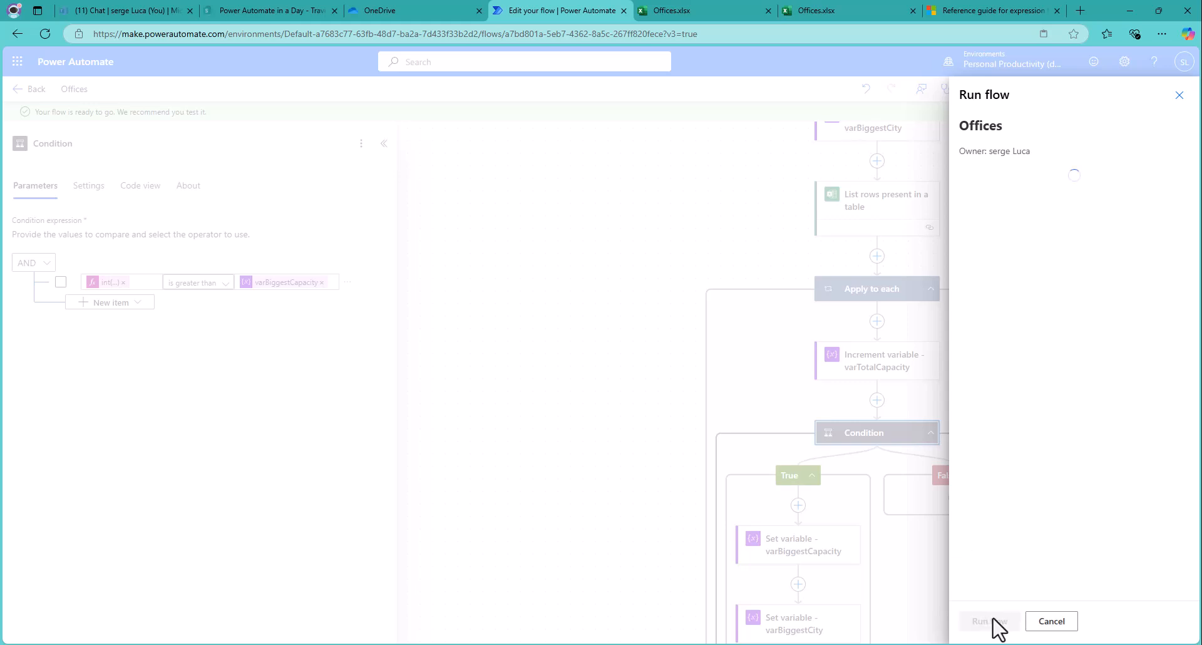
left_click(984, 622)
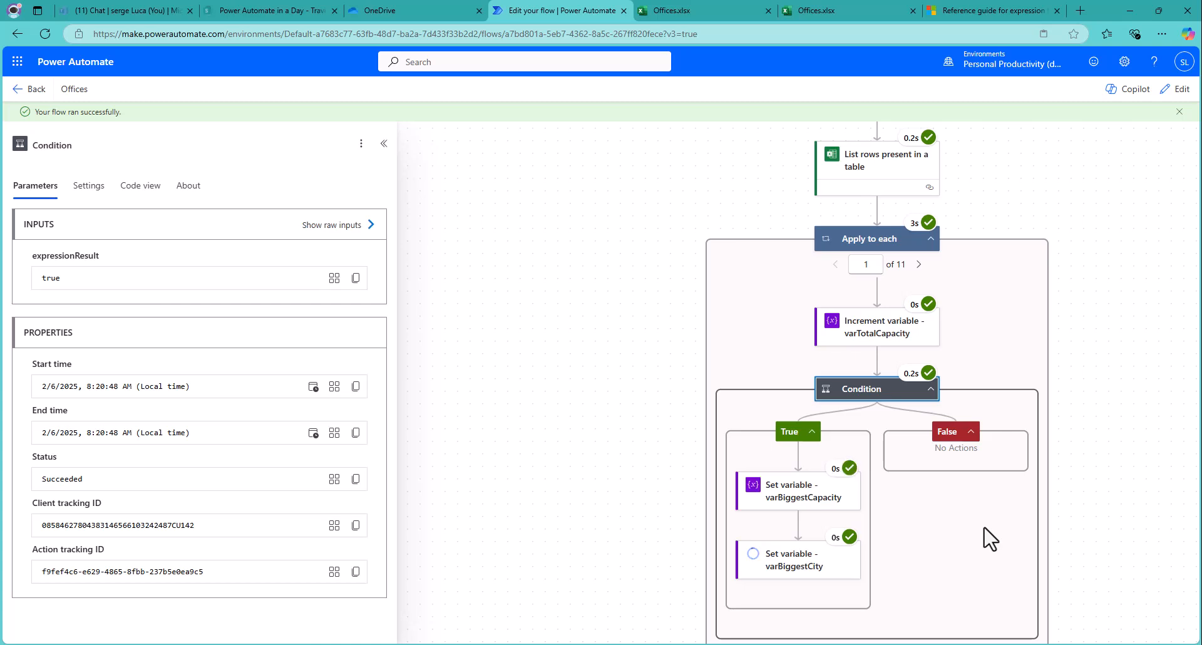
Step: Step through the Apply to each iterations up to the fifth, checking the Condition result of each
left_click(919, 264)
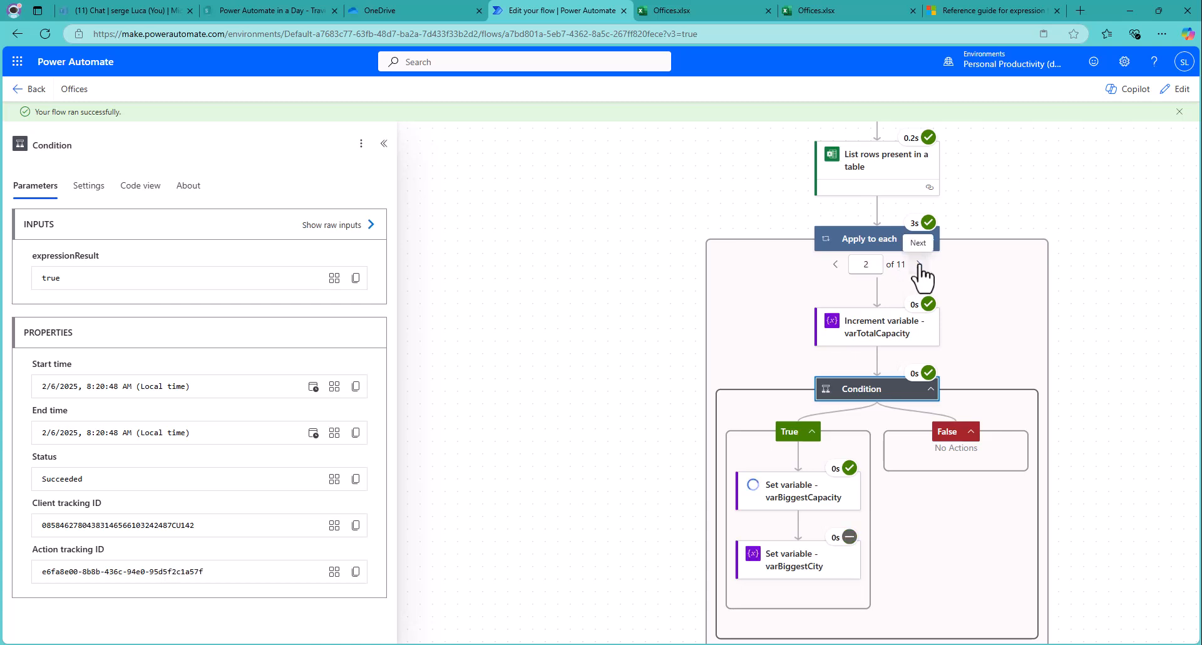
left_click(918, 265)
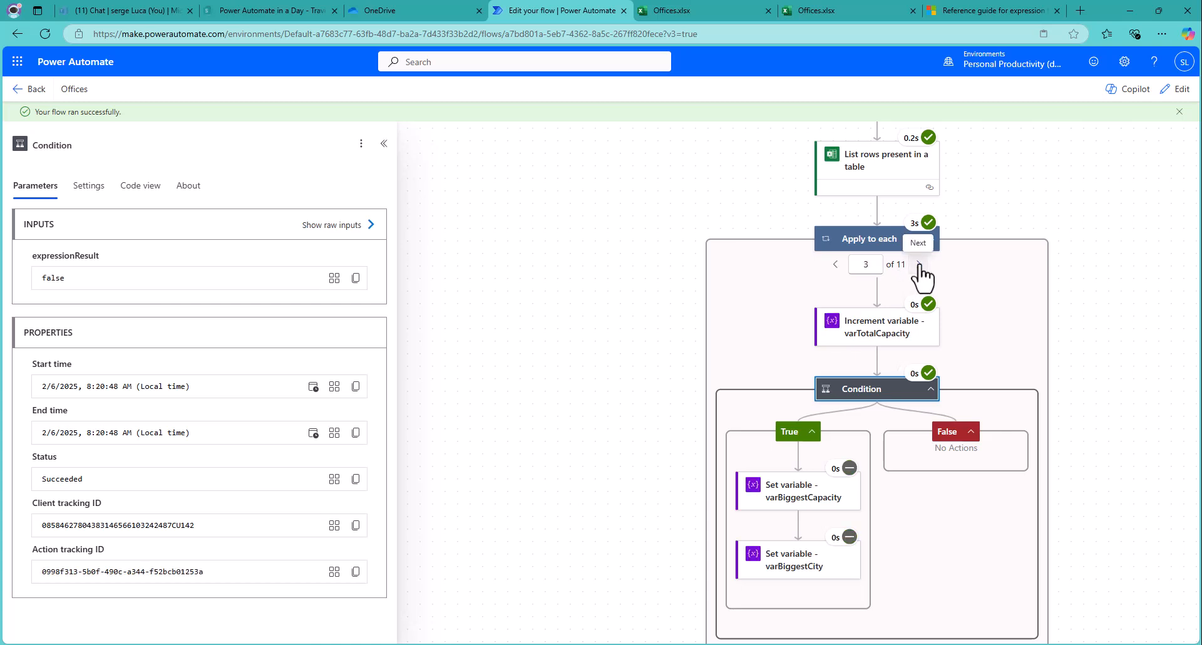
left_click(919, 265)
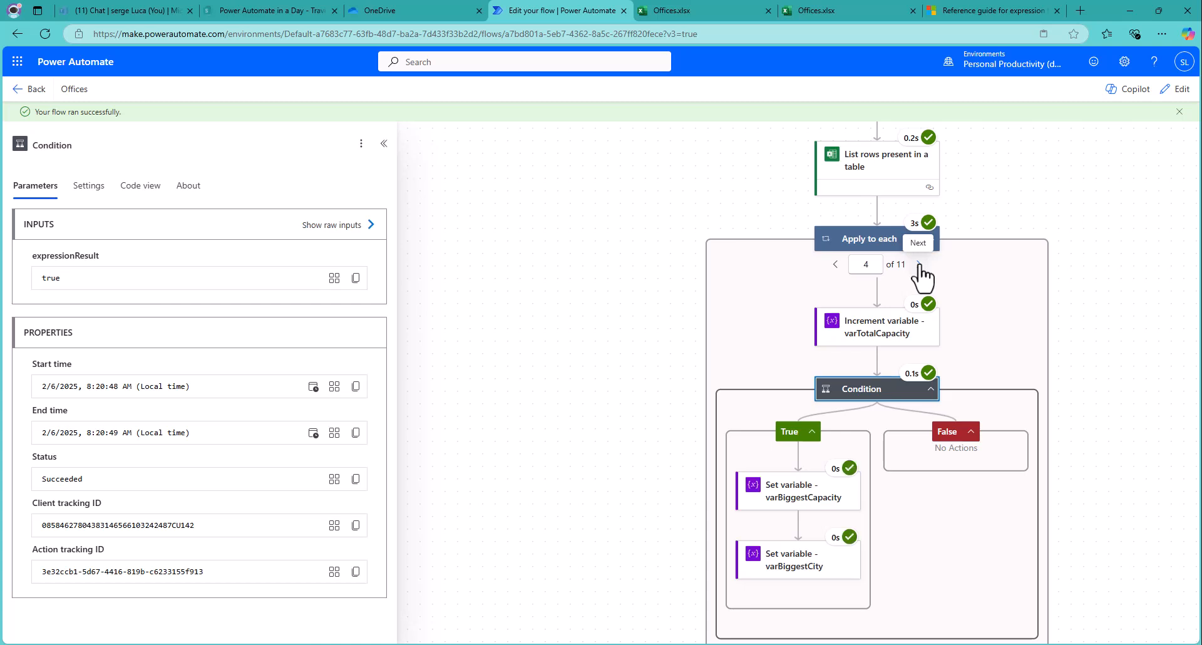
left_click(919, 264)
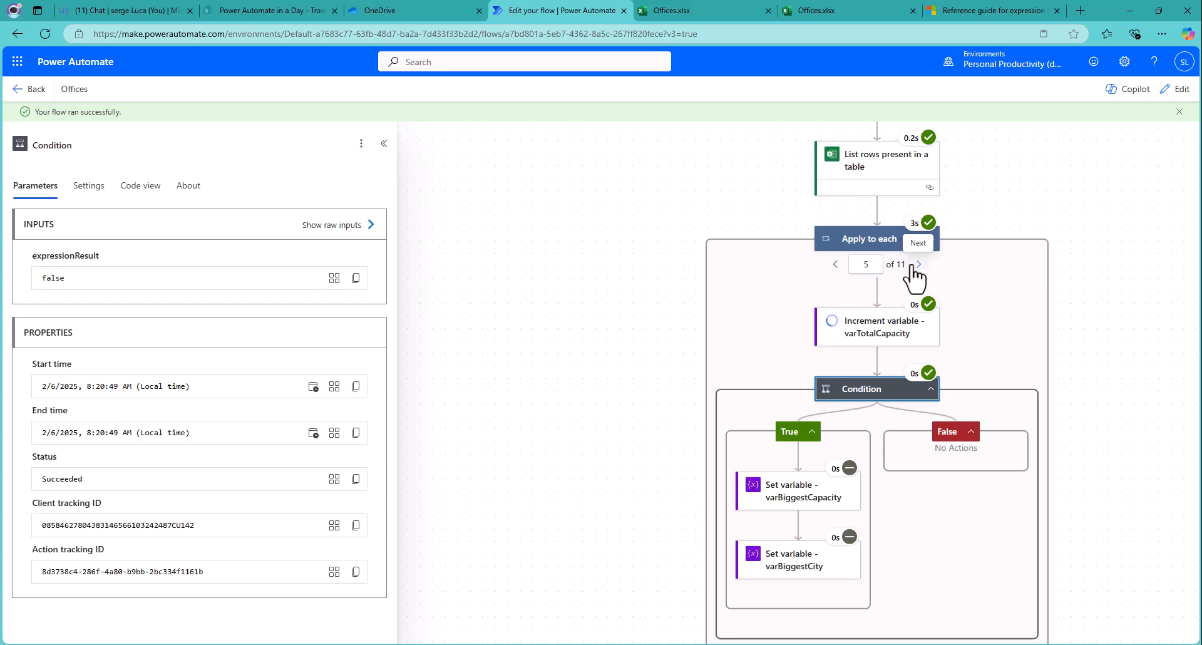
Step: Go back to the fourth iteration, examine the raw outputs of Set variable - varBiggestCity and close them
left_click(836, 265)
left_click(784, 563)
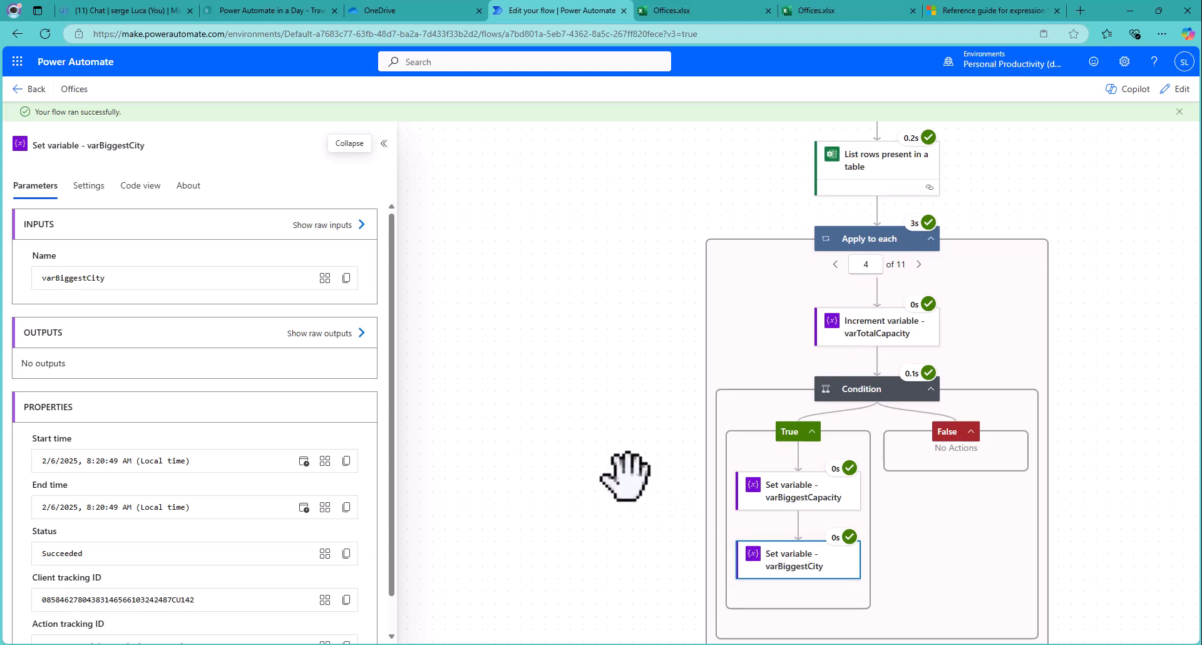
left_click(328, 335)
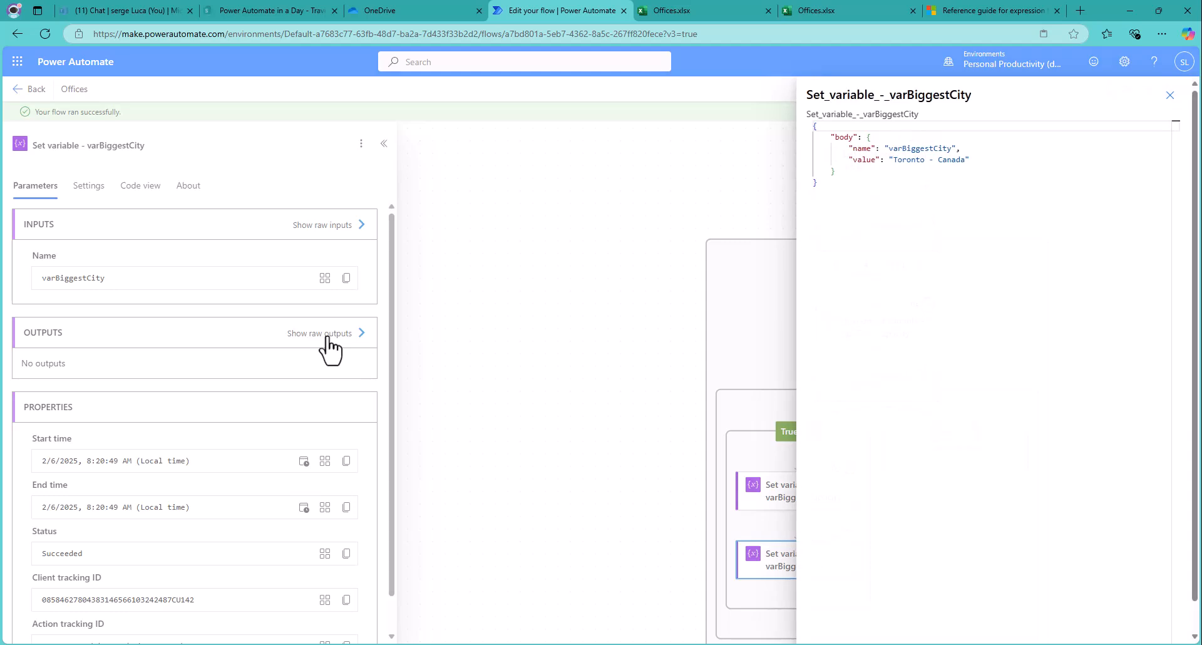
left_click(328, 339)
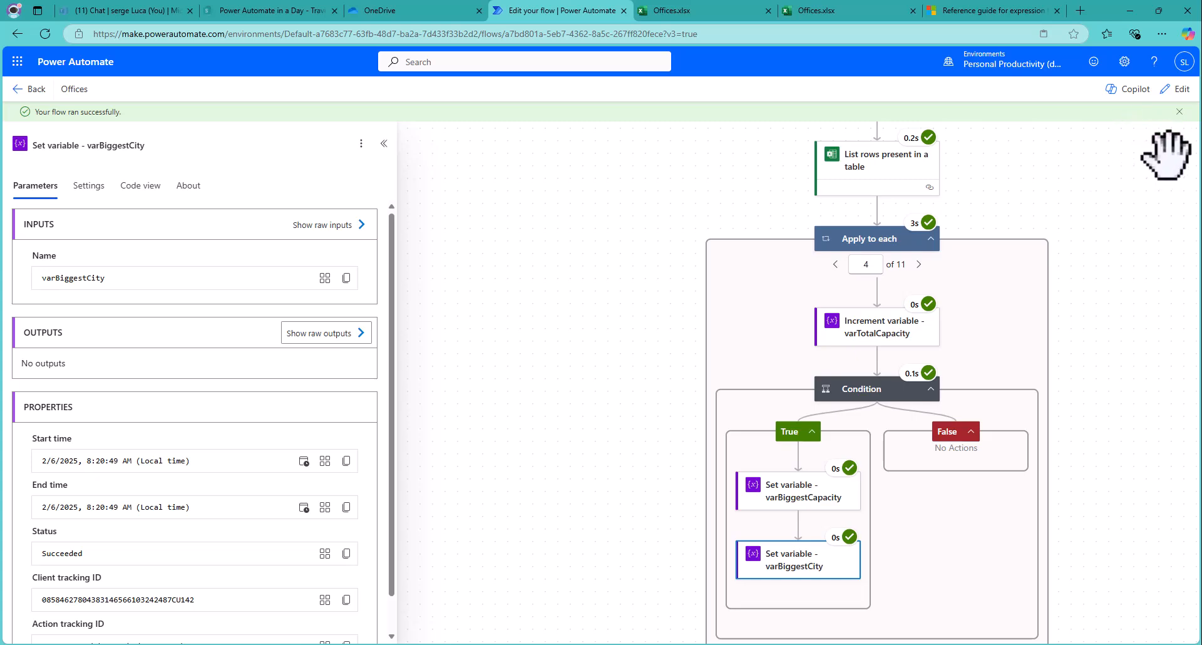
Step: Return to editing the flow, collapse the Apply to each loop and add a Data Operation Compose action after it
left_click(1182, 90)
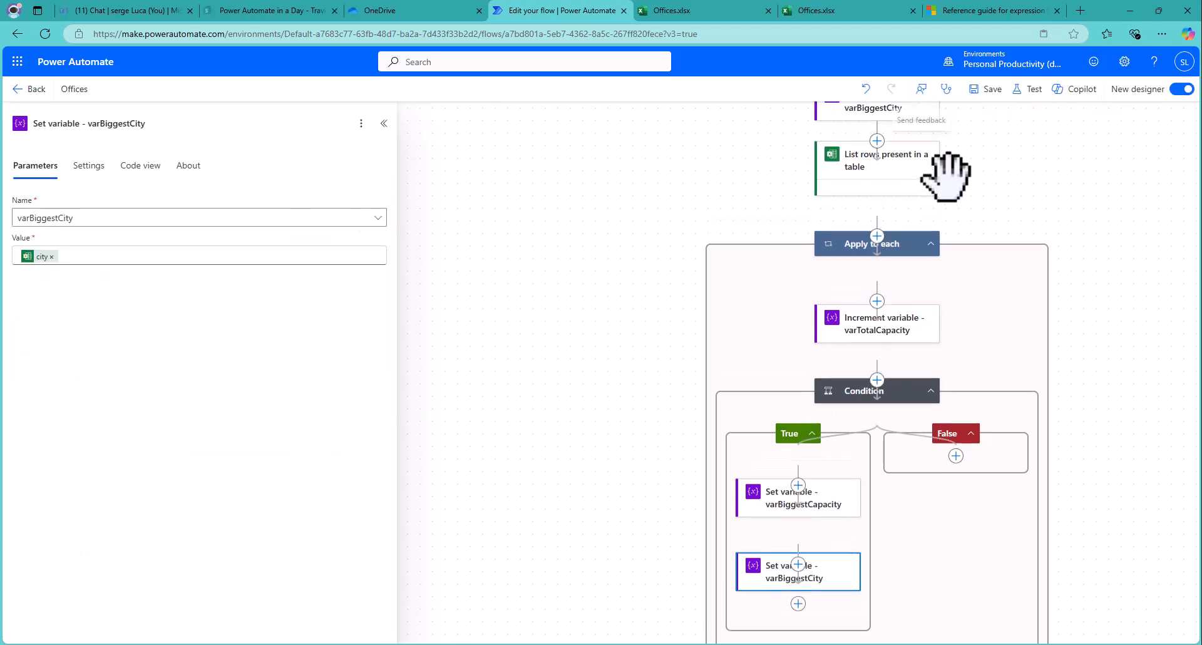
left_click(863, 266)
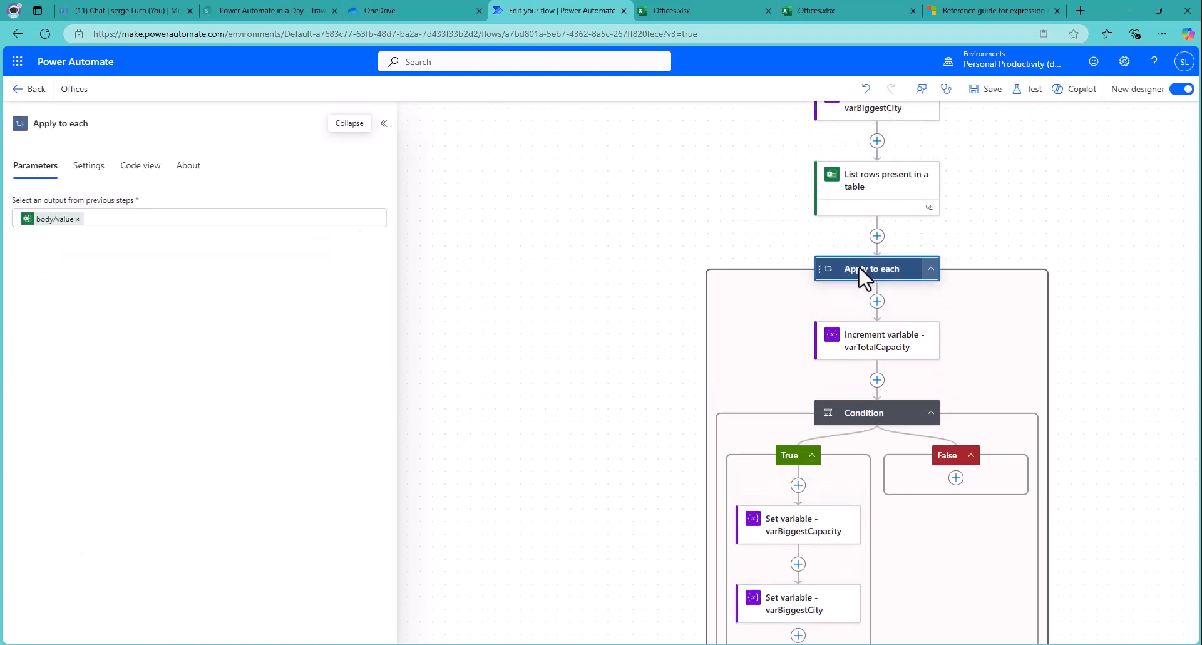
left_click(931, 269)
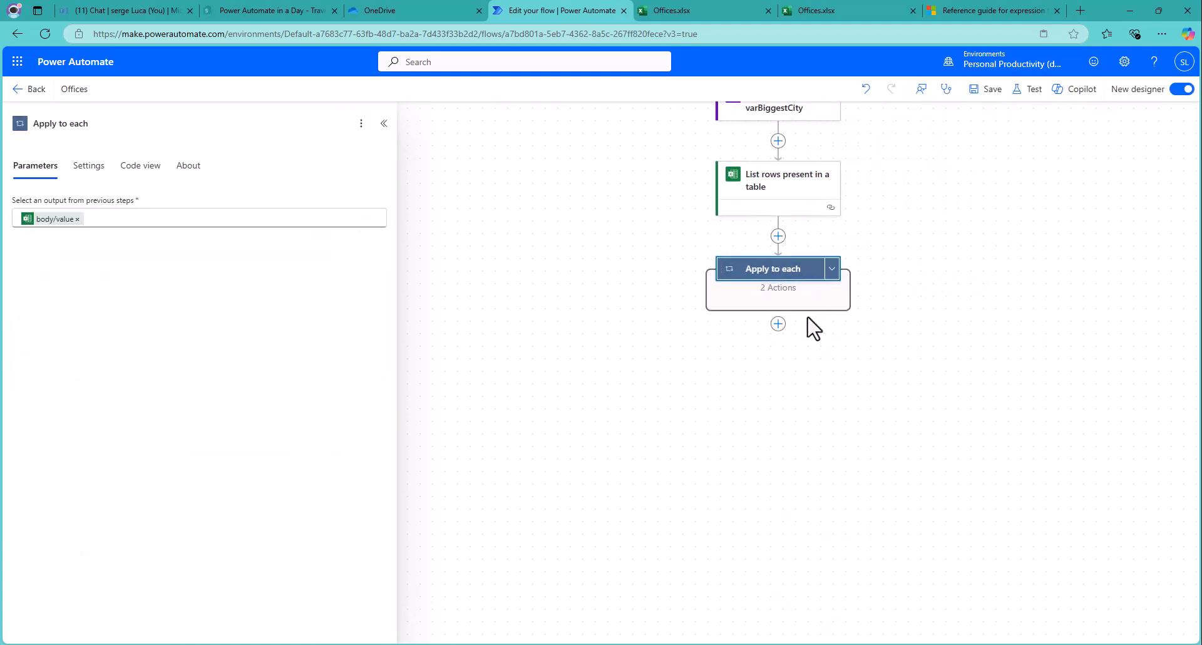
left_click(778, 326)
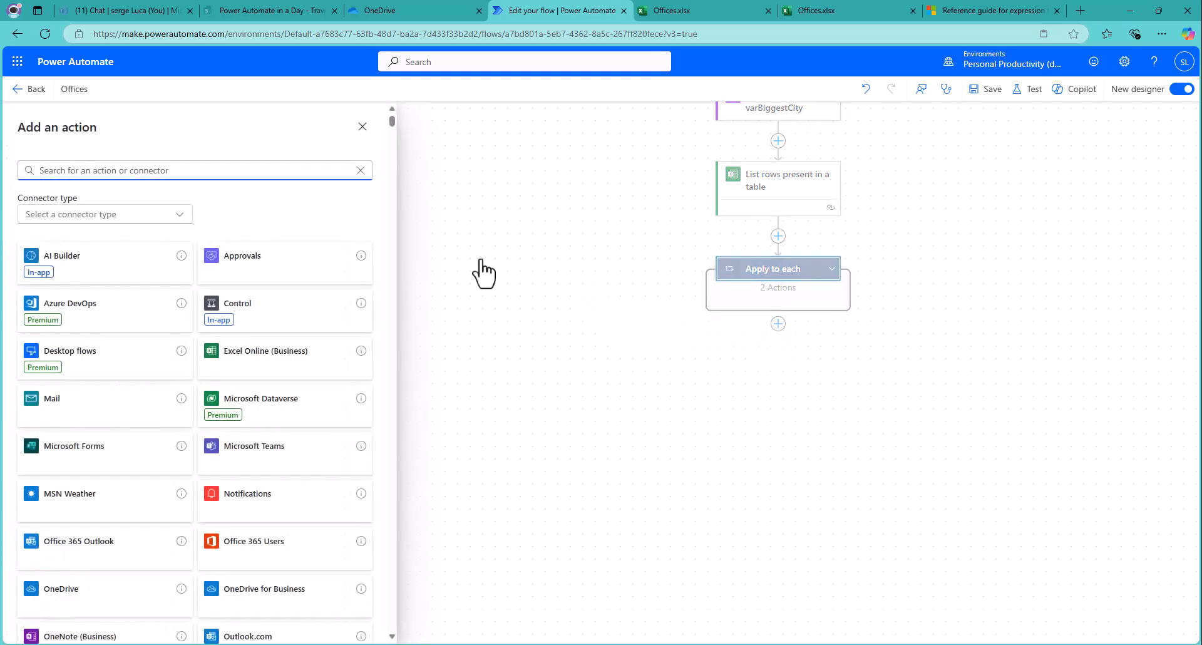
left_click(251, 175)
type("ce")
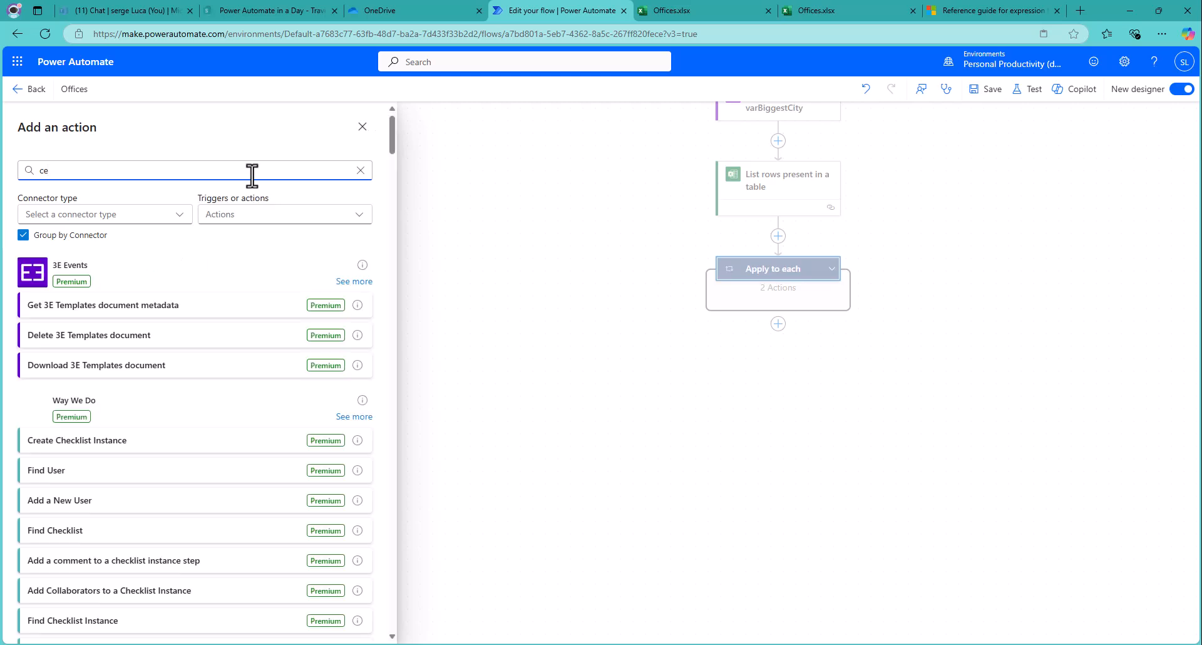
key("BackSpace")
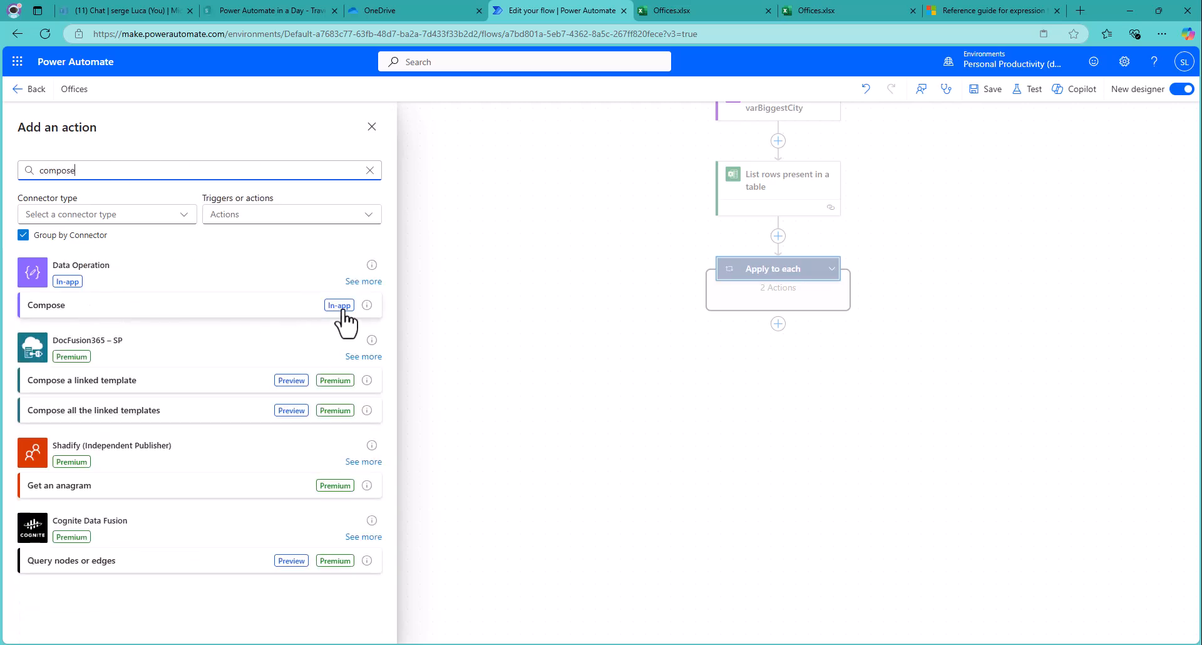
left_click(343, 311)
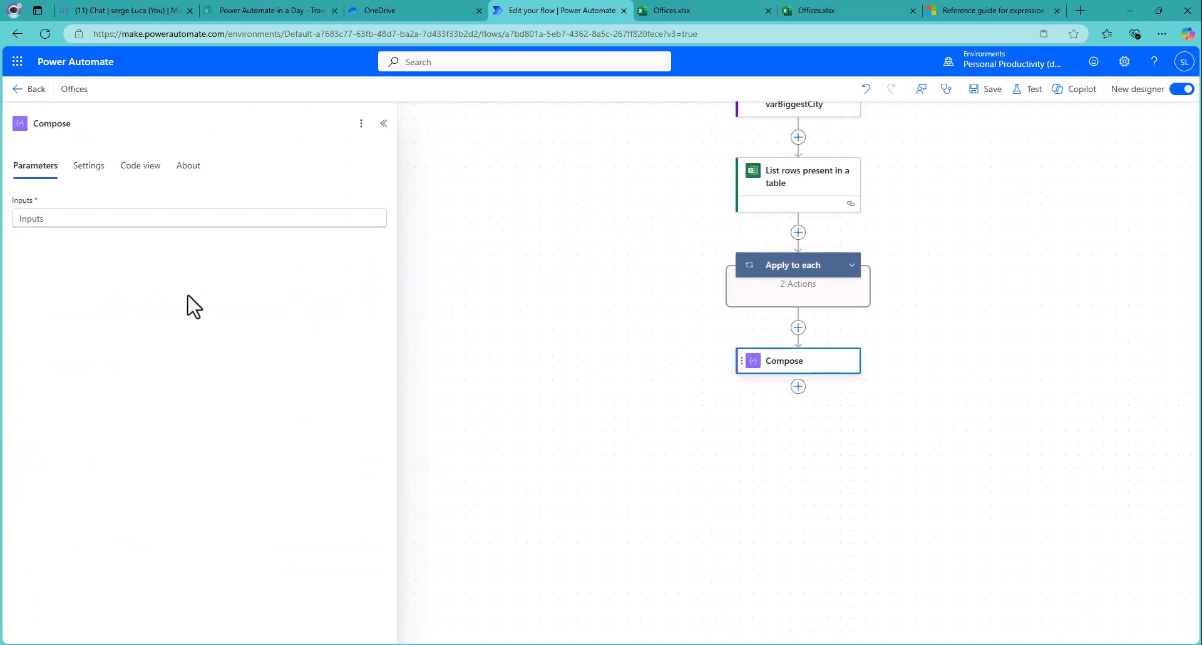
Step: Set the Compose action's inputs to the varBiggestCity variable and rename the action "Compose - BiggestCity"
left_click(122, 218)
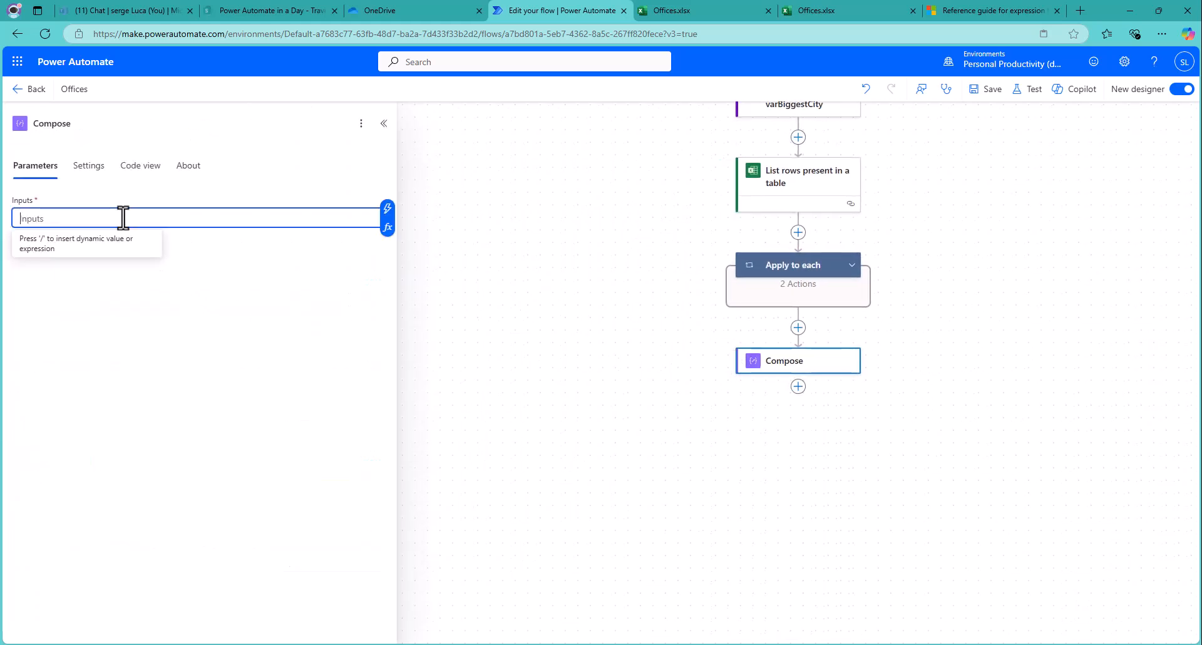
left_click(389, 212)
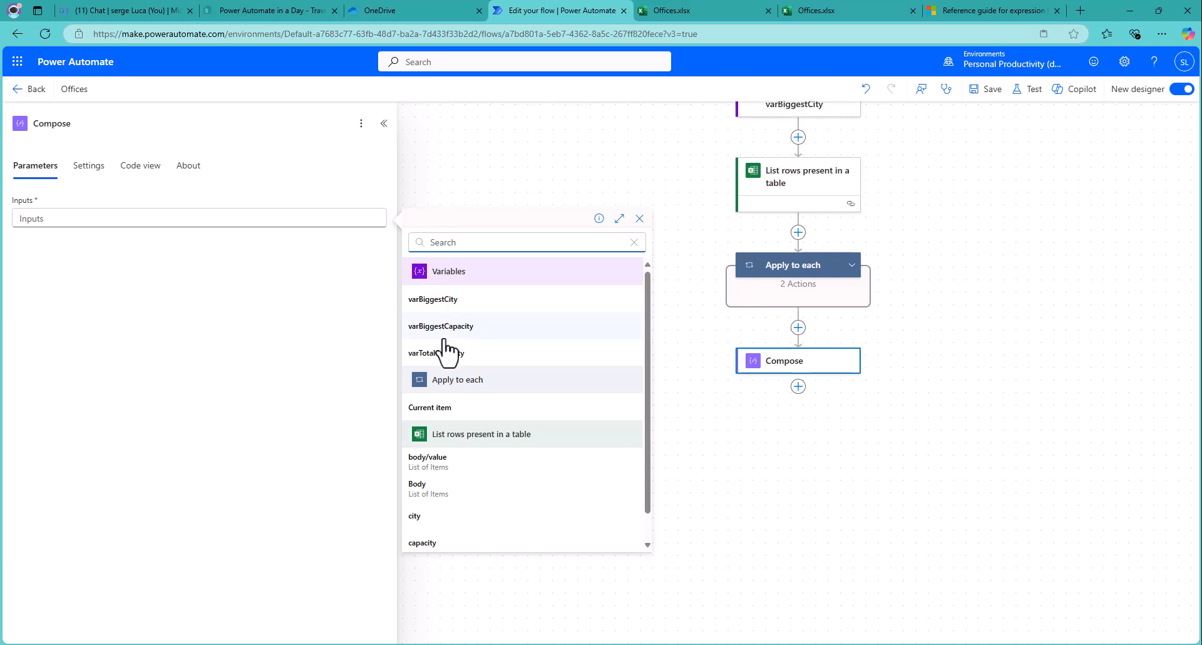
left_click(445, 310)
left_click(94, 124)
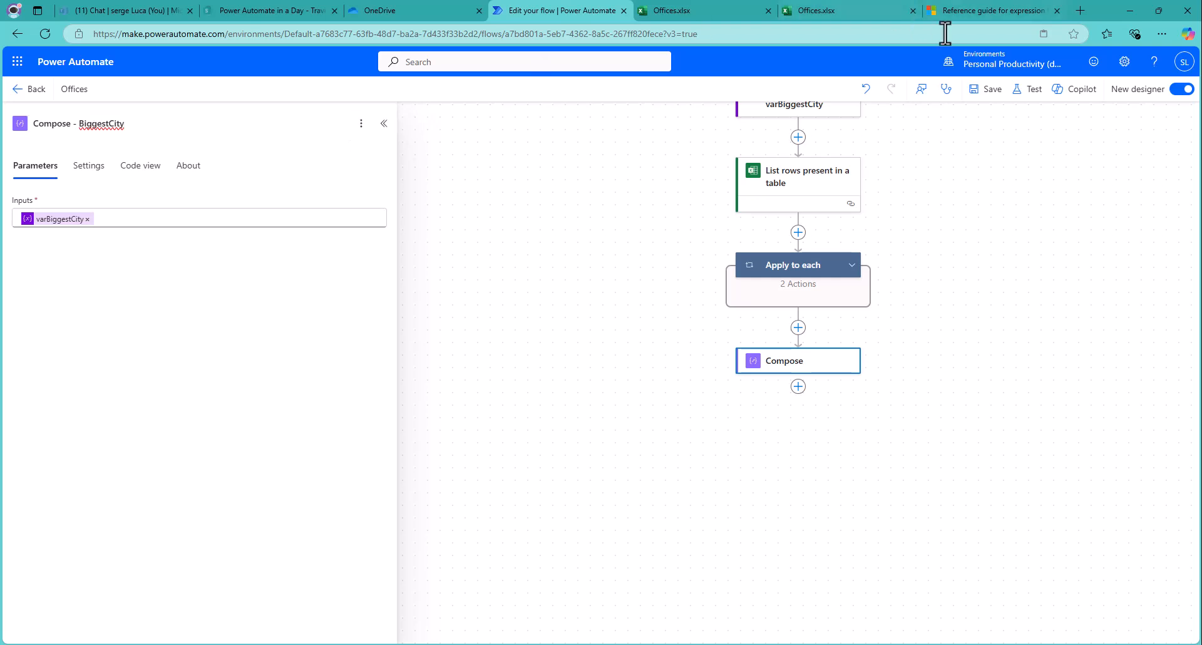
Step: Save the flow and test it automatically with a recently used trigger, choosing the failed test from 2 minutes ago
left_click(1027, 90)
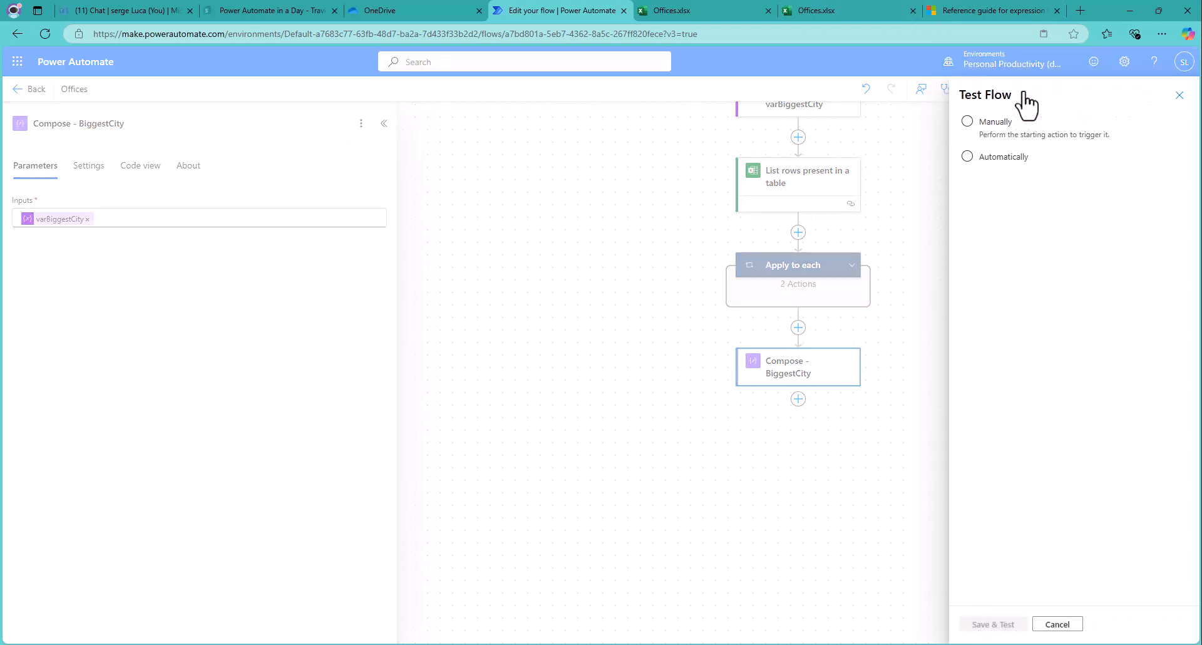
left_click(967, 121)
left_click(968, 157)
left_click(975, 226)
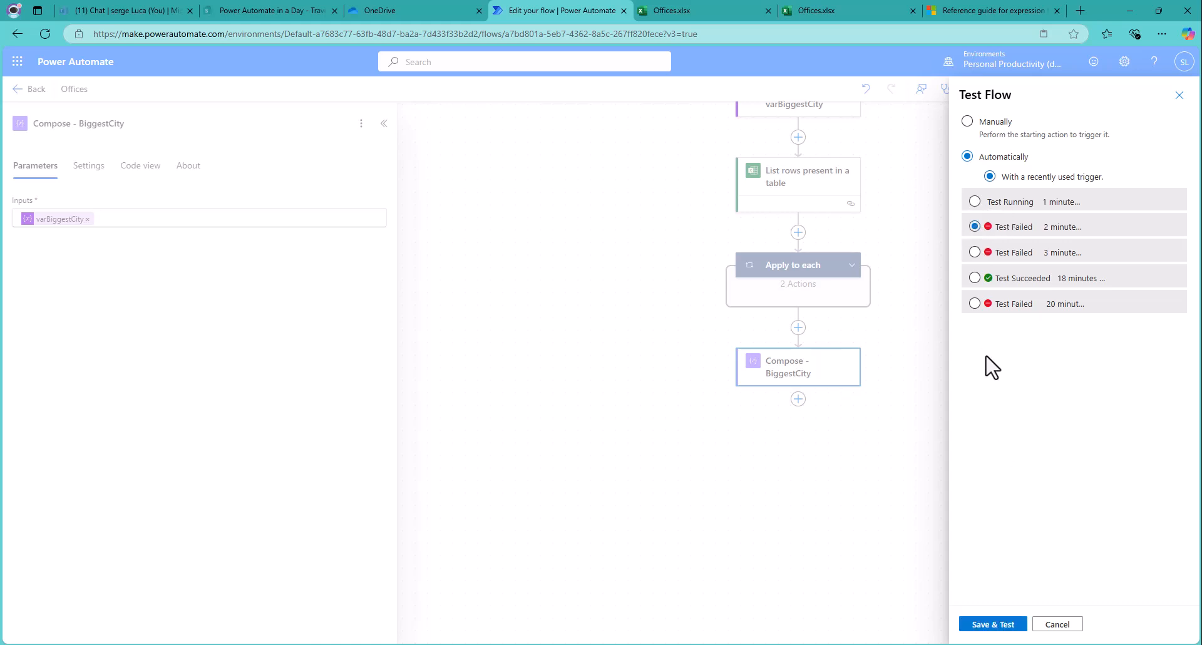
left_click(1000, 627)
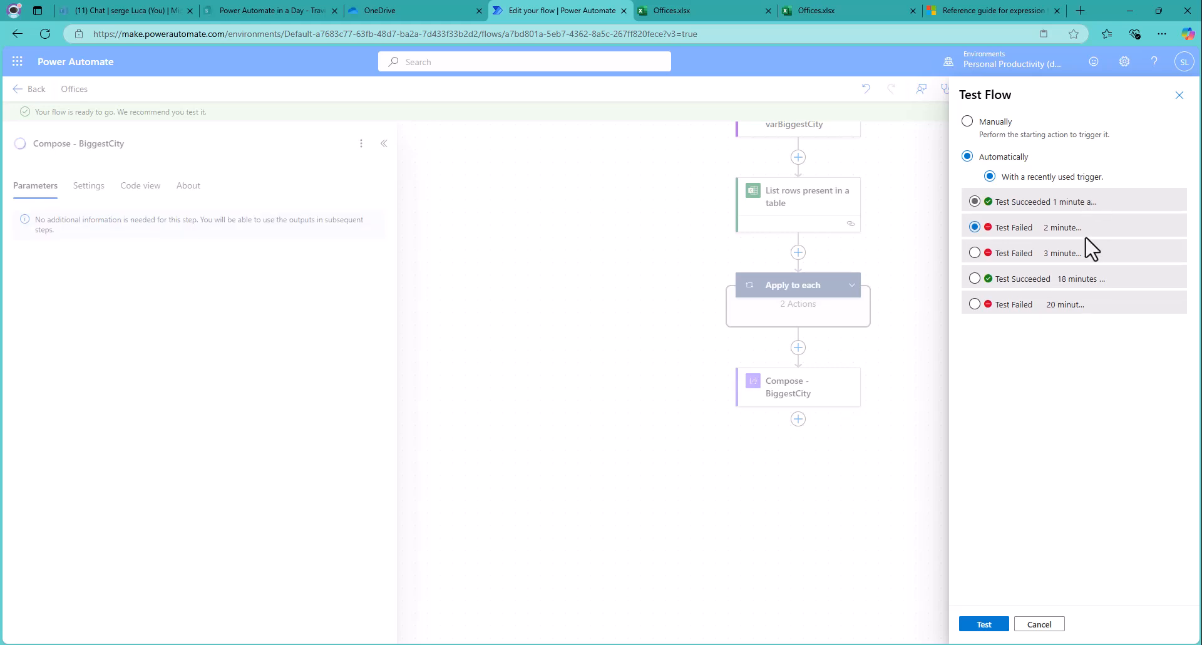
left_click(985, 625)
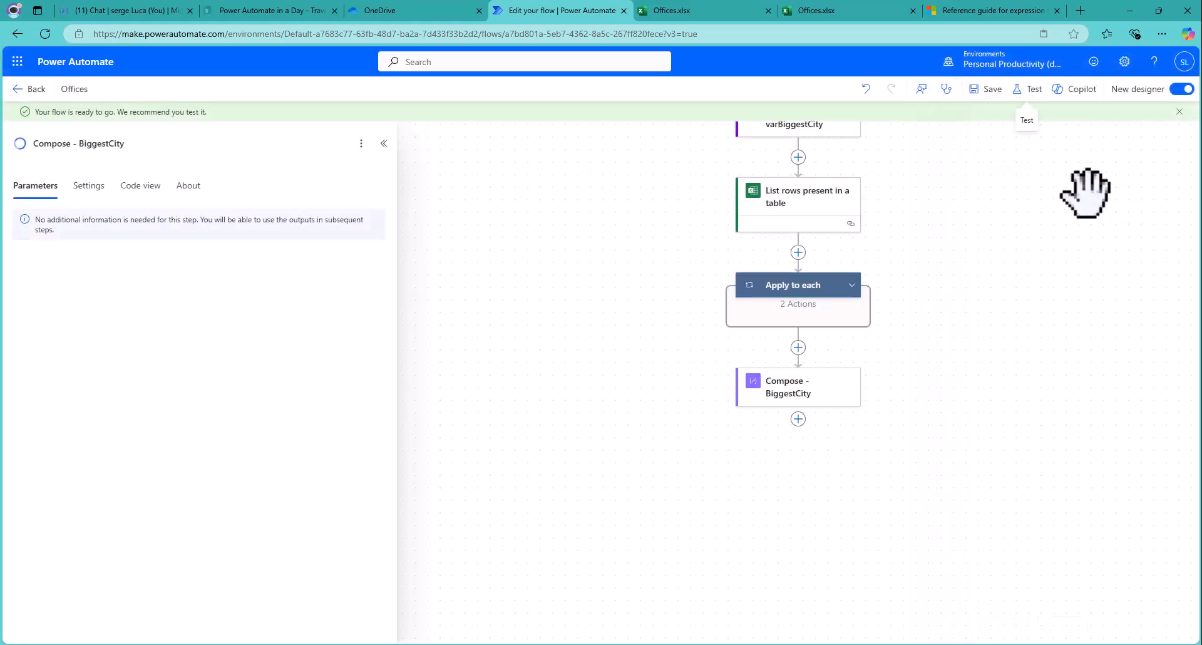
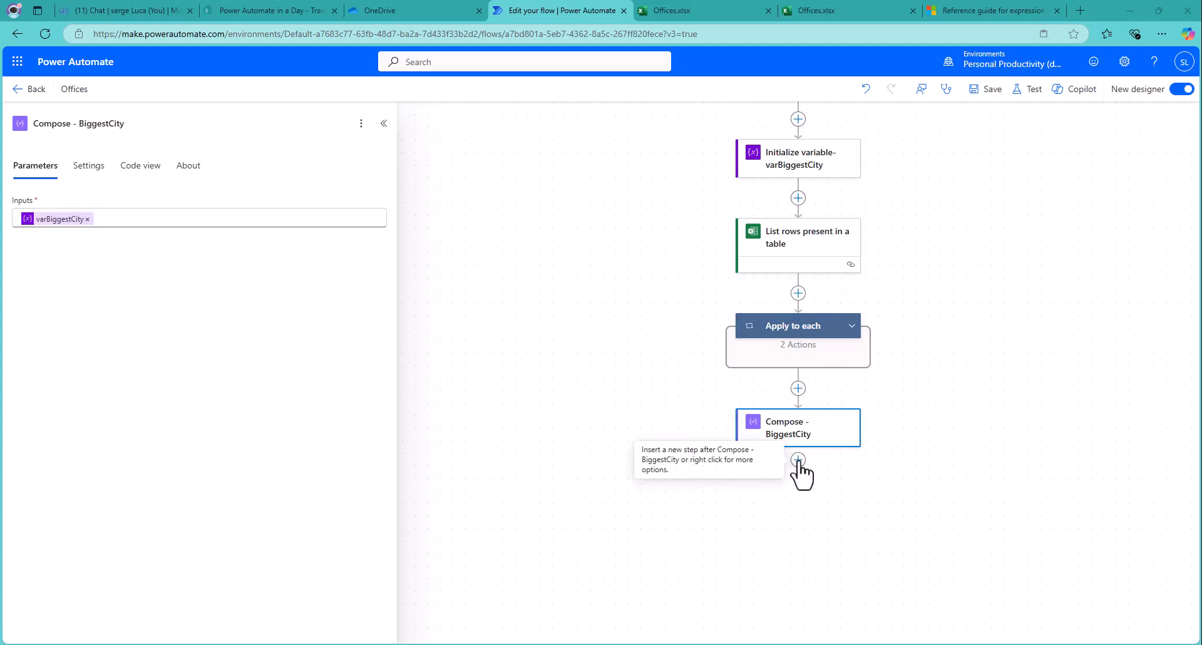
Step: Search for send actions and add the Office 365 Outlook action Send an email (V2) after Compose - BiggestCity
left_click(798, 460)
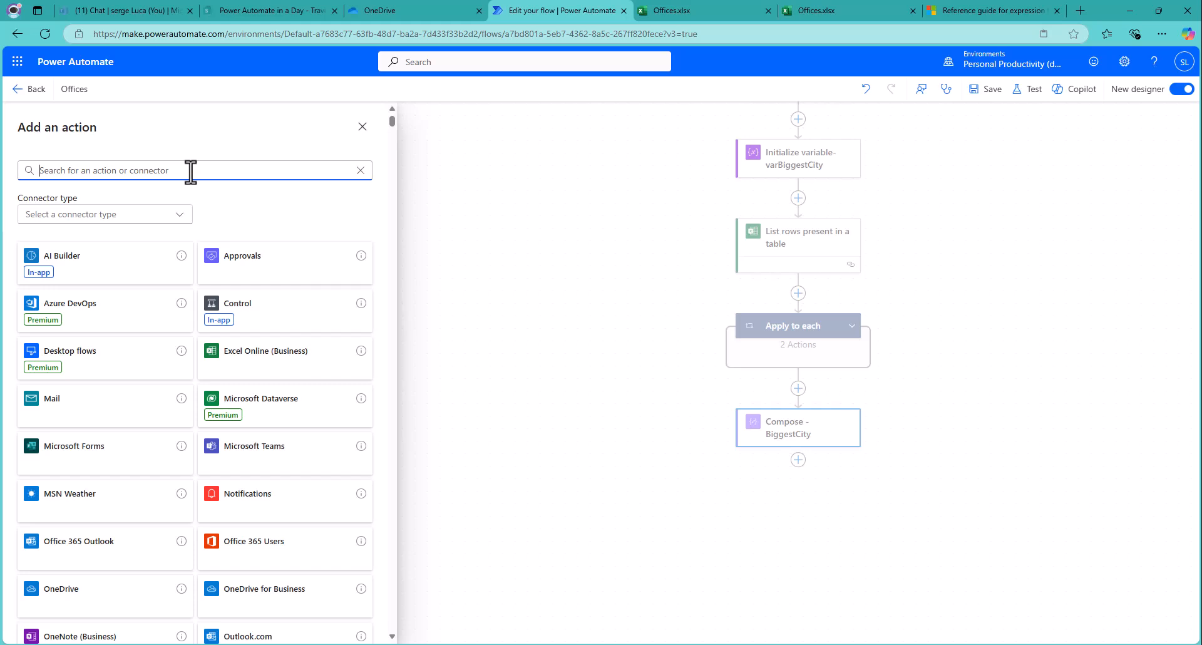
type("send")
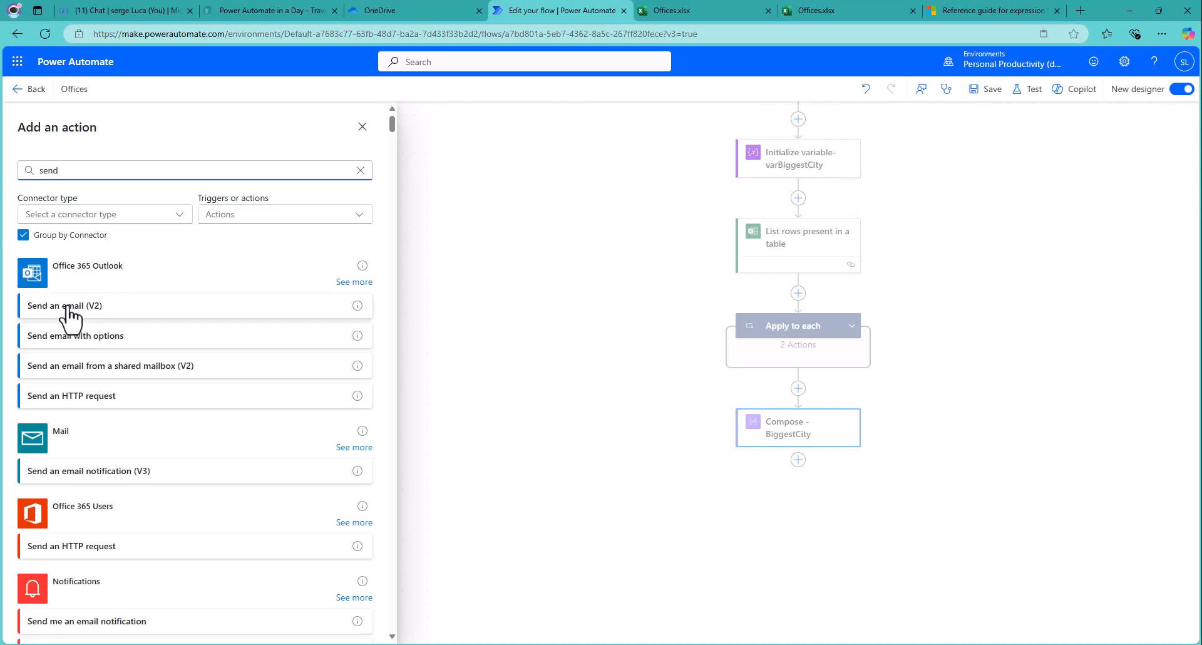
left_click(338, 284)
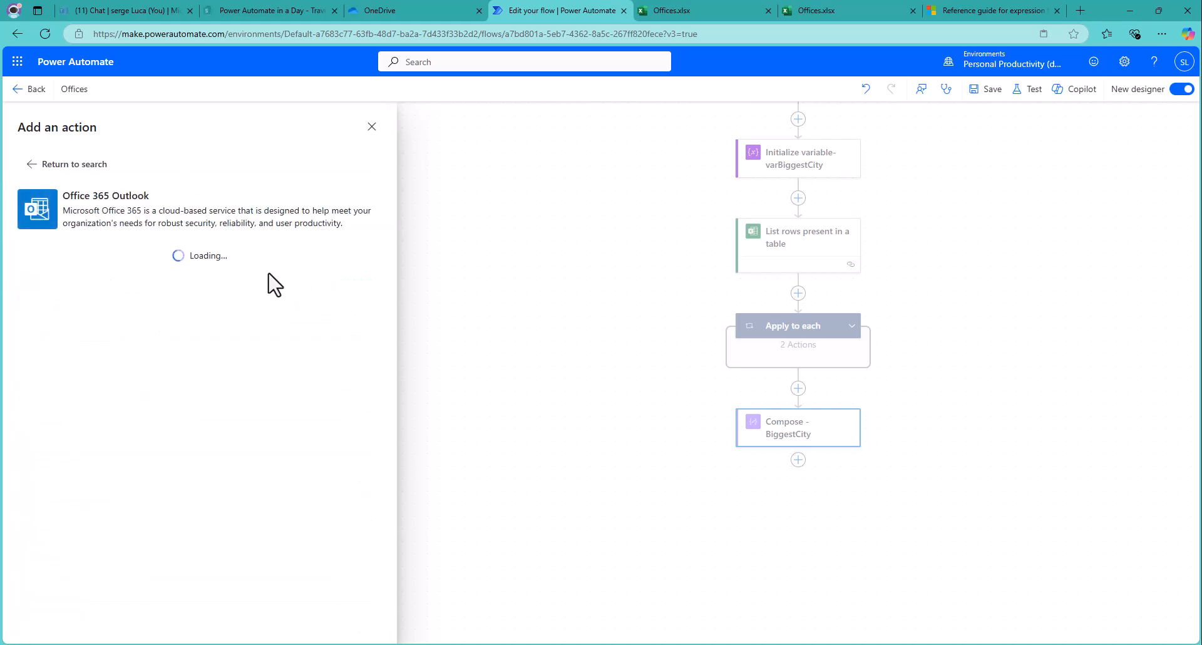
scroll(122, 291, "down", 7)
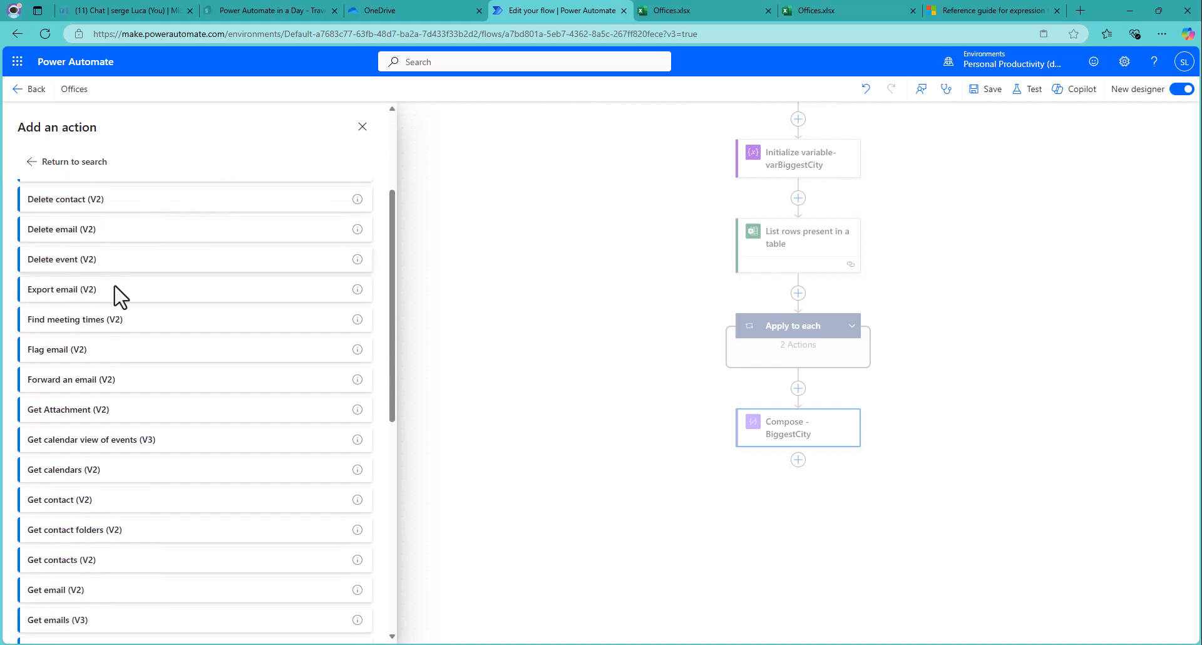
scroll(119, 304, "down", 4)
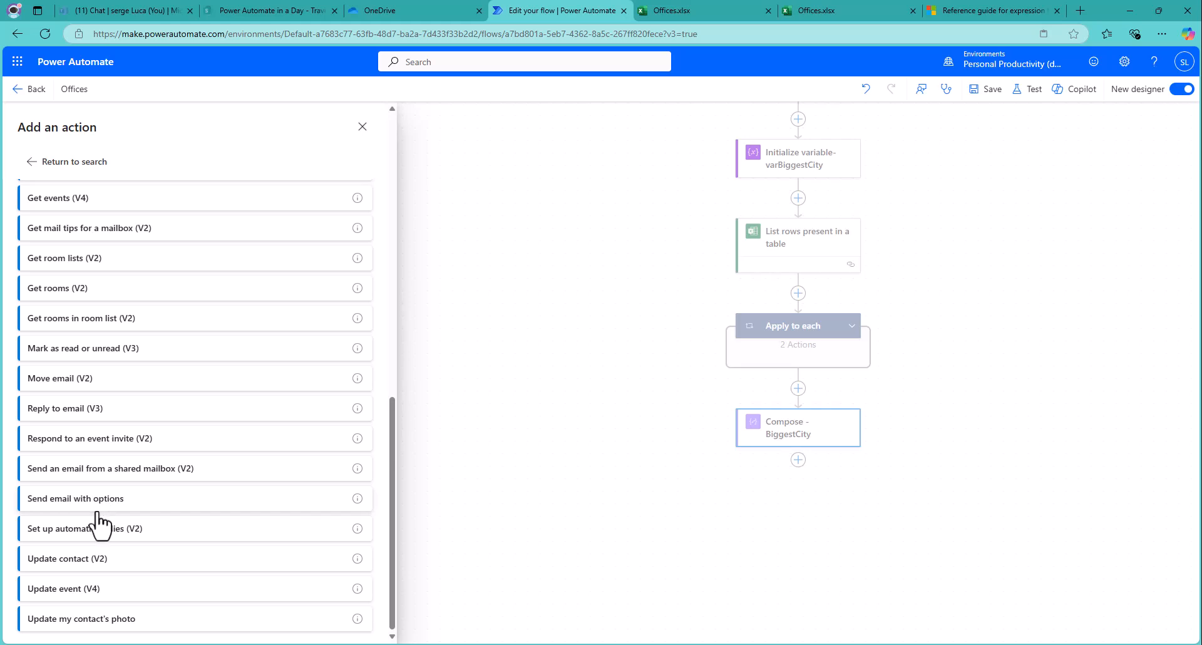
scroll(98, 522, "up", 7)
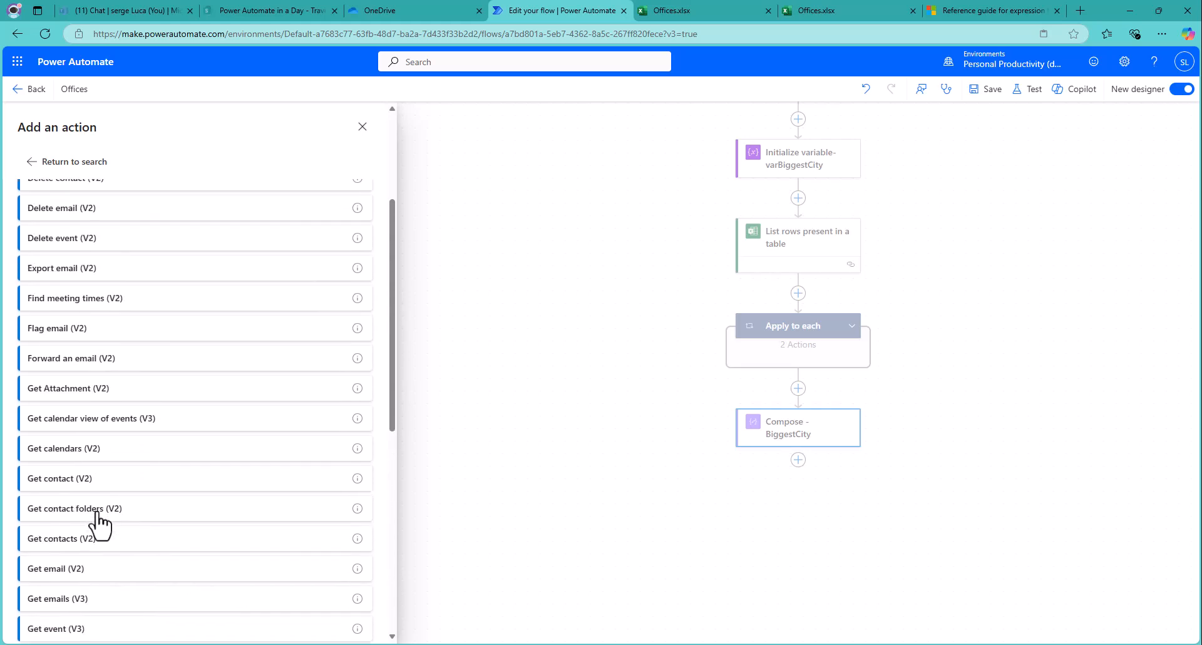
scroll(98, 522, "up", 3)
scroll(99, 523, "down", 3)
scroll(100, 519, "up", 3)
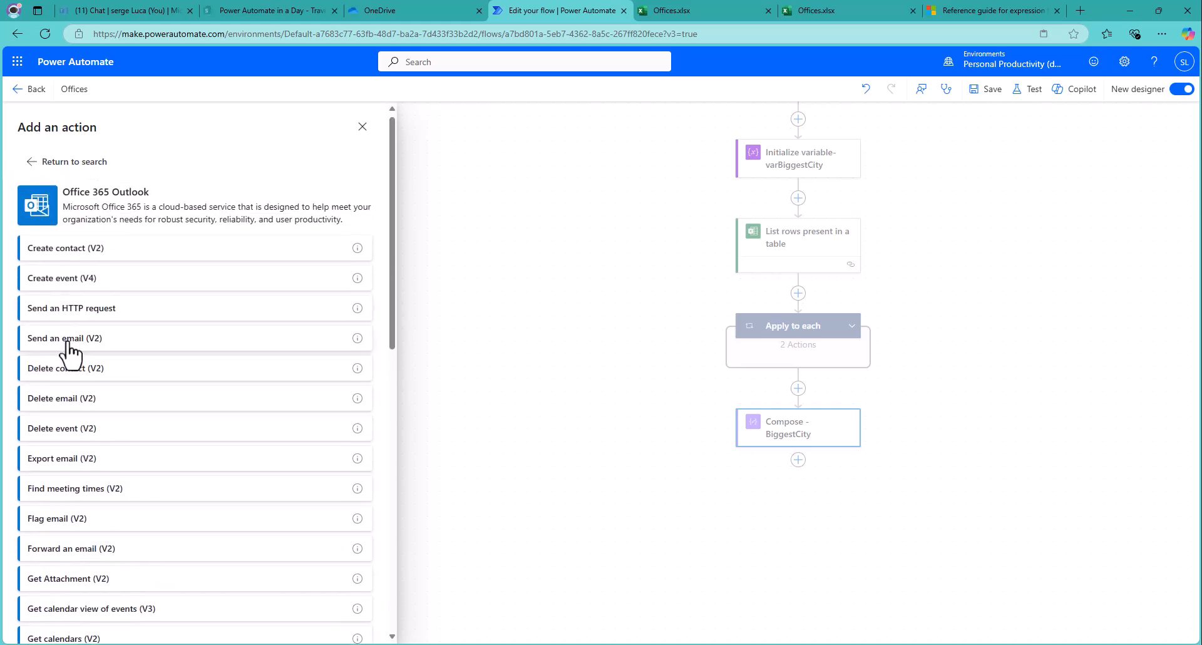
left_click(70, 341)
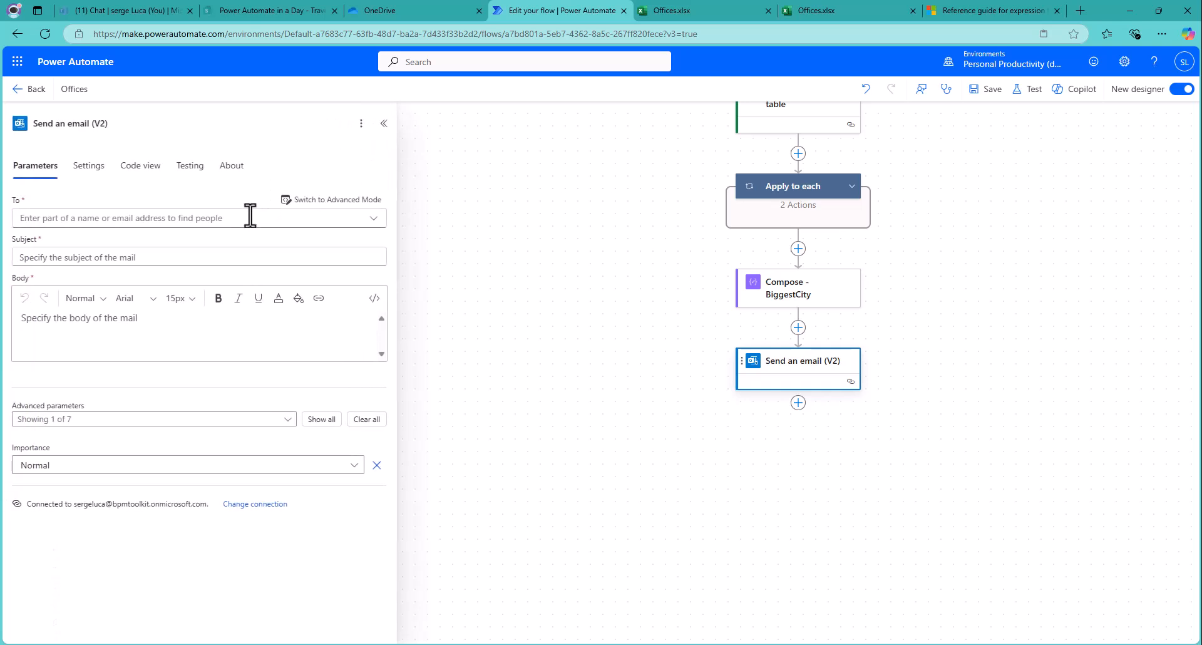
Step: Address the email to the flow owner's own account and set its subject to "Office Capacity Report"
left_click(156, 217)
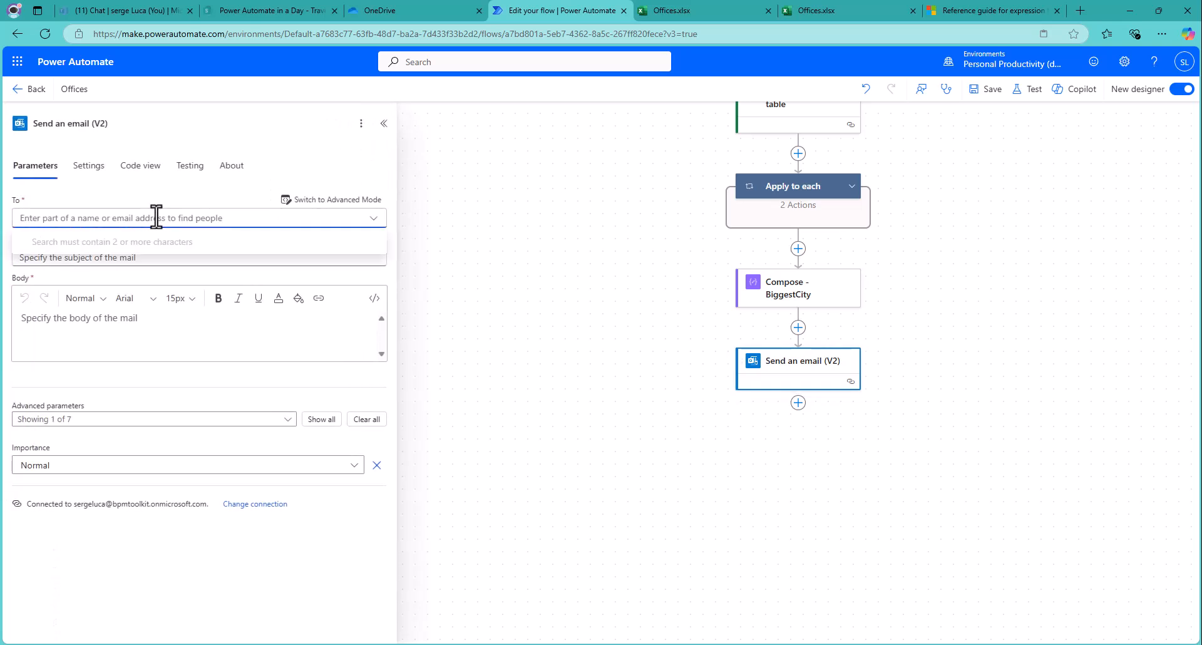
type("serge")
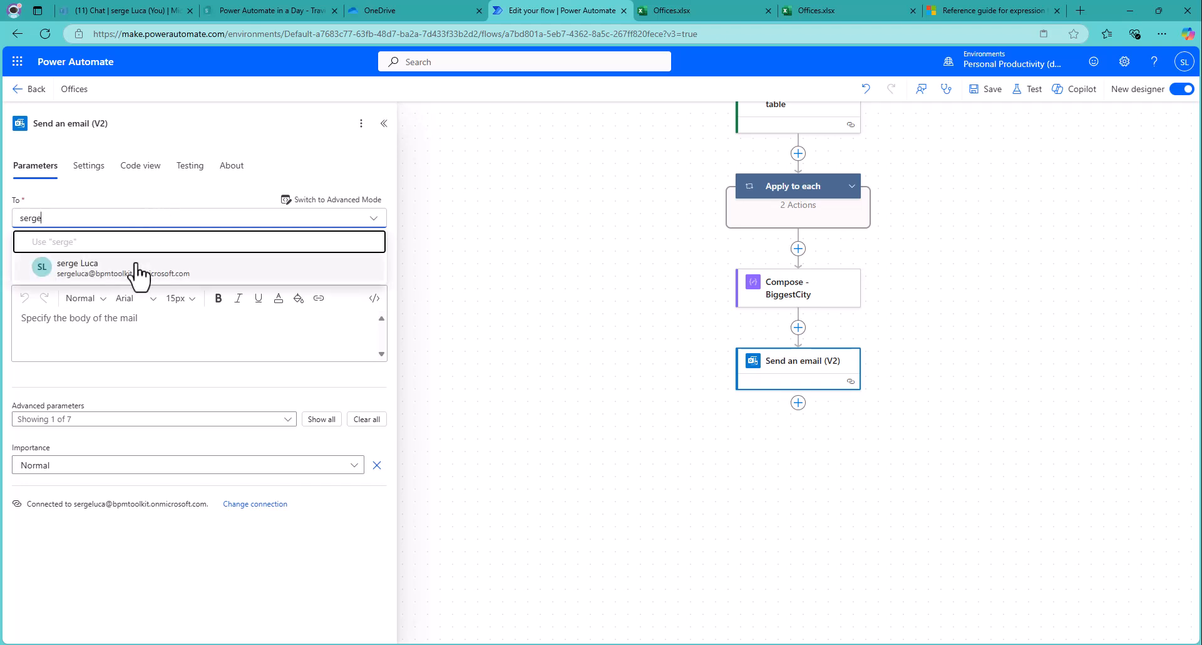
left_click(136, 270)
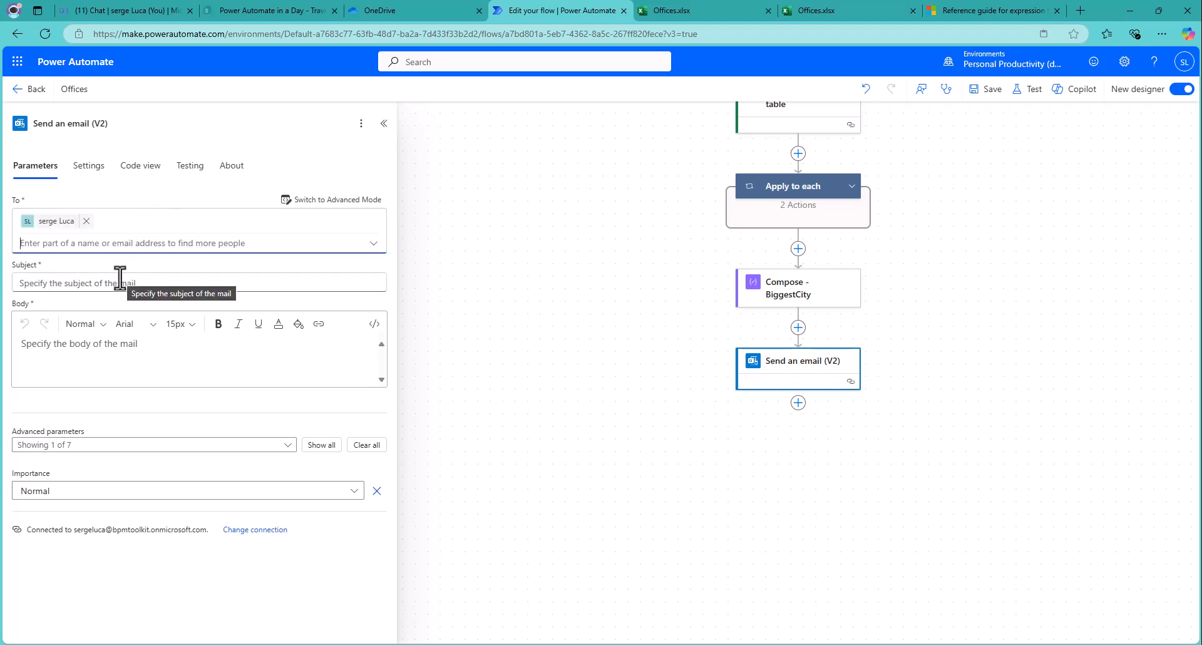
left_click(120, 278)
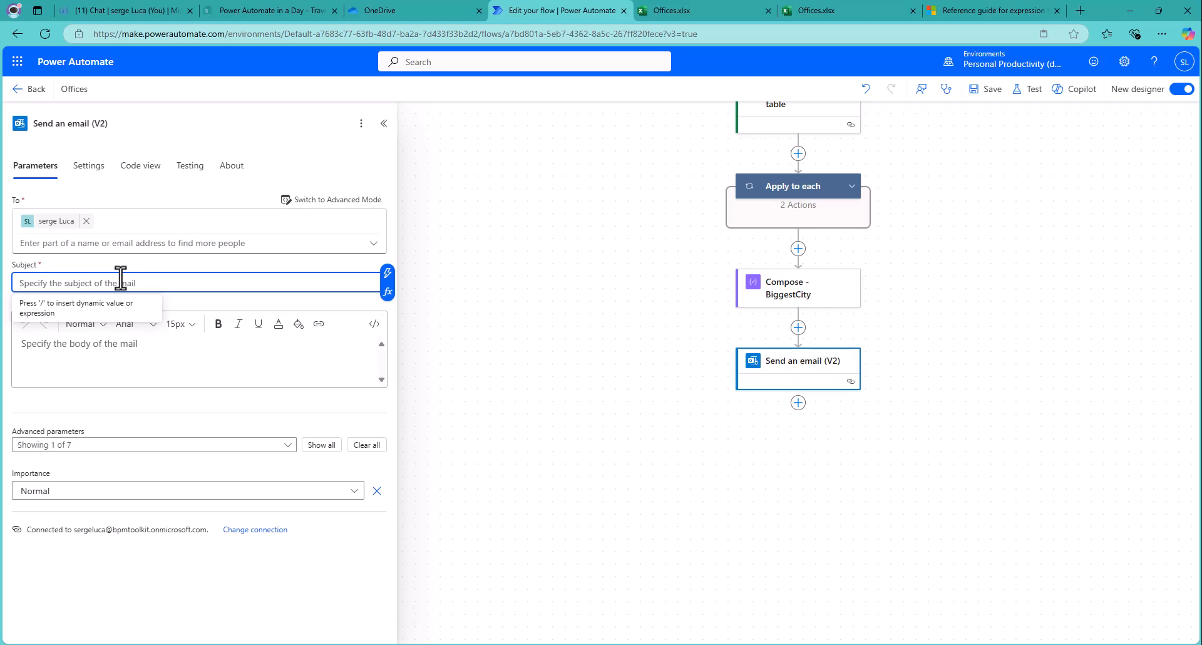
type("Office")
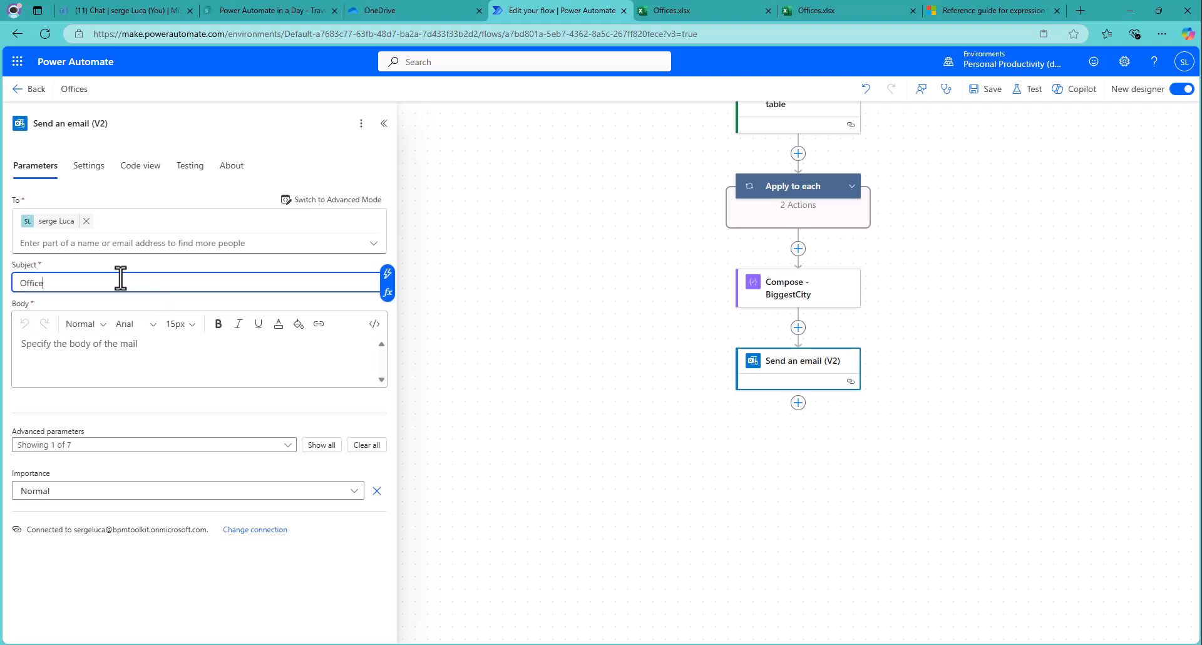
type(" Capacity Report")
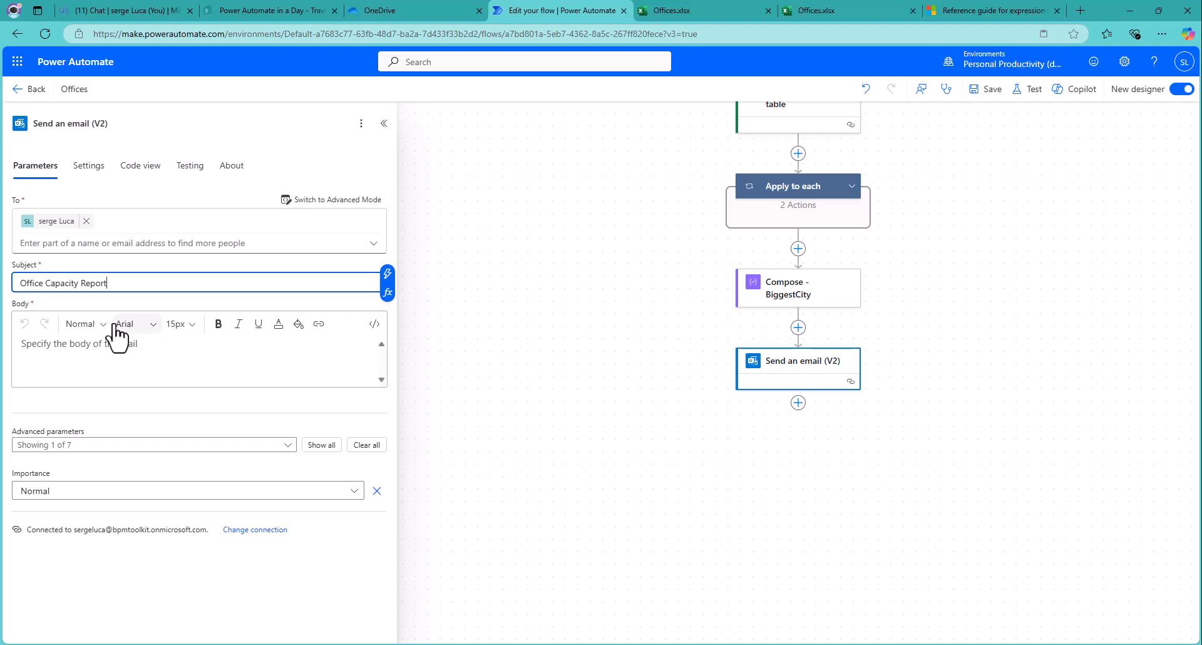
Step: Write three email body lines: "The biggest office is:", "Its capacity is:" and "The total capacity is:"
left_click(80, 348)
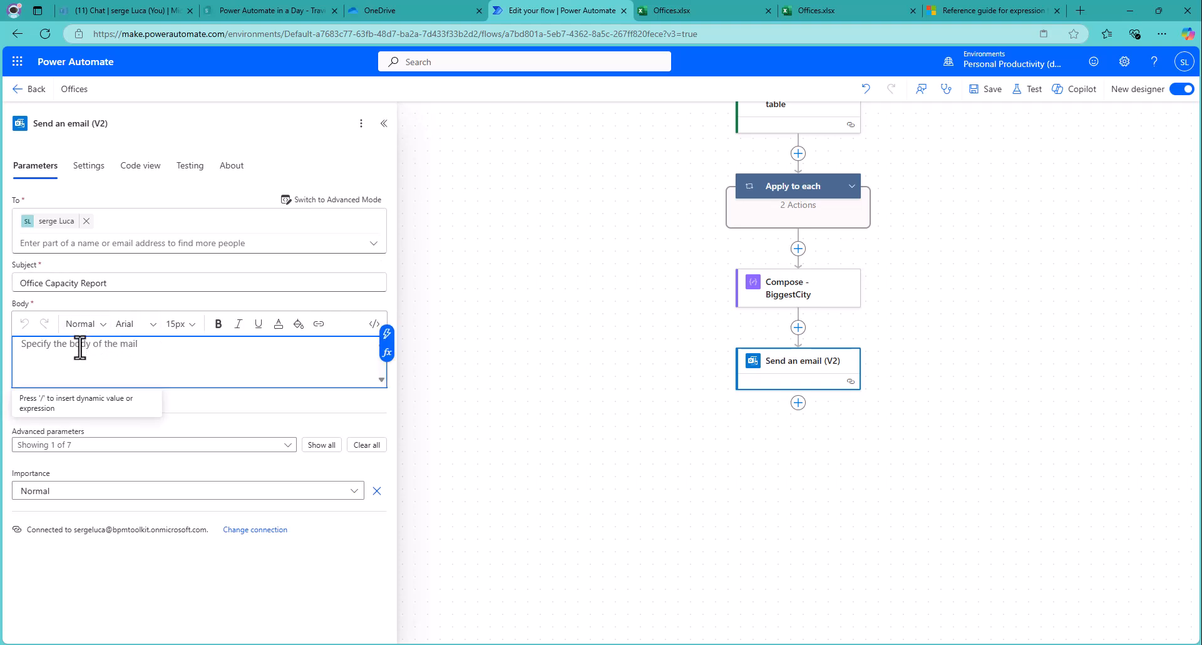
type("The bigge")
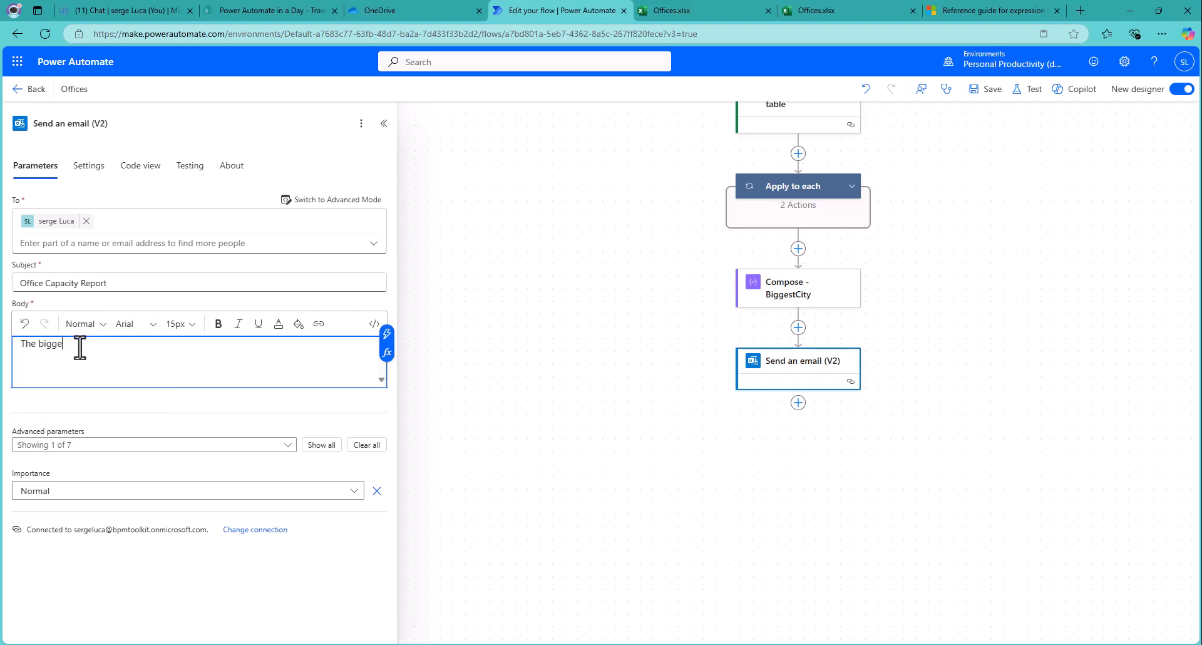
type("st office is:")
key("Return")
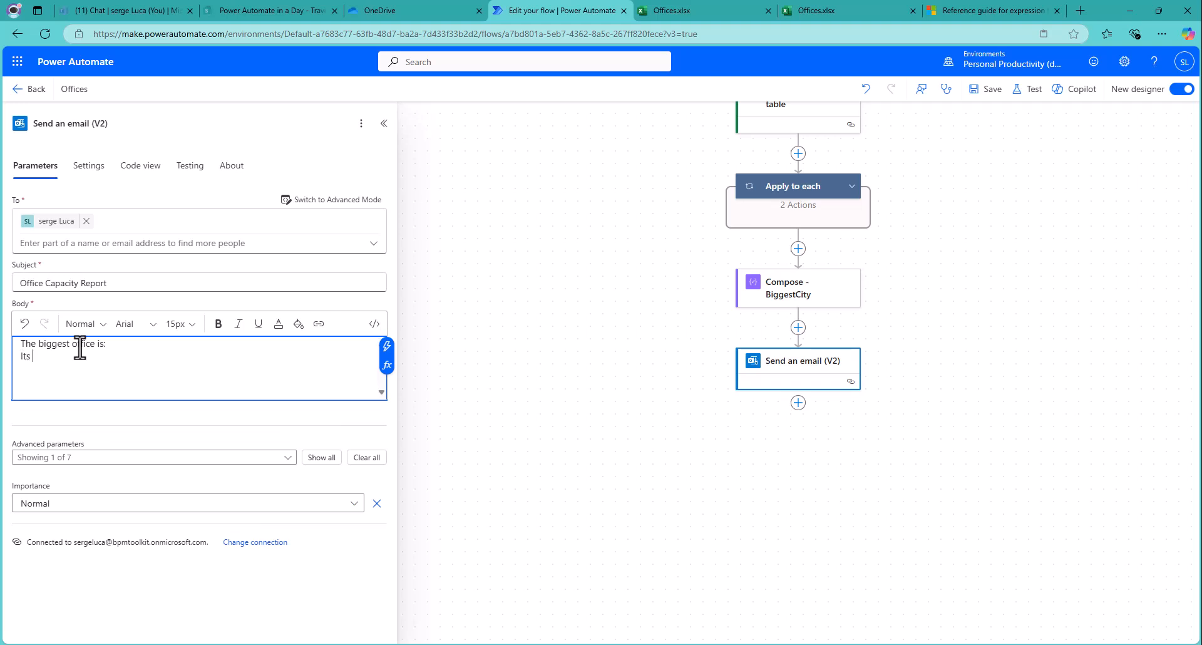
type("Its capacity is:")
key("Return")
type("The to")
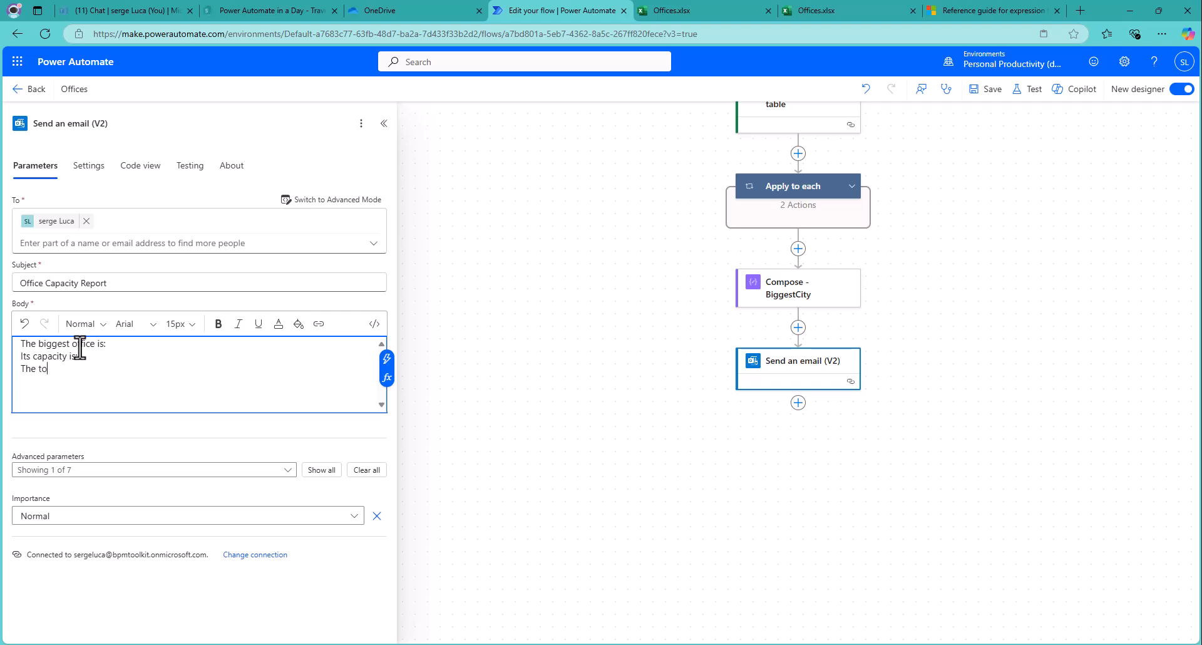
type("tal capacity is:")
Step: Insert varBiggestCity after "The biggest office is:" and varBiggestCapacity after "Its capacity is:" in the email body, and save the flow
left_click(148, 343)
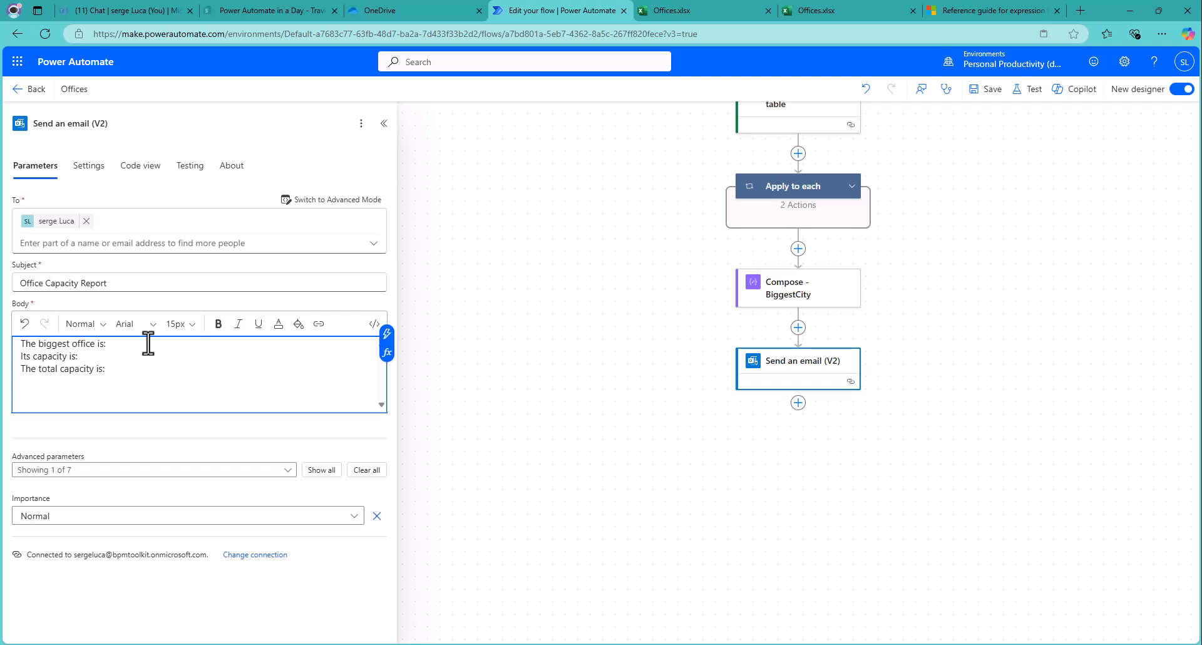
left_click(386, 332)
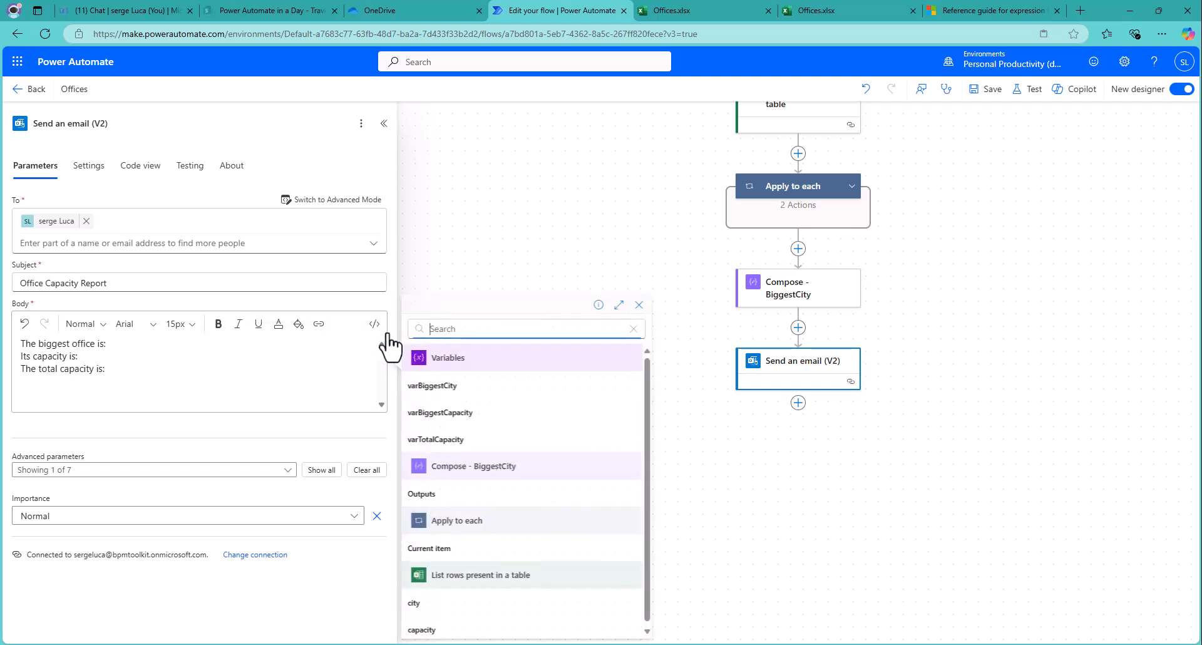
left_click(442, 386)
left_click(123, 359)
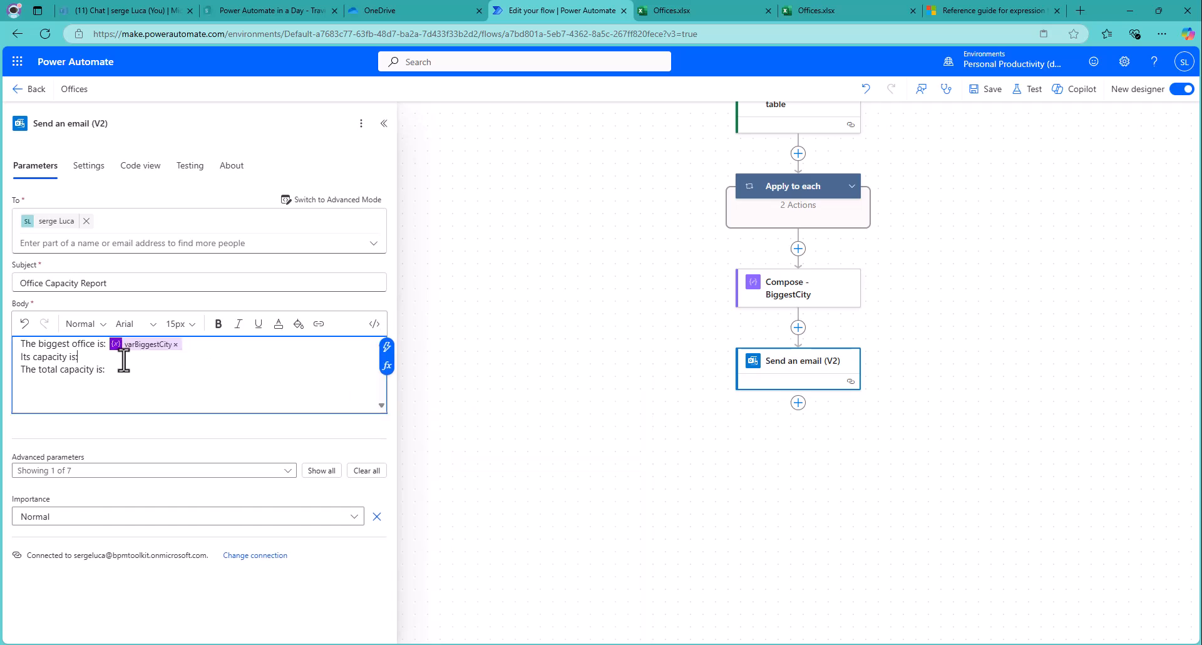
left_click(386, 346)
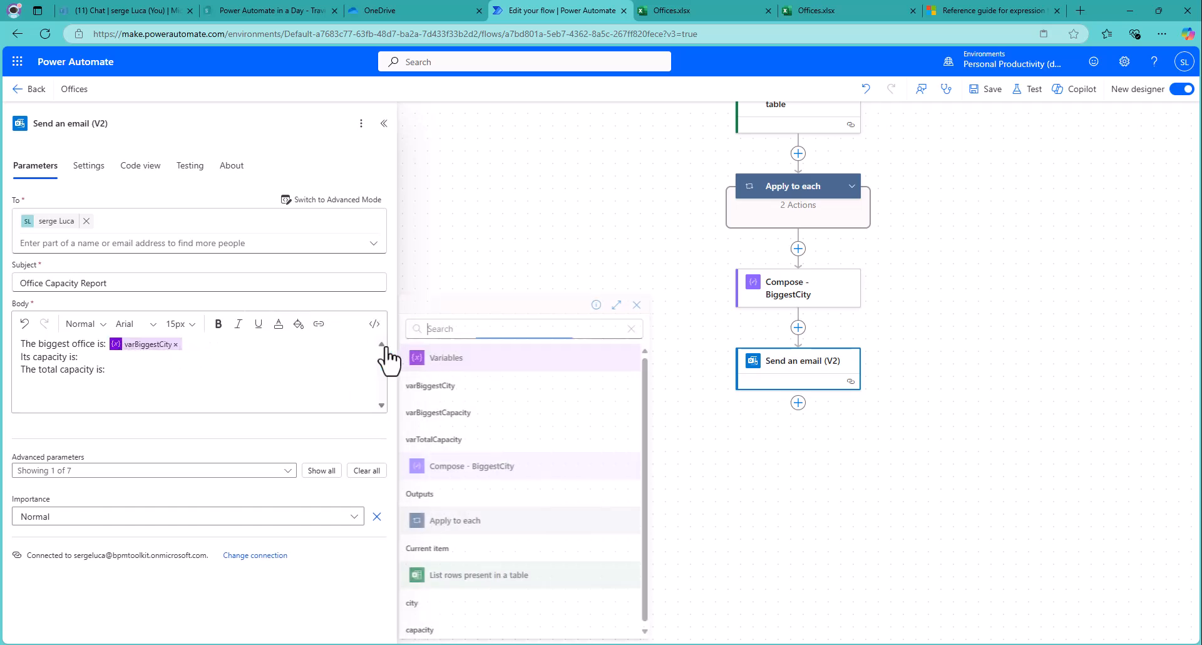
left_click(440, 412)
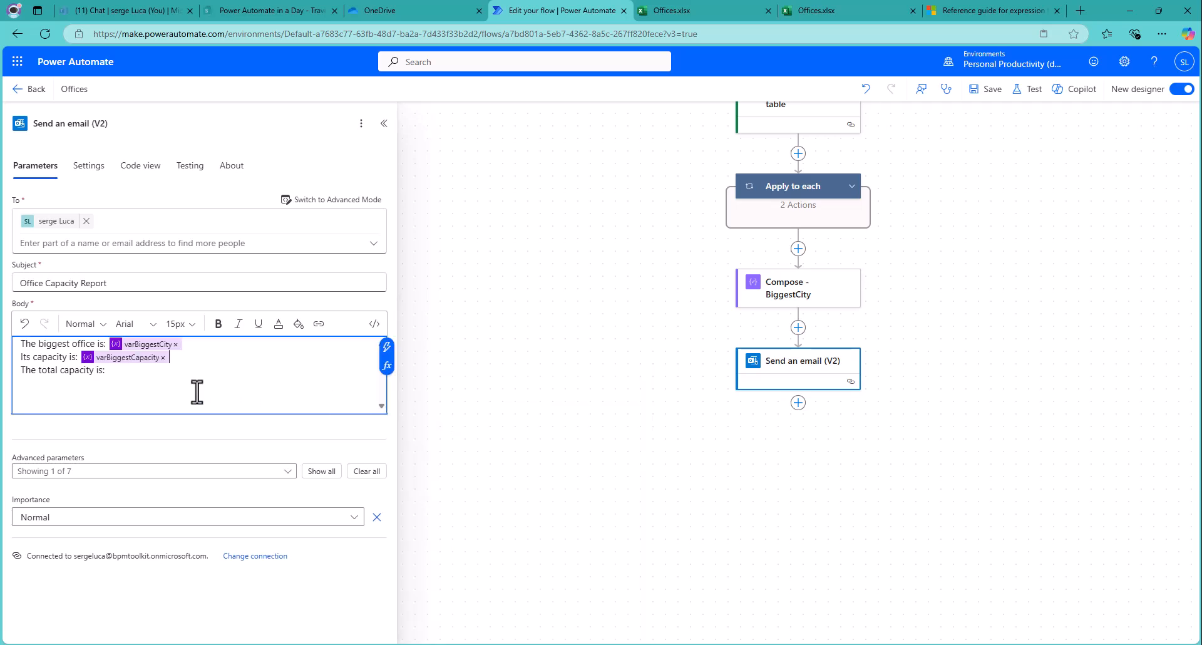
left_click(151, 377)
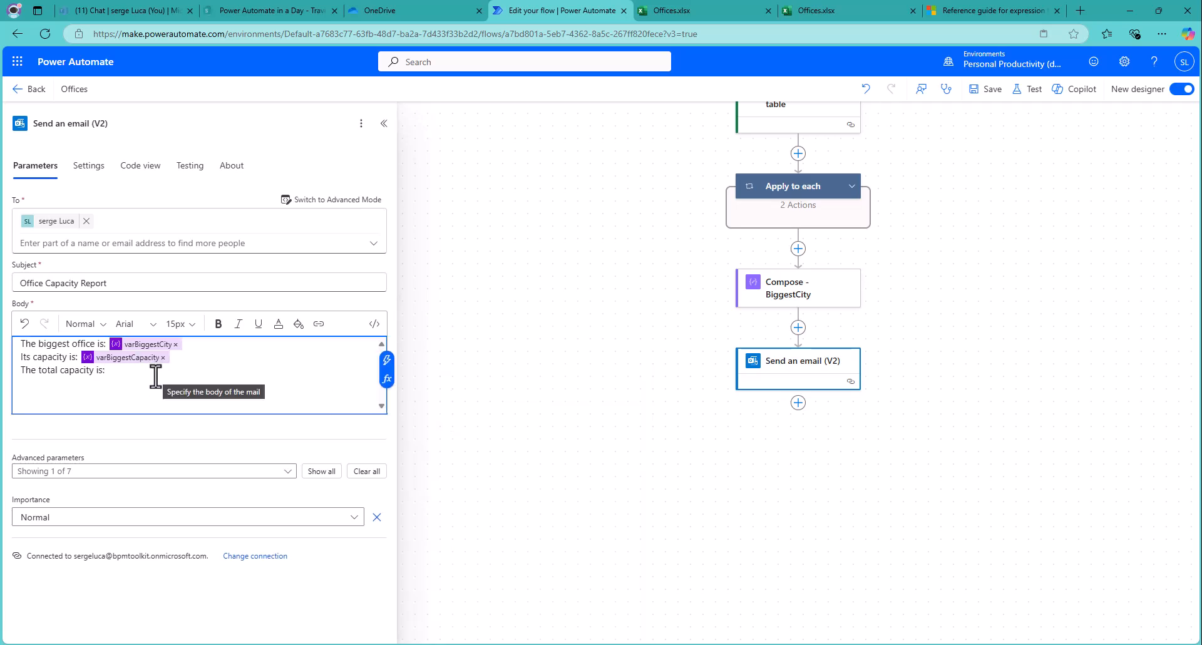
left_click(985, 89)
Step: Add an Initialize variable action before List rows present in a table, with name varTotalCapacity, type Integer and value 0
scroll(1027, 201, "up", 5)
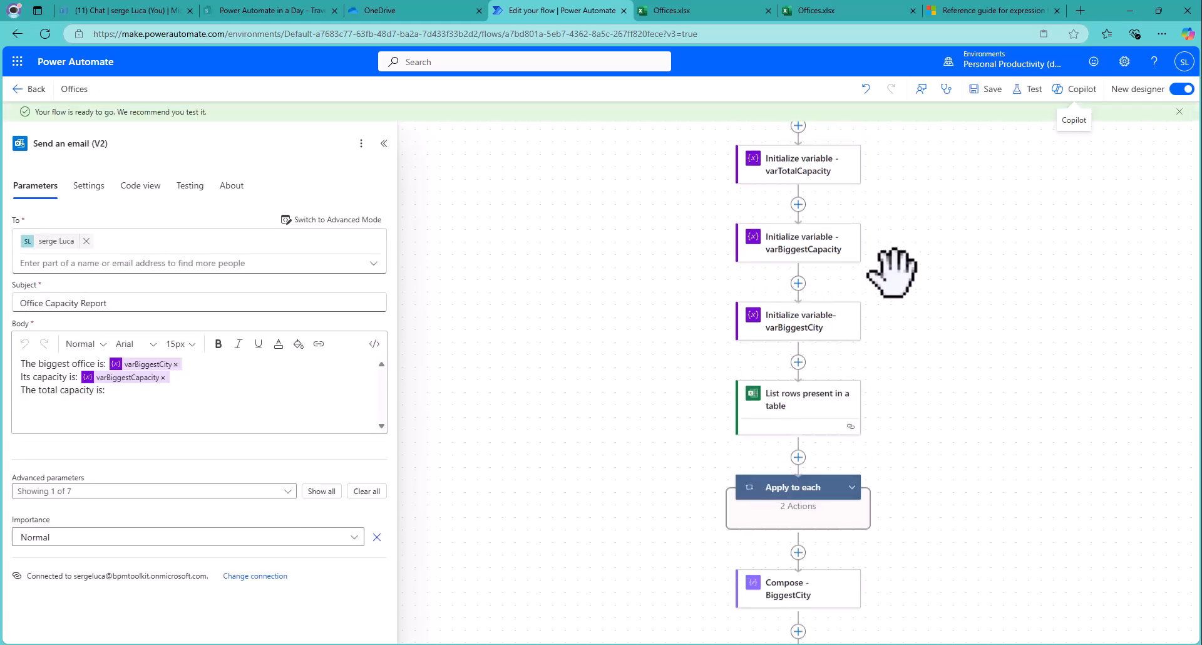
left_click(799, 364)
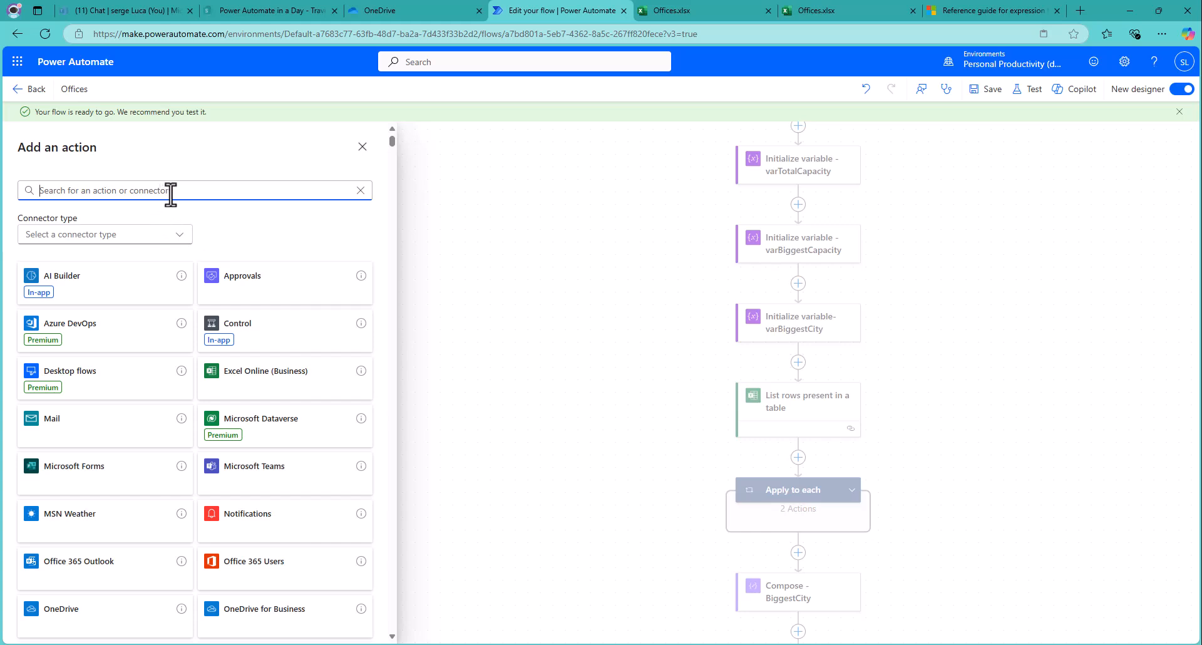
type("variabl")
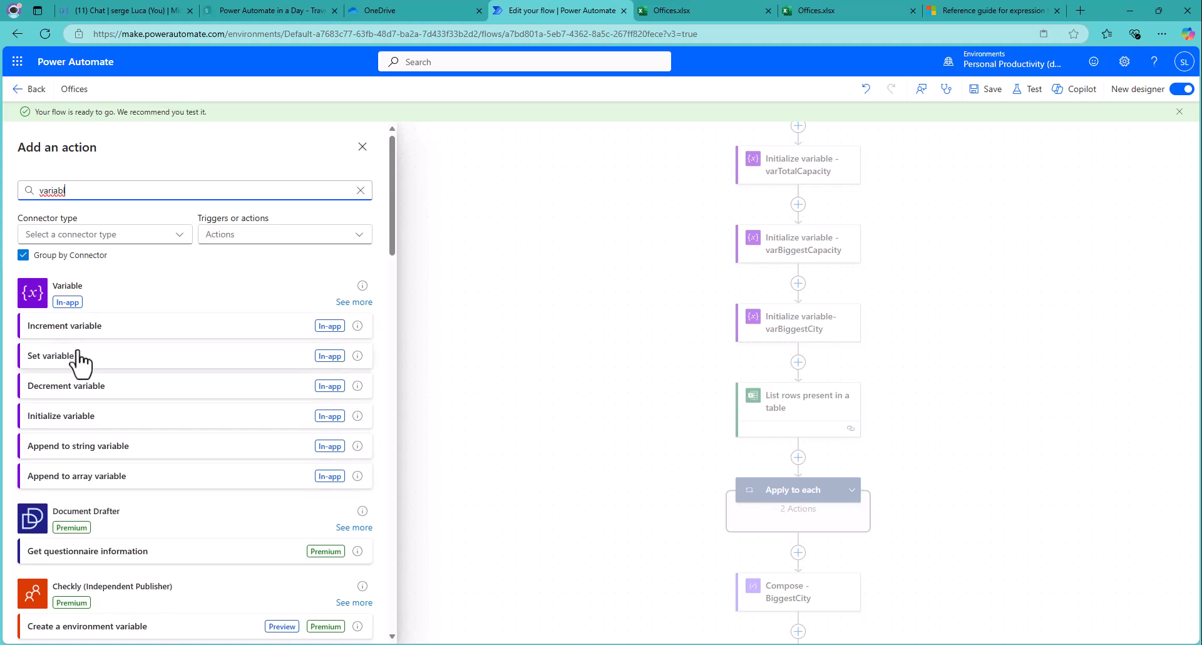
left_click(60, 417)
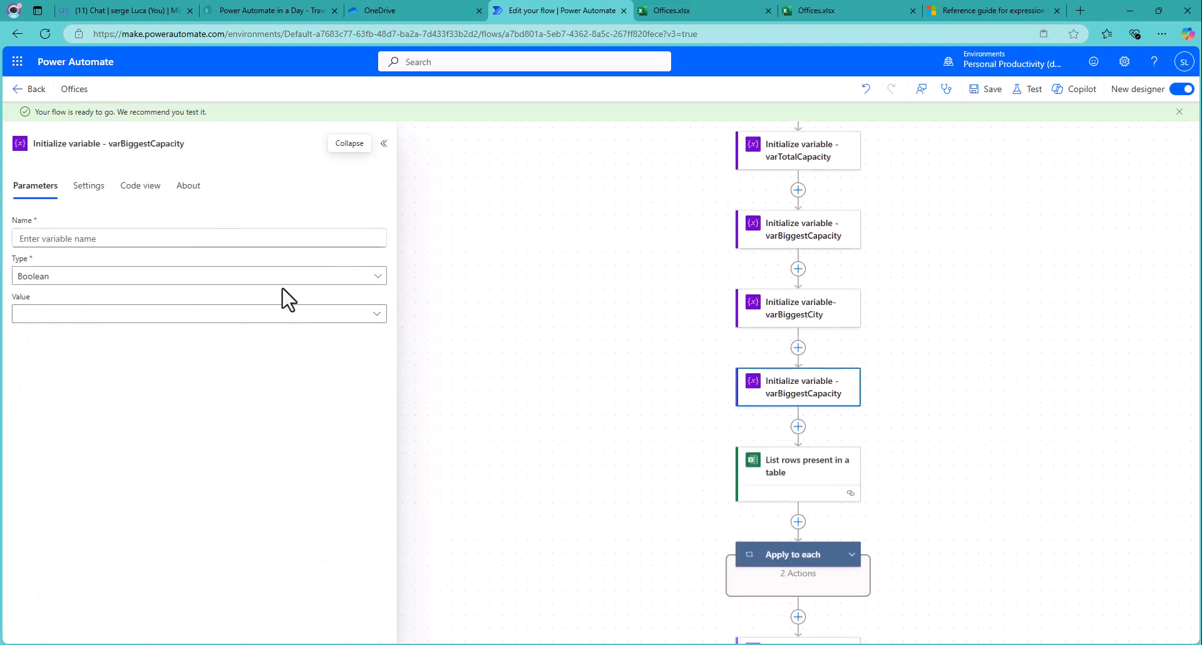
left_click(119, 239)
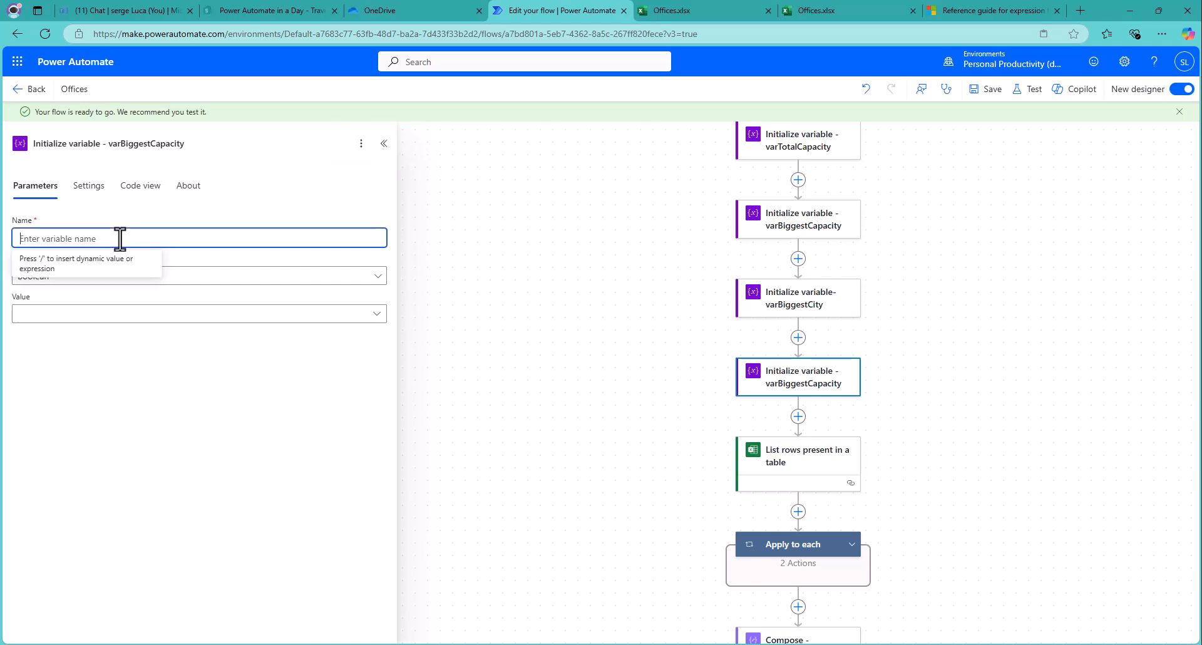
type("var")
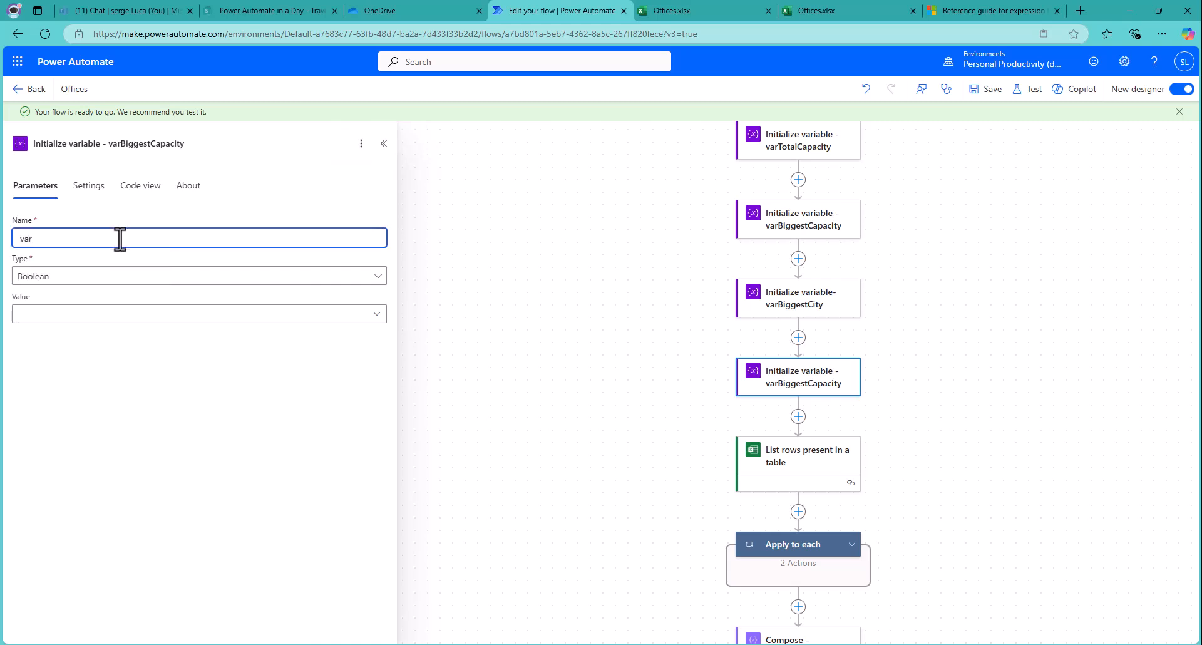
type("TotalCapacity")
left_click(376, 278)
left_click(44, 319)
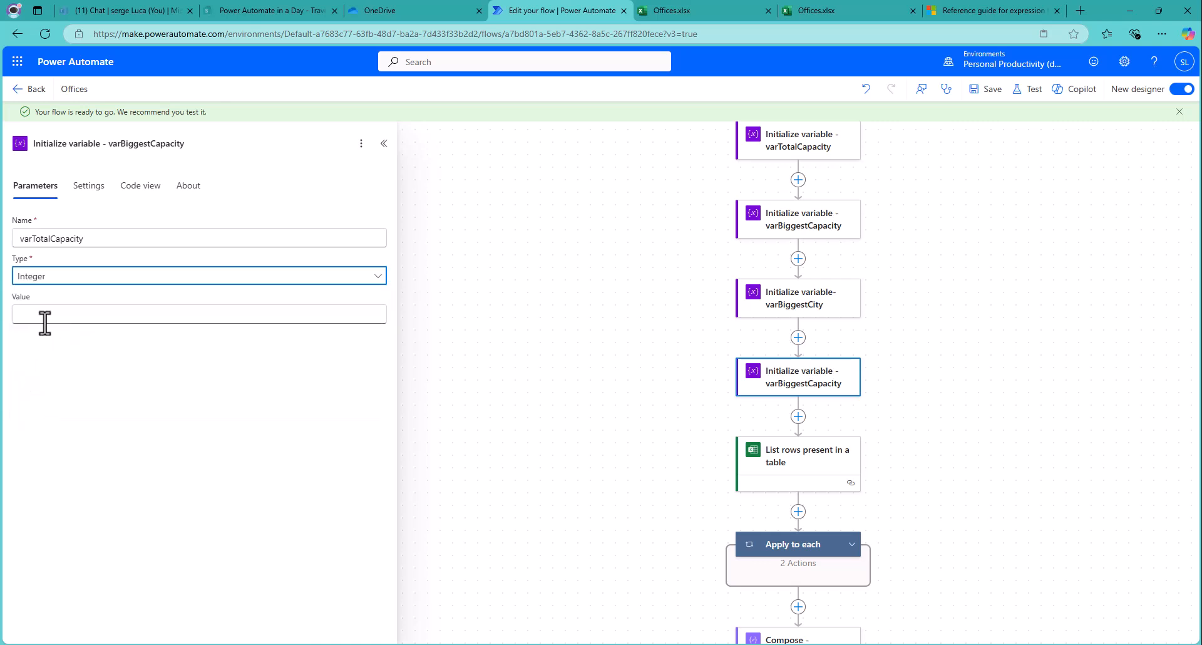
left_click(48, 317)
type("0")
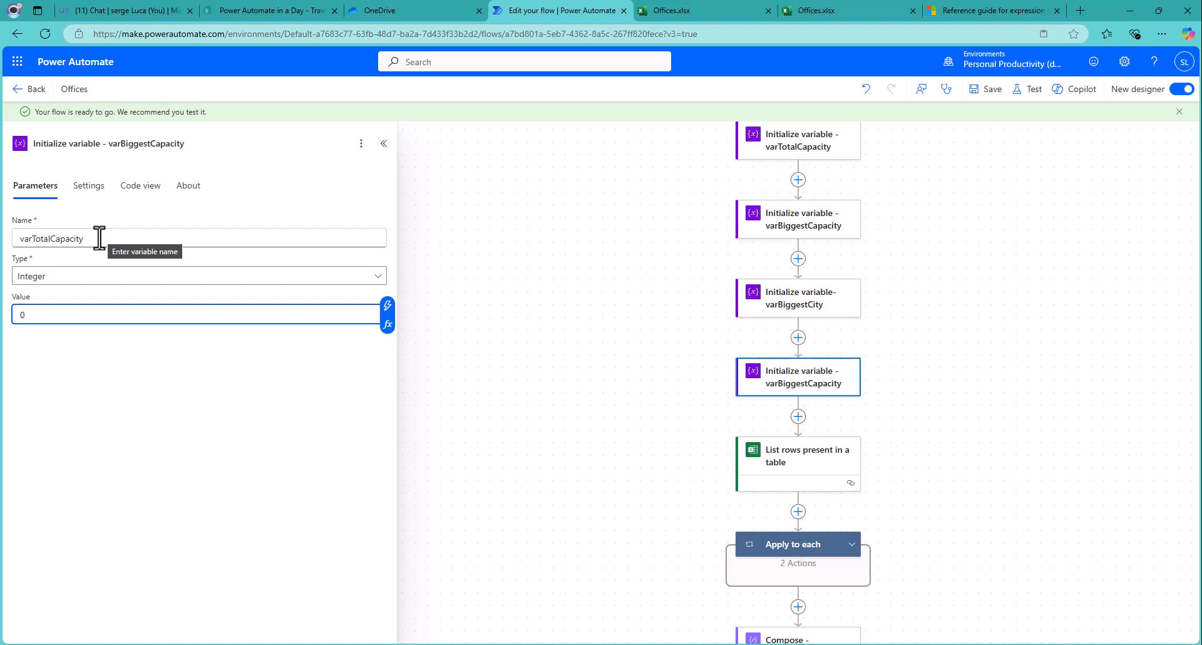
Step: Try to rename the added variable action "Initialize variable - varTotalCapacity", reusing its variable name
left_click_drag(99, 238, 3, 240)
key("ctrl+c")
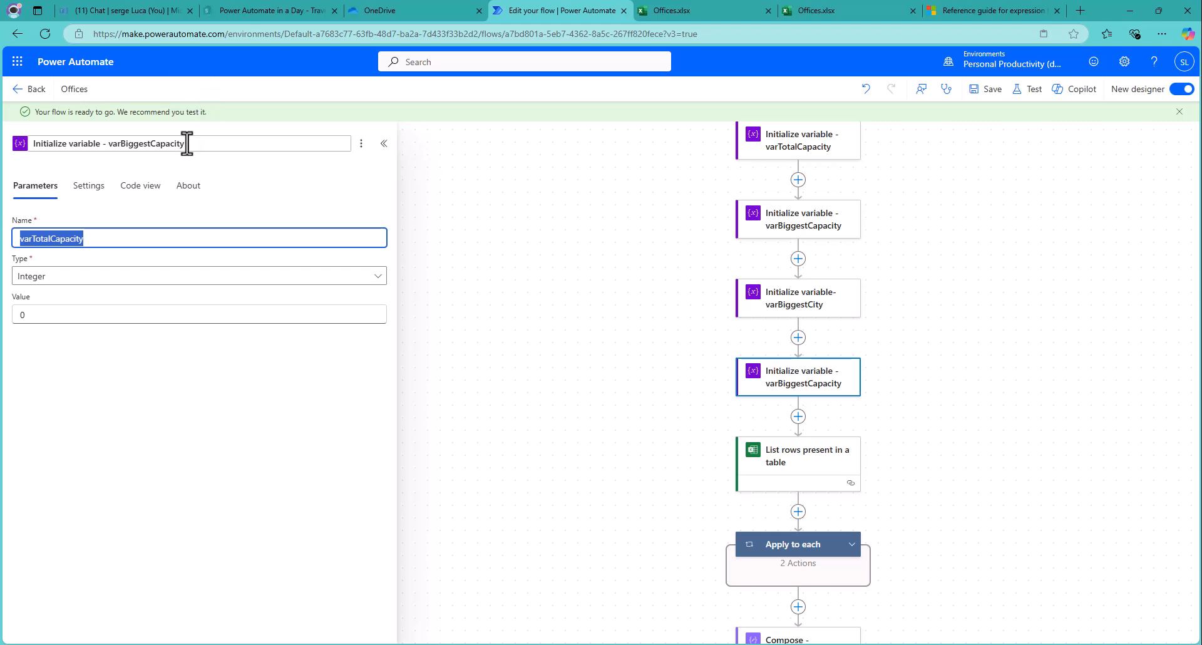
left_click_drag(187, 143, 107, 144)
key("ctrl+v")
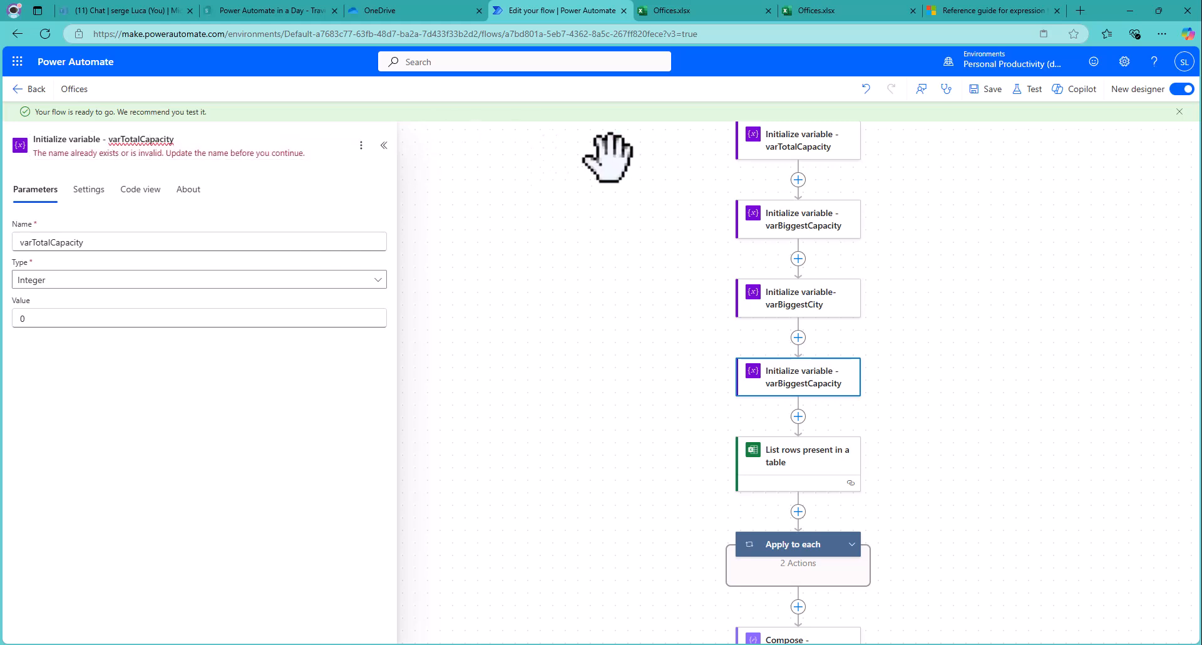
Step: Delete the duplicate Initialize variable action located between Initialize variable-varBiggestCity and List rows present in a table
scroll(702, 191, "up", 1)
scroll(701, 190, "up", 1)
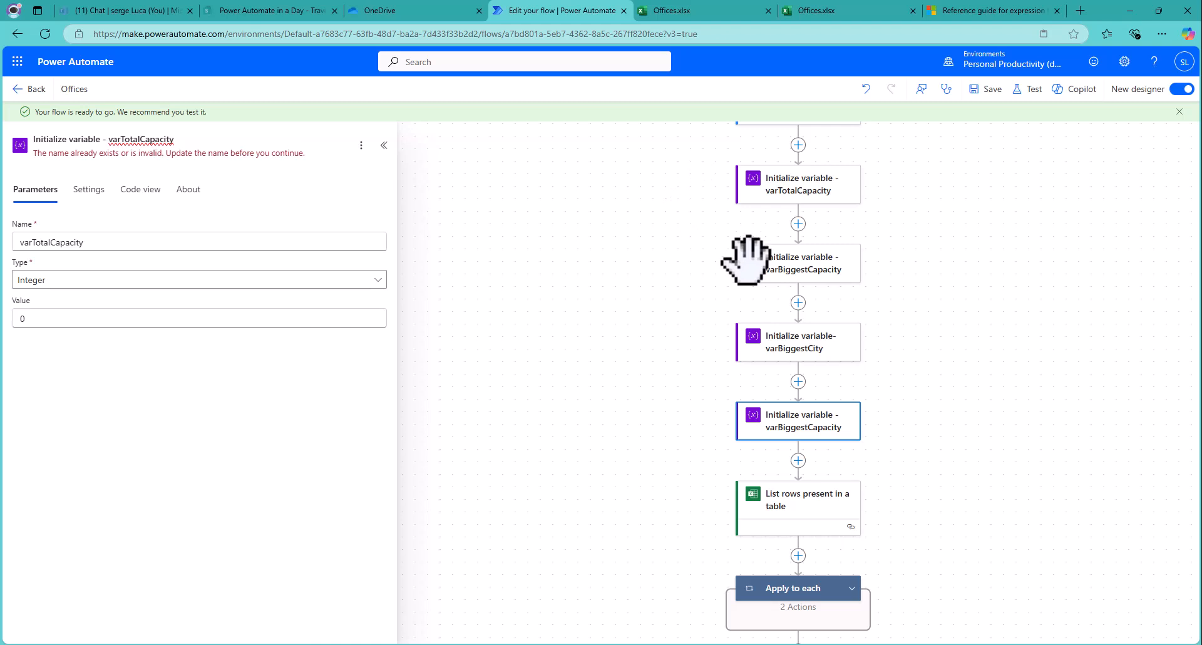
left_click(820, 419)
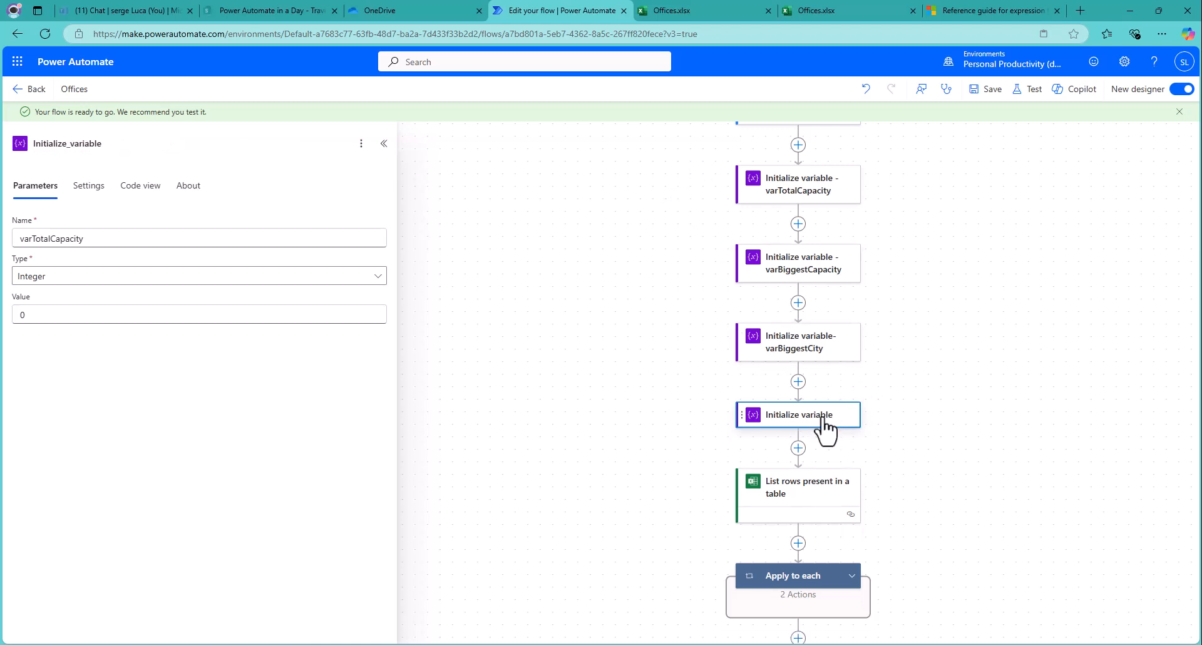
right_click(822, 419)
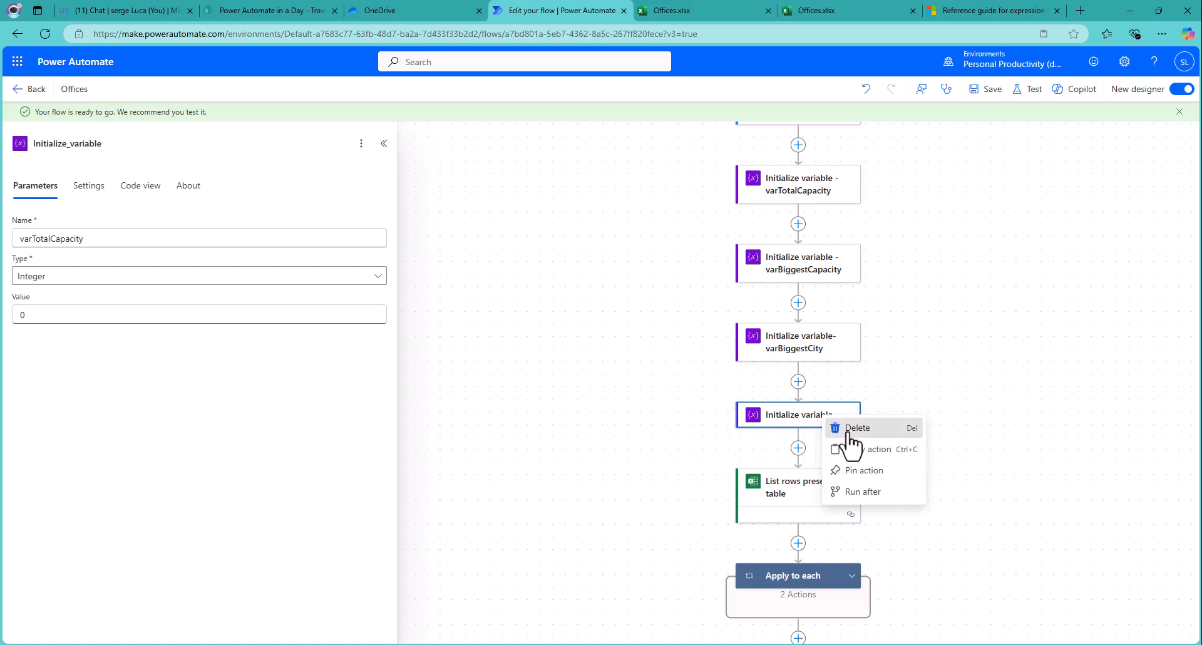
left_click(847, 428)
left_click(742, 377)
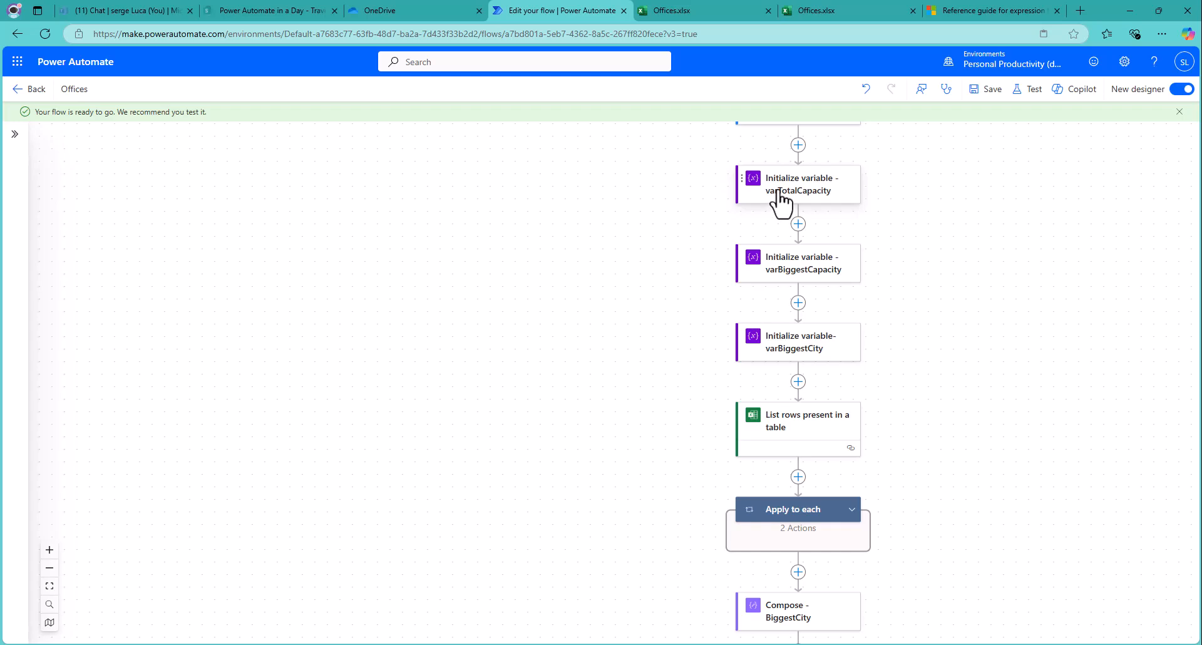
Step: Open the Apply to each loop and expand it to show its nested actions
scroll(945, 344, "down", 2)
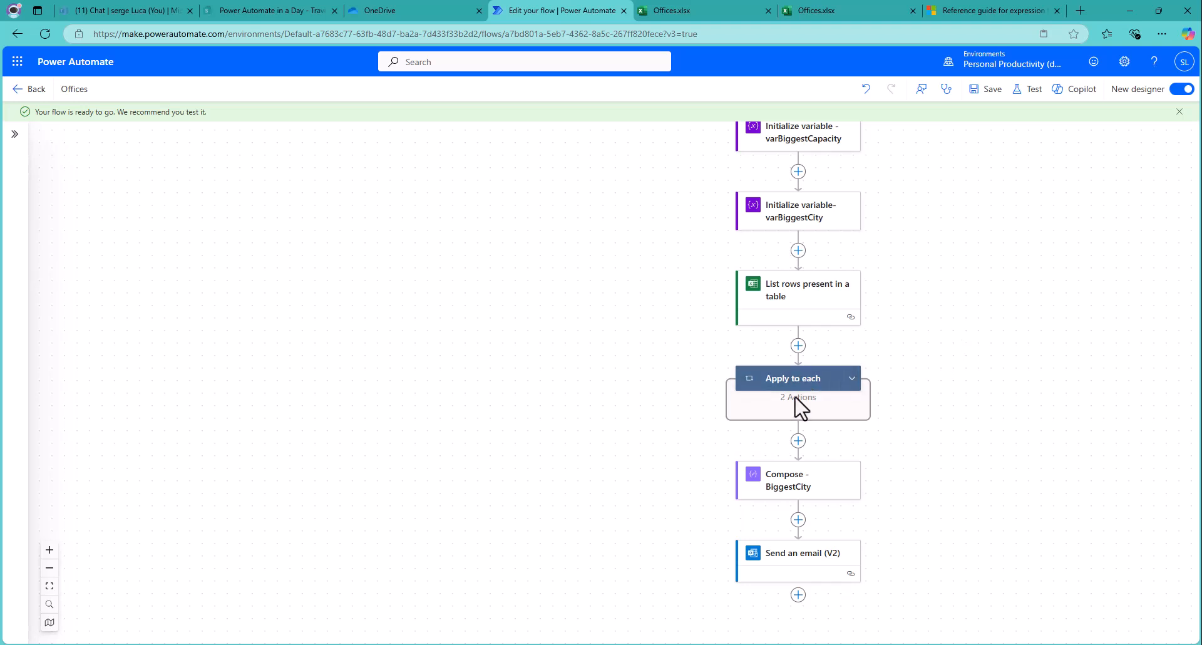
left_click(795, 378)
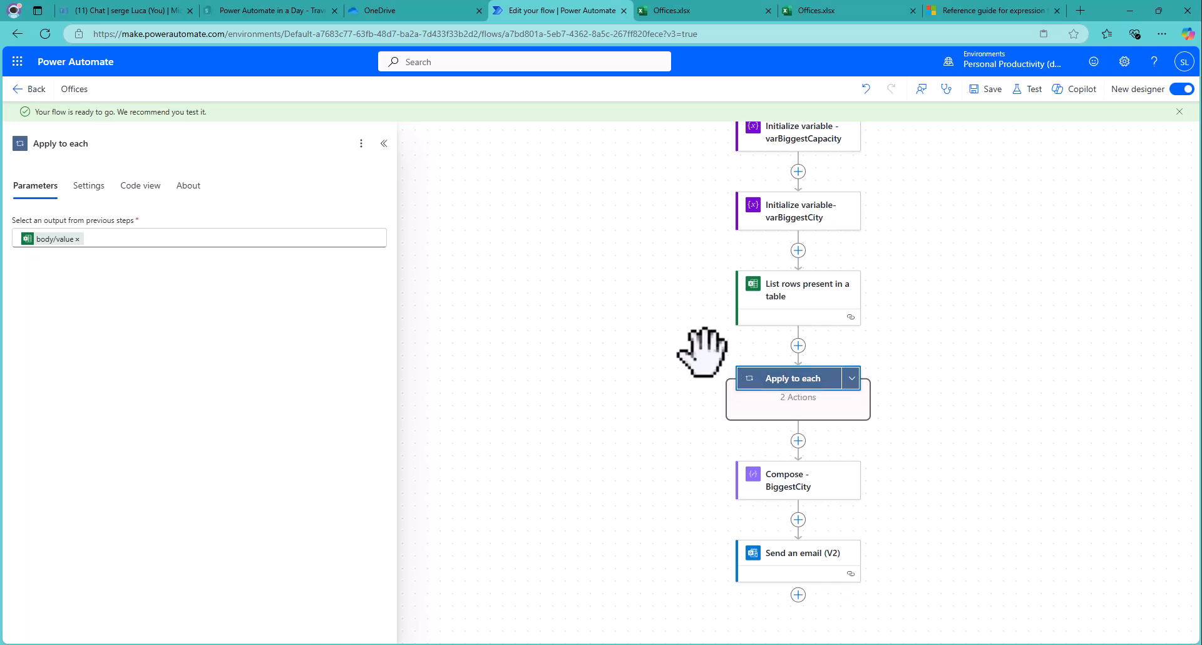
left_click(850, 379)
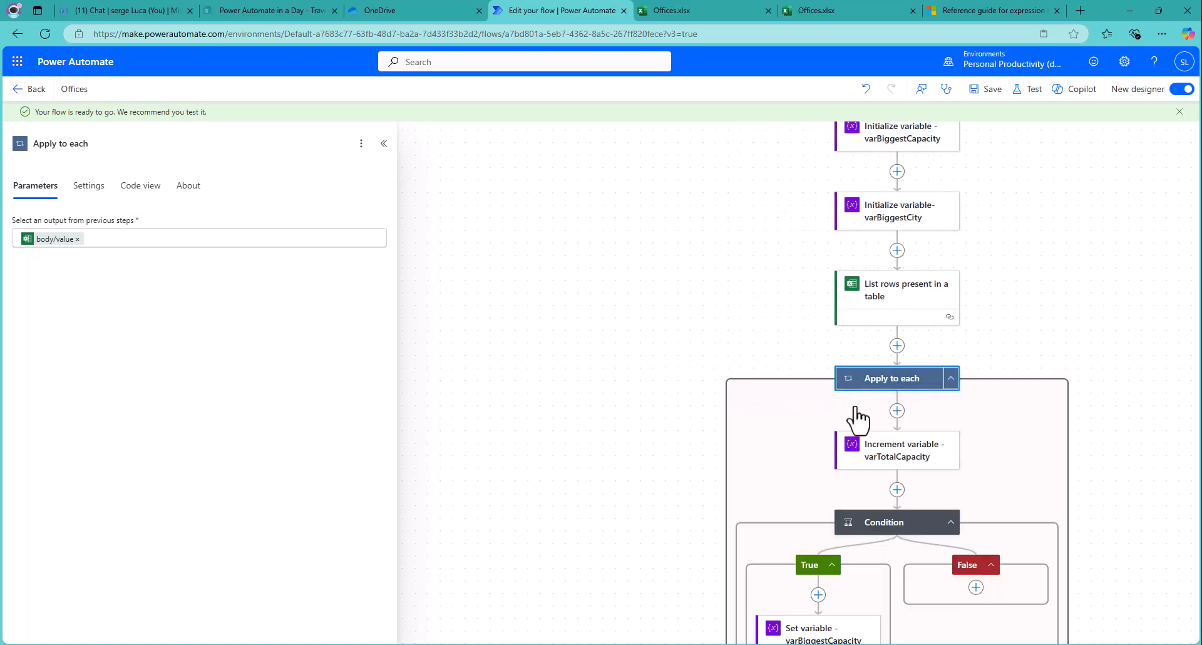
Step: Collapse the Condition and insert the varTotalCapacity variable after "The total capacity is:" in the Send an email (V2) body
scroll(856, 416, "down", 2)
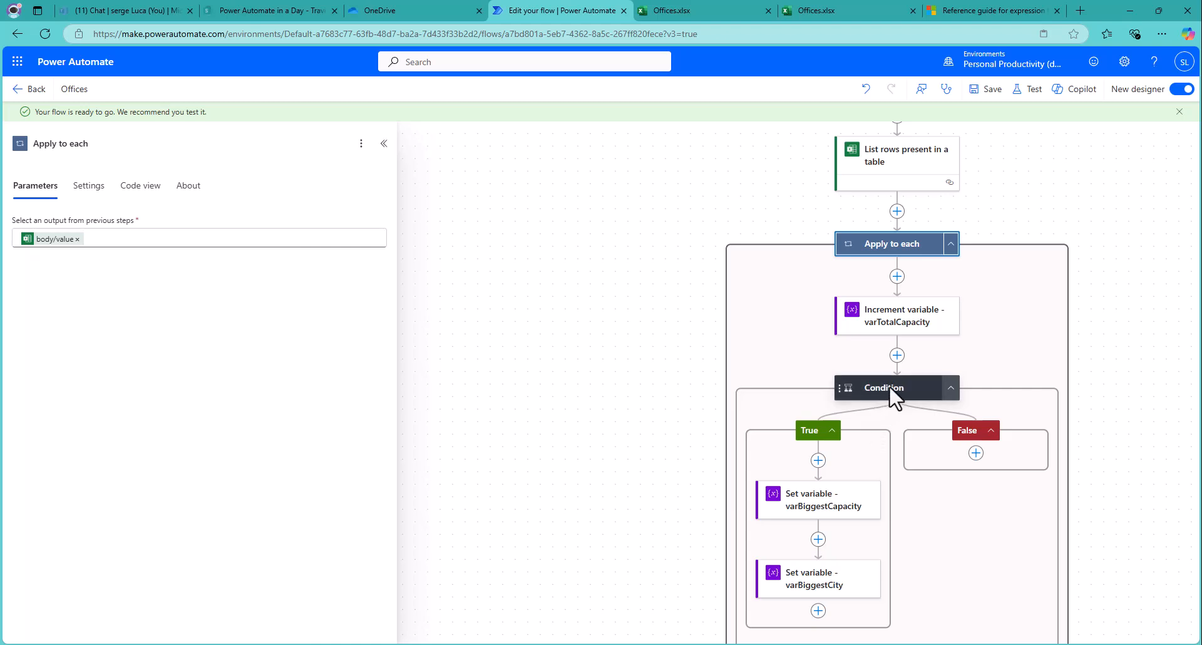
left_click(950, 389)
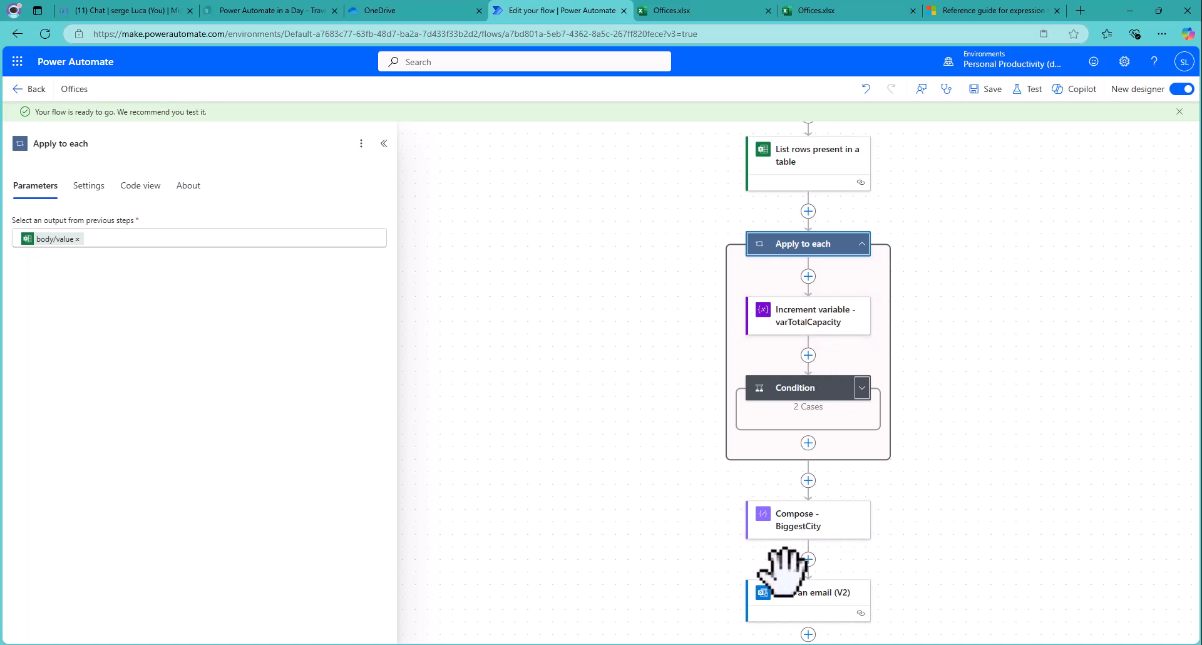
left_click(786, 595)
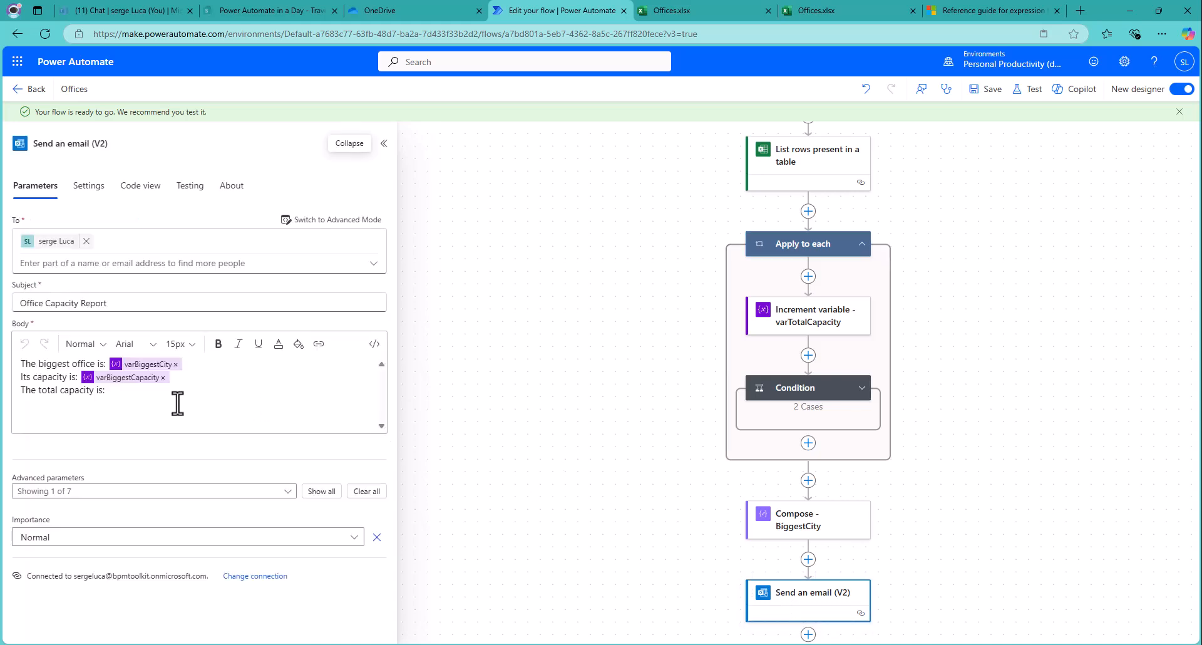
left_click(126, 392)
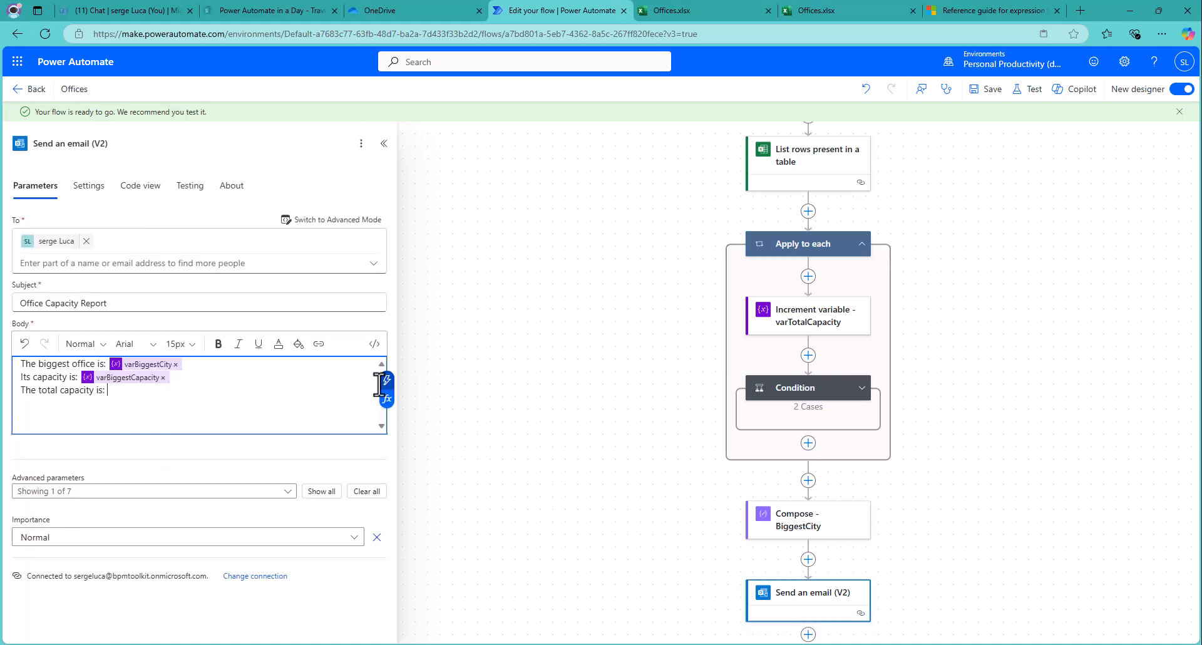
left_click(384, 380)
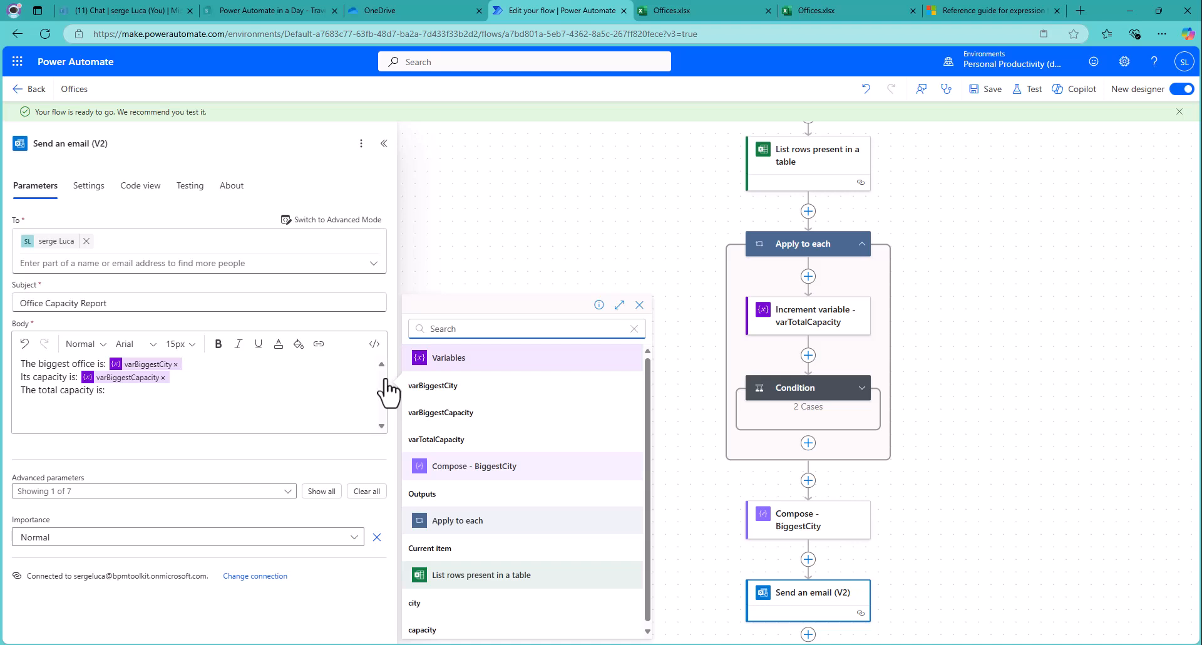
left_click(439, 440)
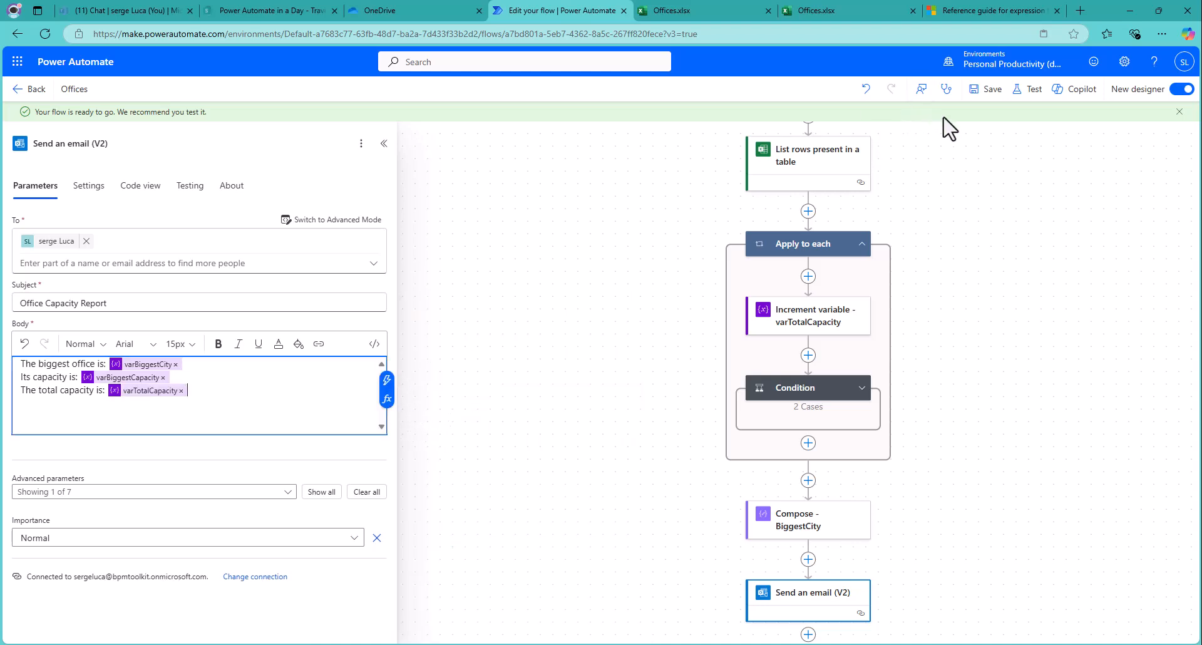
Step: Save the Offices flow and run it as a manual test
left_click(1029, 93)
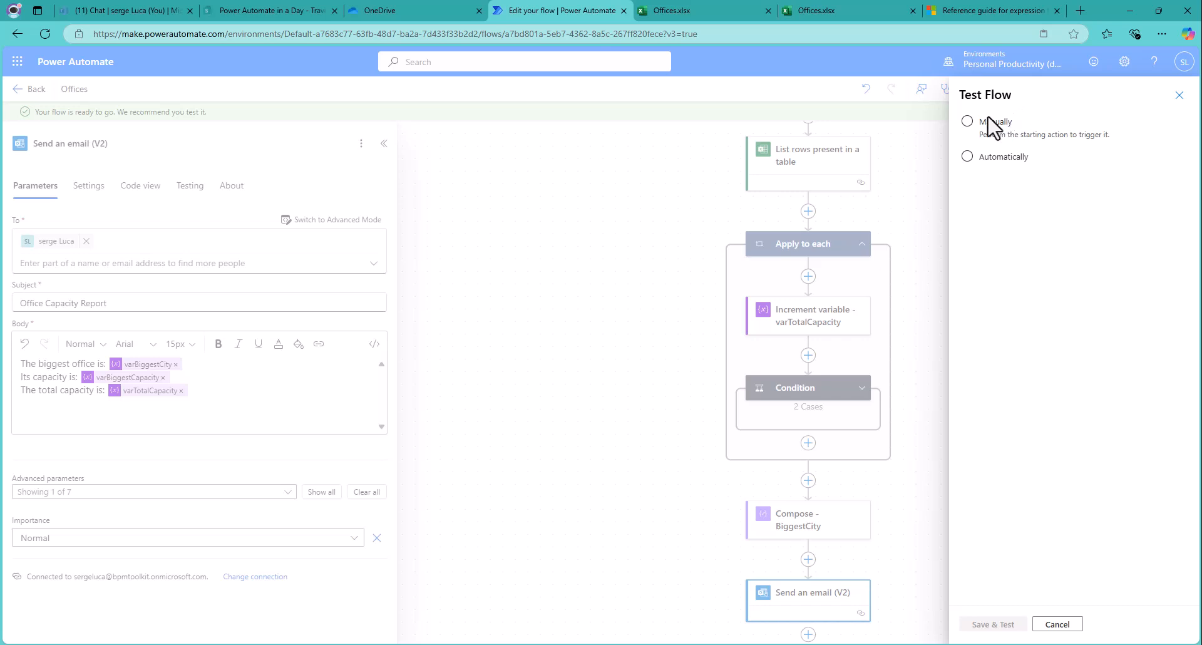
left_click(967, 122)
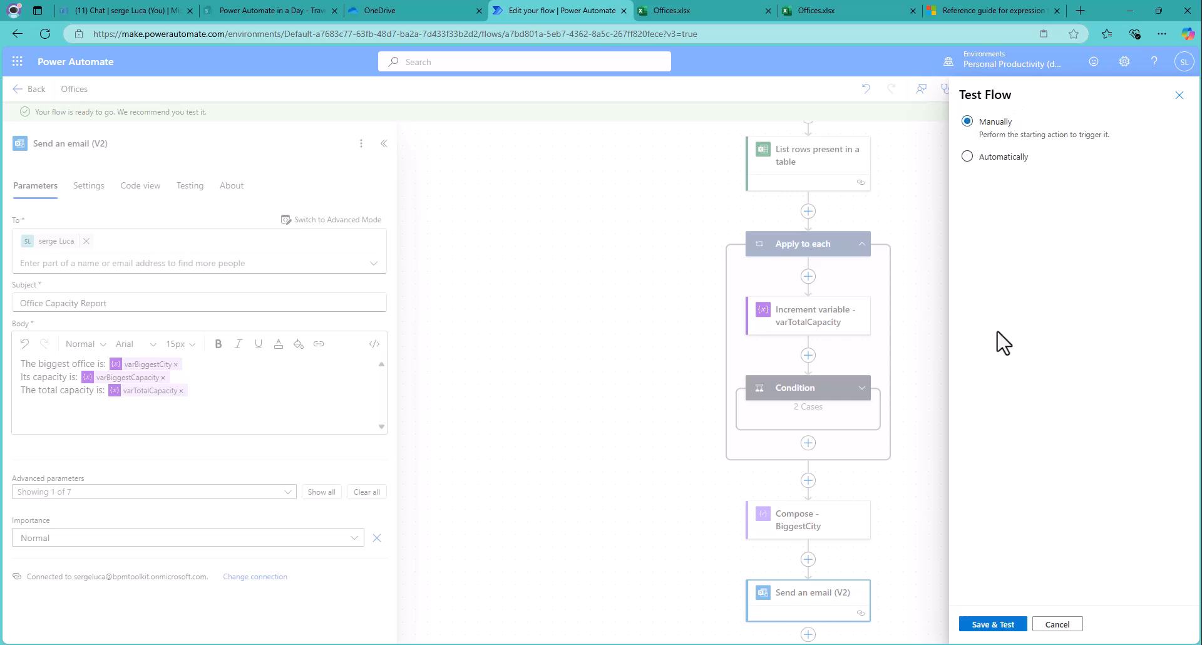
left_click(986, 623)
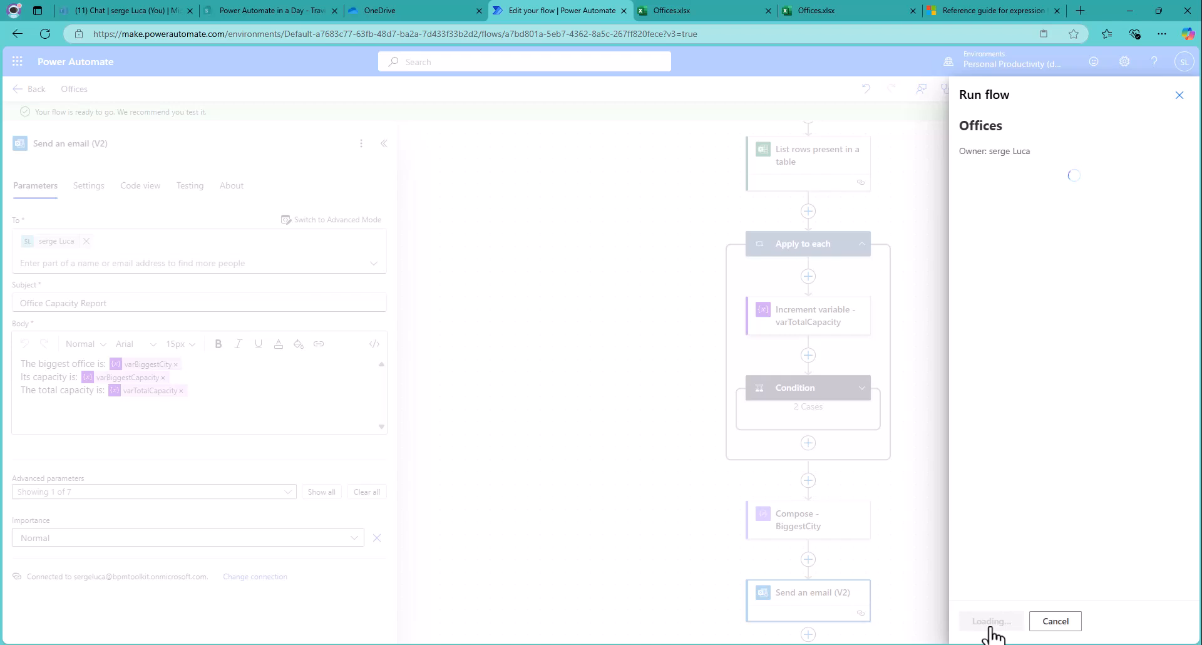
left_click(992, 626)
left_click(993, 624)
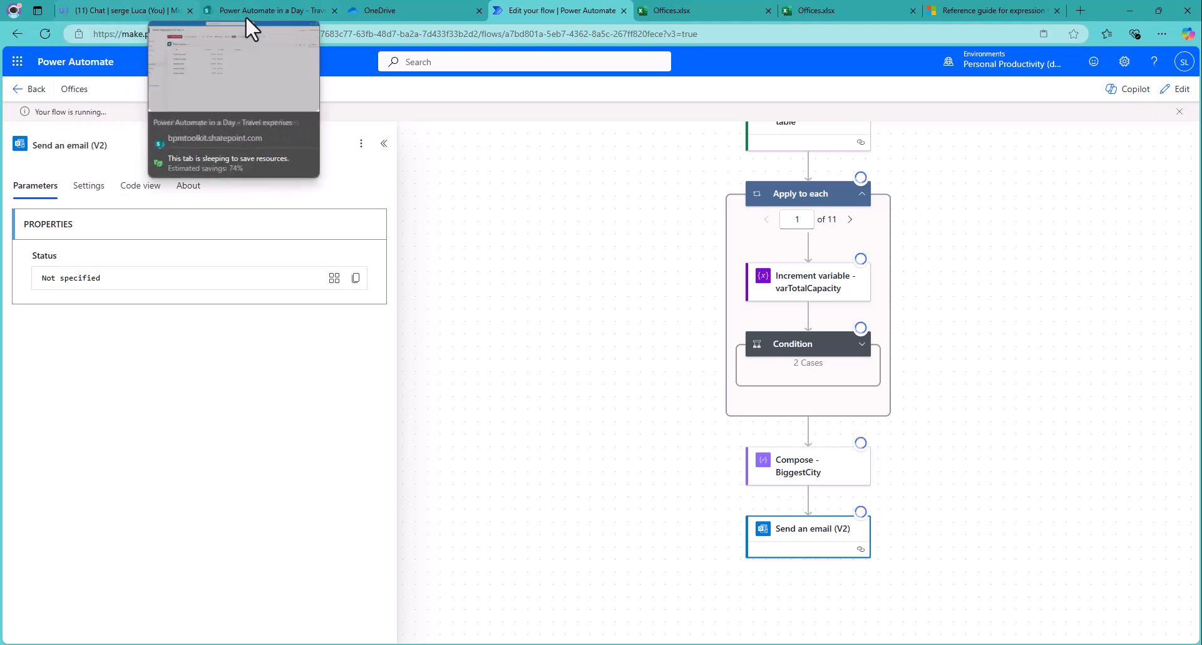
Step: Go through OneDrive to Outlook and open the newest "Office Capacity Report" email to check its content
left_click(376, 11)
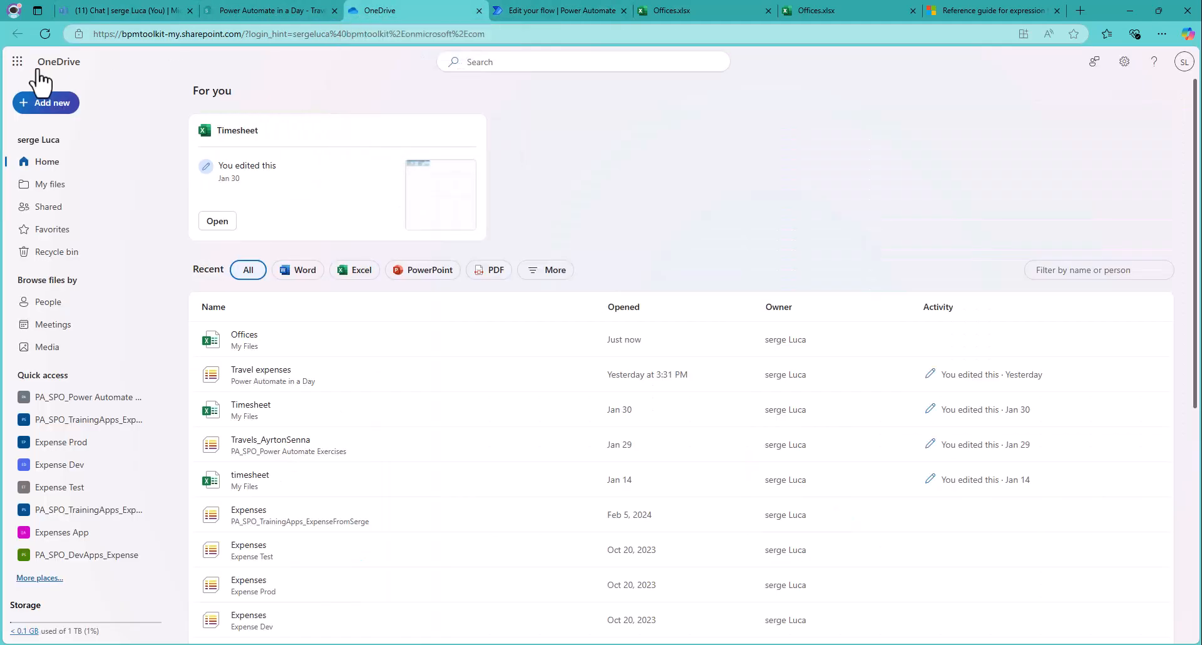
left_click(17, 61)
left_click(115, 142)
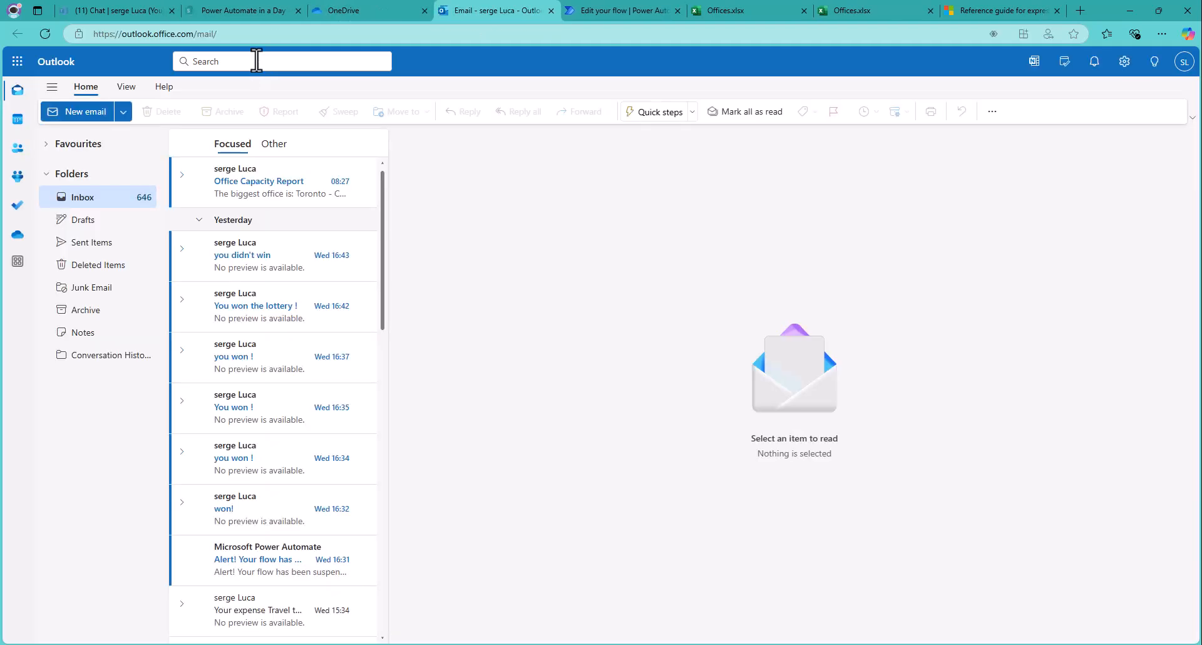
left_click(276, 191)
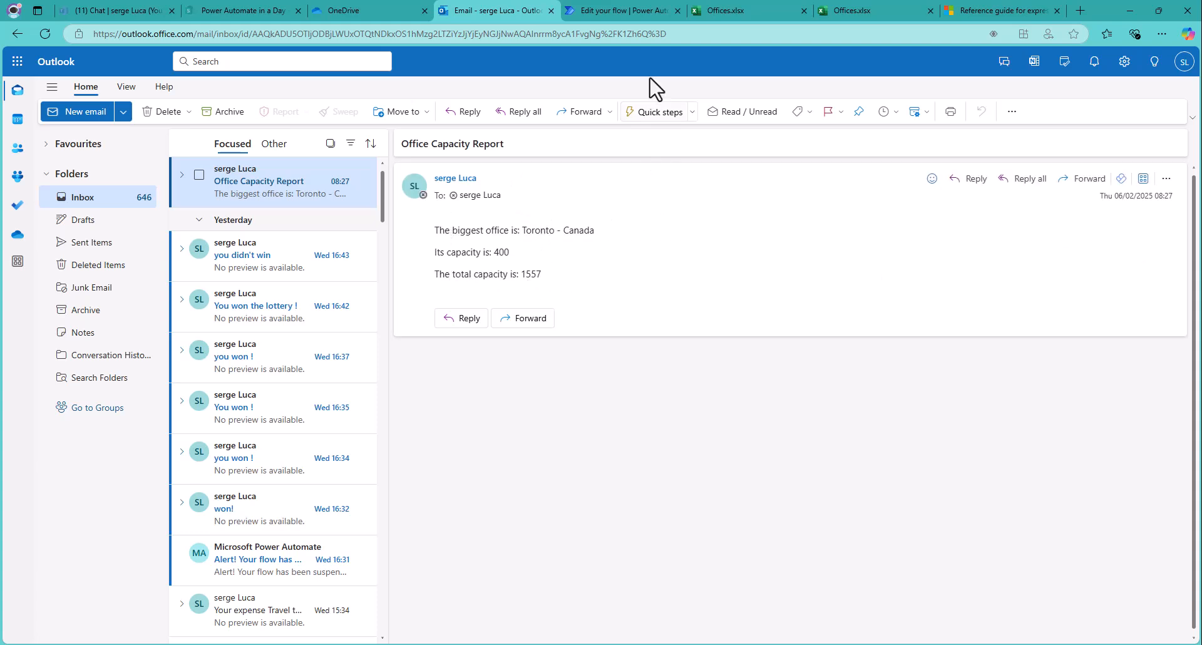
Step: Switch back to Power Automate, edit the flow, and add the line "Here are the offices:" at the end of the email body
left_click(626, 13)
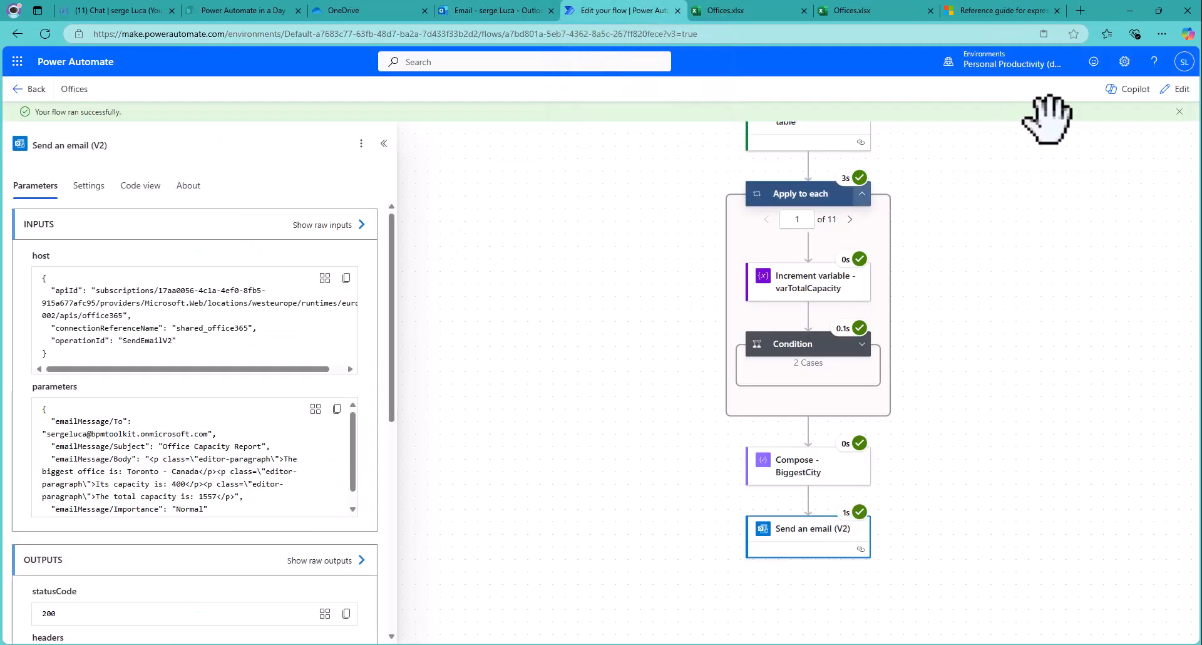
left_click(1181, 90)
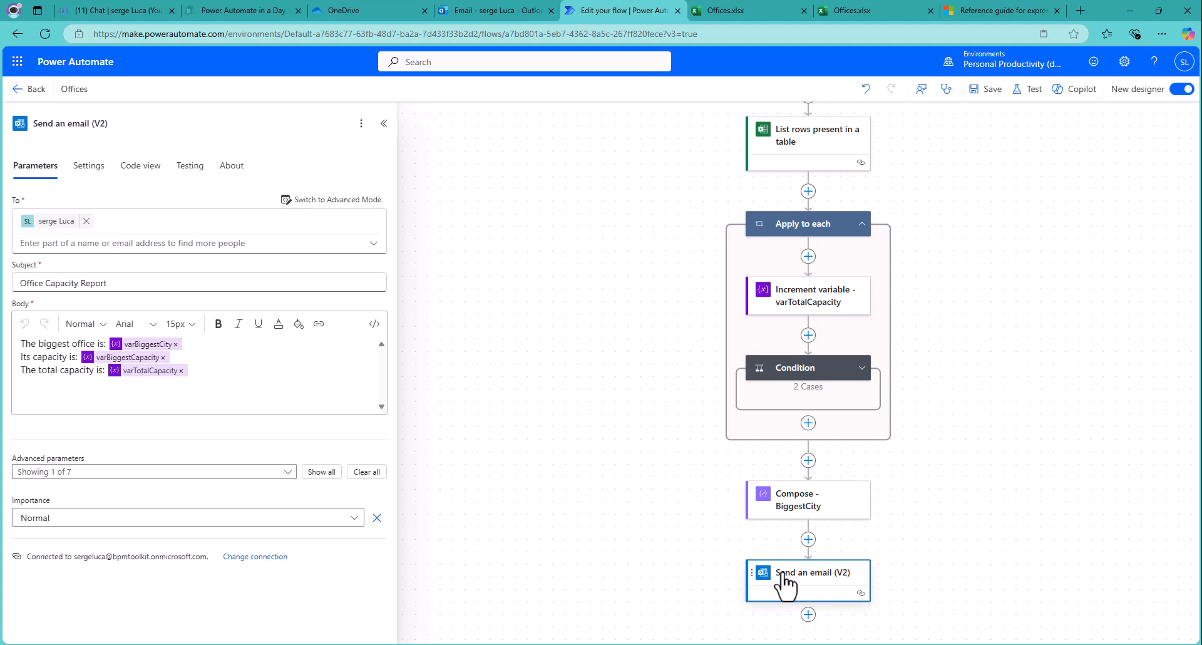
left_click(206, 372)
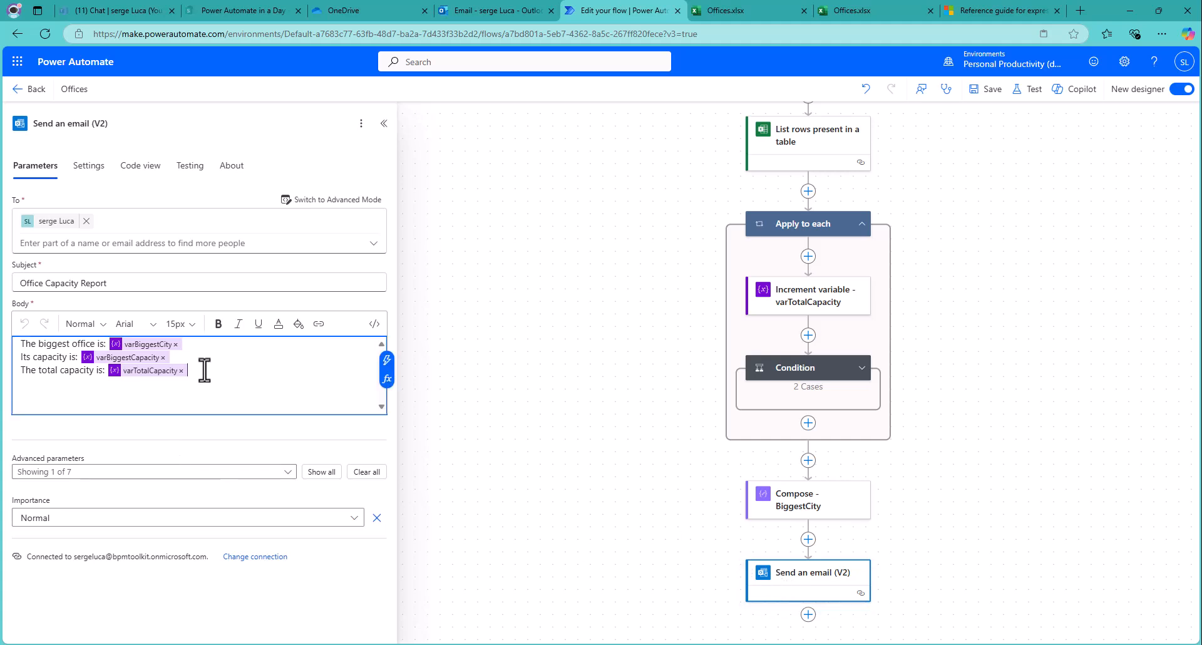
key("Return")
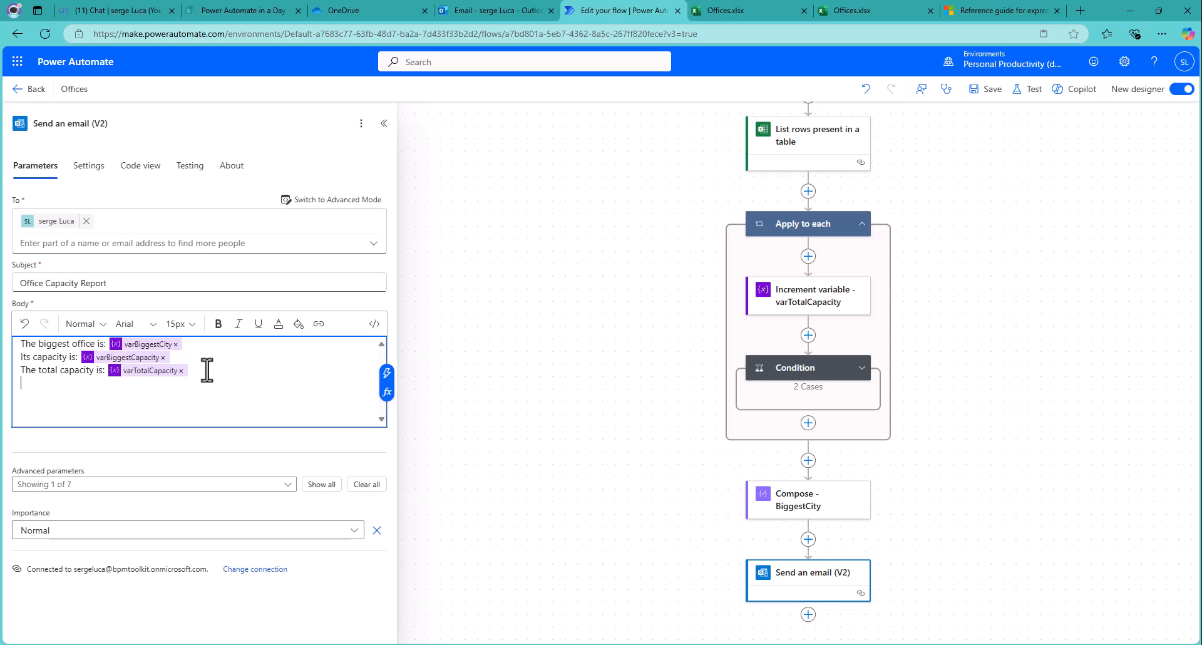
type("Here are the offices:")
key("Return")
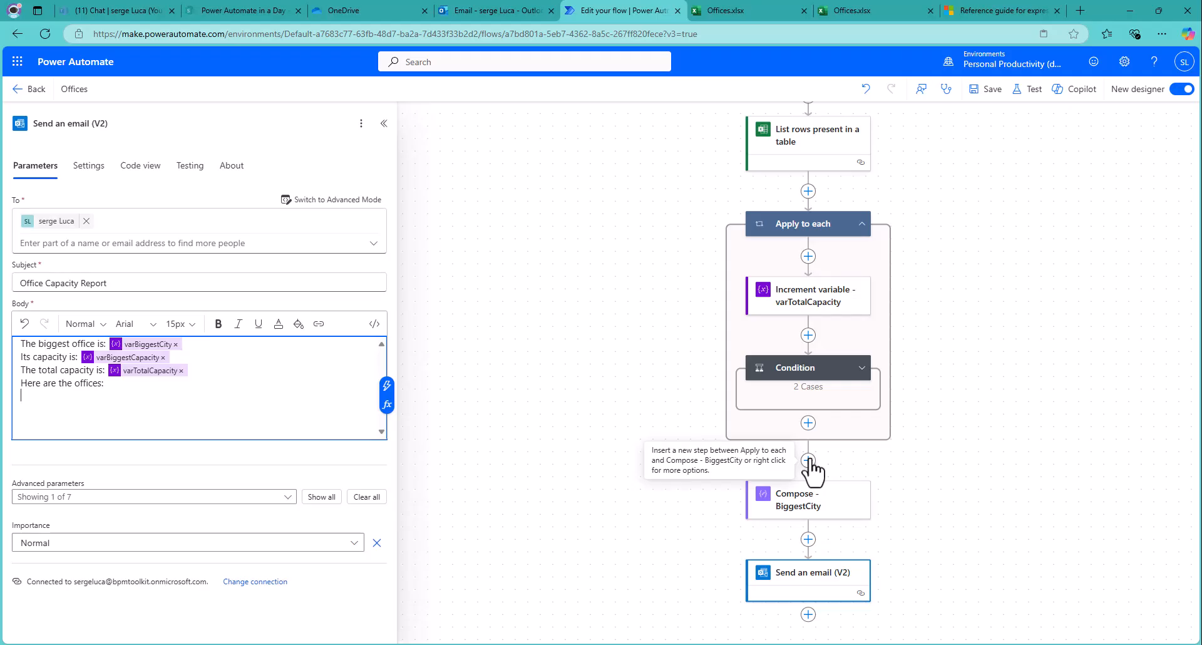
Step: Add a Create HTML table action between Apply to each and Compose - BiggestCity
left_click(809, 460)
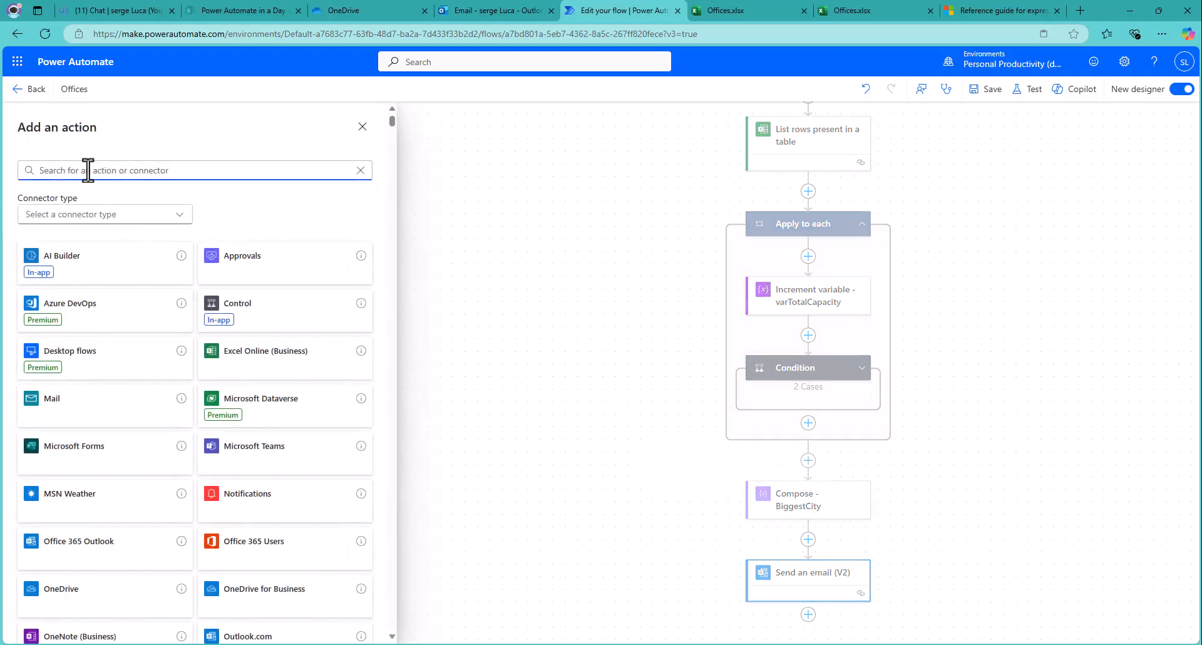
type("Crea")
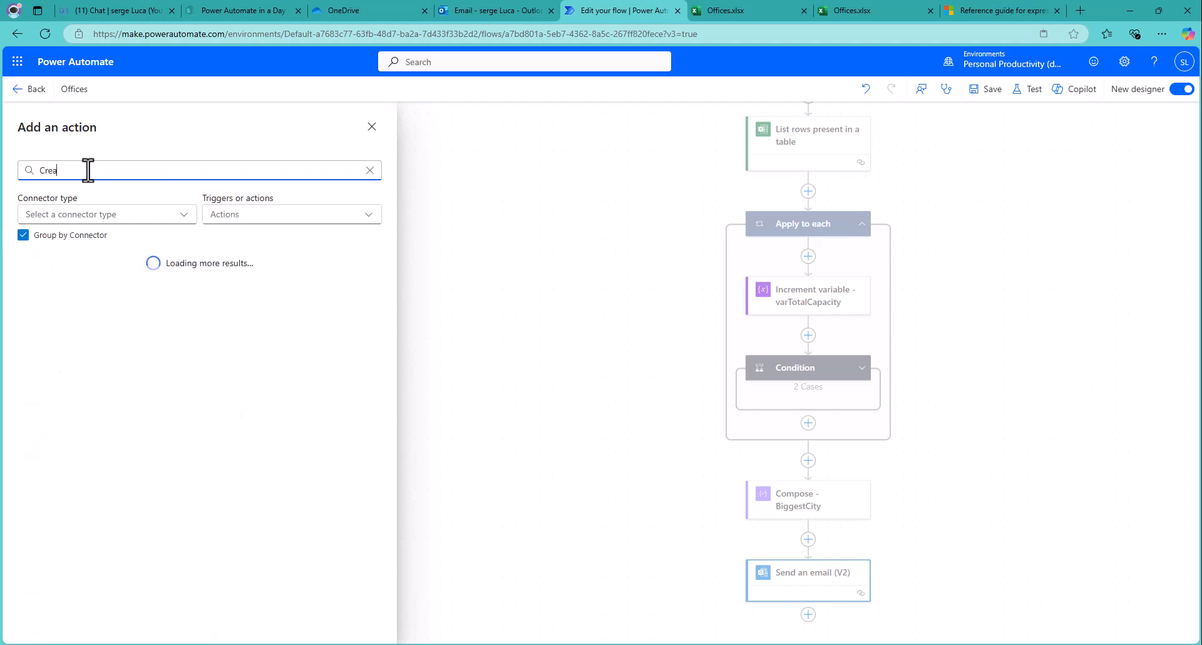
type("te html")
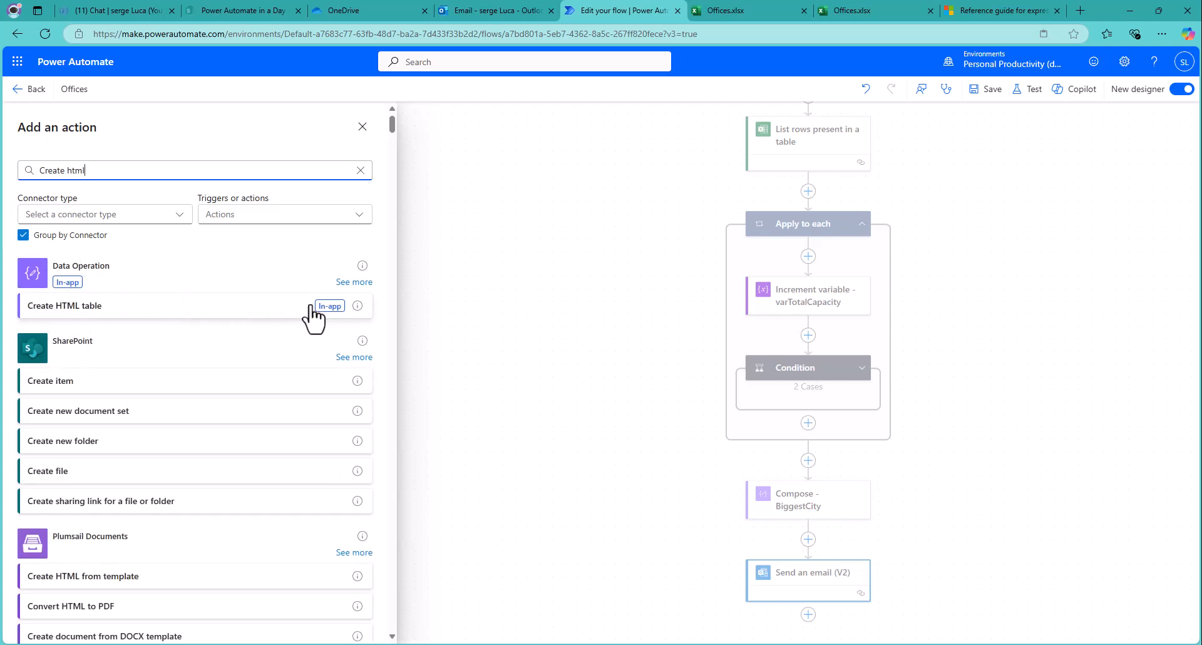
left_click(329, 316)
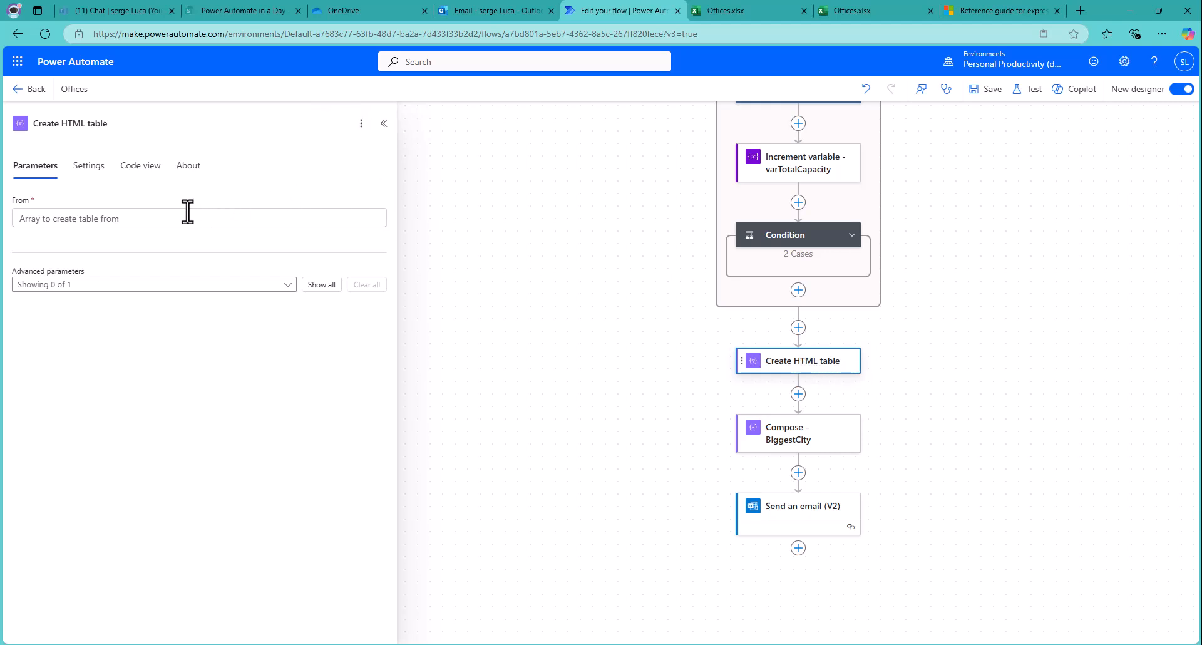
Step: Set the HTML table's source array to body/value from List rows present in a table
left_click(161, 217)
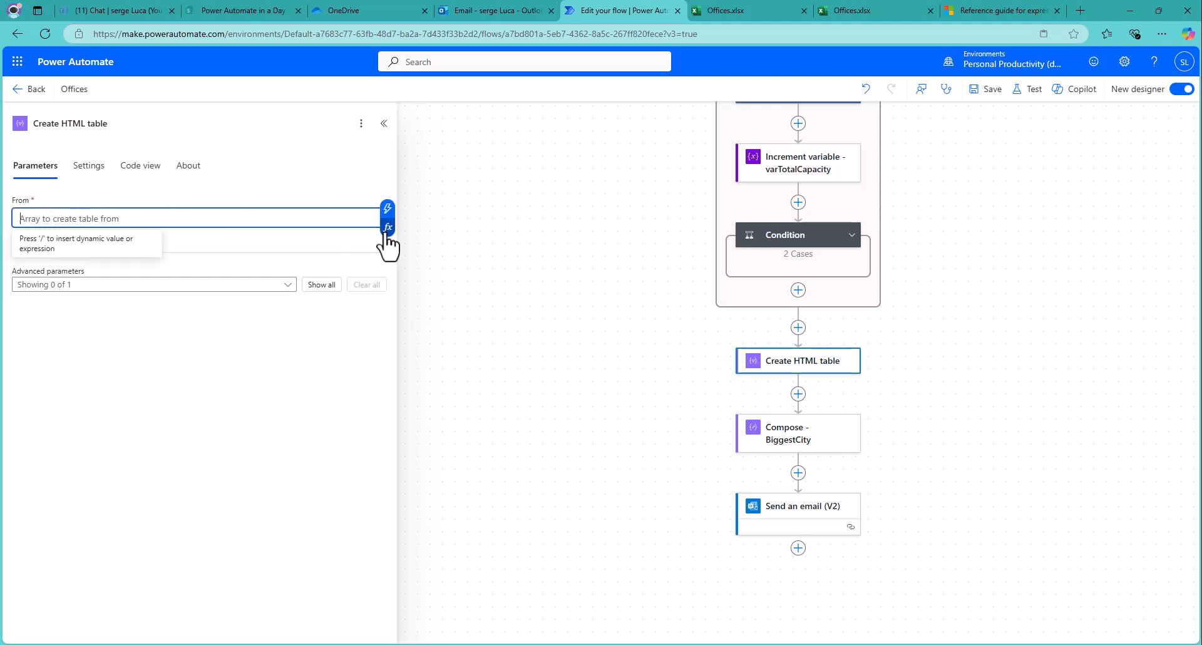
scroll(613, 297, "up", 3)
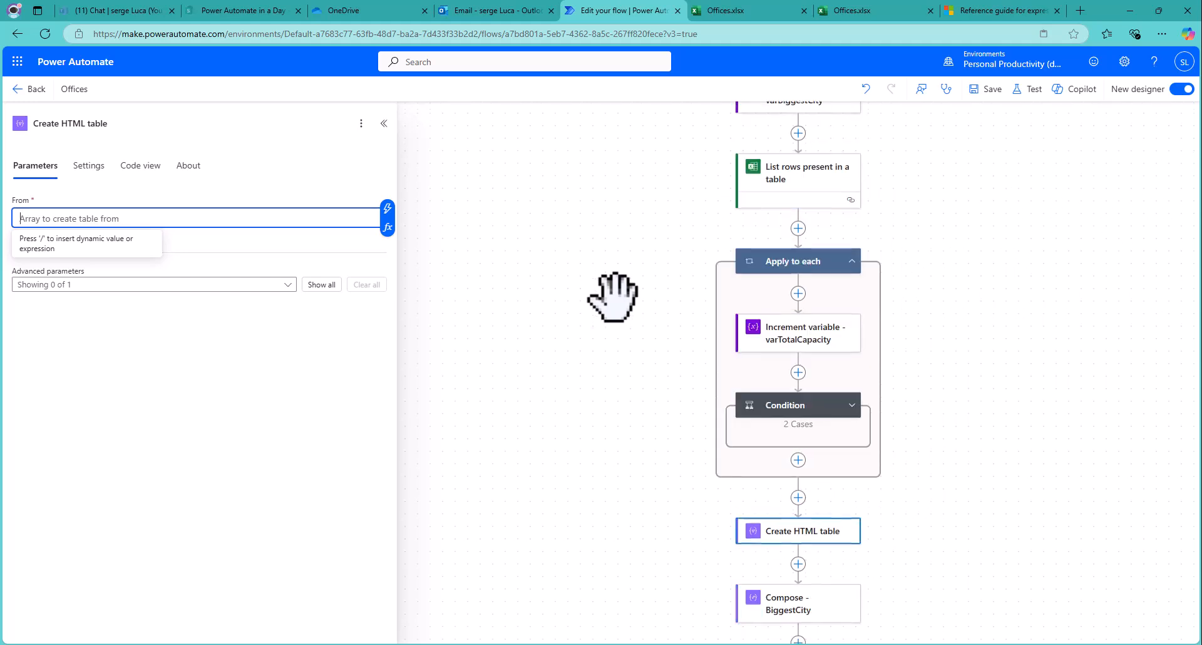
scroll(613, 297, "up", 1)
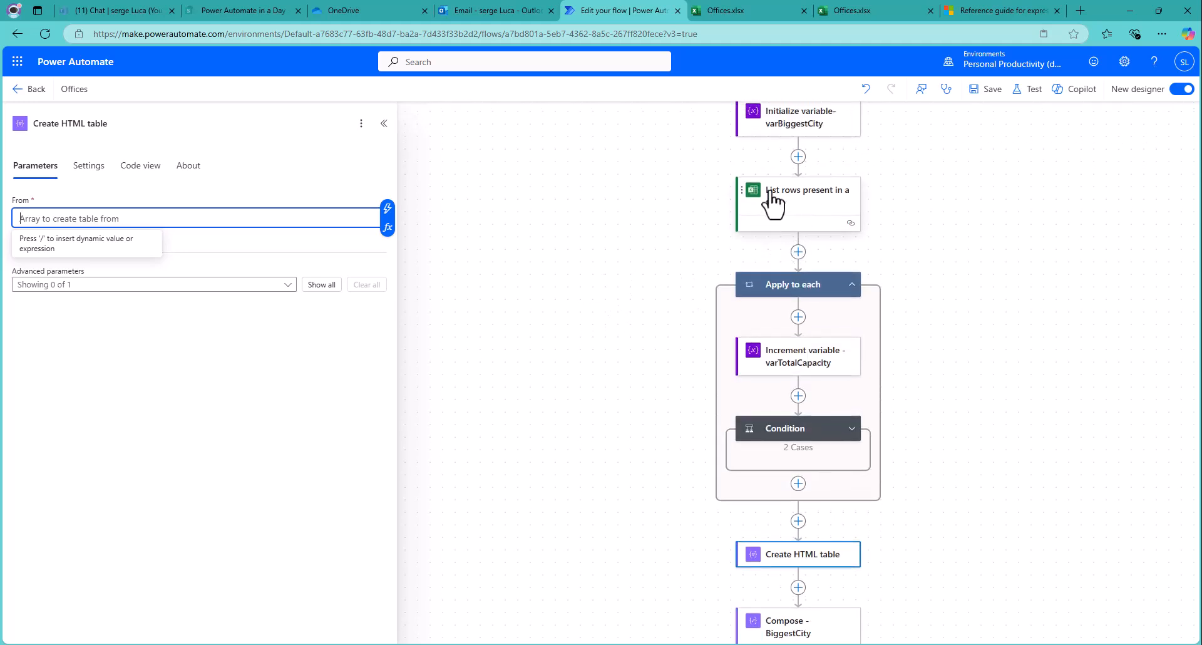
left_click(387, 212)
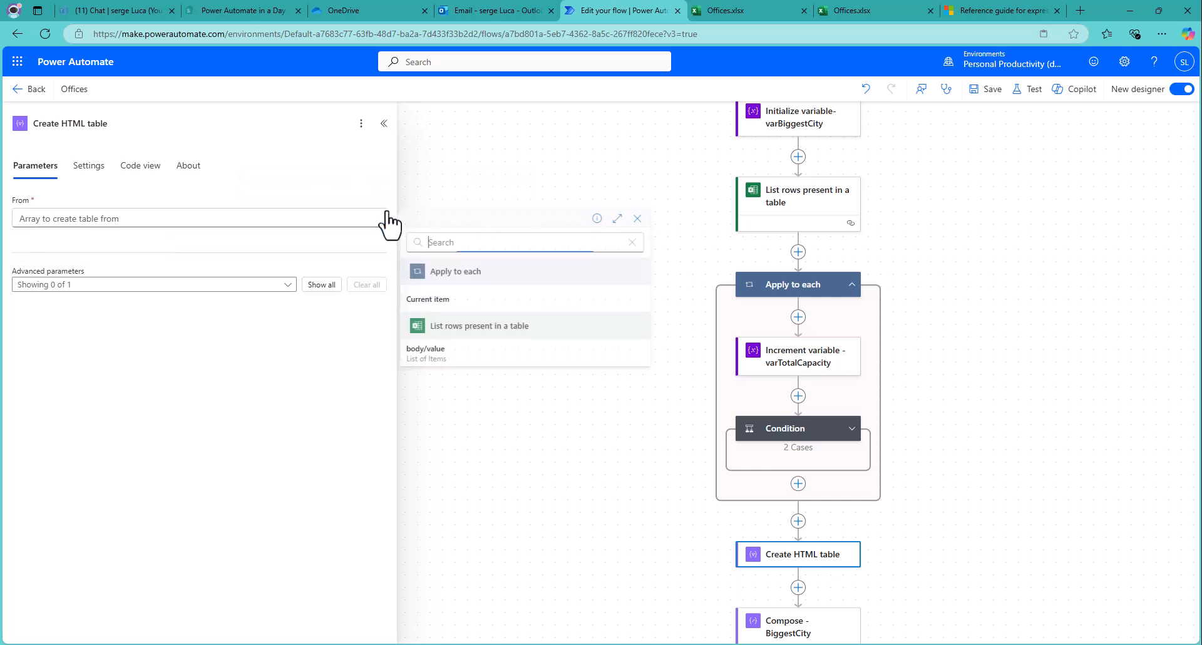
left_click(431, 354)
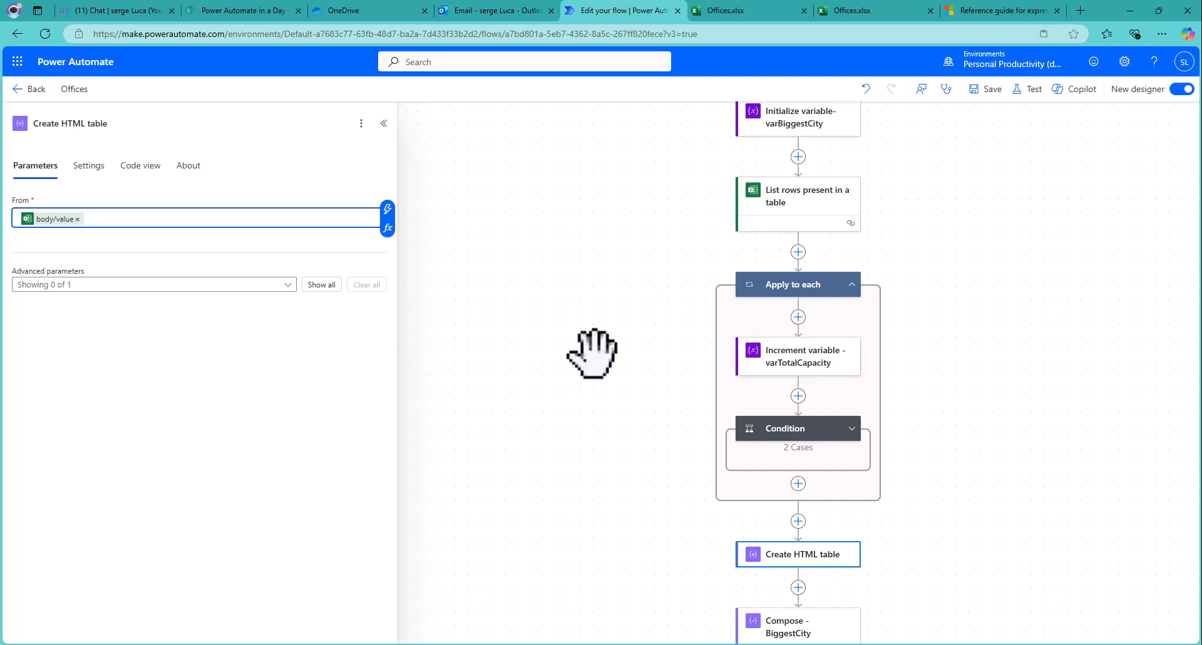
Step: Show the HTML table's advanced parameters and set Columns to Automatic
scroll(591, 354, "down", 1)
scroll(591, 354, "down", 1)
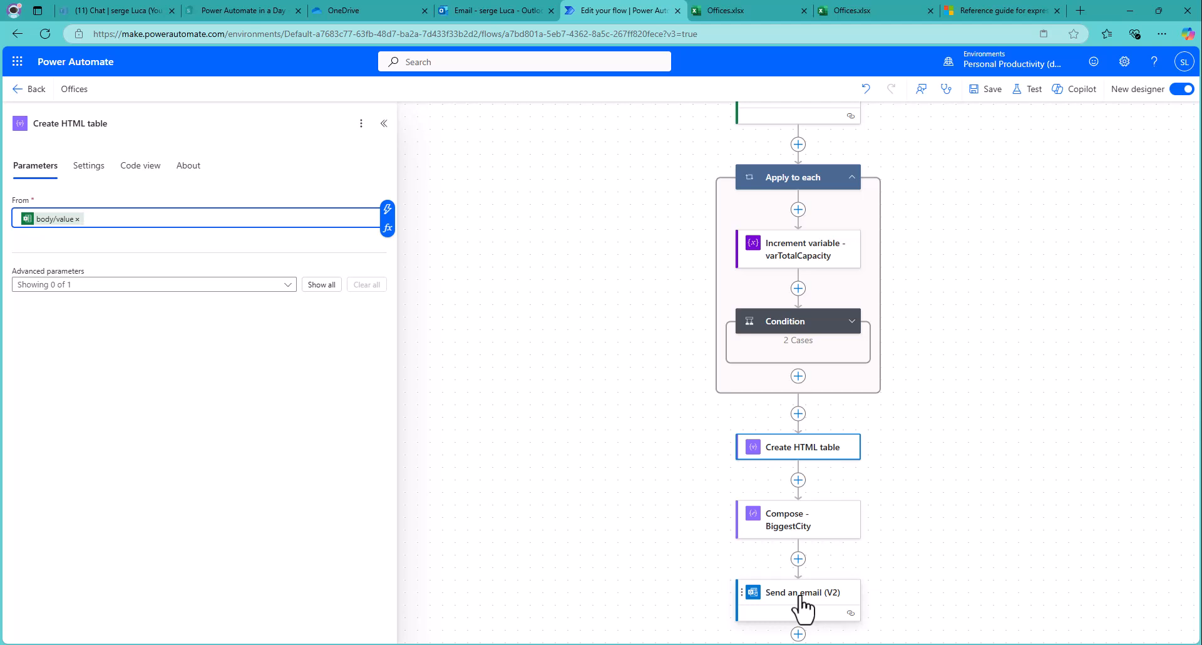
left_click(322, 284)
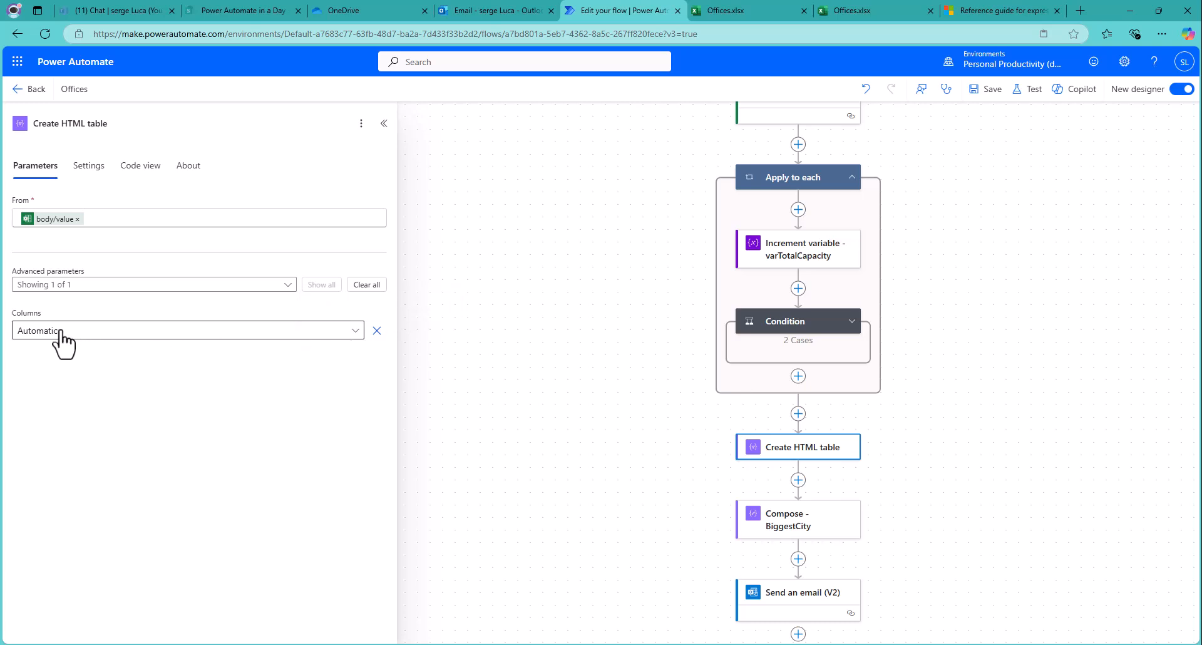
left_click(355, 335)
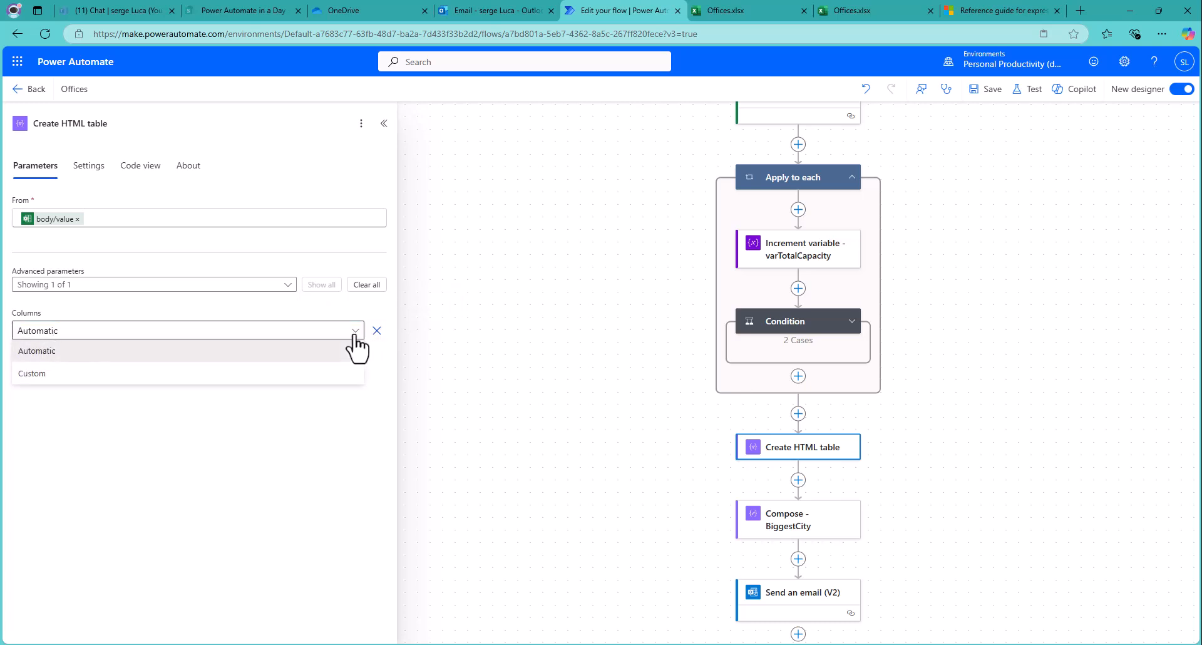
left_click(38, 352)
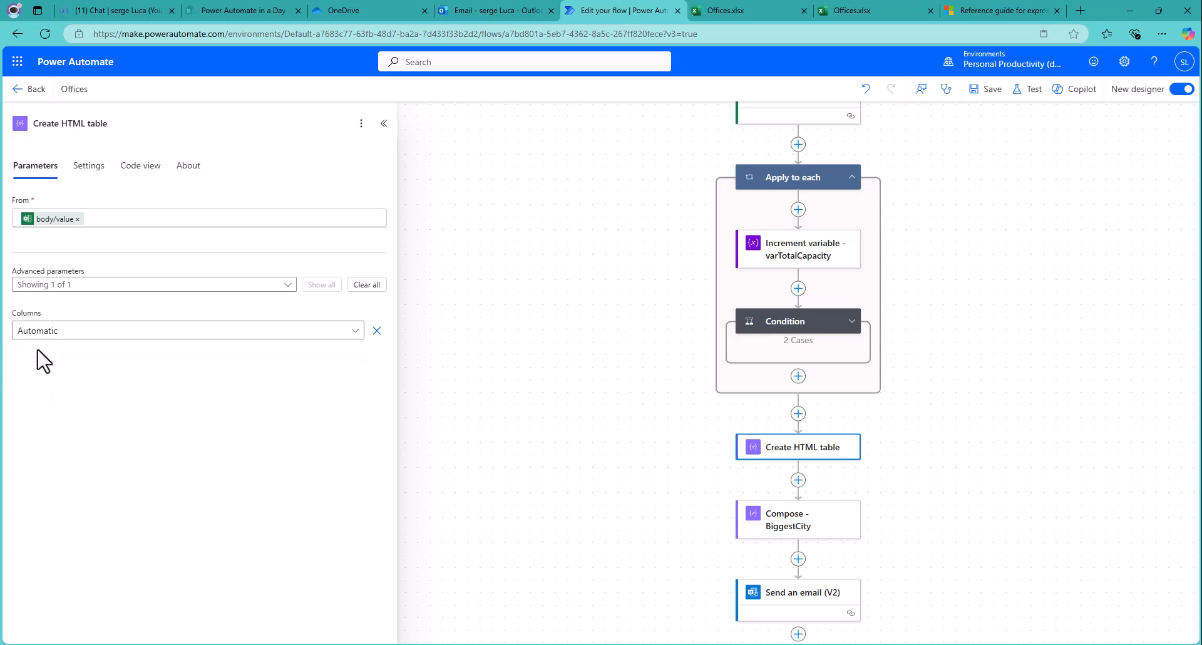
Step: Insert the Create HTML table Output below the "Here are the offices:" line in the Send an email (V2) body, after a blank line
left_click(796, 600)
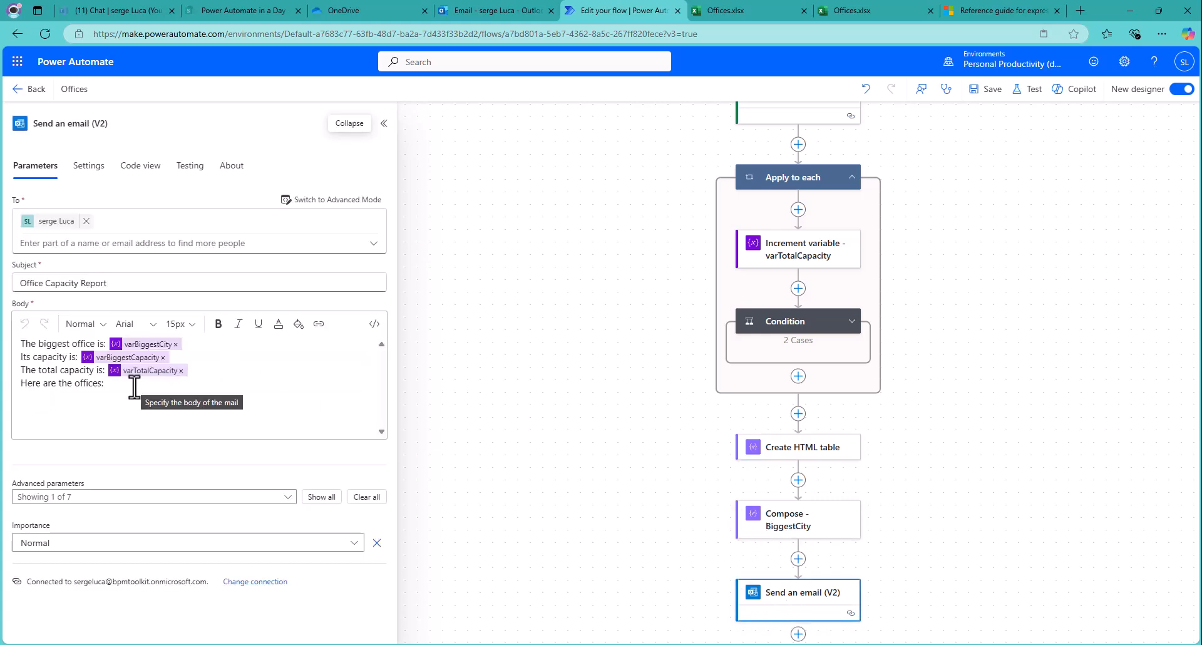
left_click(134, 386)
key("Return")
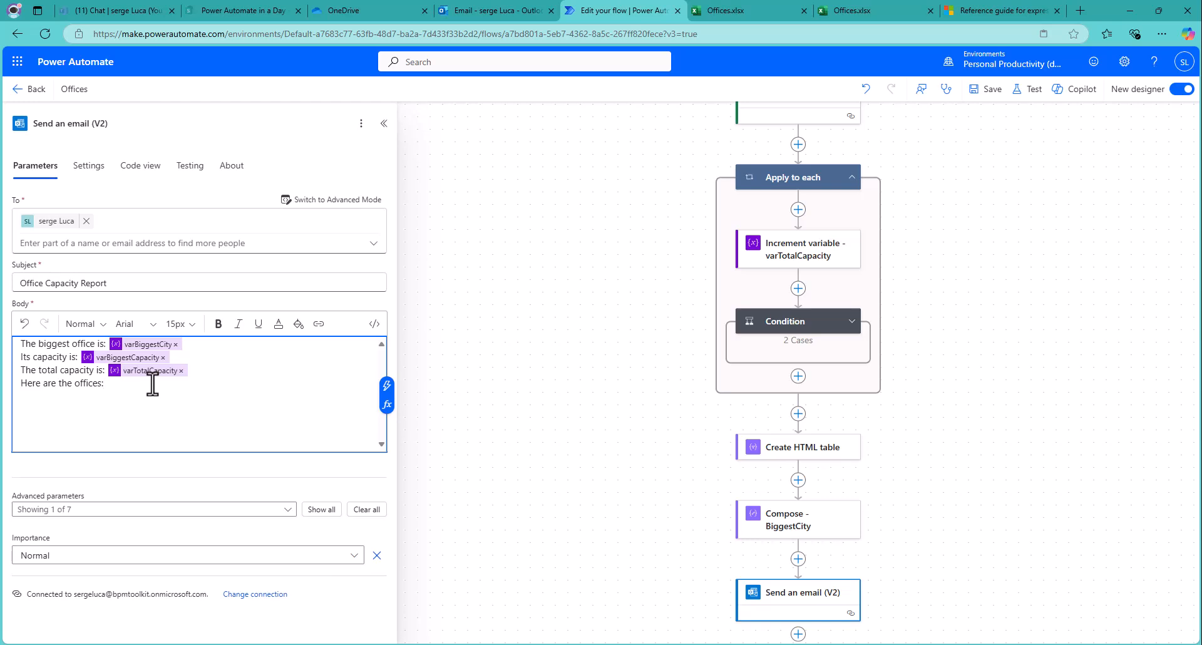
key("Return")
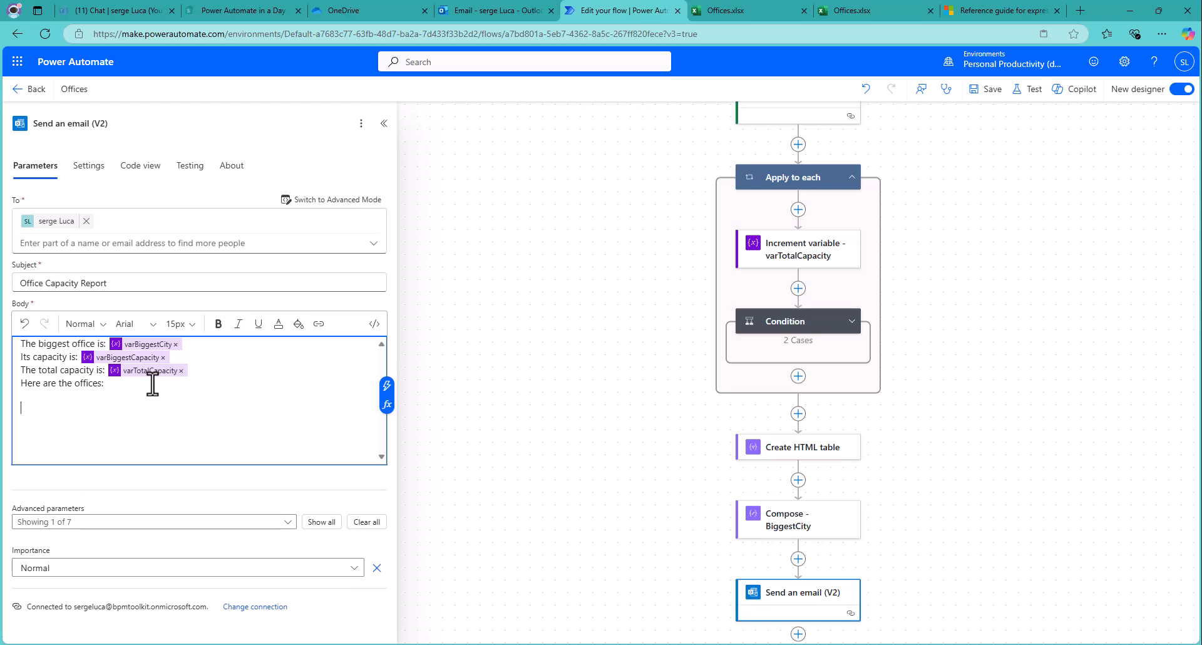
left_click(387, 385)
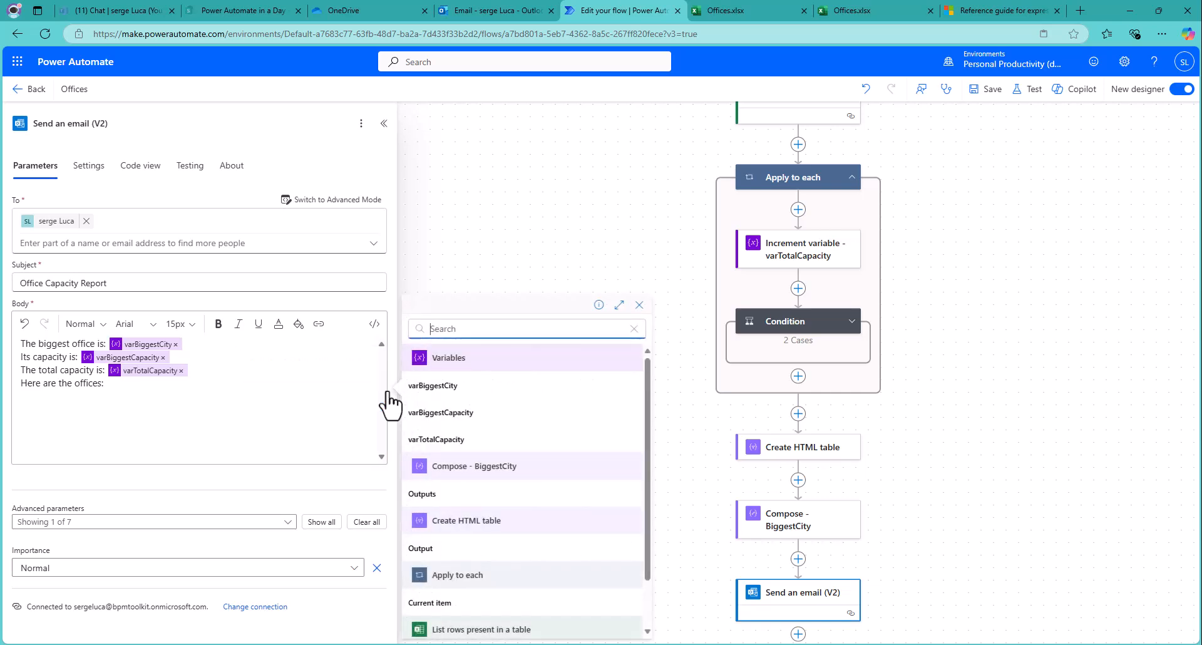
left_click(426, 549)
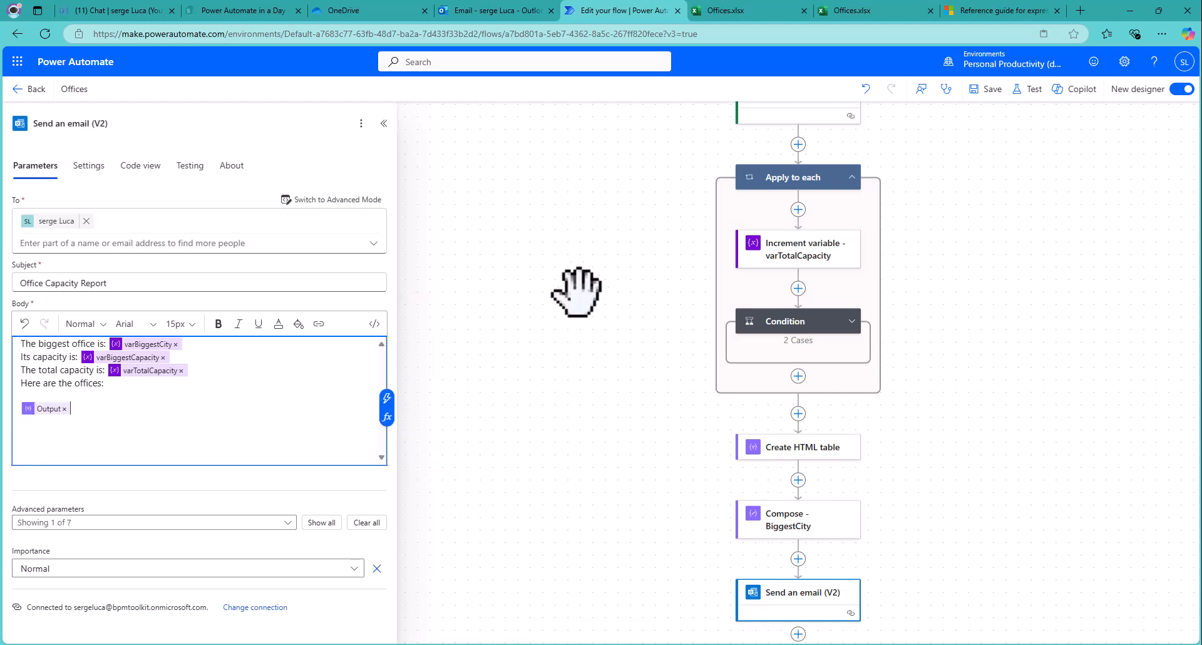
Step: Rename the HTML table action to "Create HTML table - list of offices" and check its Output reference in the email body
left_click(823, 447)
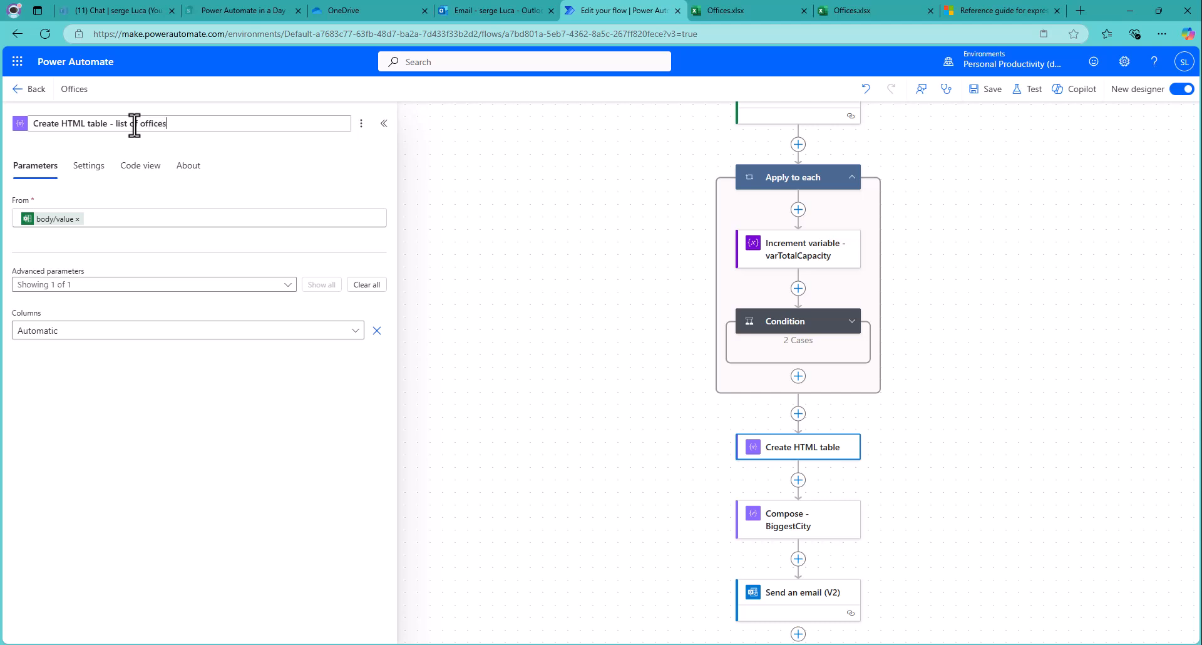
left_click(186, 143)
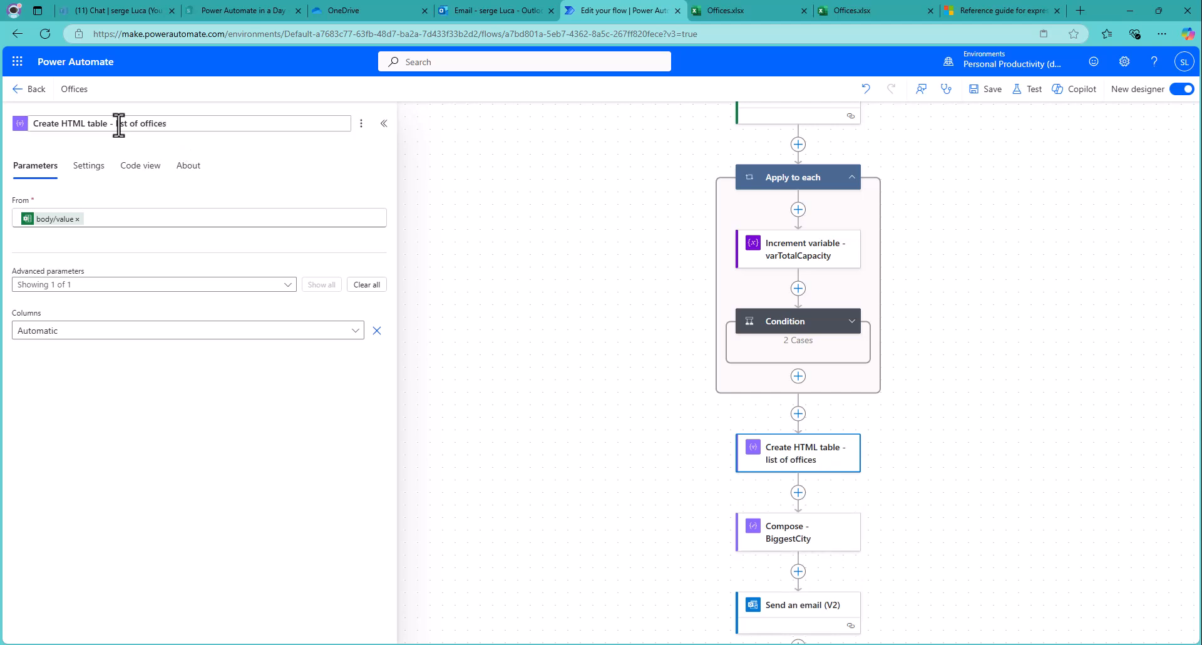
left_click(794, 617)
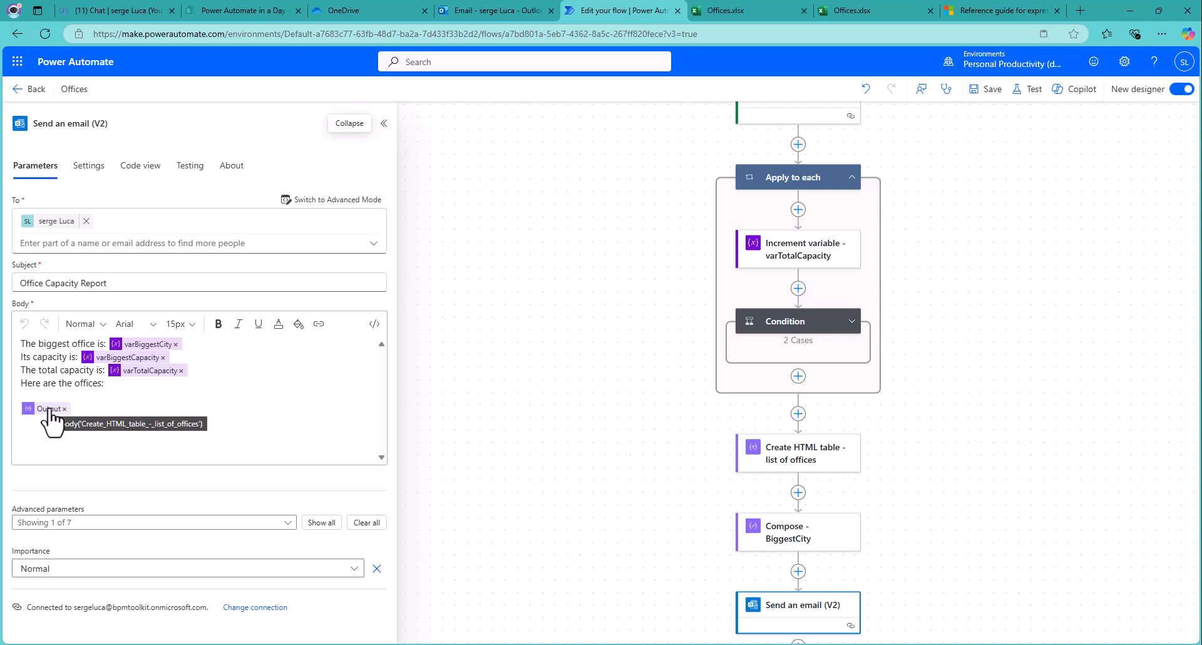
Step: Save the Offices flow and run it as a manual test
left_click(1021, 94)
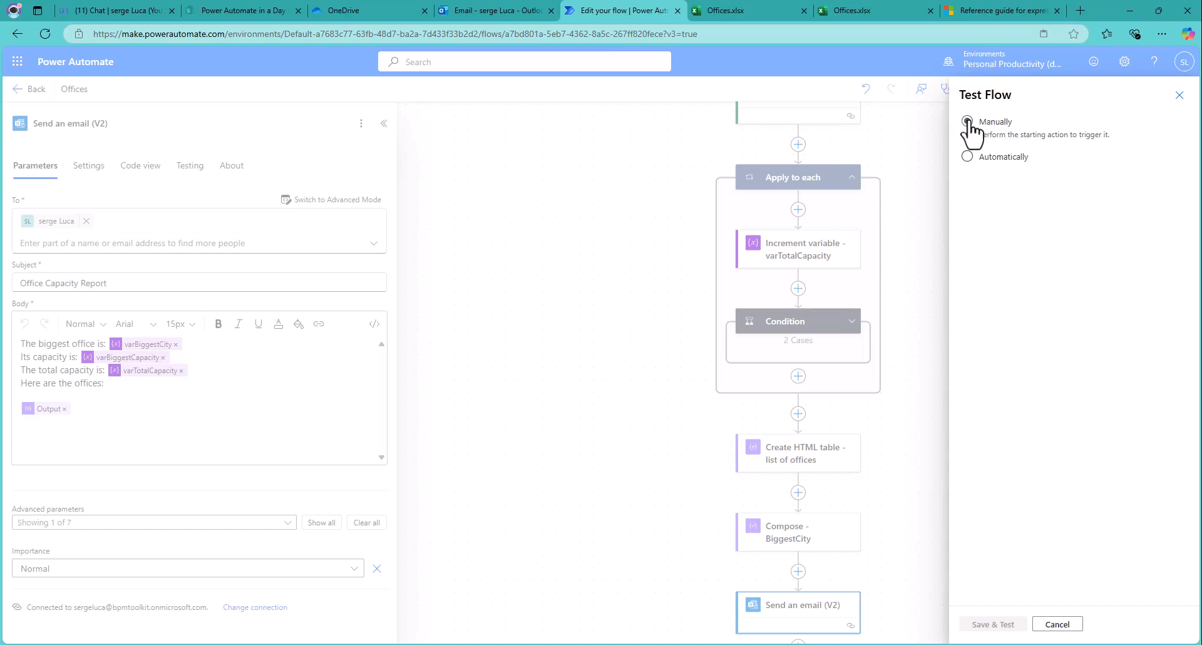
left_click(967, 121)
left_click(1000, 625)
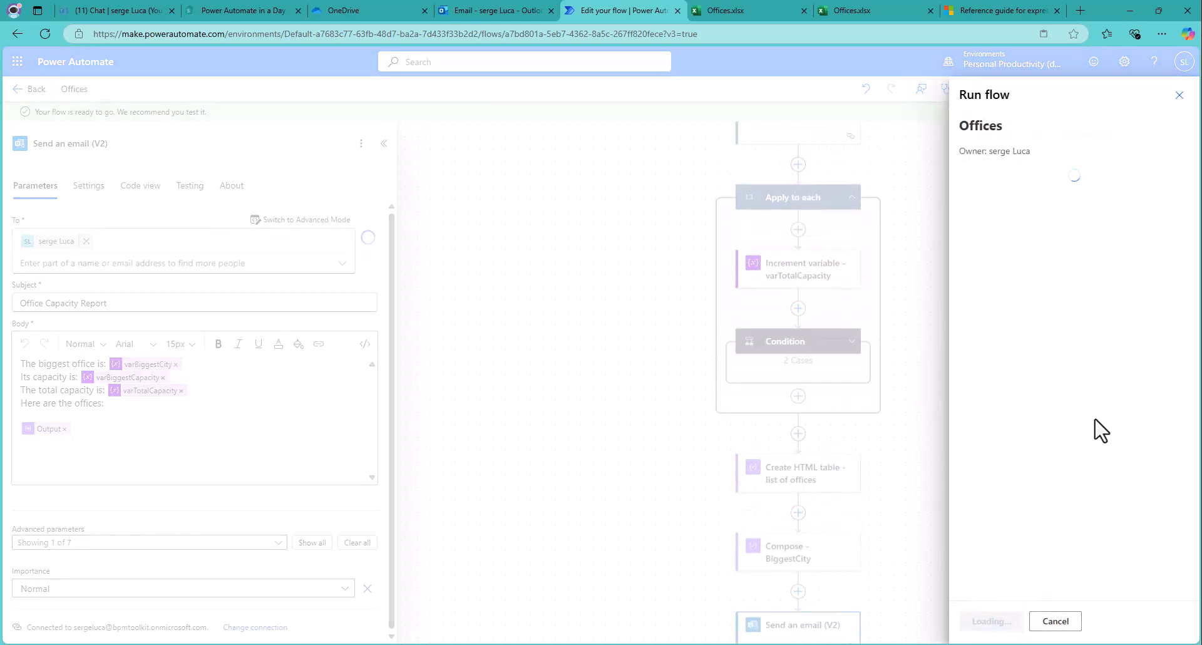
left_click(980, 622)
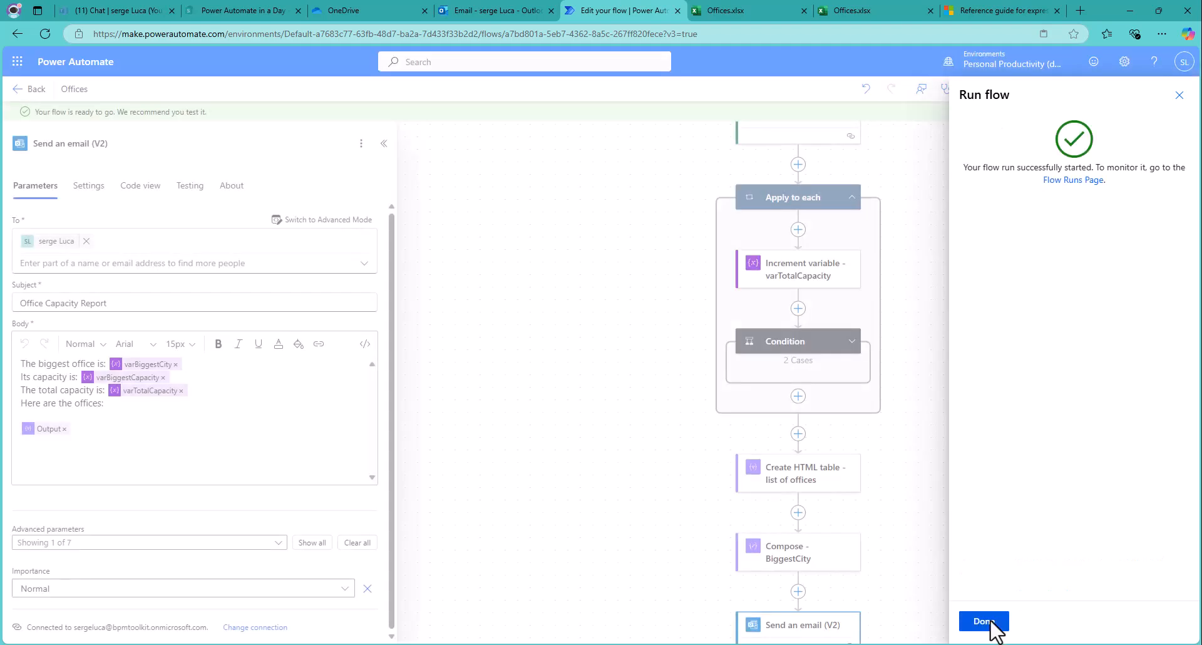
left_click(993, 623)
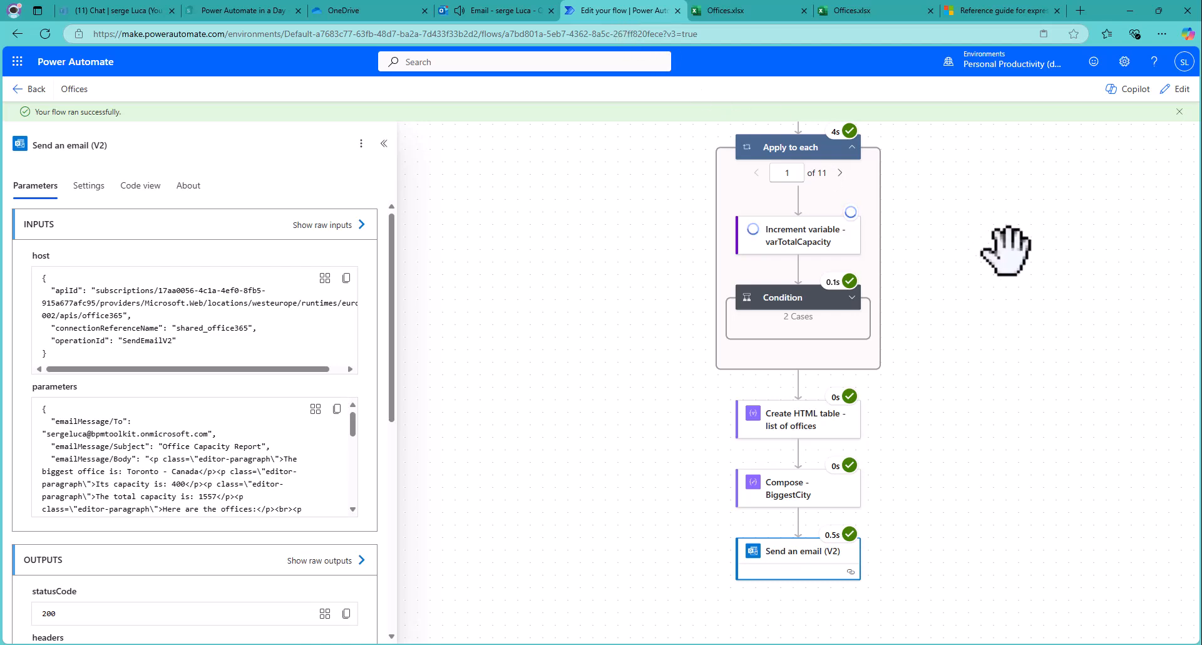
Step: Examine the List rows present in a table outputs of the run, especially the value array with its city and capacity fields
scroll(1005, 251, "up", 1)
left_click(780, 132)
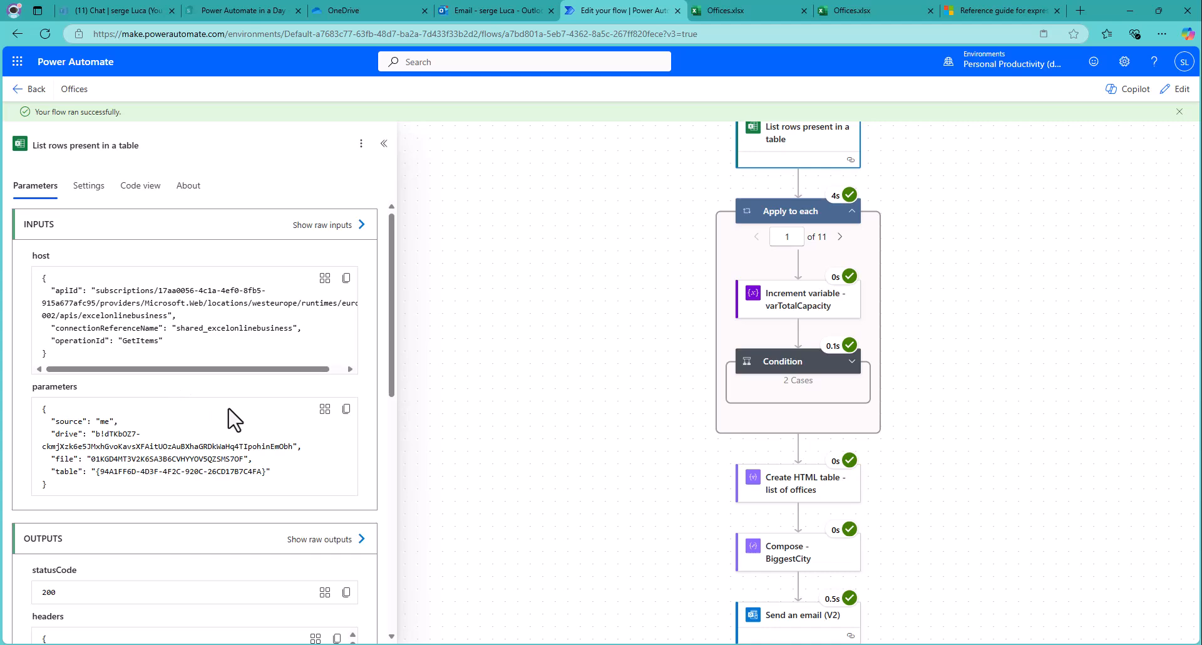
scroll(290, 446, "down", 1)
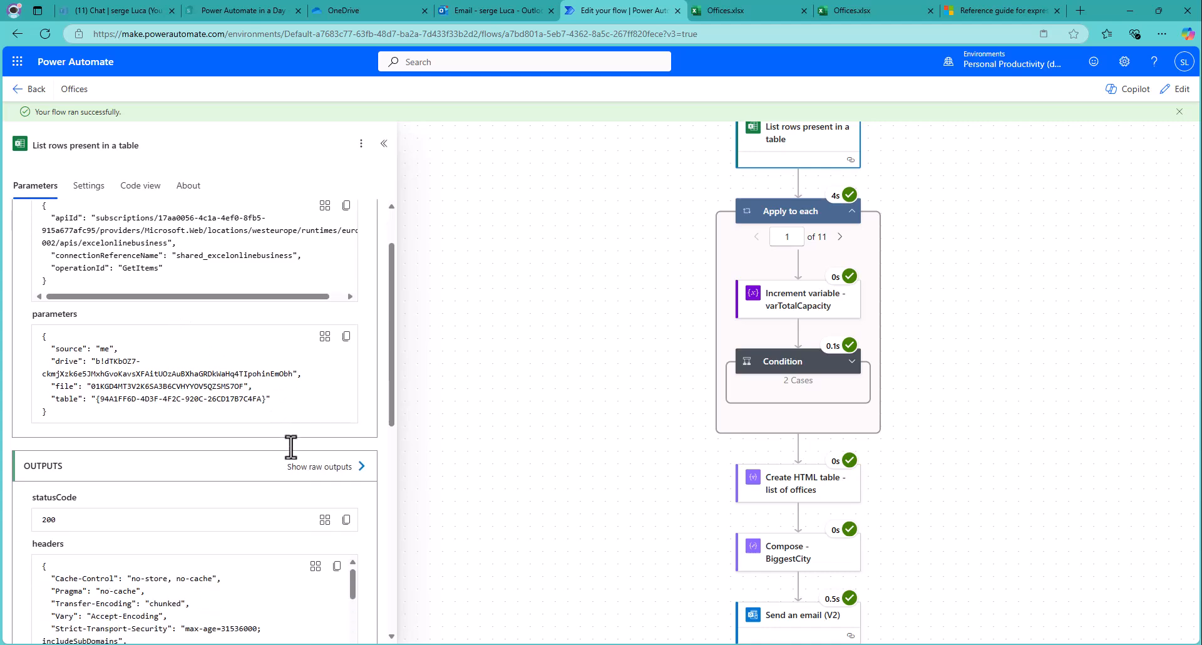
scroll(290, 447, "down", 5)
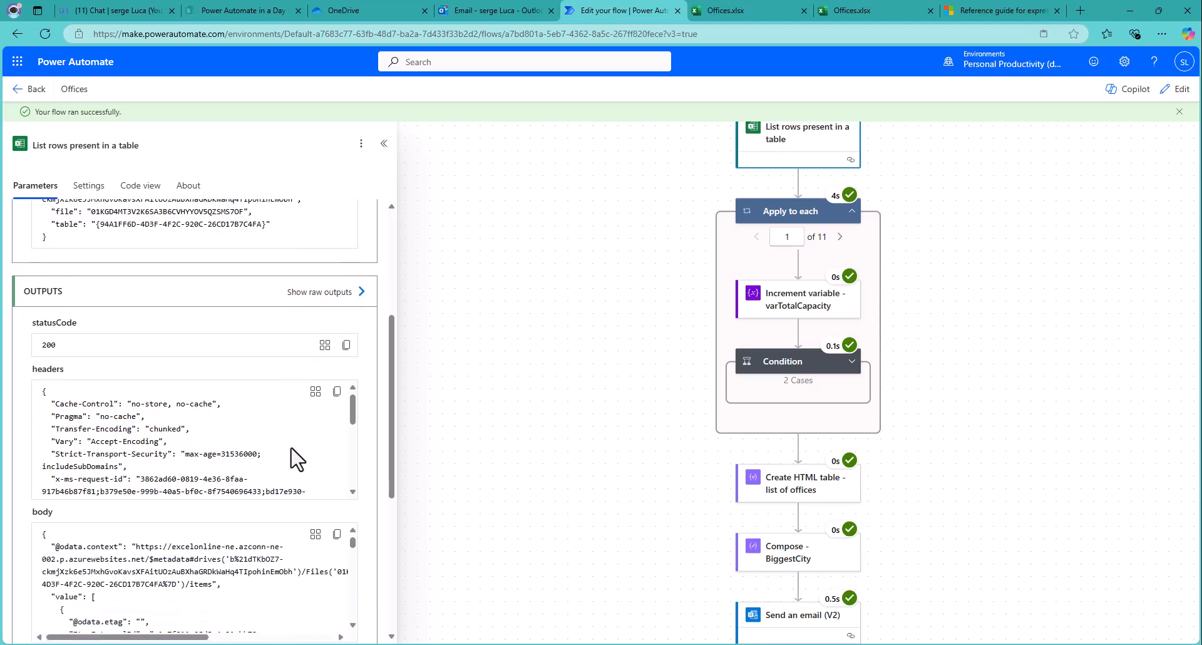
scroll(293, 460, "down", 1)
left_click_drag(390, 416, 390, 487)
scroll(207, 438, "down", 1)
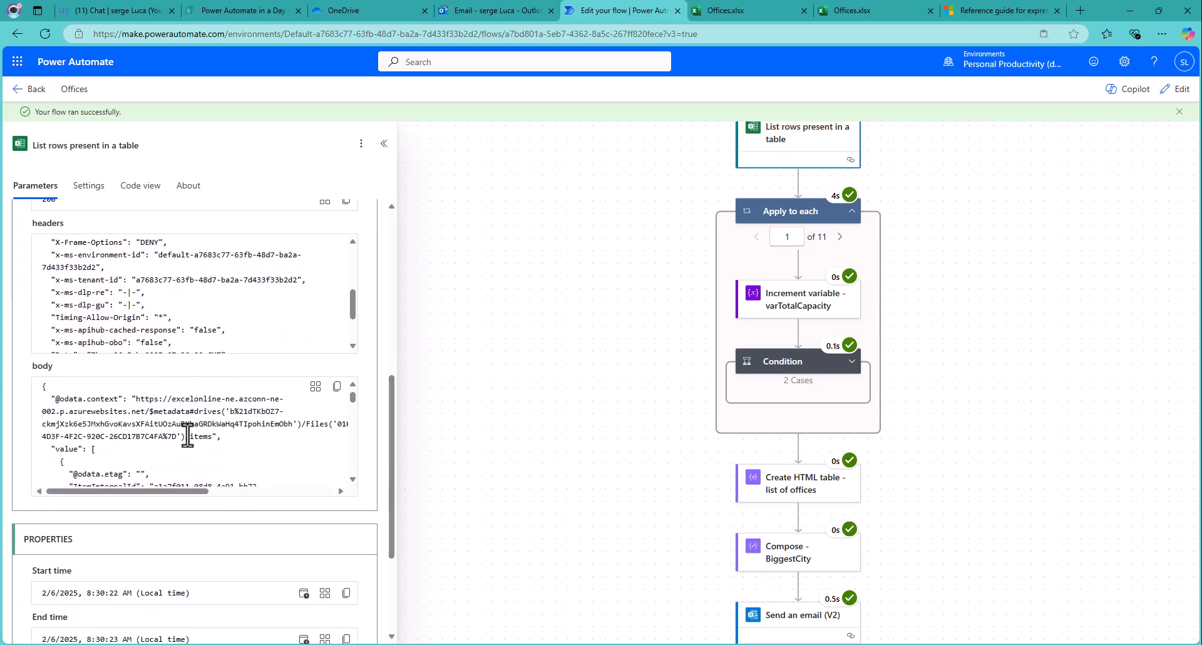
left_click_drag(80, 443, 58, 444)
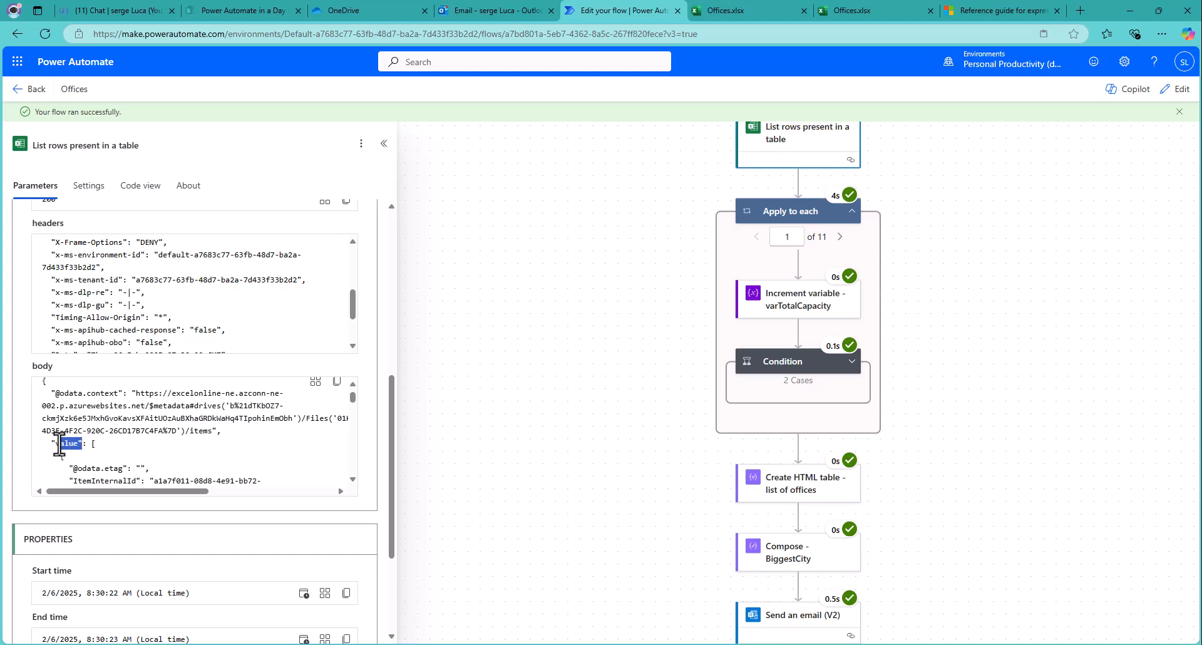
left_click(91, 444)
scroll(89, 458, "down", 3)
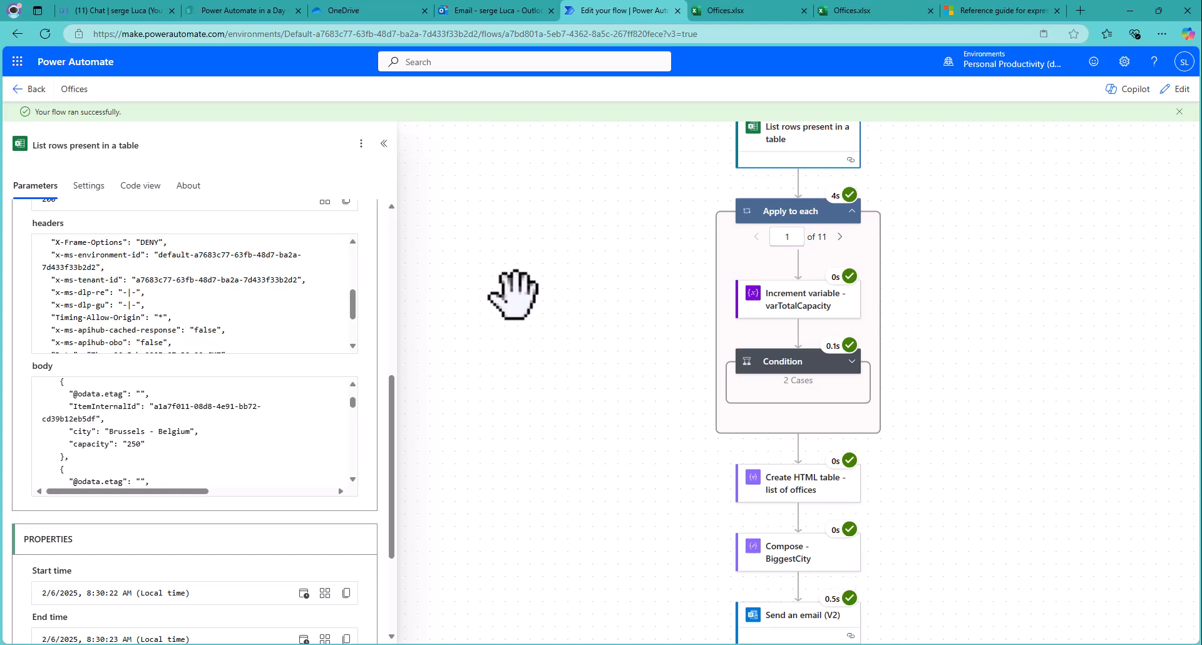
Step: Switch to Outlook and open the newest Office Capacity Report email to inspect its table of offices
left_click(492, 10)
left_click(261, 191)
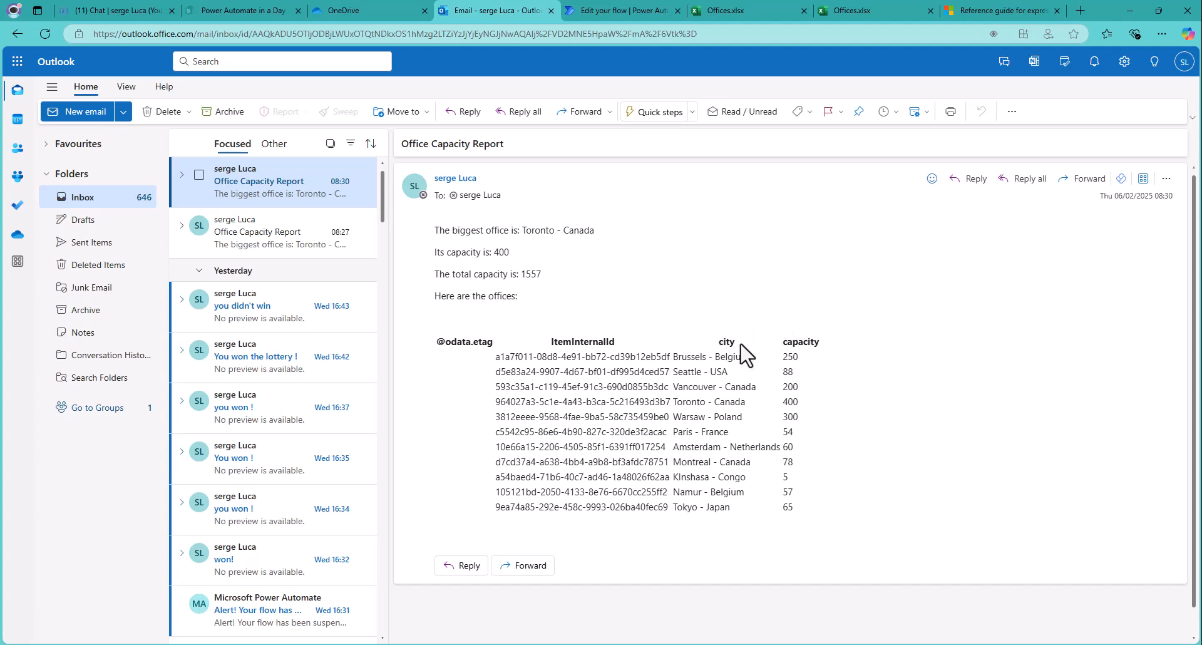
Step: Switch back to Power Automate, edit the flow, and set the list of offices HTML table's Columns to Custom
left_click(606, 10)
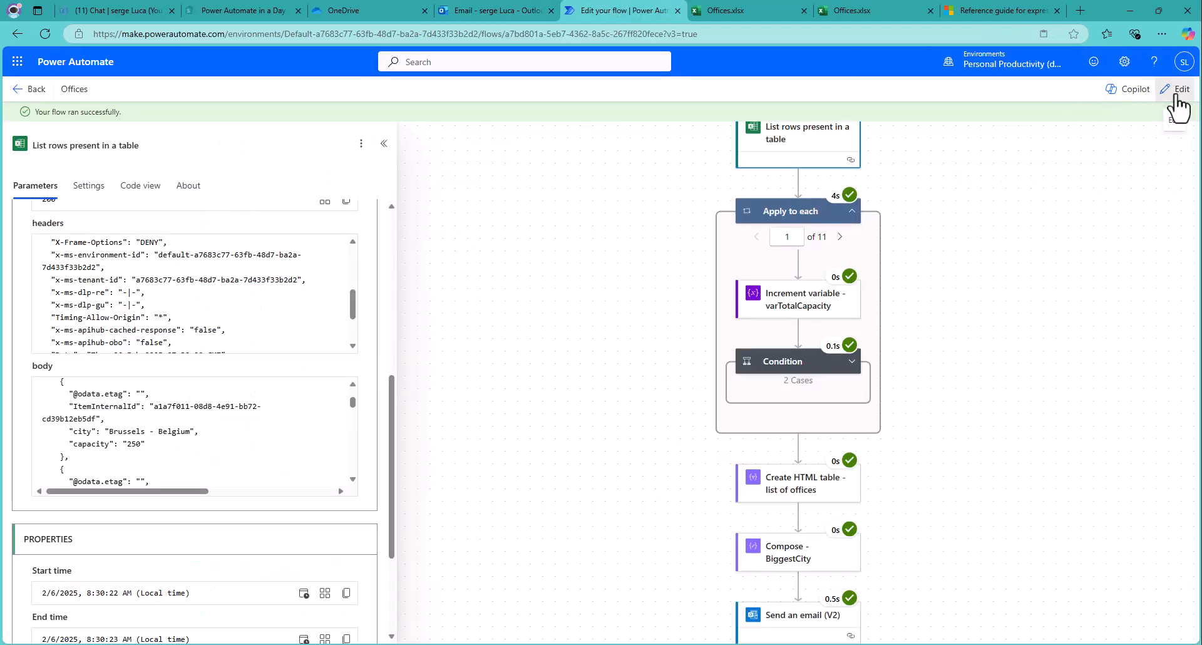
left_click(1176, 95)
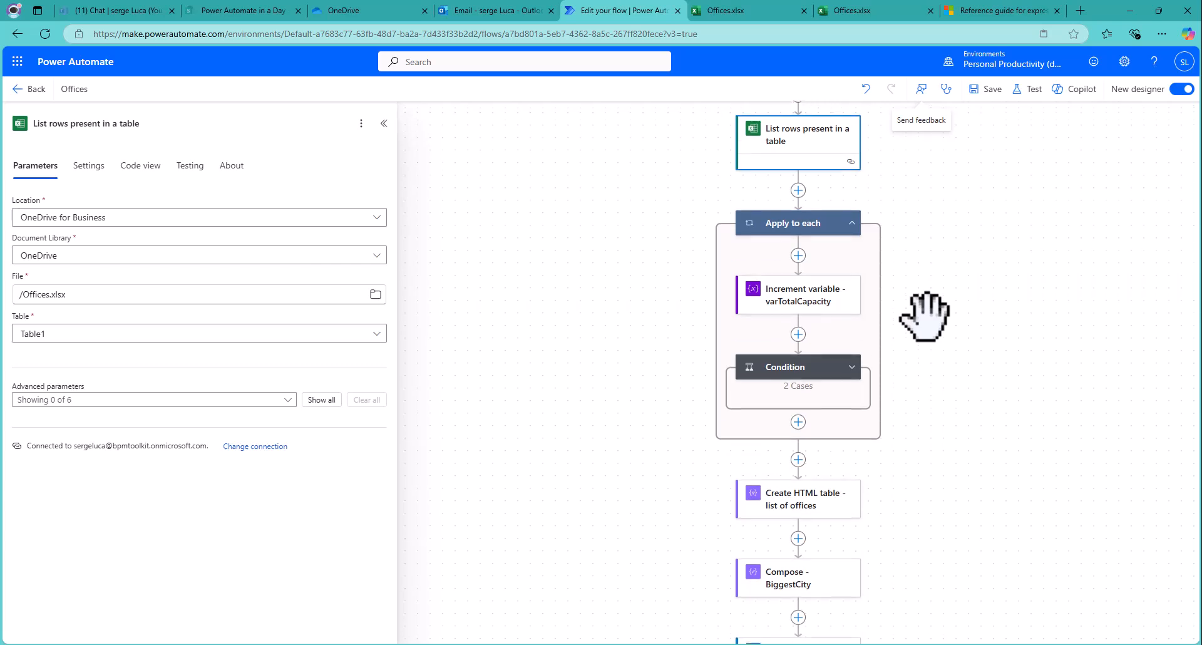
left_click(798, 460)
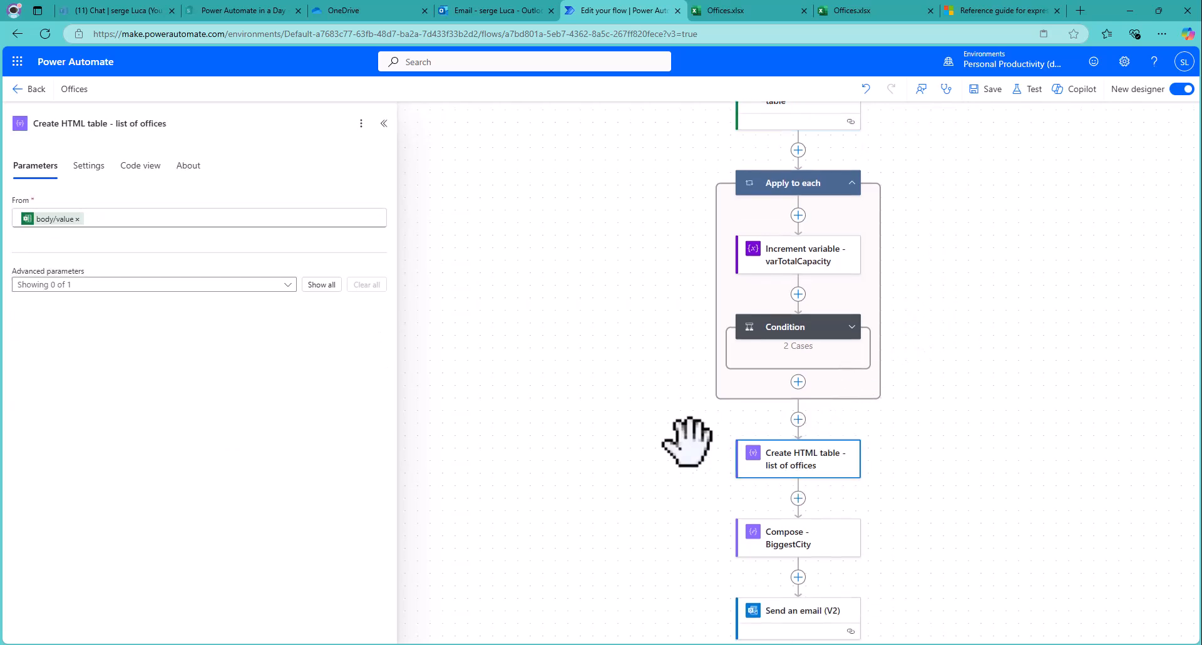
left_click(319, 285)
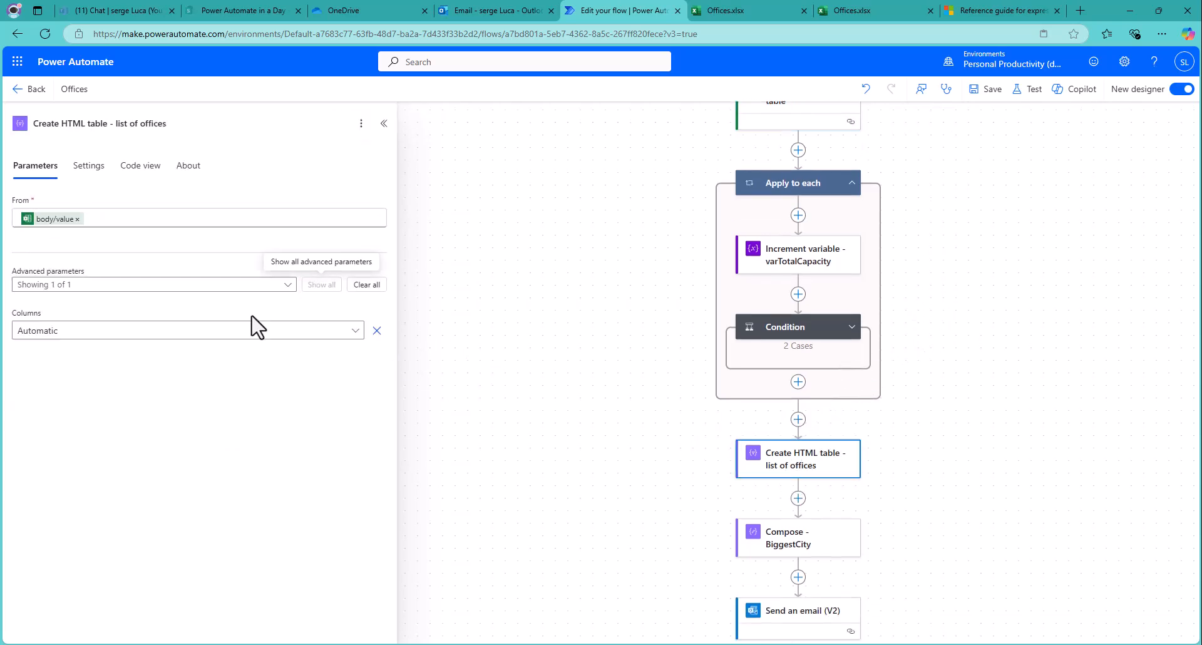
left_click(355, 330)
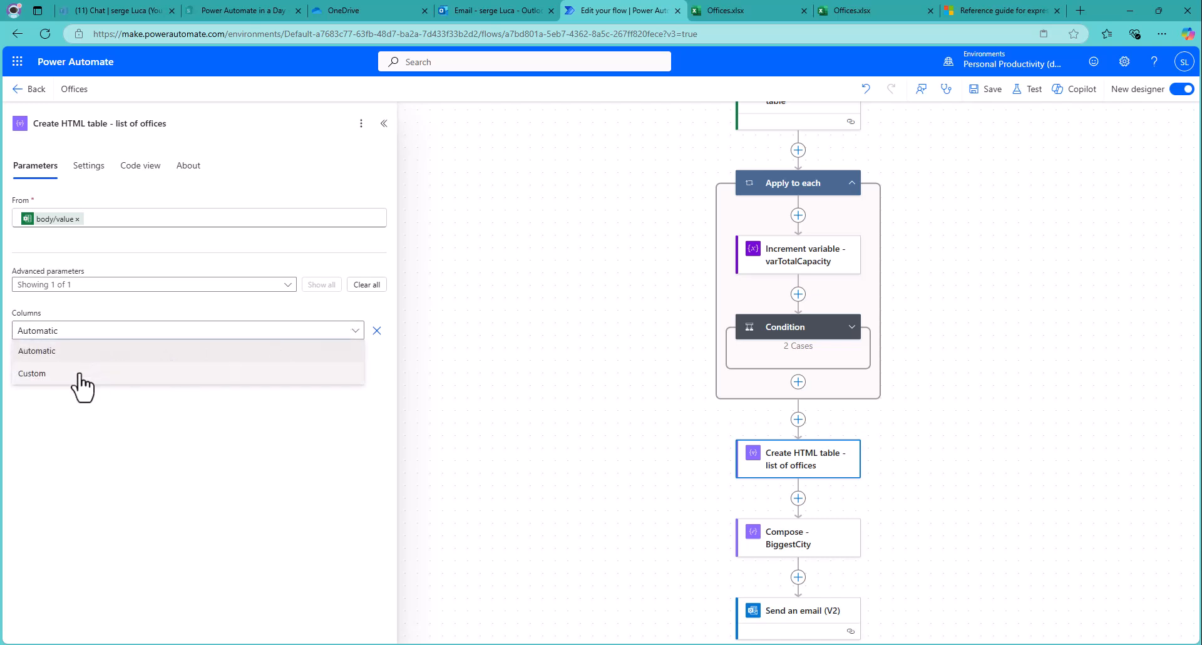
left_click(81, 376)
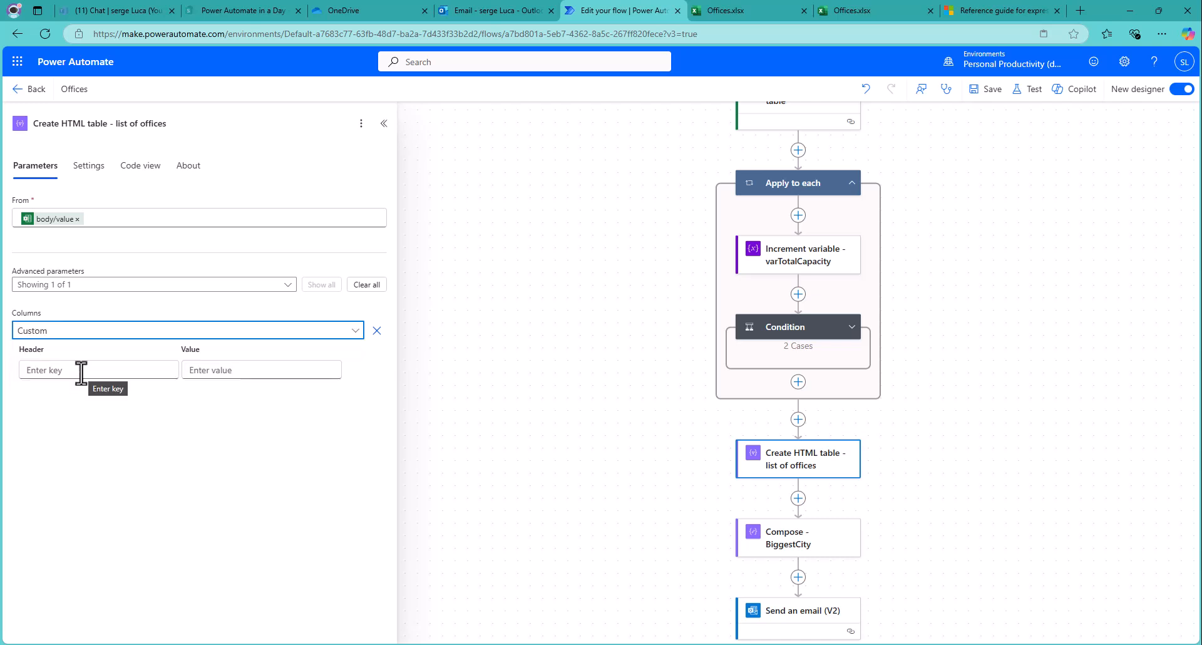
Step: Add a custom column with the header City and the expression item()?['city'] as its value
left_click(82, 371)
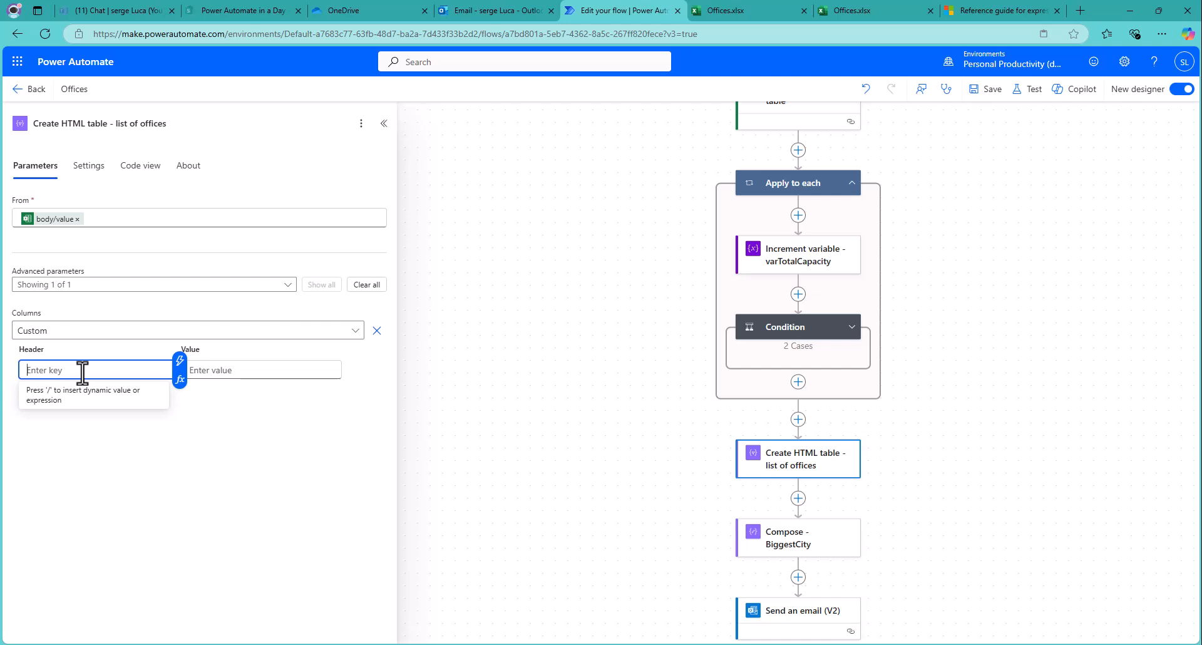
type("City")
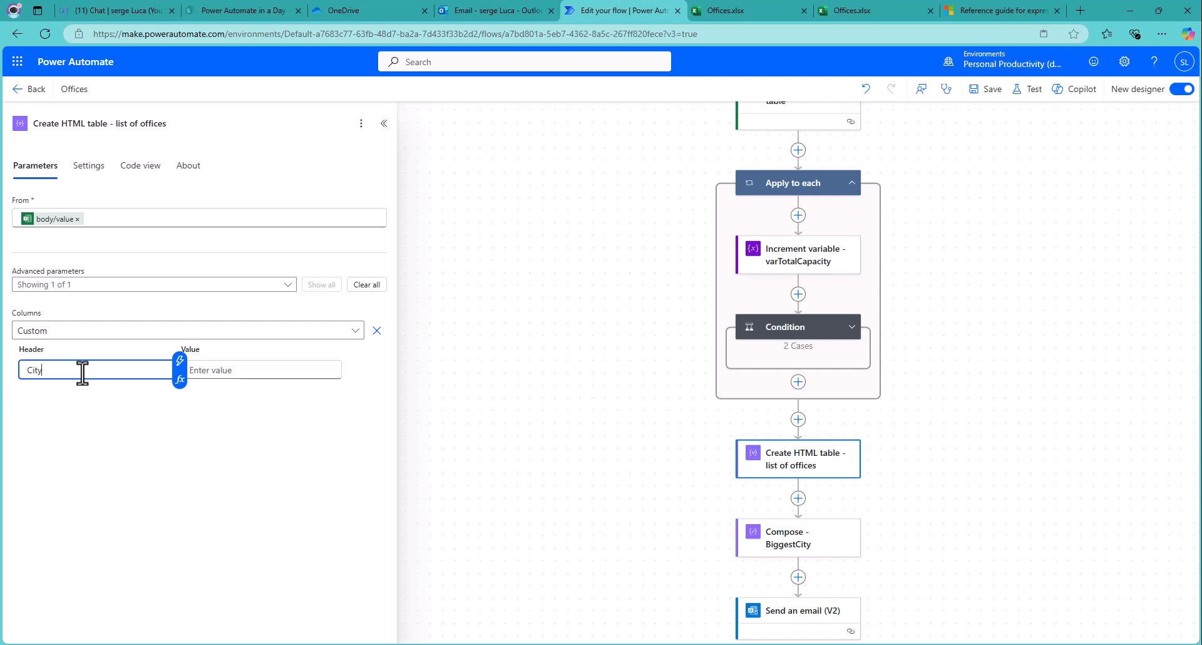
left_click(250, 370)
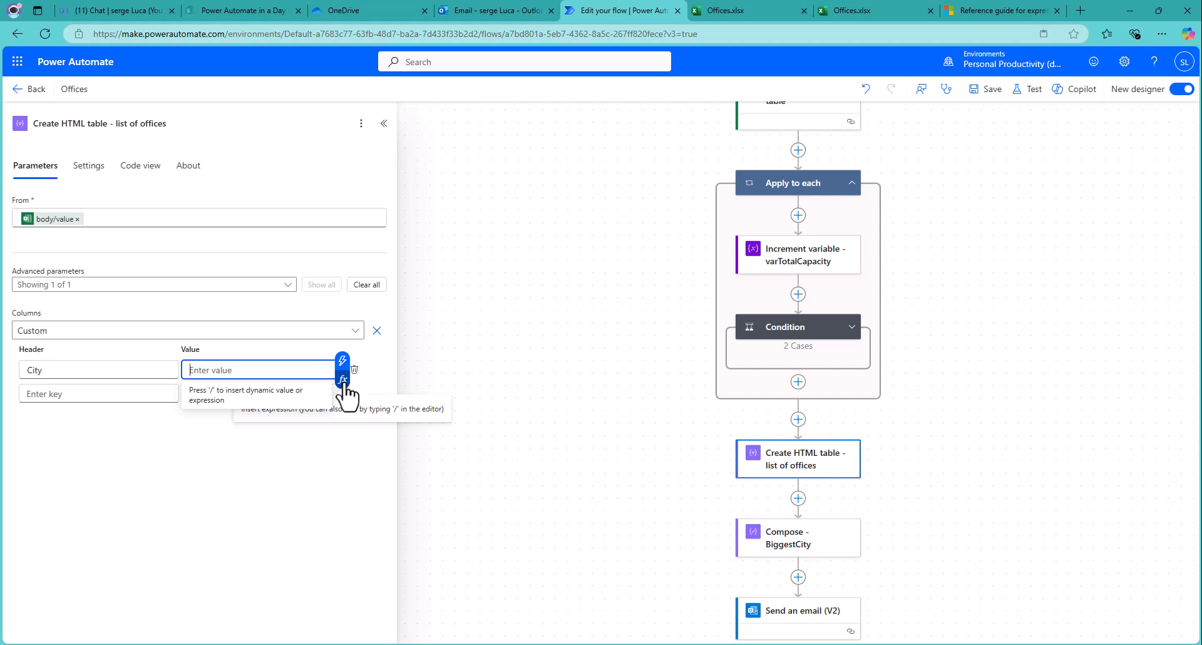
left_click(342, 380)
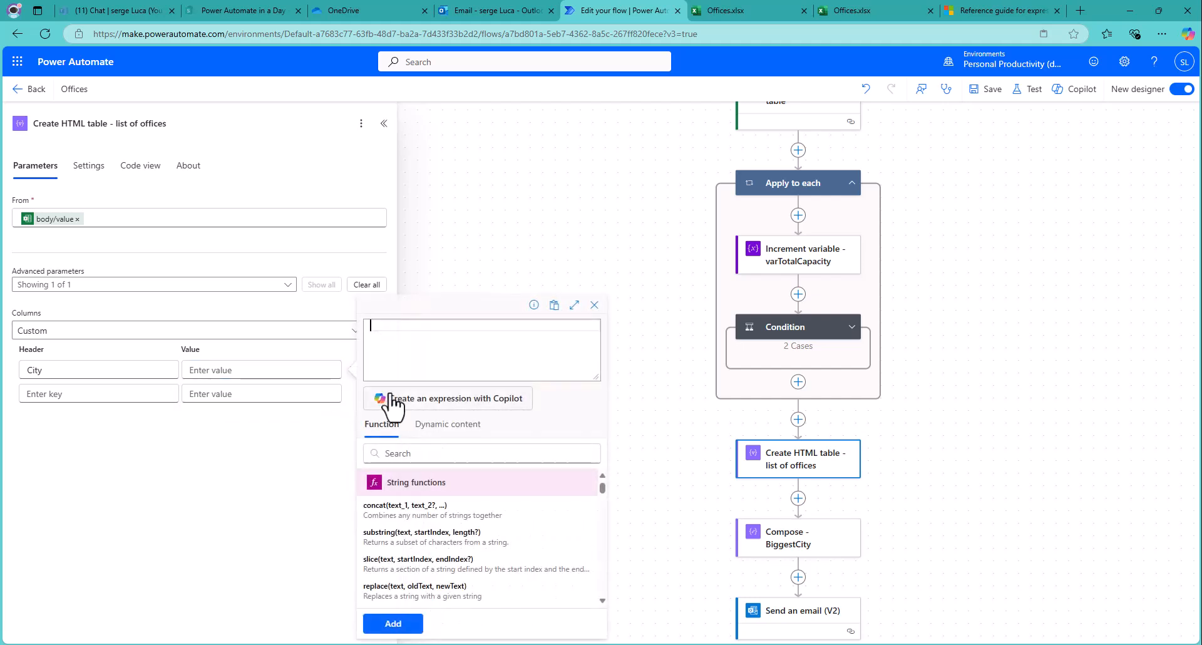
left_click(433, 426)
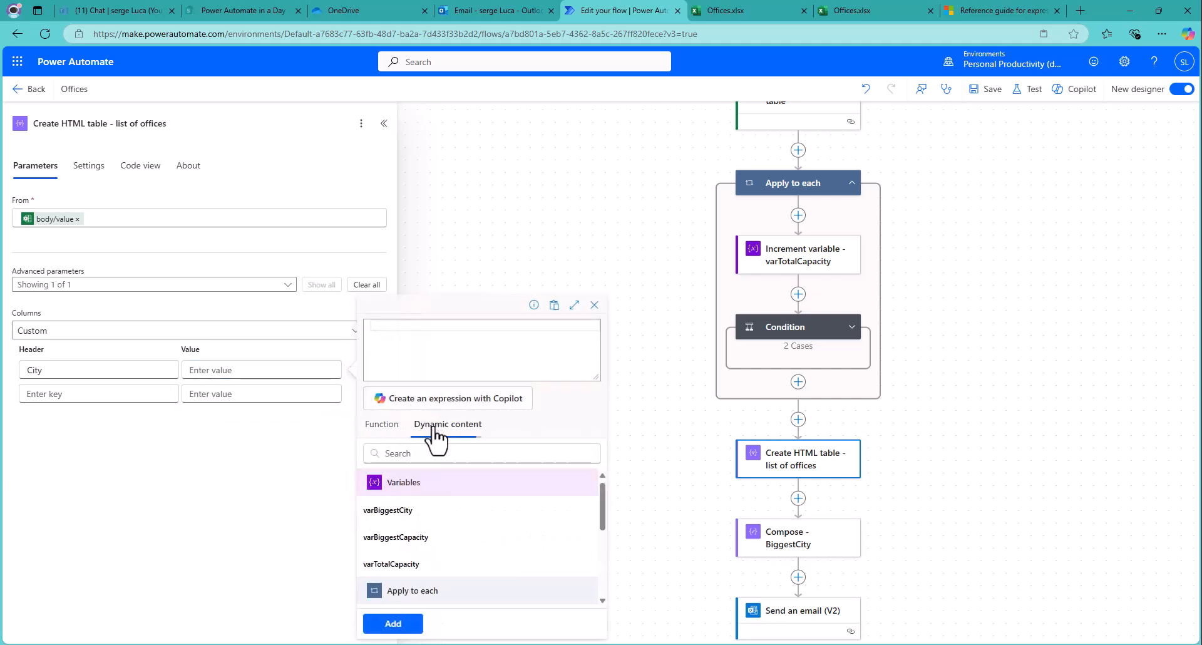
scroll(485, 506, "down", 5)
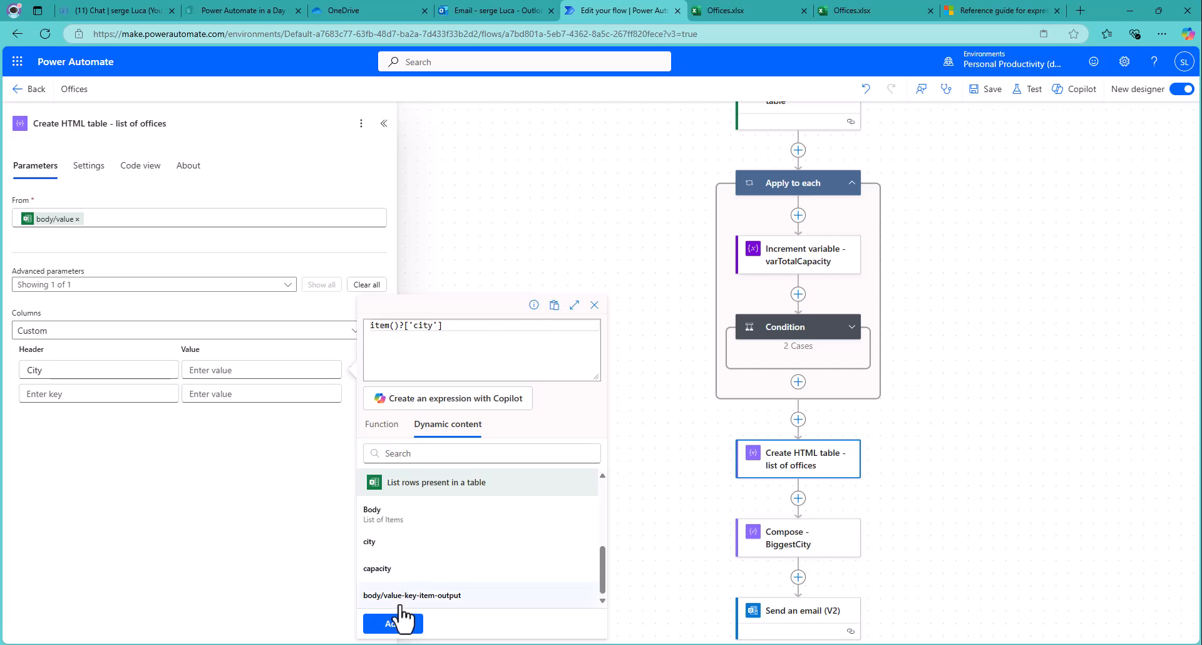
left_click(393, 625)
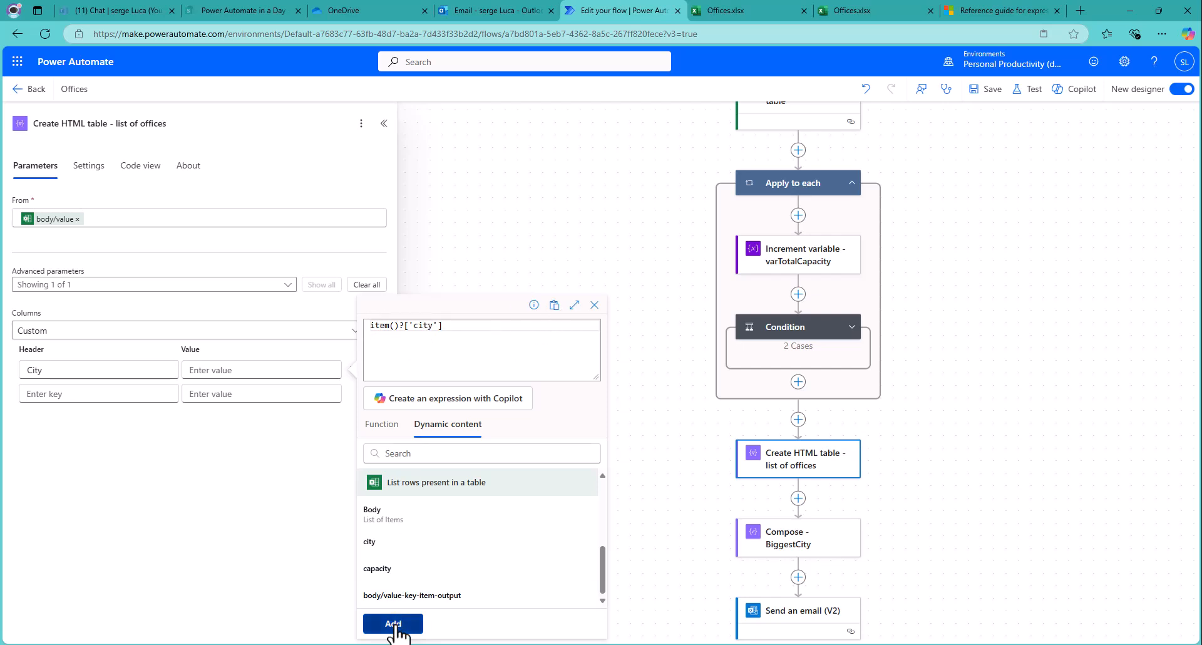
Step: Add a second custom column to the list of offices table with the header Capacity and the capacity field from List rows present in a table
left_click(88, 394)
type("Capacity")
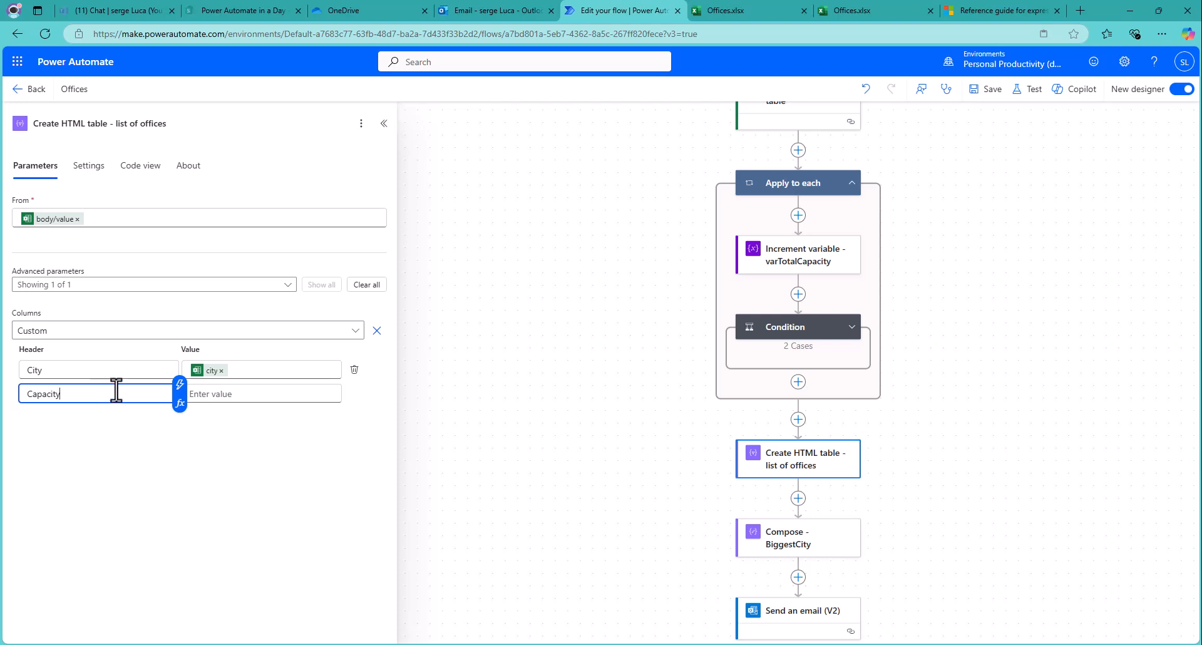
left_click(223, 393)
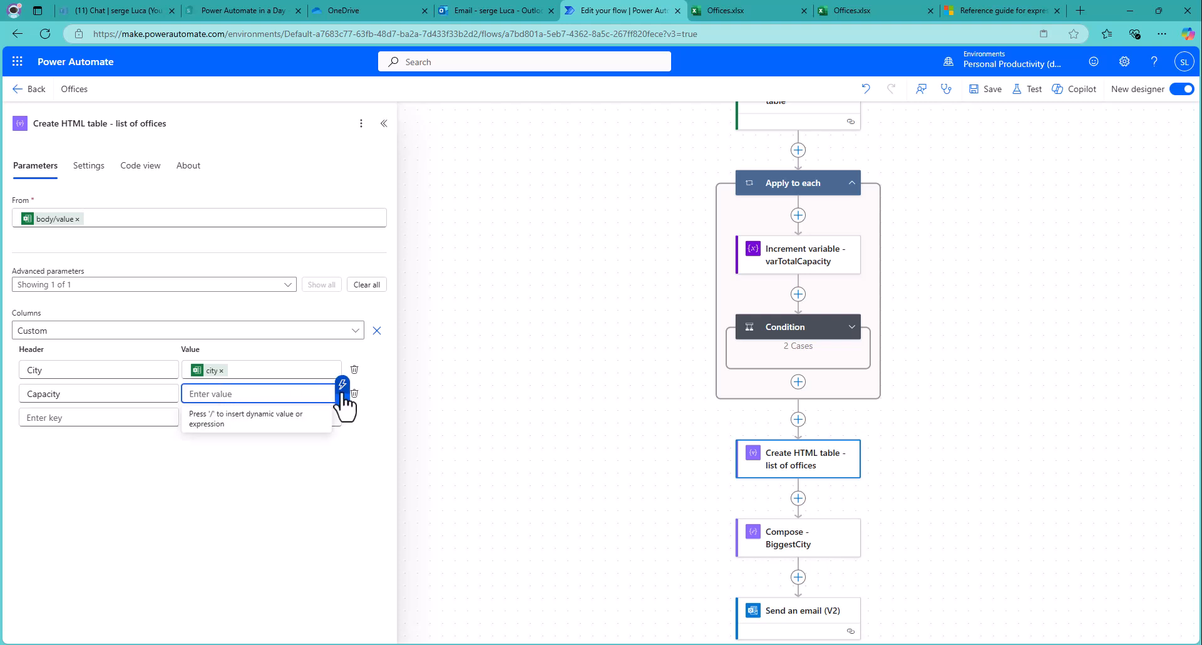
left_click(341, 384)
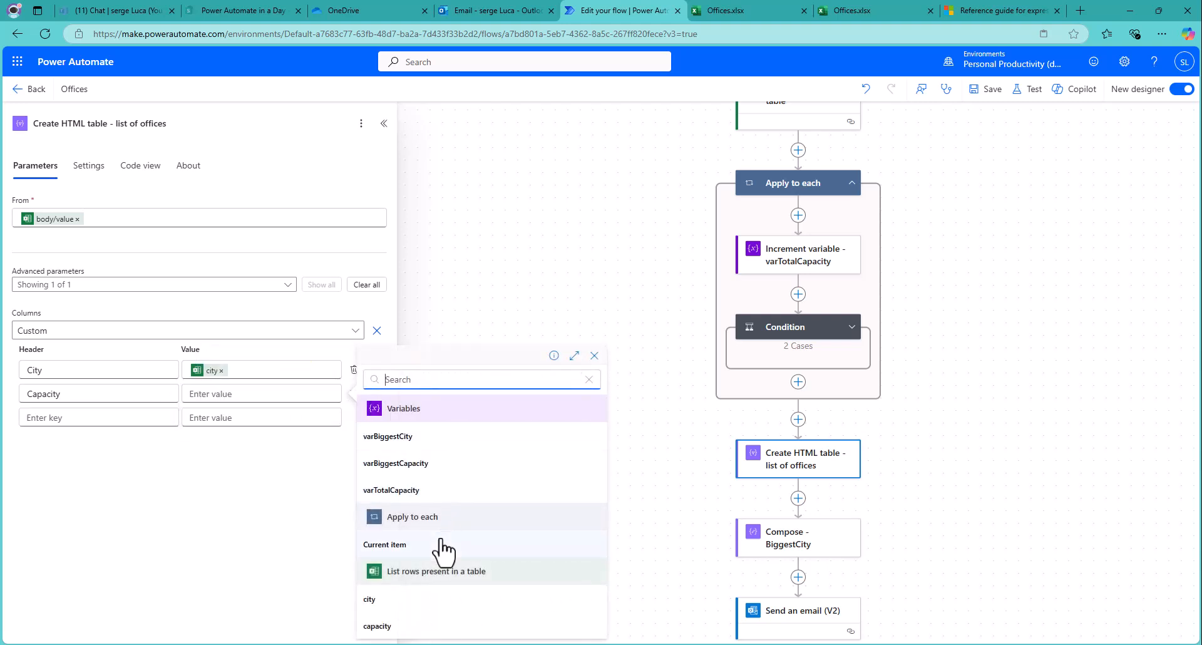
left_click(379, 626)
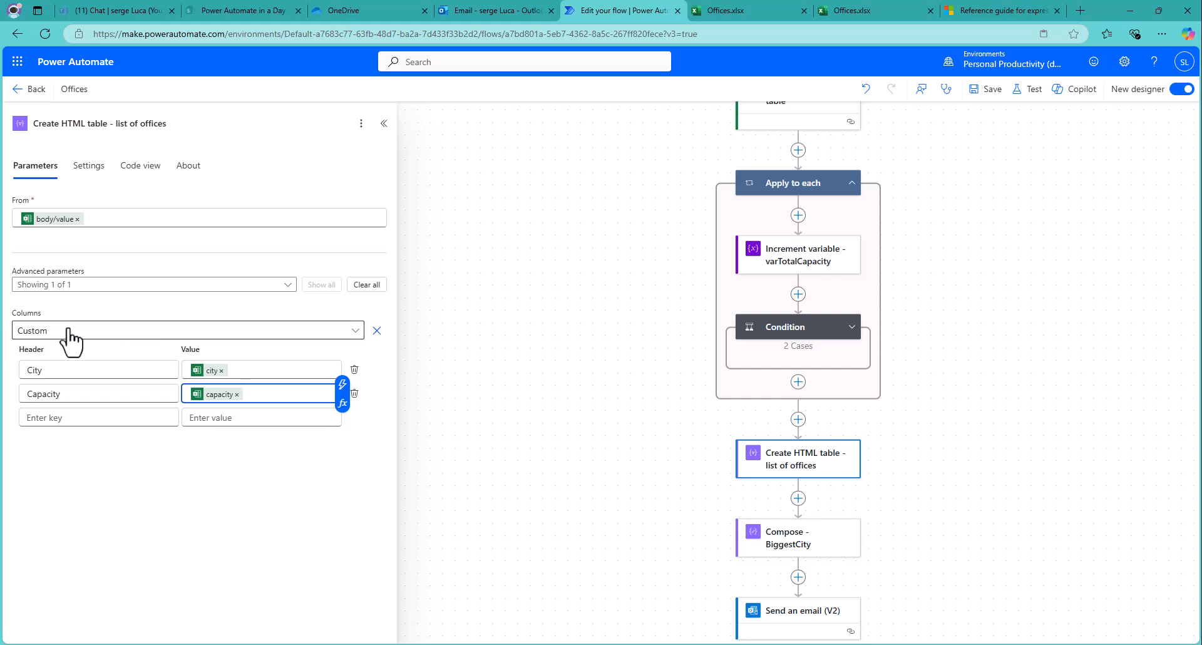
Step: Save the flow and run a manual test, and switch to Outlook to open the newest Office Capacity Report email
left_click(1030, 90)
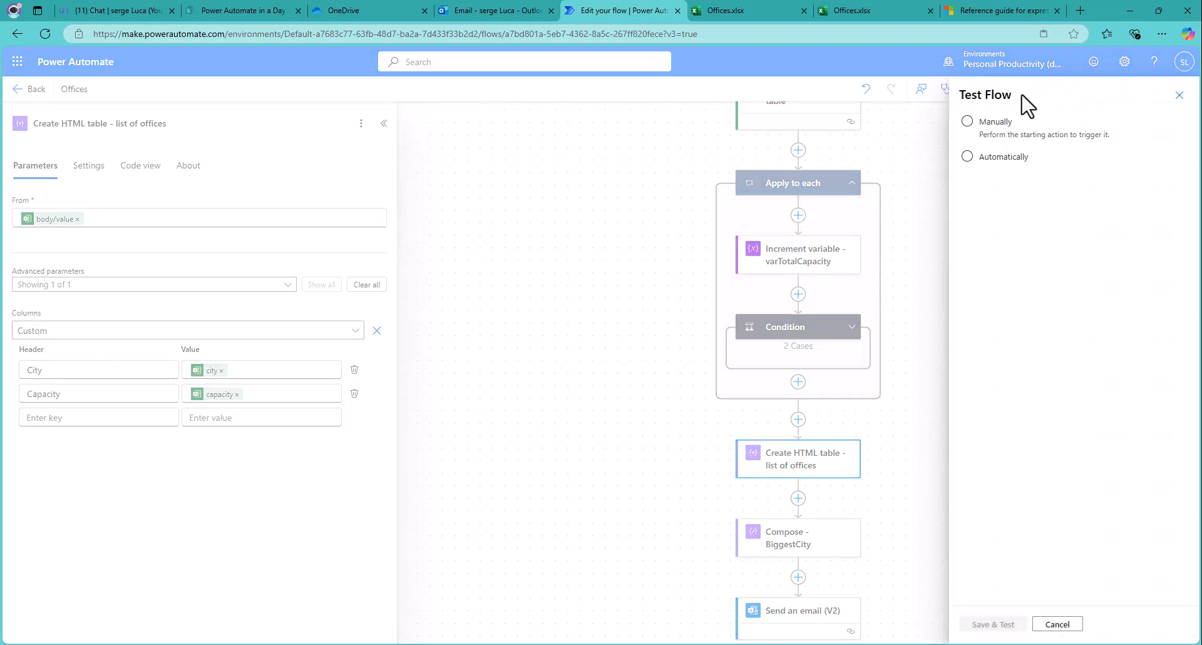
left_click(968, 121)
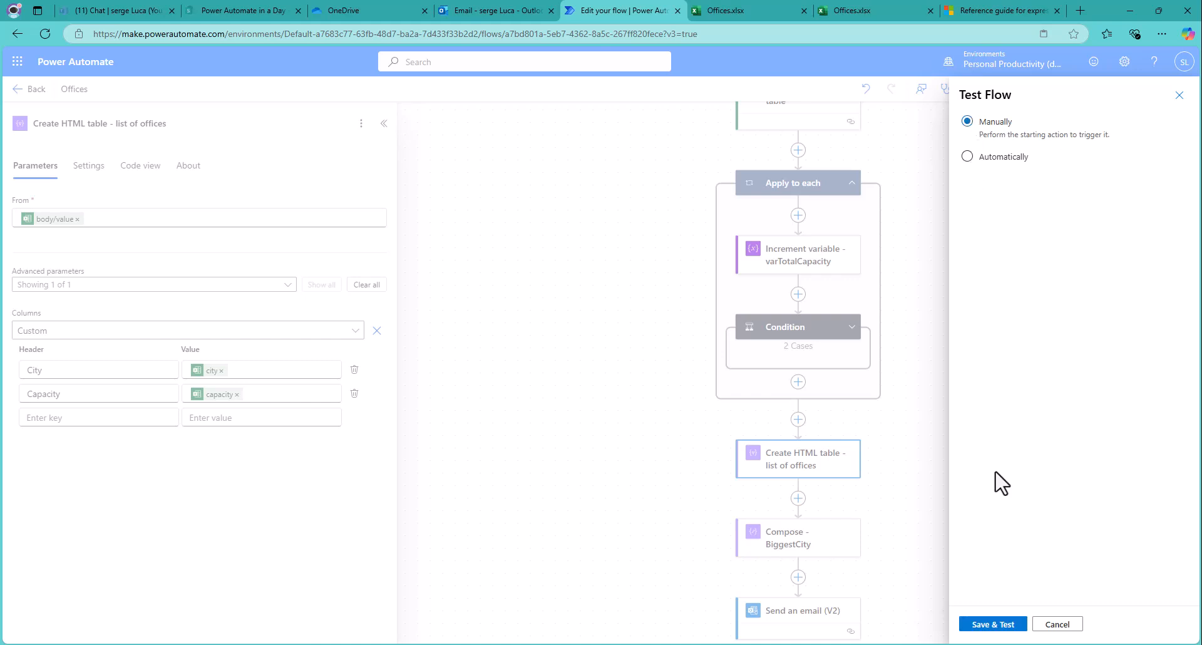
left_click(992, 625)
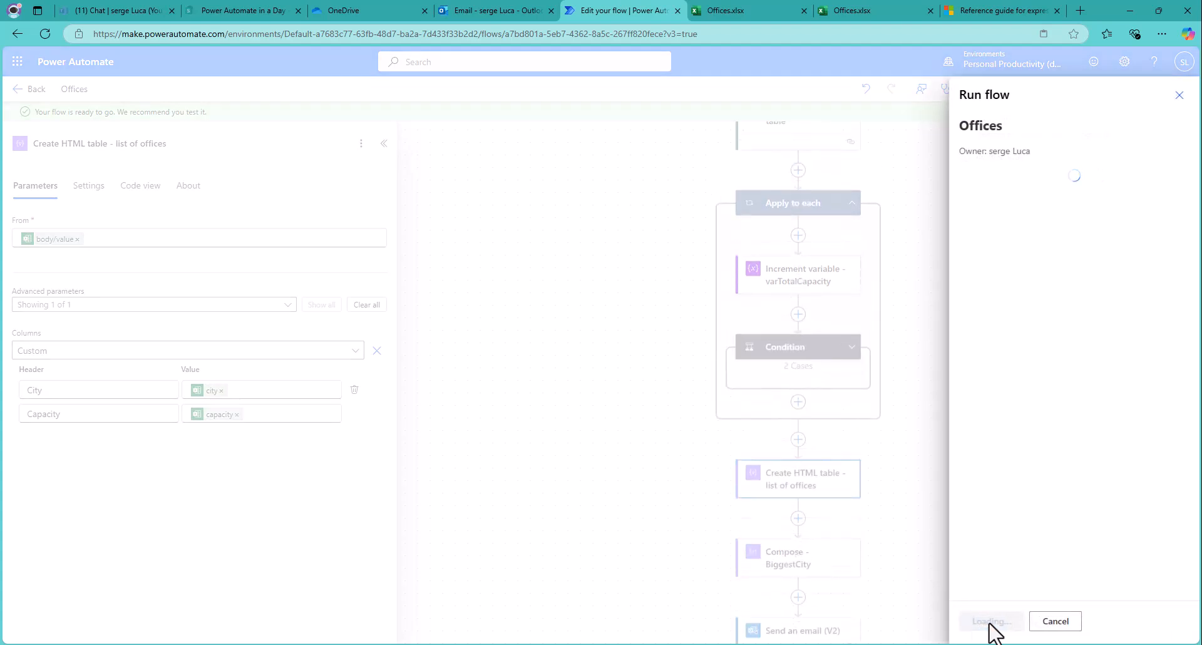
left_click(990, 623)
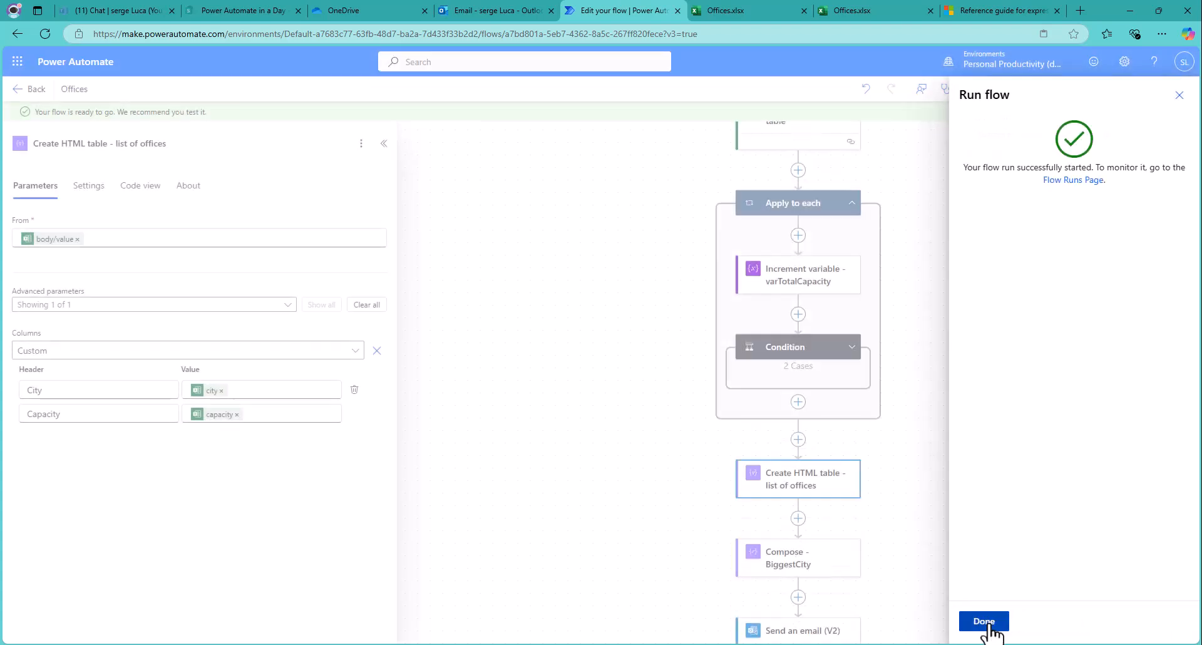
left_click(990, 622)
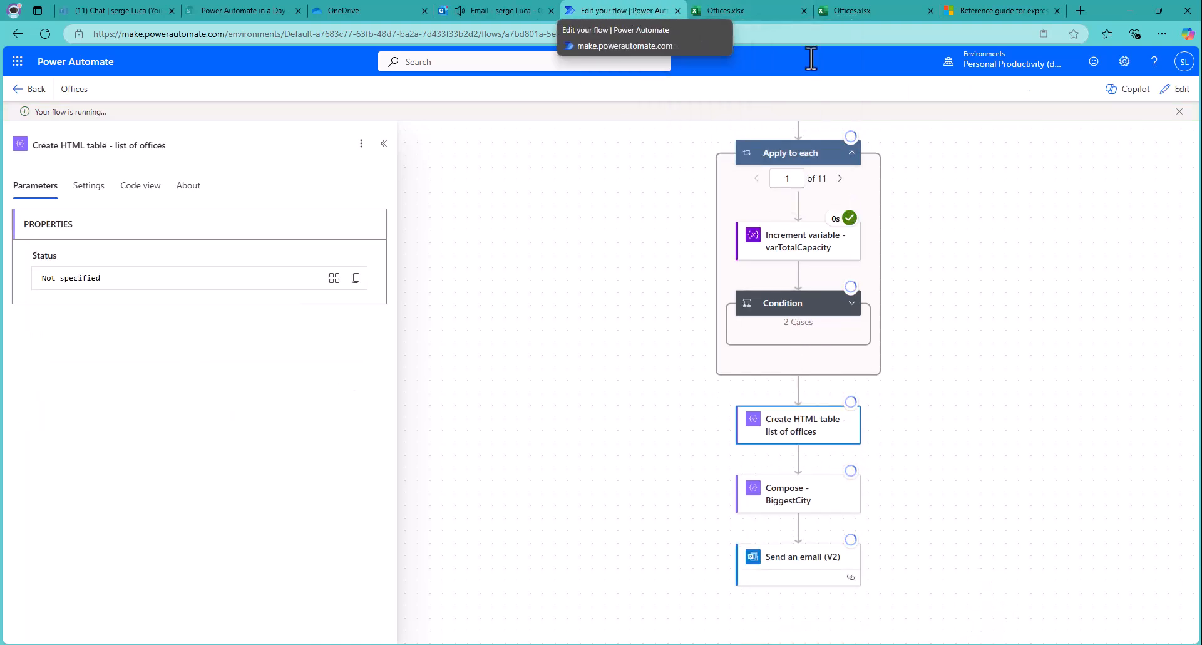
left_click(494, 9)
left_click(247, 191)
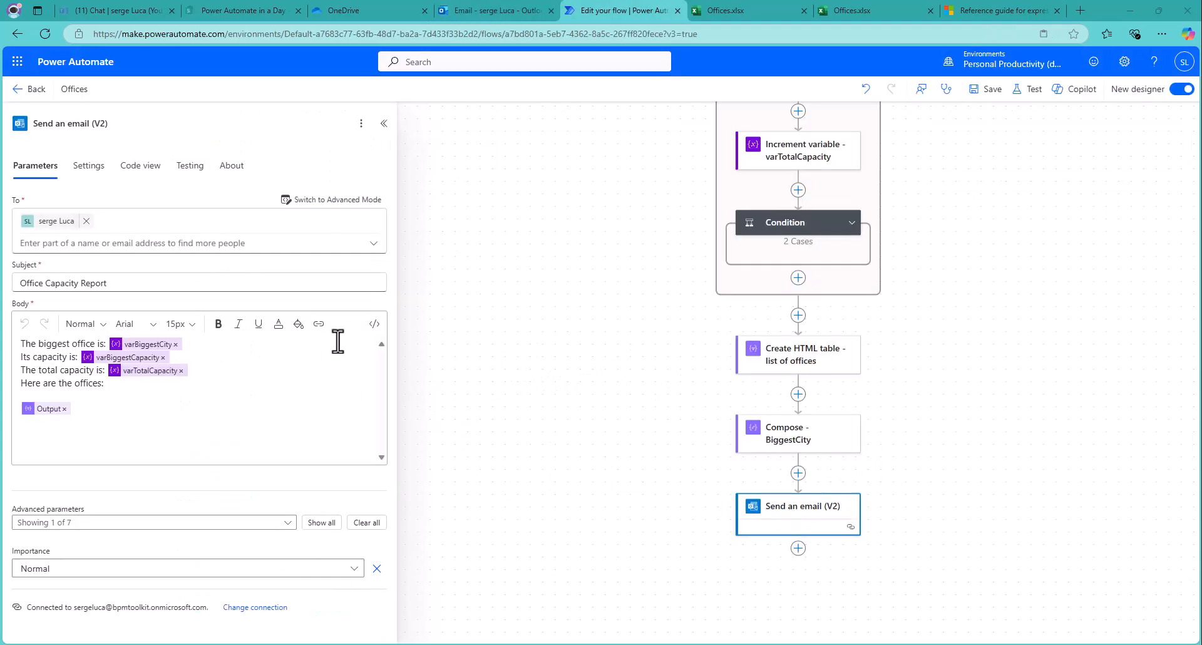
Step: View the HTML source of the Send an email (V2) body and return to the formatted editor
left_click(374, 323)
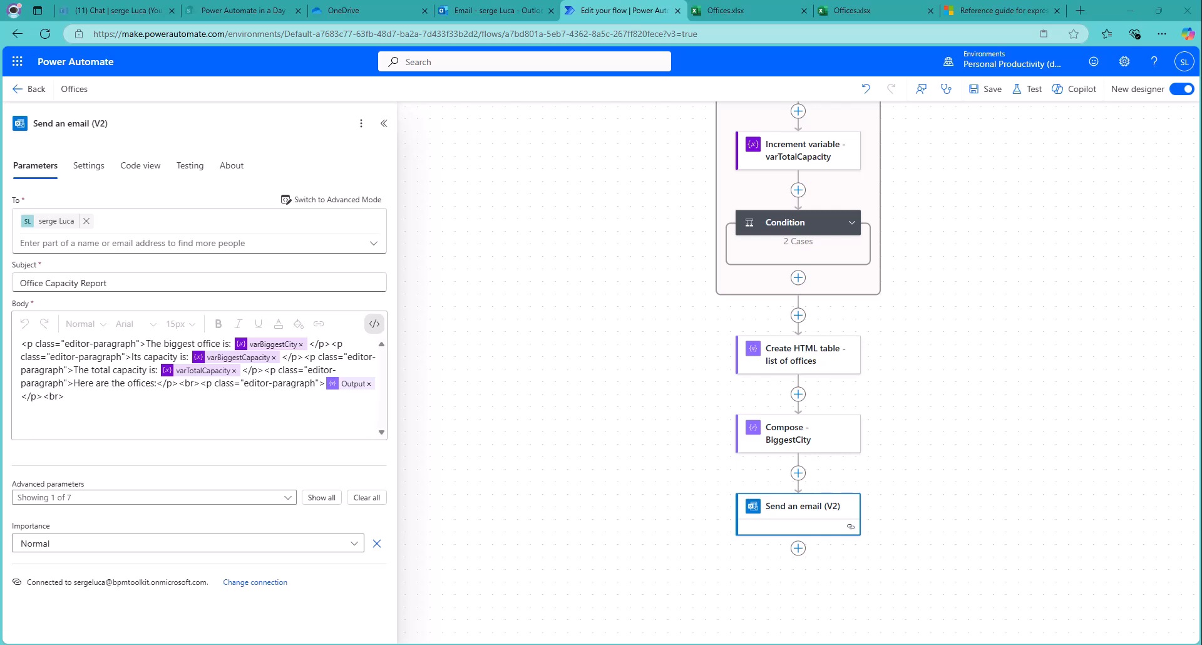
left_click(374, 324)
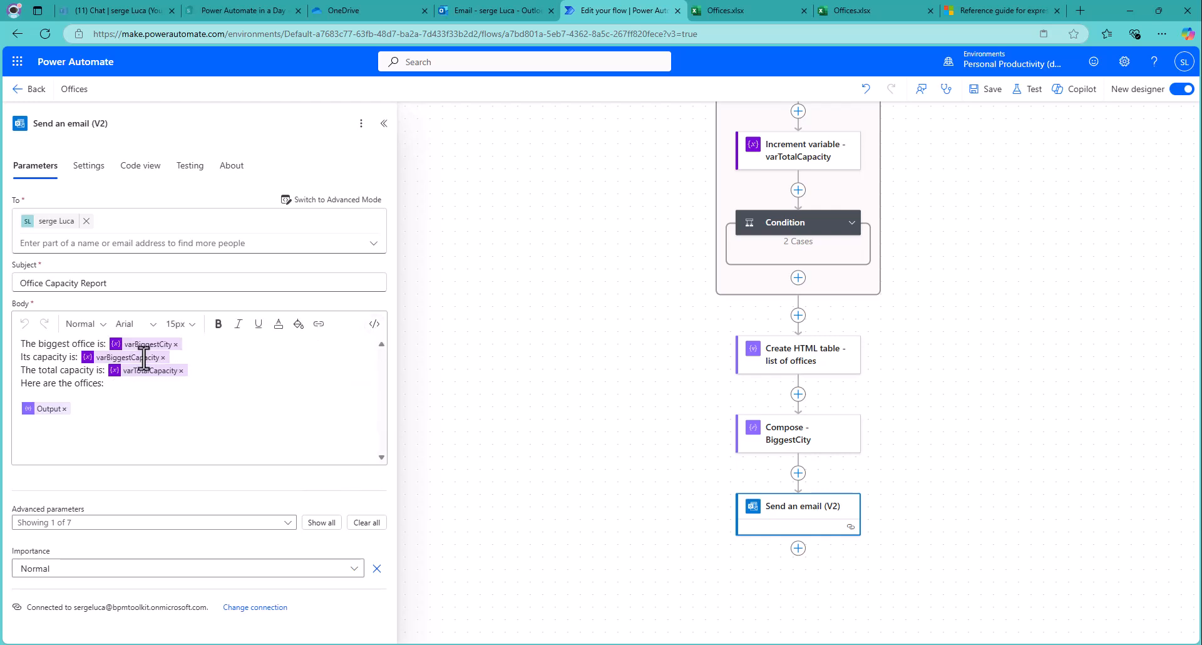
Step: Replace "Here are the offices:" in the email body with a blank line and an underlined "List of offices" heading, and save the flow
left_click(113, 388)
left_click_drag(113, 388, 25, 387)
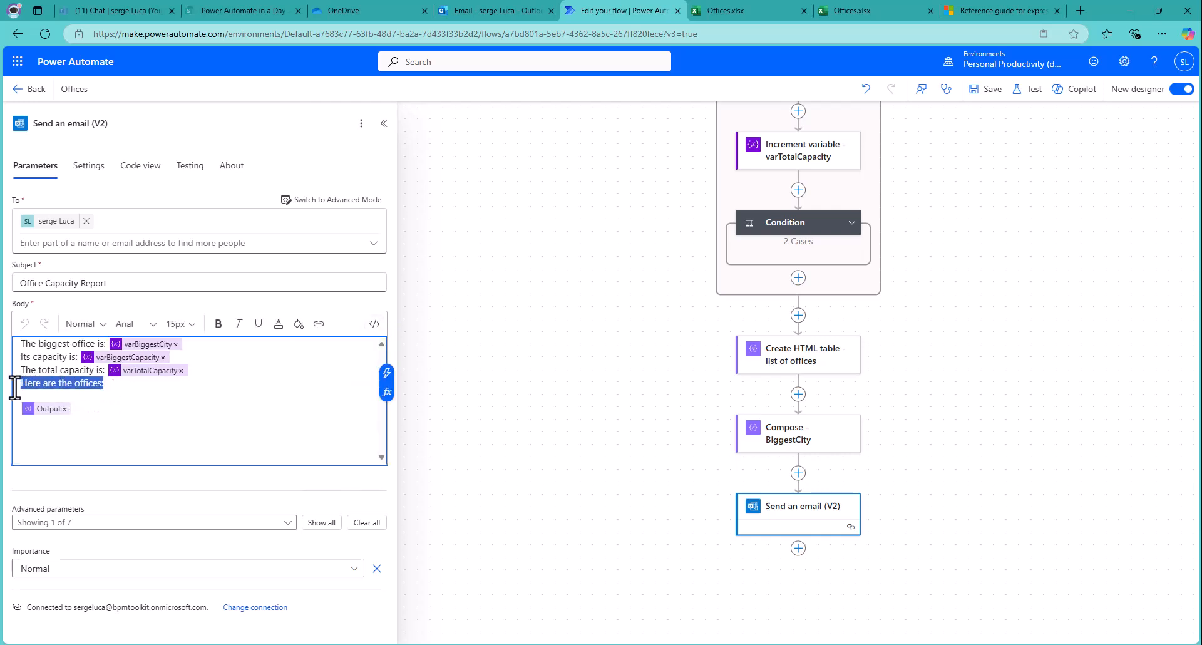
key("BackSpace")
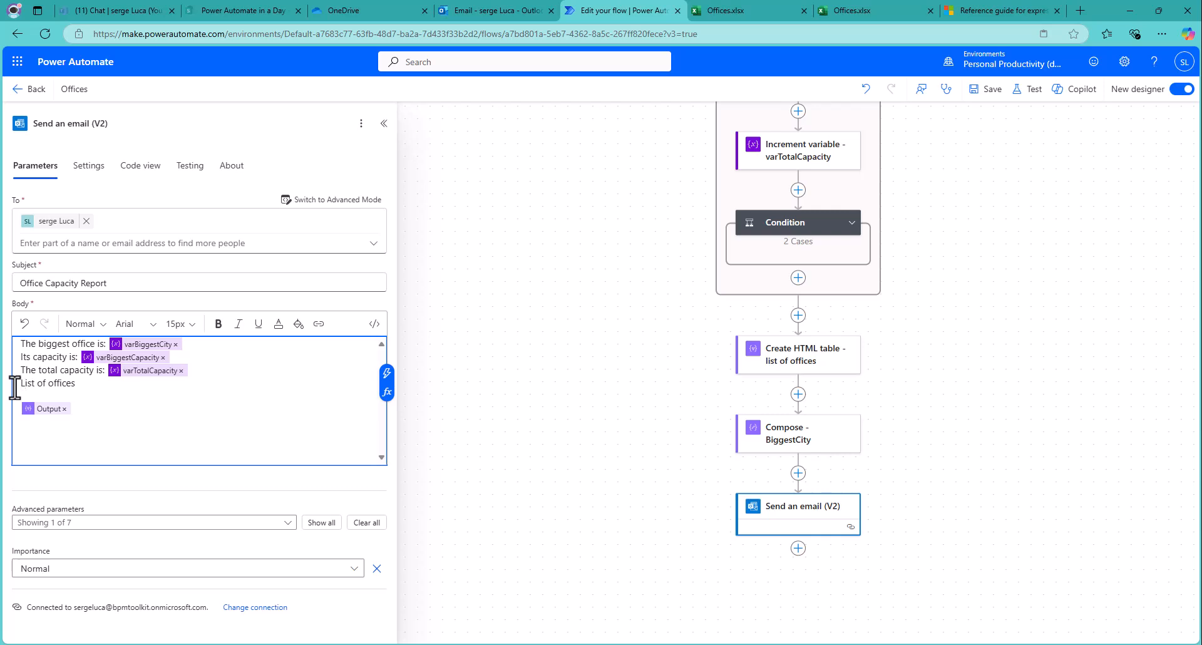
key("Return")
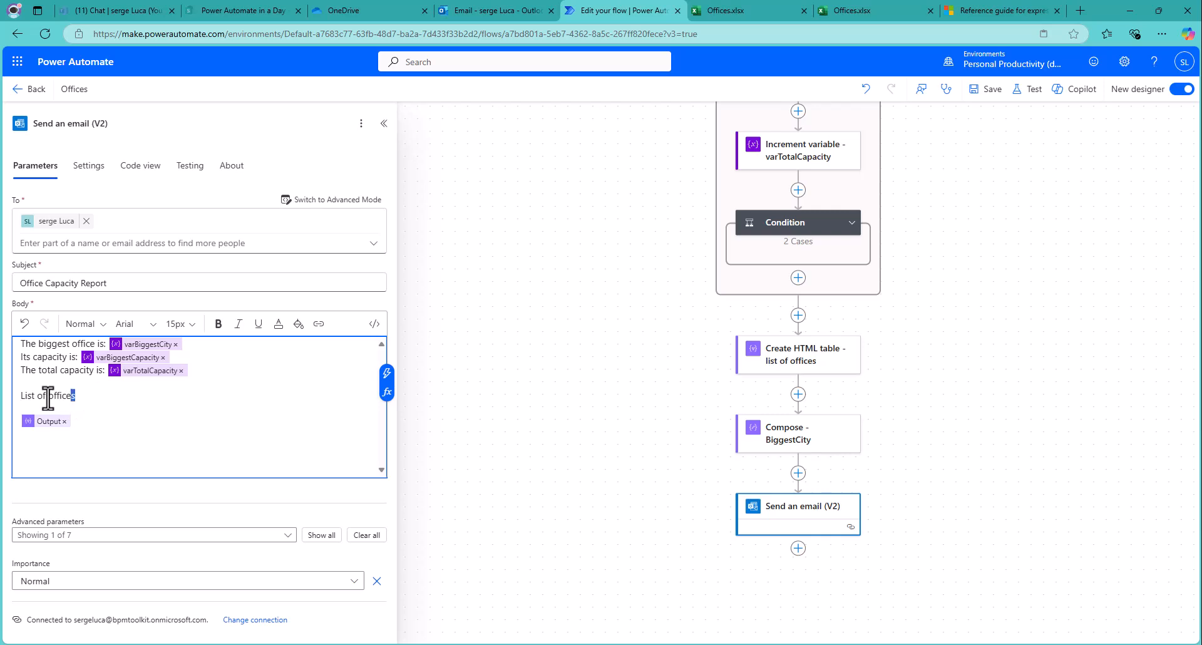
left_click_drag(85, 395, 15, 396)
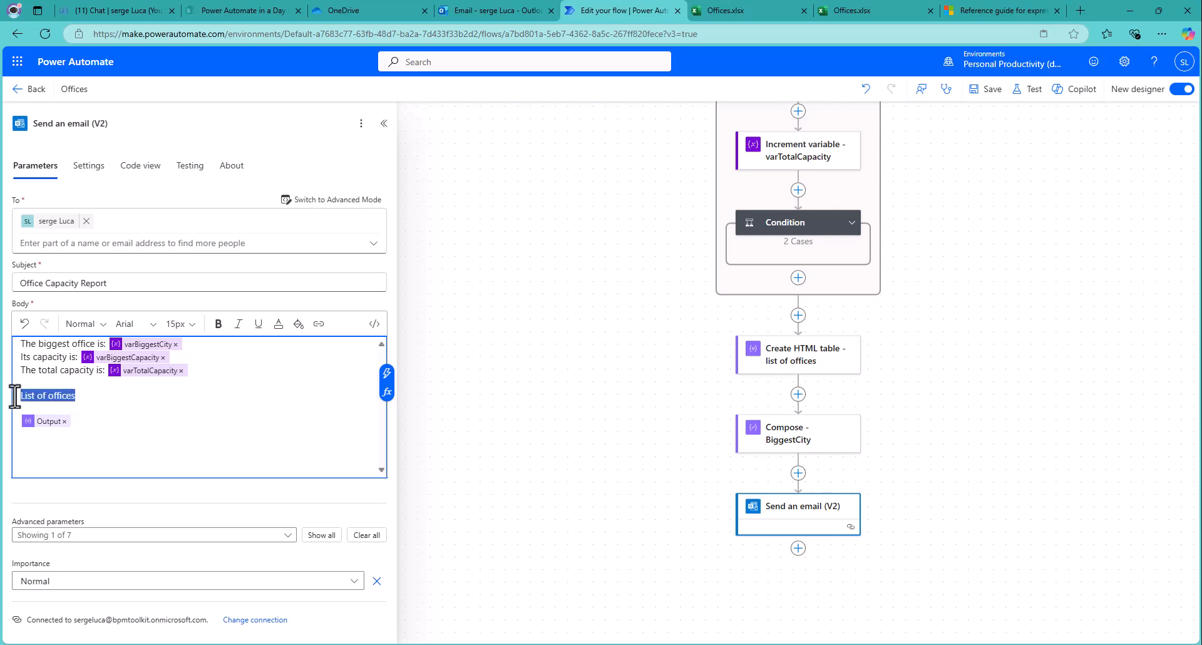
left_click(258, 325)
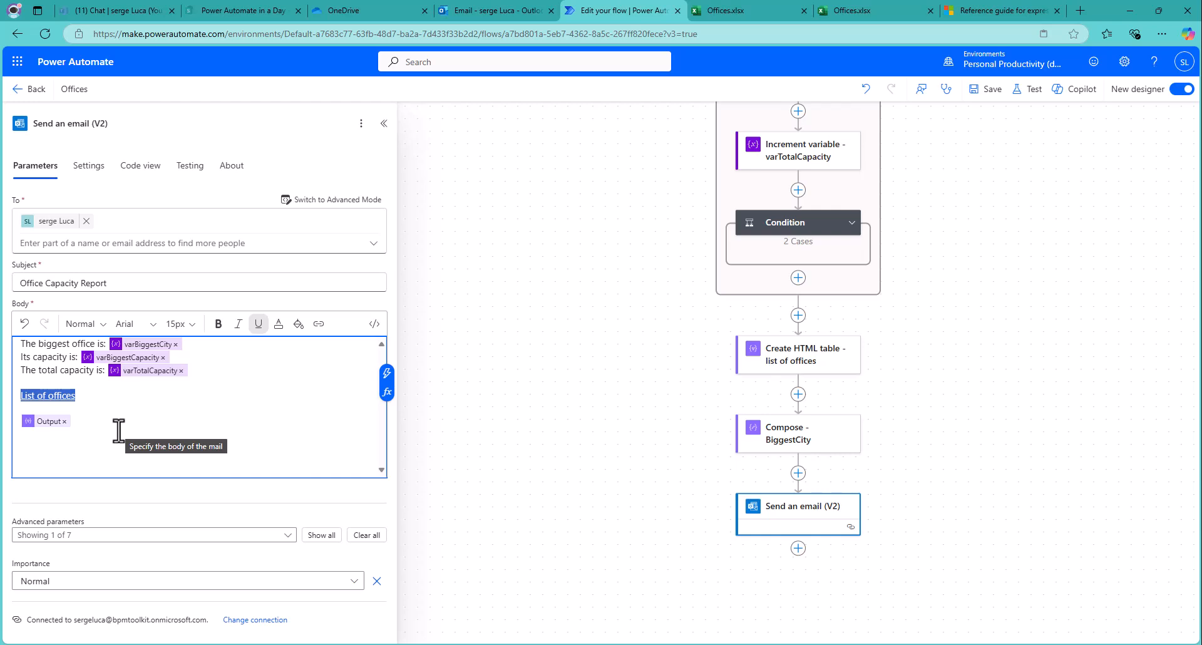
left_click(988, 89)
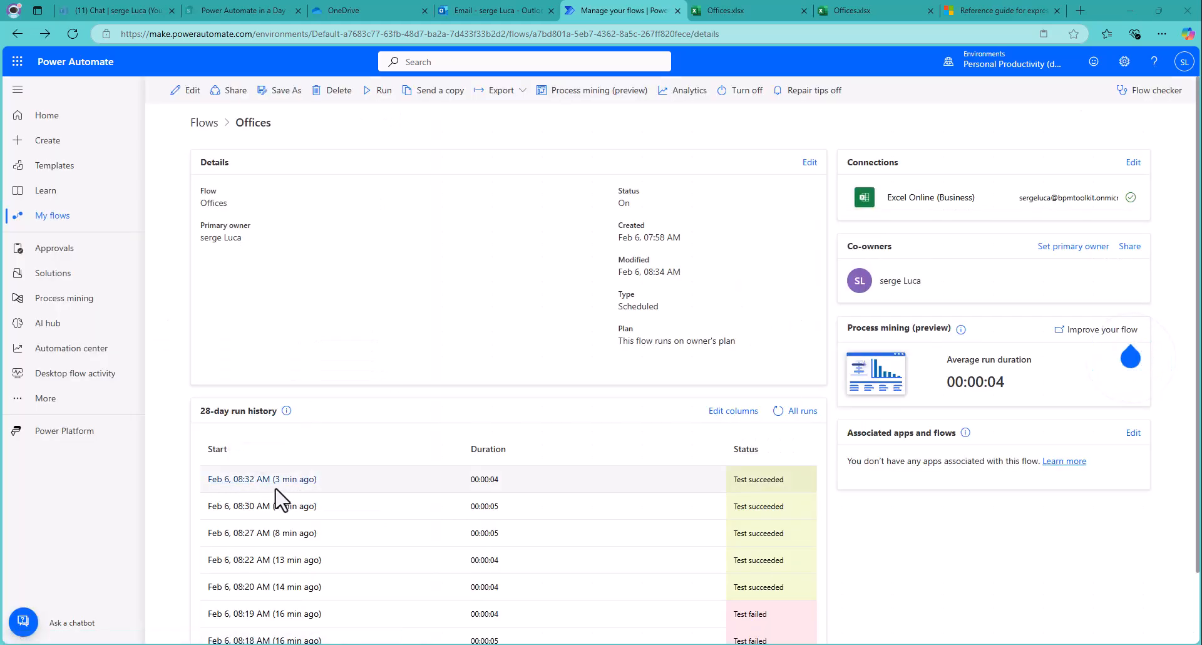
Step: Open the most recent run and examine the HTML output of Create HTML table - list of offices, especially its opening table and header tags
left_click(233, 480)
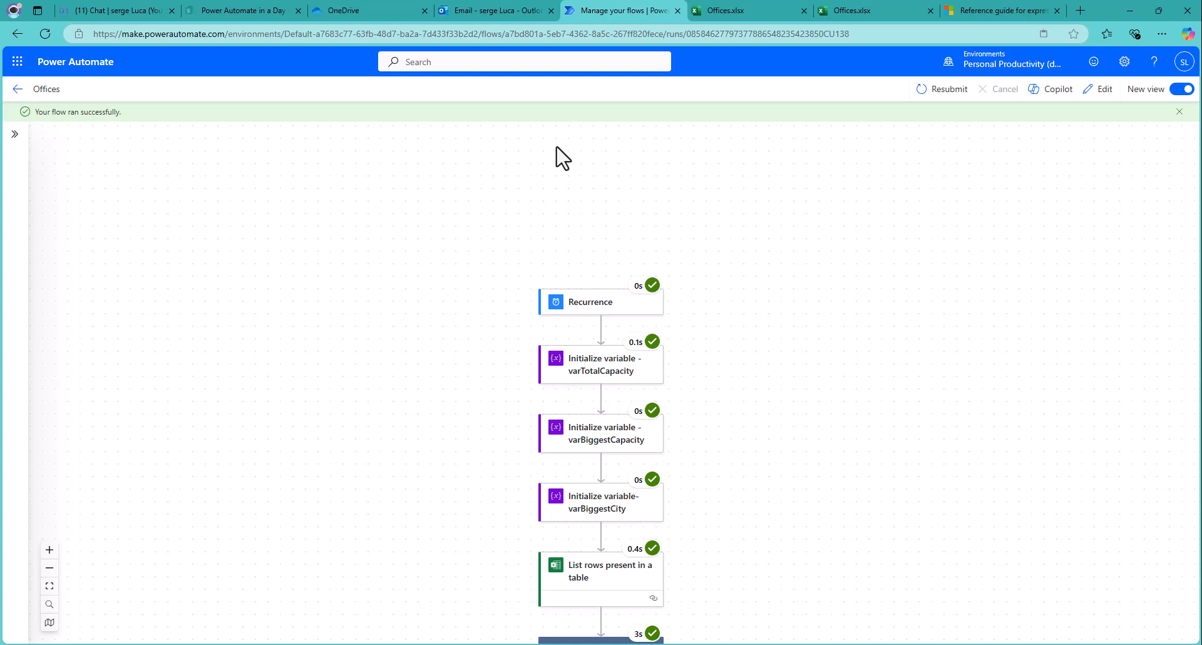
scroll(786, 332, "down", 5)
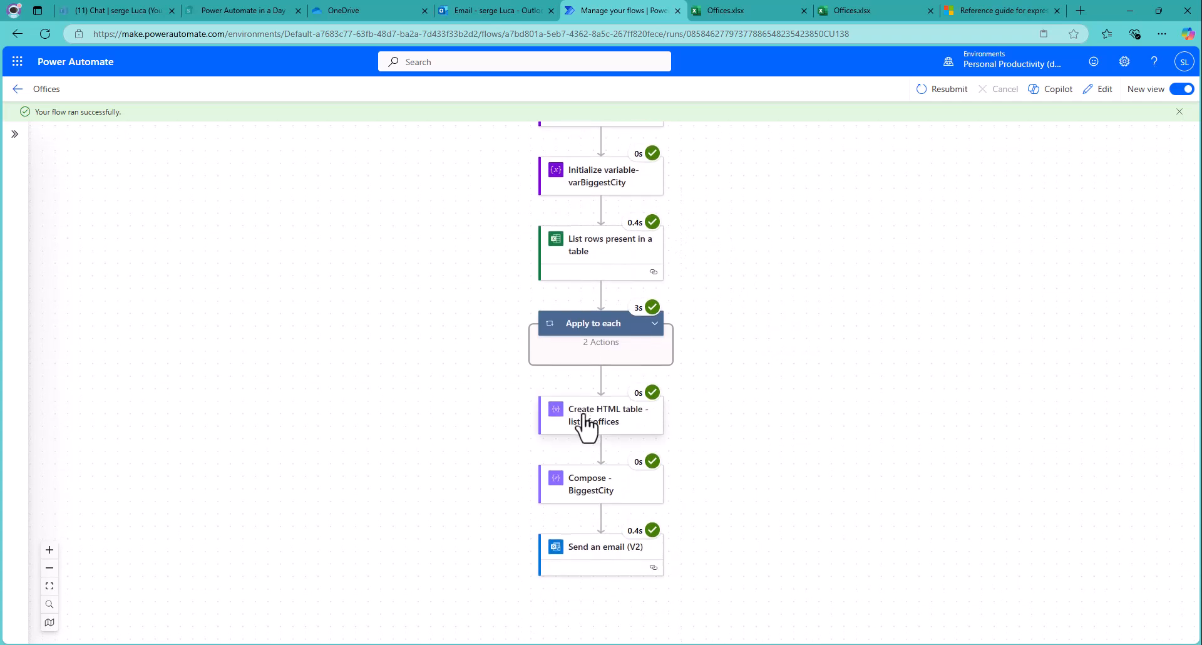
left_click(585, 419)
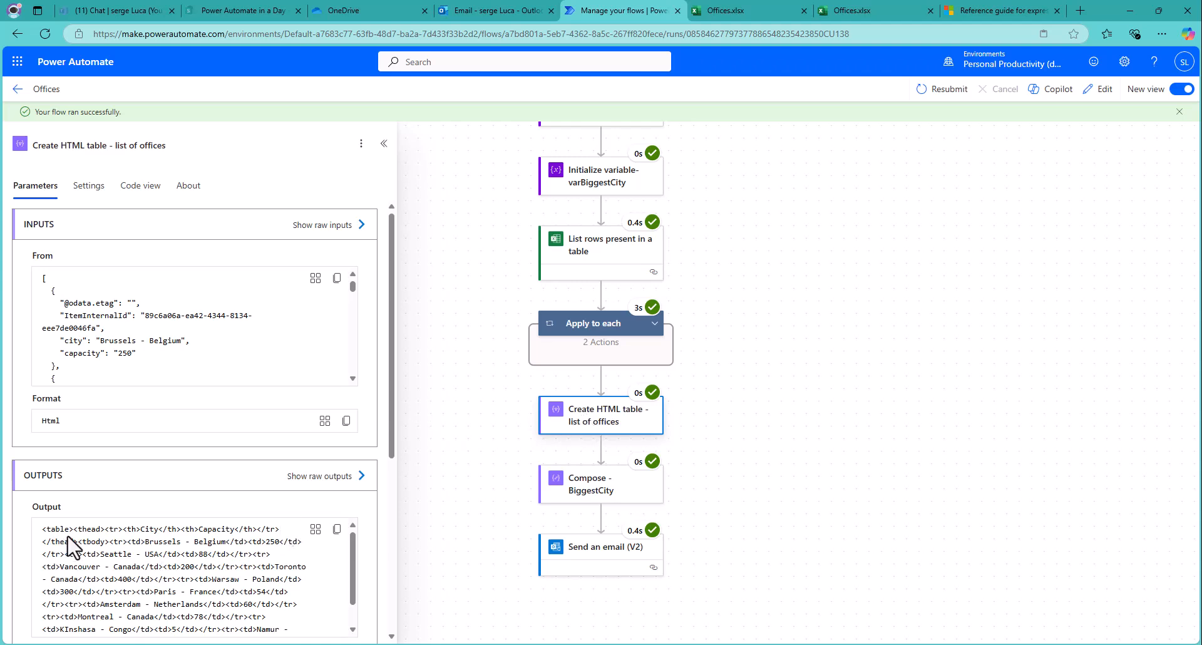
scroll(220, 539, "down", 1)
left_click_drag(395, 422, 380, 496)
scroll(354, 451, "up", 1)
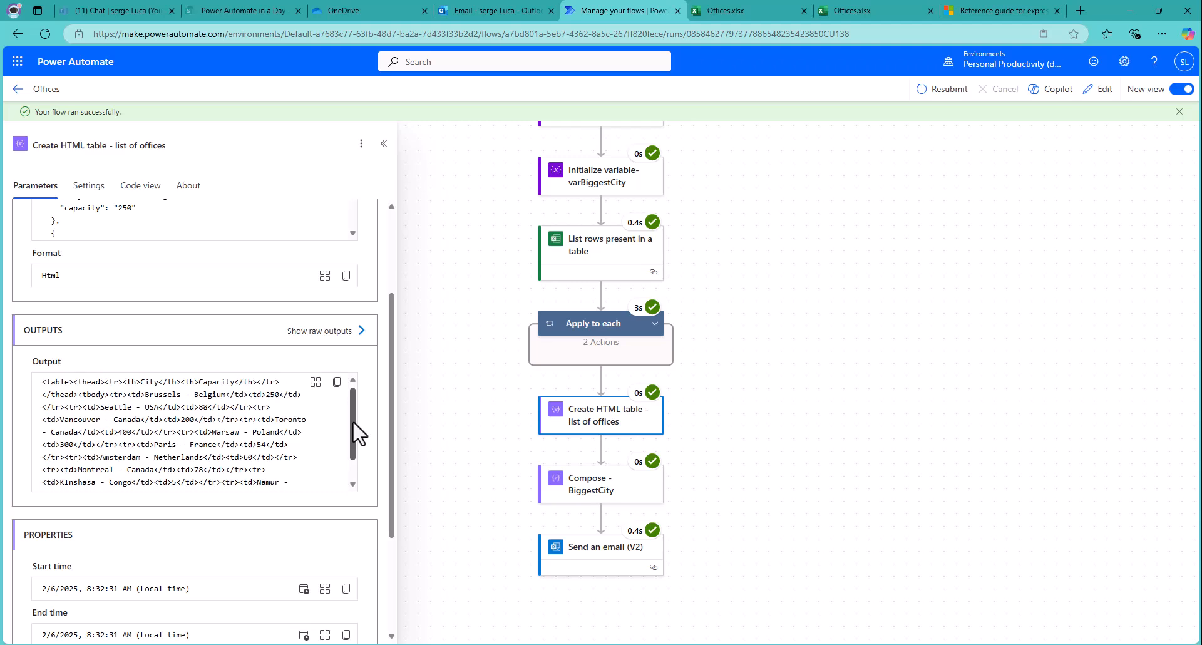
left_click_drag(41, 383, 155, 387)
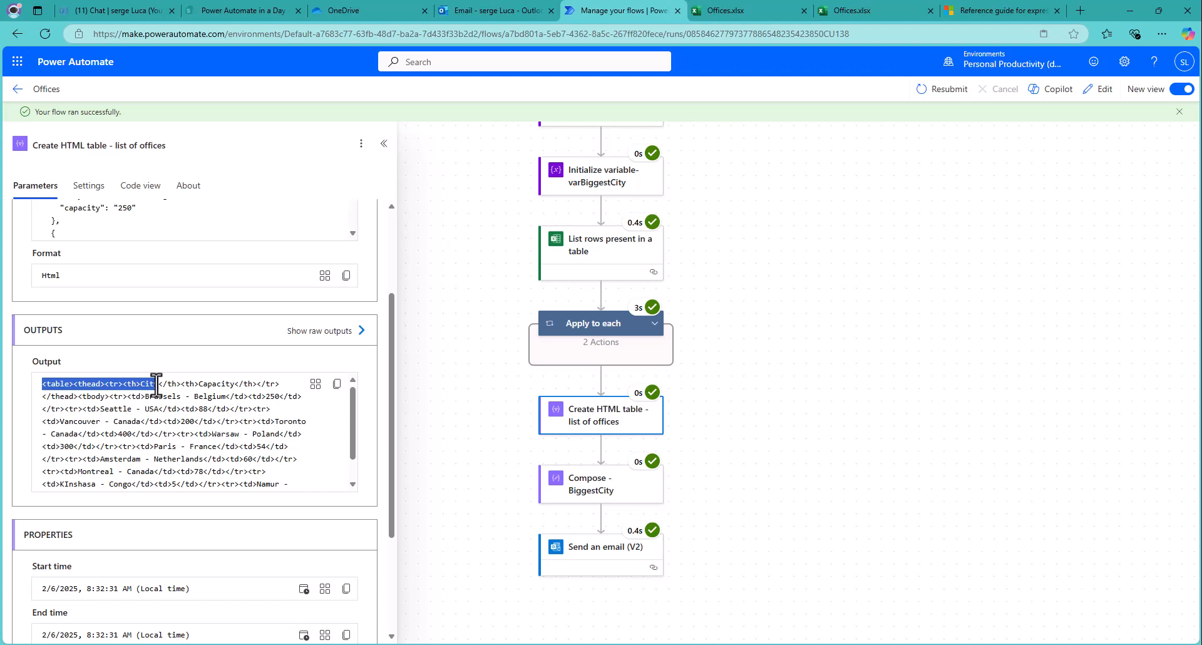
left_click_drag(156, 387, 160, 384)
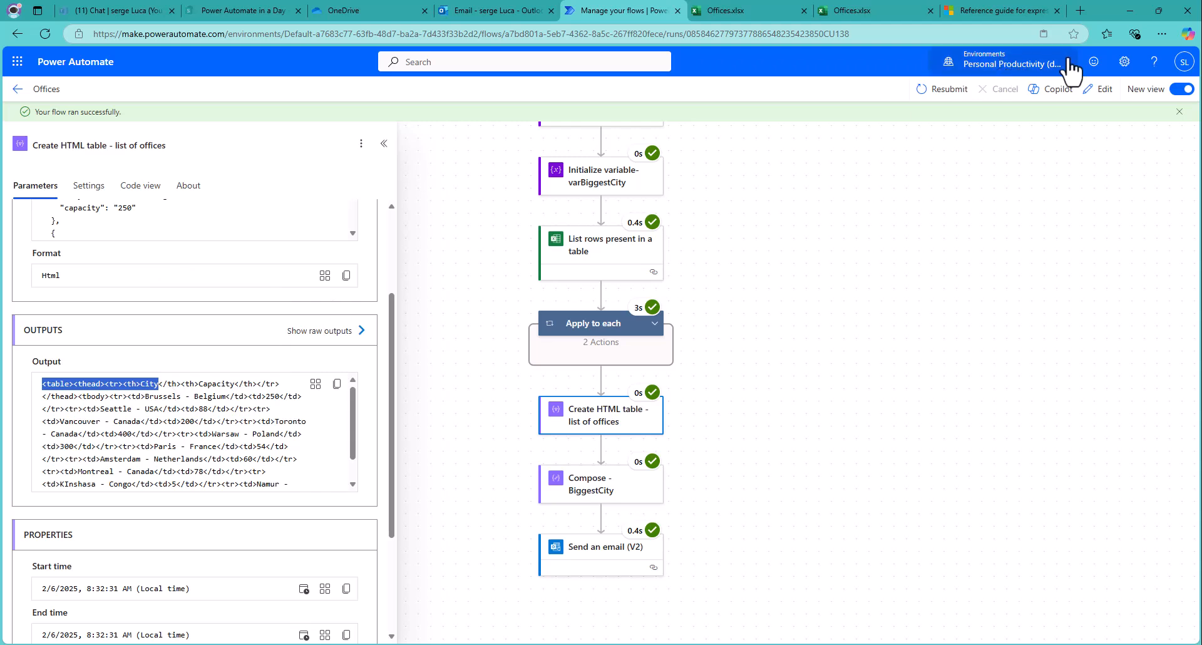
Step: Edit the flow, remove the Output token below "List of offices" in the Send an email (V2) body, and open the expression editor there
left_click(1100, 89)
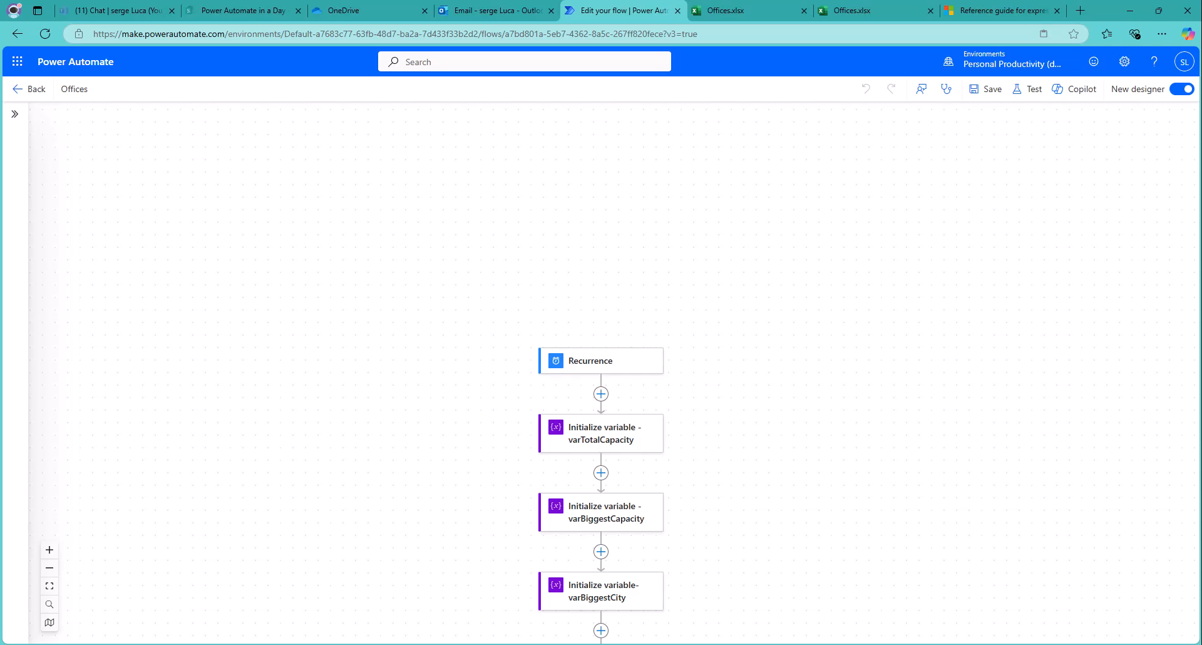
scroll(718, 352, "down", 5)
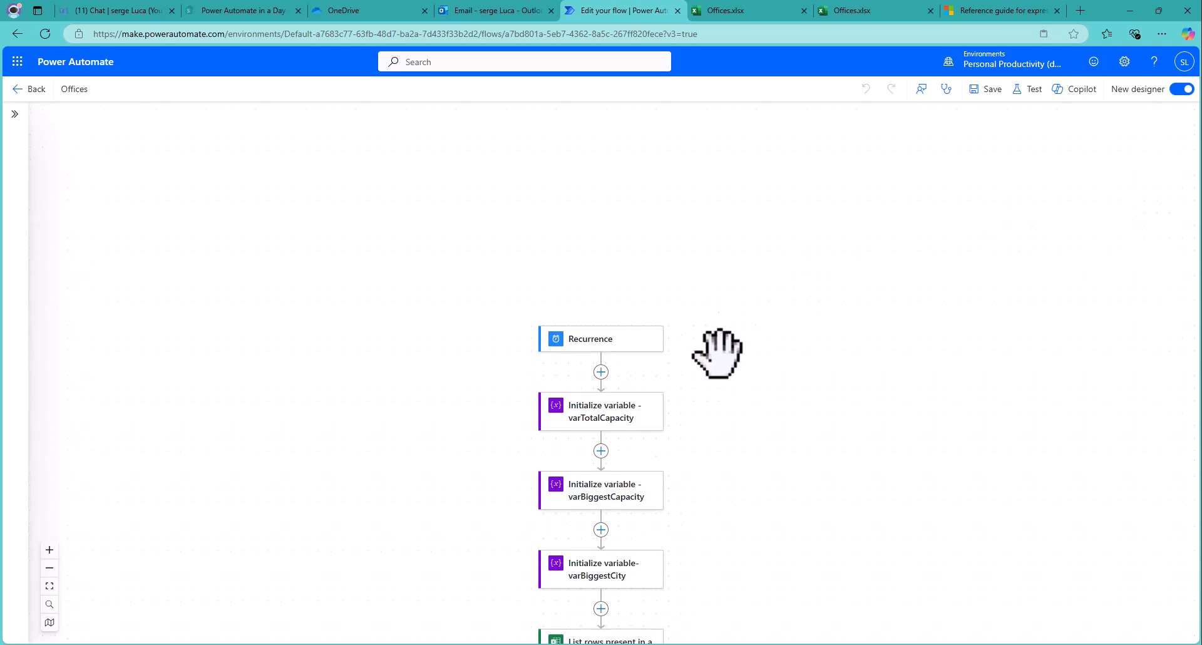
scroll(720, 354, "down", 3)
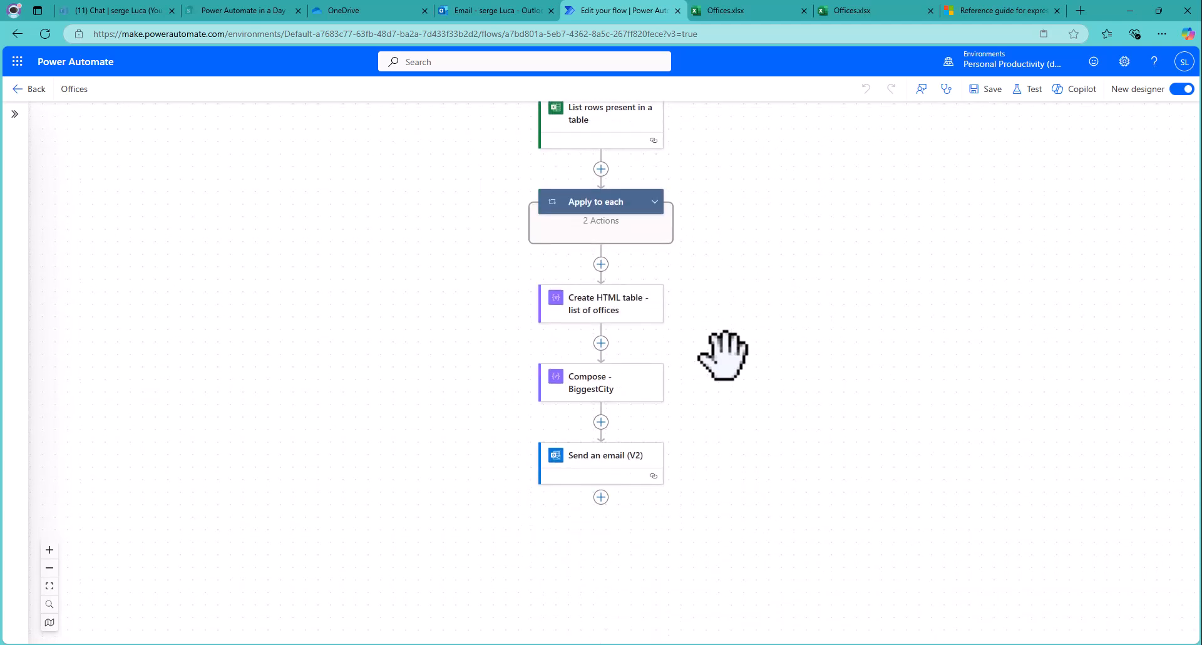
left_click(600, 465)
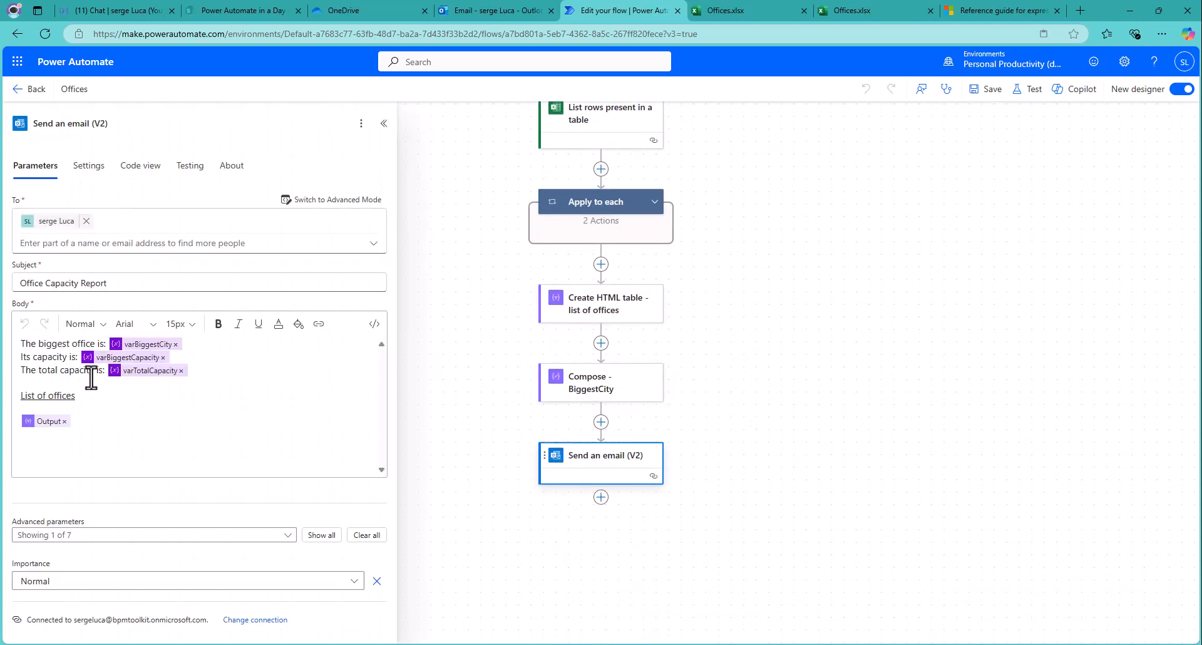
left_click(64, 421)
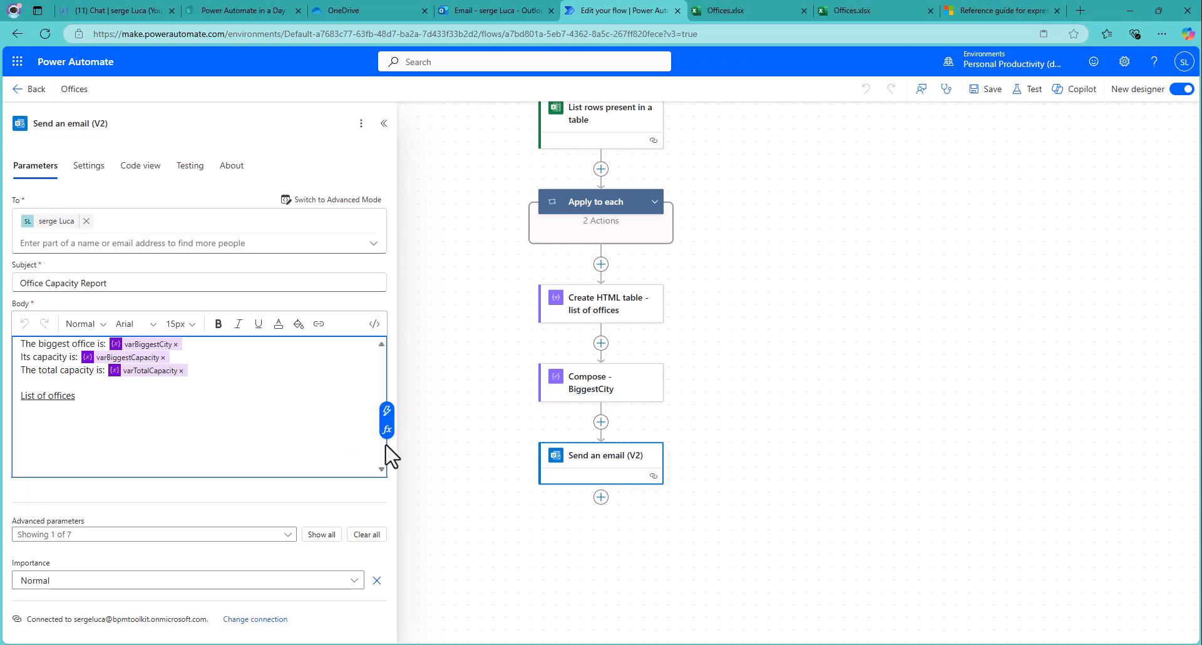
left_click(387, 429)
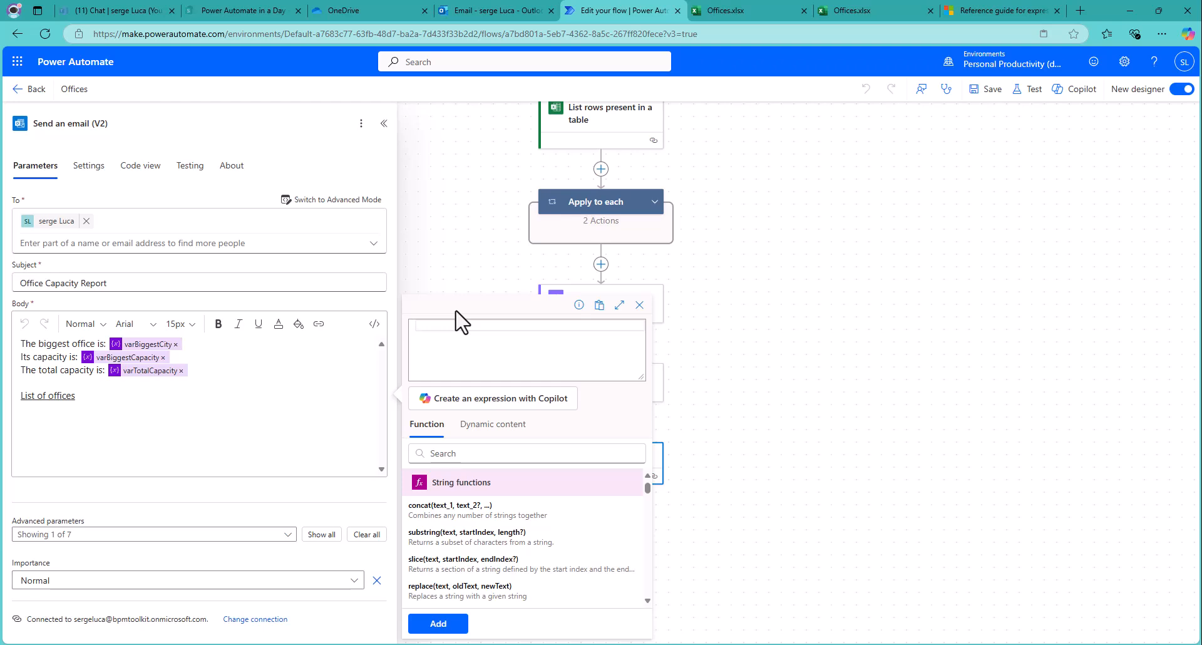
Step: Switch to the workflow expression functions reference and look up the replace function's syntax and example under String functions
left_click(996, 10)
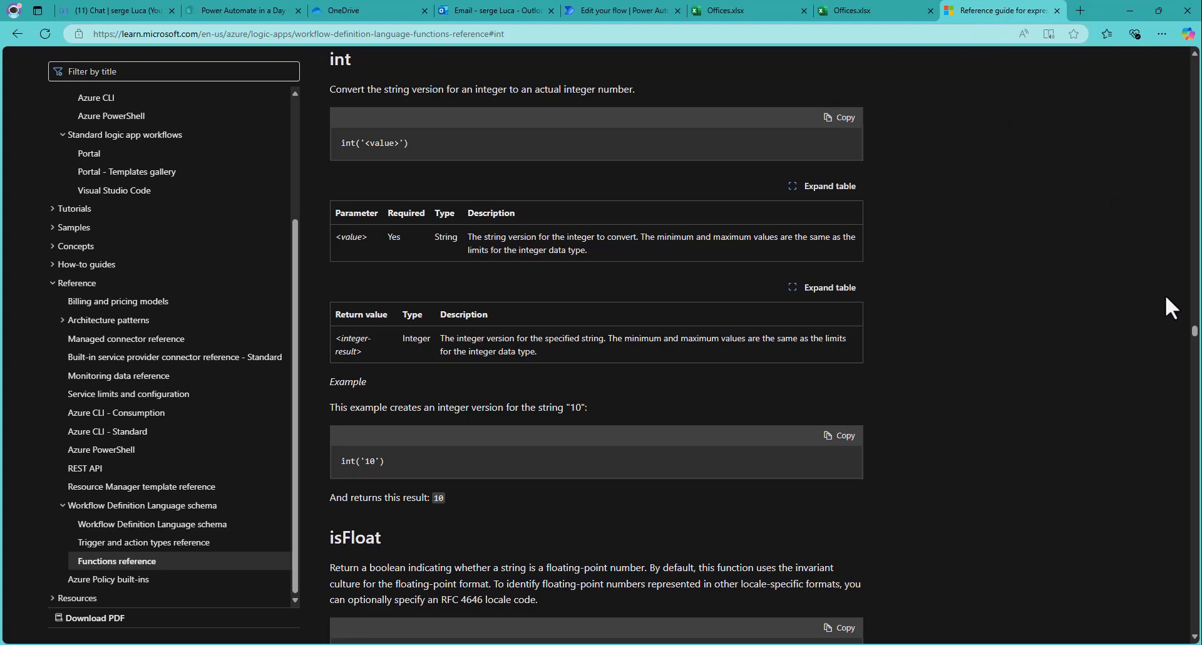
left_click_drag(1195, 329, 1178, 84)
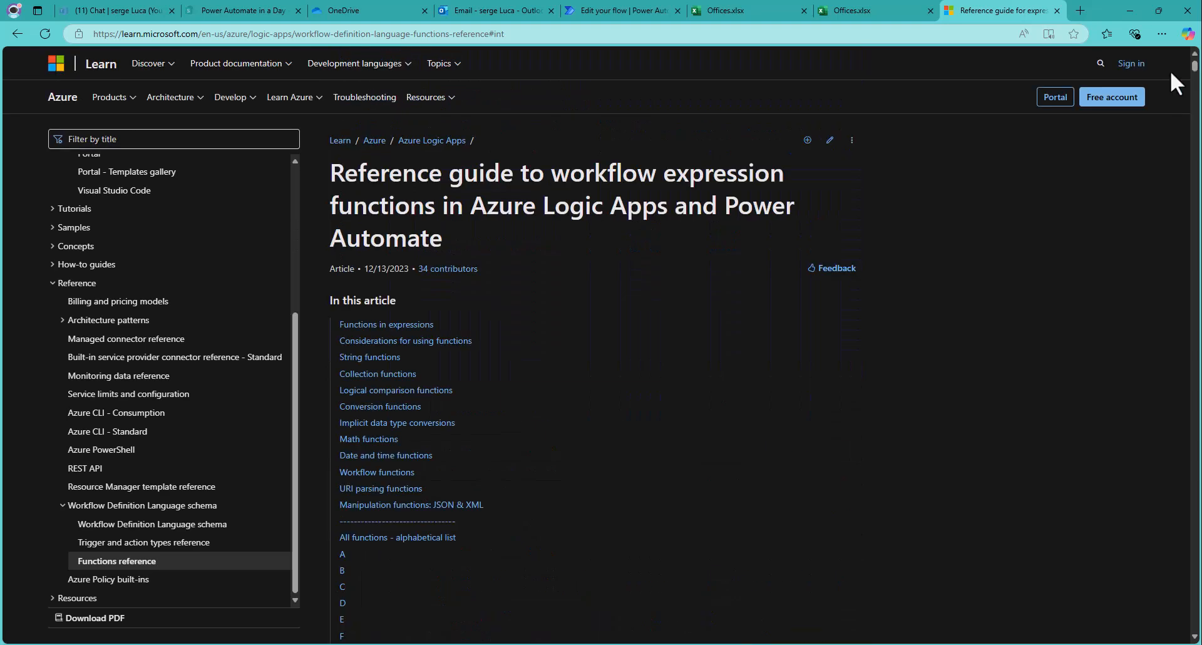
left_click(370, 359)
scroll(375, 359, "down", 2)
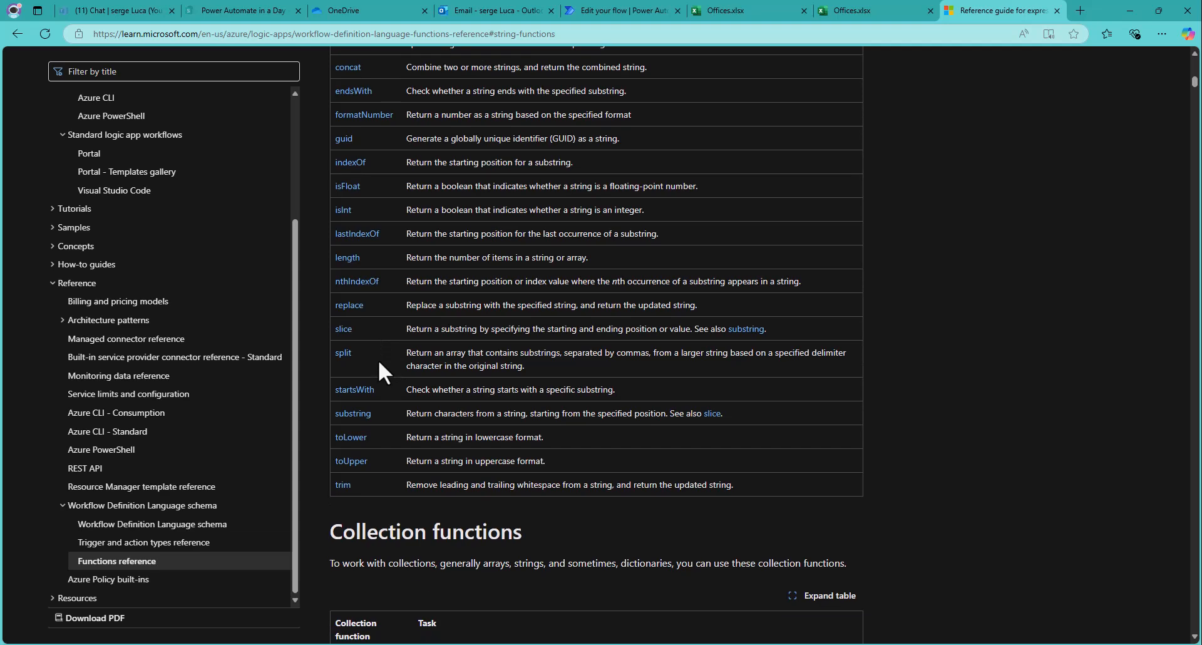
scroll(378, 359, "up", 3)
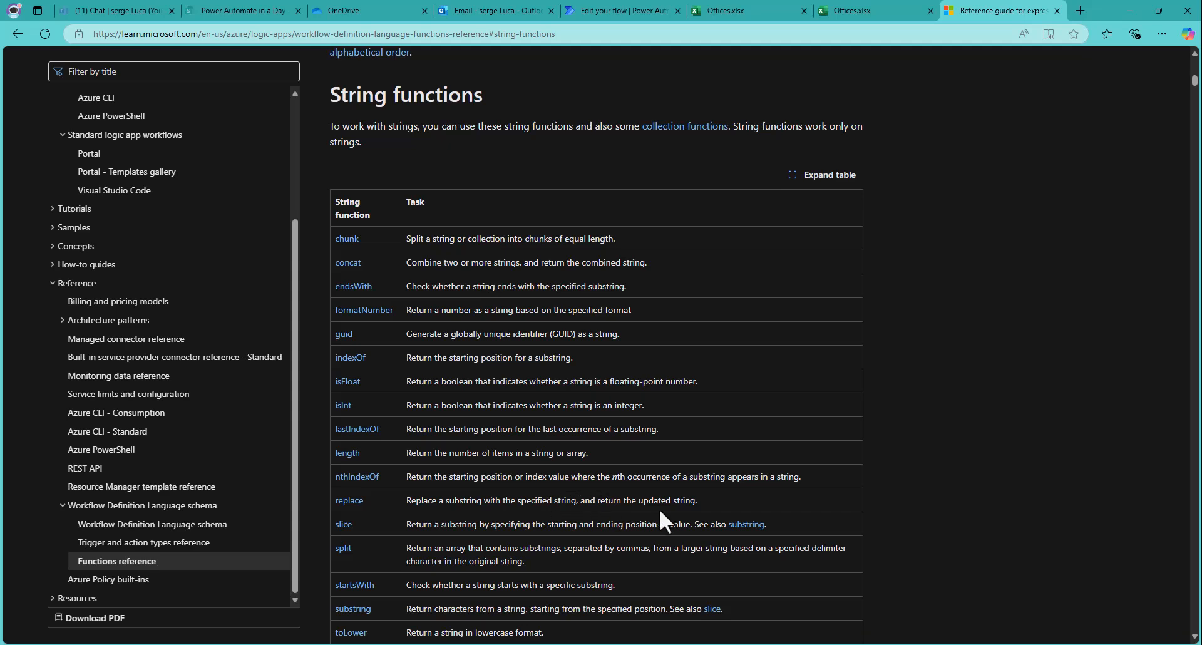
left_click(349, 501)
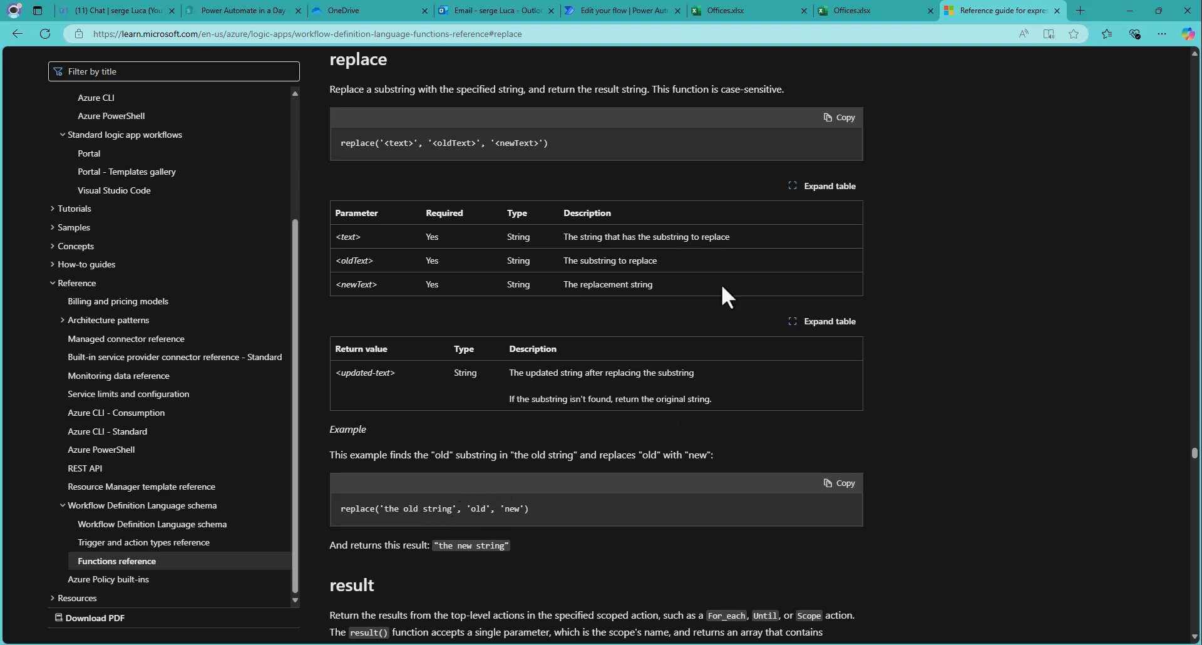
Step: Return to the flow's expression editor and start a replace expression with the Create HTML table - list of offices Output as its first argument
left_click(602, 10)
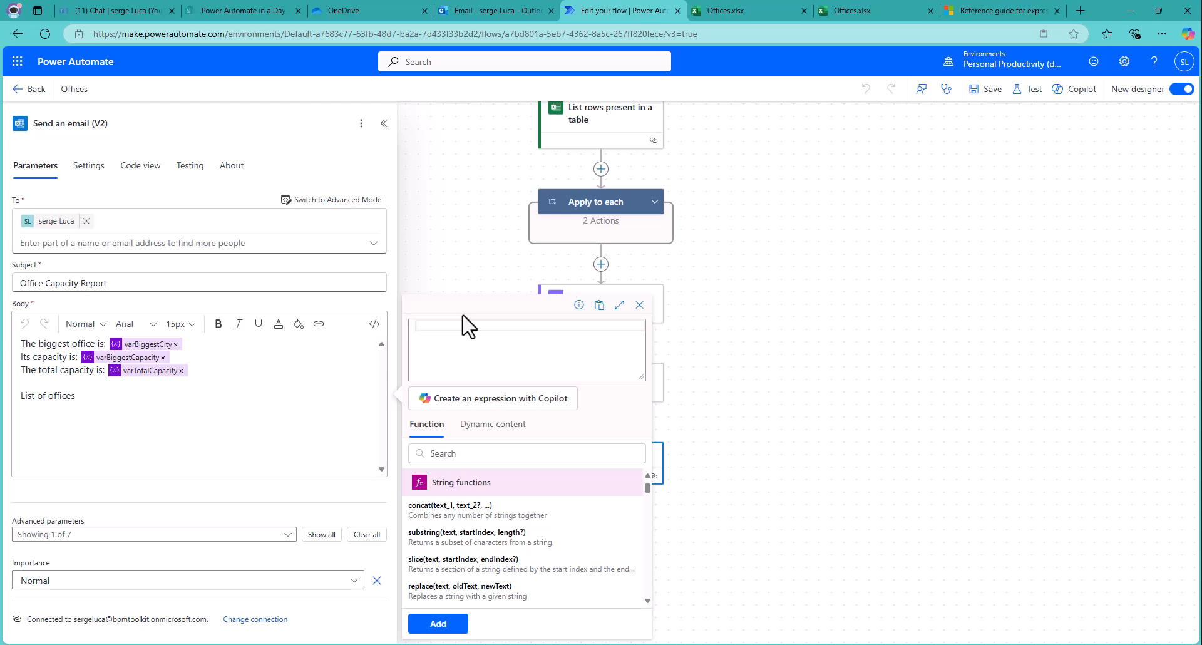
type("repl")
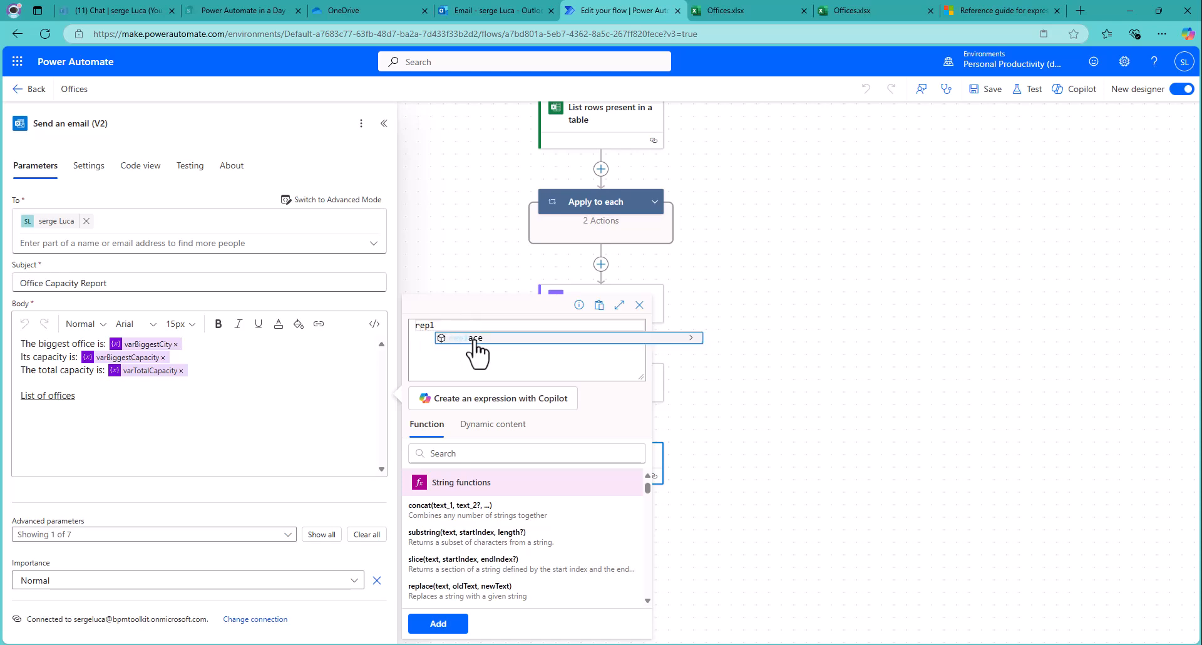
left_click(474, 338)
type("(")
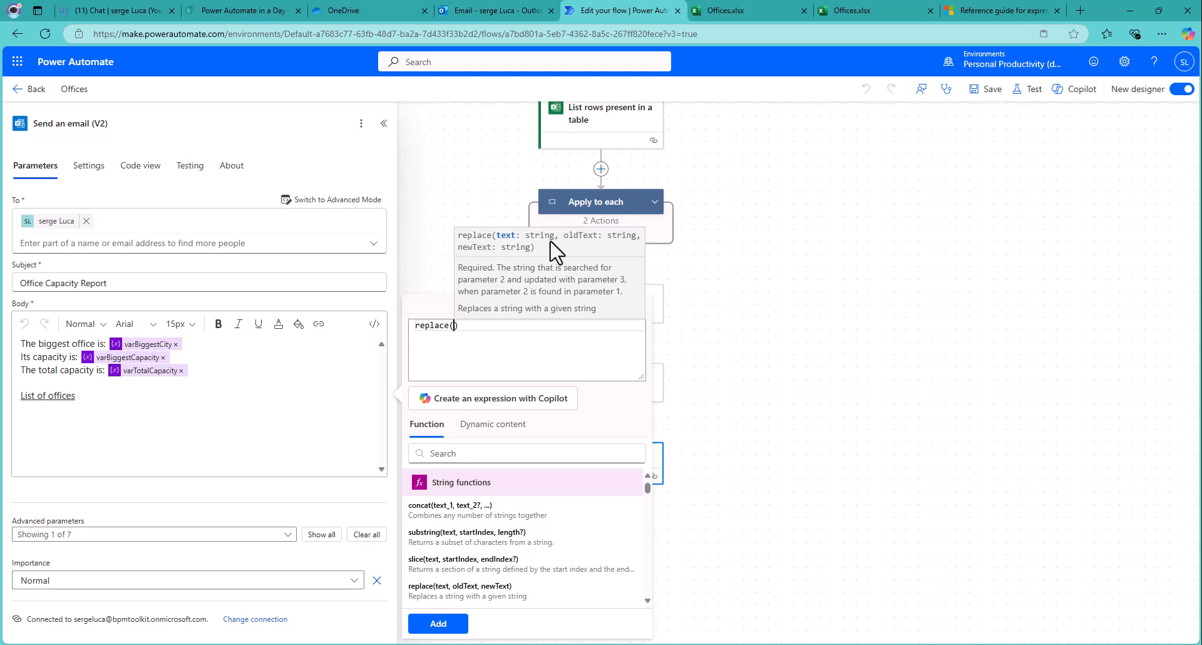
left_click(493, 432)
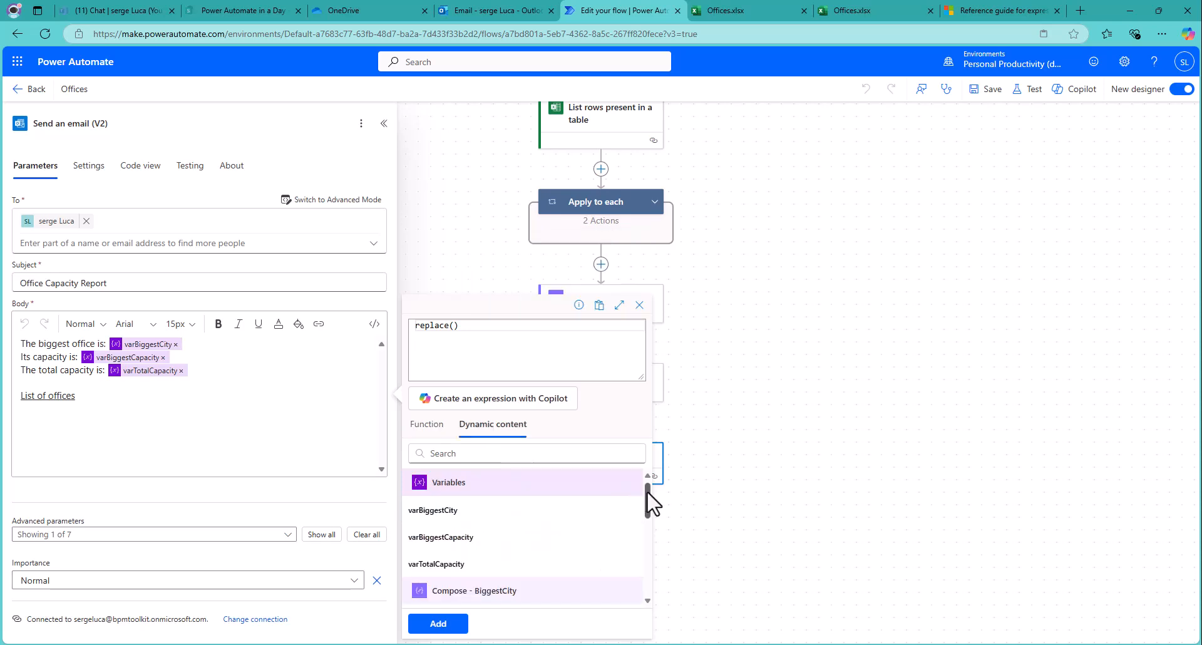
left_click_drag(648, 490, 641, 527)
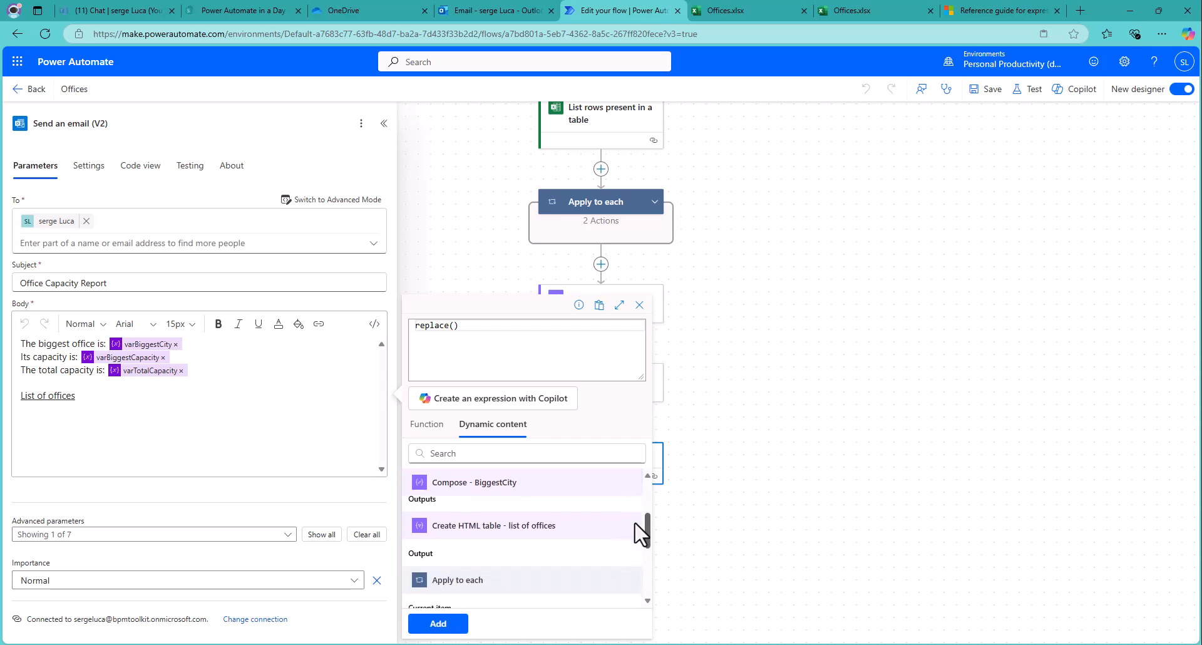
left_click(435, 555)
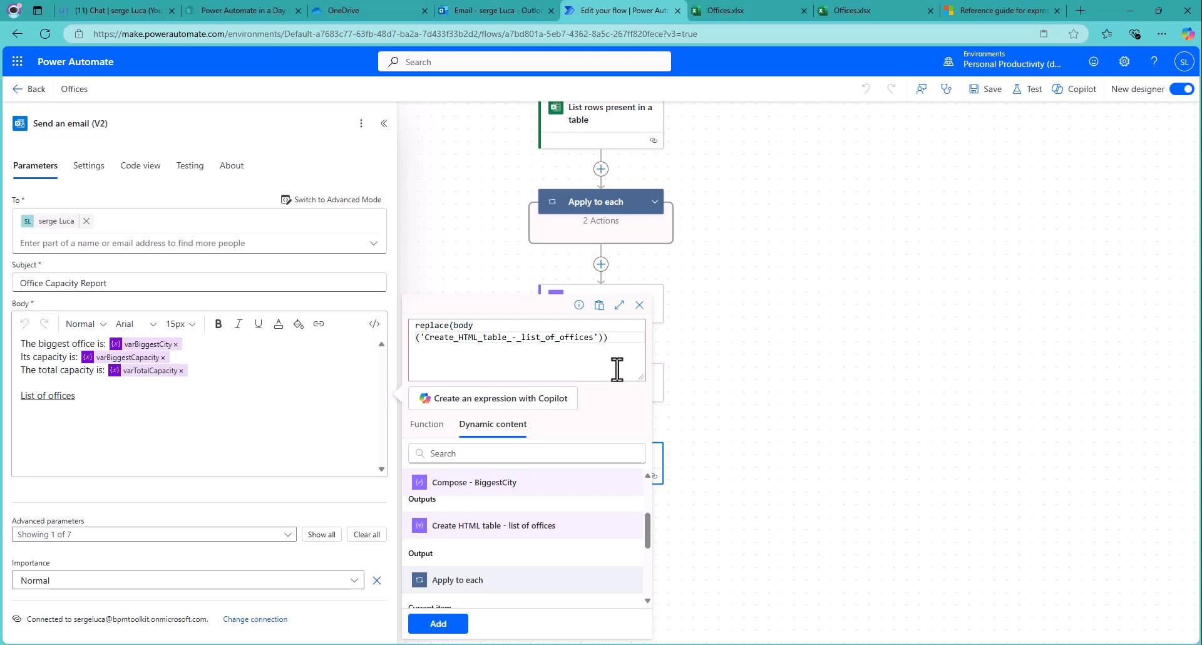
Step: Enter '<table>' as the old text argument of the replace expression
type(",")
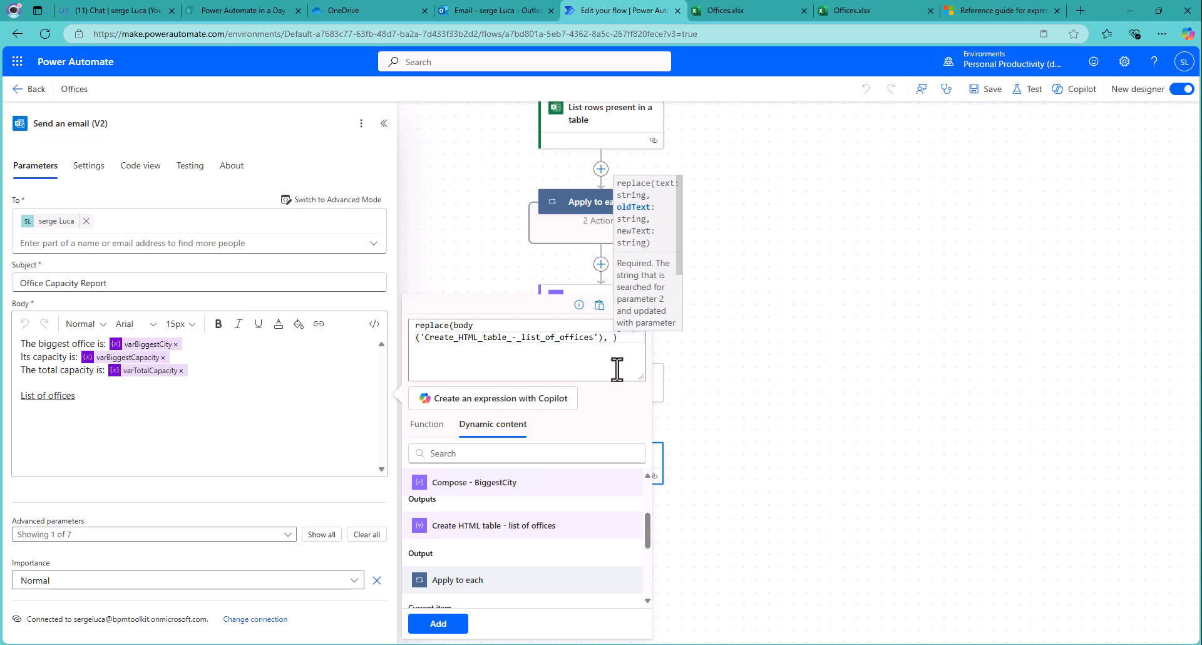
type(" '")
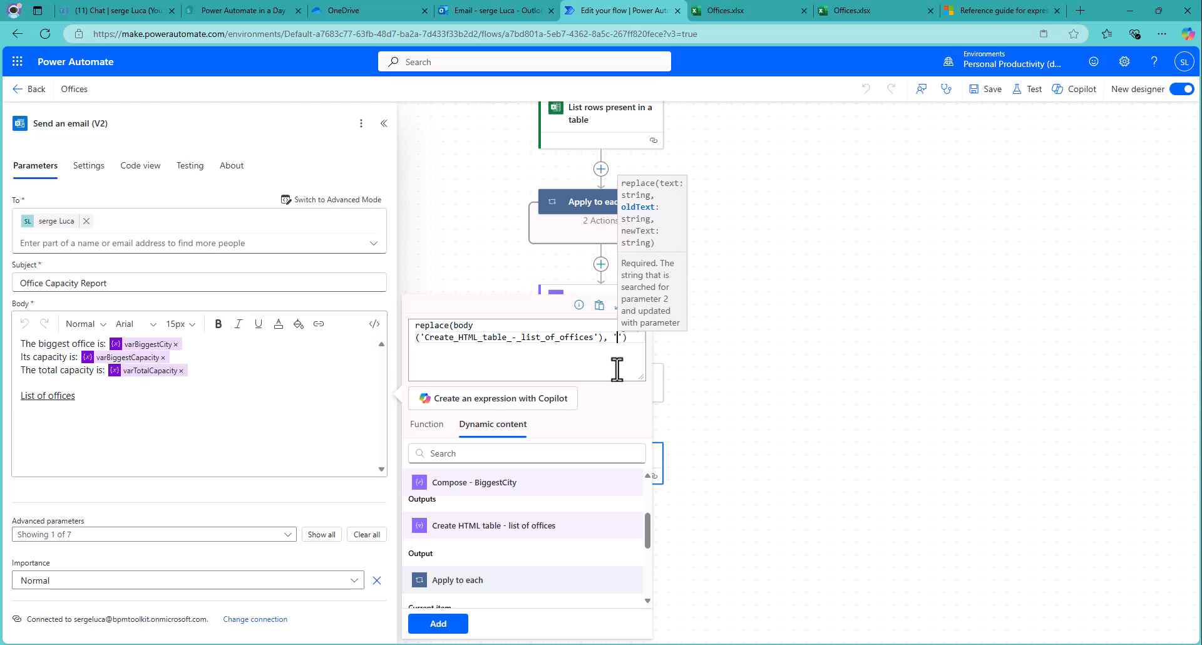
type("<table")
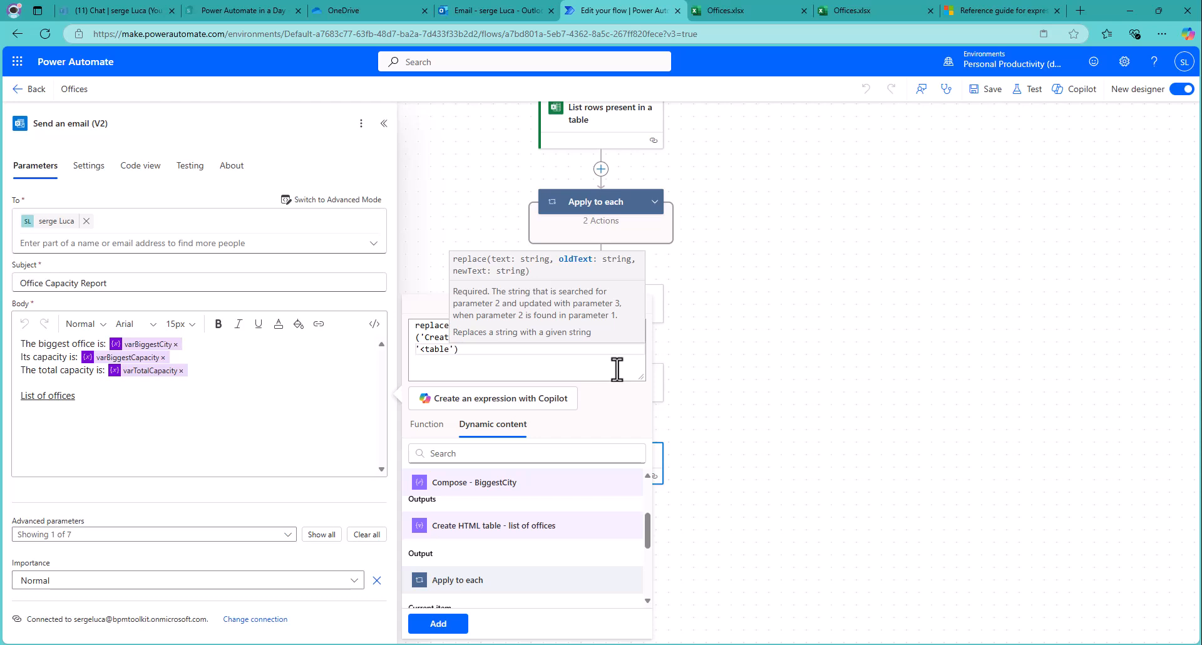
type(">")
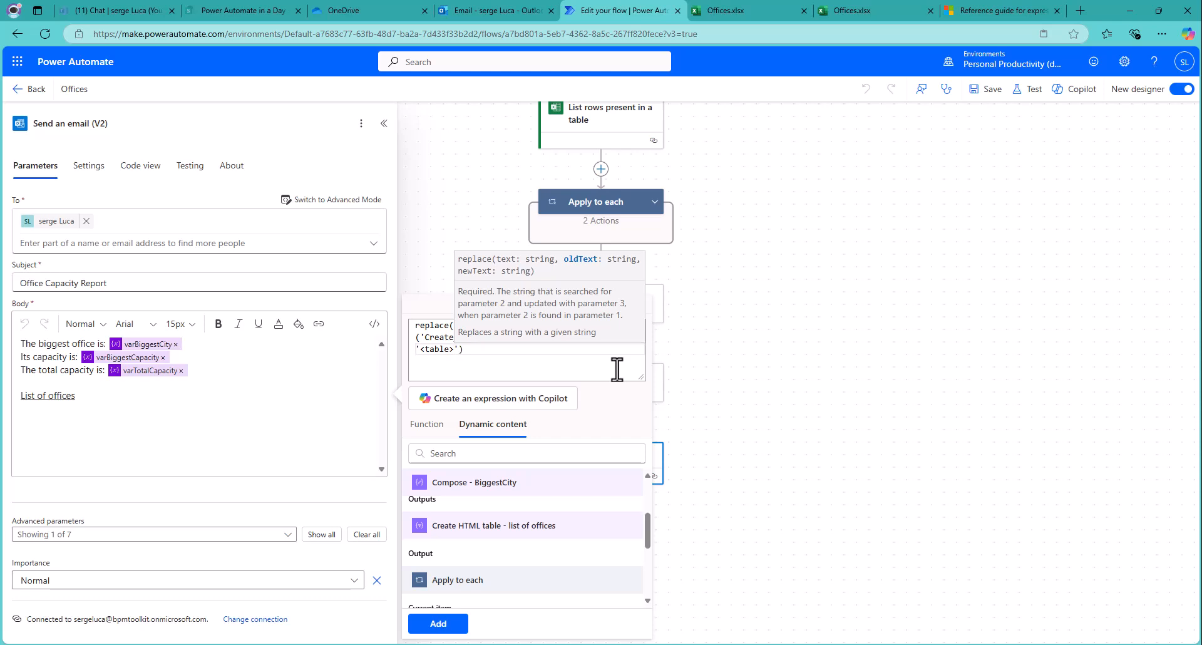
key("Right")
type(",")
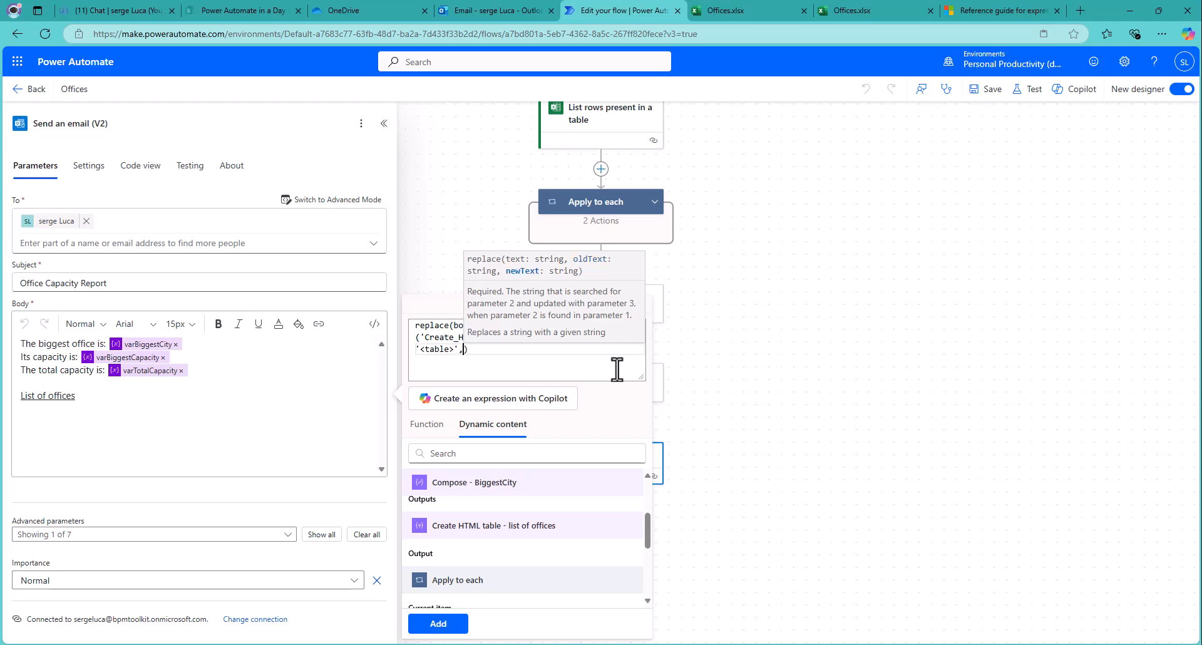
Step: Enter '<table border="1">' as the replacement text and add the expression to the email body below "List of offices"
type("'<")
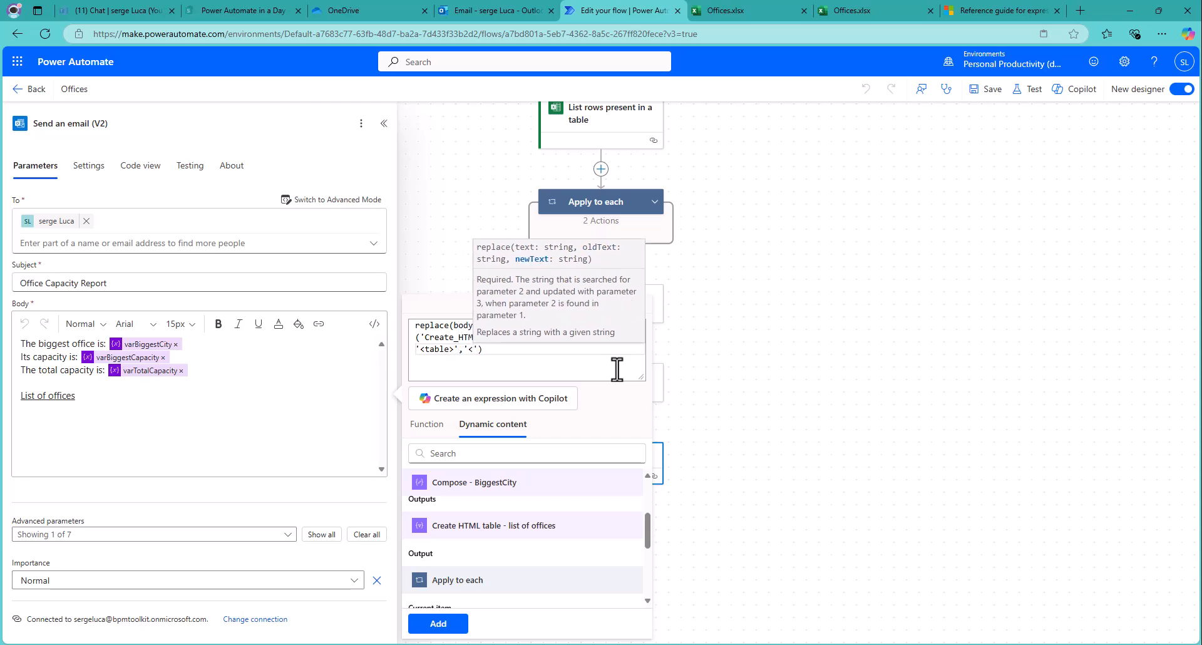
type(">")
key("Left")
type("table")
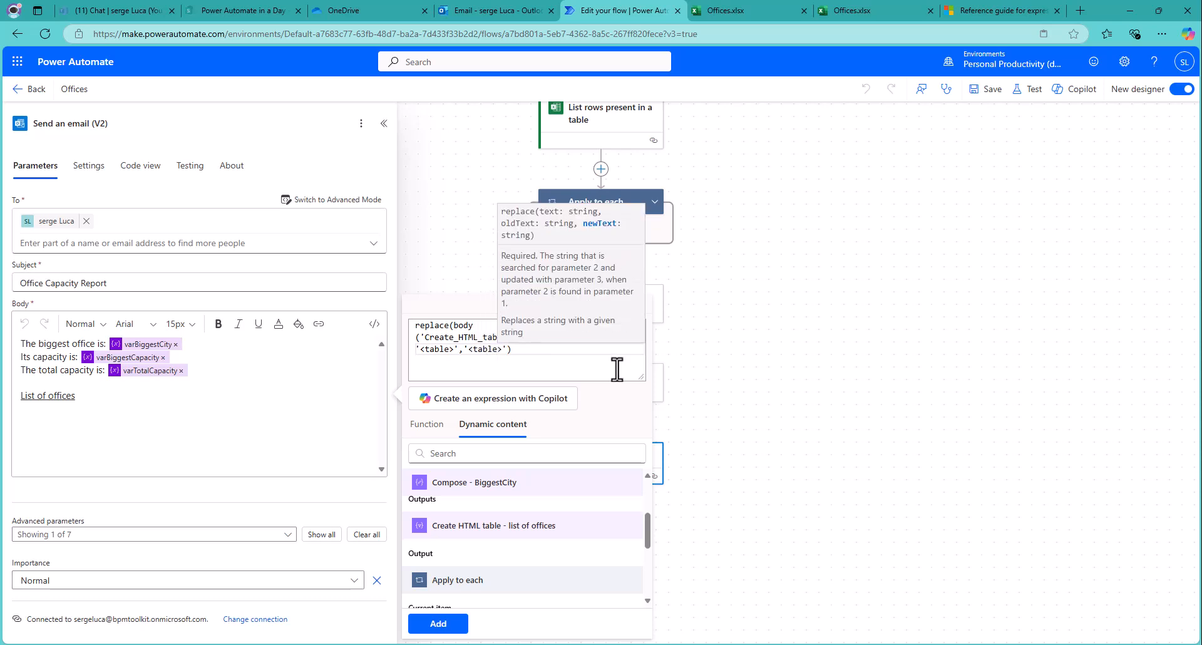
type(" bor")
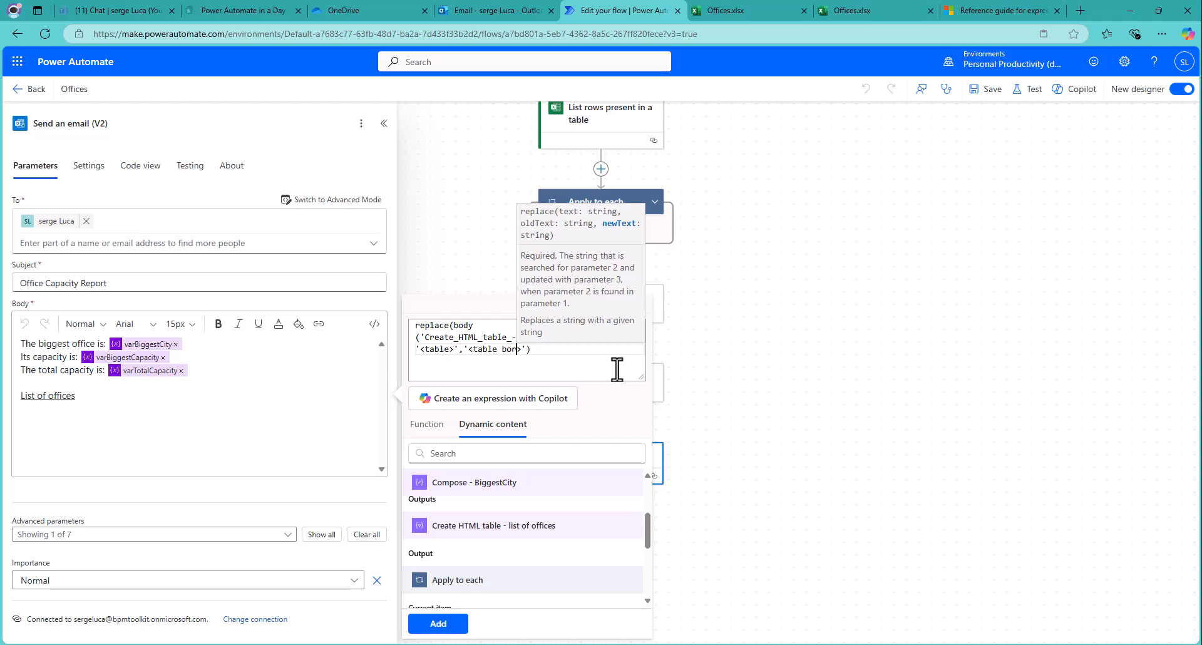
type("der")
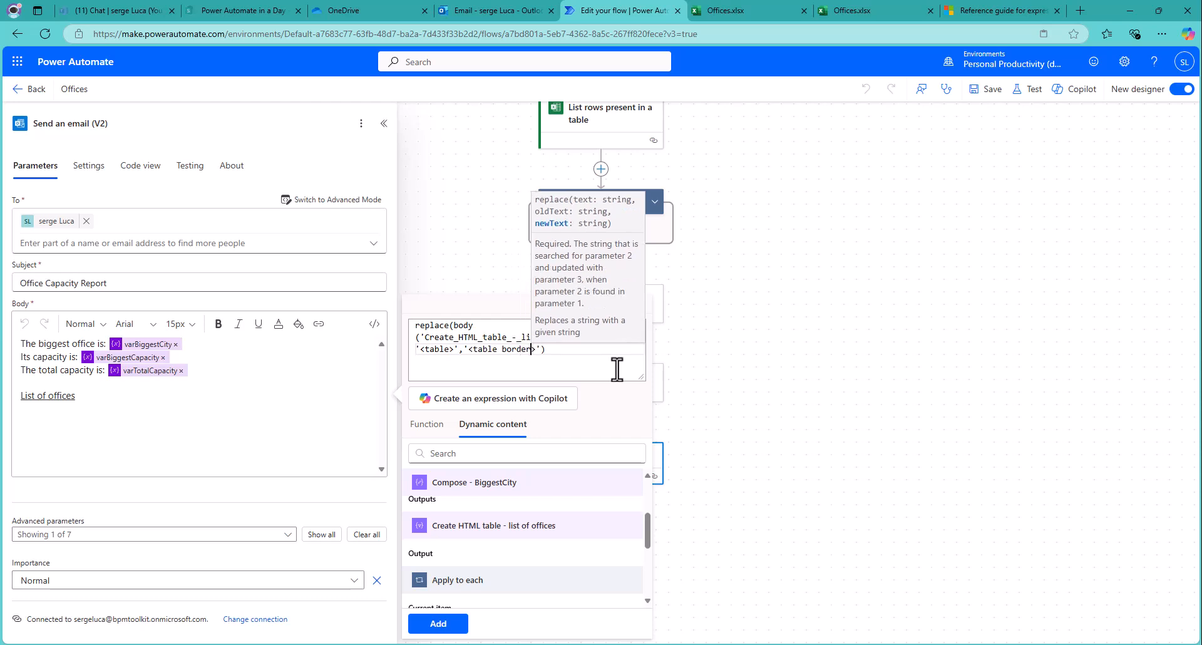
type("=\"1")
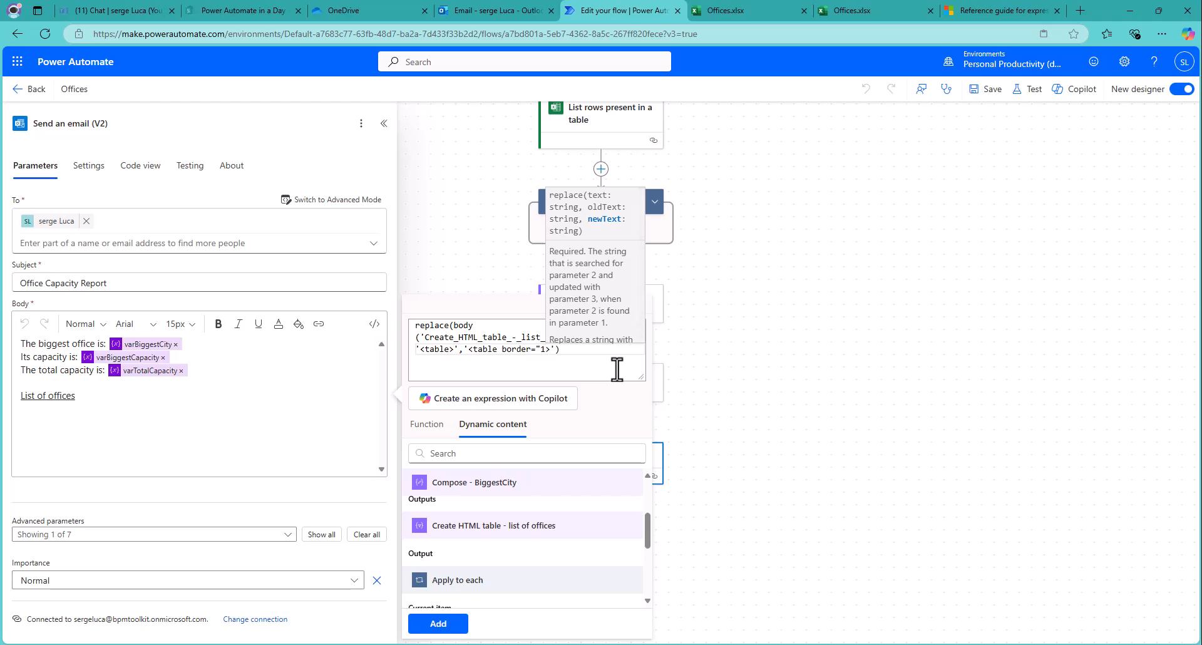
type("\"")
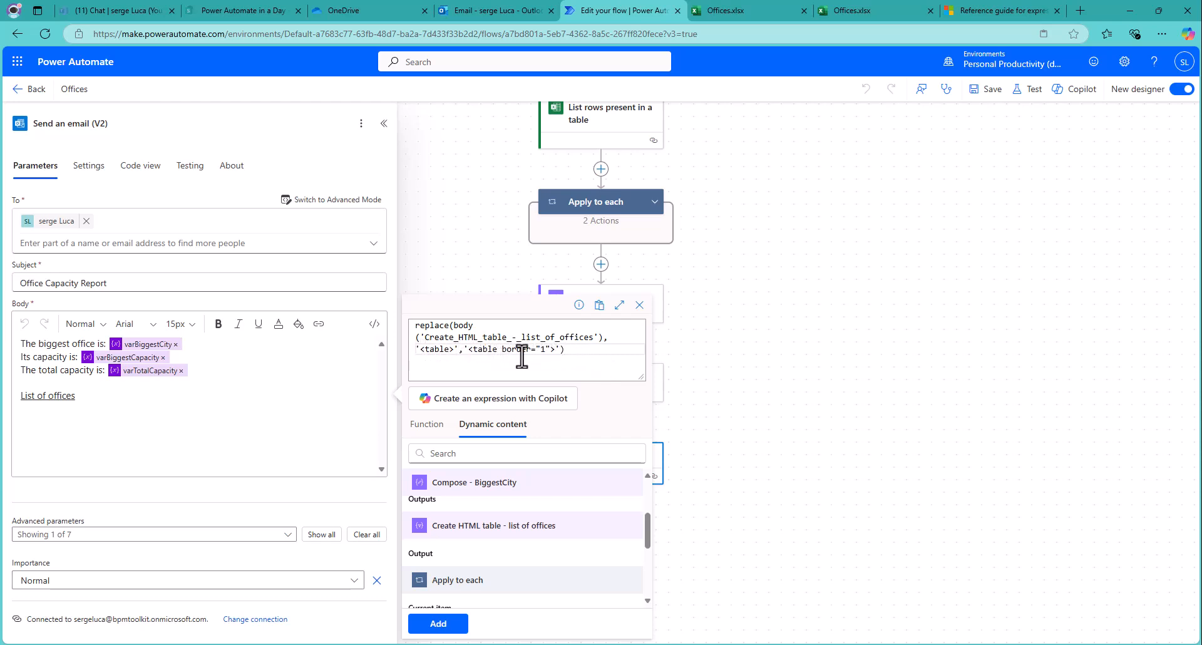
left_click(455, 630)
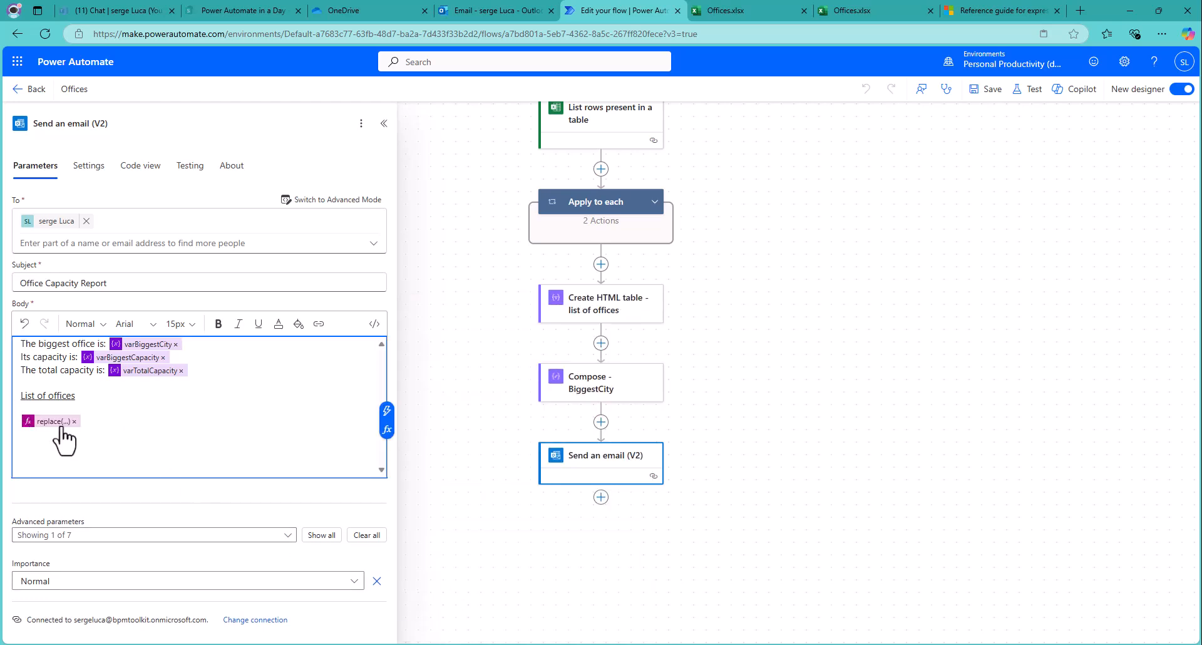
Step: Save the flow and test it automatically with the most recent successful trigger
left_click(1028, 92)
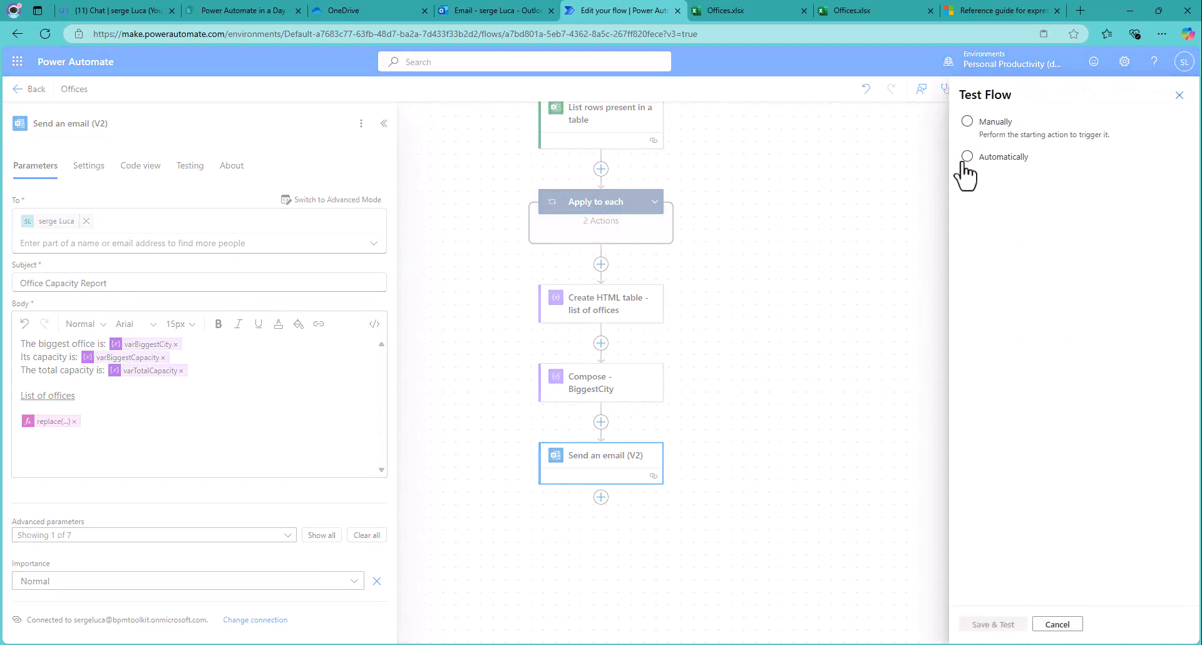
left_click(967, 157)
left_click(990, 177)
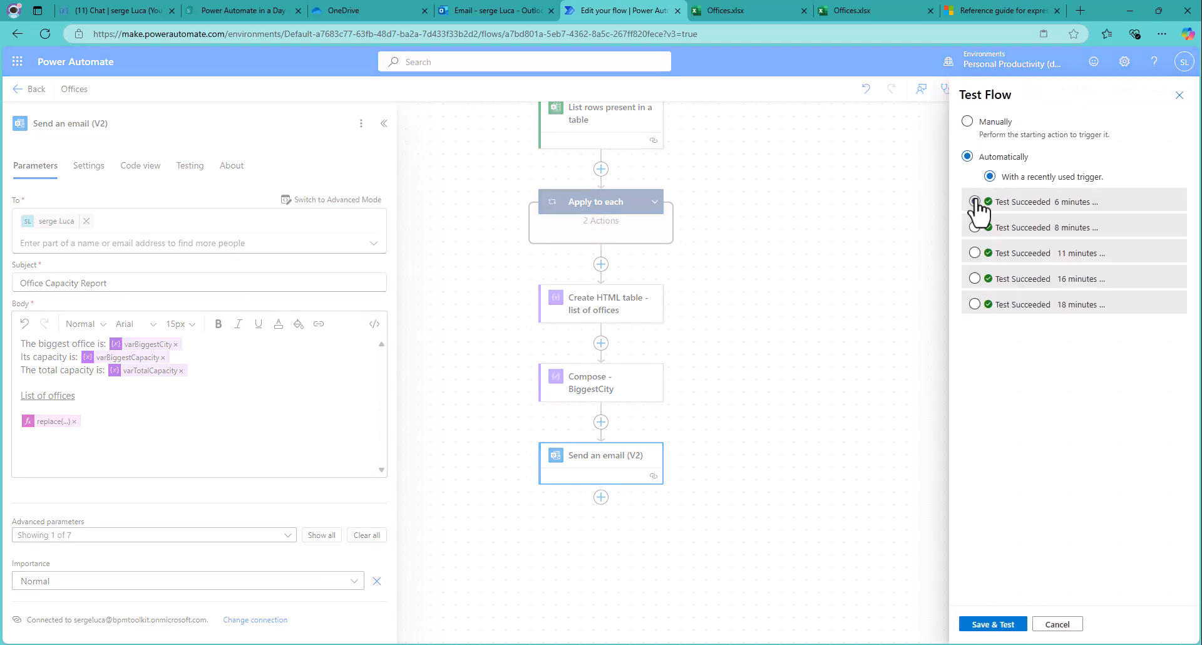
left_click(1001, 626)
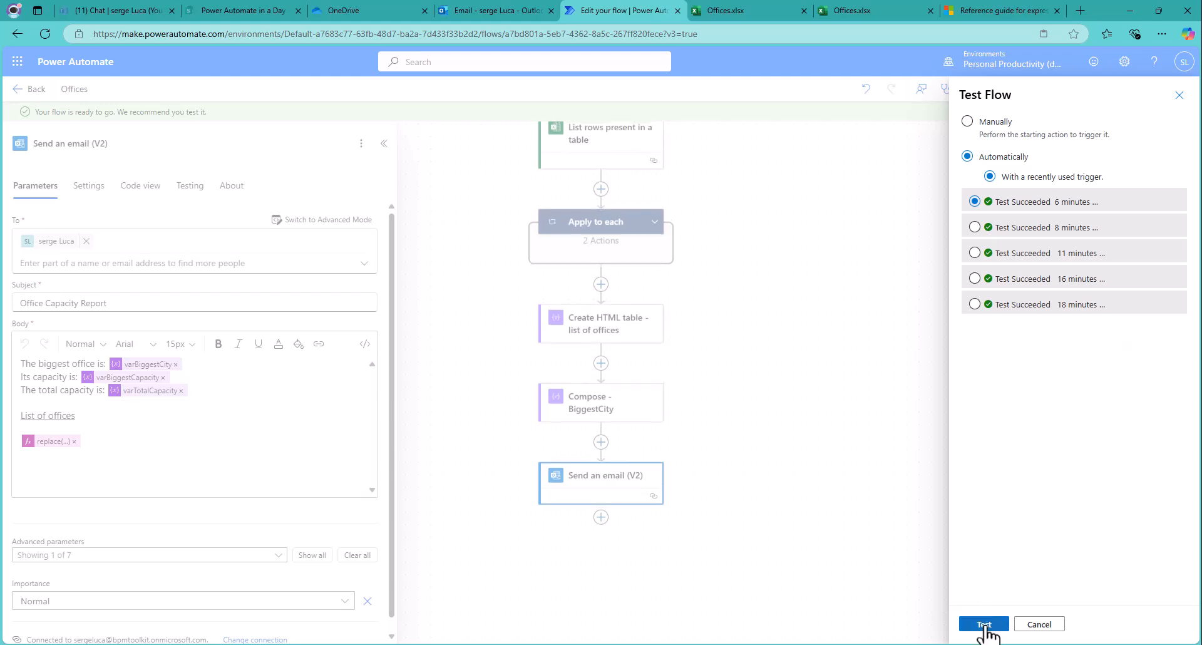
left_click(984, 624)
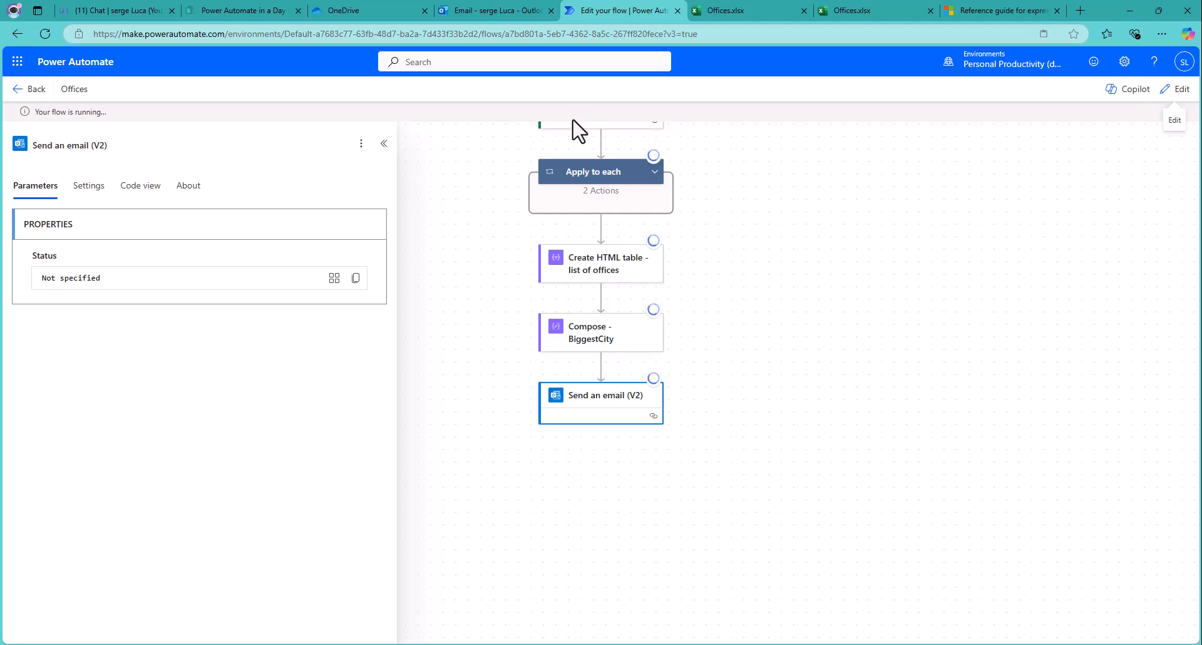
Step: Switch to Outlook, open the newest Office Capacity Report email, and examine the office table's borders and its Capacity and Size columns
left_click(468, 10)
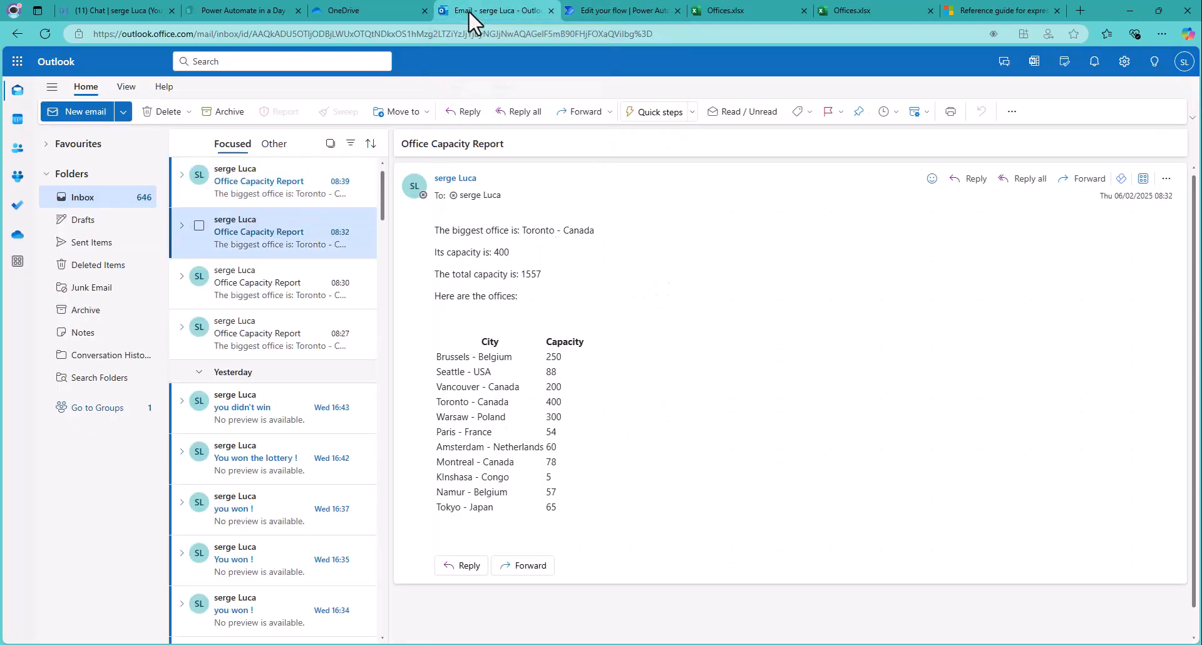
left_click(247, 182)
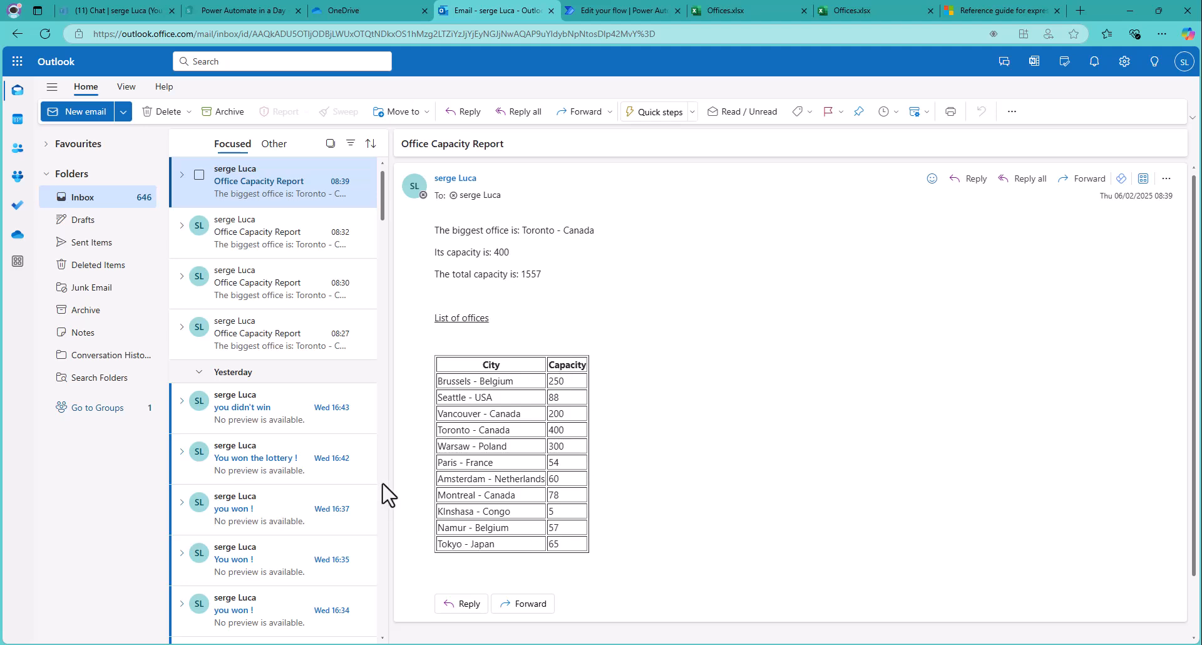
scroll(462, 484, "down", 1)
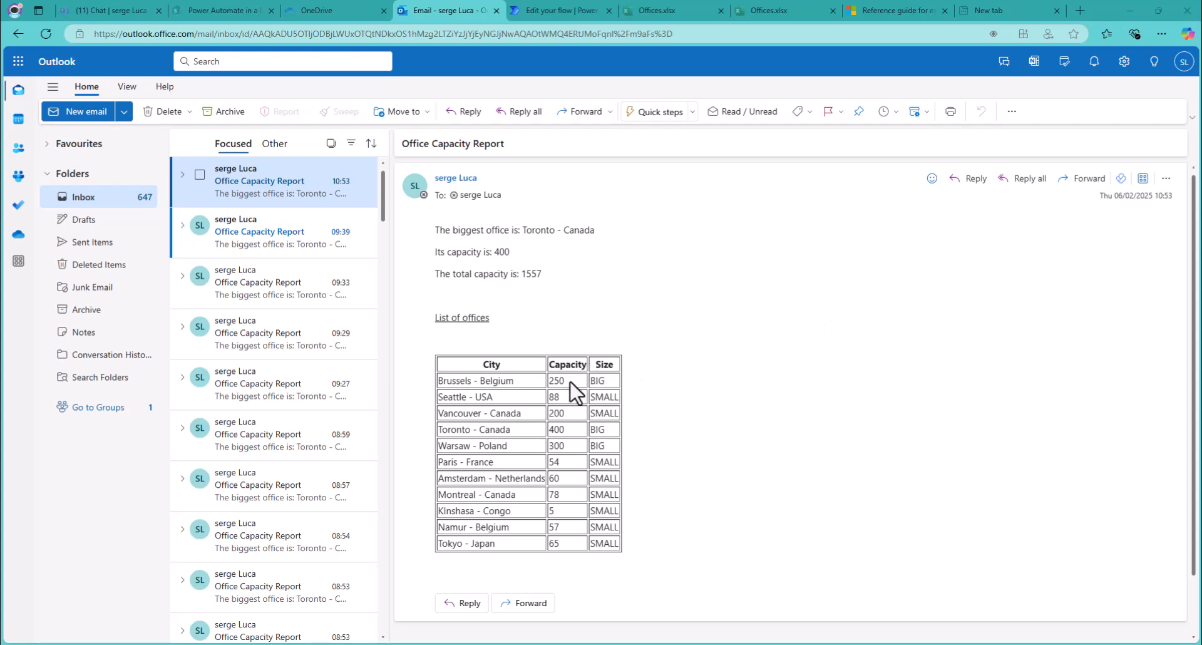
left_click_drag(570, 382, 544, 383)
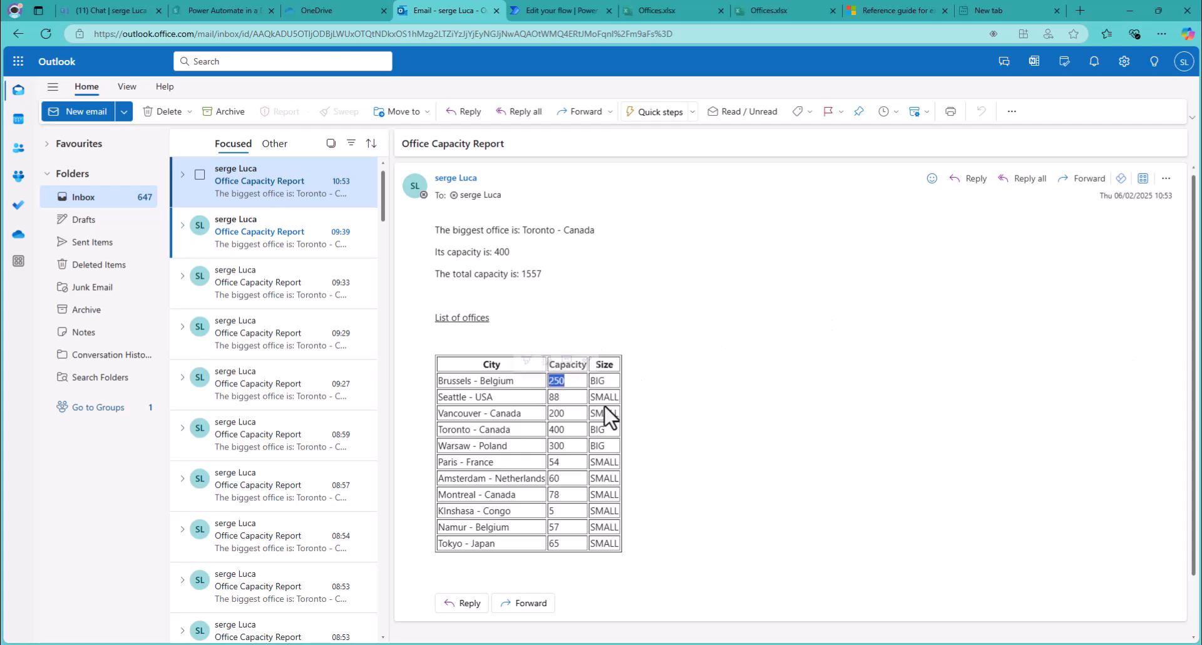
left_click(603, 539)
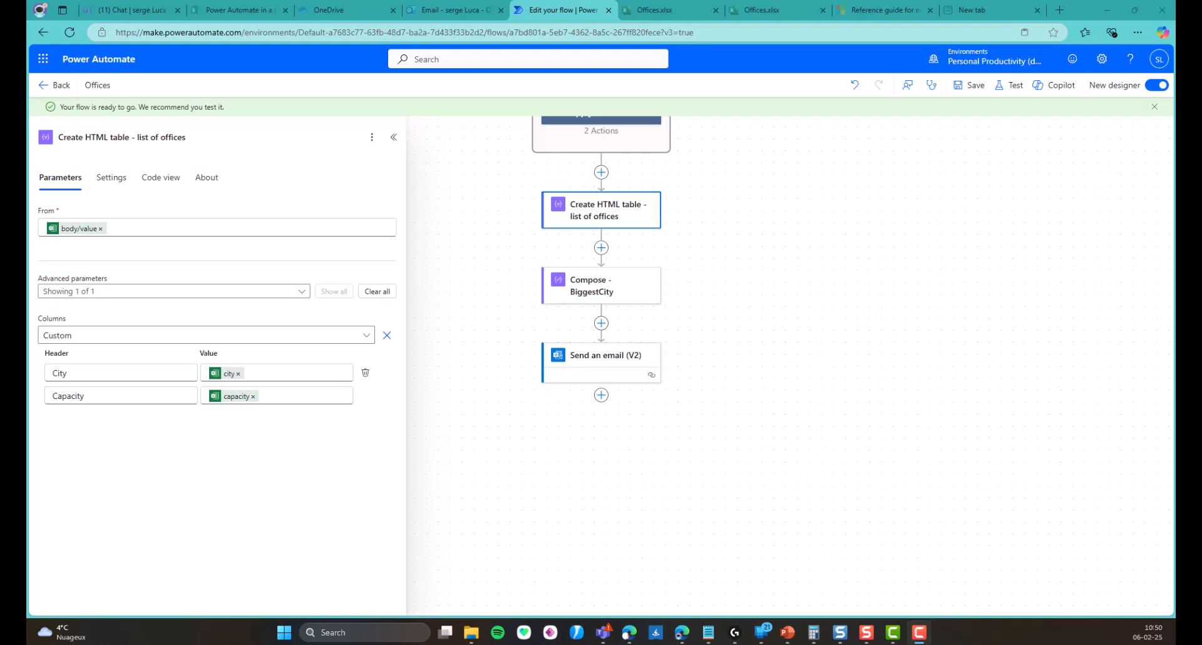
Step: Add a third column with the header Size to Create HTML table - list of offices and begin an if expression for its value
left_click(103, 395)
left_click(94, 419)
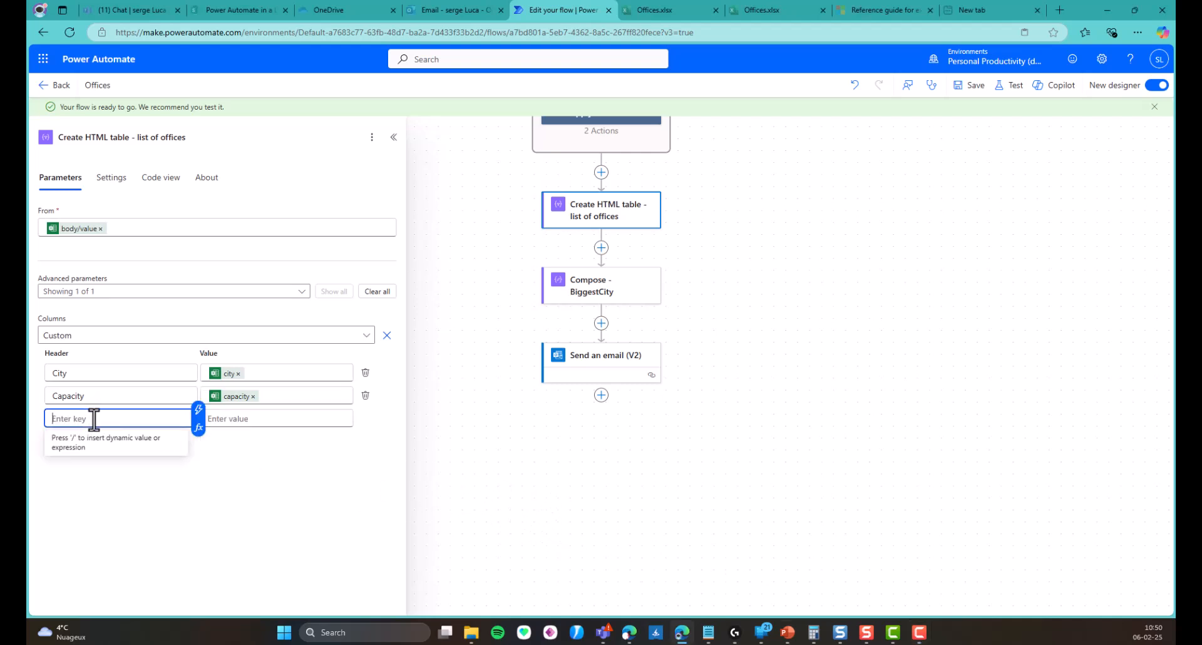
type("S")
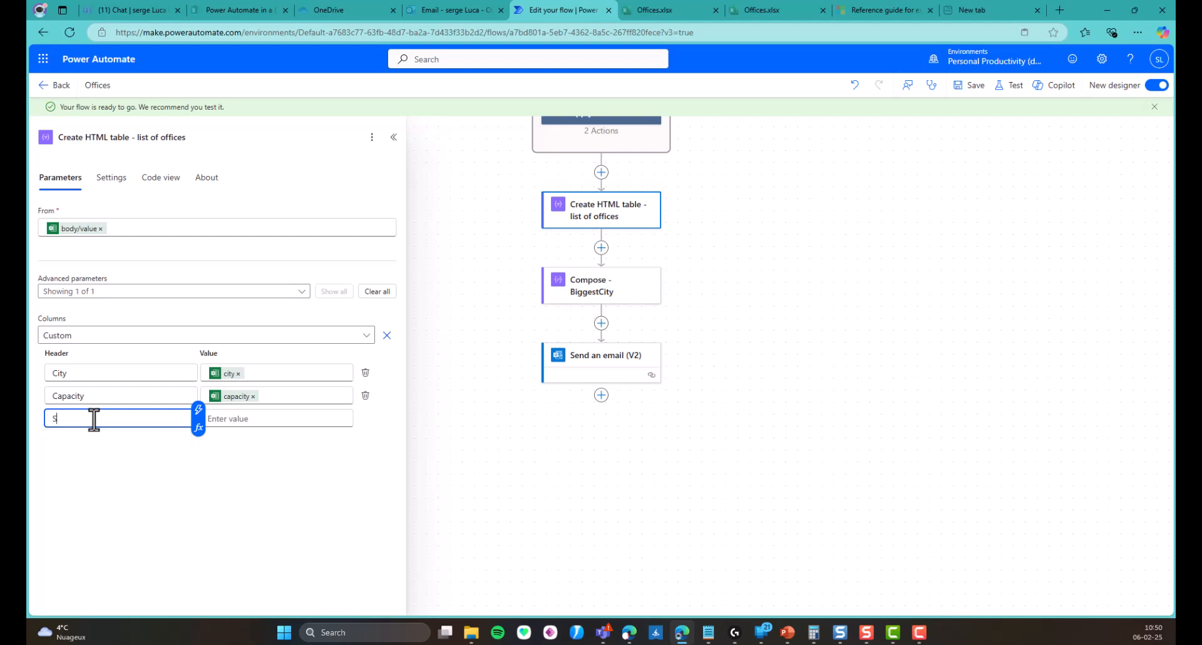
type("ize")
key("Tab")
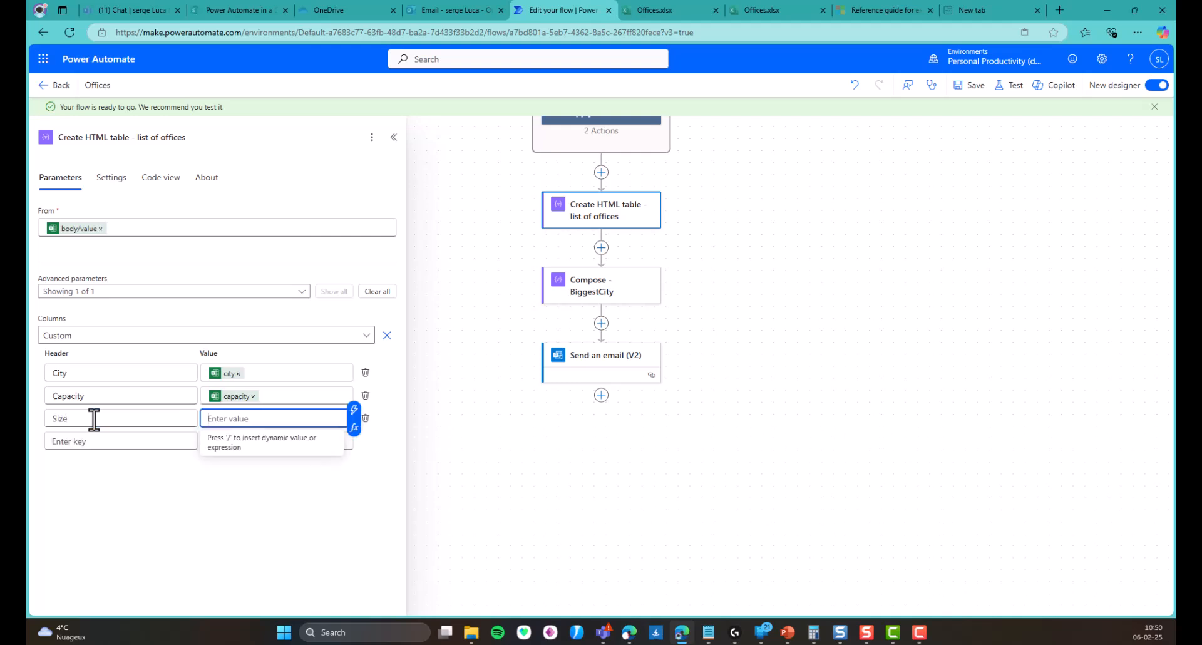
left_click(355, 428)
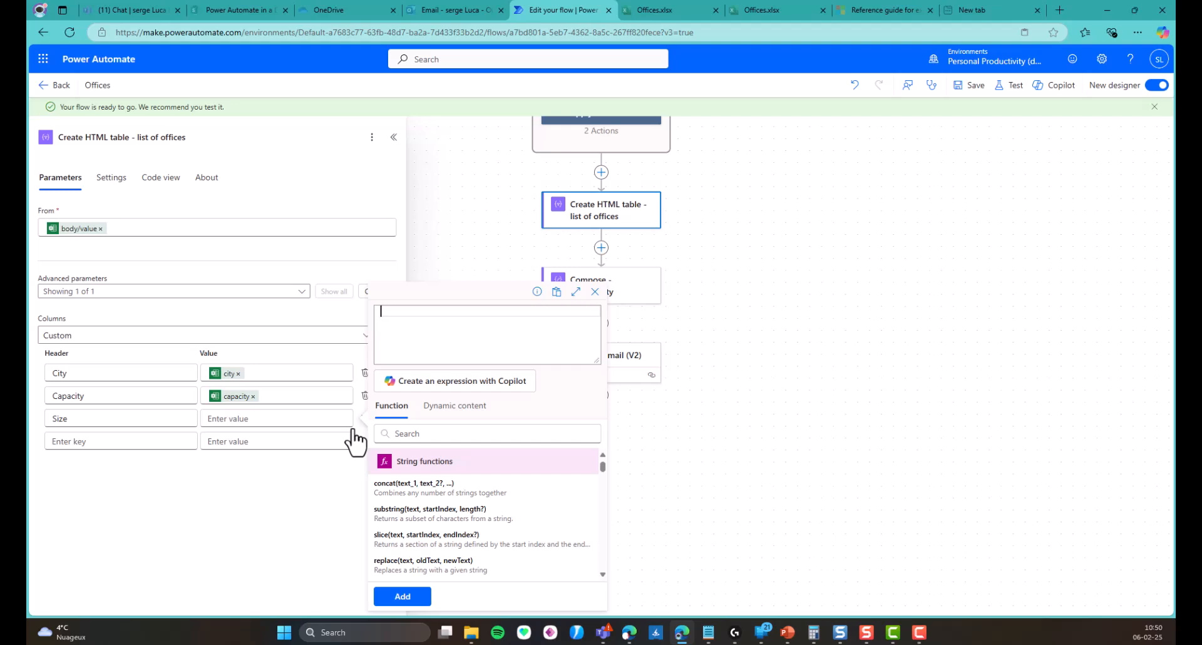
type("if")
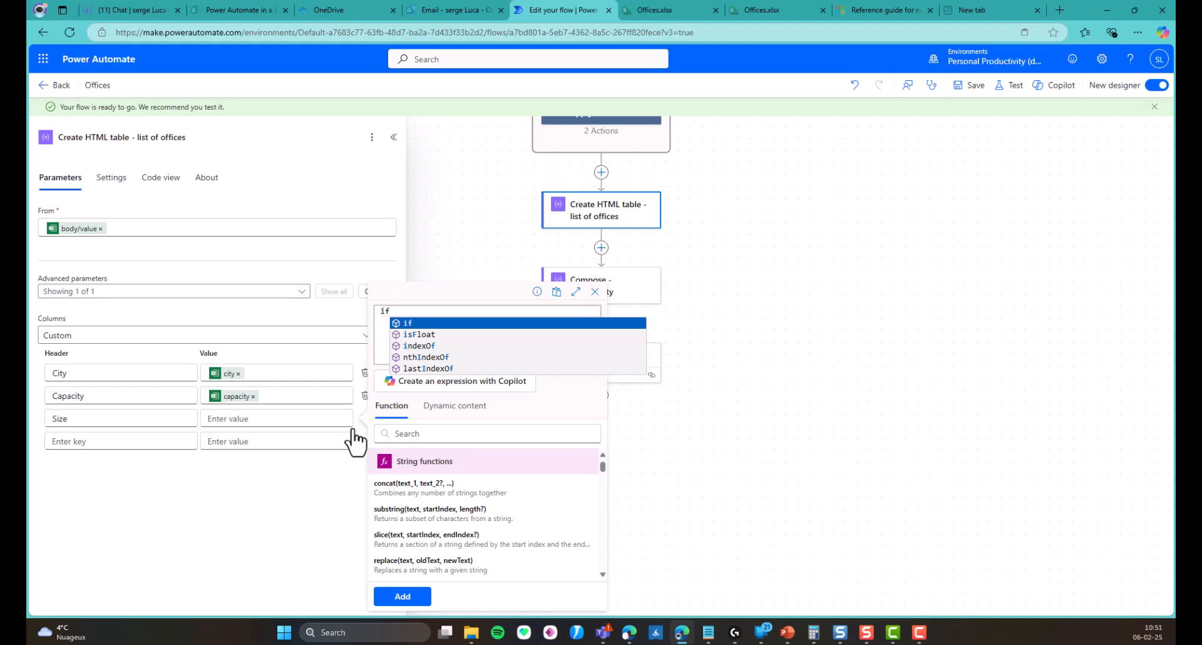
Step: Switch to the functions reference page and examine the if function's syntax, parameters and example
left_click(865, 8)
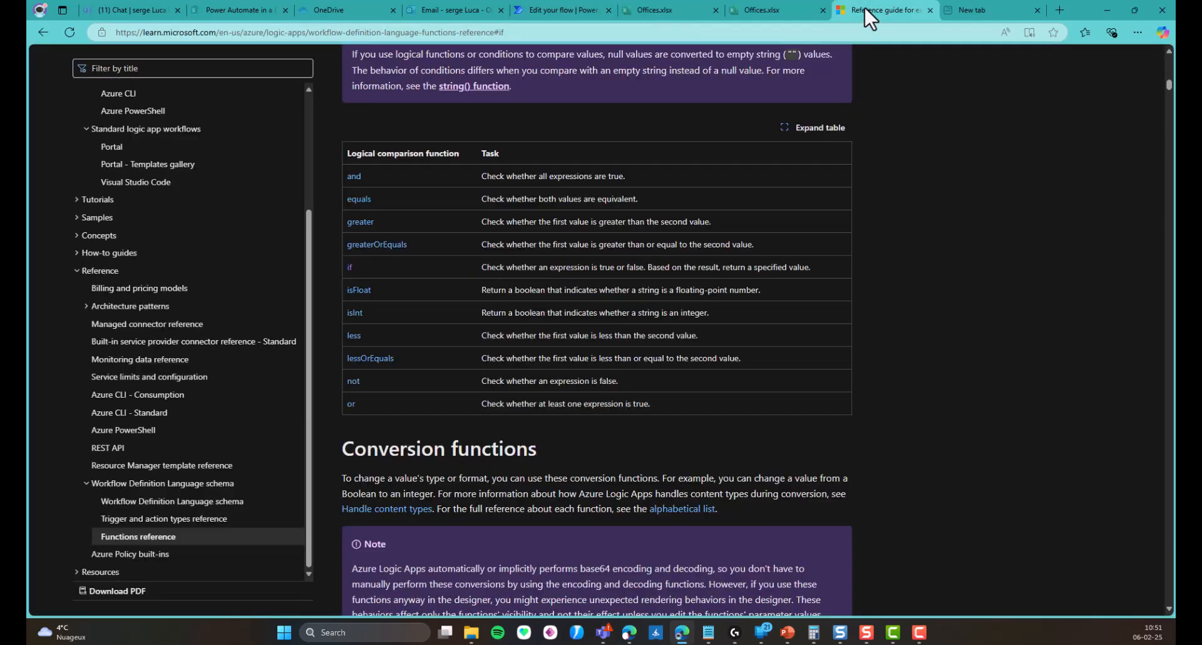
left_click(349, 268)
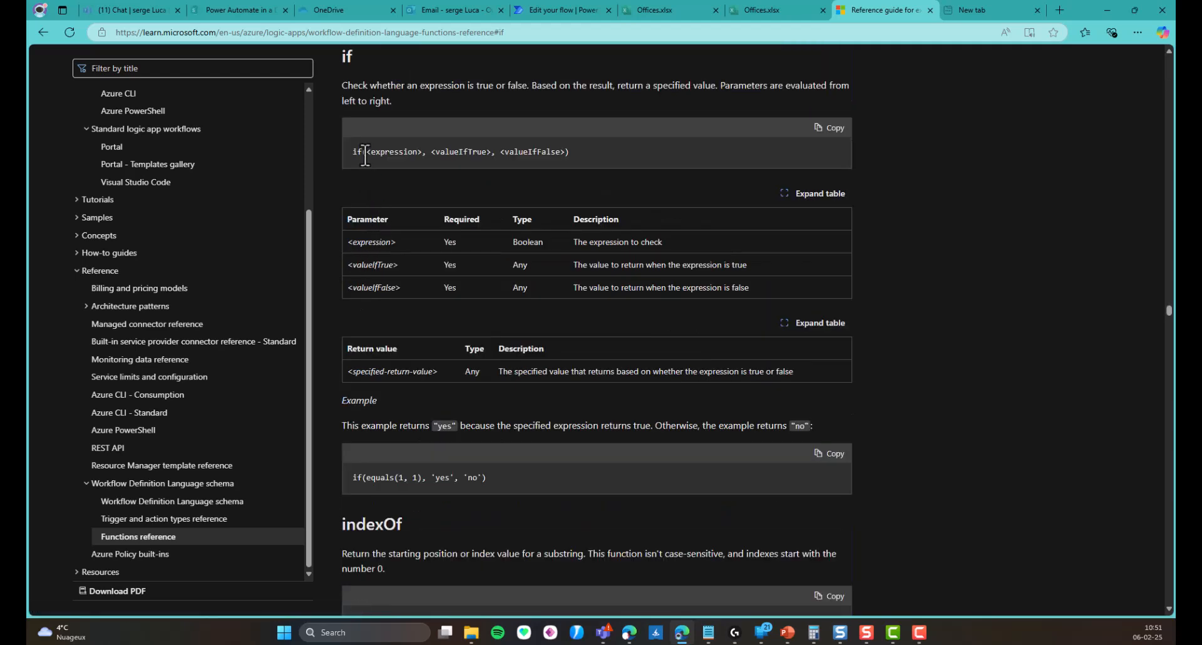
left_click_drag(366, 151, 434, 153)
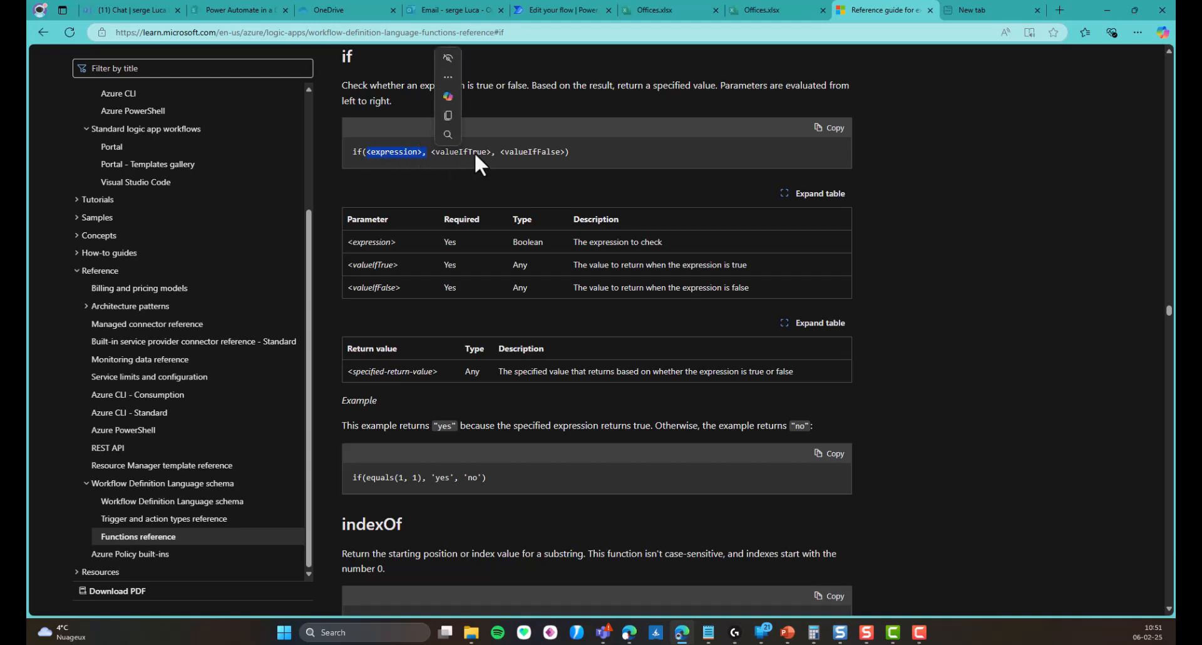
left_click(560, 152)
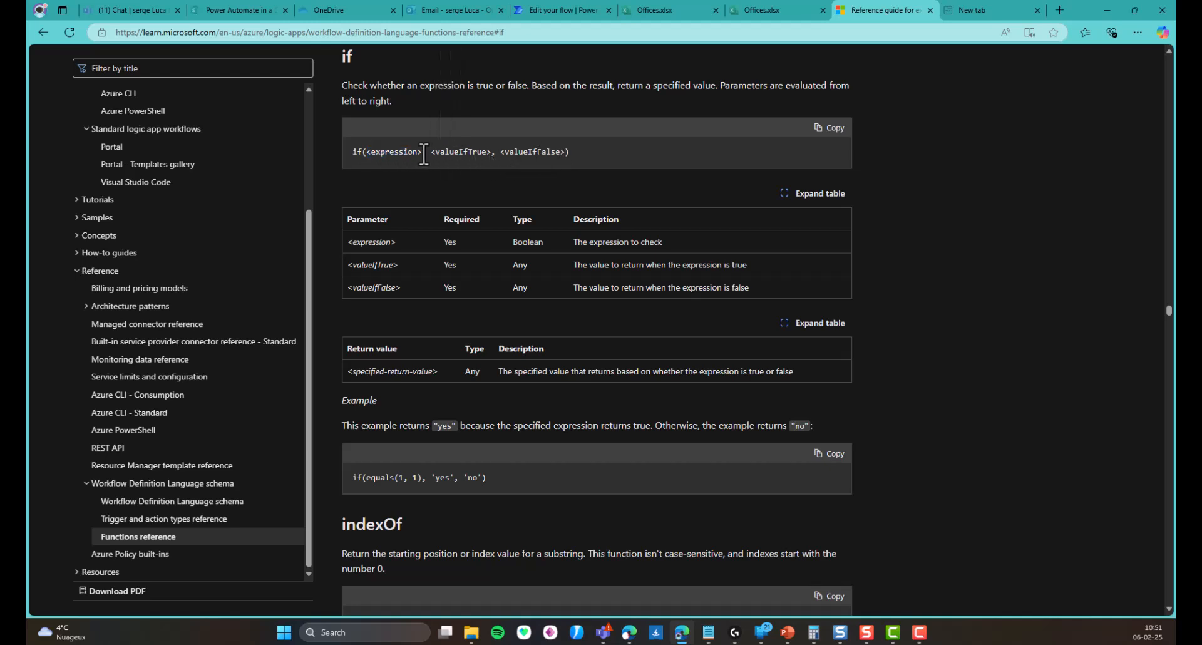
left_click_drag(367, 479, 419, 480)
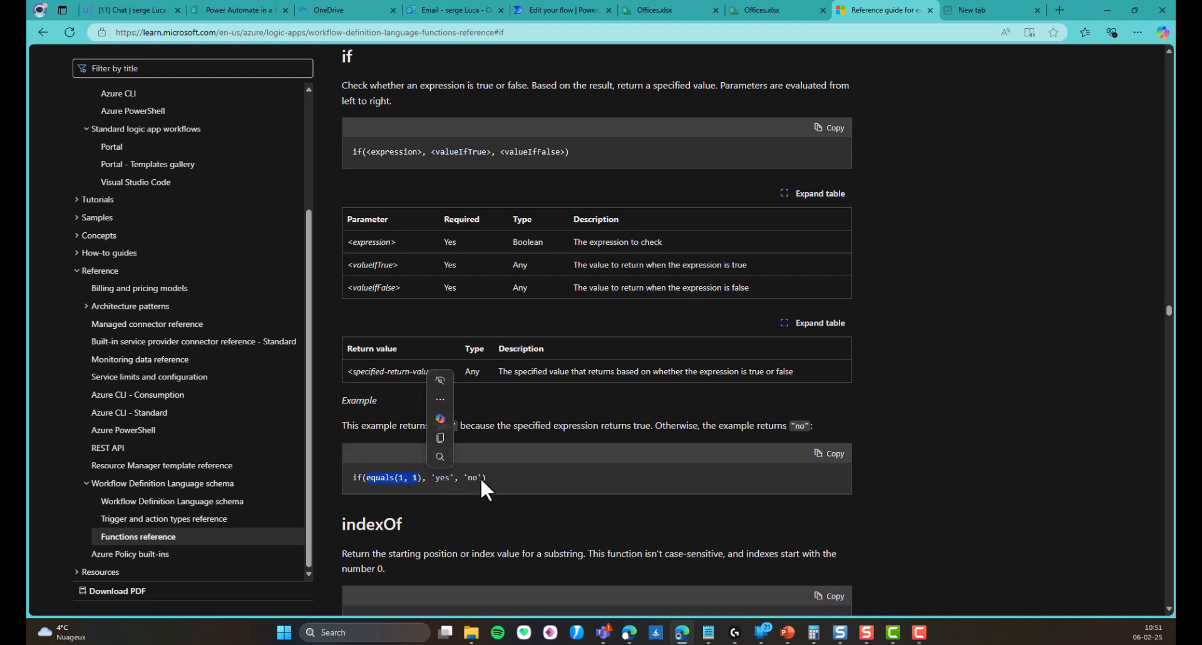
Step: Find the greater function among the logical comparison functions and examine its syntax and examples
scroll(508, 331, "up", 2)
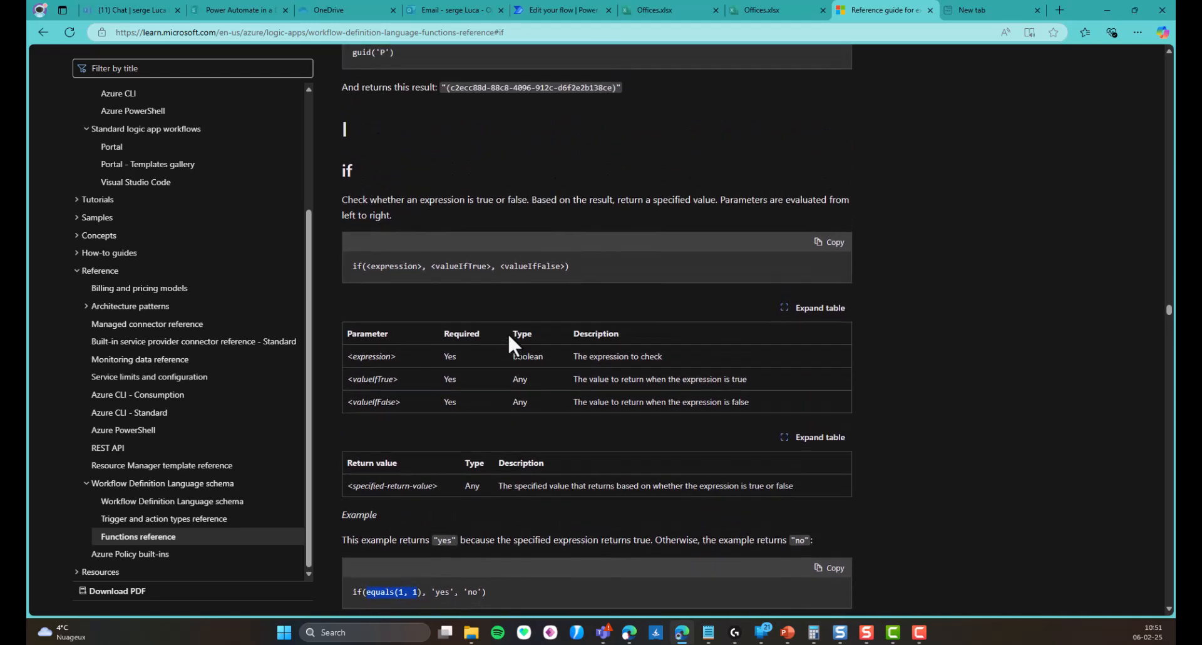
scroll(509, 333, "up", 1)
scroll(509, 333, "up", 2)
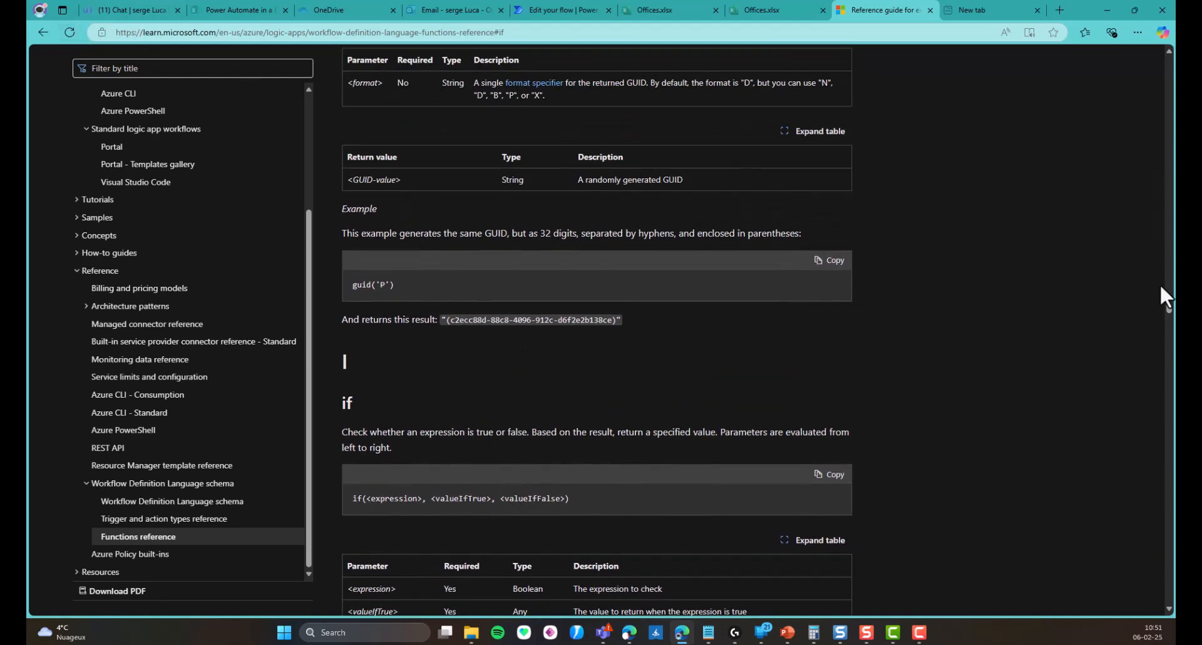
left_click_drag(1167, 313, 1168, 94)
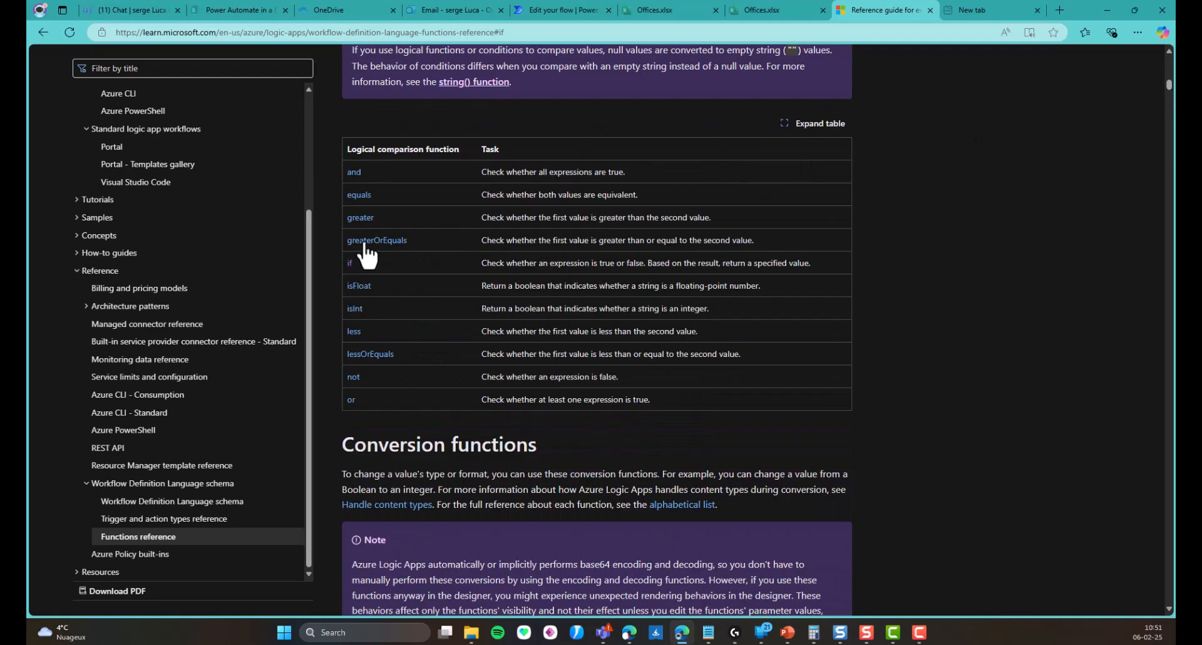
left_click(361, 218)
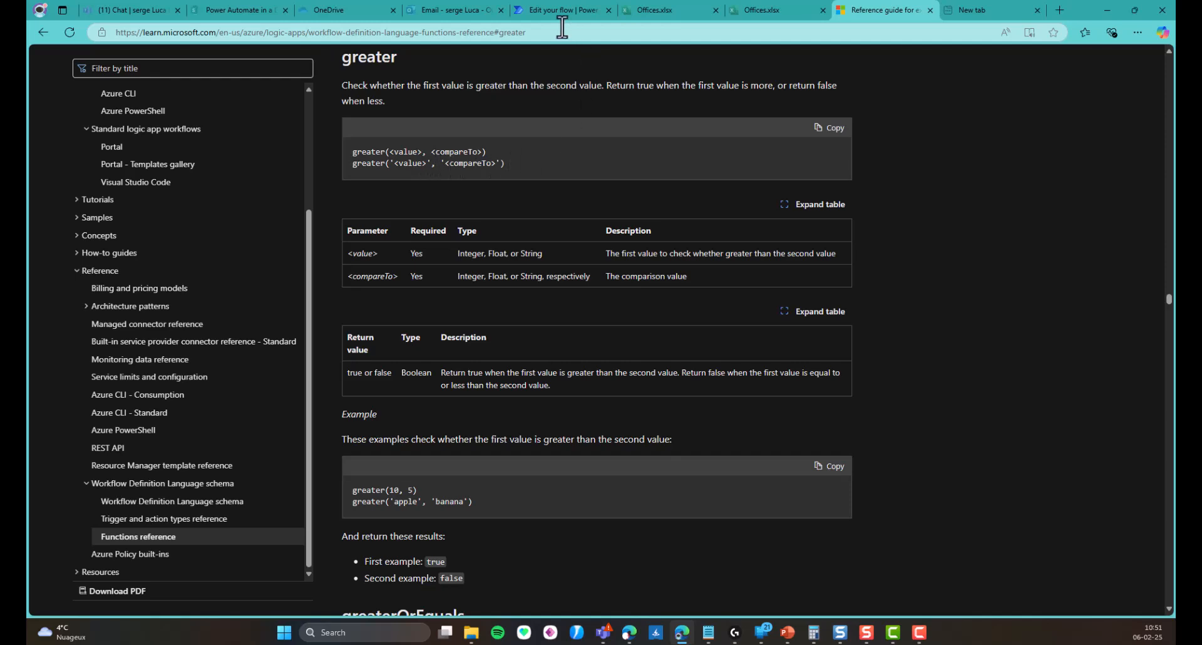
Step: Return to the flow editor and give the Size column's if expression the condition greater(***,200), with *** as a placeholder
left_click(544, 6)
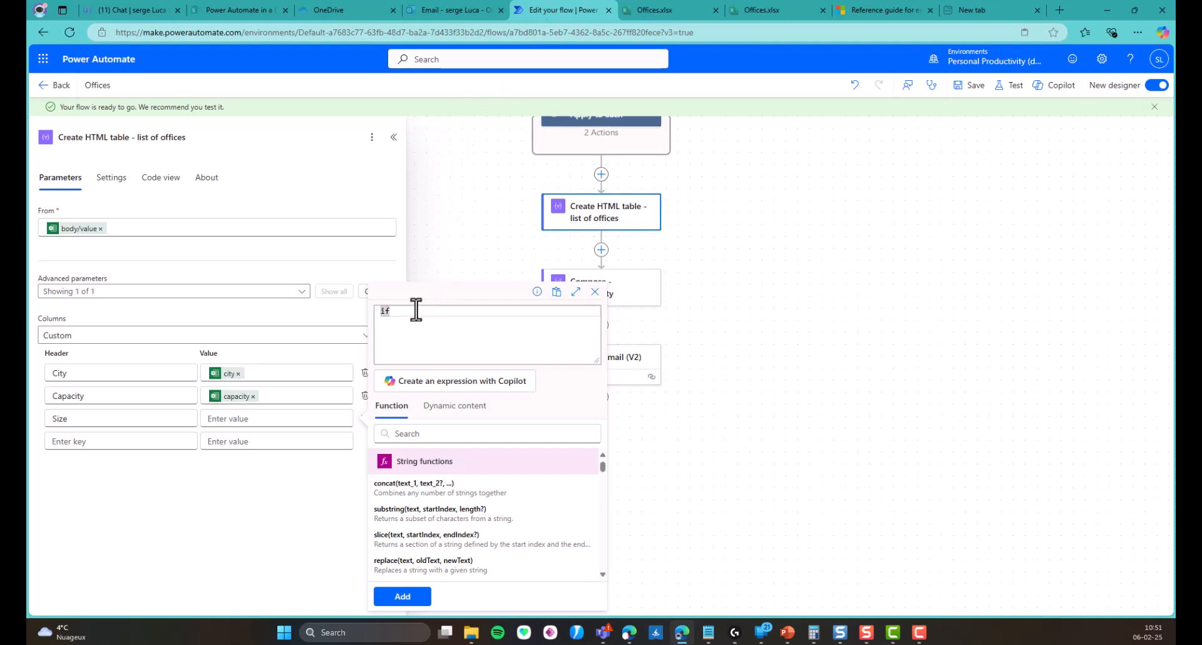
type("(greater")
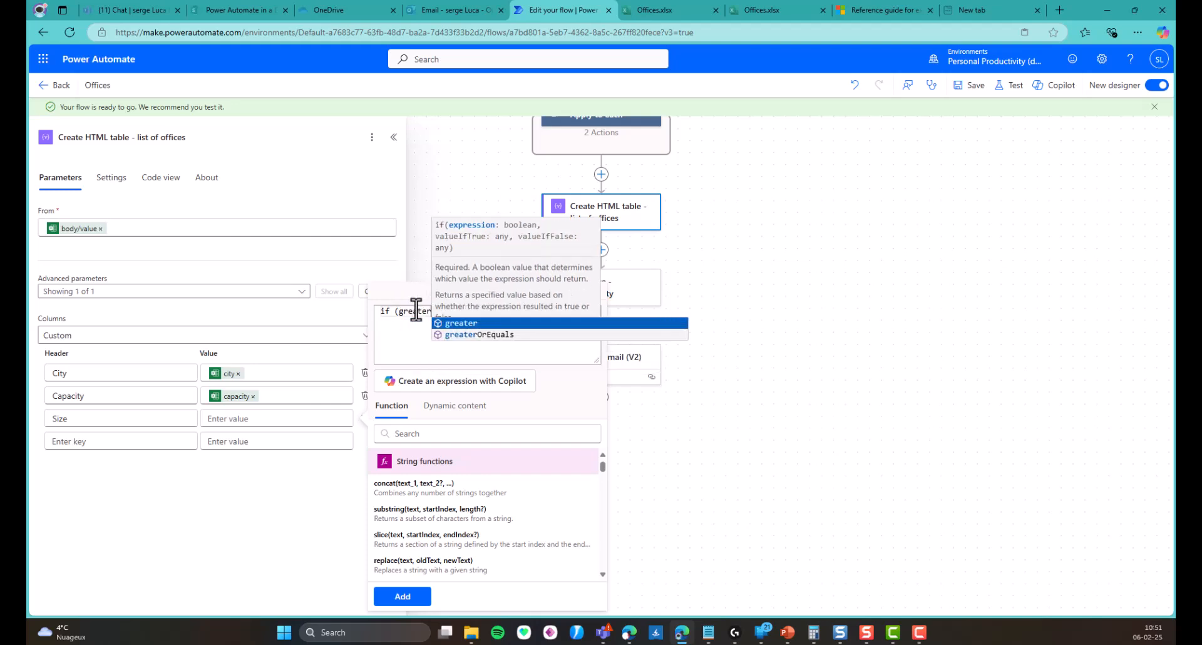
type("(")
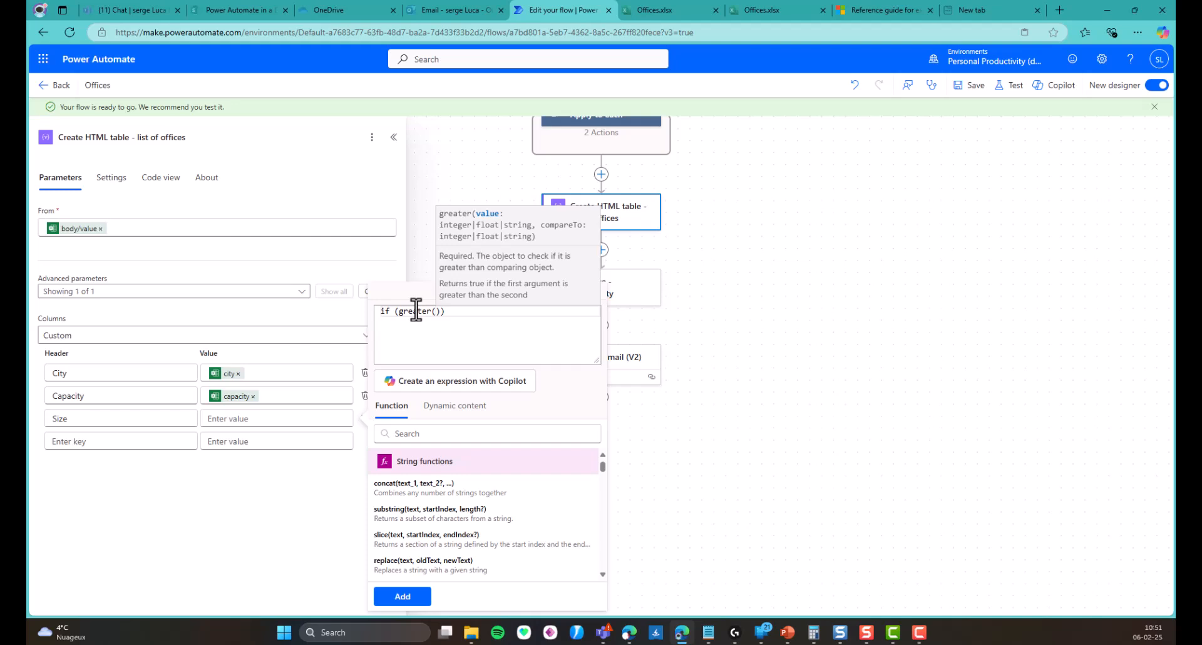
type(",")
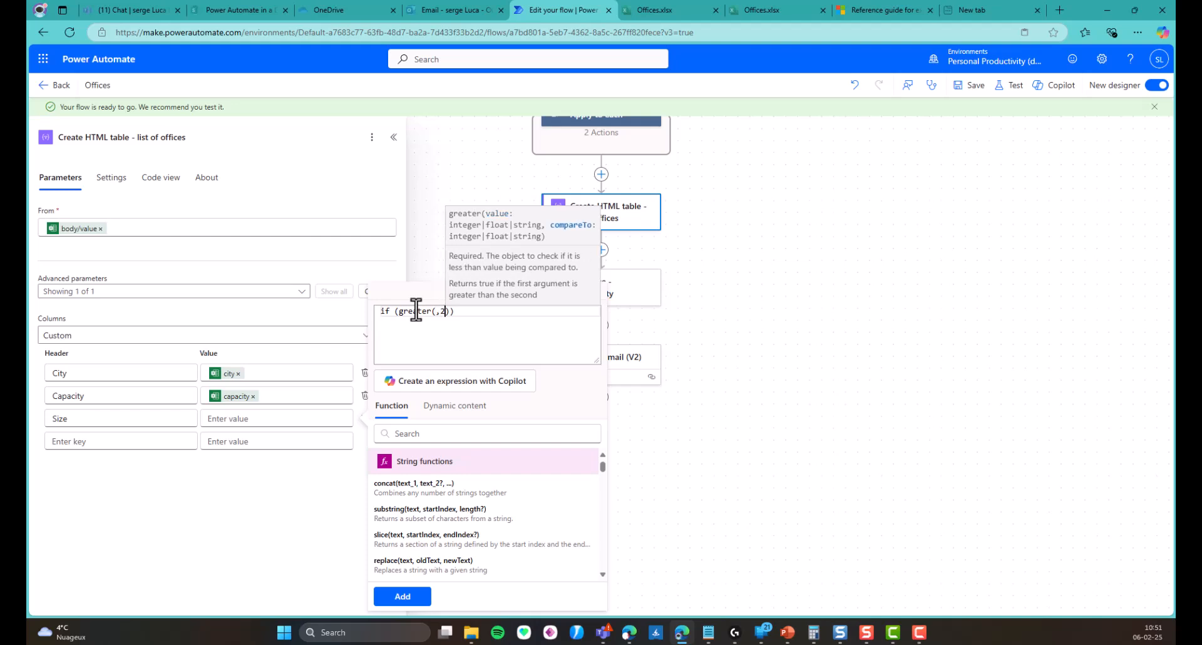
type("200")
key("Left")
key("Left")
key("Left")
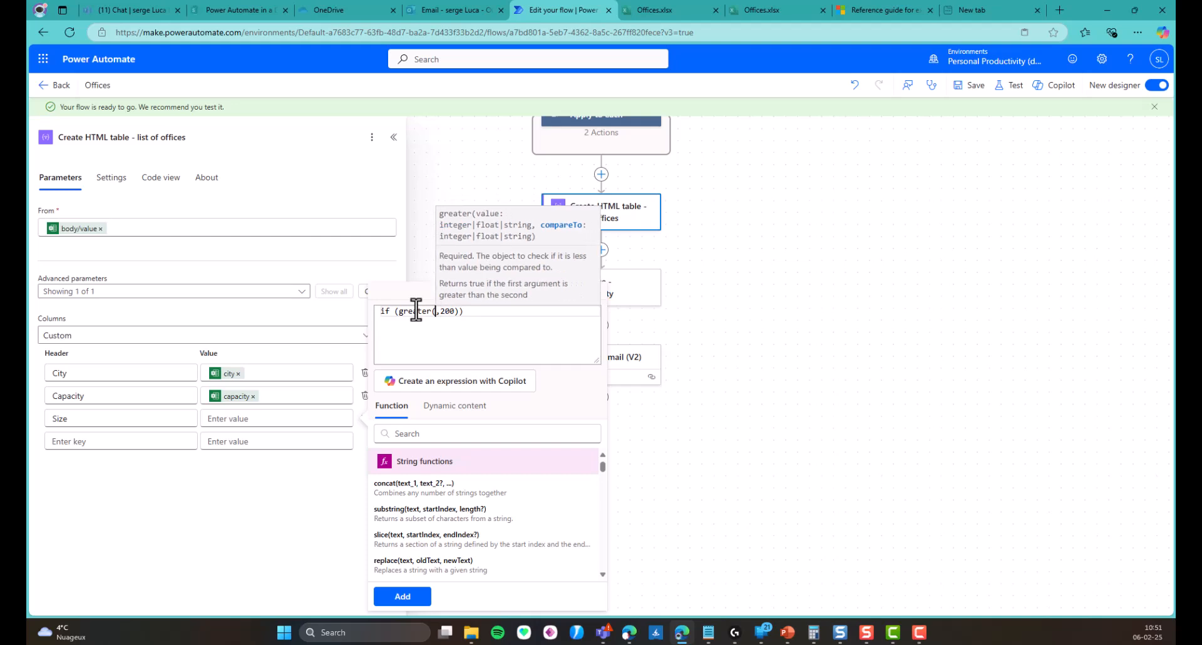
type("***")
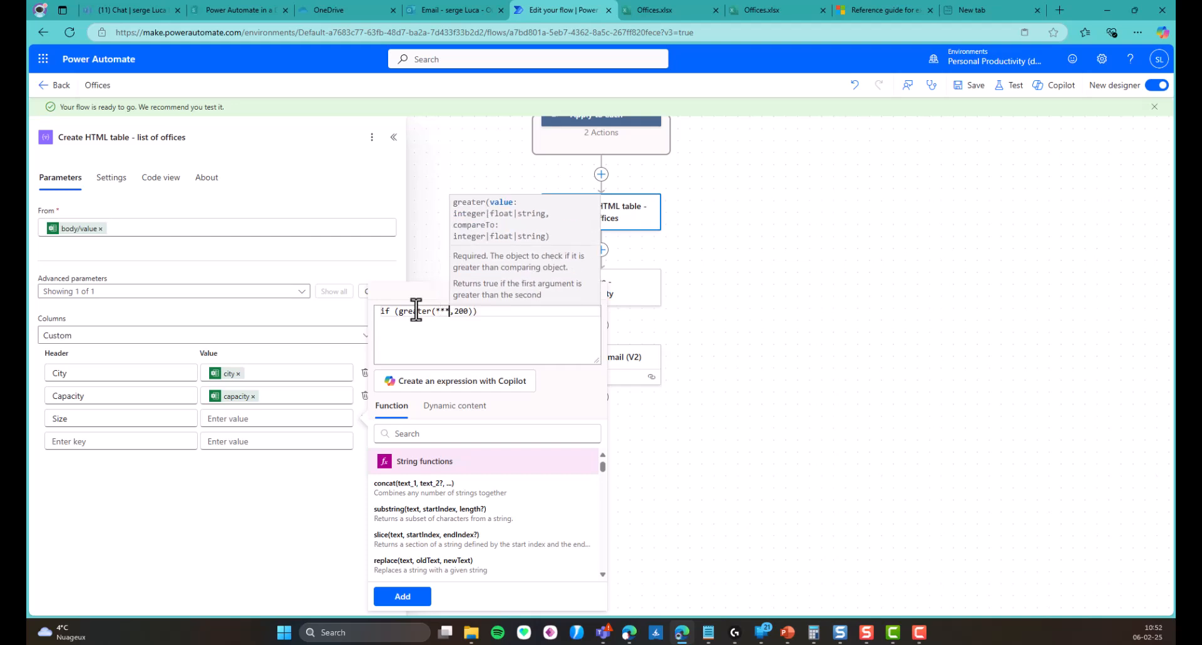
Step: Add 'BIG' as the if expression's true result and 'SMALL' as its false result
key("Right")
key("Right")
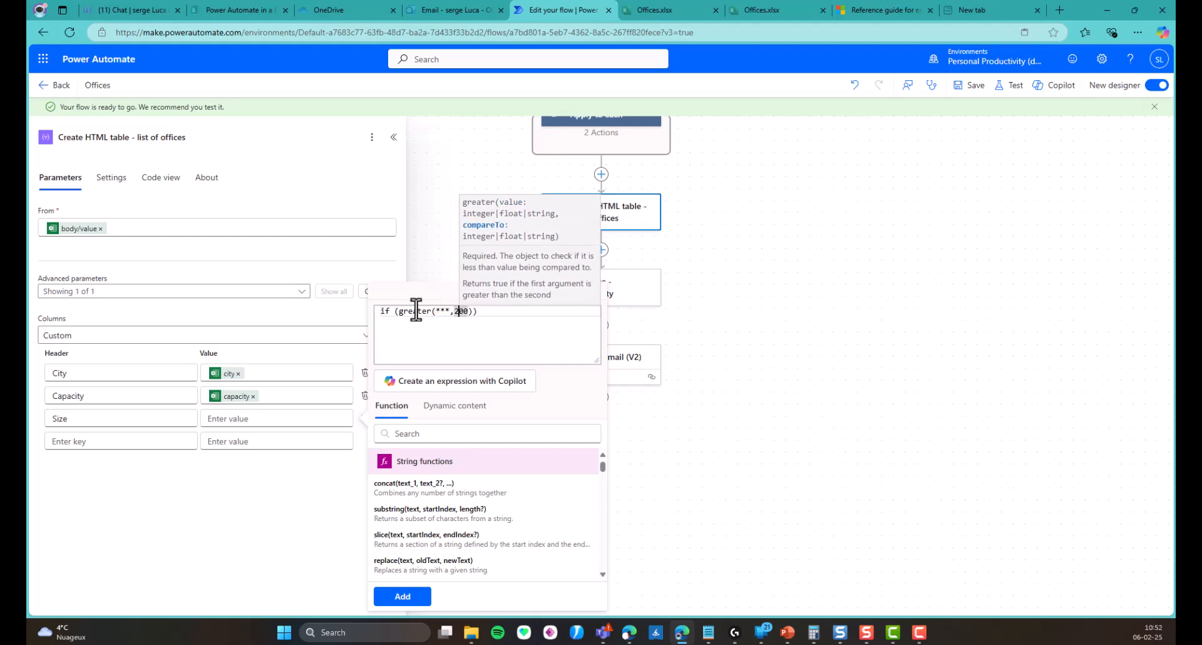
key("Right")
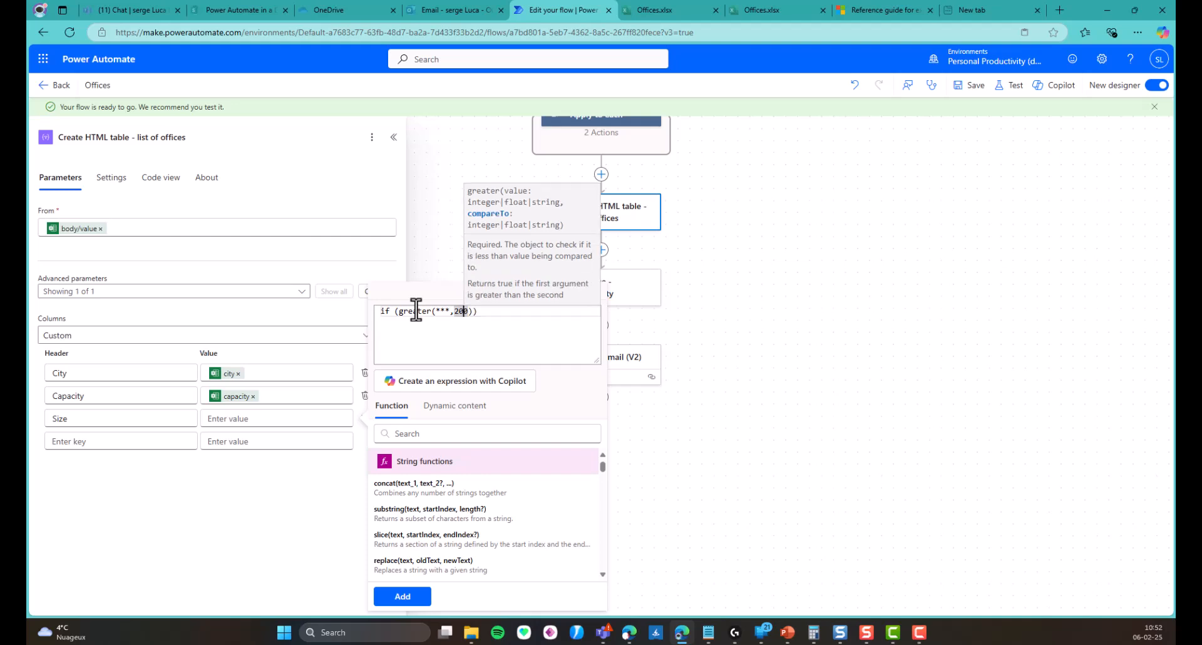
key("Right")
key("Right")
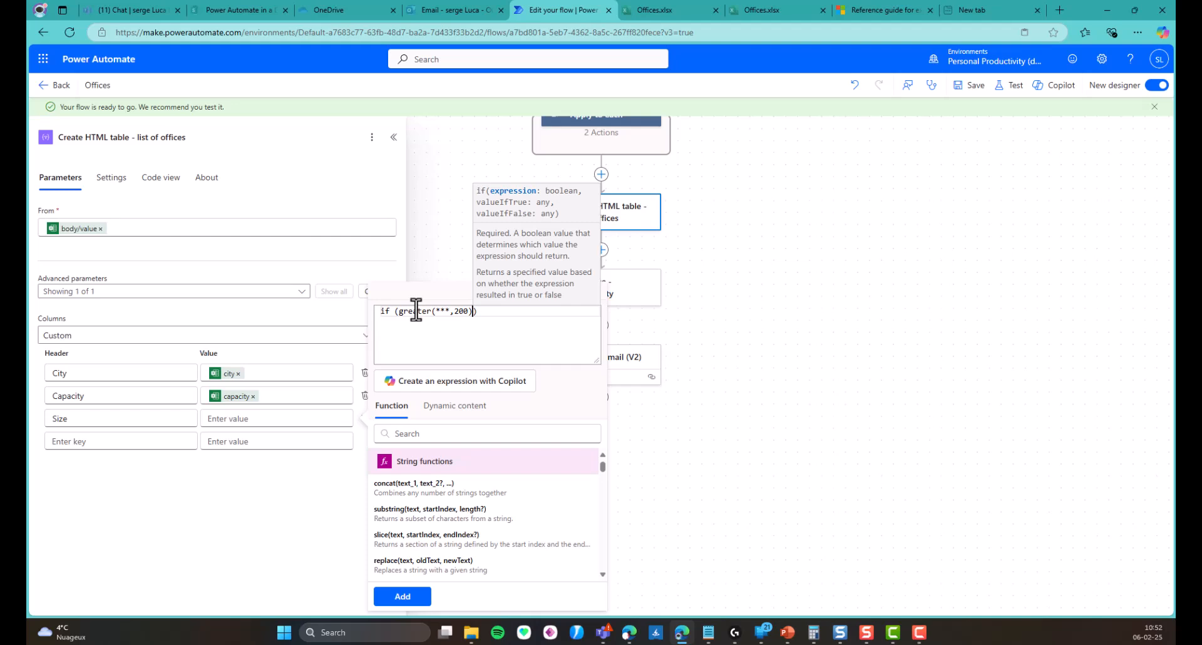
type(",")
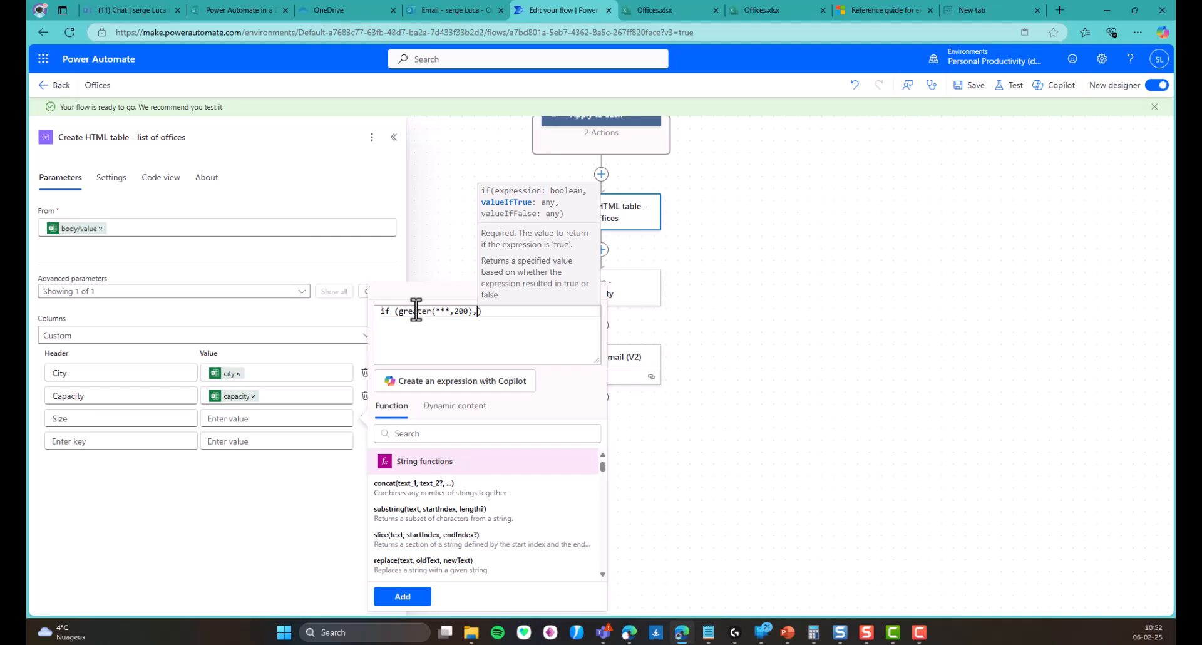
type("'BIG")
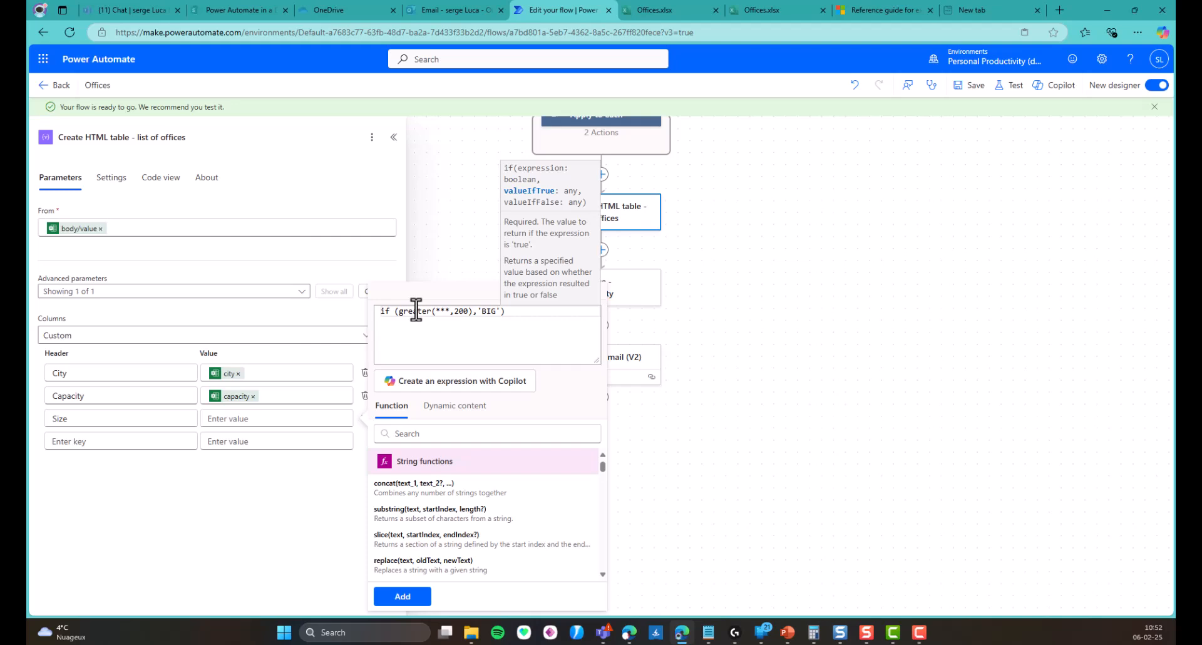
type("','SMA")
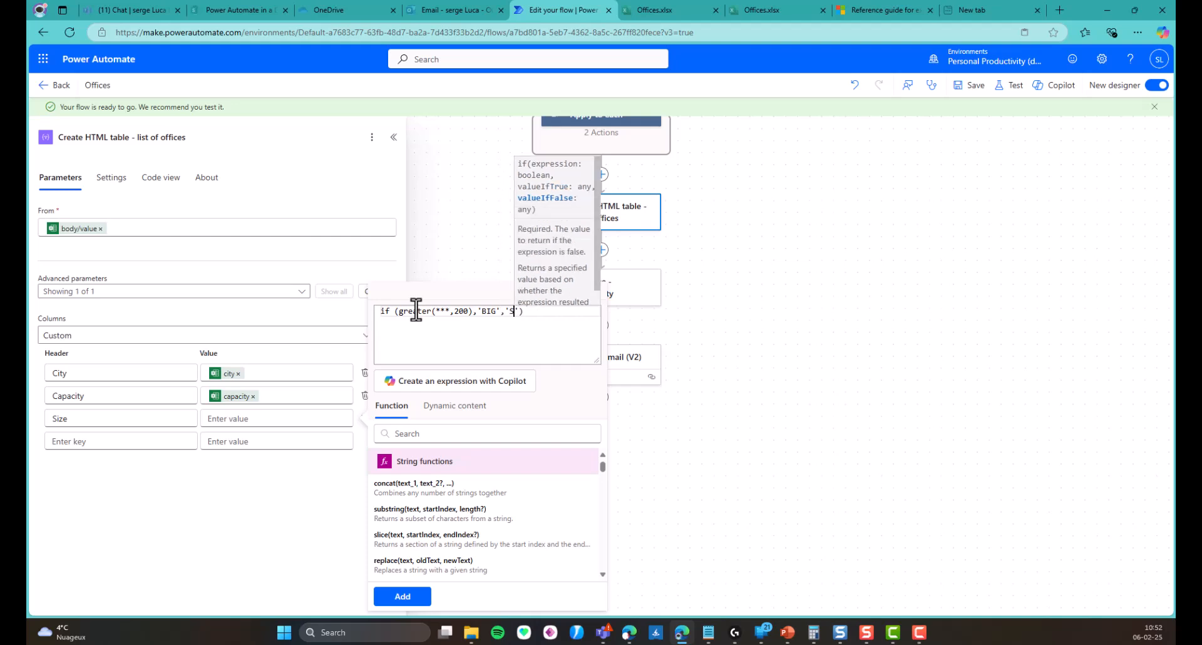
type("LL")
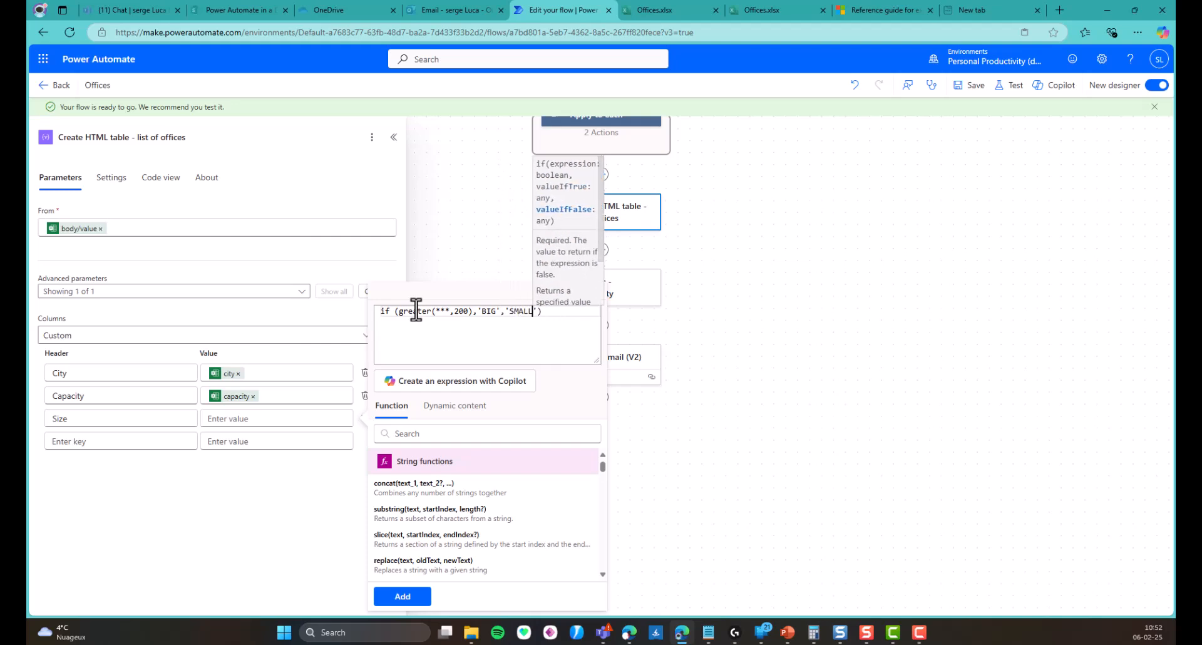
Step: Replace the *** placeholder in greater with the capacity dynamic content from List rows present in a table
key("Left")
key("Left")
key("Left")
key("Left")
key("Left")
key("Left")
key("Left")
key("Left")
key("Left")
key("Left")
key("Left")
key("Left")
key("Left")
key("Left")
key("Left")
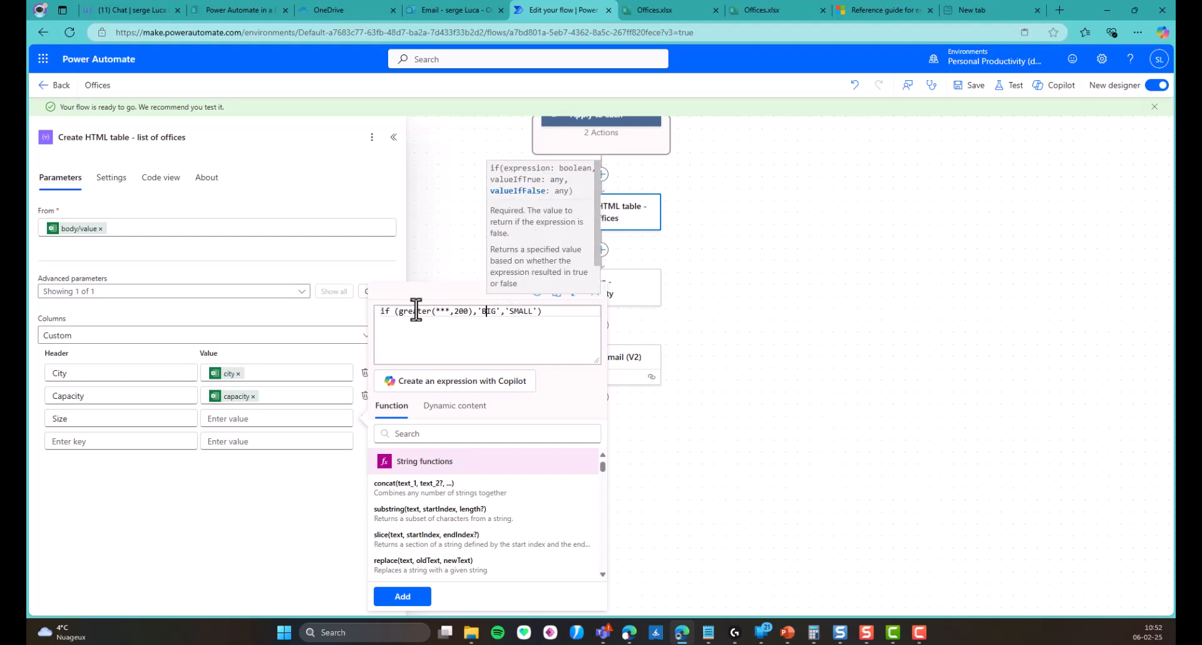
key("Left")
key("Left")
key("Left")
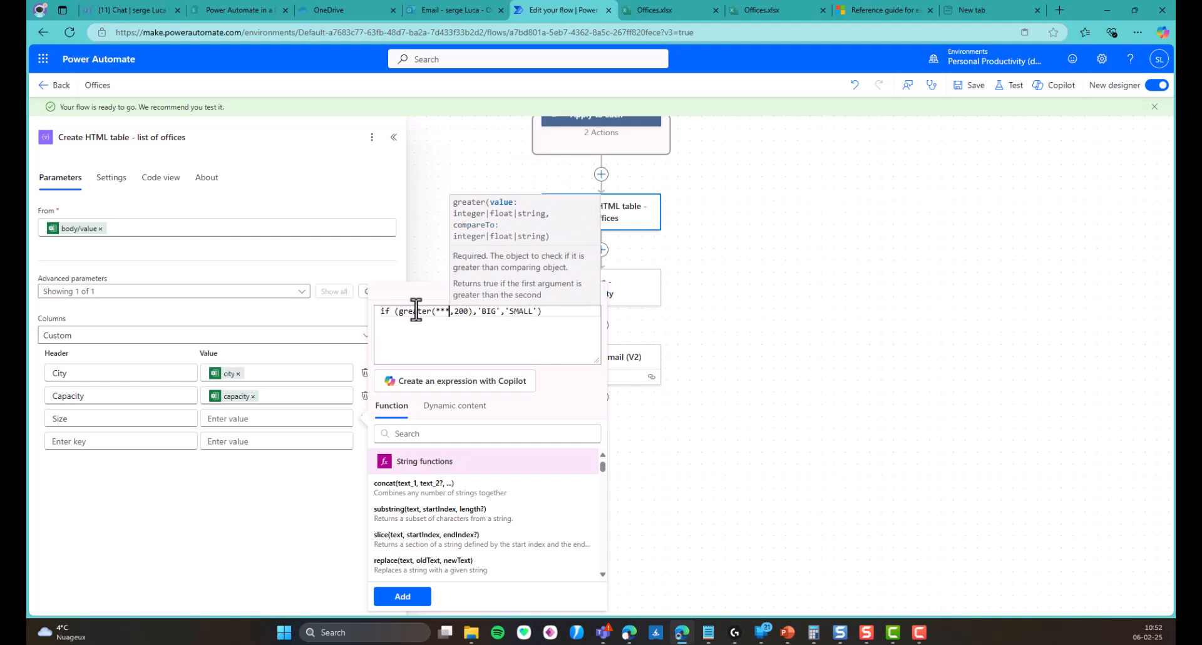
key("BackSpace")
key("BackSpace")
key("BackSpace")
type("5")
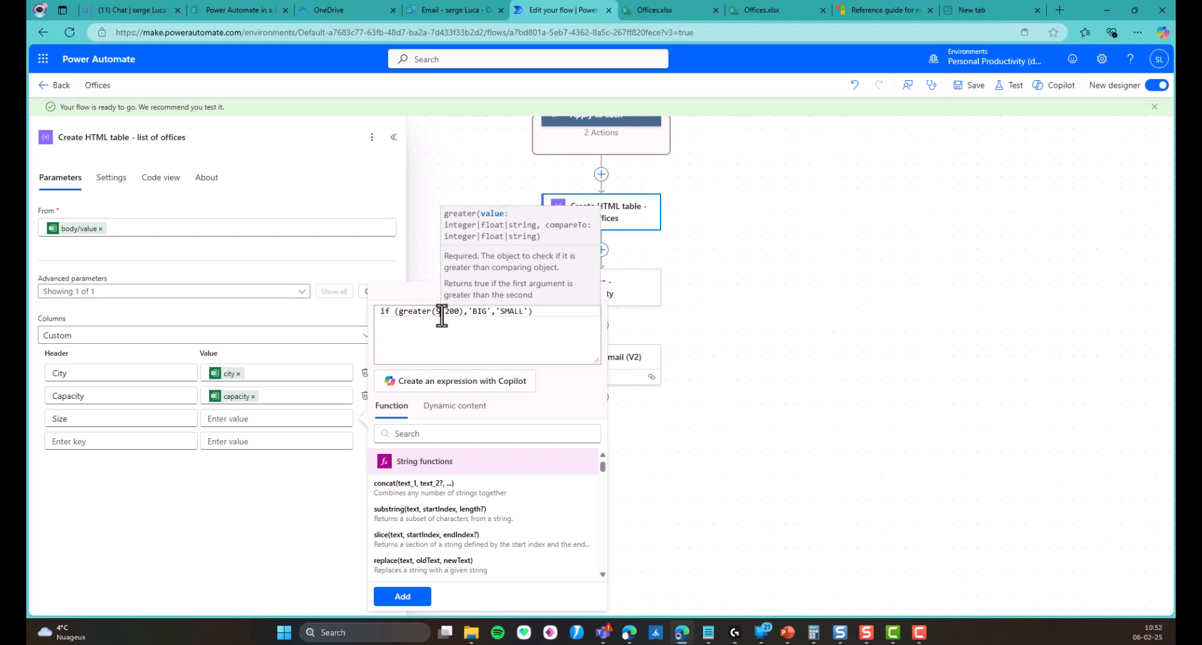
key("BackSpace")
key("Left")
key("Left")
left_click(446, 407)
scroll(467, 505, "down", 5)
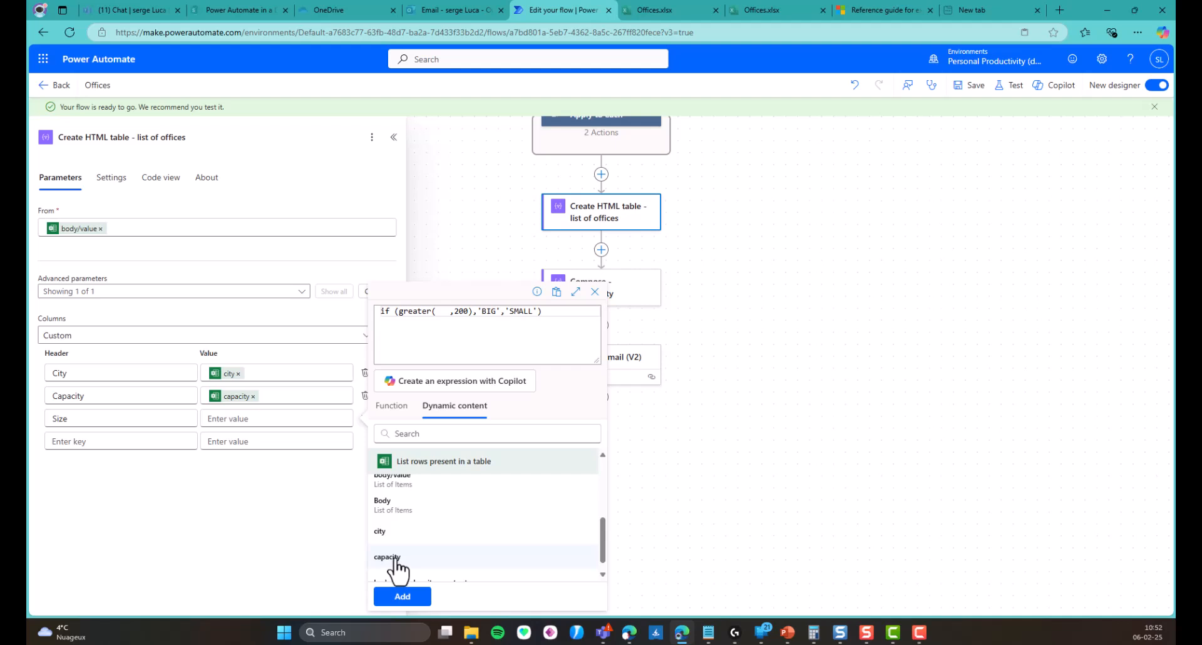
left_click(395, 560)
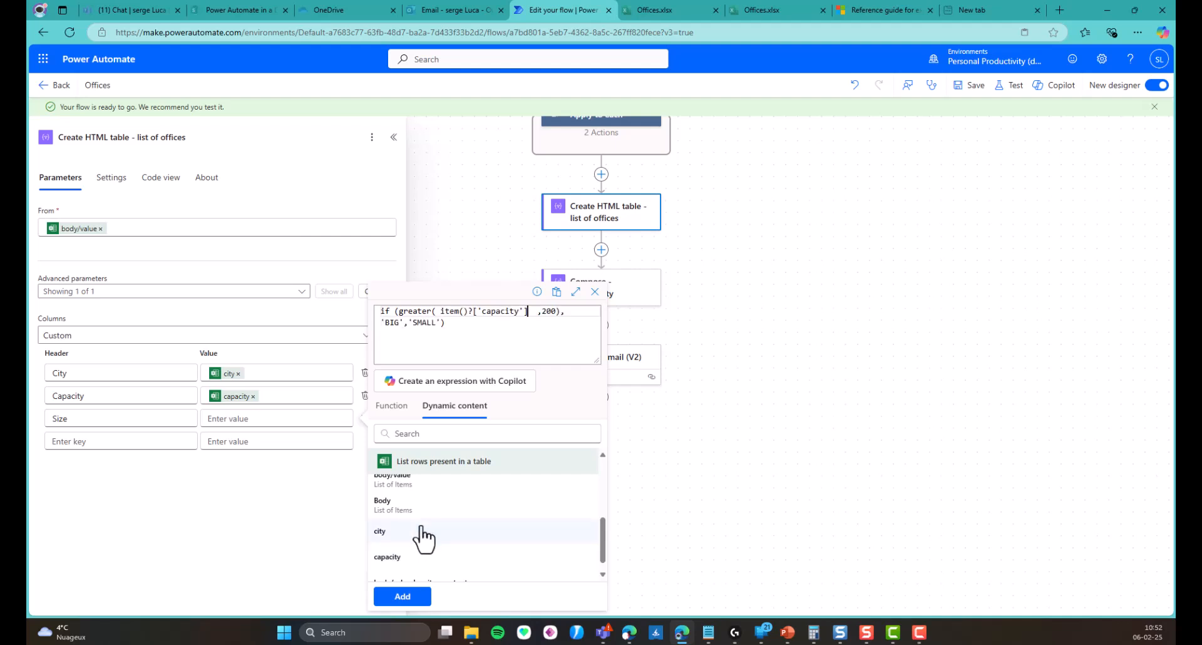
Step: Wrap item()?['capacity'] in int() and add the completed expression as the Size column's value
double_click(446, 310)
key("Left")
key("Left")
type("int(")
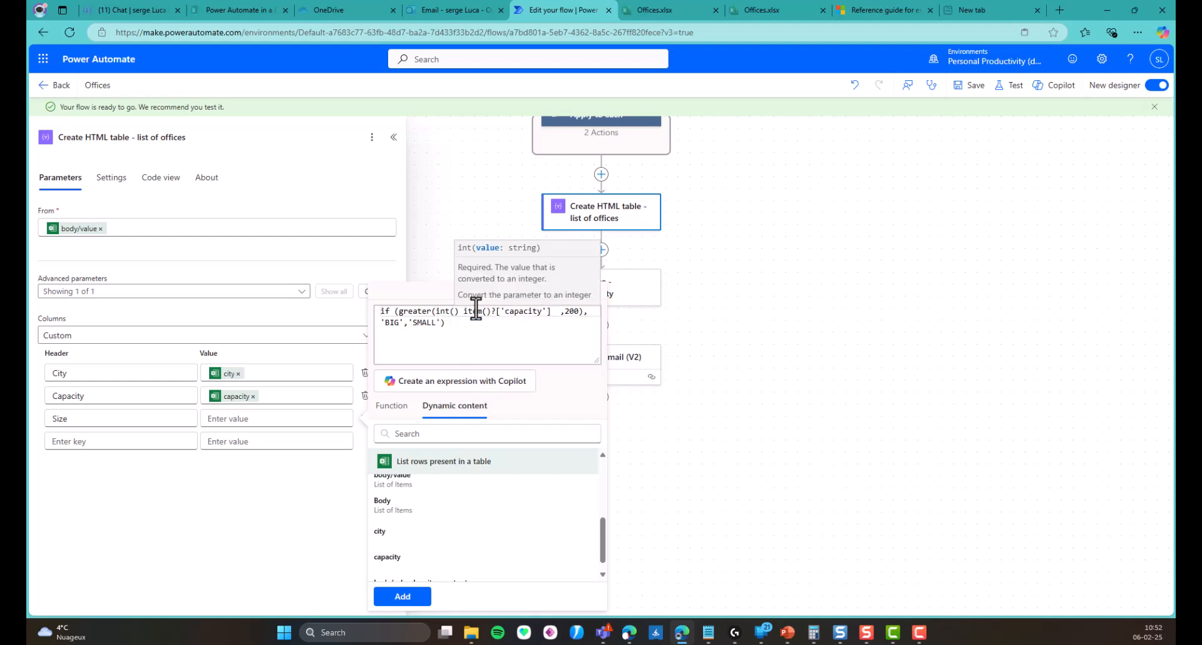
key("Delete")
key("Delete")
key("Right")
key("Right")
key("Right")
key("Right")
key("Right")
key("Right")
key("Right")
key("Right")
key("Right")
key("Right")
key("Right")
key("Right")
key("Right")
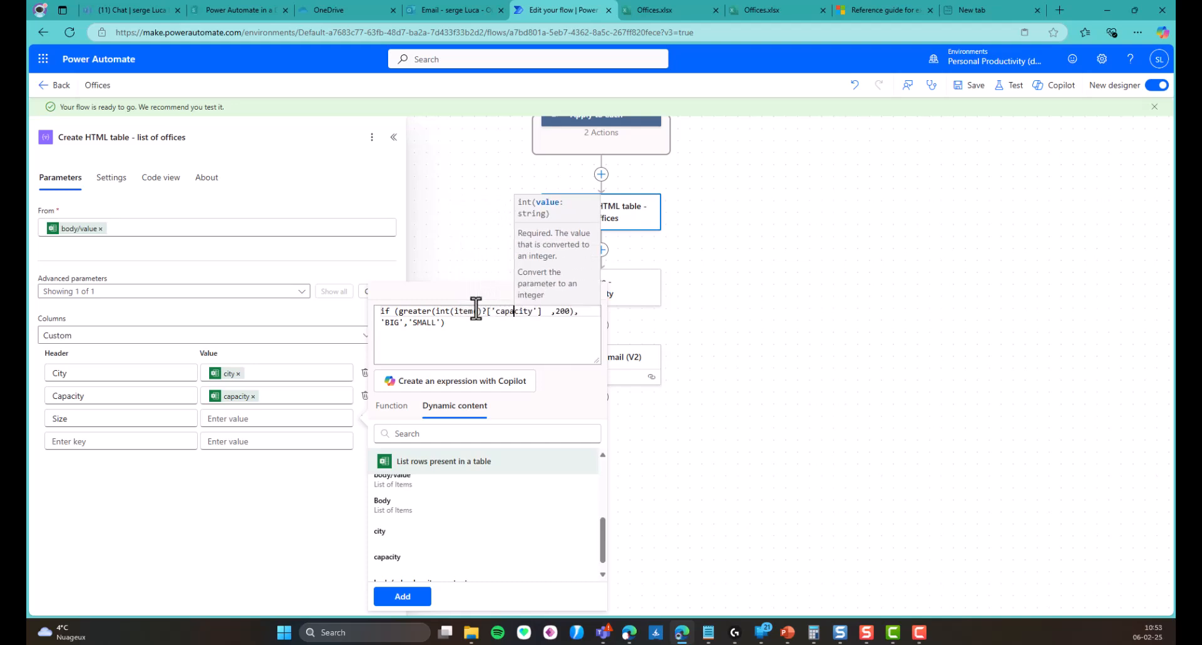
key("Right")
key("Right")
key("Right")
key("Right")
key("Right")
key("Right")
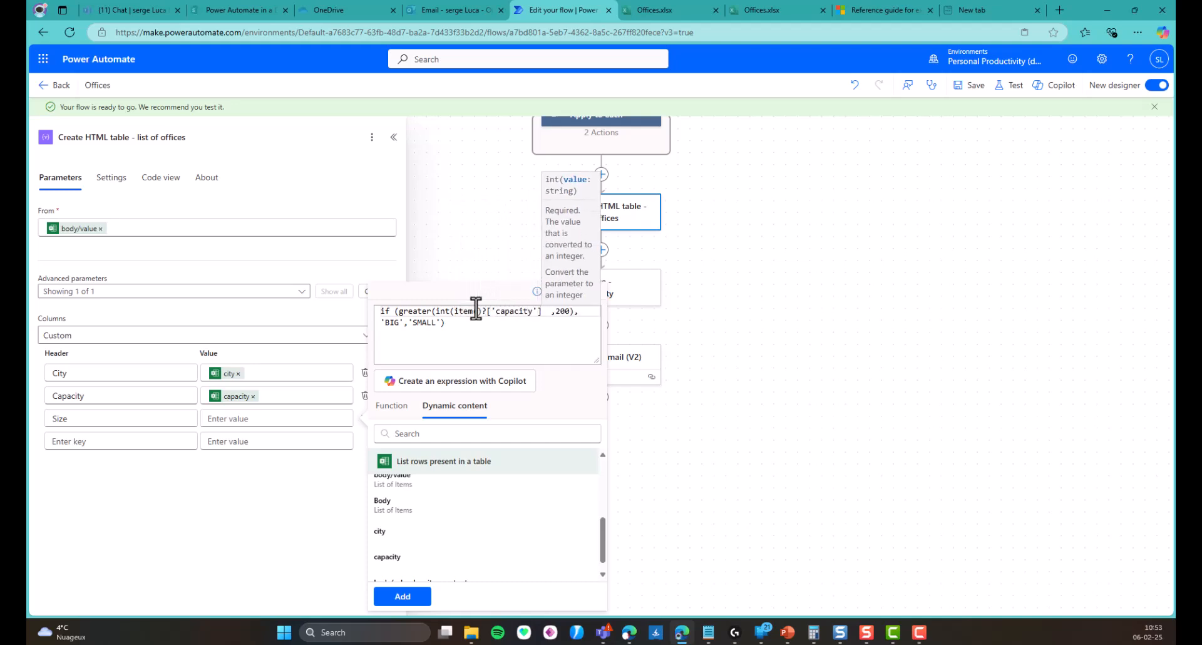
type(")")
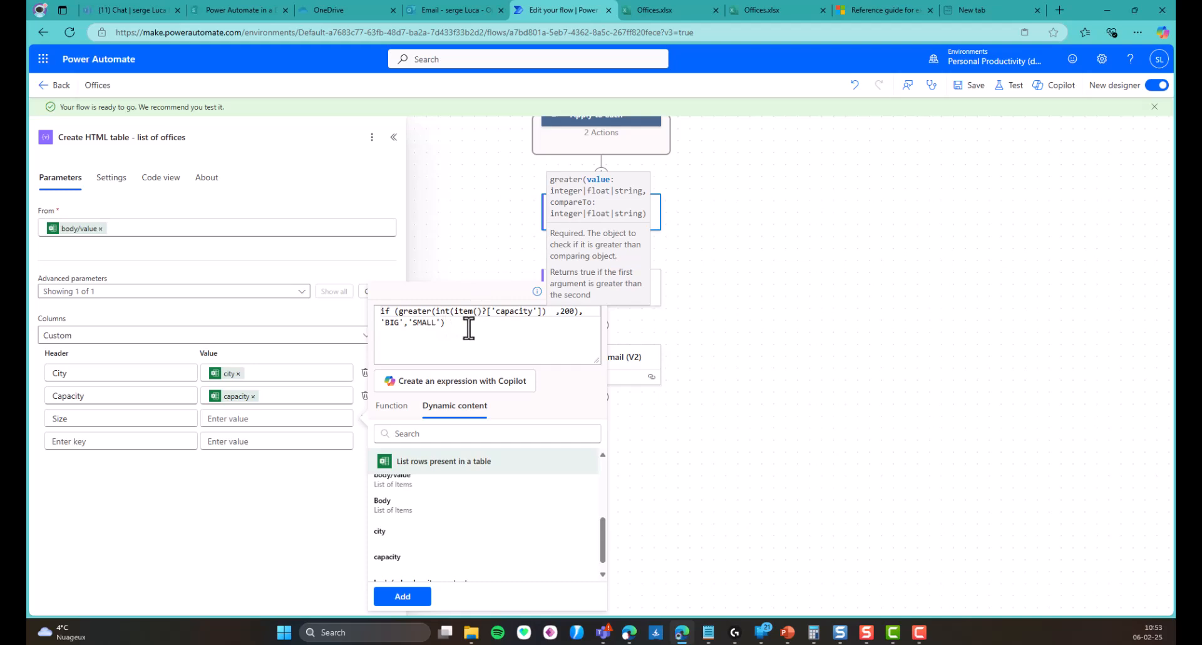
left_click(468, 328)
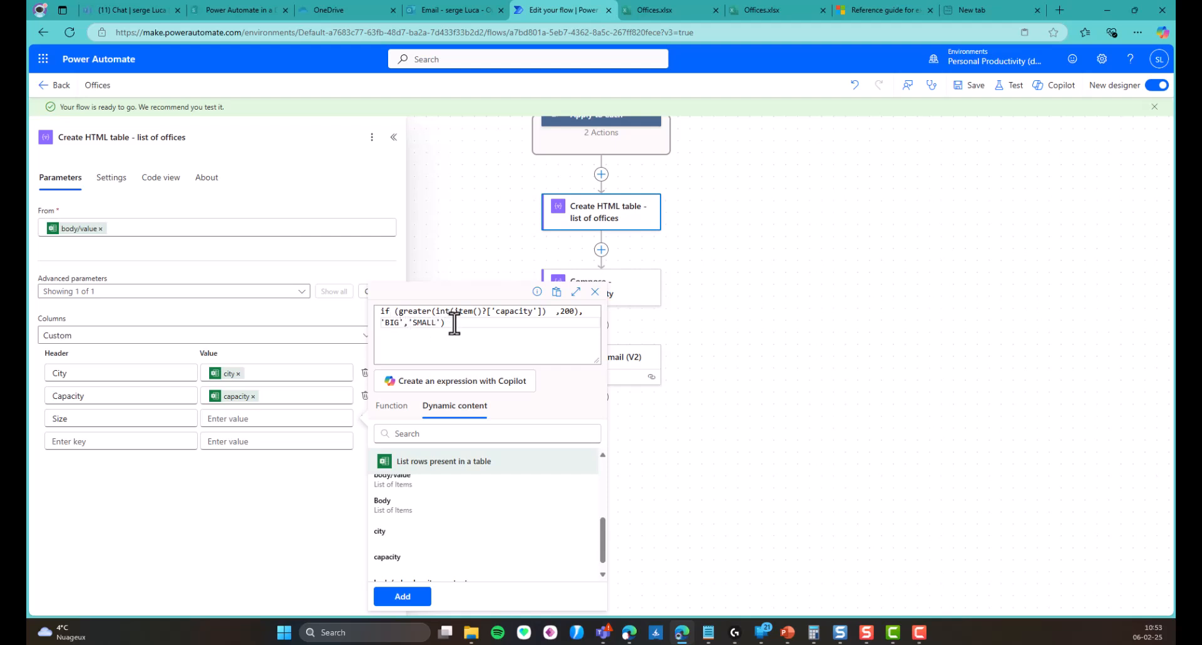
left_click(402, 597)
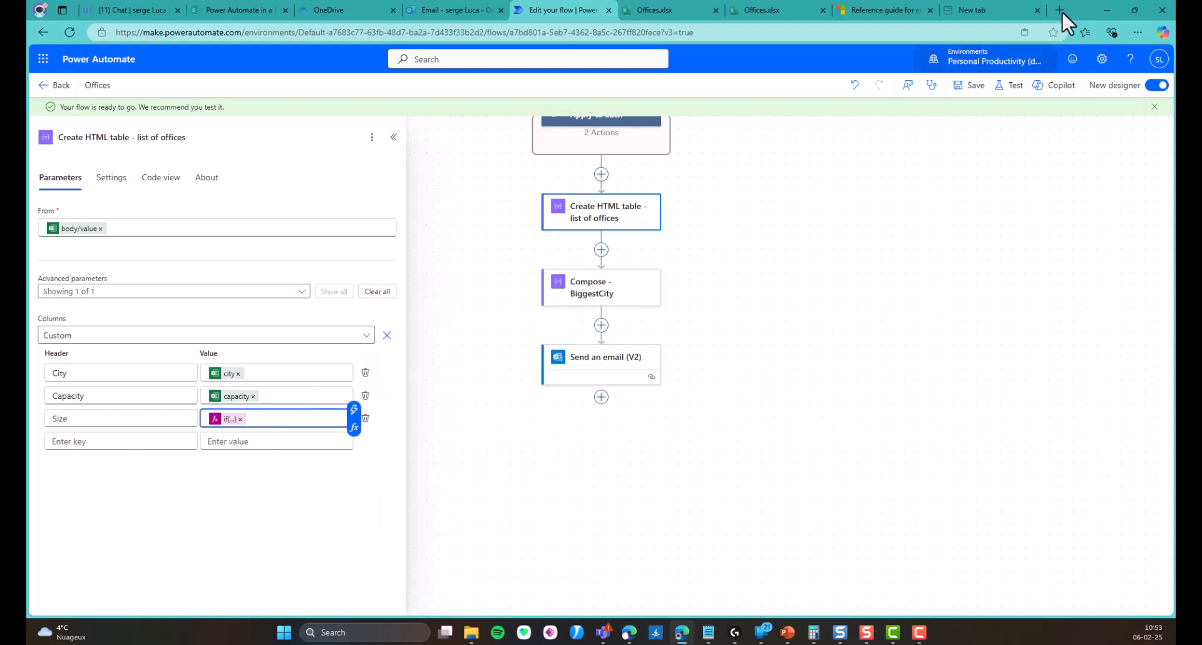
Step: Save and test the flow automatically with the most recent successful run's trigger, and check the capacities in the report email
left_click(1010, 93)
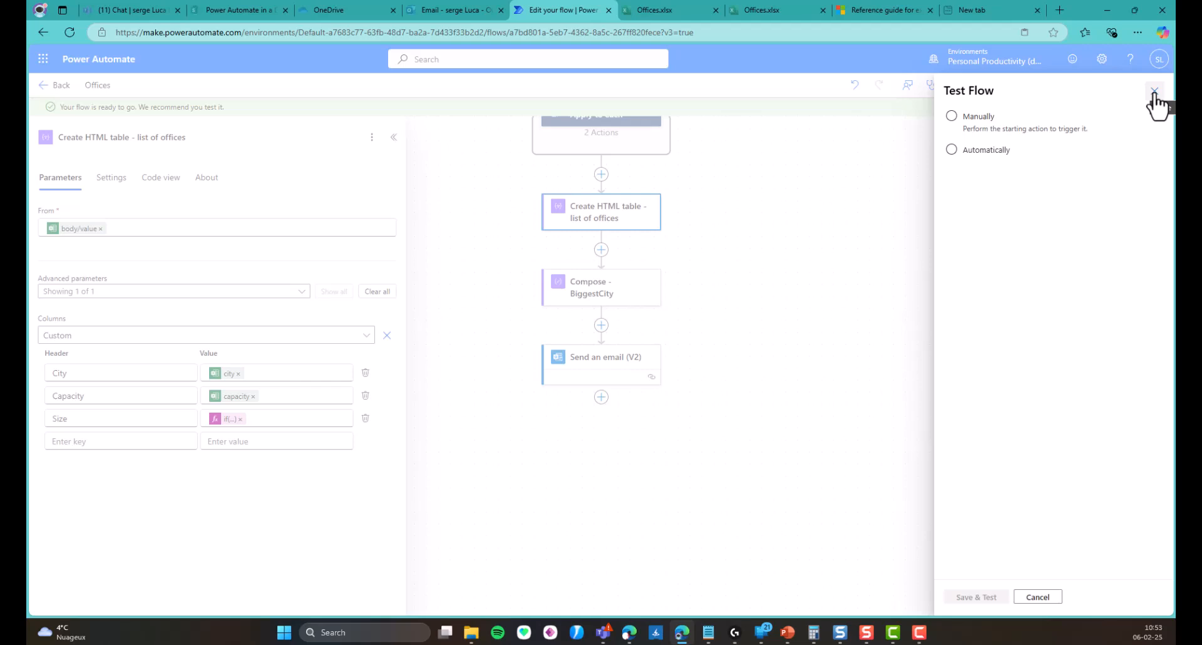
left_click(955, 150)
left_click(974, 169)
left_click(960, 191)
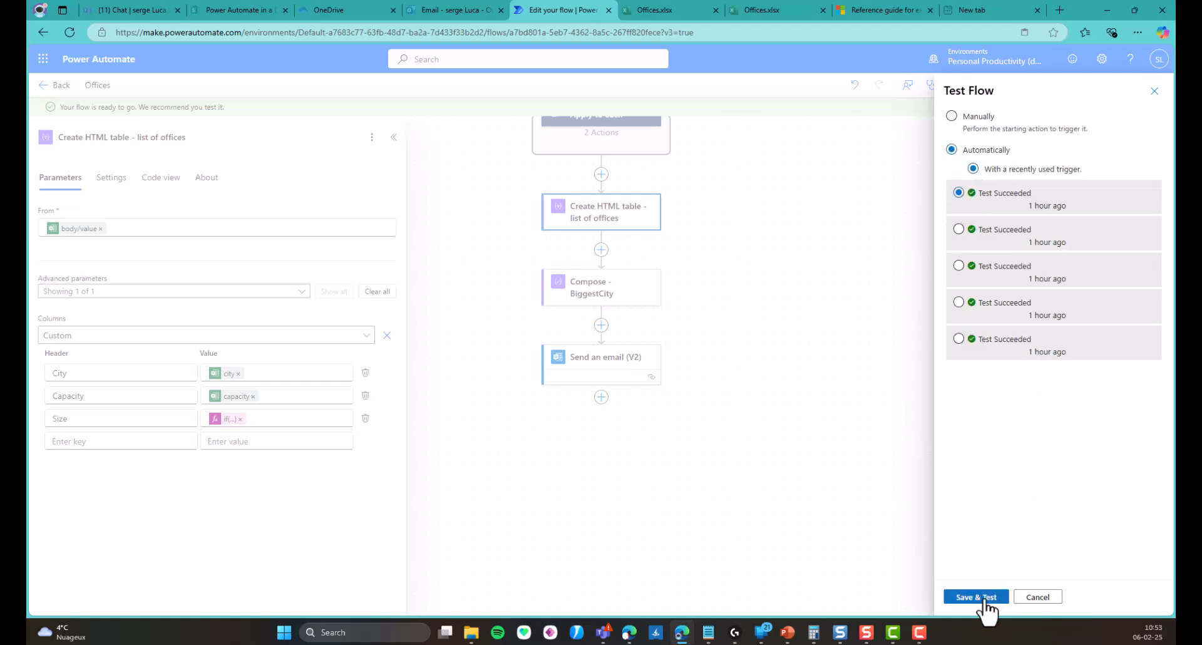
left_click(978, 599)
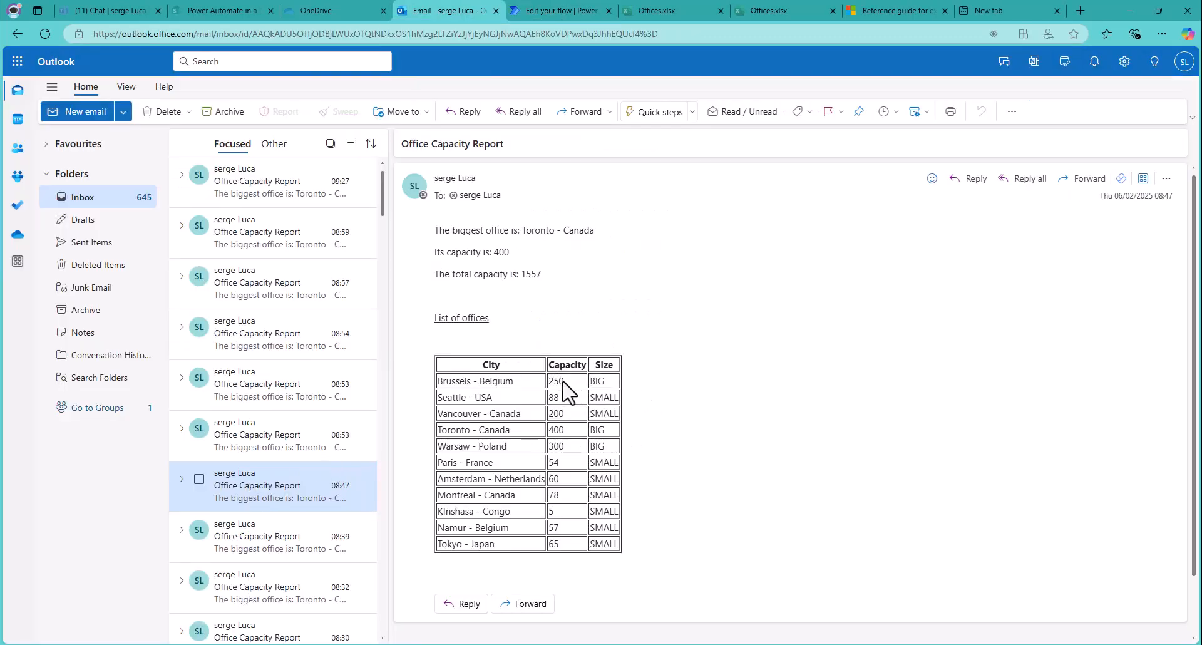
mouse_move(562, 380)
left_mouse_down()
mouse_move(545, 382)
mouse_move(549, 397)
left_mouse_up()
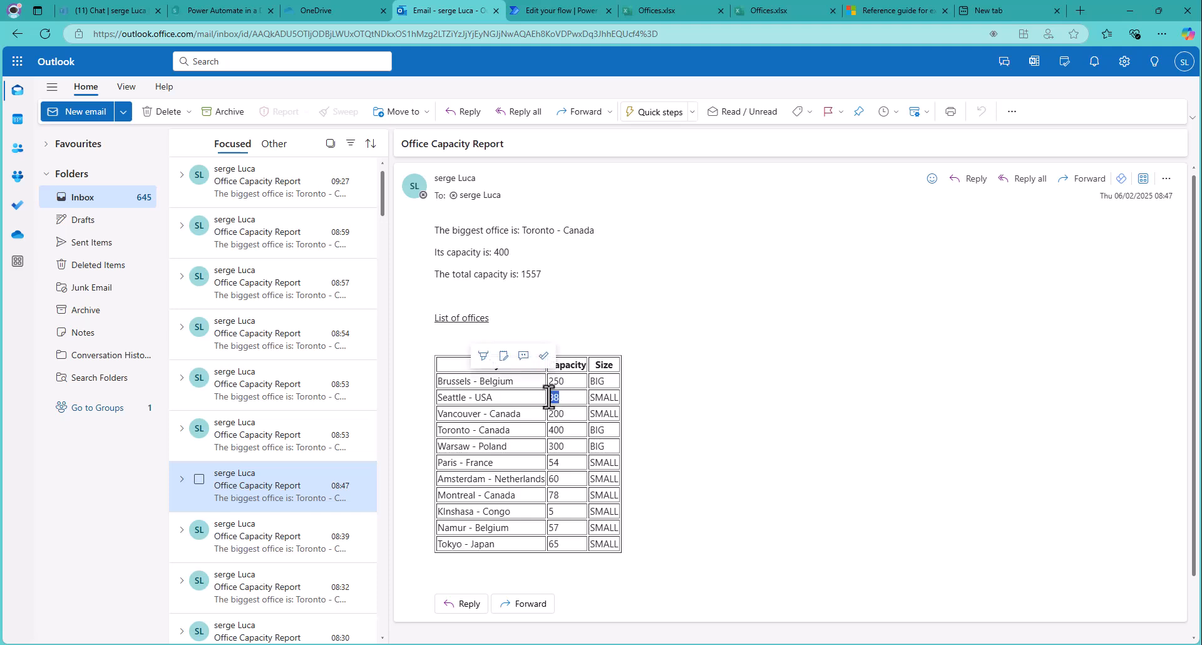
Step: Return to the flow editor and wrap the Capacity column's capacity value in <div style="color:red"> and </div>
left_click(540, 9)
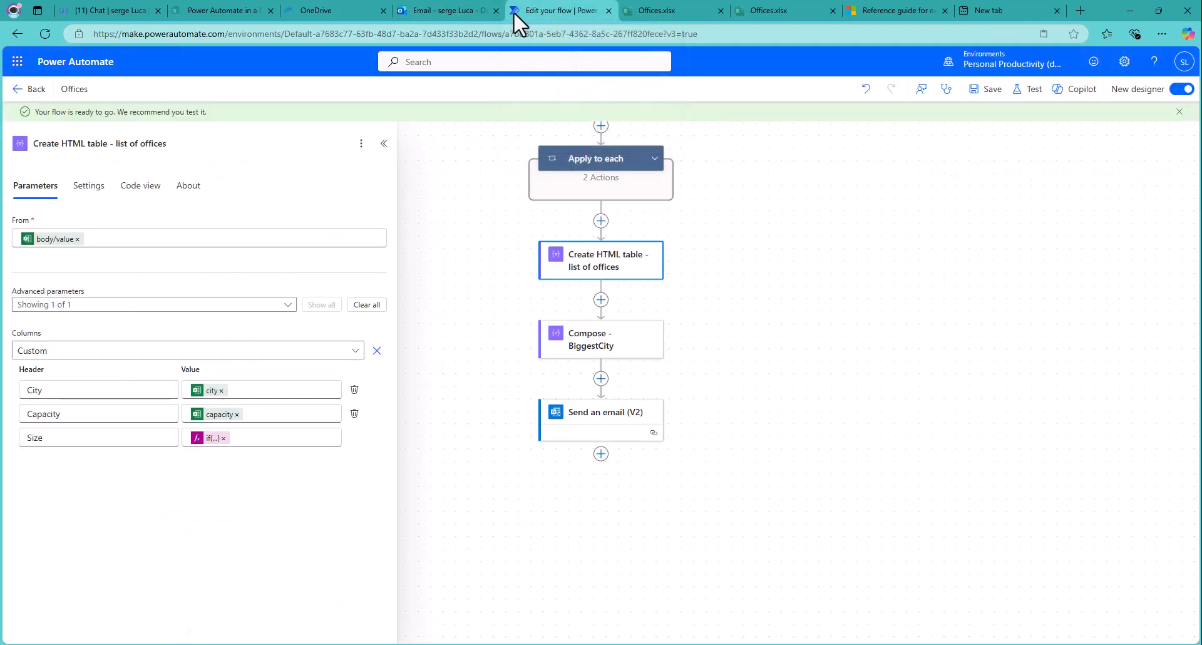
left_click(216, 418)
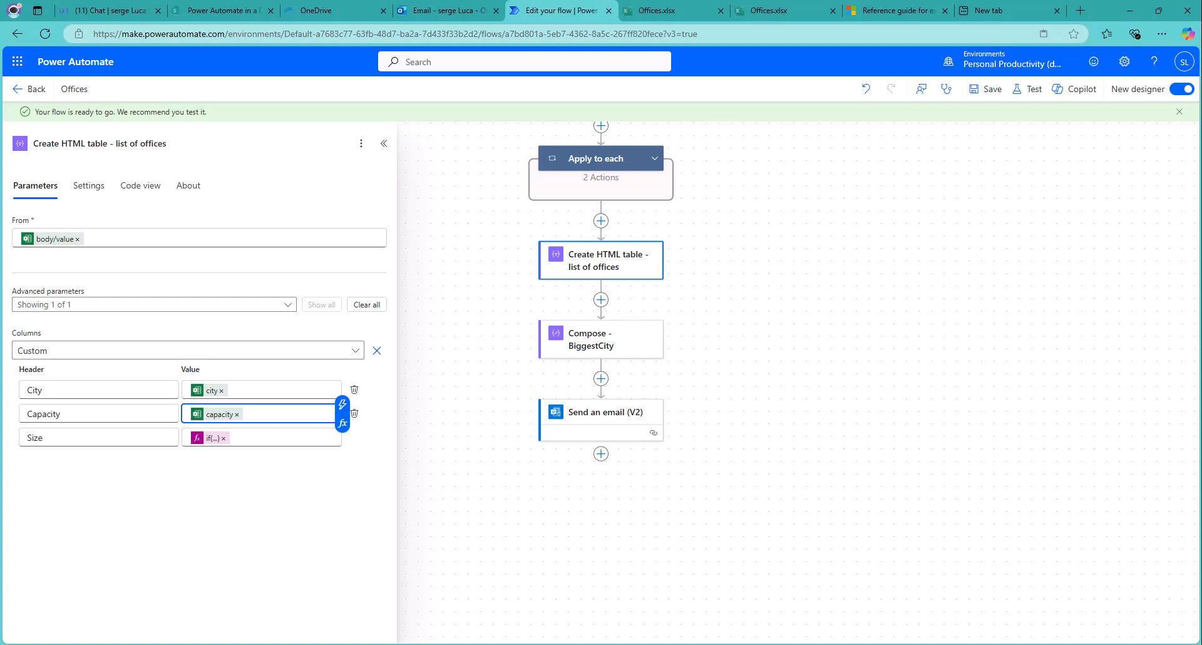
type("<div")
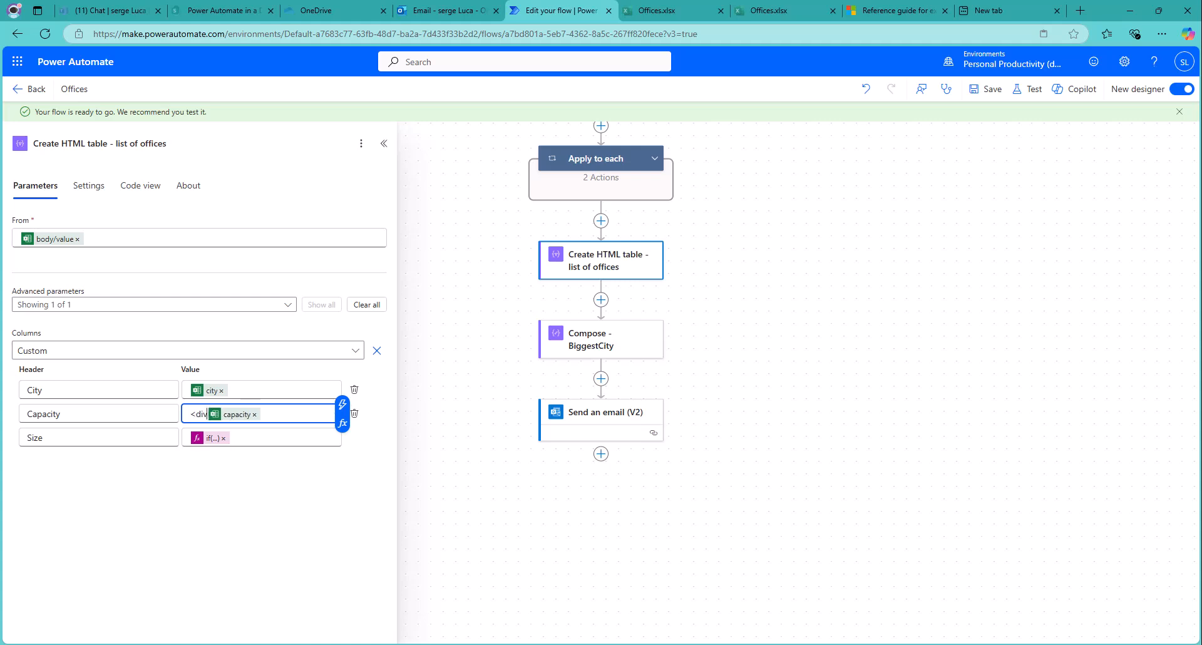
type(" style")
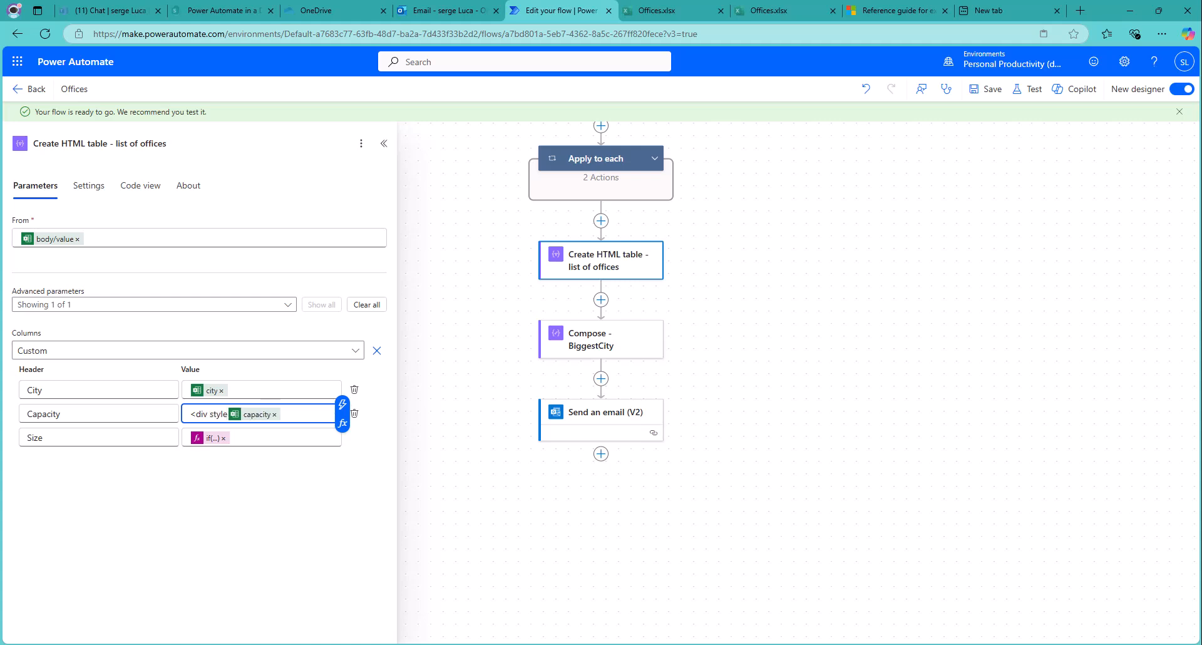
type("=\"color")
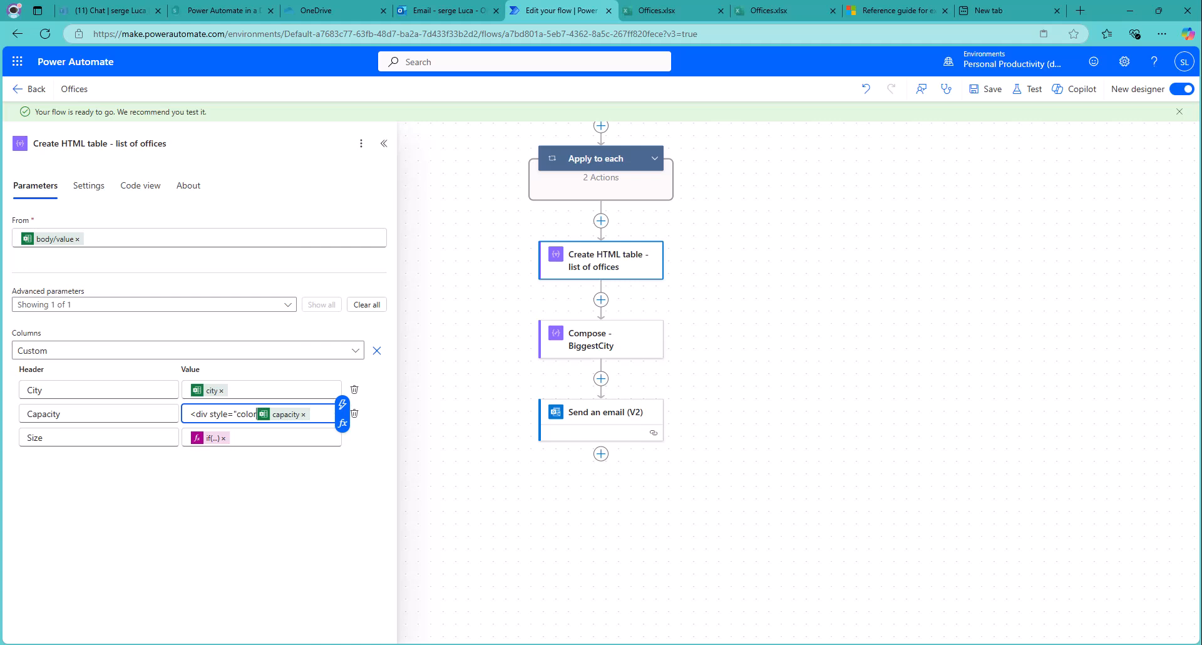
type(":red\"")
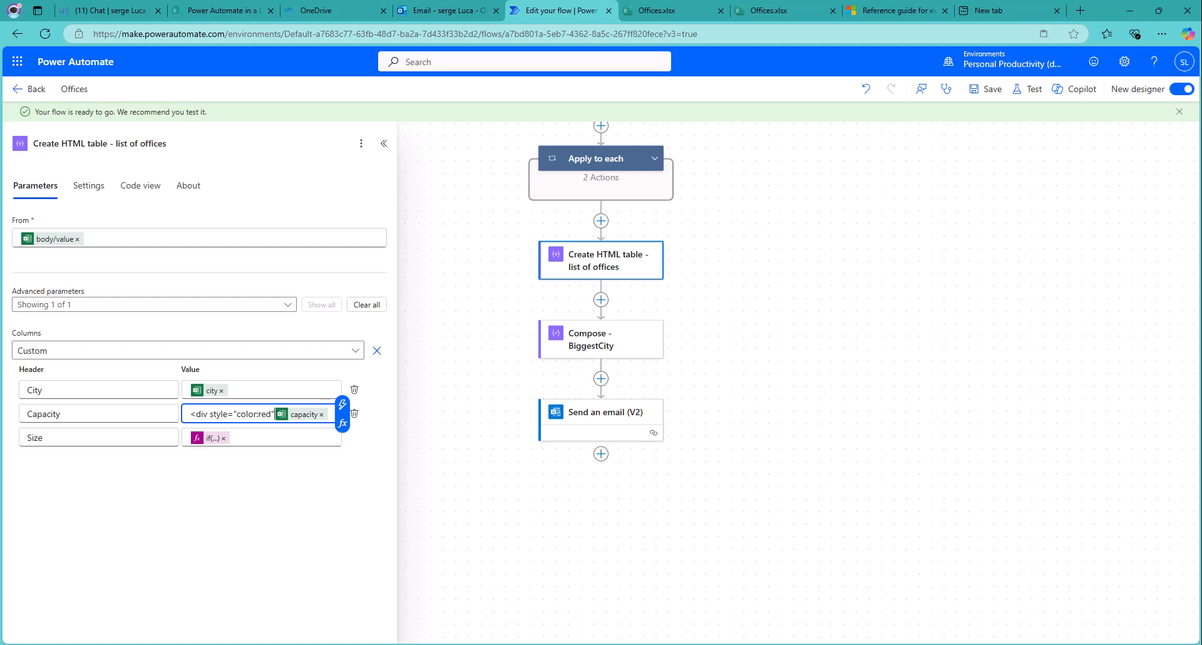
type(">")
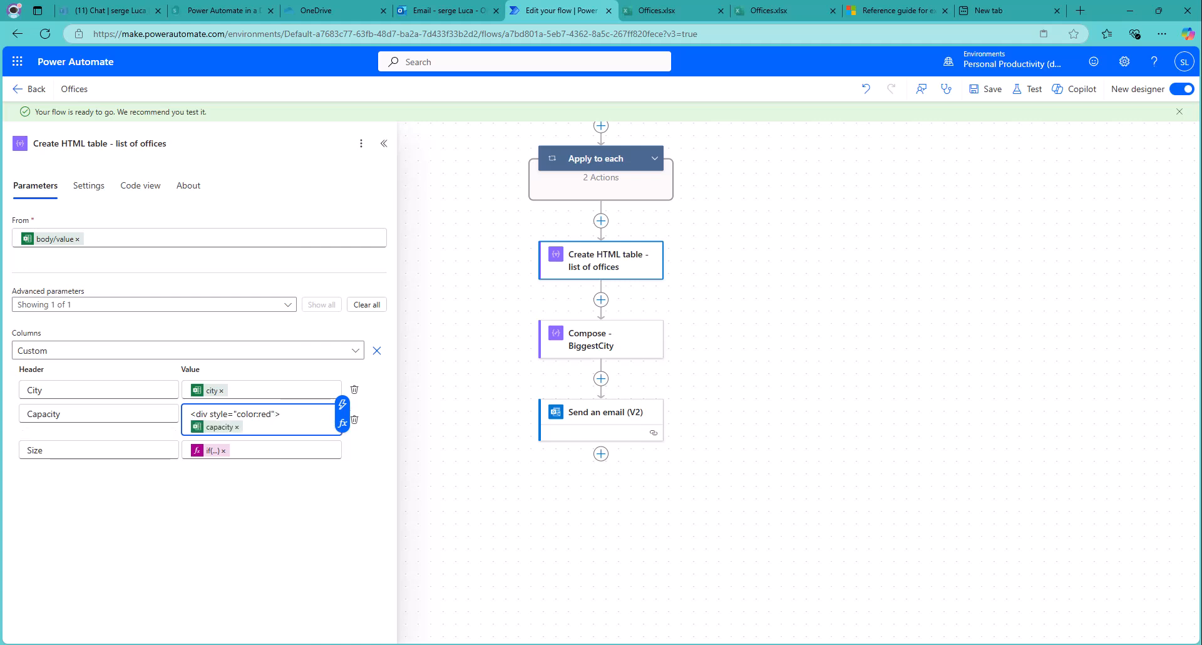
left_click(269, 430)
type("</")
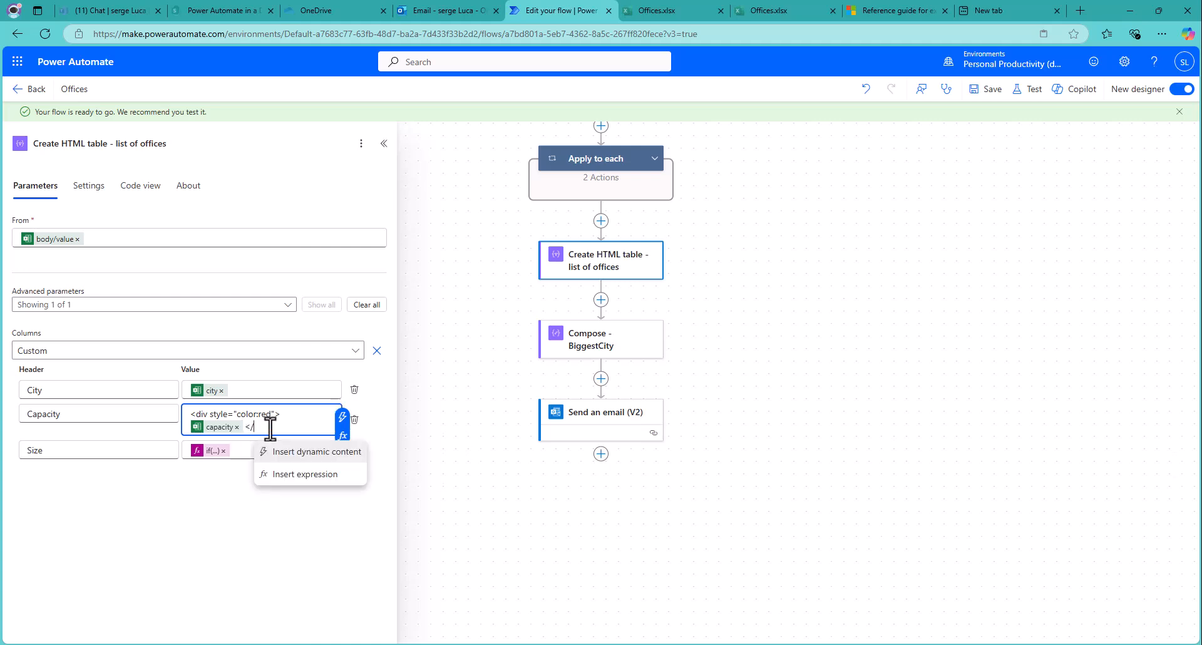
type("div>")
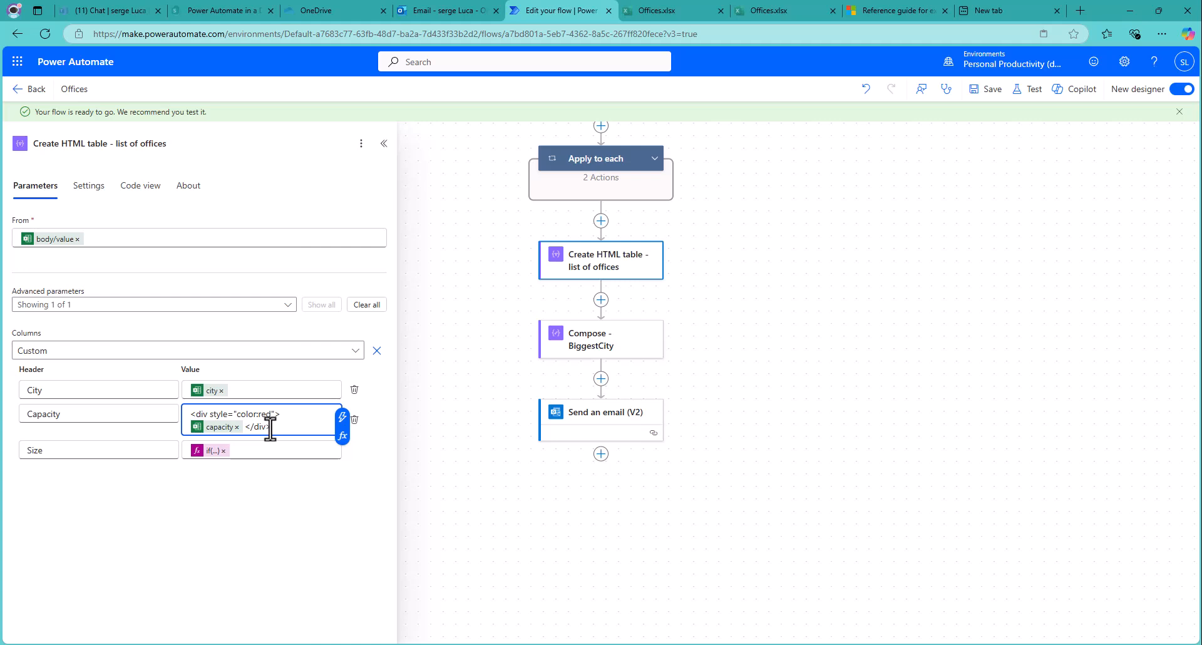
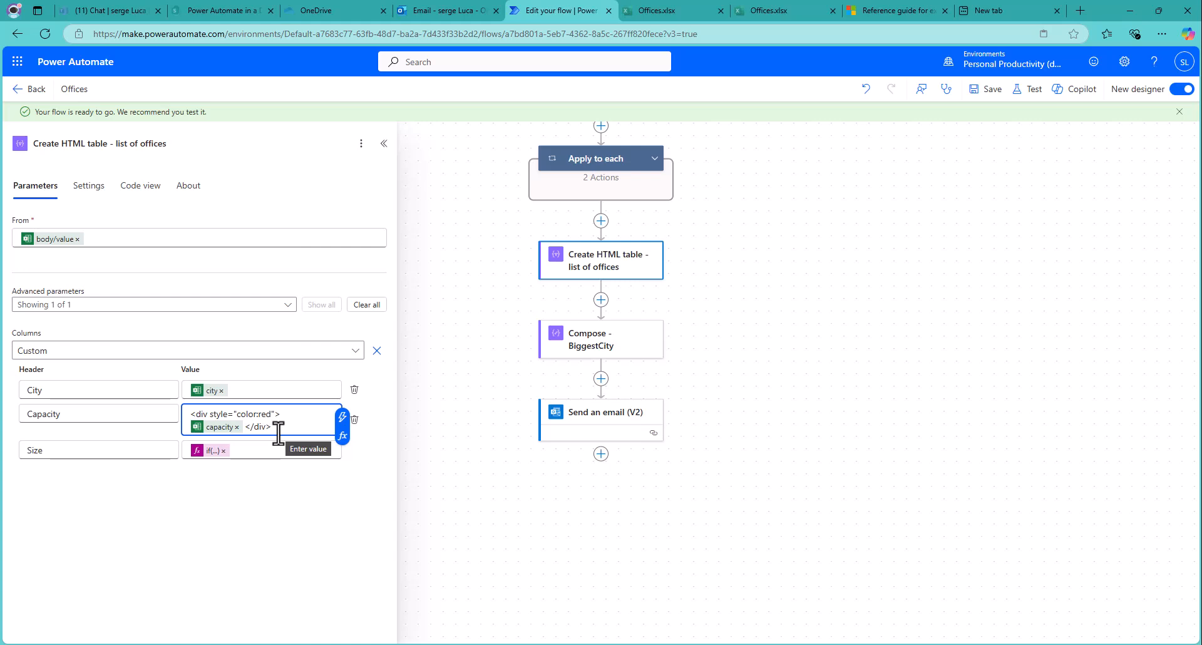
Step: Save the flow and test it automatically with the most recent successful run's trigger
left_click(1027, 92)
left_click(967, 156)
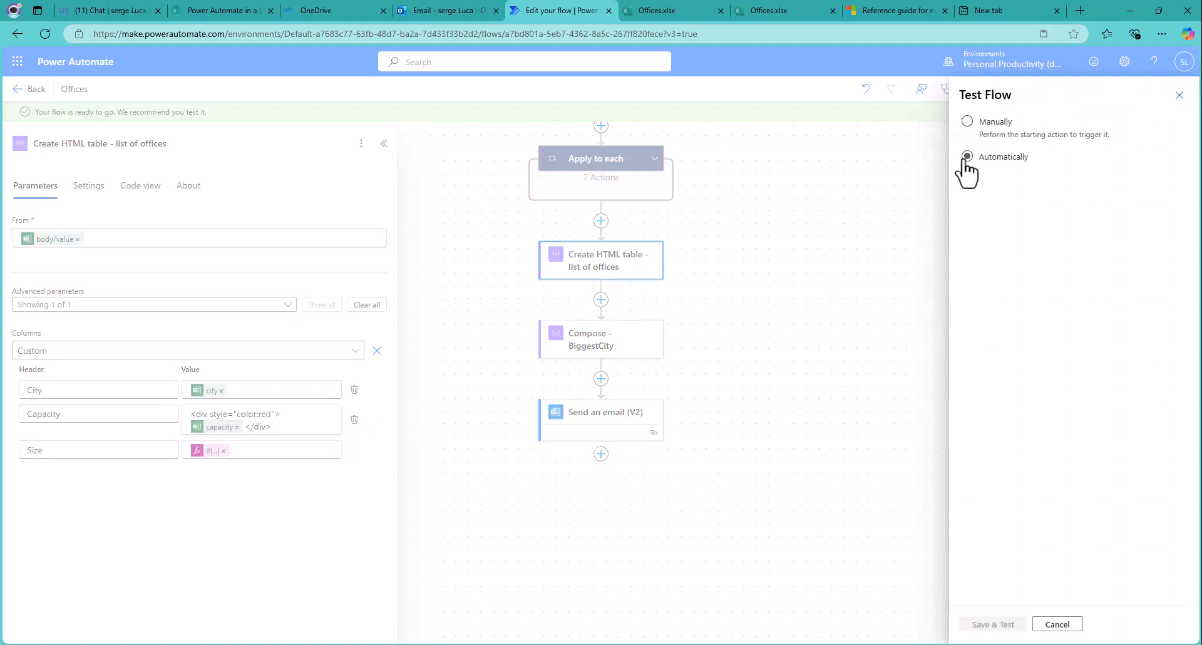
left_click(986, 177)
left_click(975, 202)
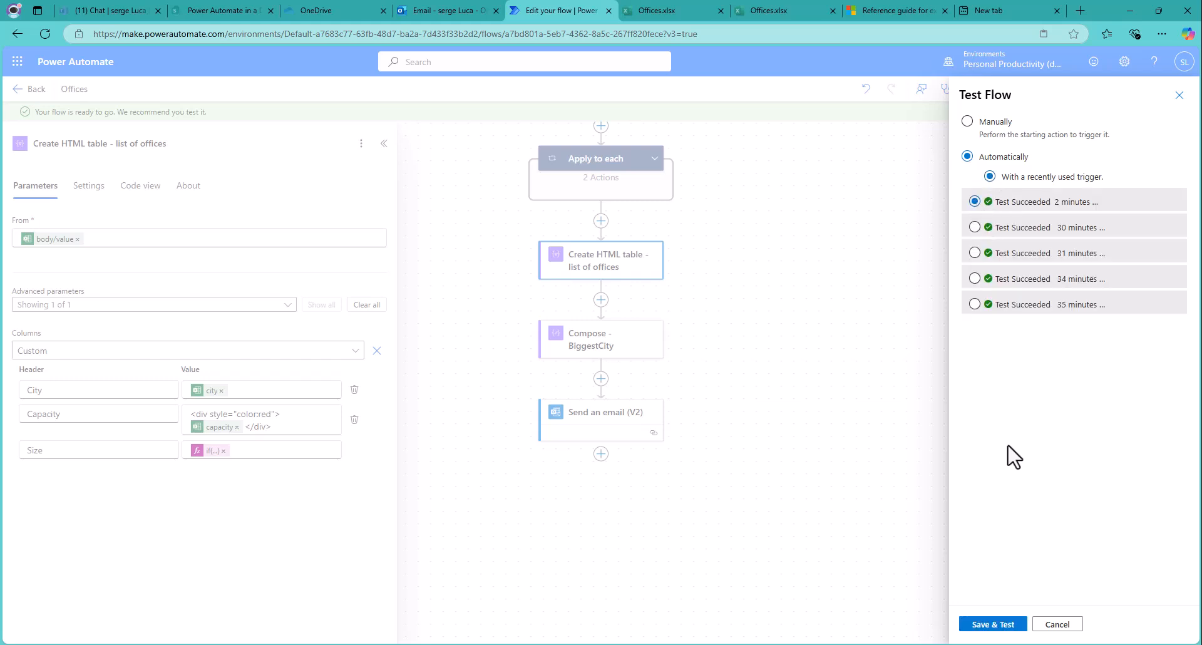
left_click(1013, 625)
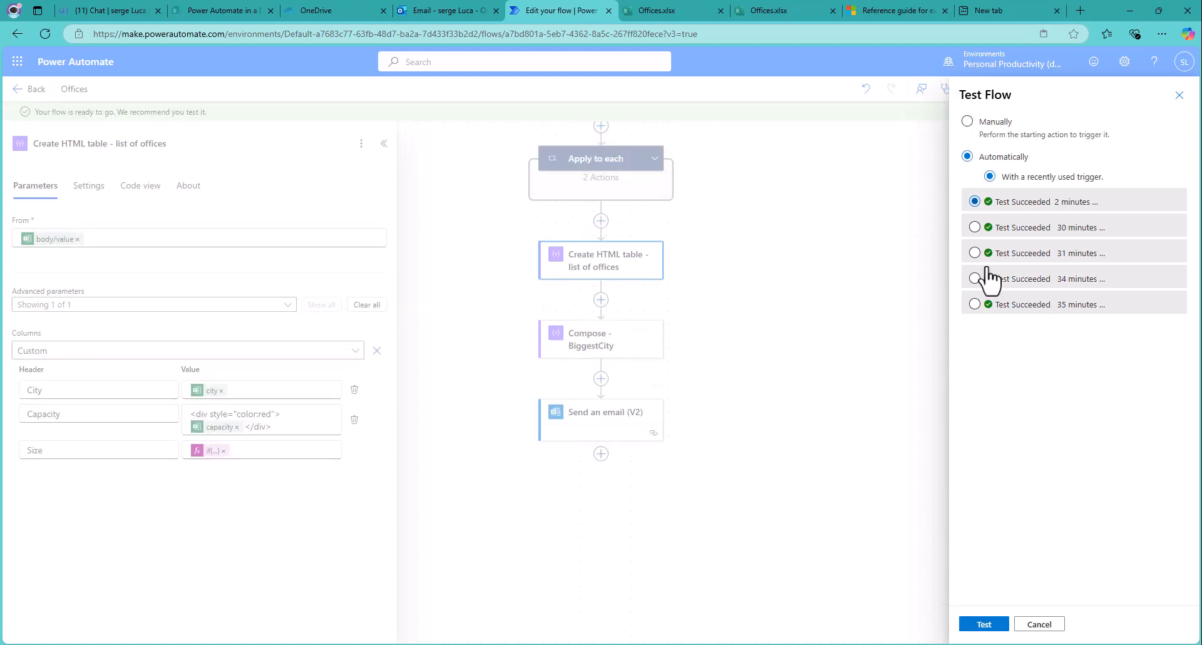
left_click(984, 625)
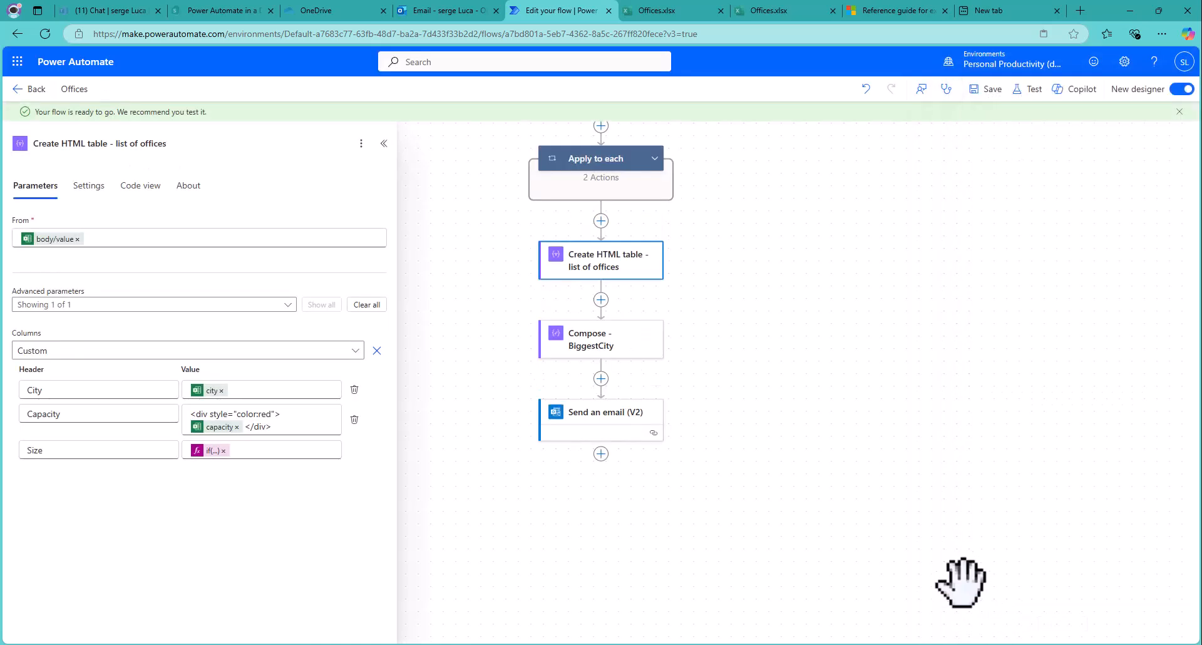
Step: Open the newest Office Capacity Report email in the Outlook inbox and examine its Capacity column
left_click(433, 10)
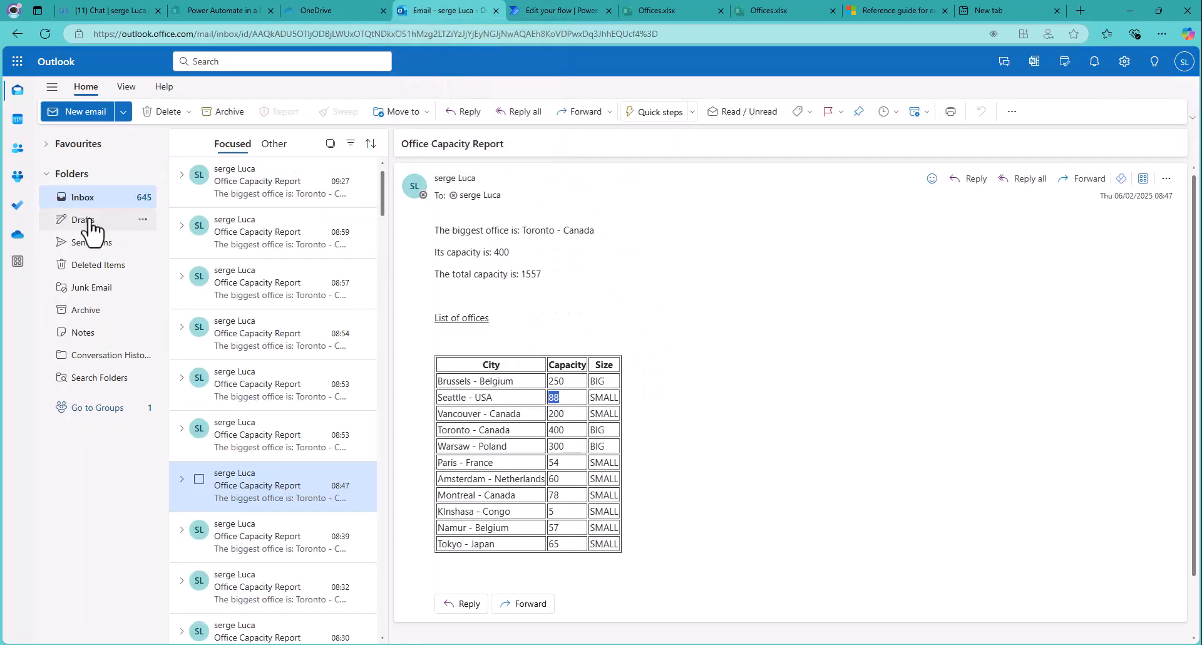
left_click(82, 198)
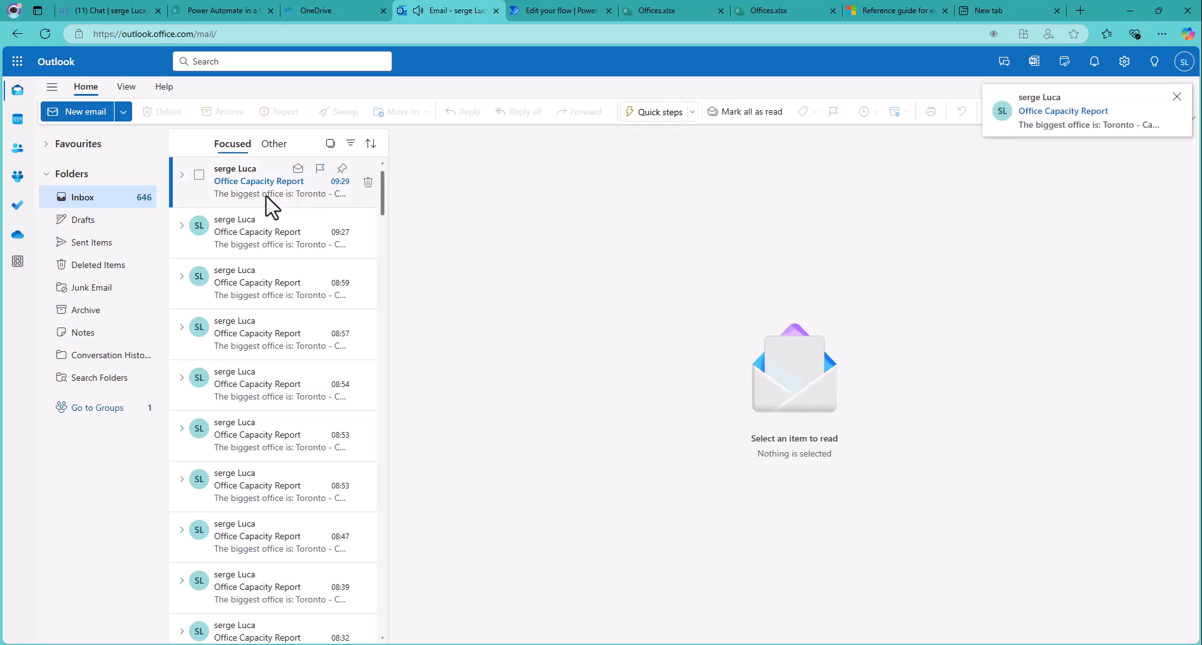
left_click(272, 199)
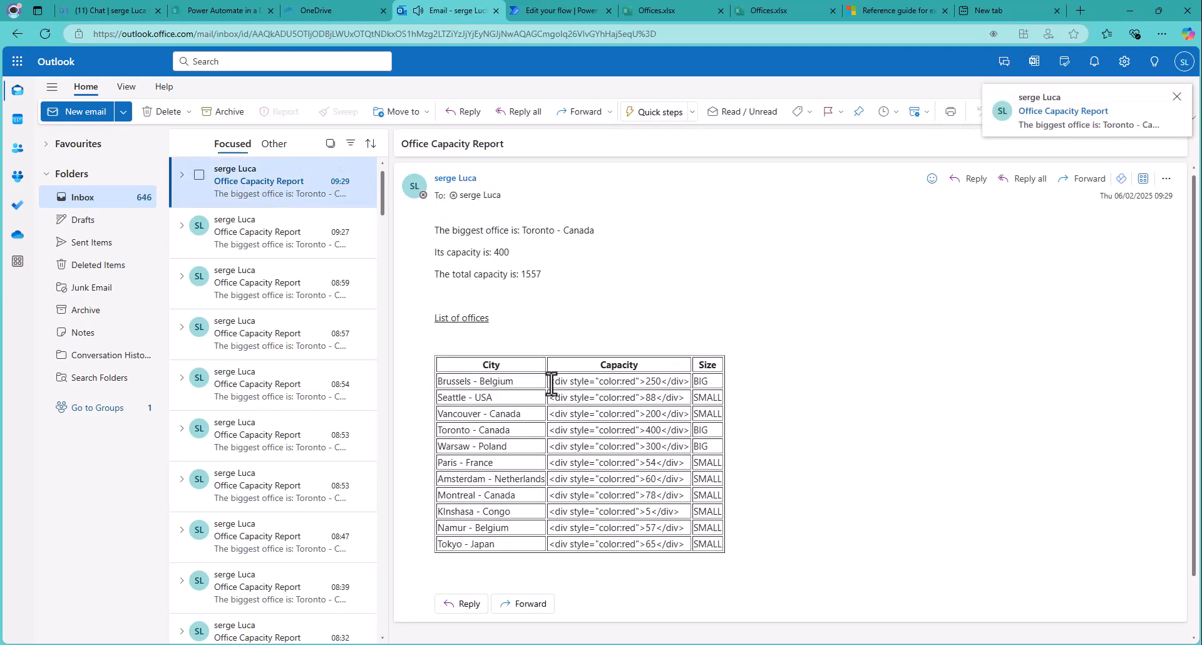
left_click_drag(551, 383, 664, 385)
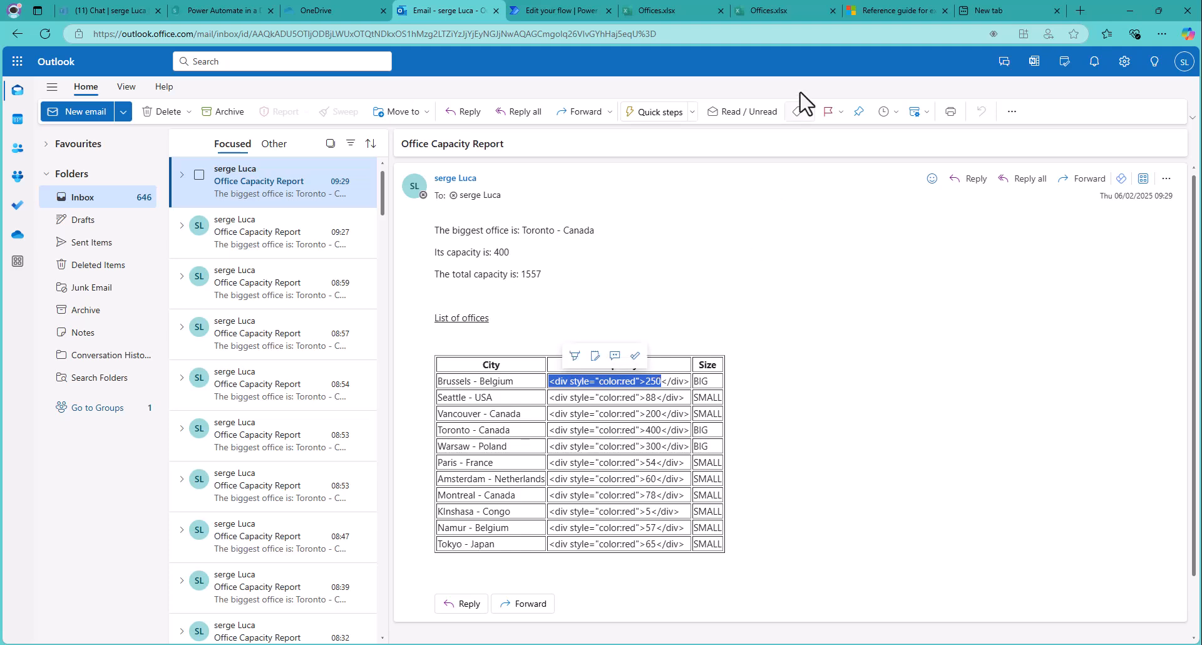
Step: Return to the flow run and examine how the div markup is encoded in the output of Create HTML table - list of offices
left_click(531, 5)
left_click(530, 5)
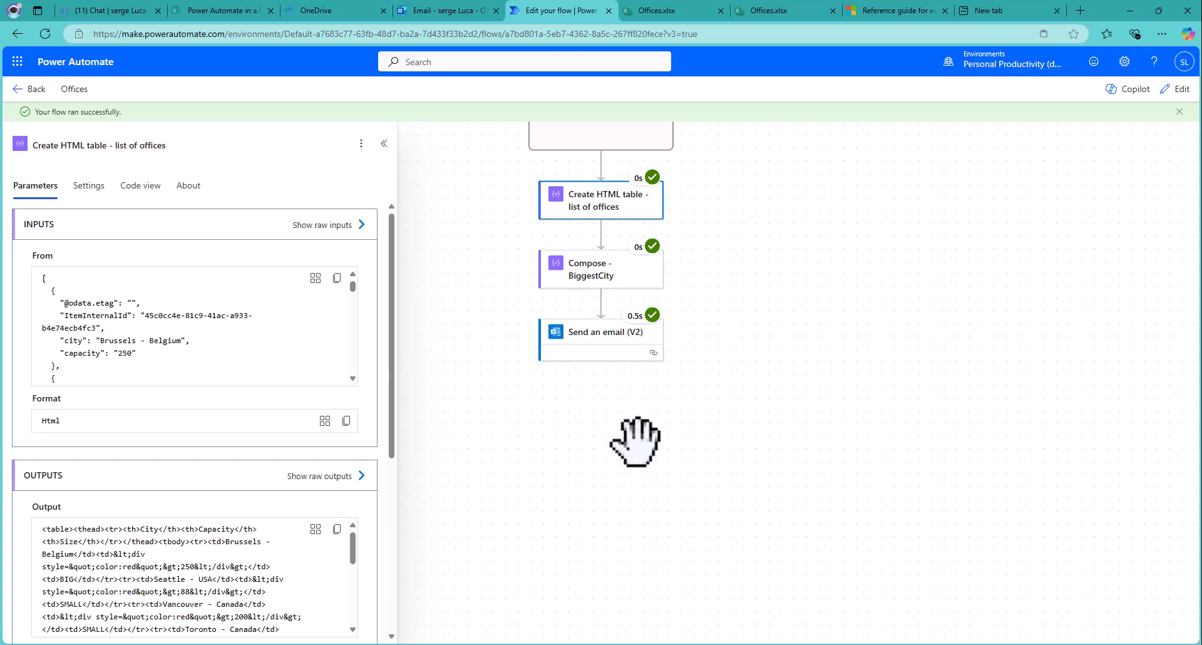
scroll(634, 442, "down", 1)
scroll(392, 430, "down", 1)
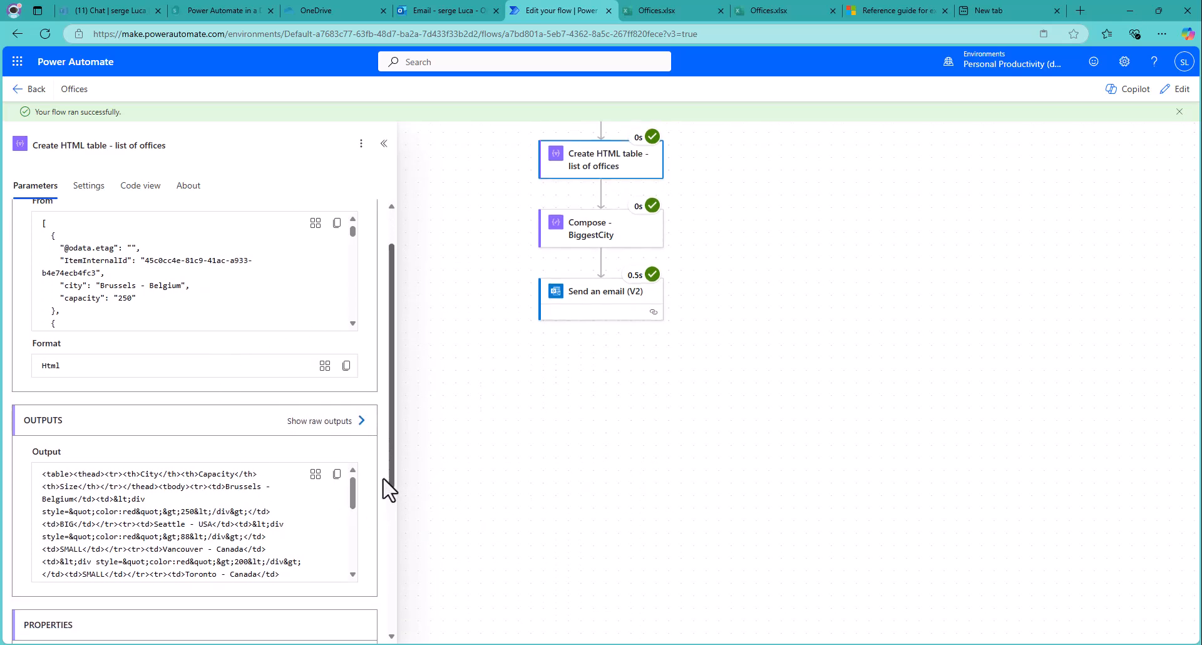
scroll(389, 488, "down", 2)
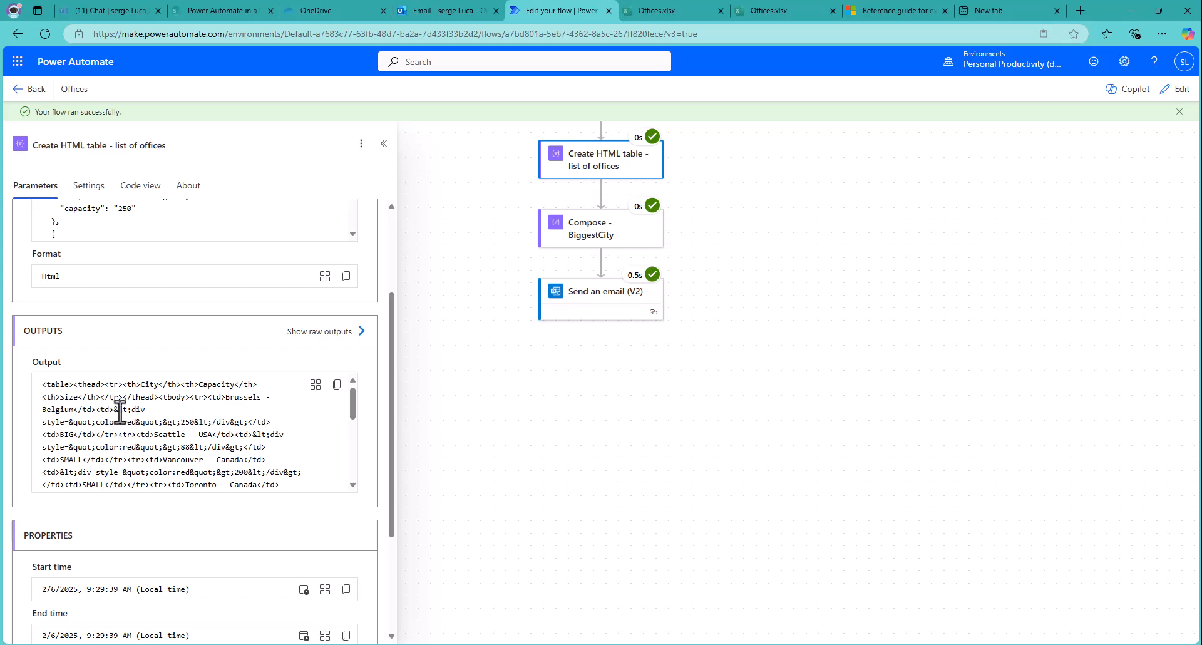
left_click_drag(131, 410, 113, 412)
left_click(237, 420)
double_click(237, 421)
left_click_drag(158, 423, 132, 422)
Step: Switch to Notepad, review the replacement pairs for &lt;, &gt; and &quot;, and move the note off the flow
key("alt+Tab")
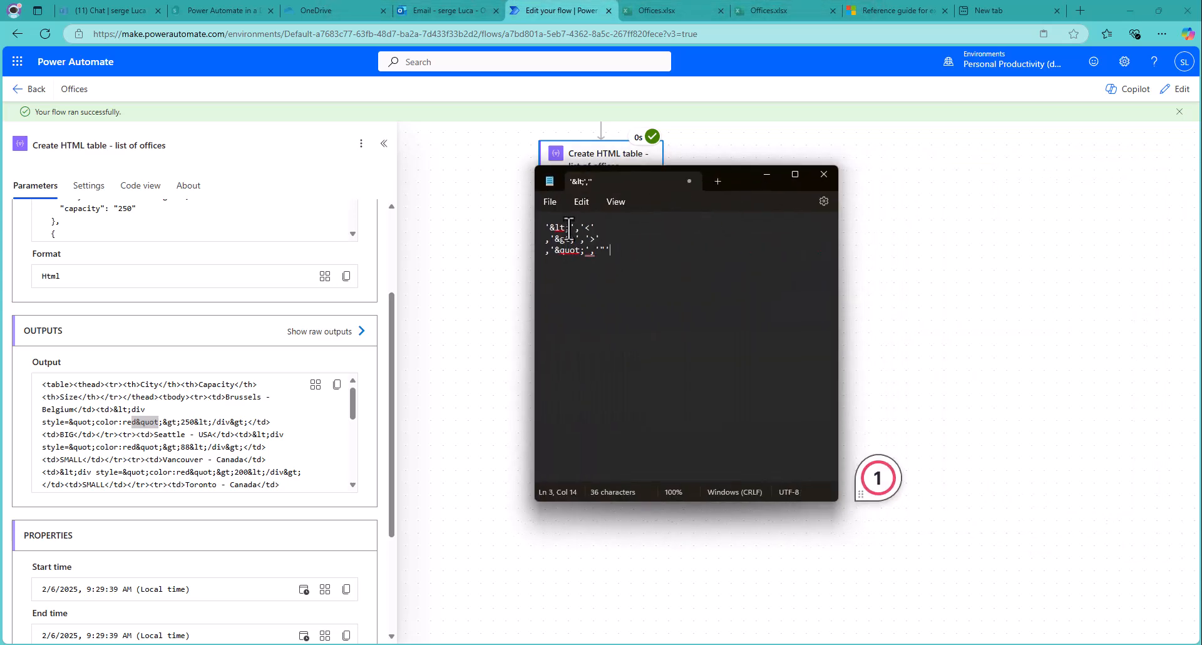
left_click_drag(569, 227, 552, 227)
left_click(590, 228)
mouse_move(569, 239)
left_mouse_down()
mouse_move(552, 238)
mouse_move(591, 238)
mouse_move(570, 251)
left_mouse_up()
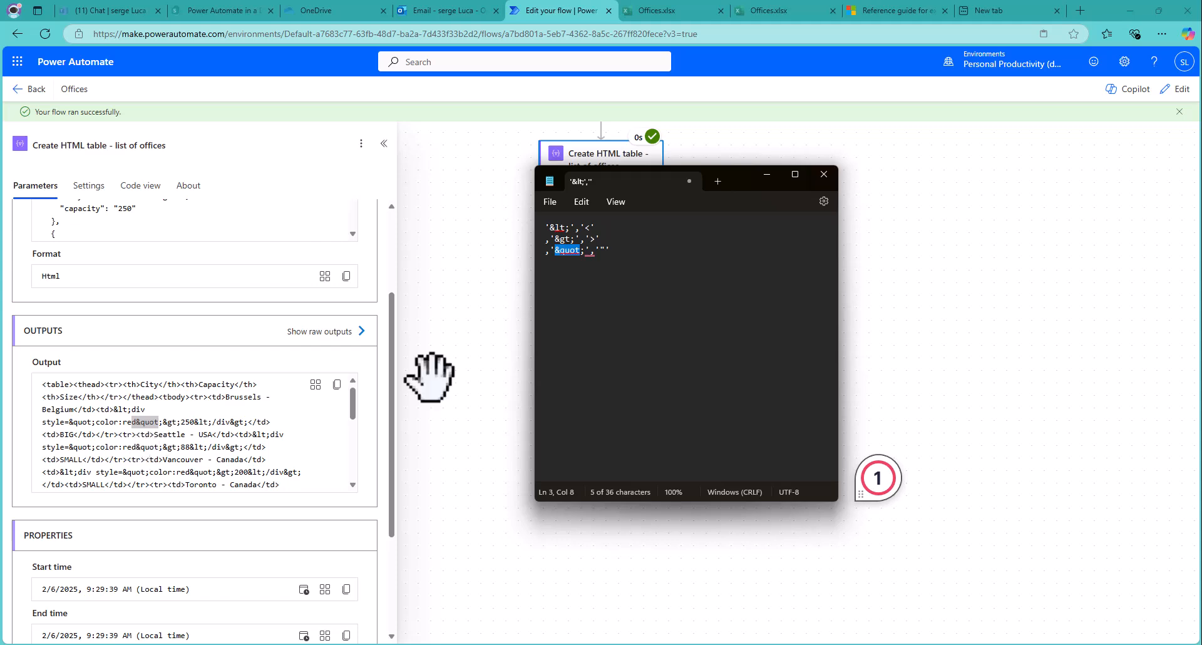
left_click_drag(599, 250, 605, 249)
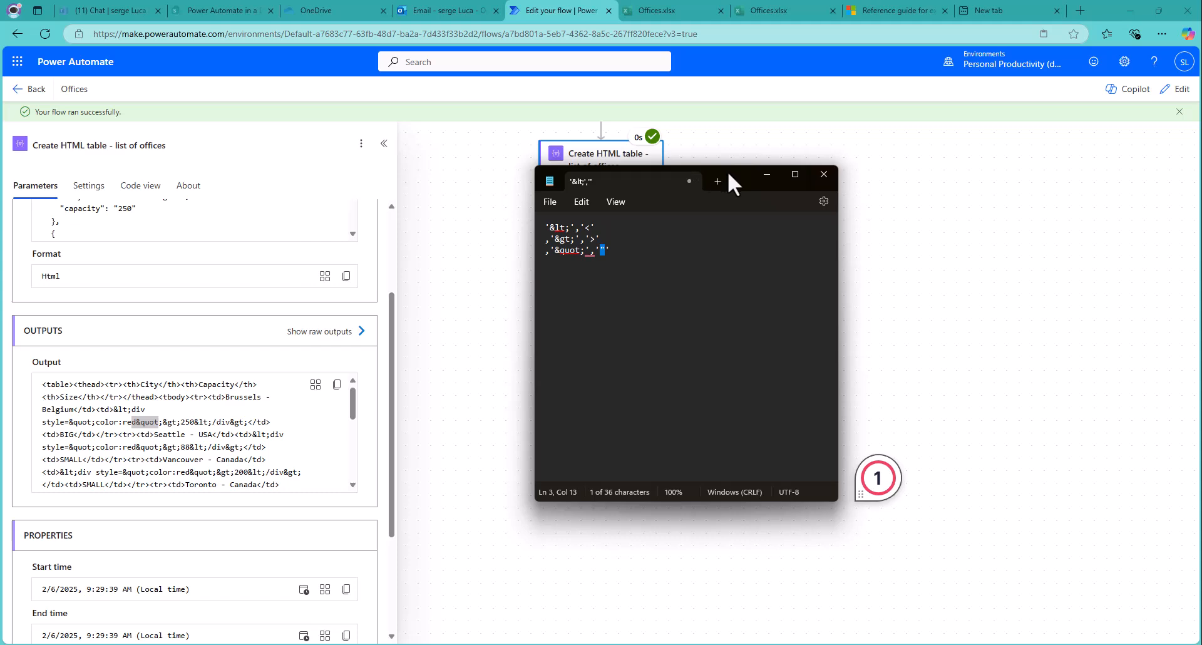
left_click_drag(727, 170, 1201, 166)
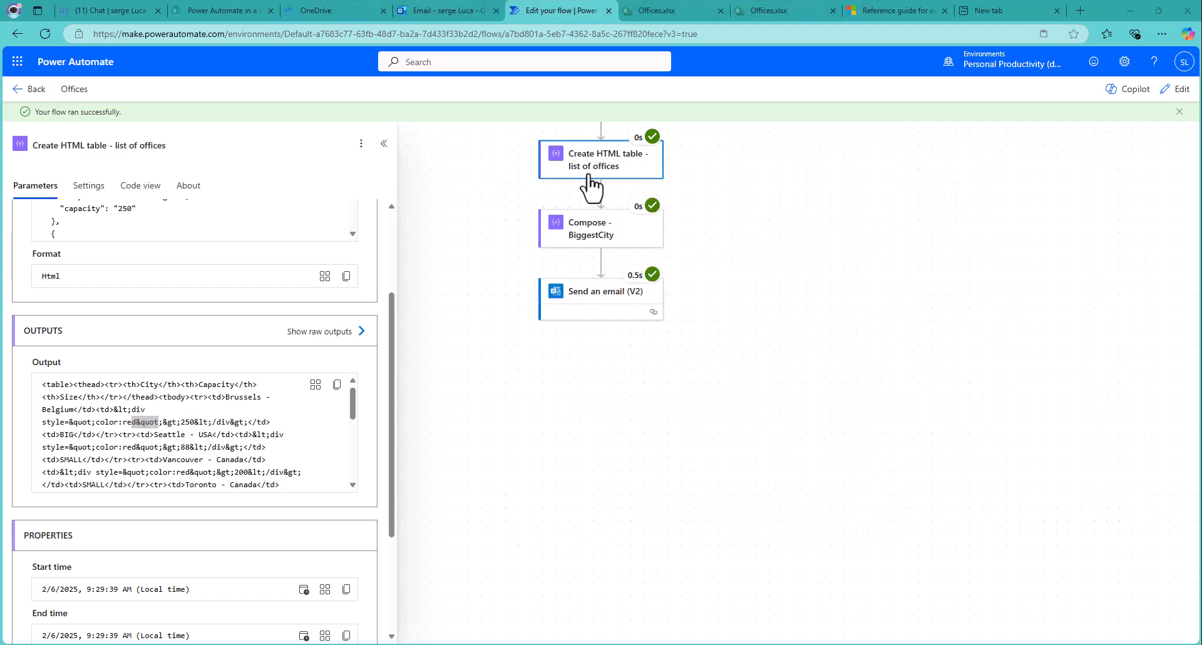
Step: Edit the flow and wrap the replace expression in the Send an email (V2) body in another replace that turns '&lt;' into '<'
left_click(1181, 90)
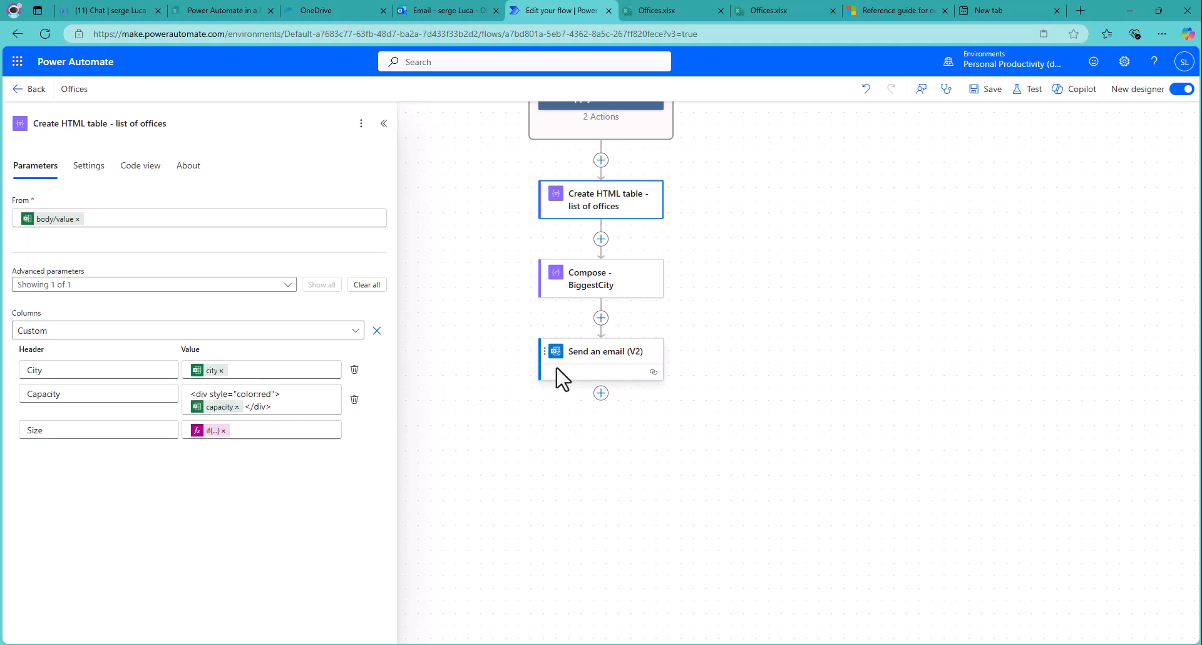
left_click(609, 367)
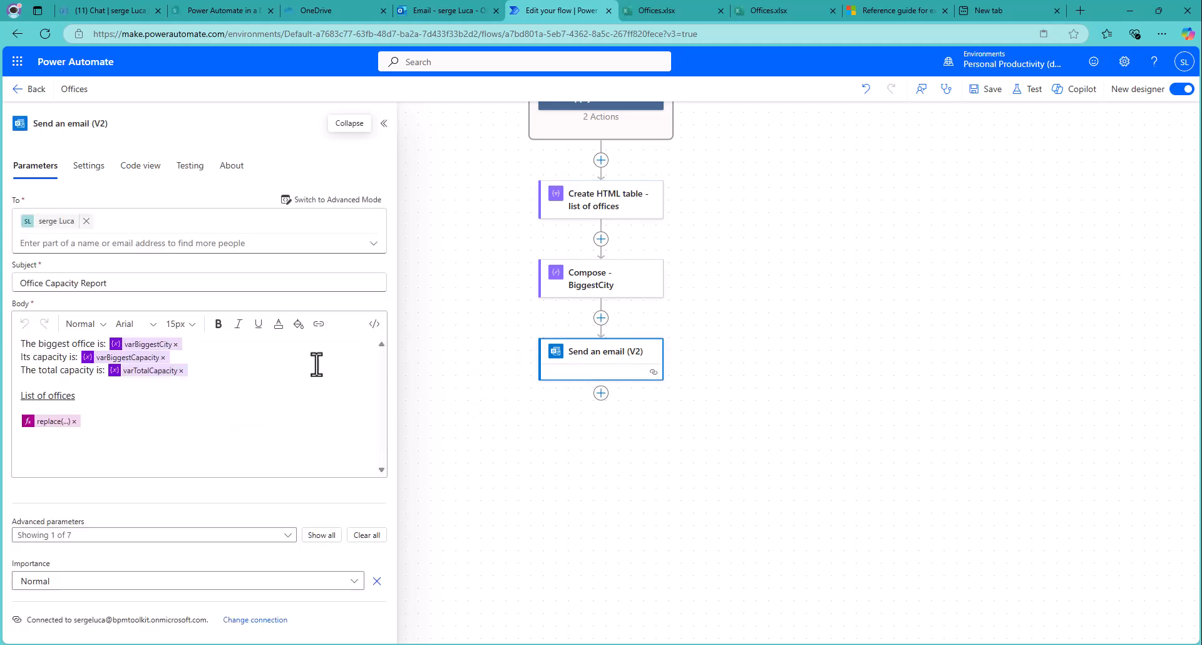
left_click(53, 431)
left_click(49, 422)
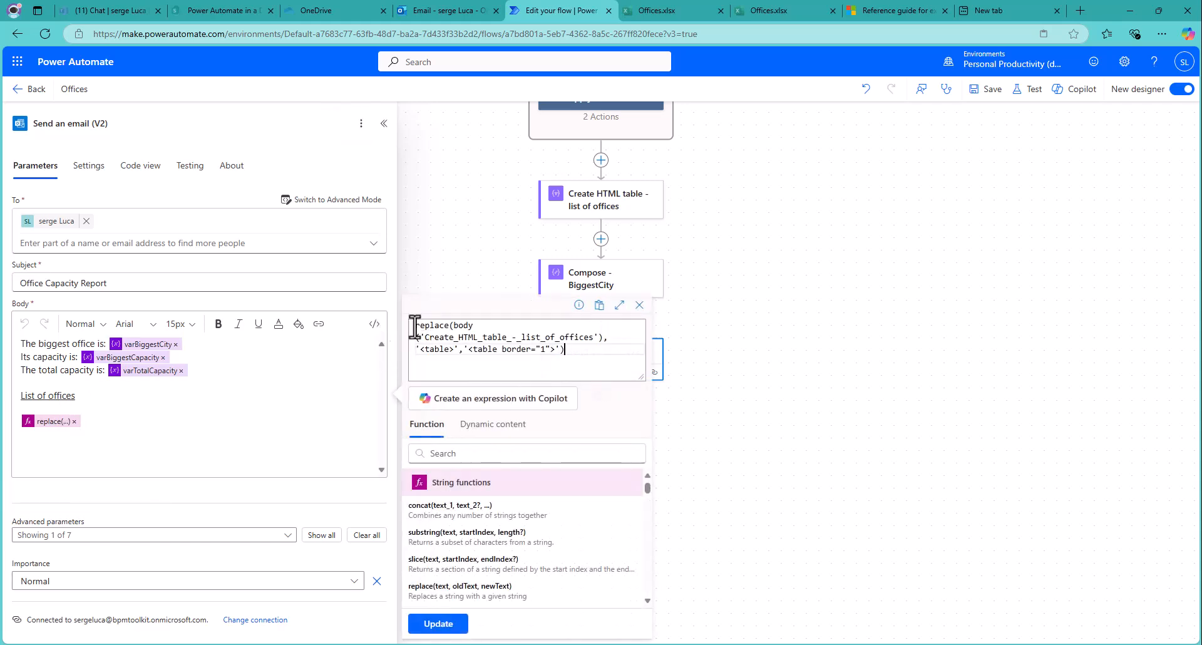
left_click(451, 323)
type("replace")
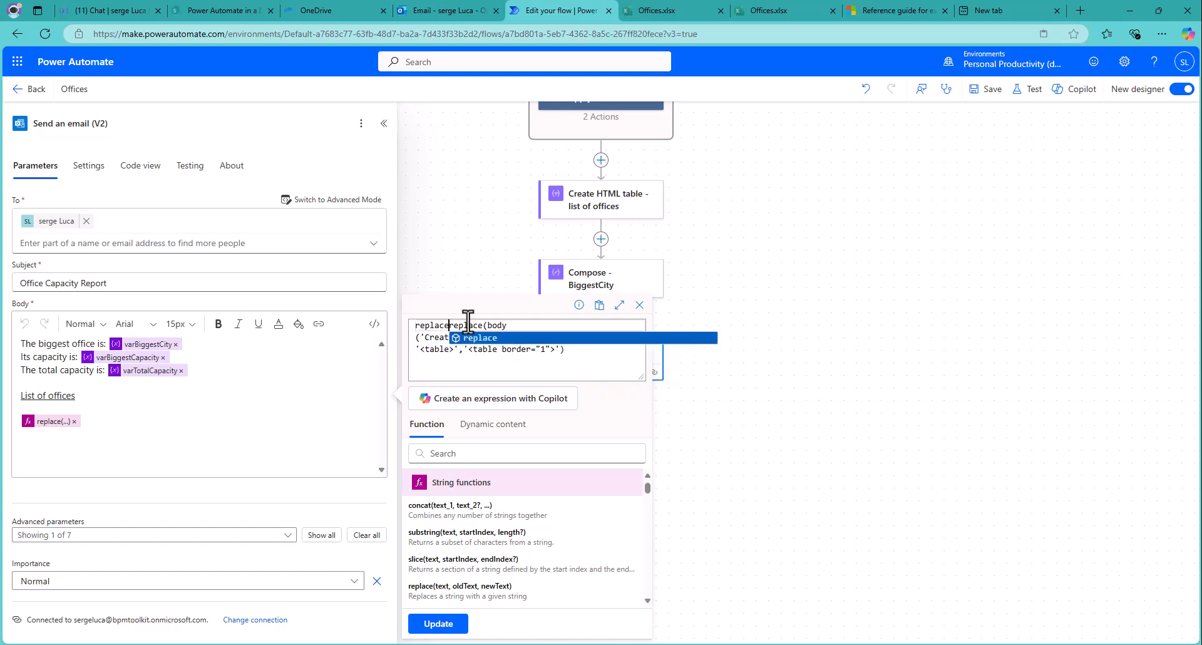
type("(")
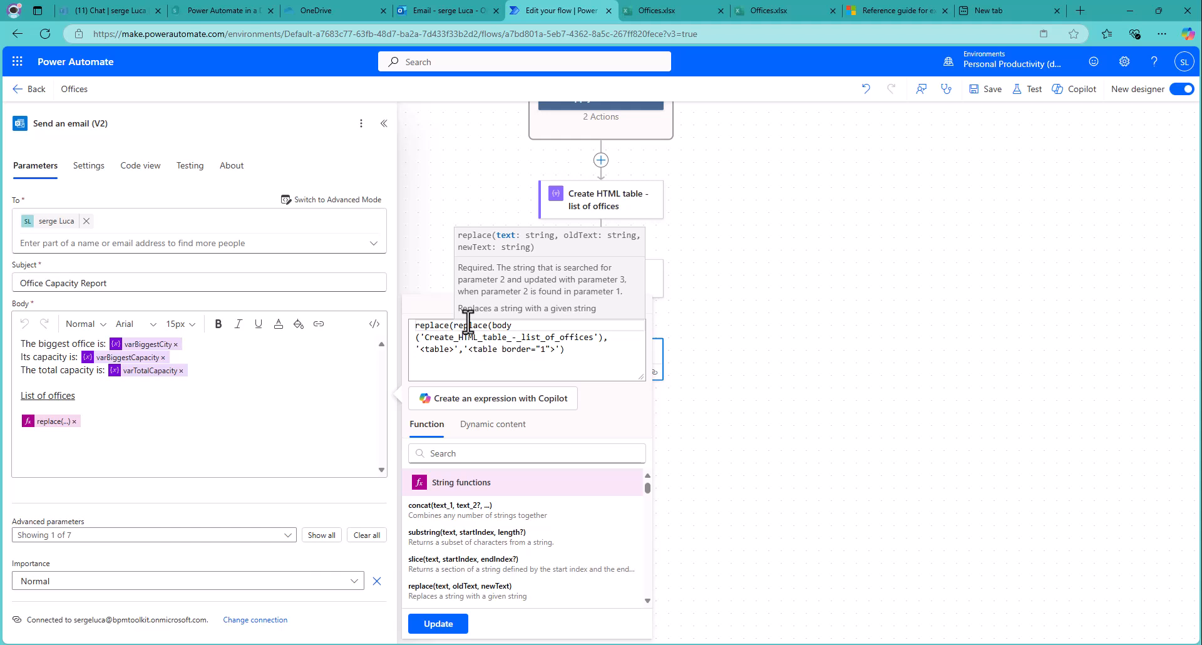
left_click(578, 349)
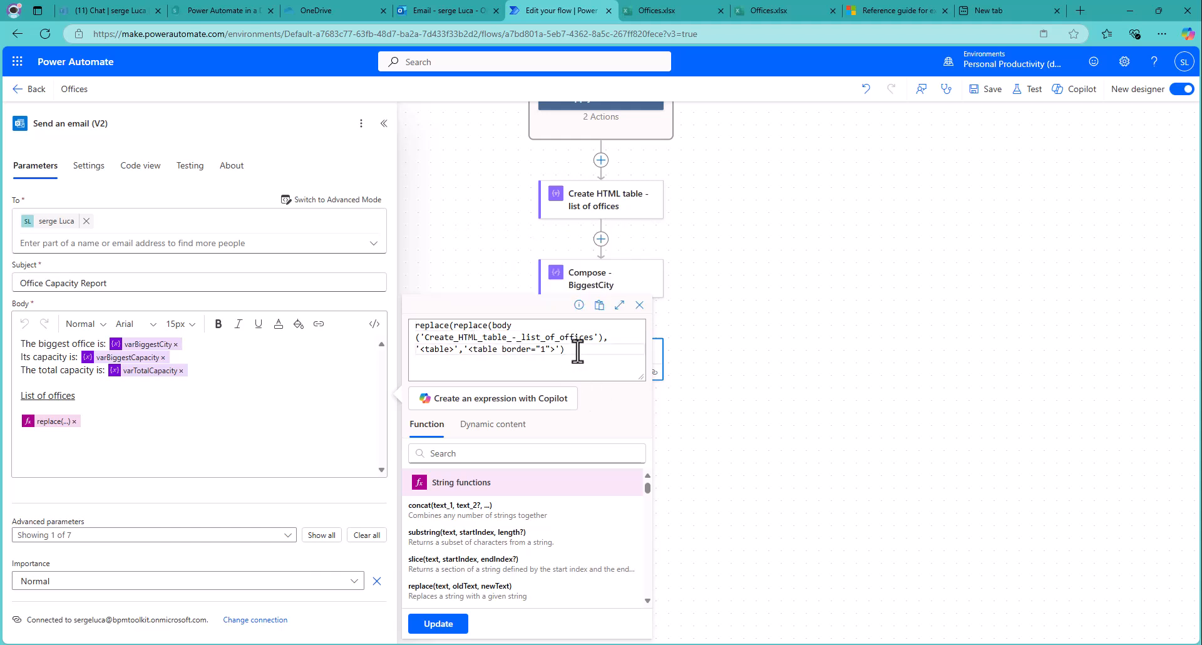
type(",")
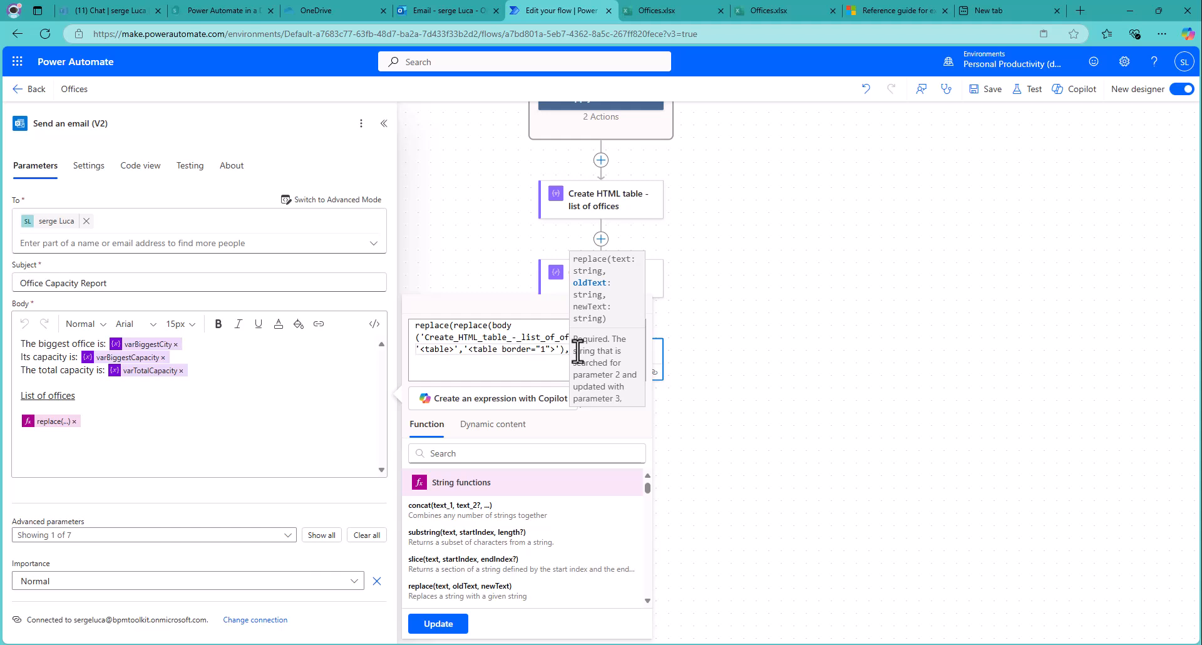
type("'")
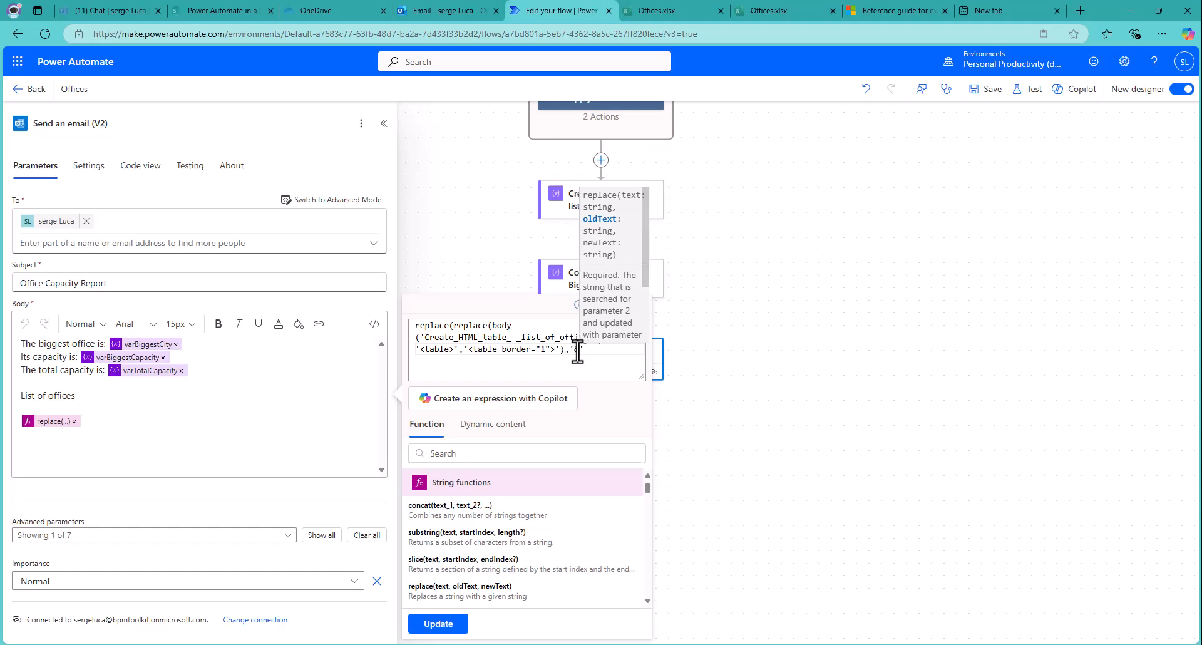
type("&l")
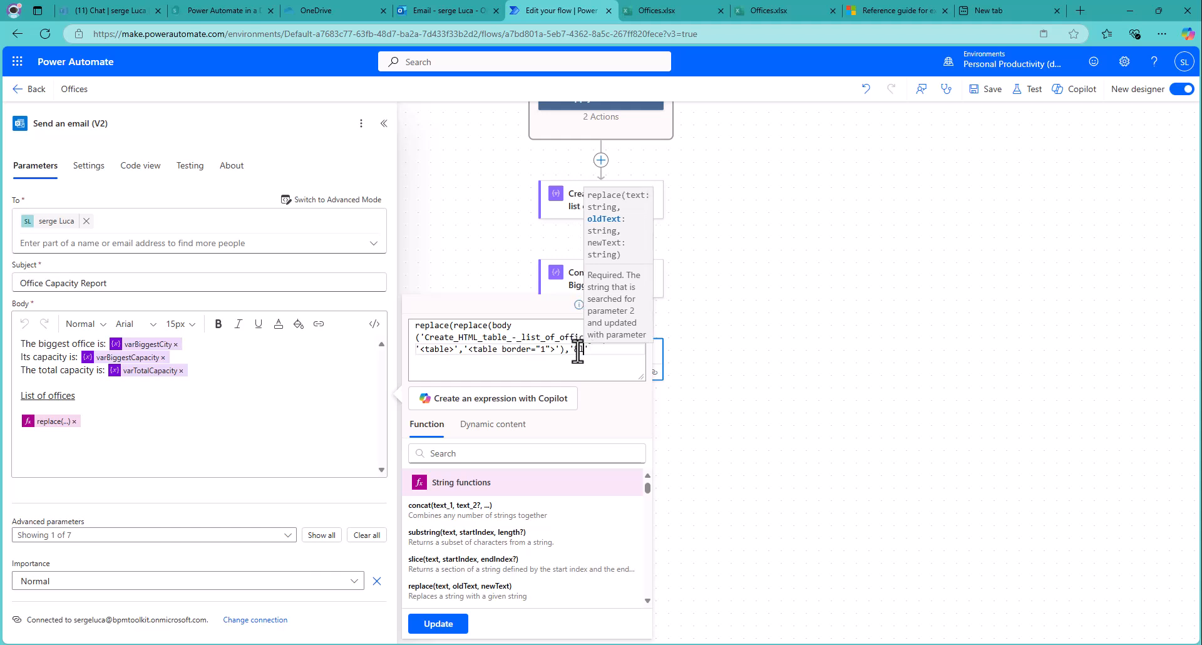
type("t")
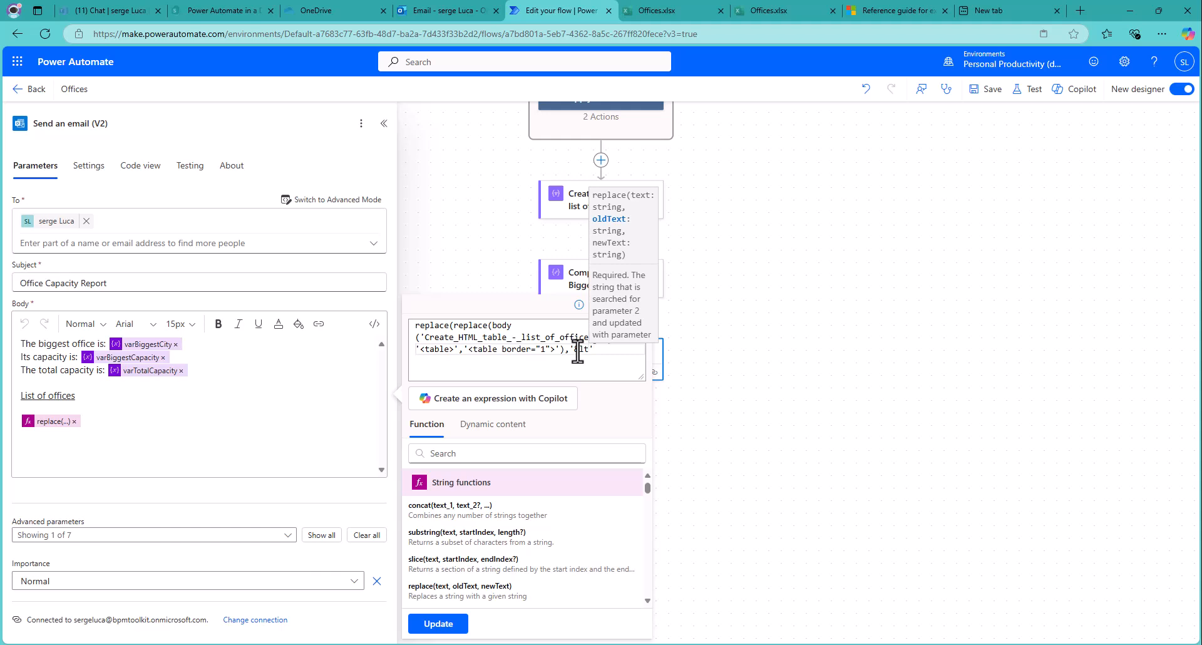
type(";'")
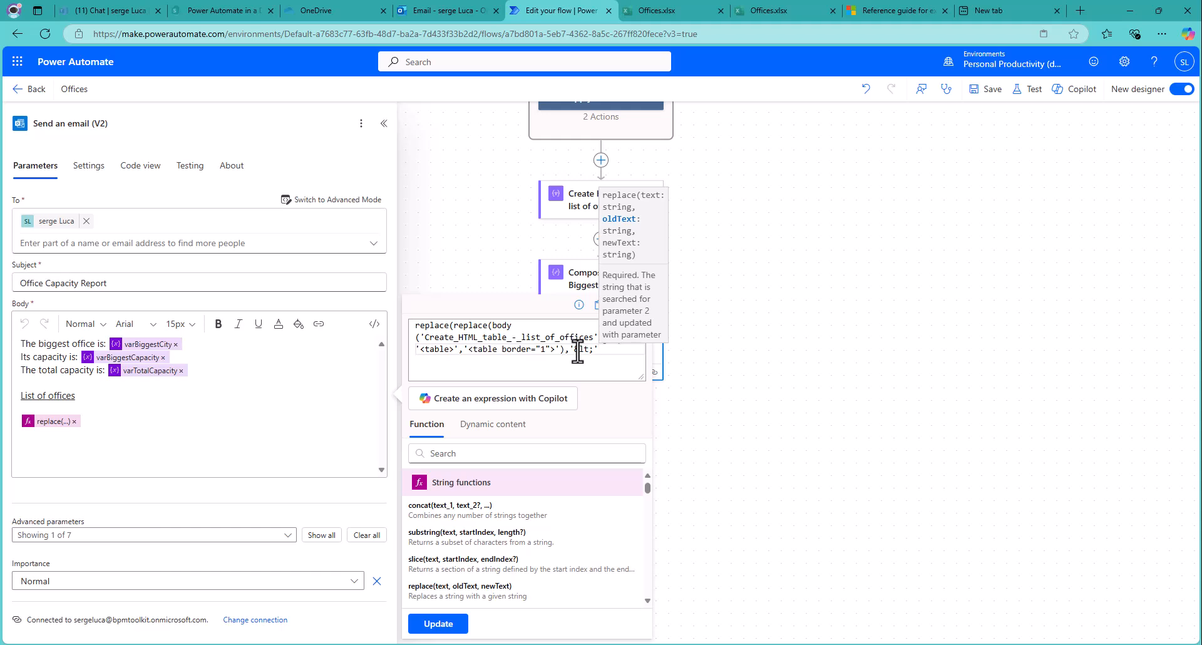
type(",")
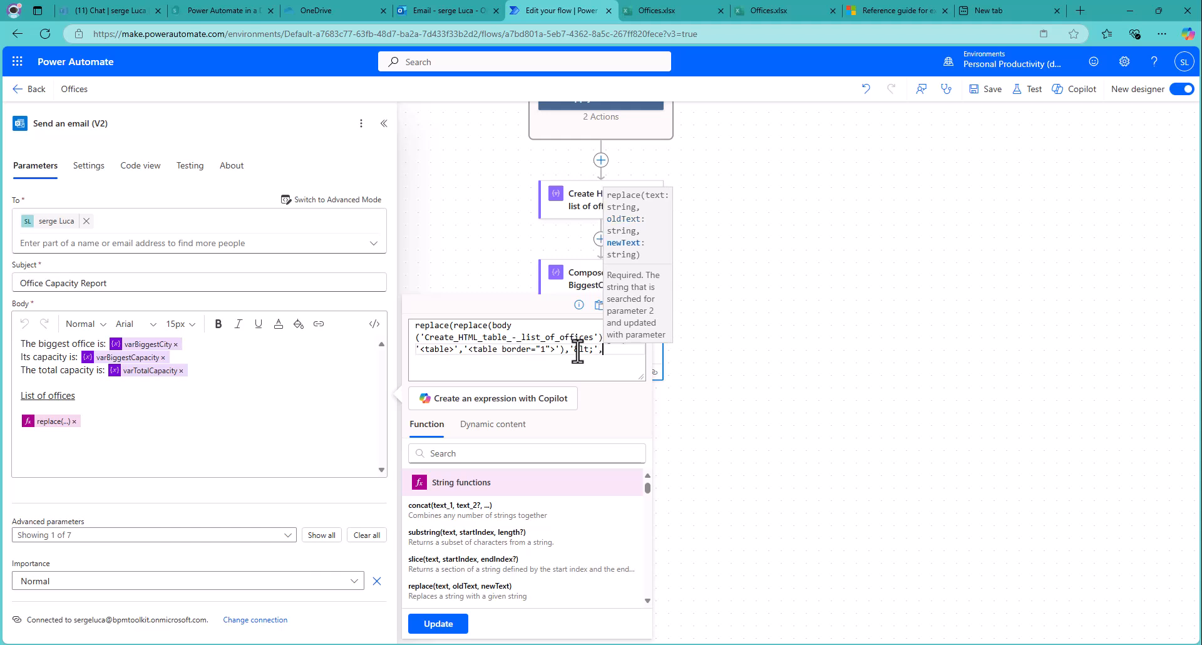
type("'")
type("<")
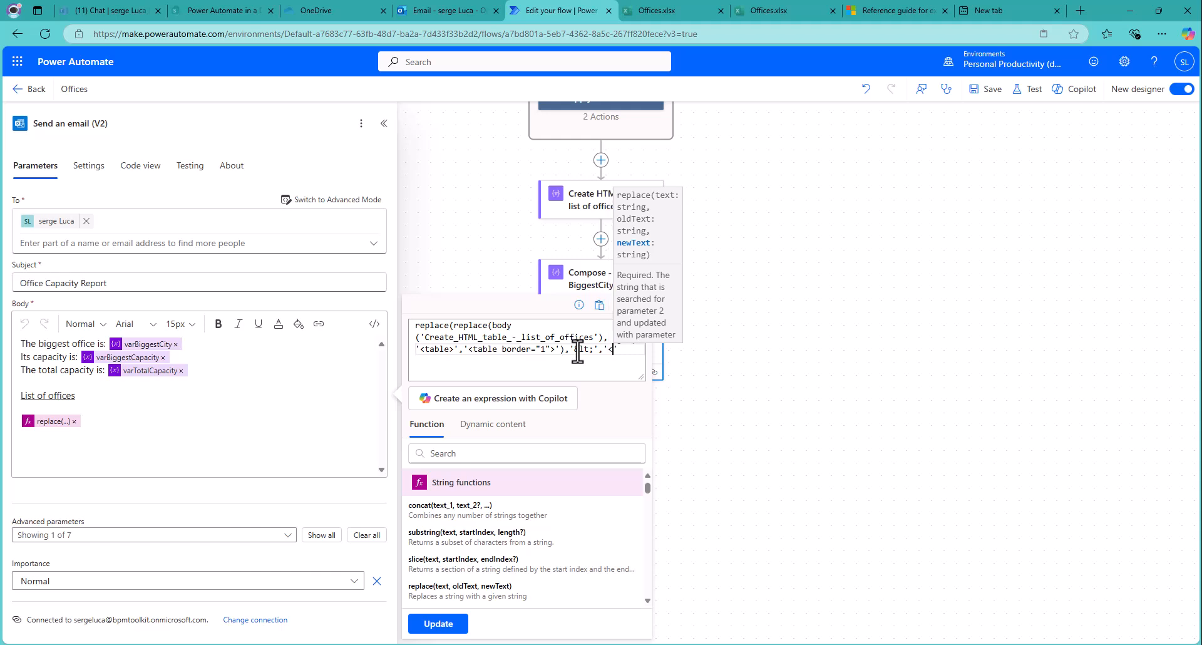
type("'")
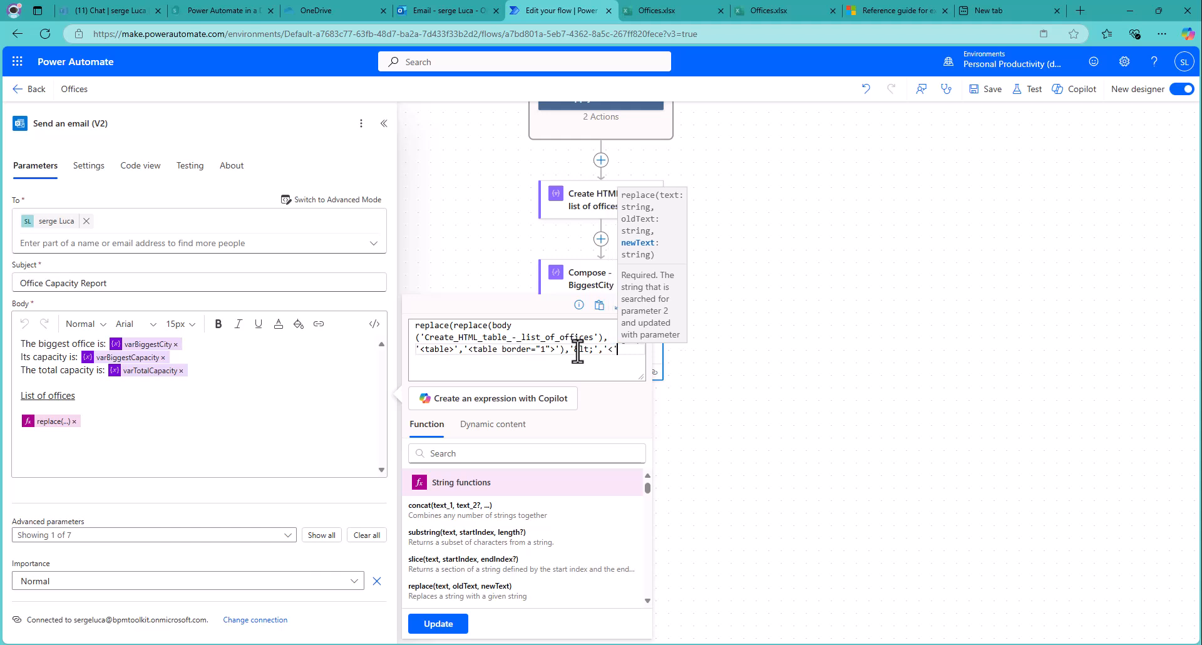
type(")")
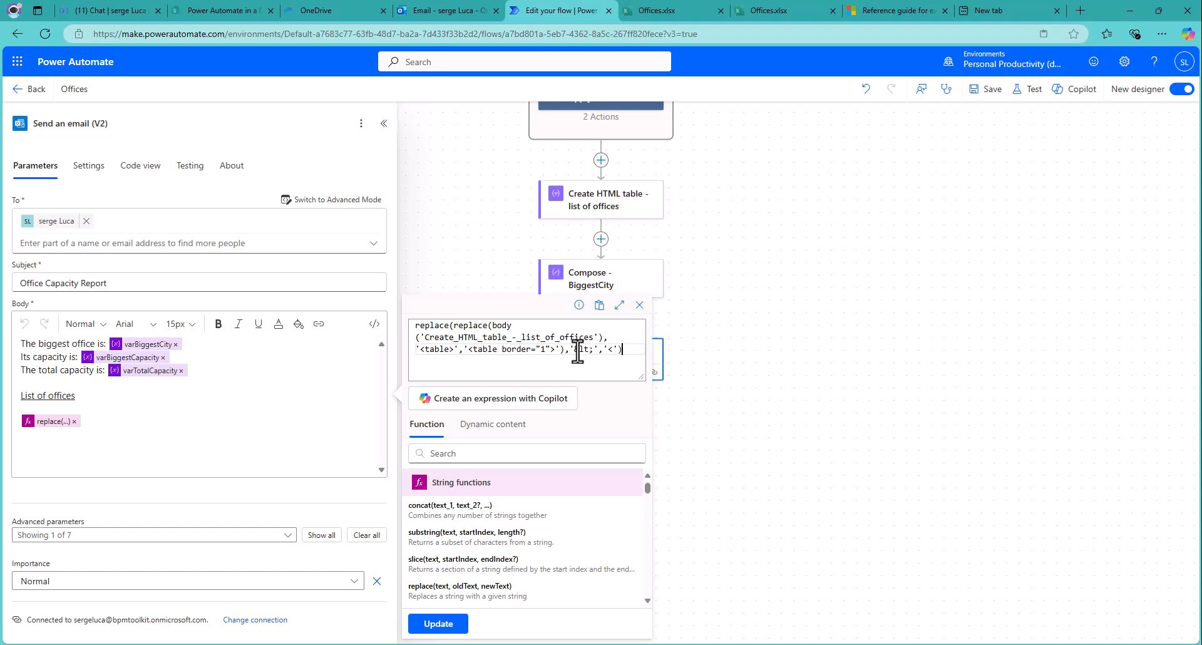
Step: Nest the email body expression in a third replace call that substitutes '>' for '&gt;'
left_click(428, 325)
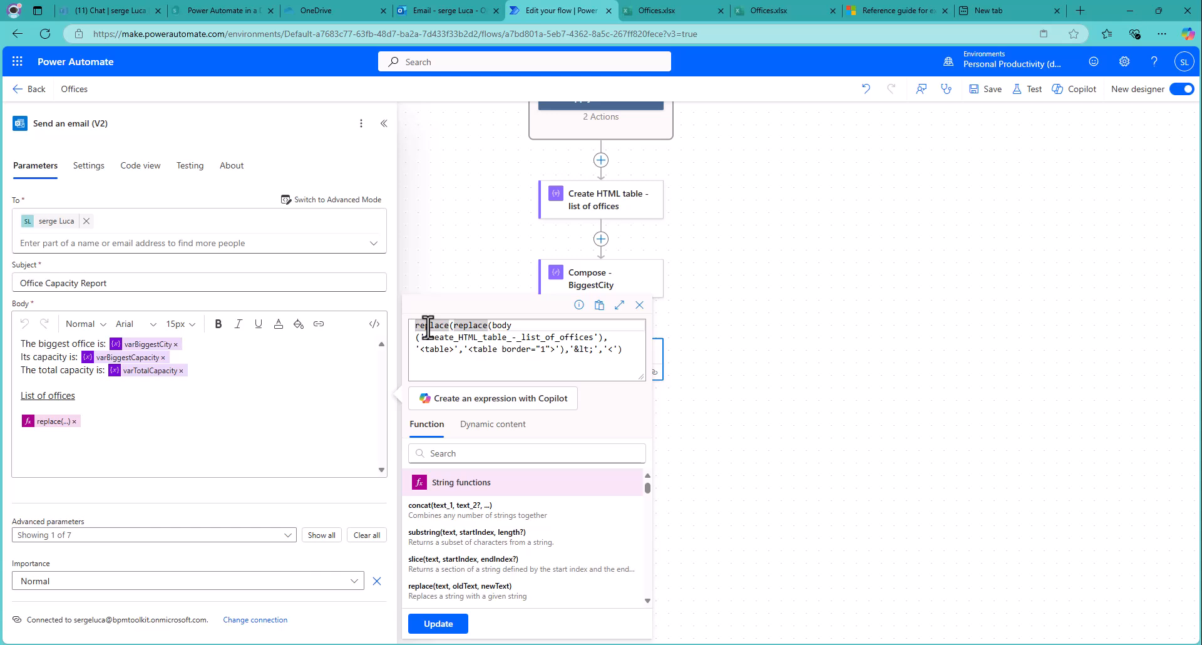
type("replace(")
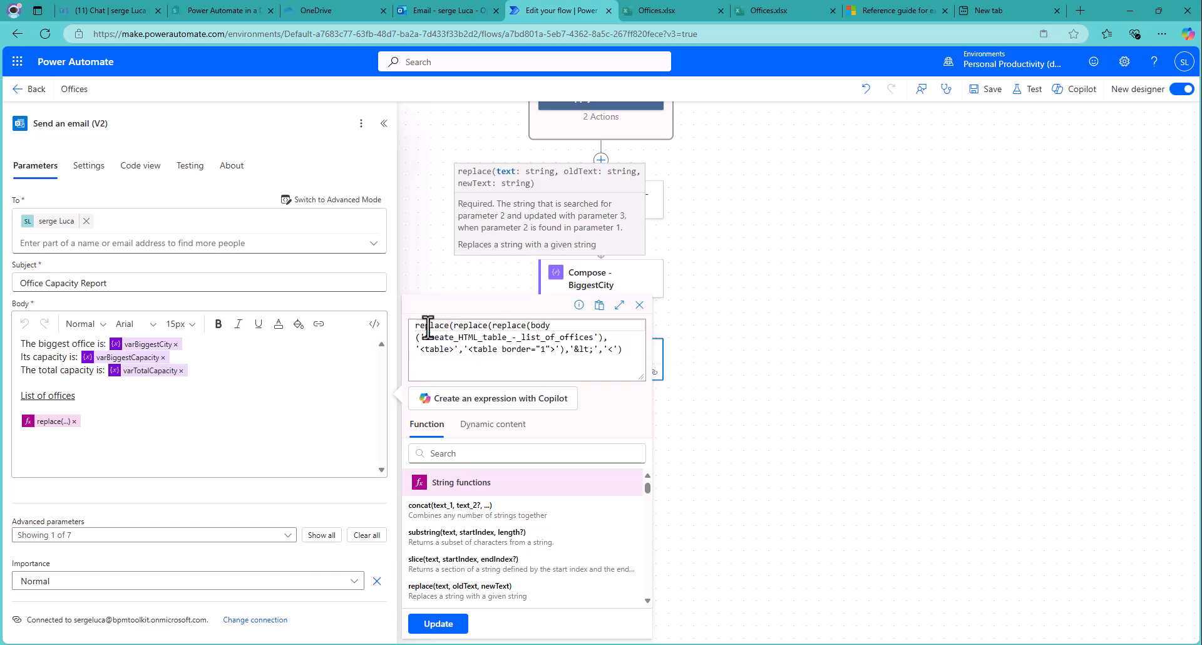
left_click(634, 353)
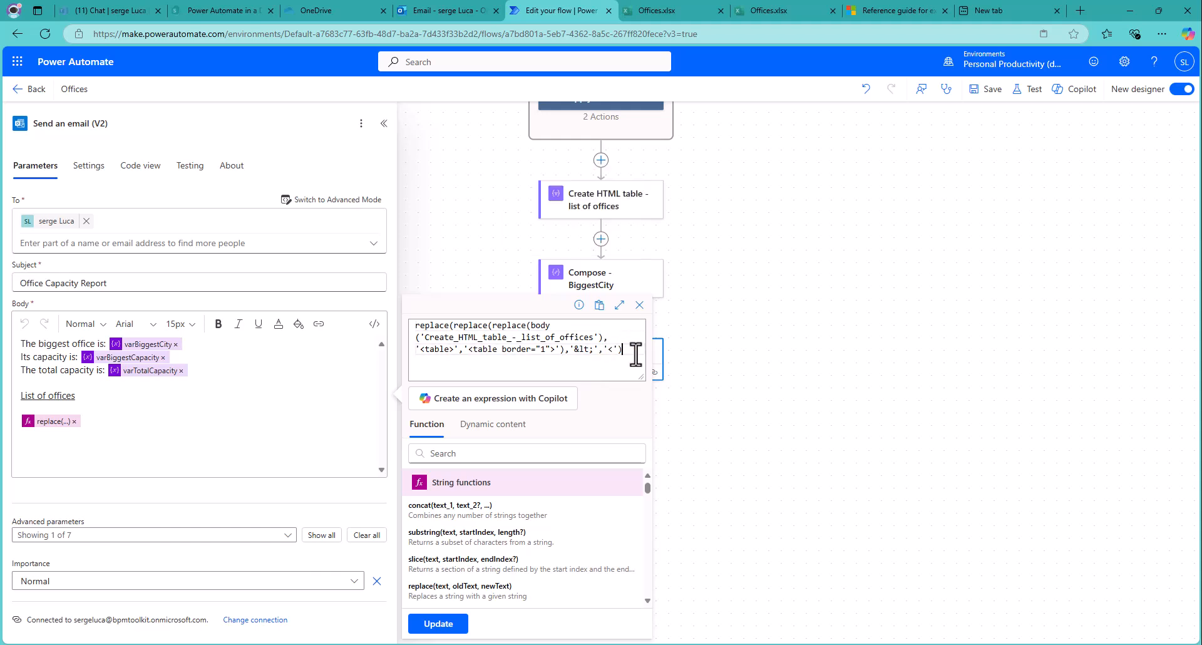
type(",")
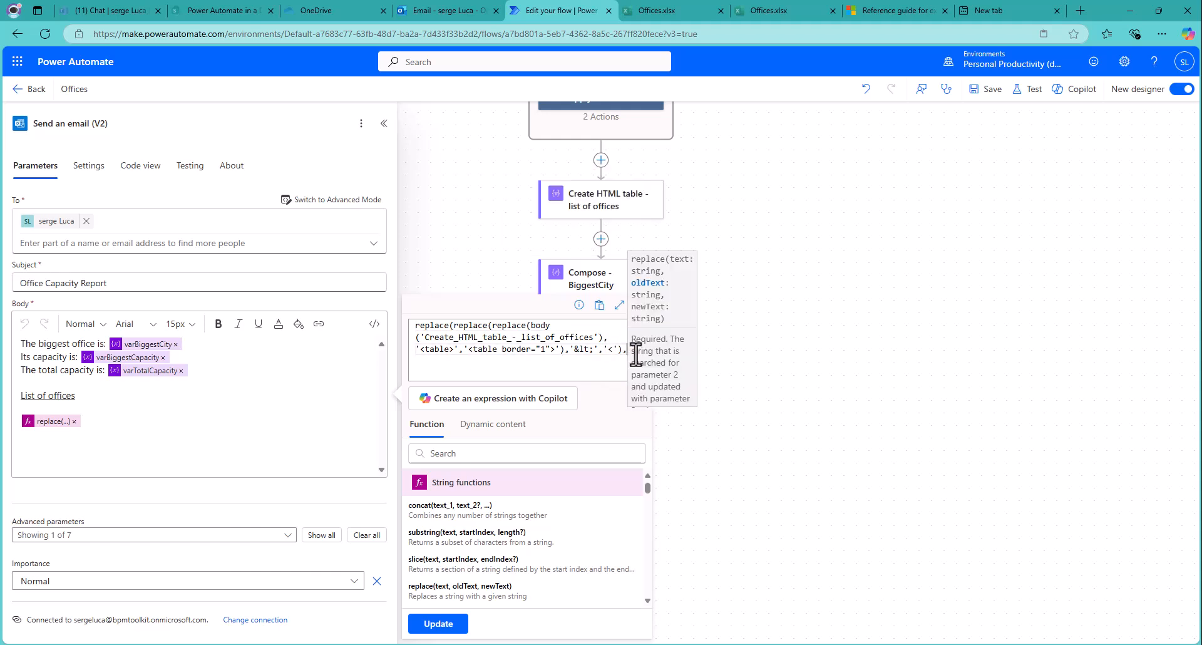
type("'<table border=\" '")
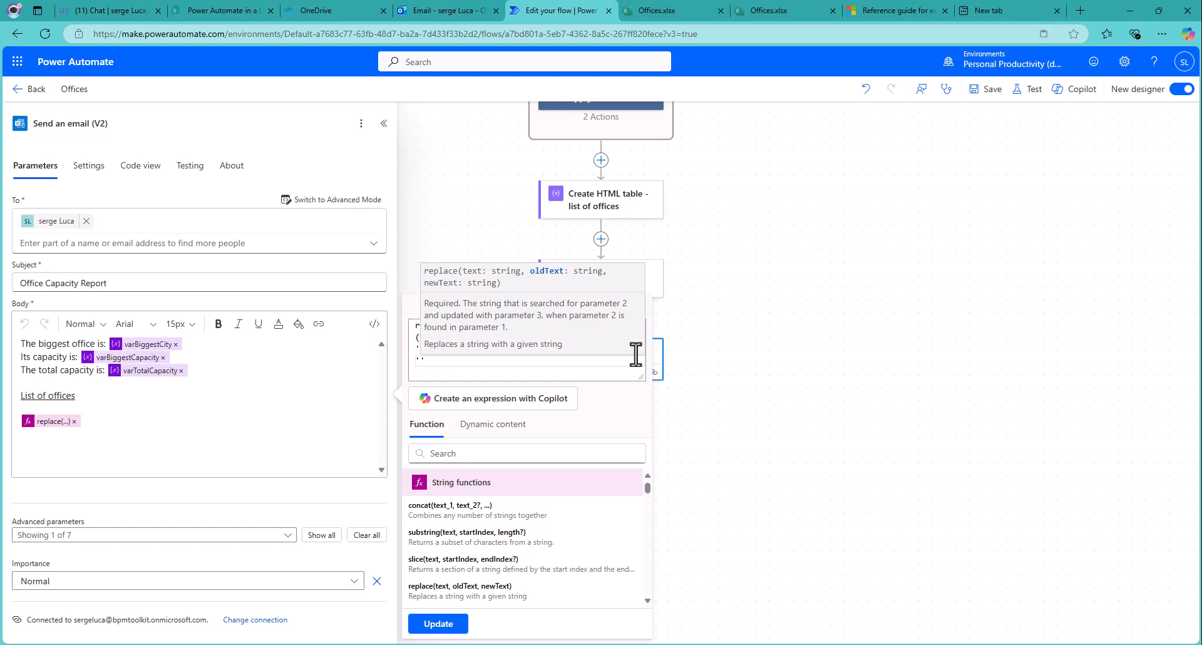
type("&gt")
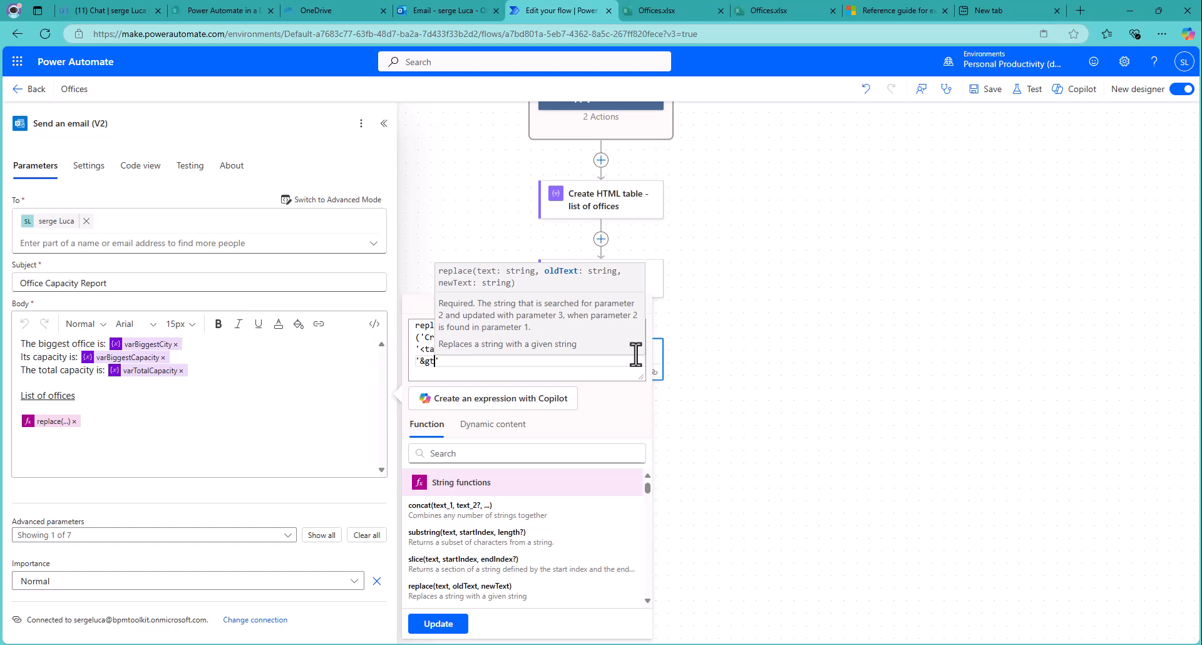
type(";")
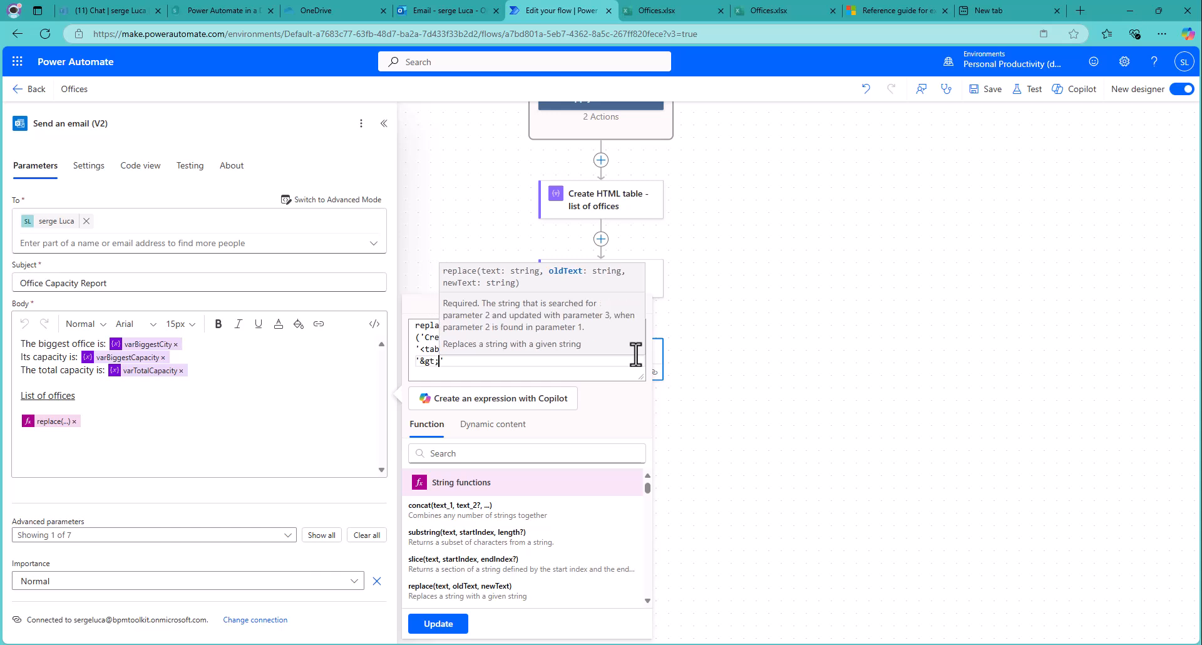
type("'")
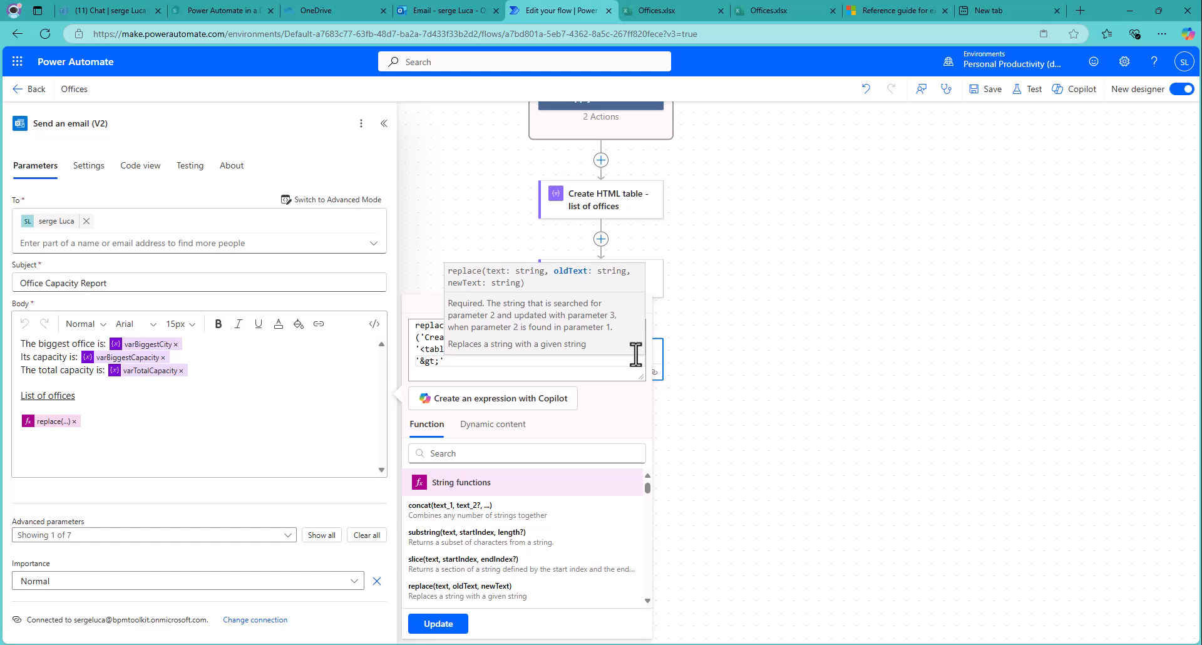
type(",")
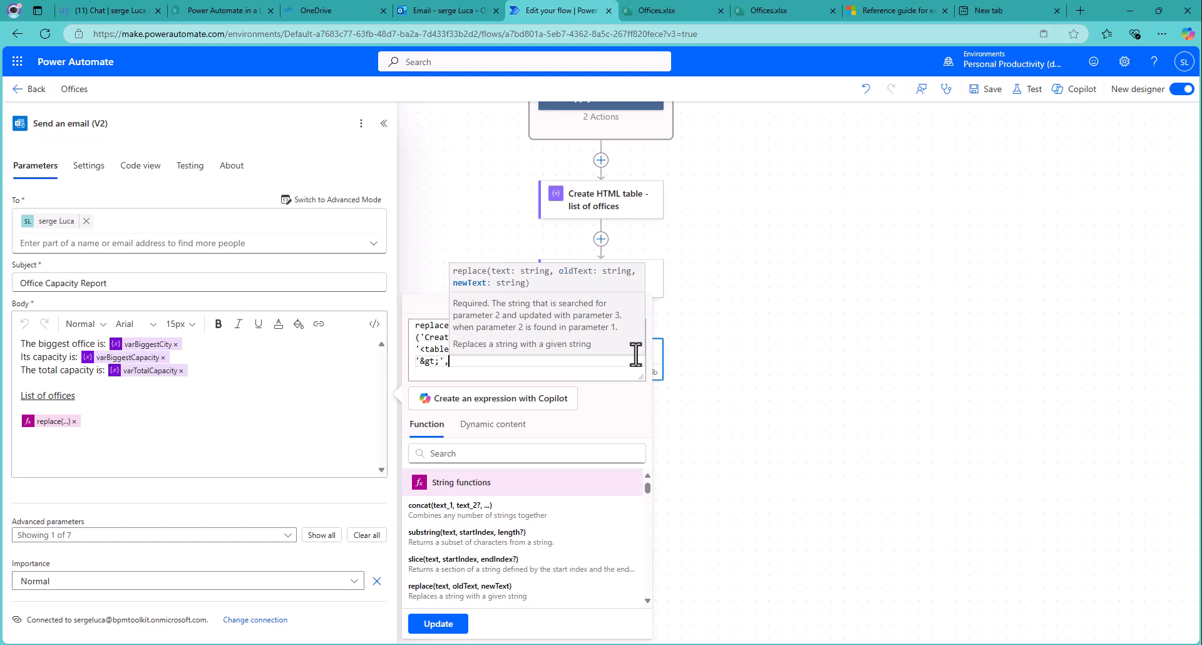
type("'")
type("'''''''''''''''''>")
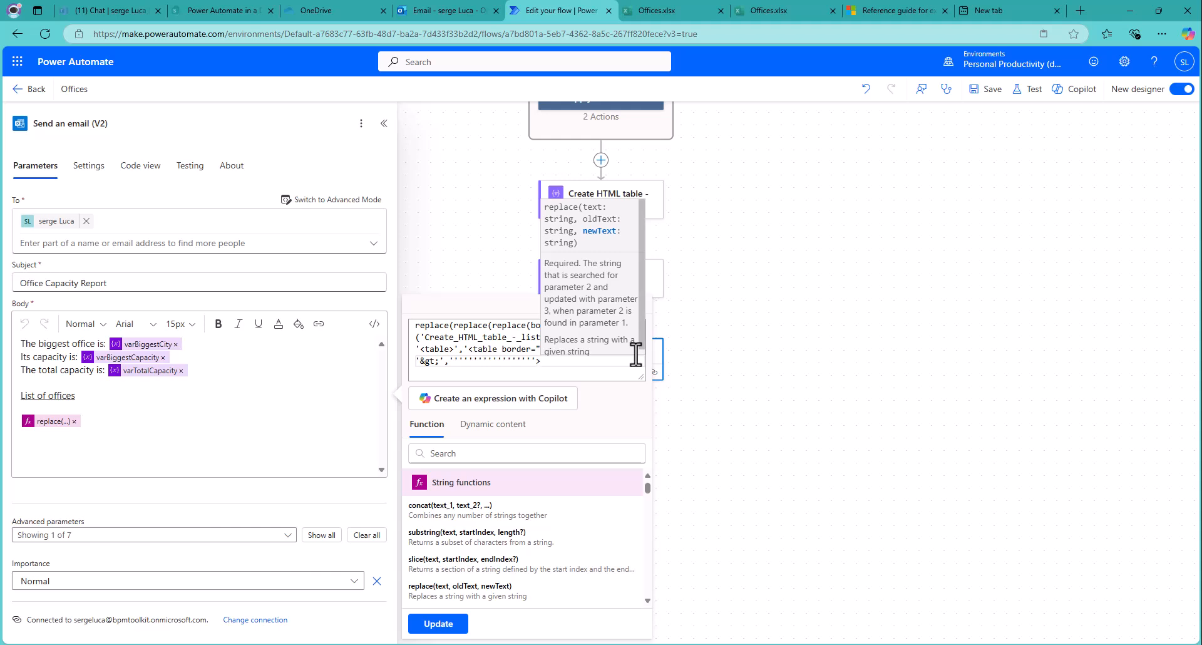
key("BackSpace")
key("BackSpace")
key("BackSpace")
key("BackSpace")
key("BackSpace")
key("BackSpace")
key("BackSpace")
key("BackSpace")
key("BackSpace")
key("BackSpace")
key("BackSpace")
key("BackSpace")
key("BackSpace")
key("BackSpace")
key("BackSpace")
key("BackSpace")
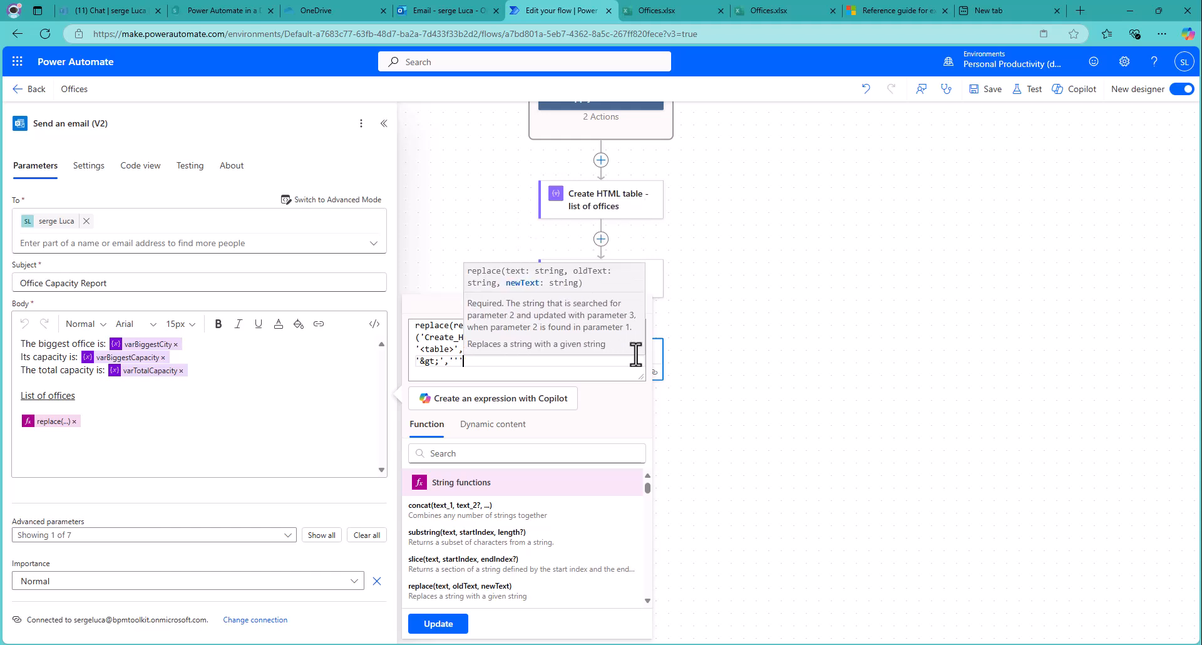
key("BackSpace")
key("BackSpace")
type(">")
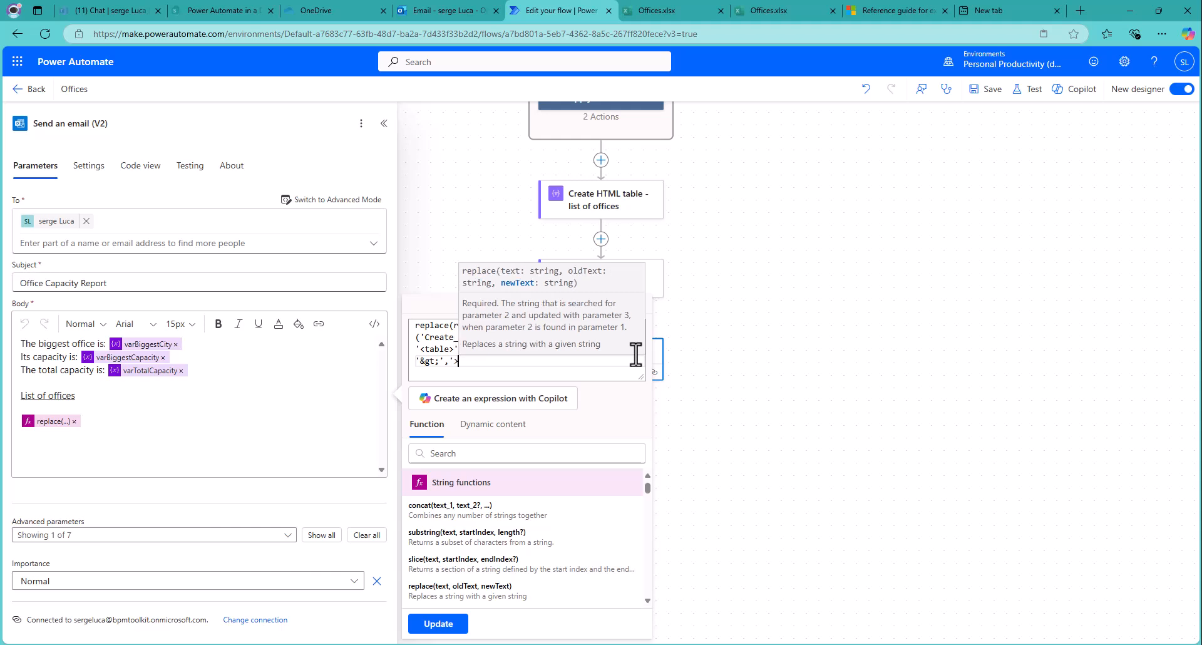
type("''")
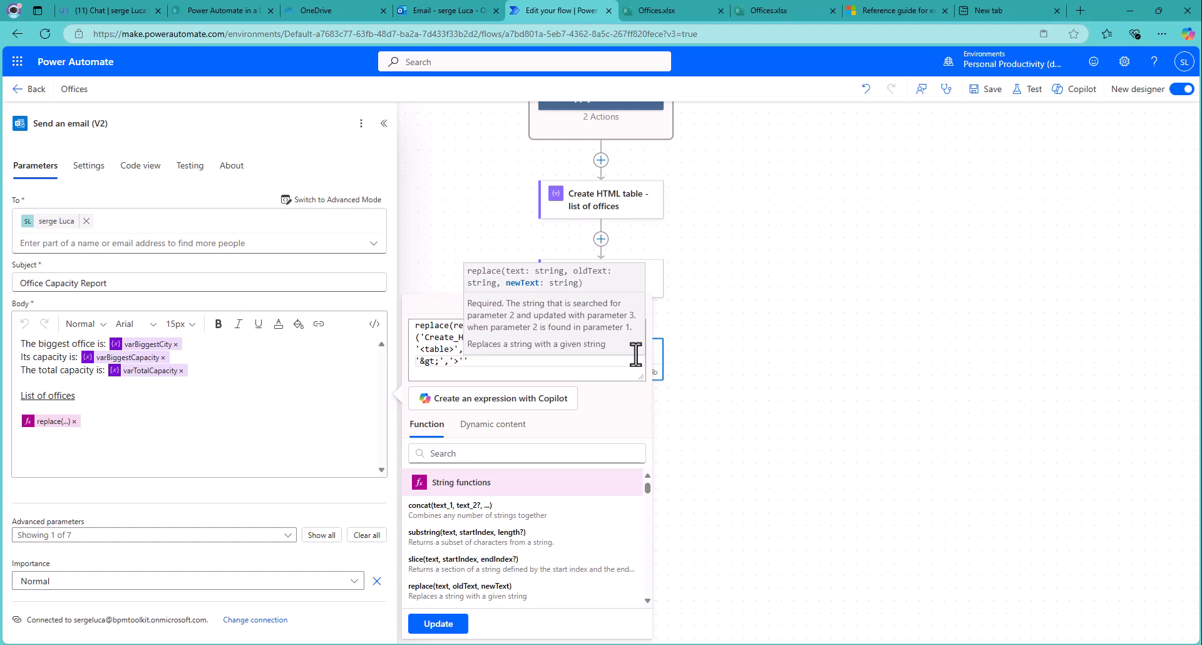
type("'")
key("BackSpace")
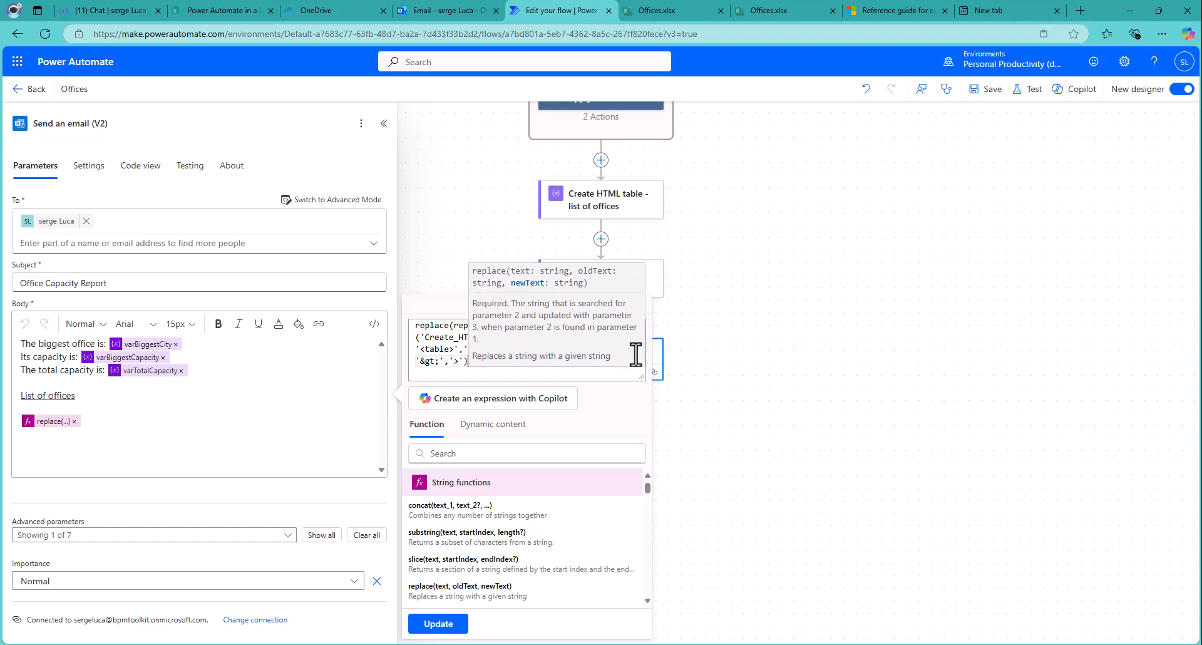
type(")")
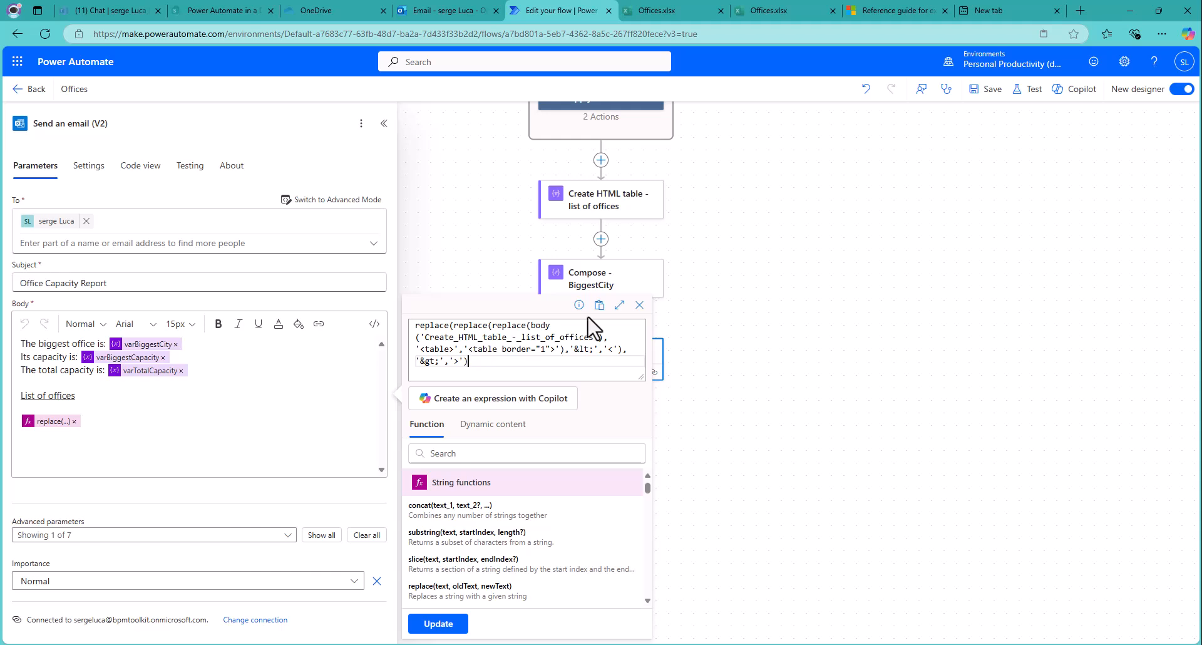
Step: Wrap the email body expression in a fourth replace call that turns '&quot;' into '"', and update the expression
double_click(445, 325)
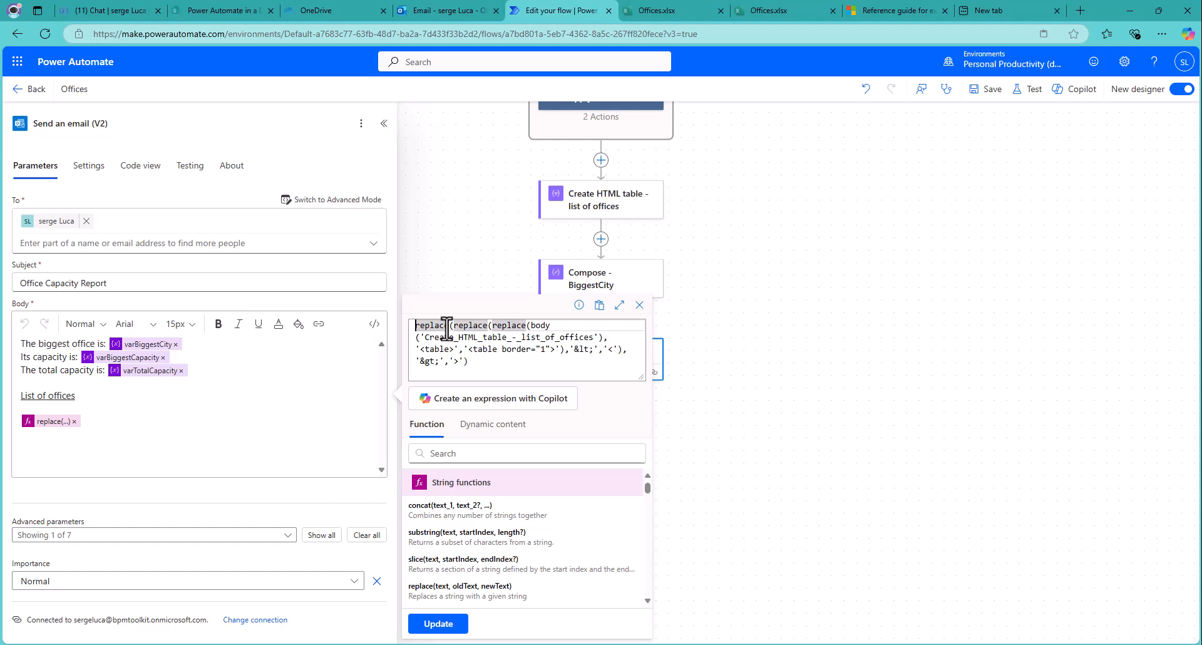
type("re")
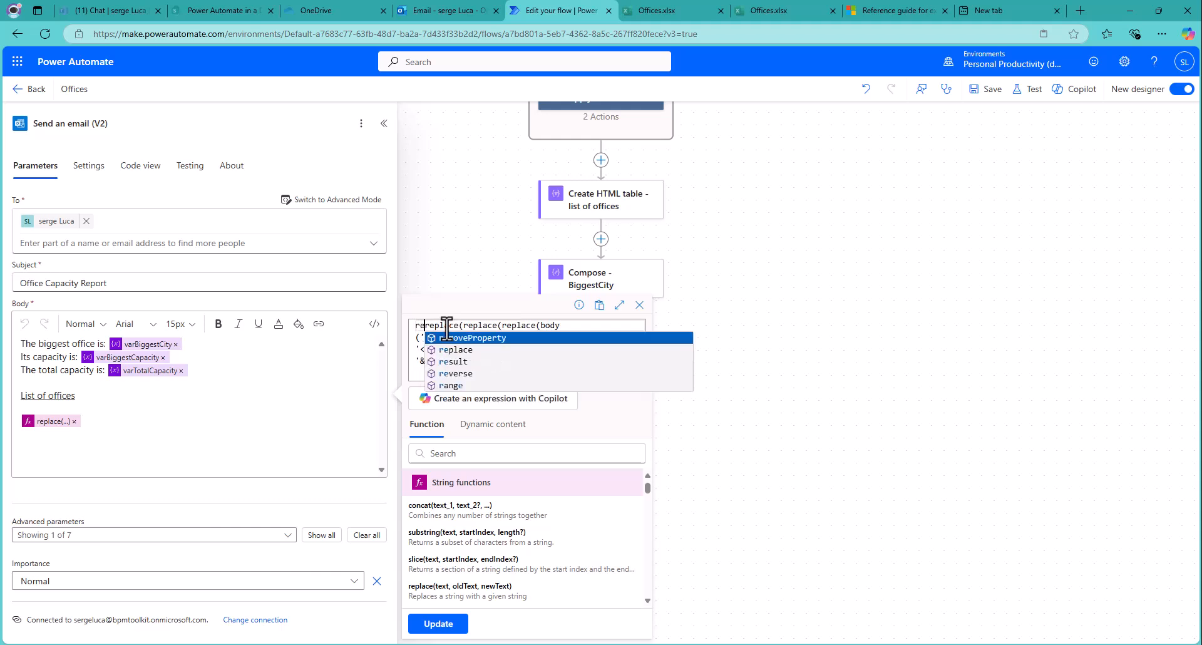
type("place(")
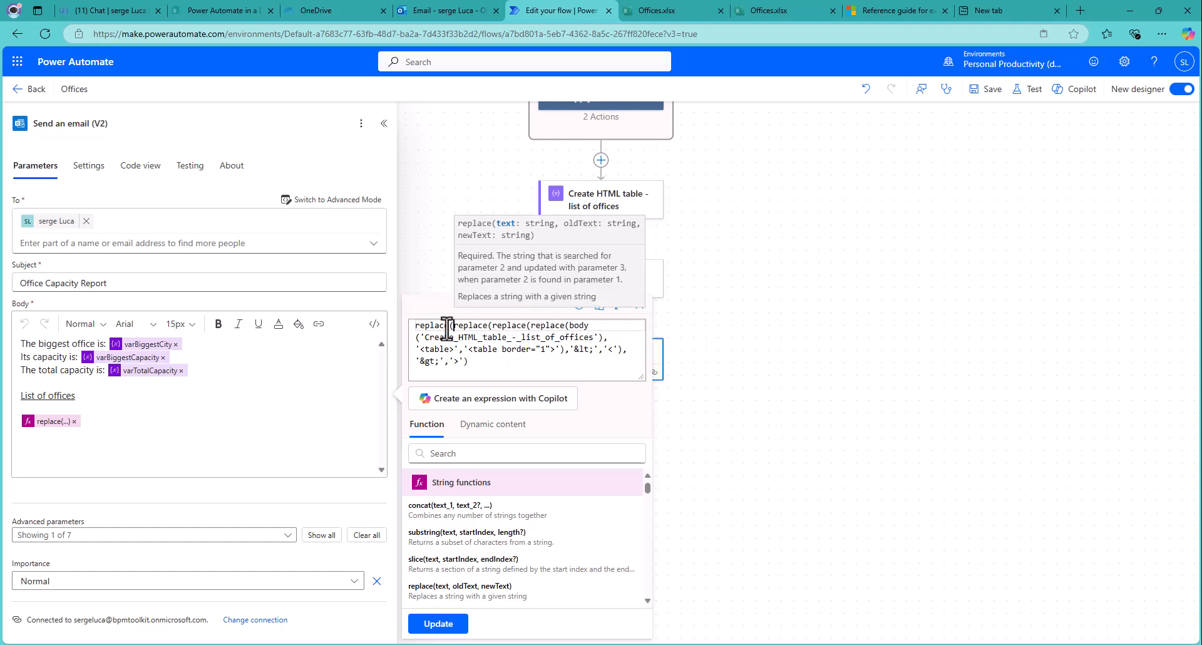
left_click(496, 366)
type(",")
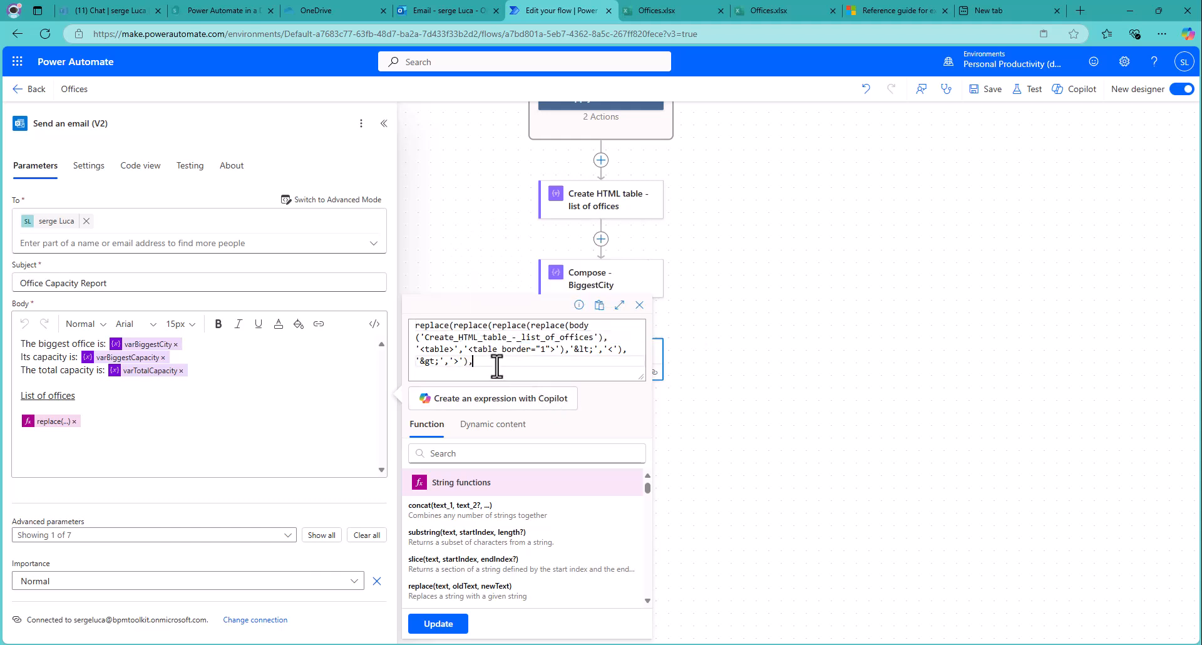
type("''")
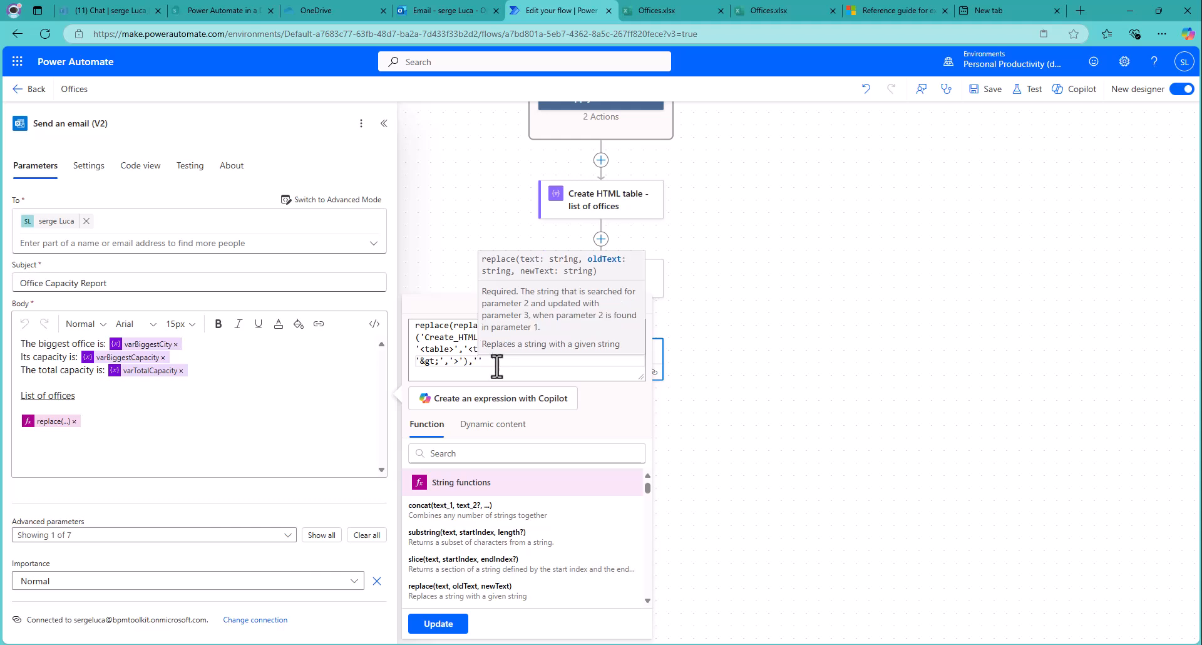
type("&qu")
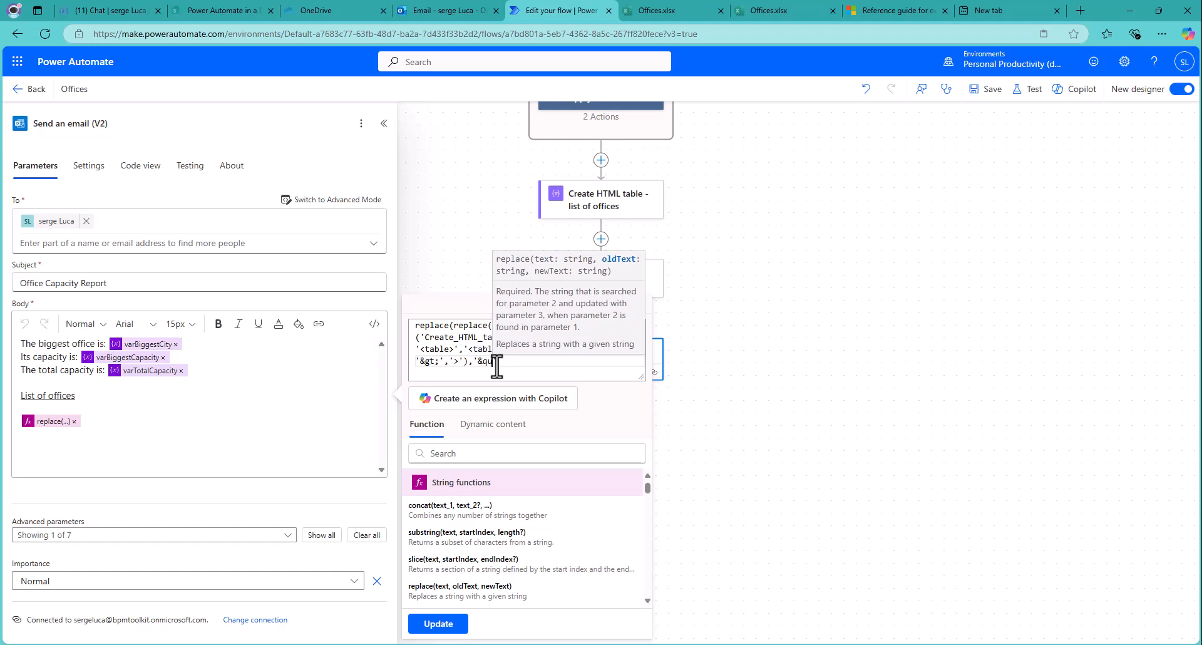
type("o")
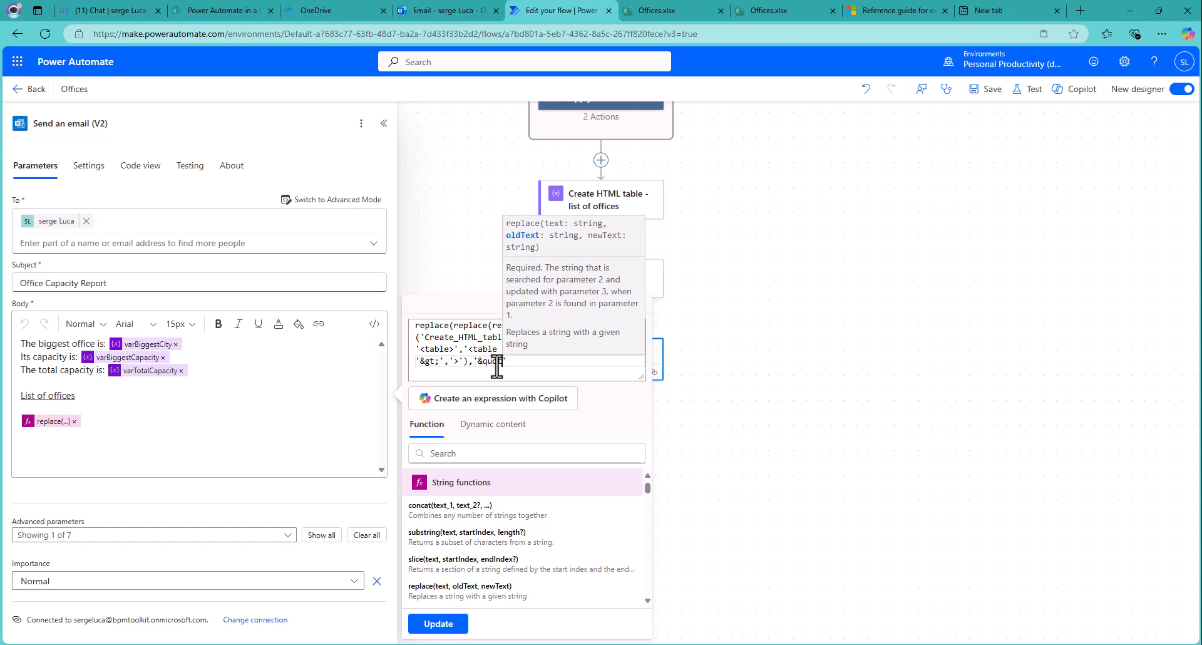
type("t;")
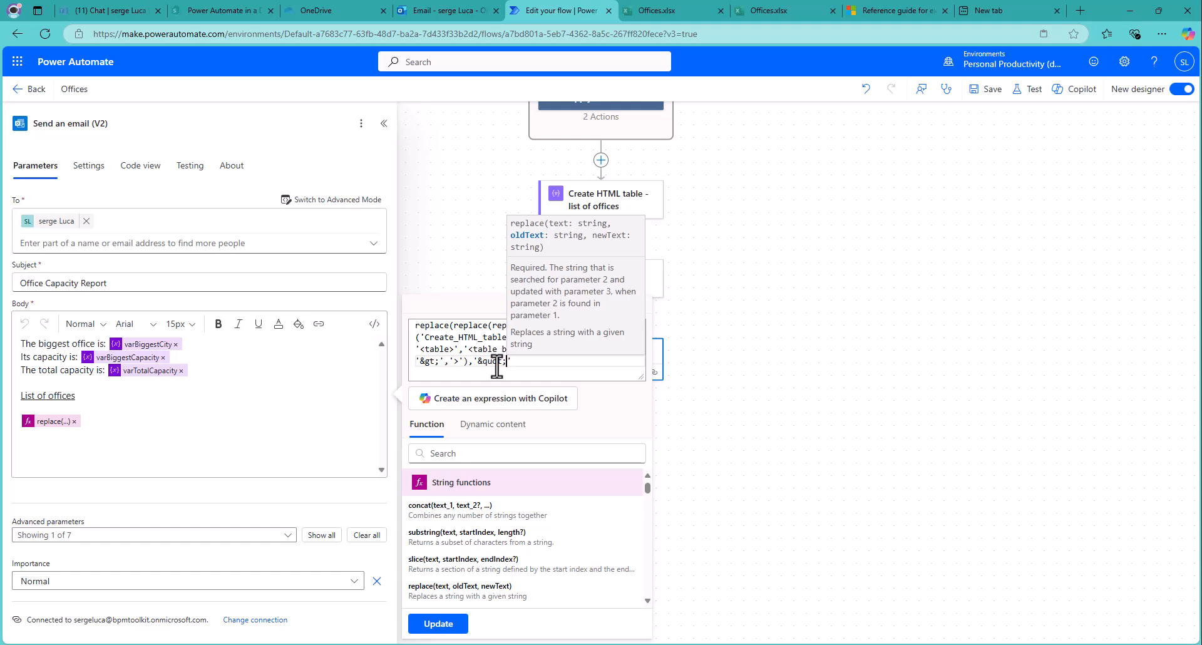
type("',")
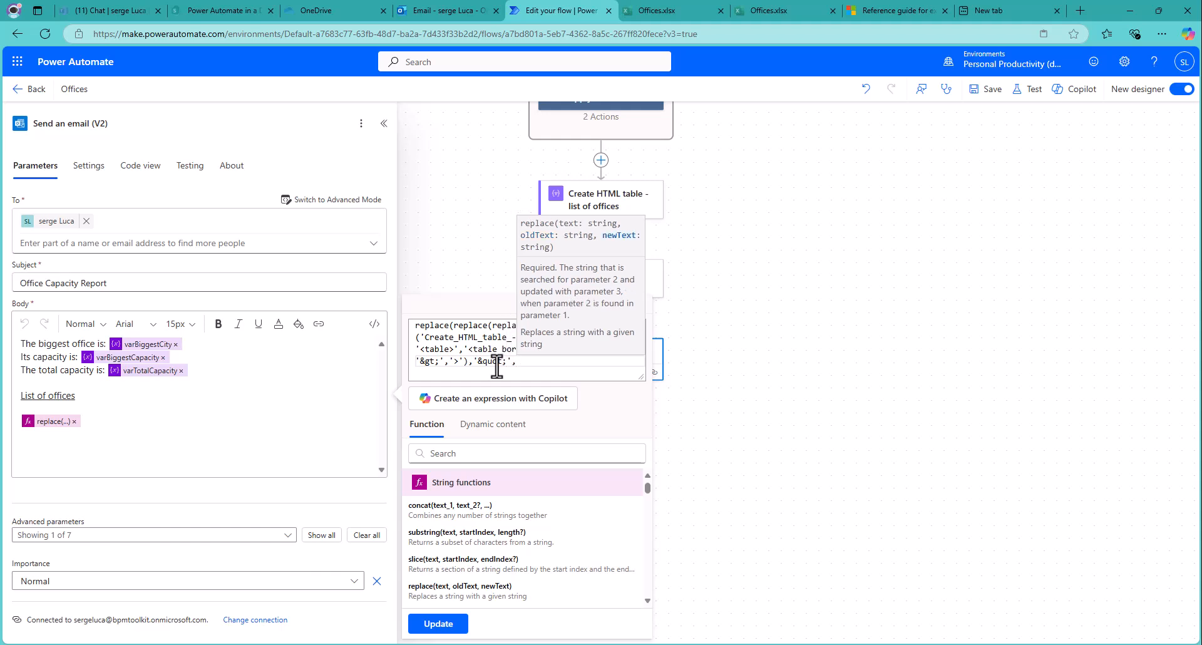
type("'")
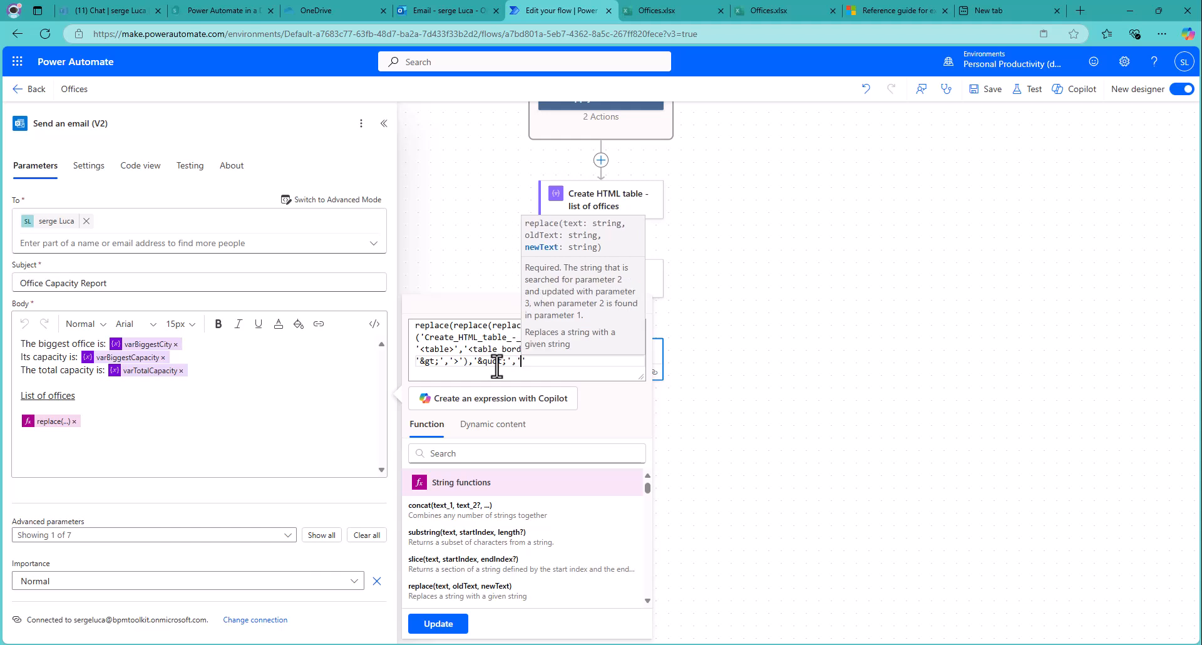
type("\"')")
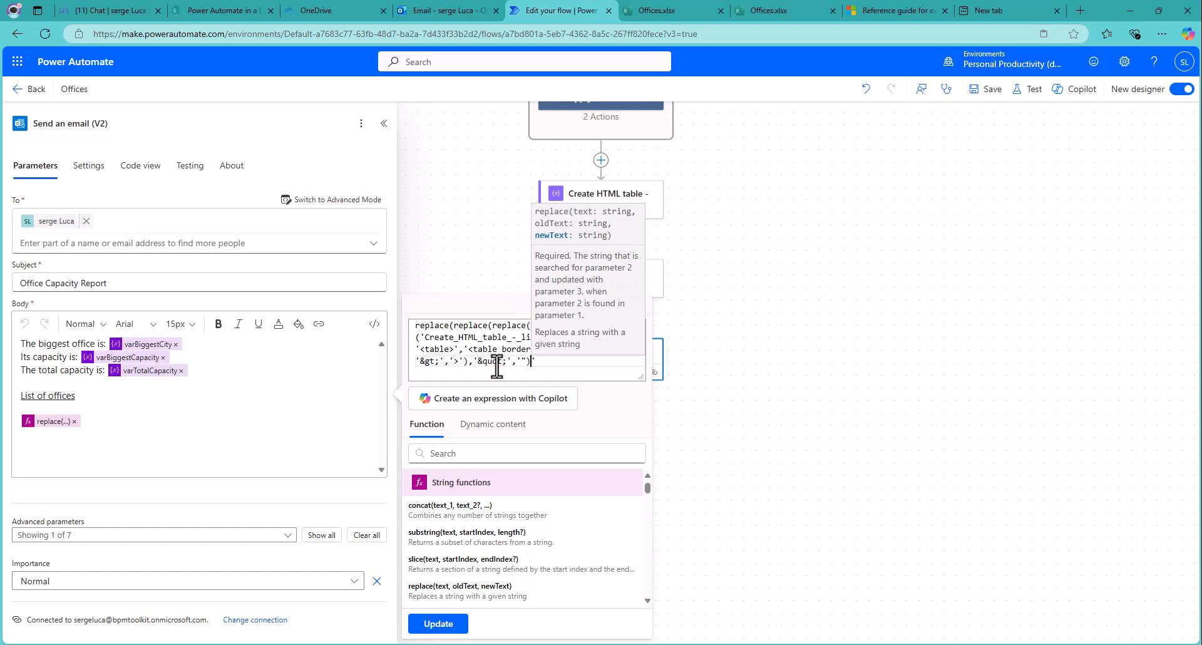
key("BackSpace")
type(")")
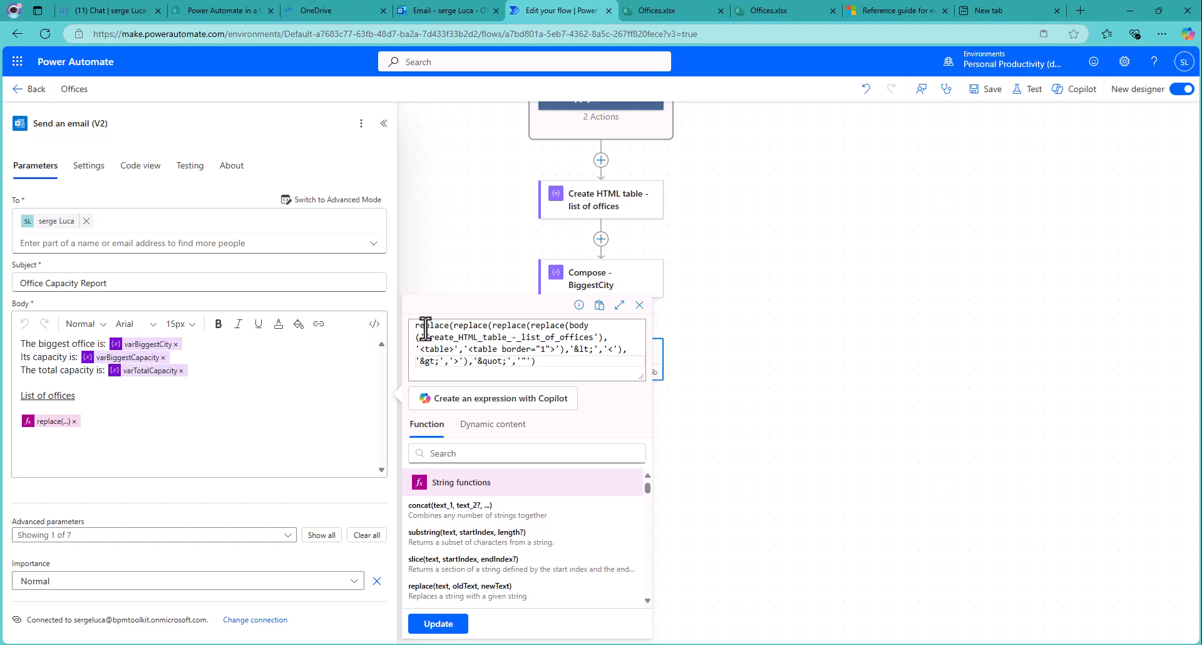
left_click(438, 624)
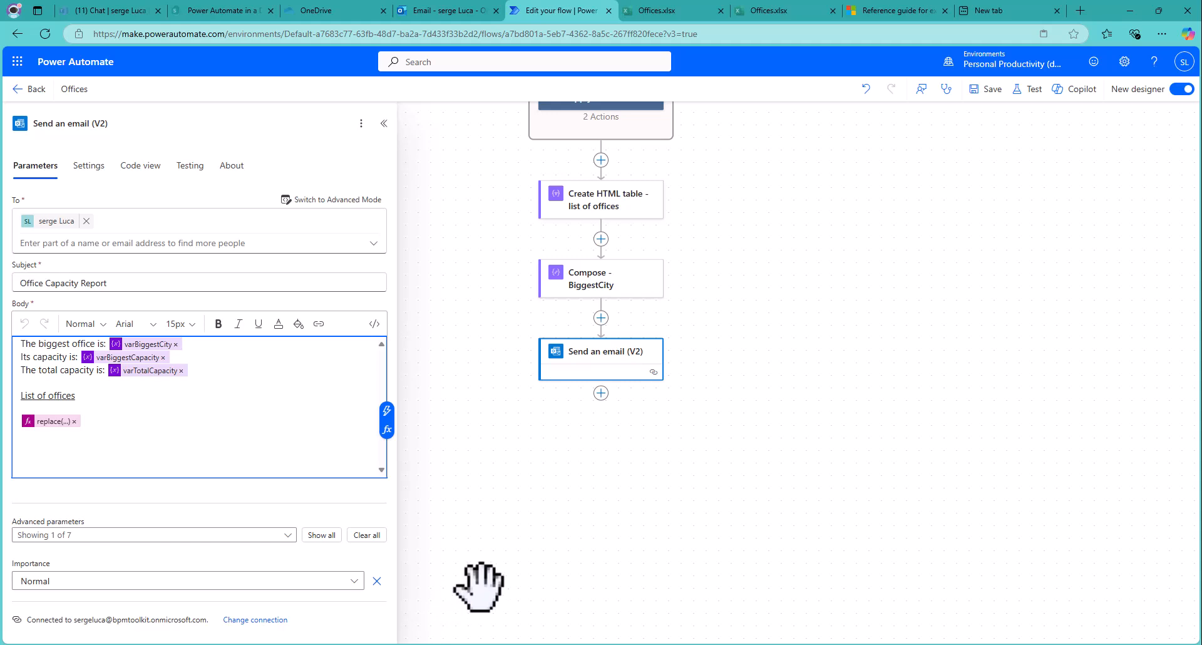
Step: Save and test the flow automatically with the most recent trigger run
left_click(1024, 89)
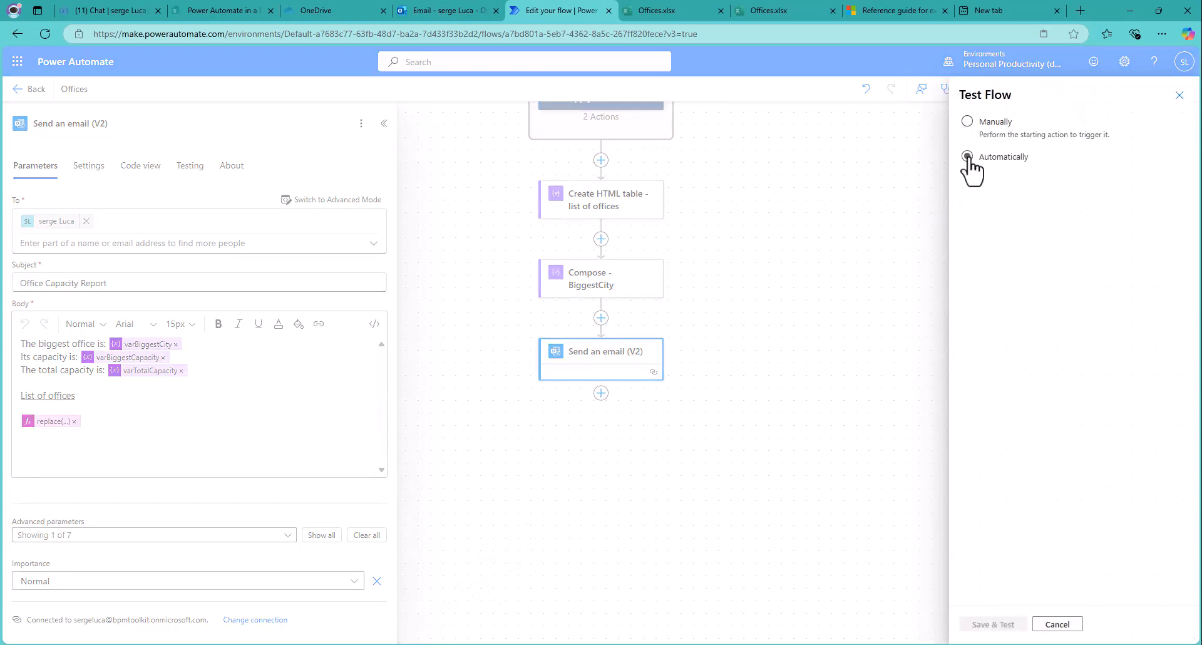
left_click(967, 156)
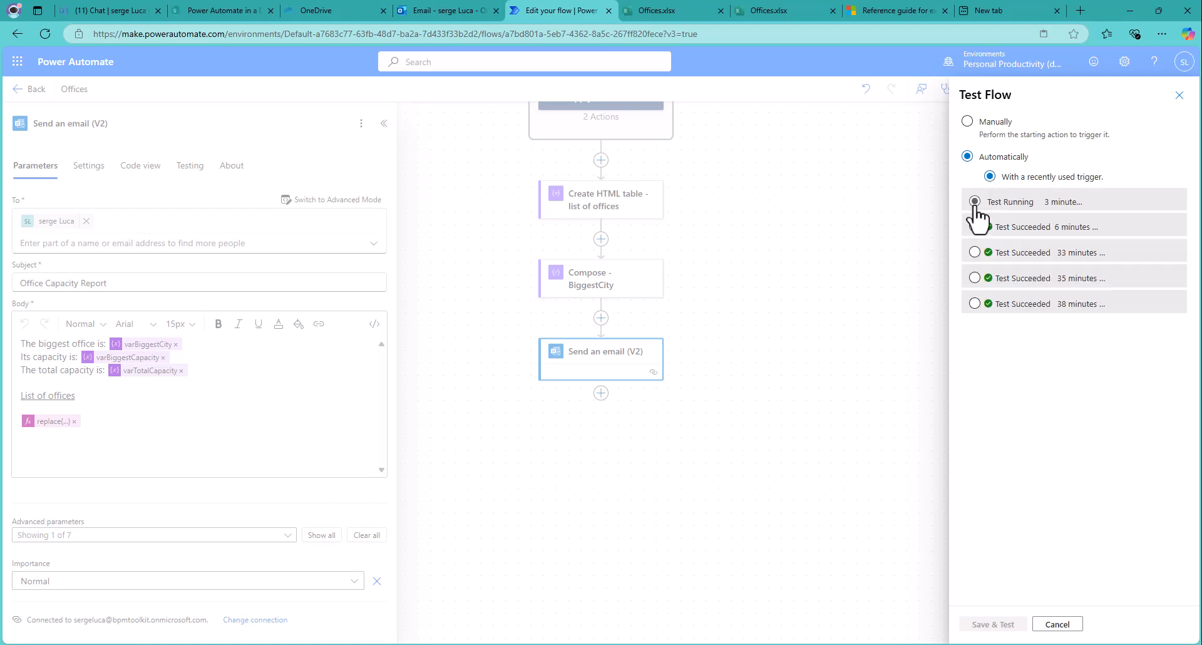
left_click(975, 202)
left_click(993, 625)
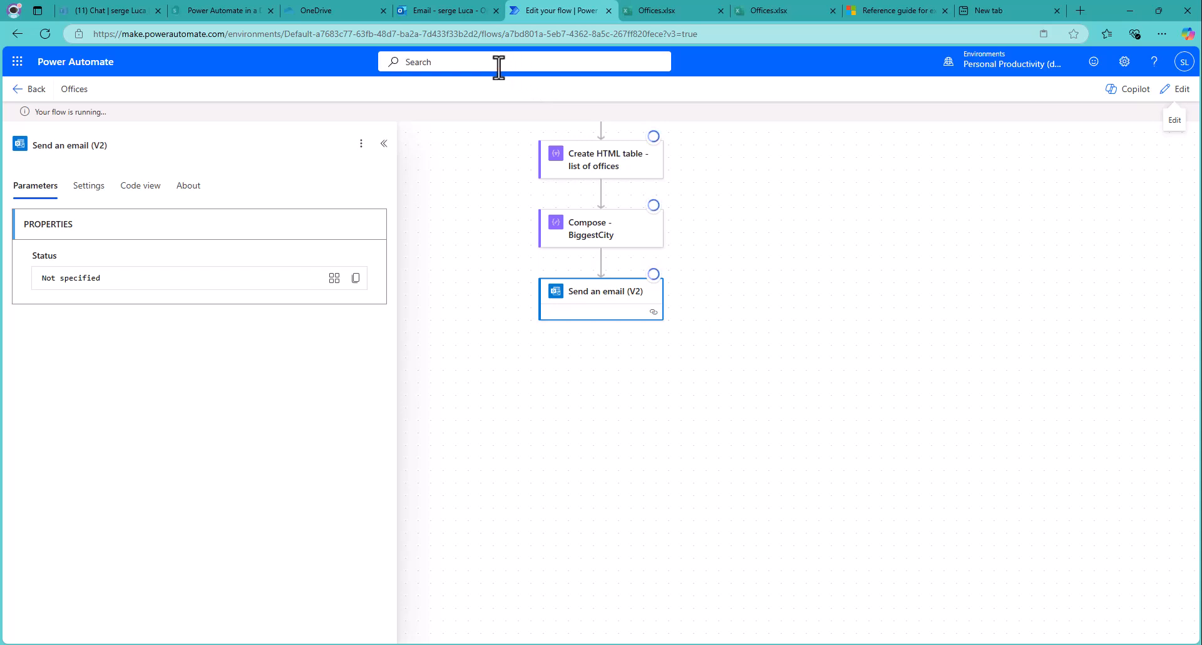
Step: Switch to Outlook, refresh the inbox, open the newest Office Capacity Report email and examine the capacity values in the office table
left_click(431, 11)
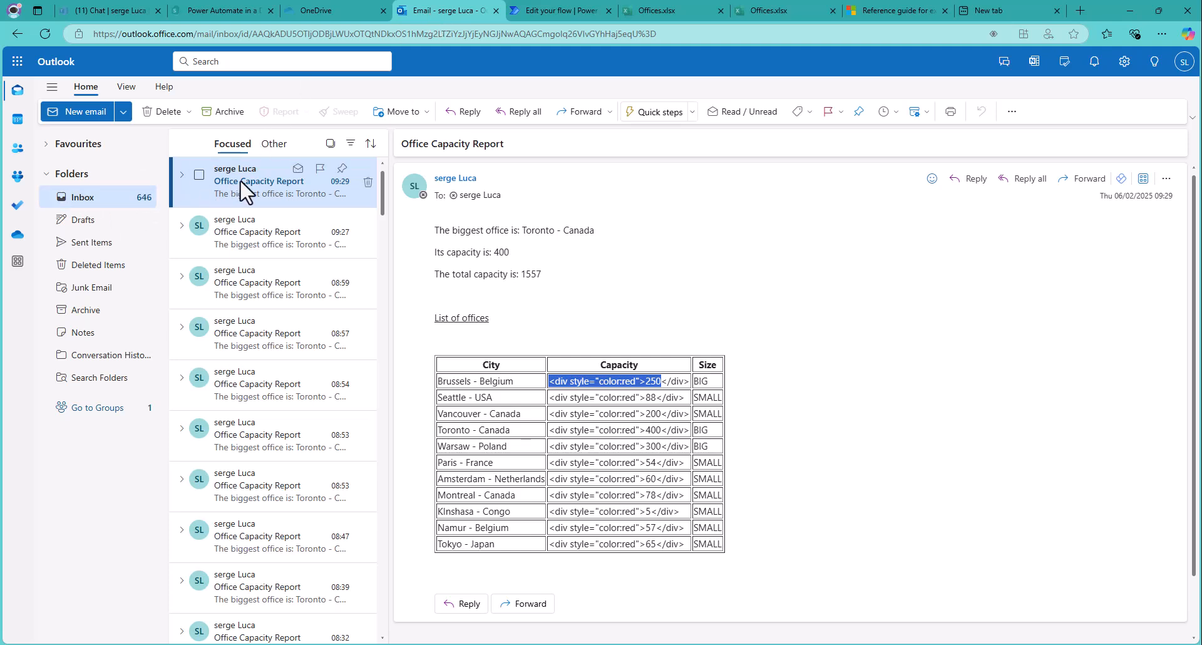
left_click(81, 220)
left_click(83, 197)
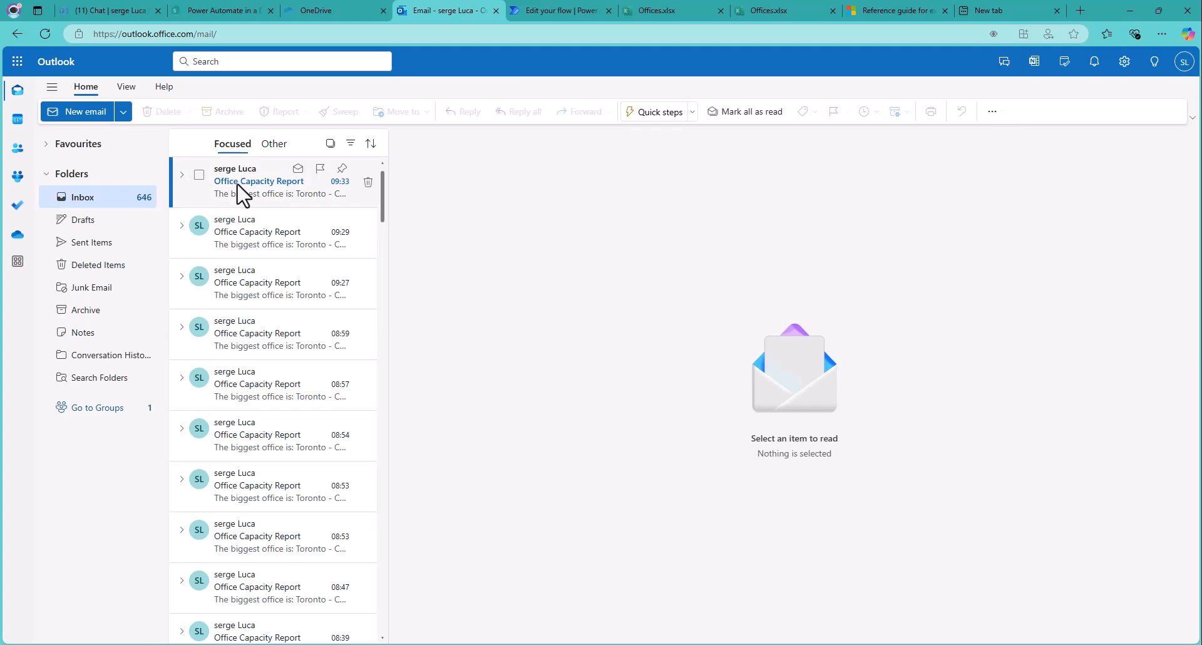
left_click(242, 196)
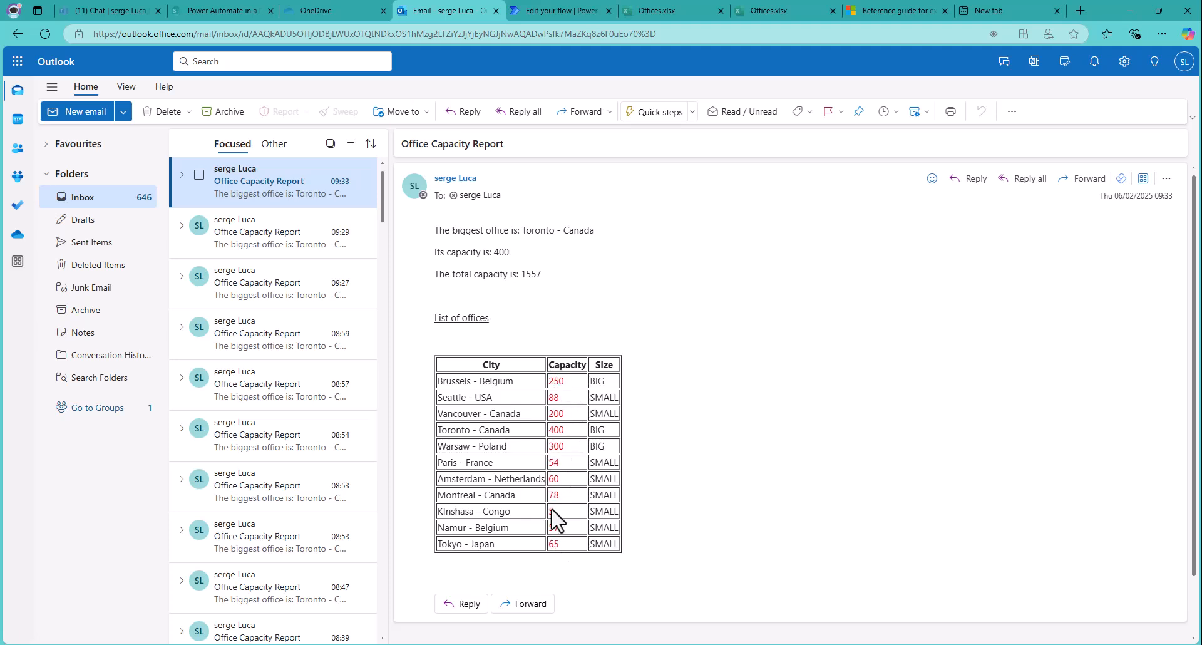
scroll(602, 190, "down", 1)
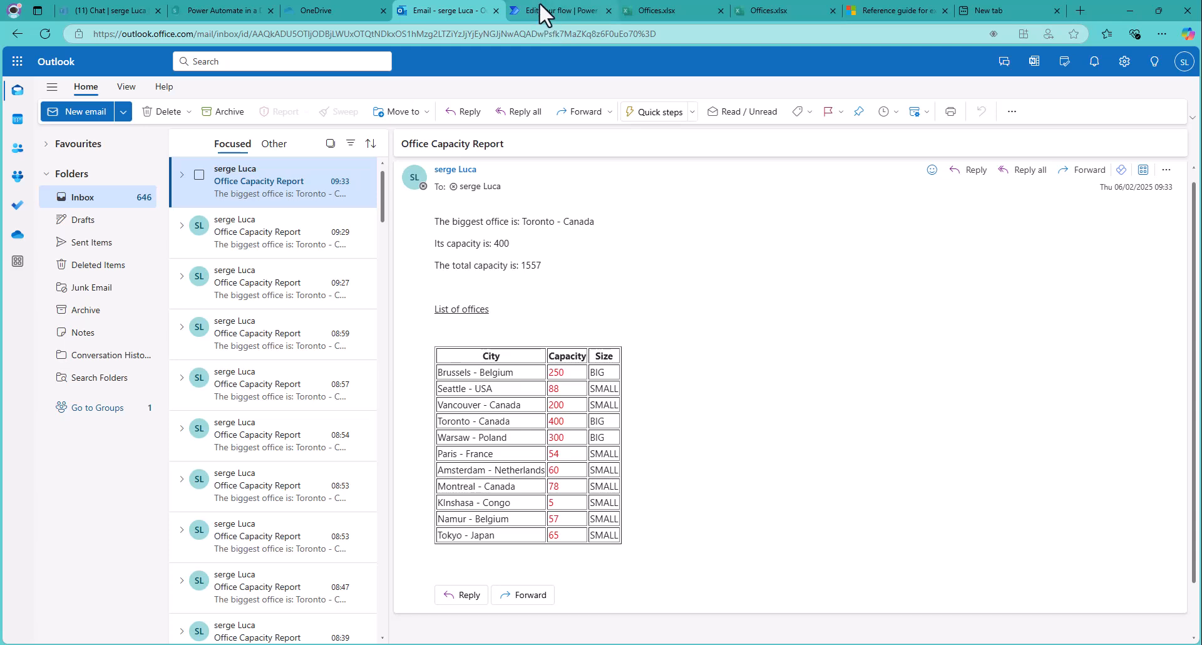
Step: Return to the flow in edit mode, review the email body's nested replace expression, and open the Create HTML table - list of offices action
left_click(539, 11)
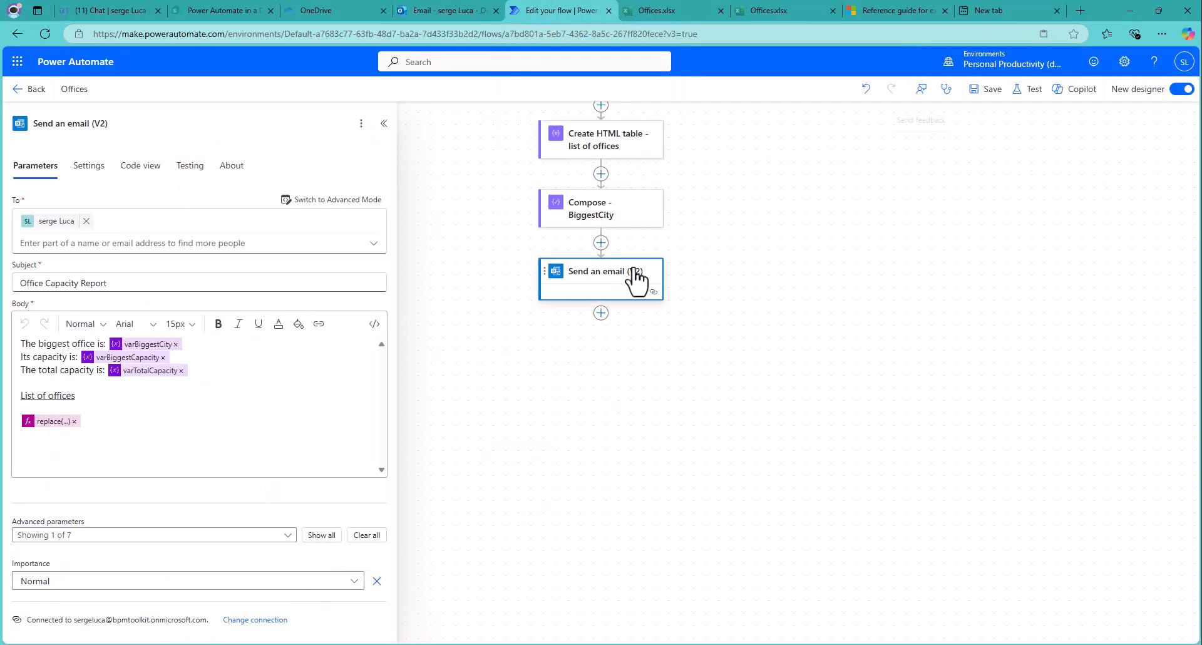
left_click(48, 423)
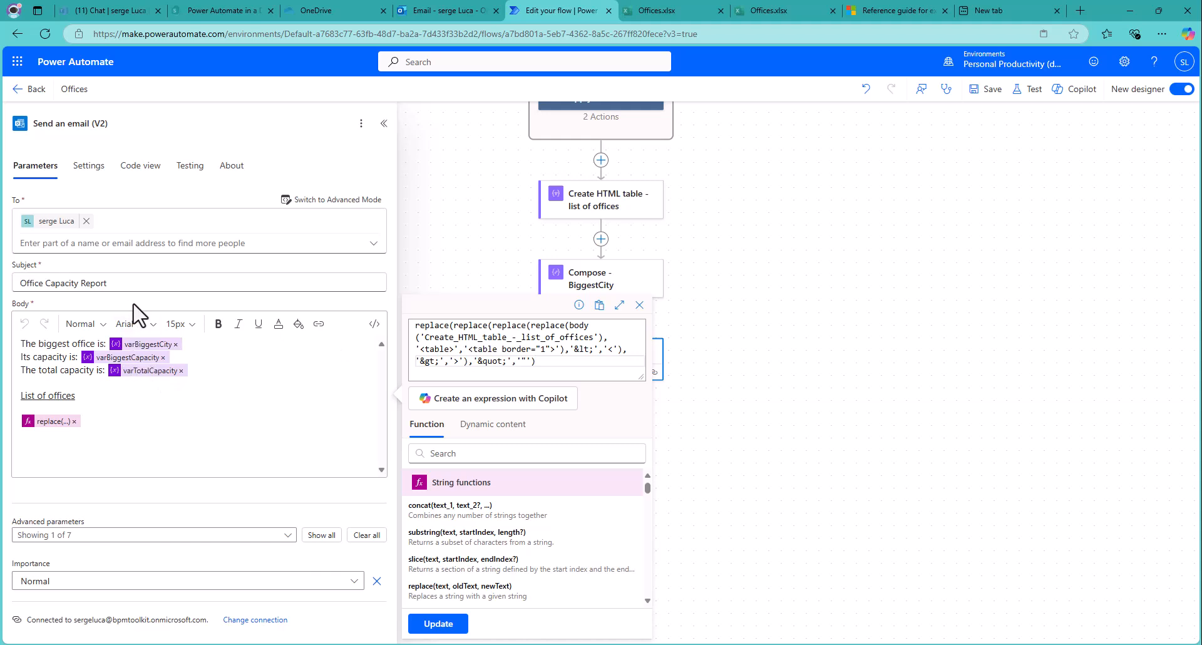
left_click(606, 213)
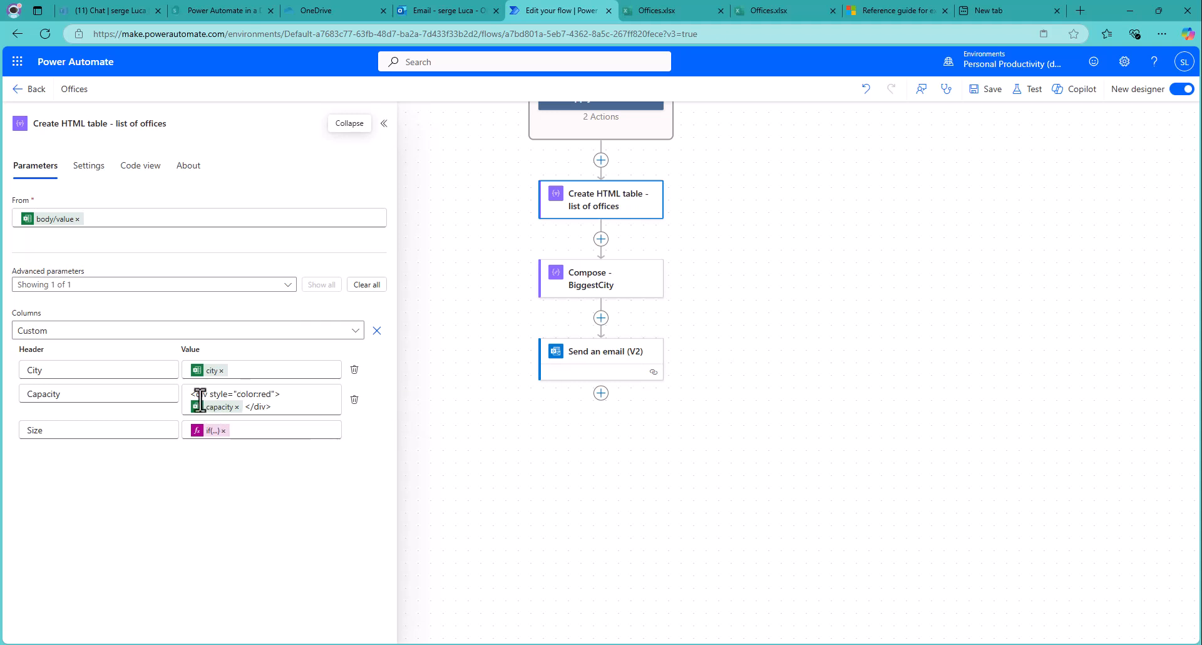
Step: Copy the opening tag <div style="color:red"> from the Capacity column's value
left_click(286, 394)
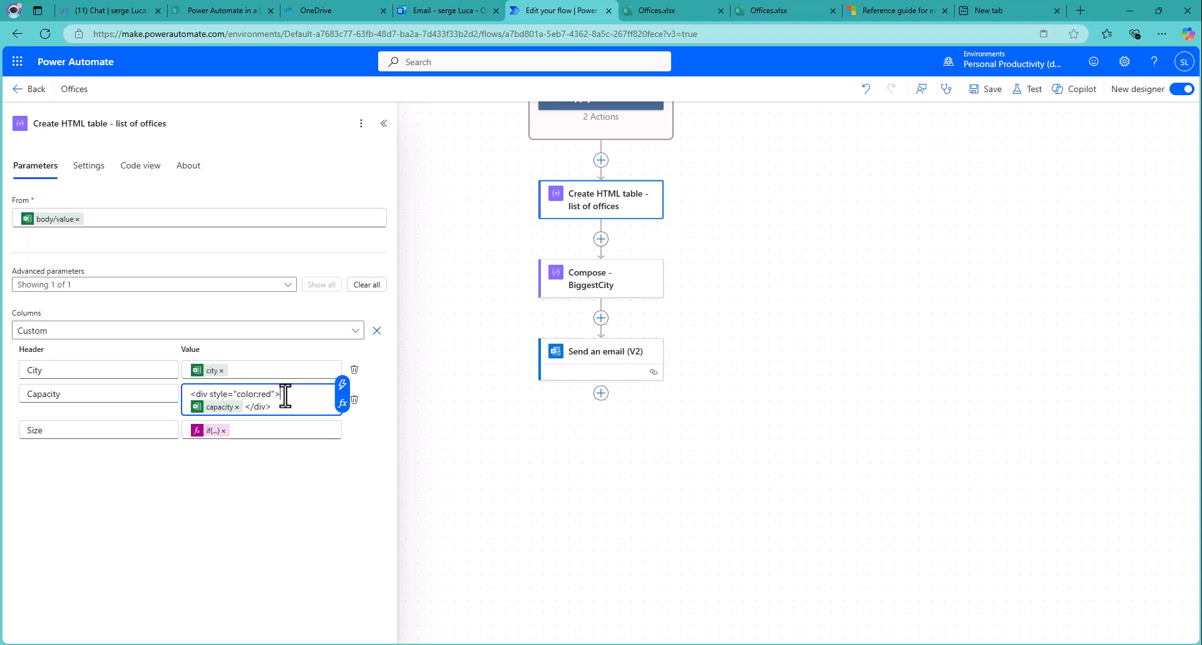
left_click_drag(284, 395, 216, 395)
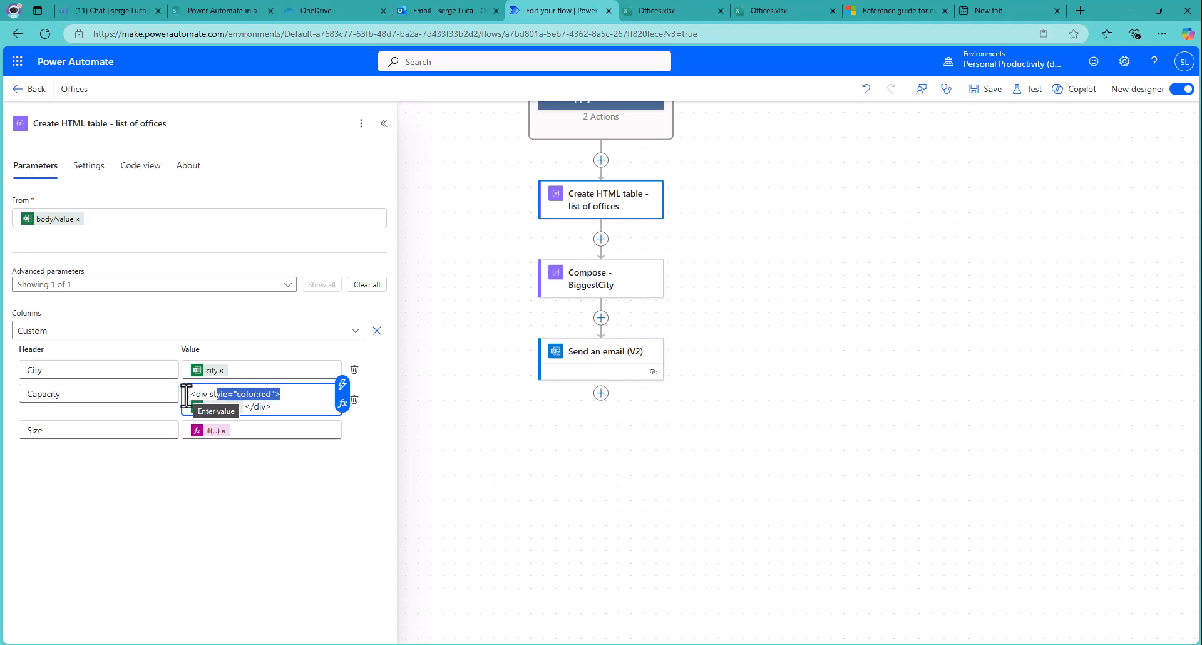
left_click(189, 396)
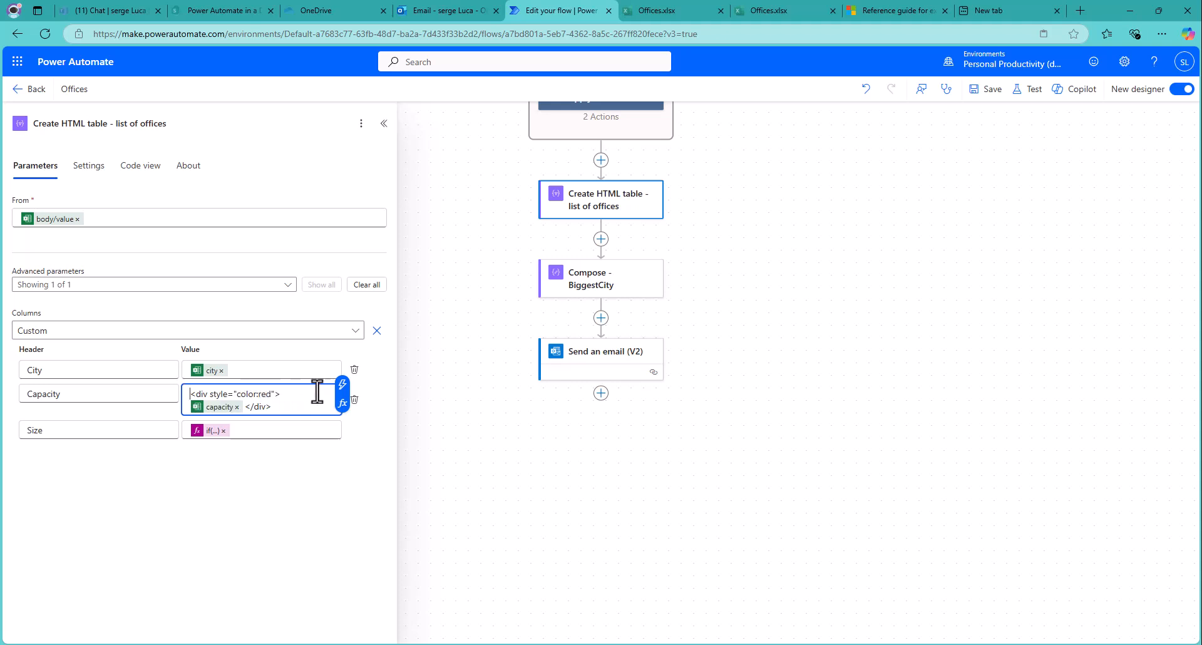
left_click_drag(282, 395, 188, 396)
key("ctrl+c")
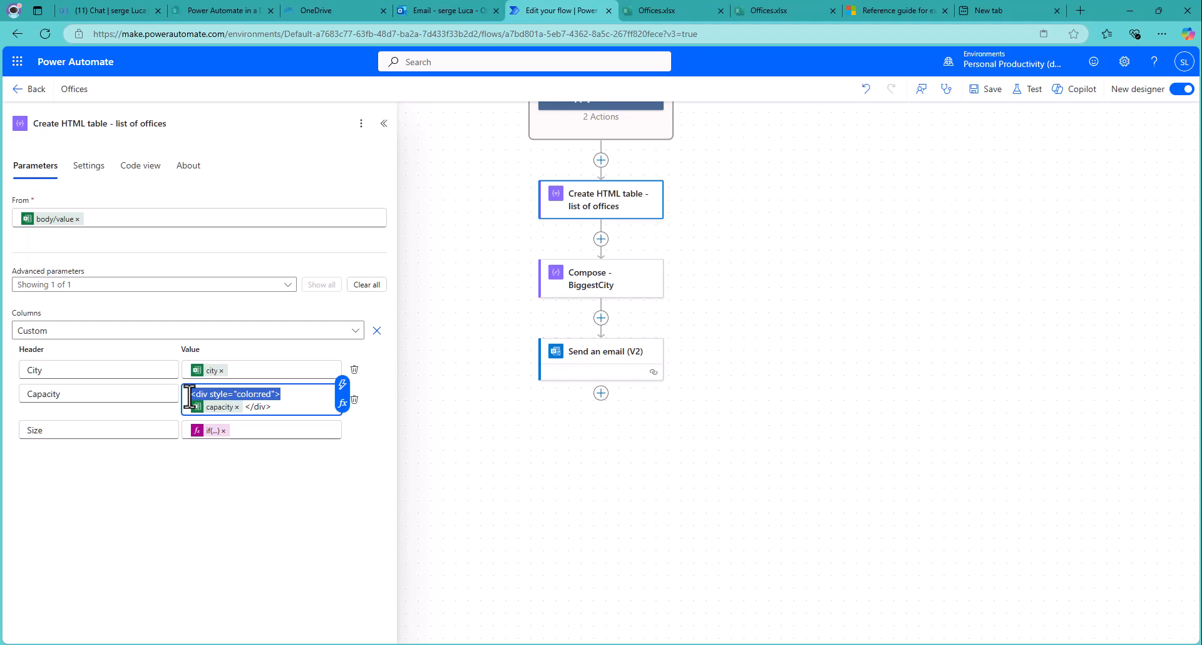
Step: Start an expression in the Capacity column's value with an if function containing a greater comparison against 200
left_click(343, 403)
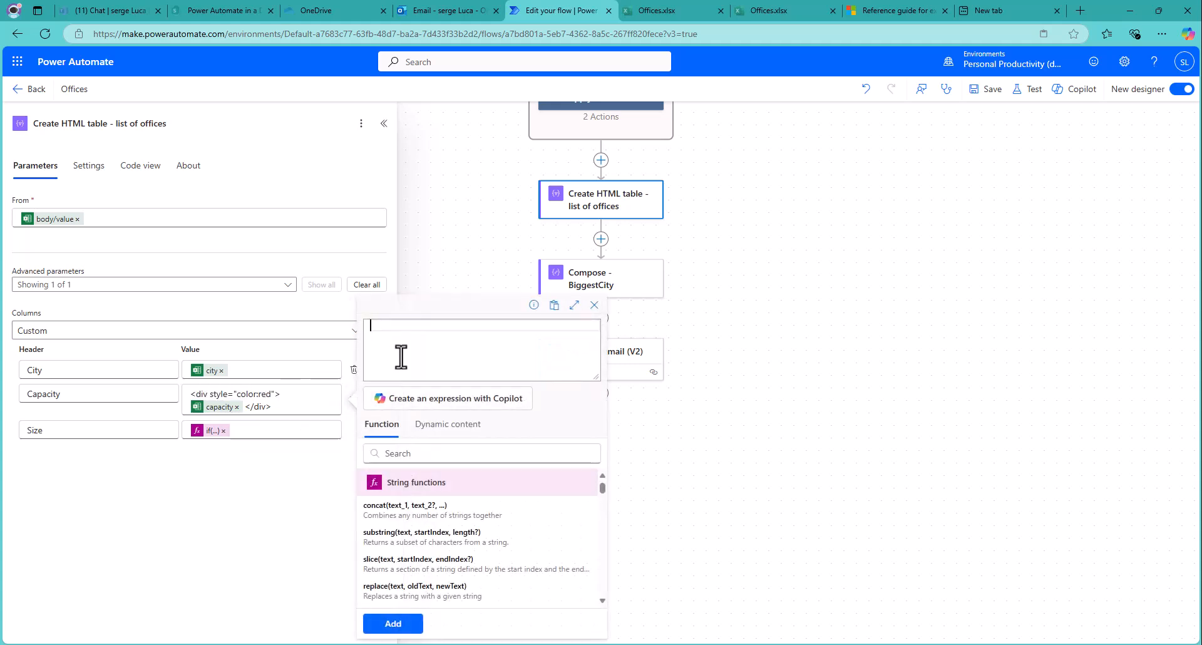
type("if")
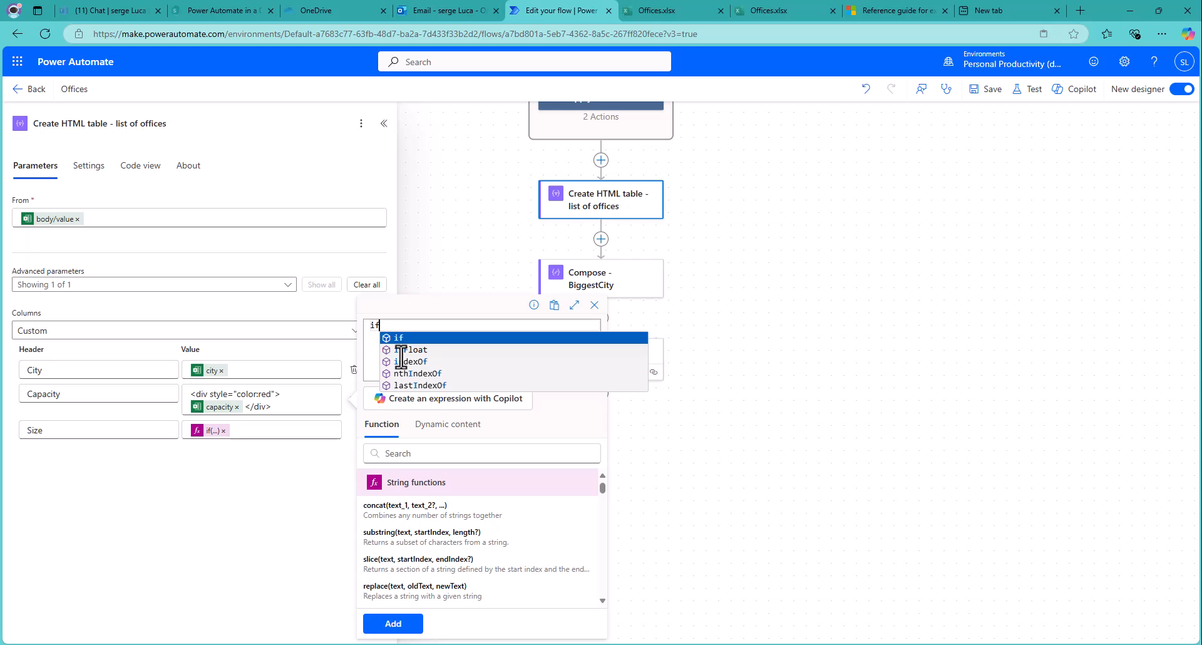
type("v")
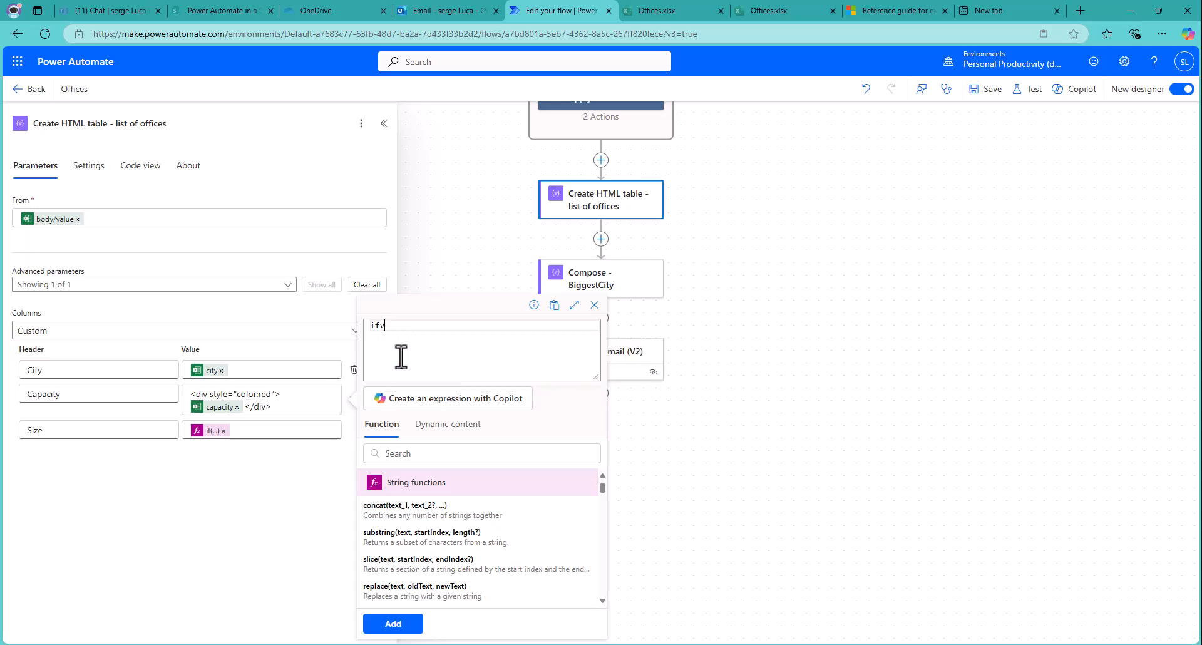
key("BackSpace")
type("(")
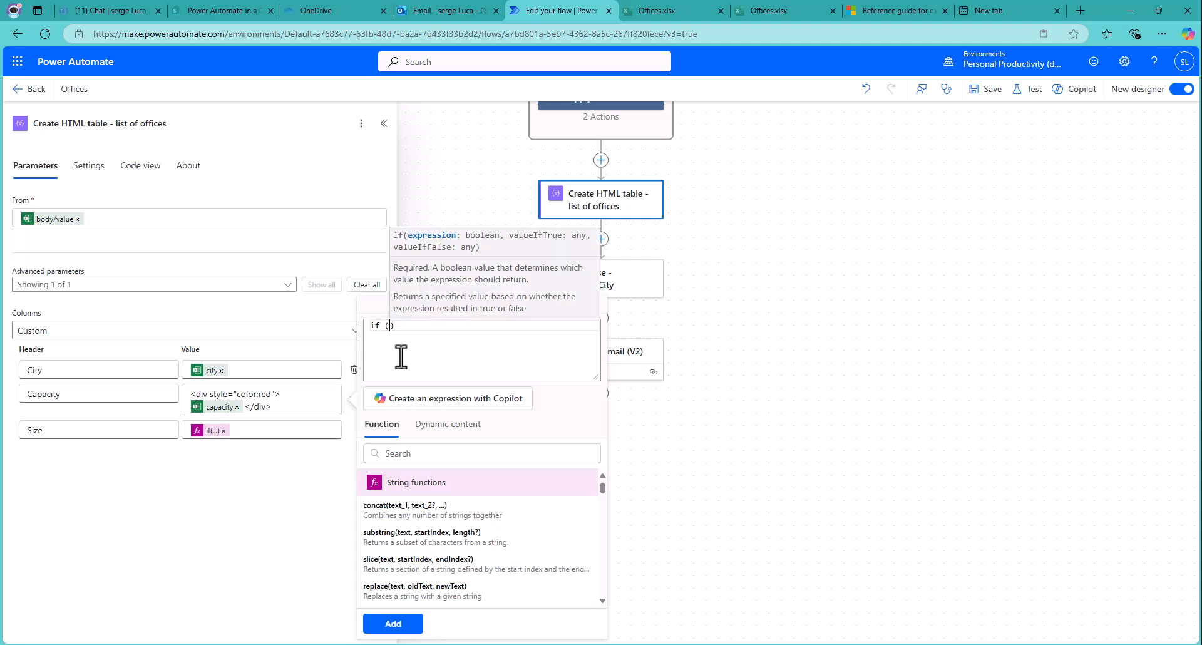
type("greater")
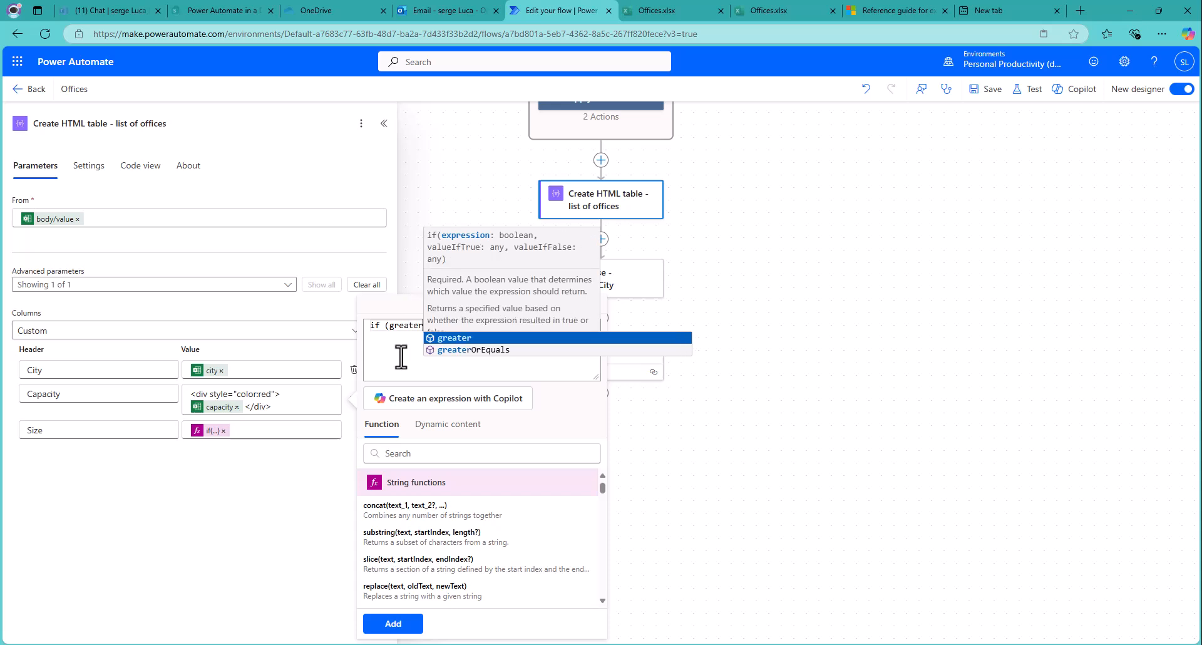
type("(")
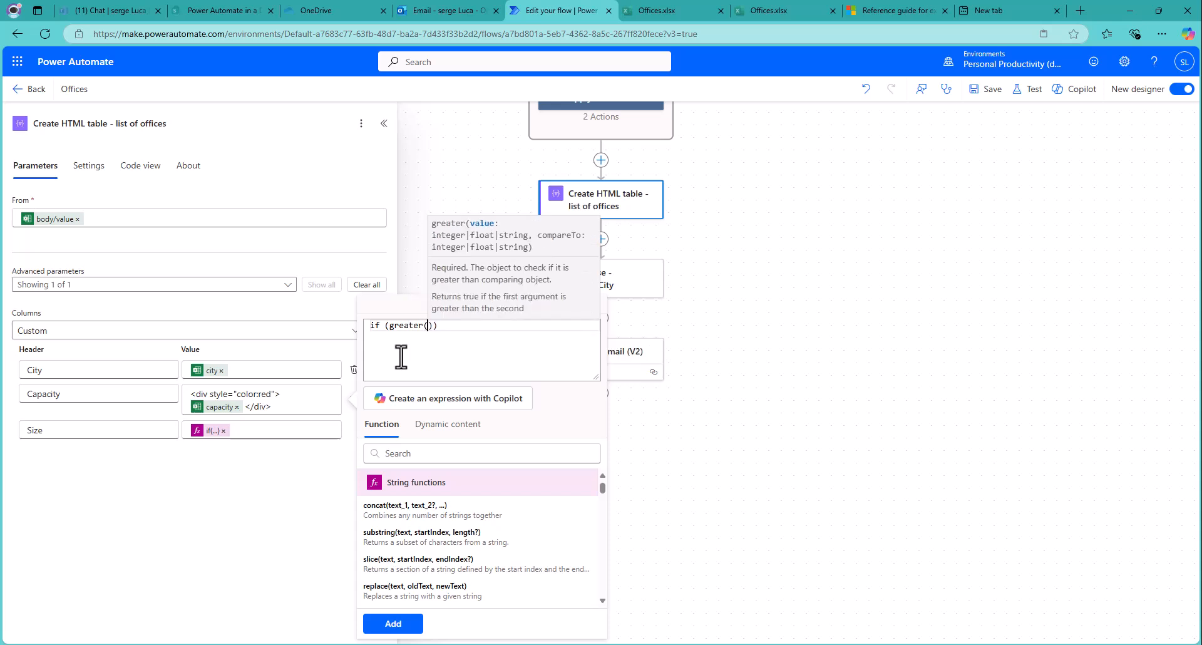
type(",200")
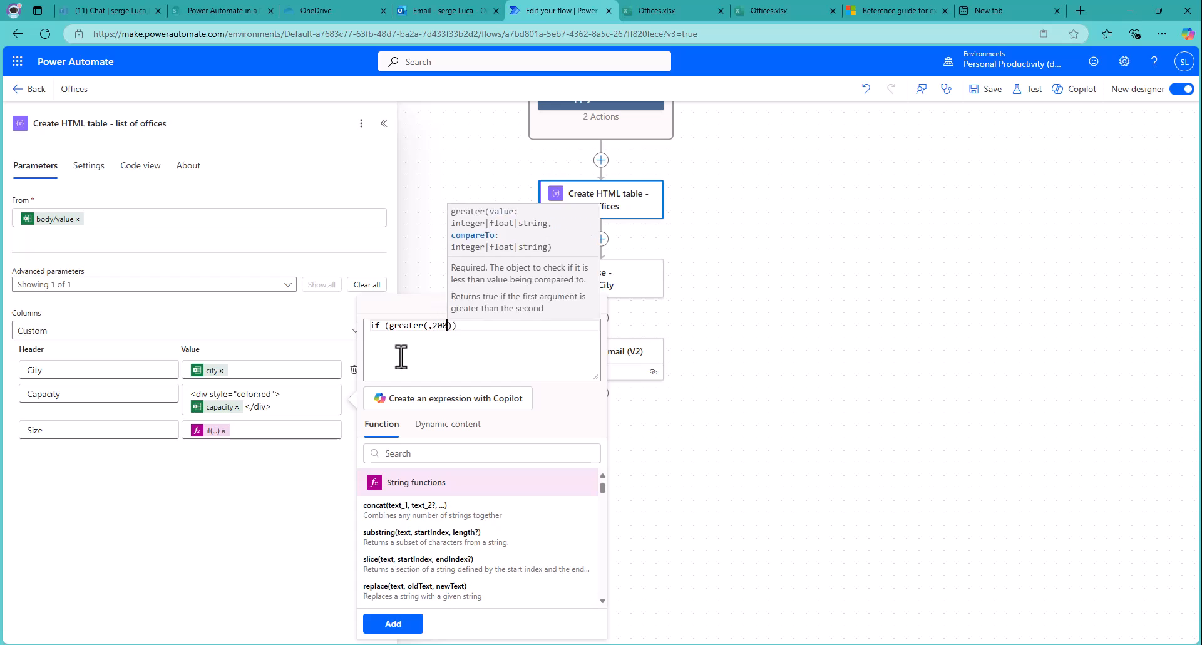
Step: Insert item()?['capacity'] as the first argument of the greater comparison
key("Left")
key("Left")
key("Left")
key("Left")
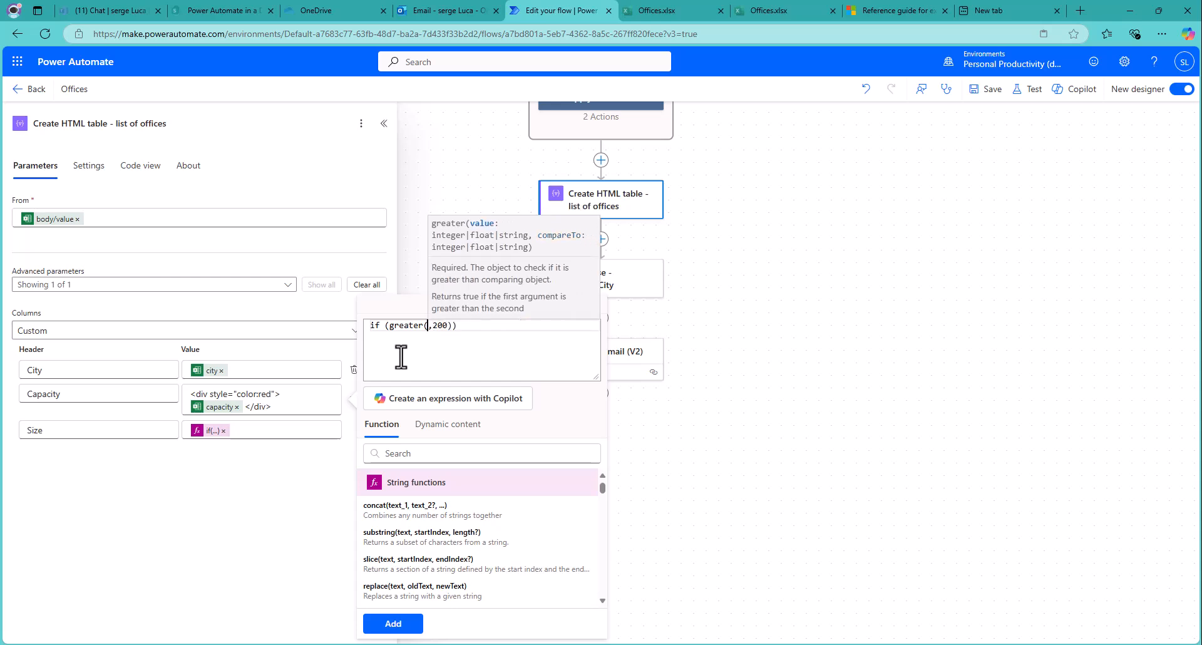
type("item()")
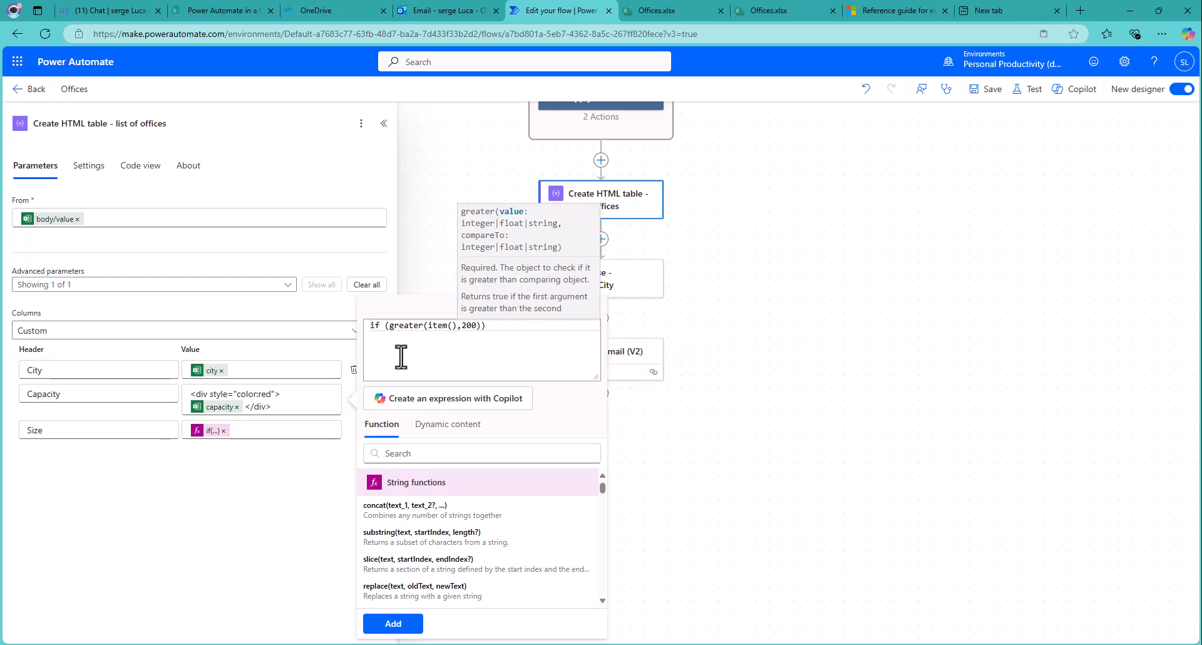
type("?['")
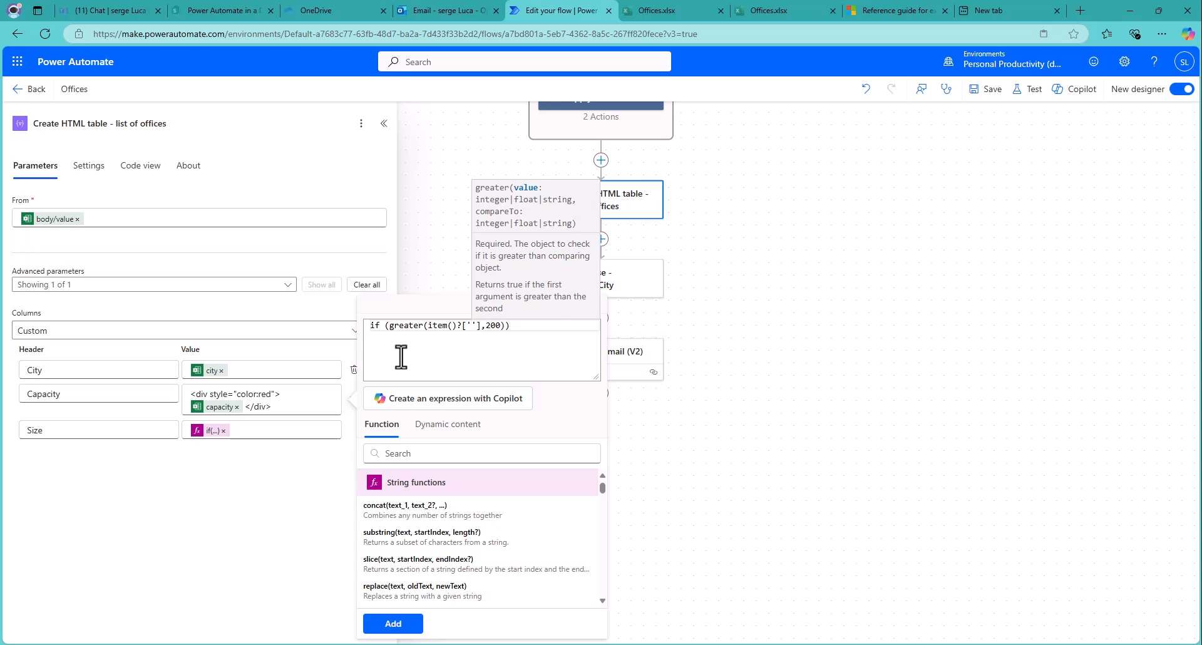
type("capacity")
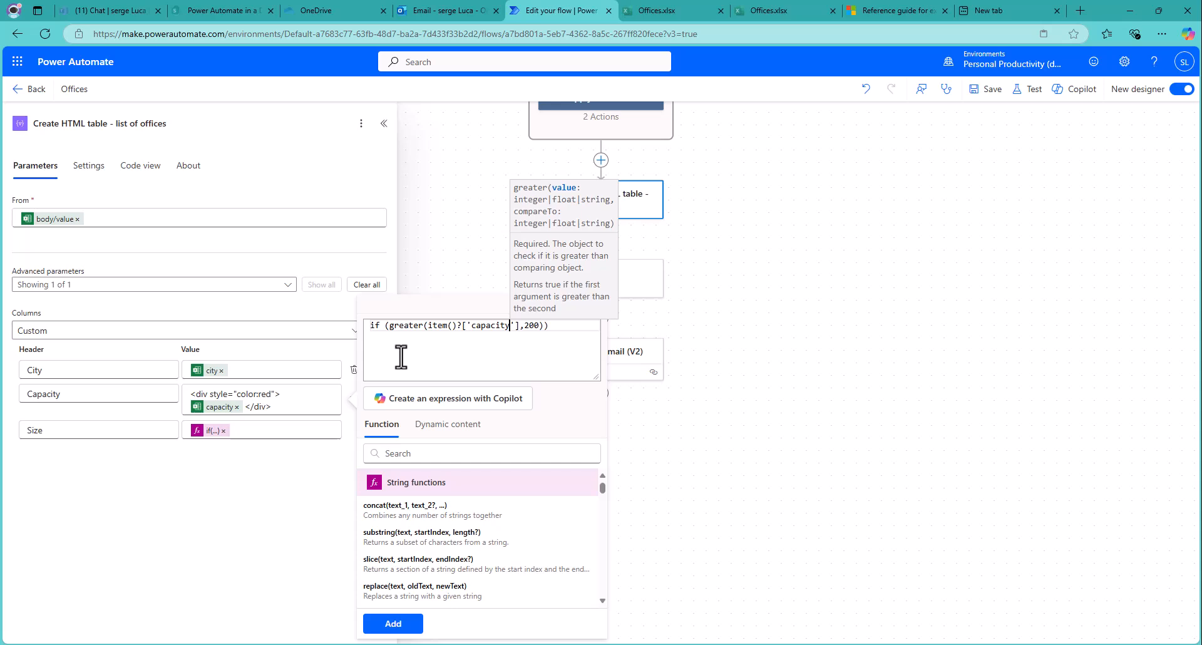
Step: Wrap item()?['capacity'] in an int() conversion inside the greater comparison
key("Left")
key("Left")
key("Left")
key("Left")
key("Left")
key("Left")
key("Left")
key("Left")
key("Left")
key("Left")
key("Left")
key("Left")
key("Left")
key("Left")
key("Left")
key("Left")
key("Left")
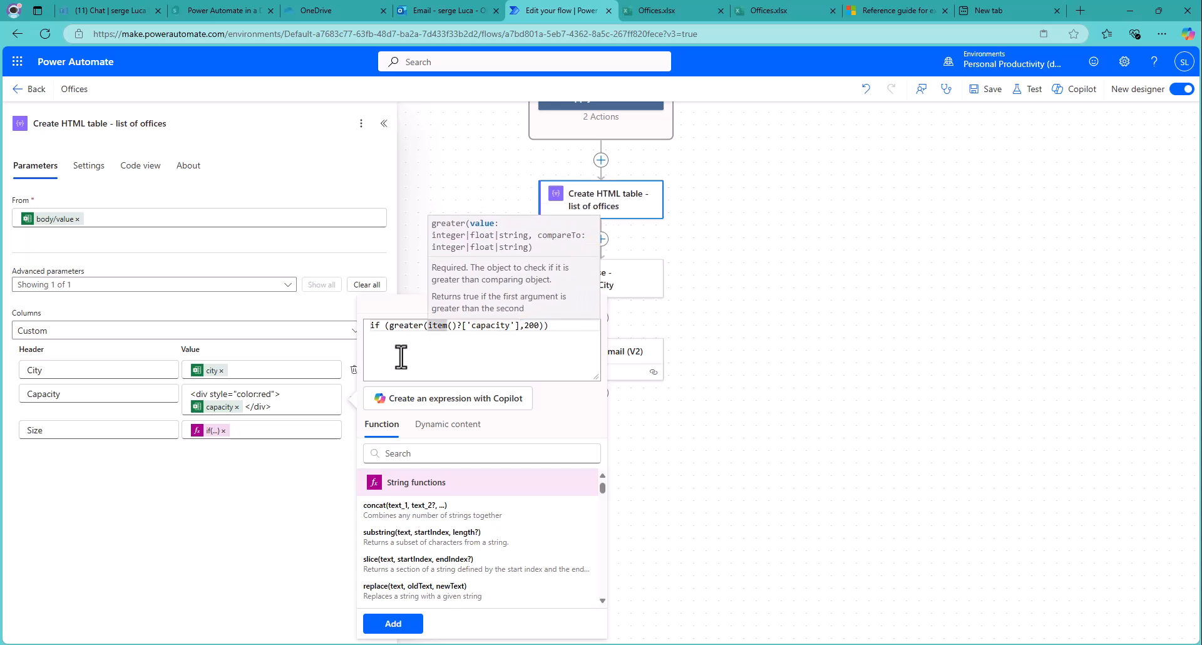
type("int(")
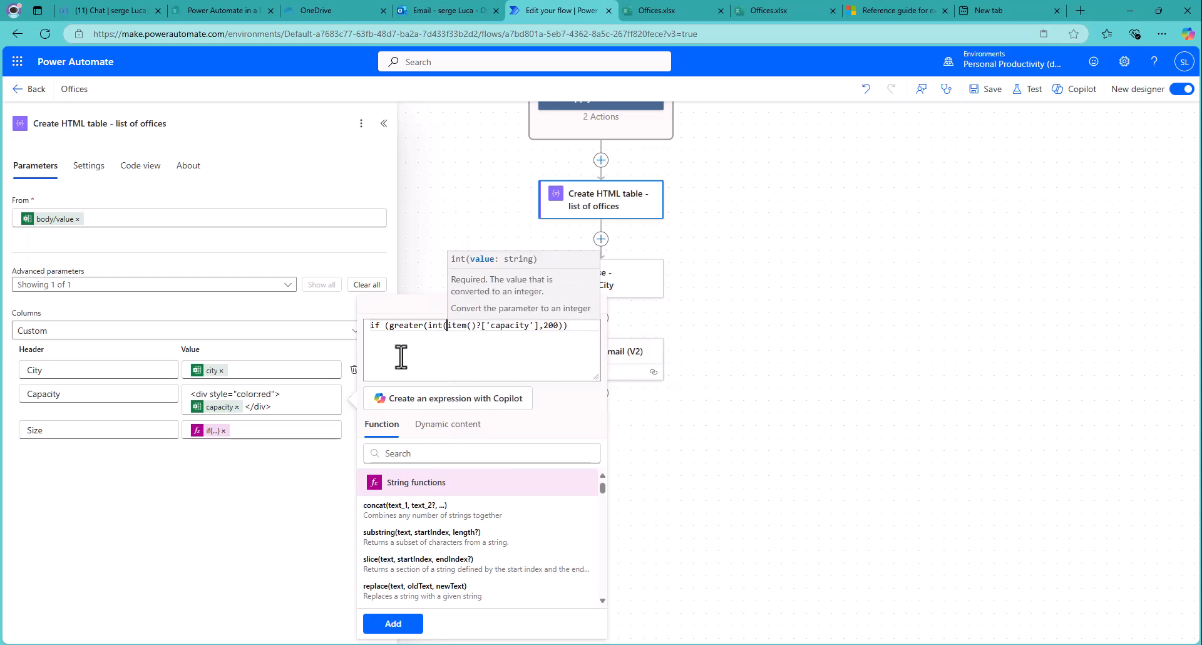
key("Right")
key("Right")
key("Right")
key("Right")
key("Right")
key("Right")
key("Right")
key("Right")
key("Right")
key("Right")
key("Right")
key("Right")
key("Right")
key("Right")
key("Right")
key("Right")
key("Right")
key("Right")
key("Right")
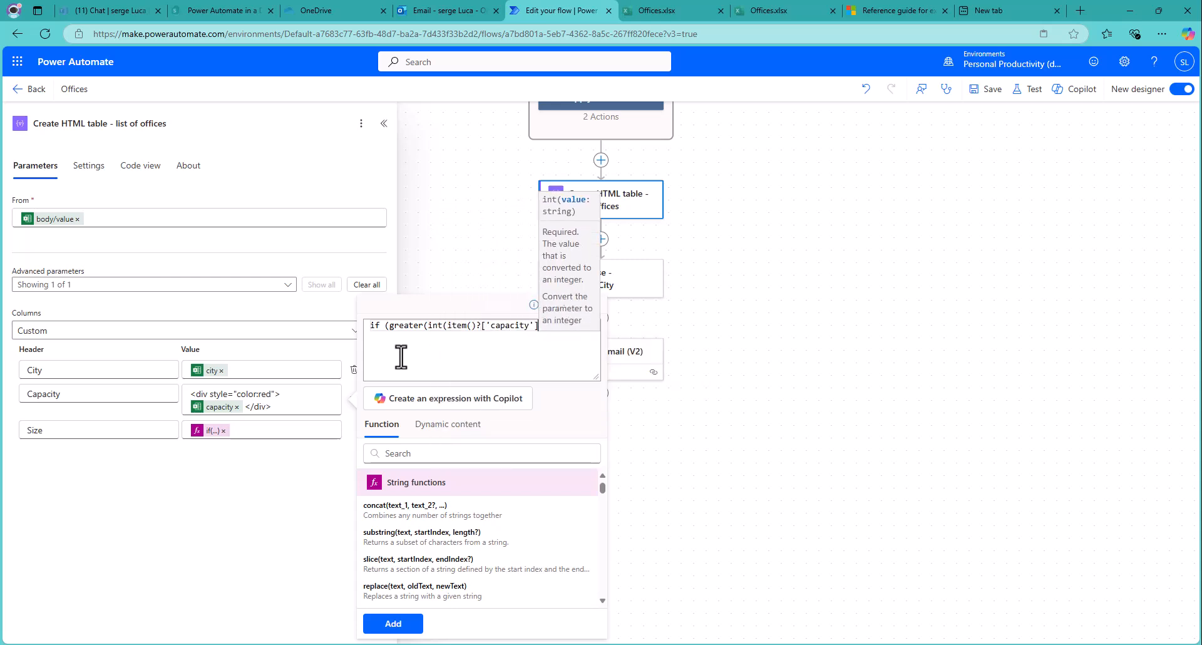
type("),200")
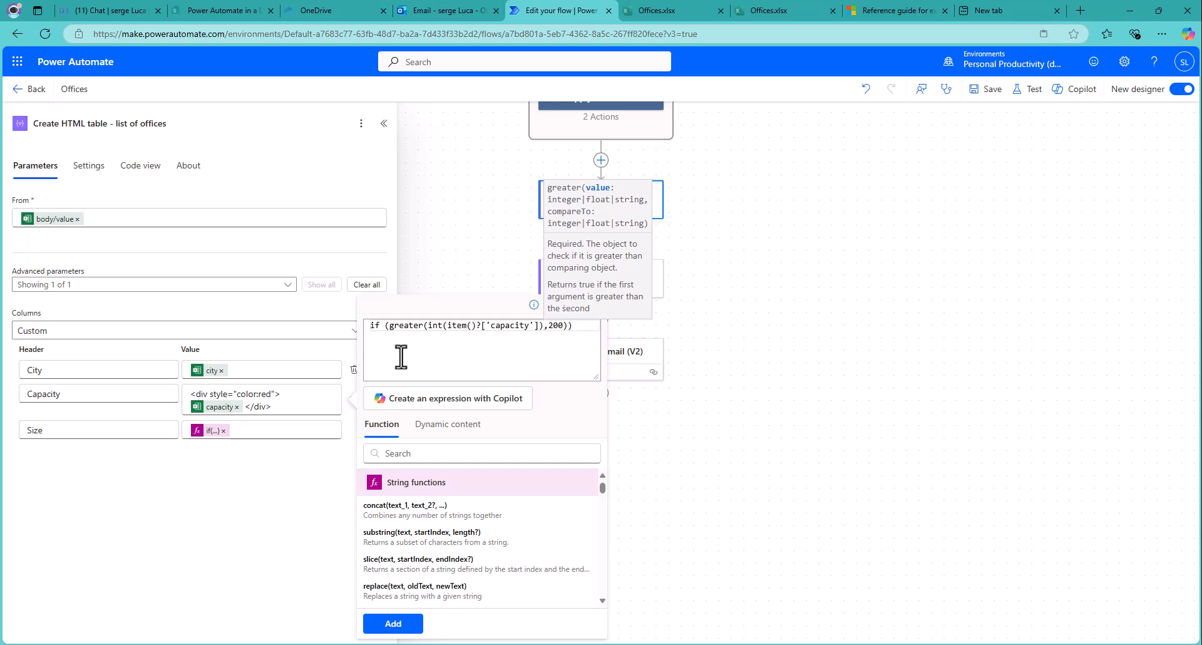
Step: Paste the copied tag <div style="color:red"> as the if function's value when the condition is true
left_click(566, 325)
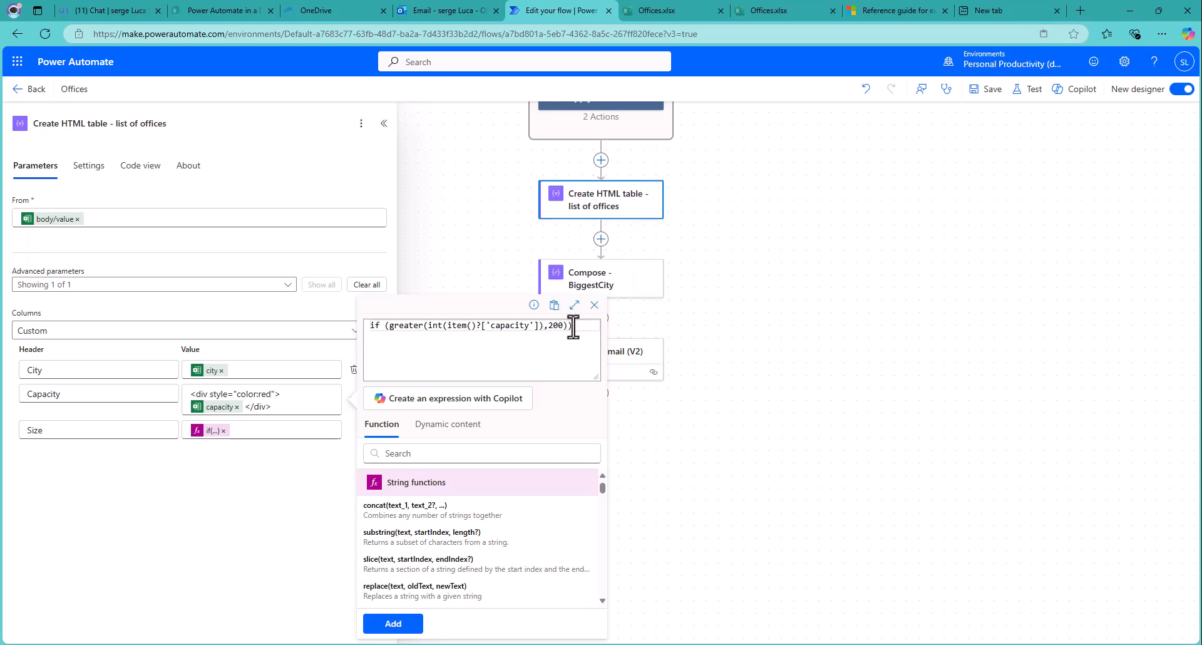
type(",")
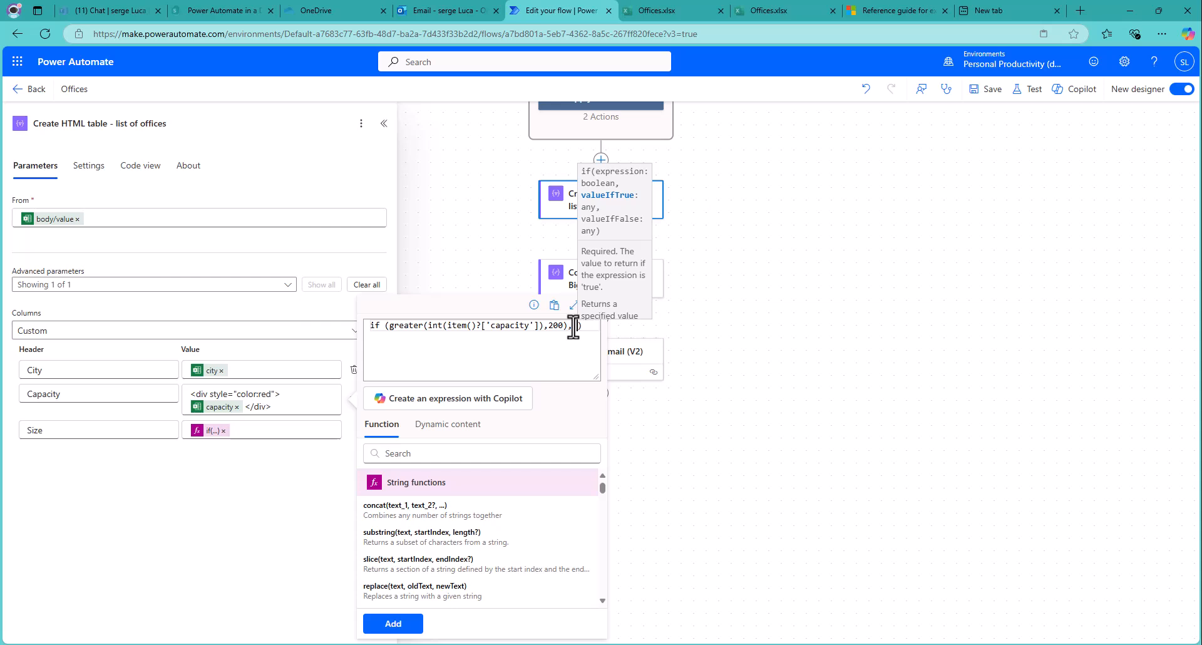
key("ctrl+v")
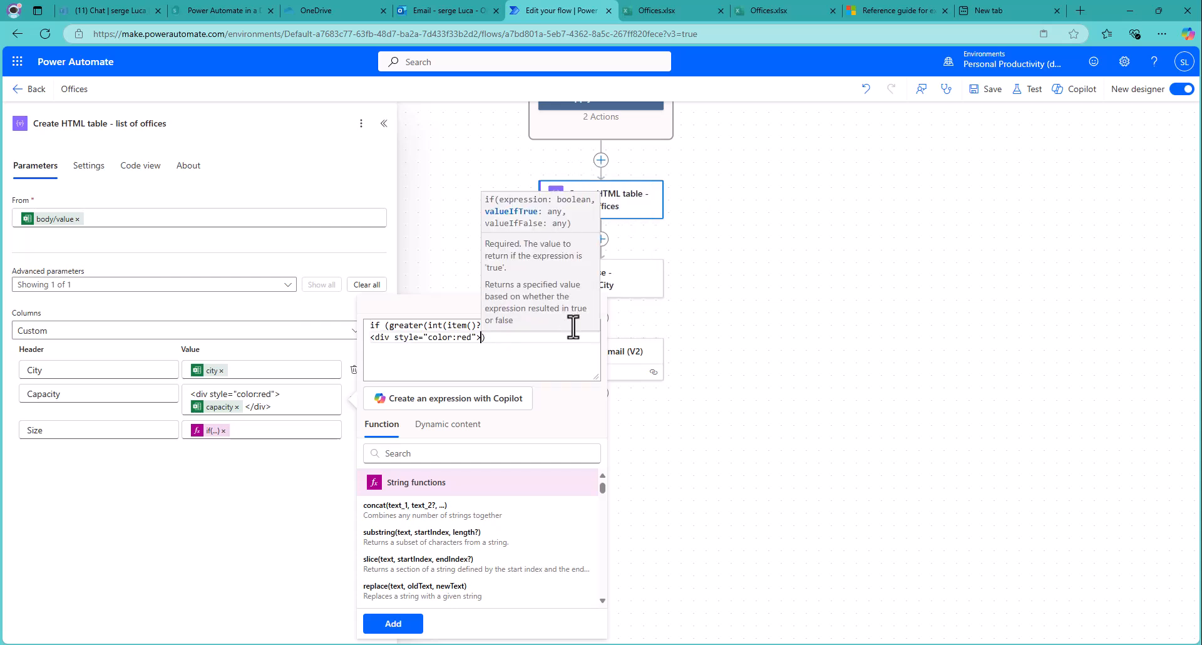
Step: Add <div style="color:green"> as the if function's value when the condition is false
type(",")
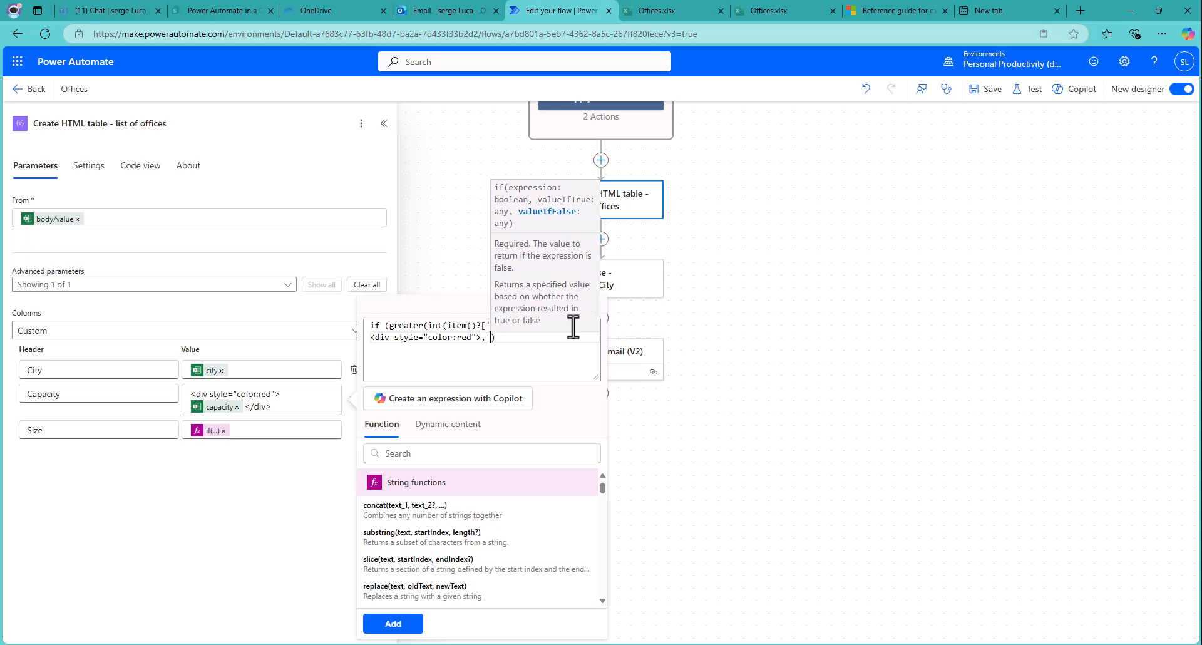
type("<div style=\"color:red\">")
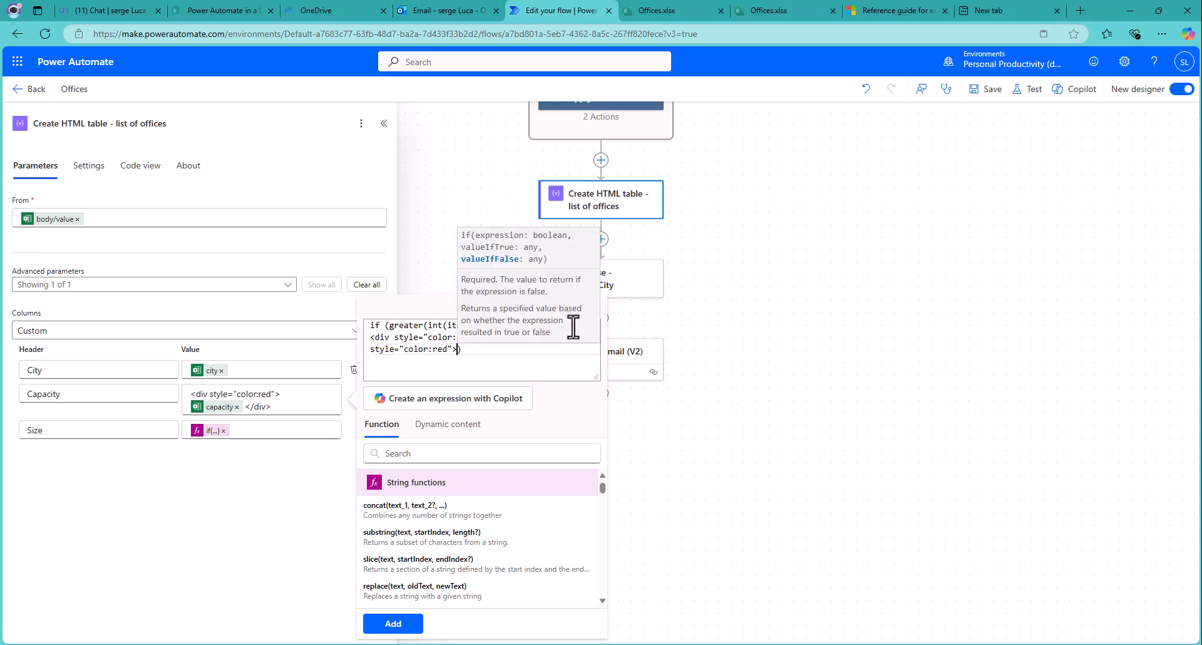
key("Left")
key("Left")
key("Left")
key("BackSpace")
key("BackSpace")
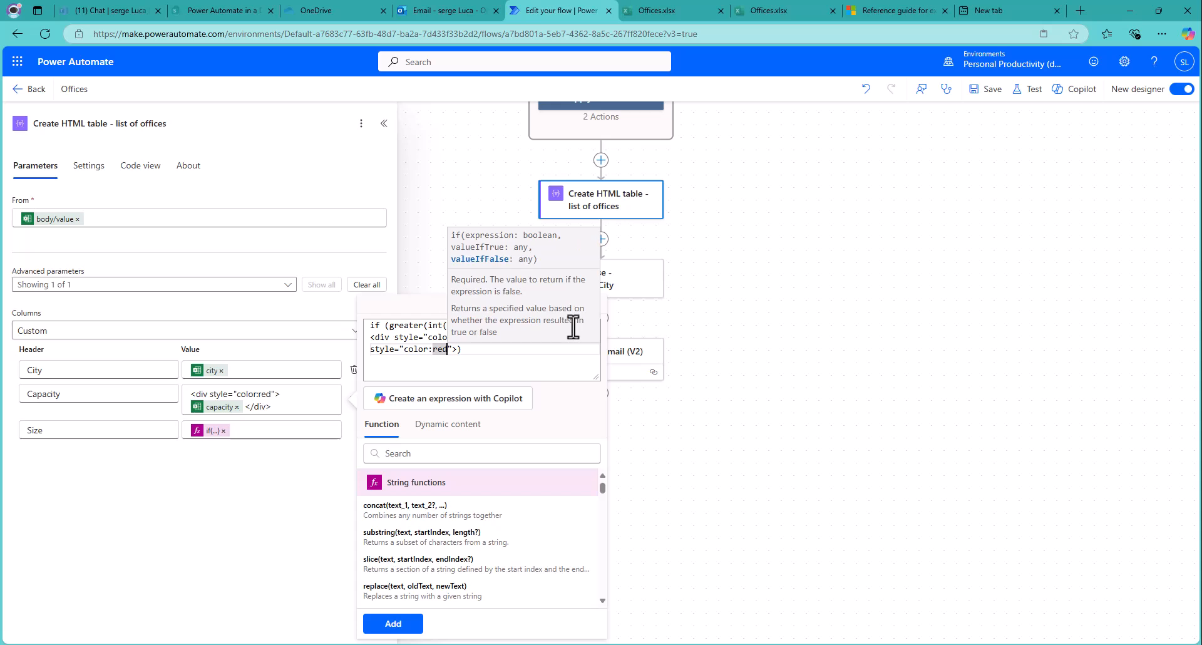
key("BackSpace")
type("green")
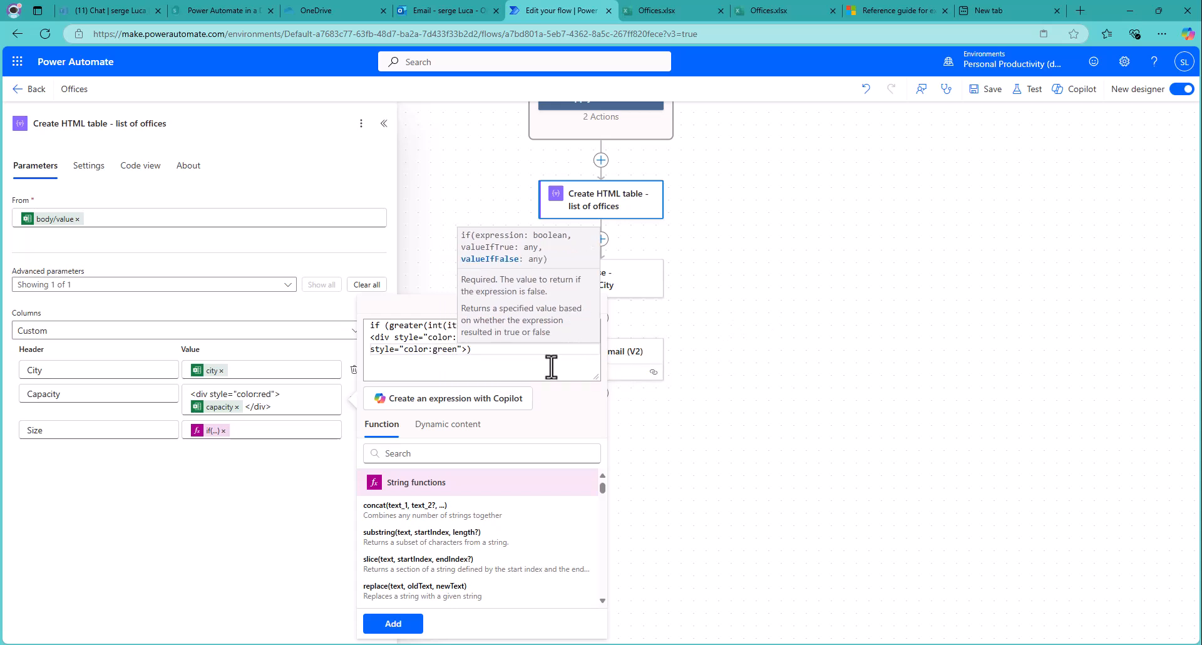
Step: Enlarge the expression editor and try to add the if expression to the Capacity column's value
left_click(520, 358)
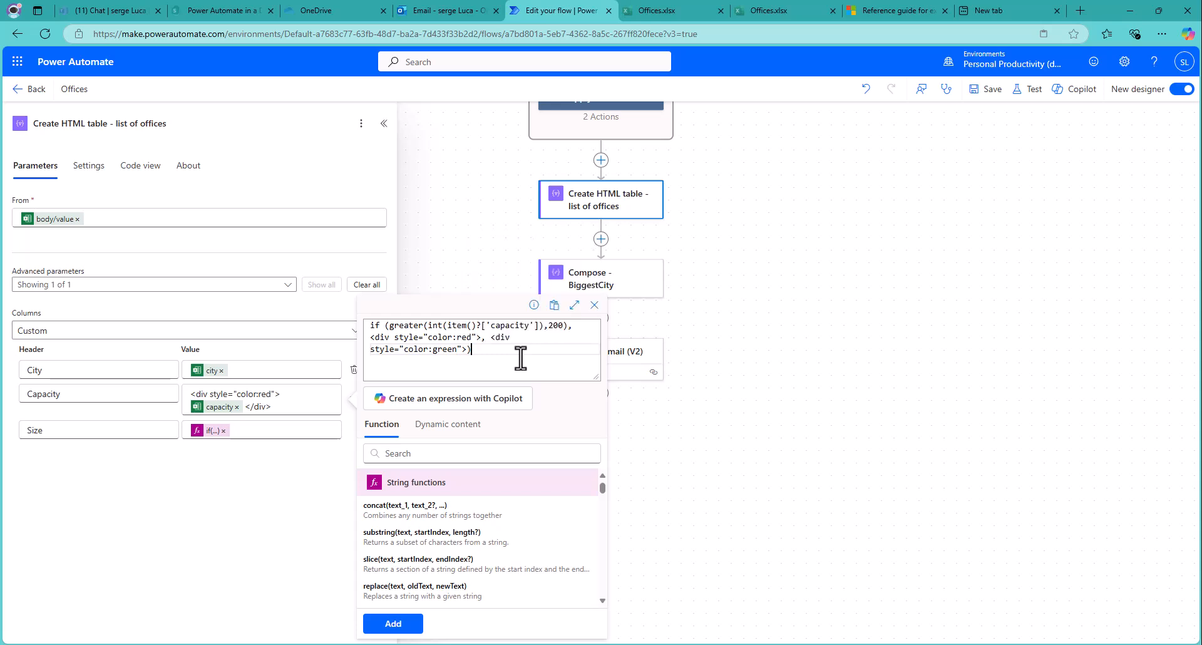
left_click(575, 305)
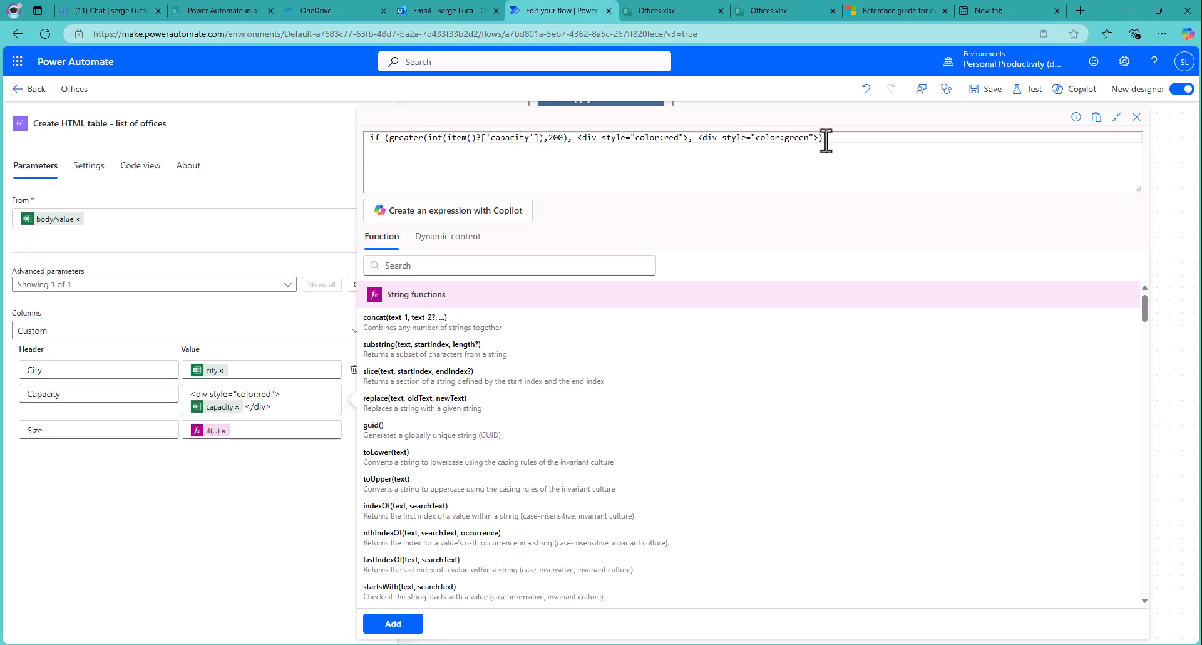
left_click_drag(826, 140, 819, 141)
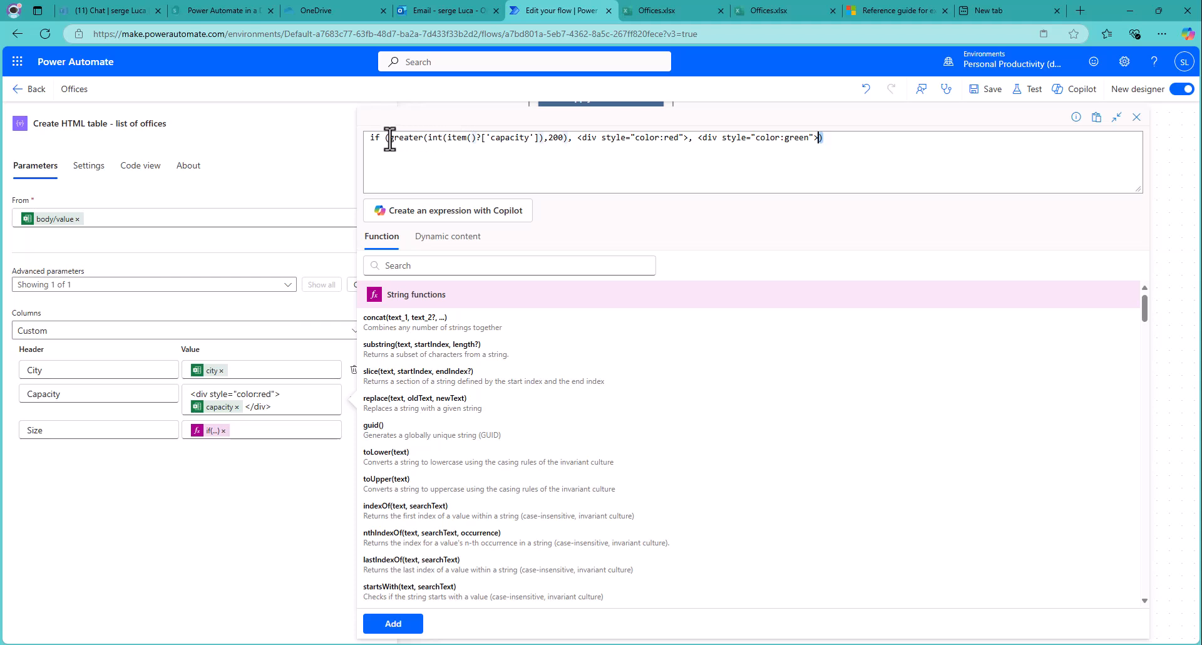
left_click(392, 624)
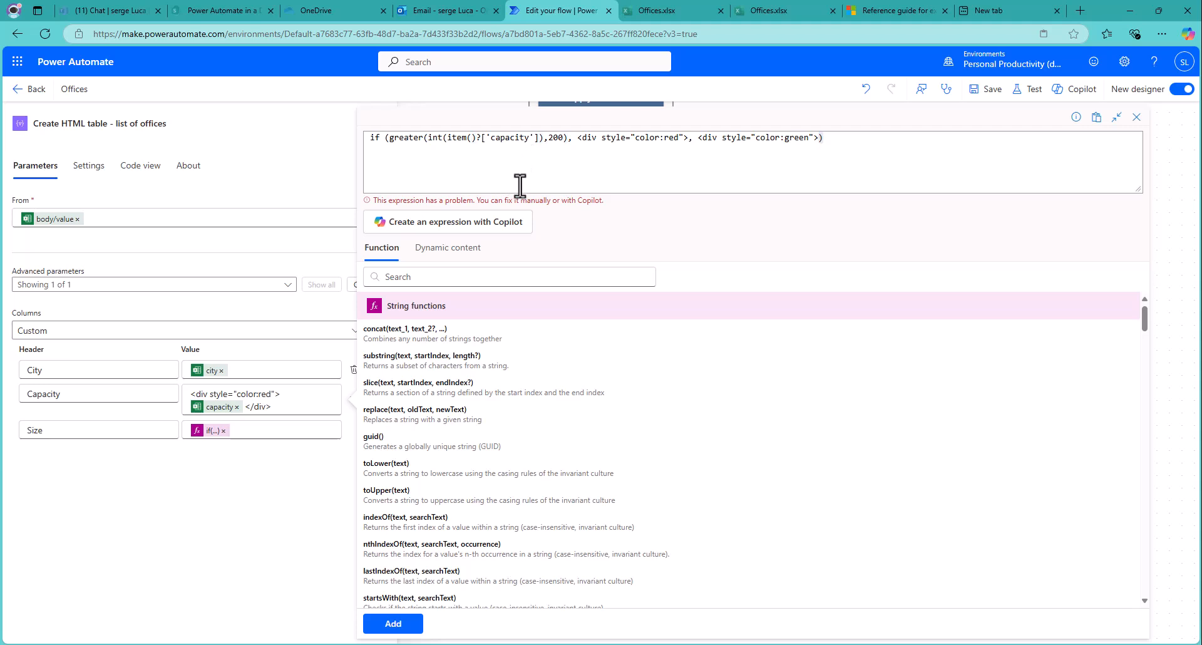
Step: Check the comparison part of the expression, remove the closing parenthesis after 200 and try to add the expression again
left_click(533, 169)
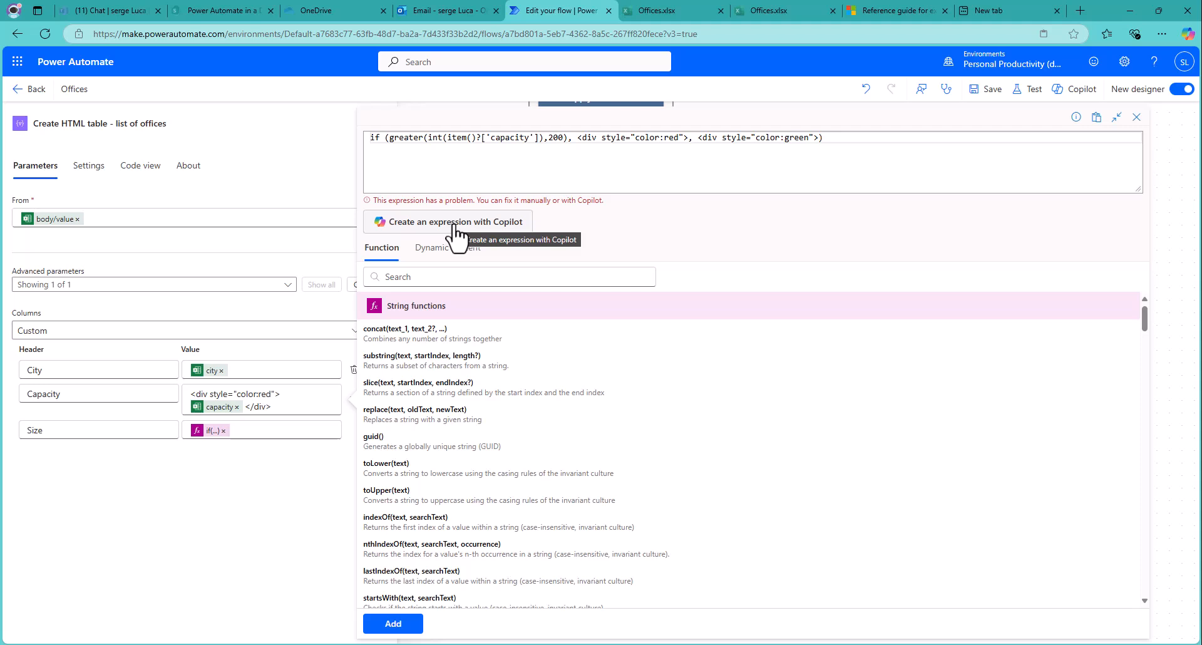
double_click(451, 137)
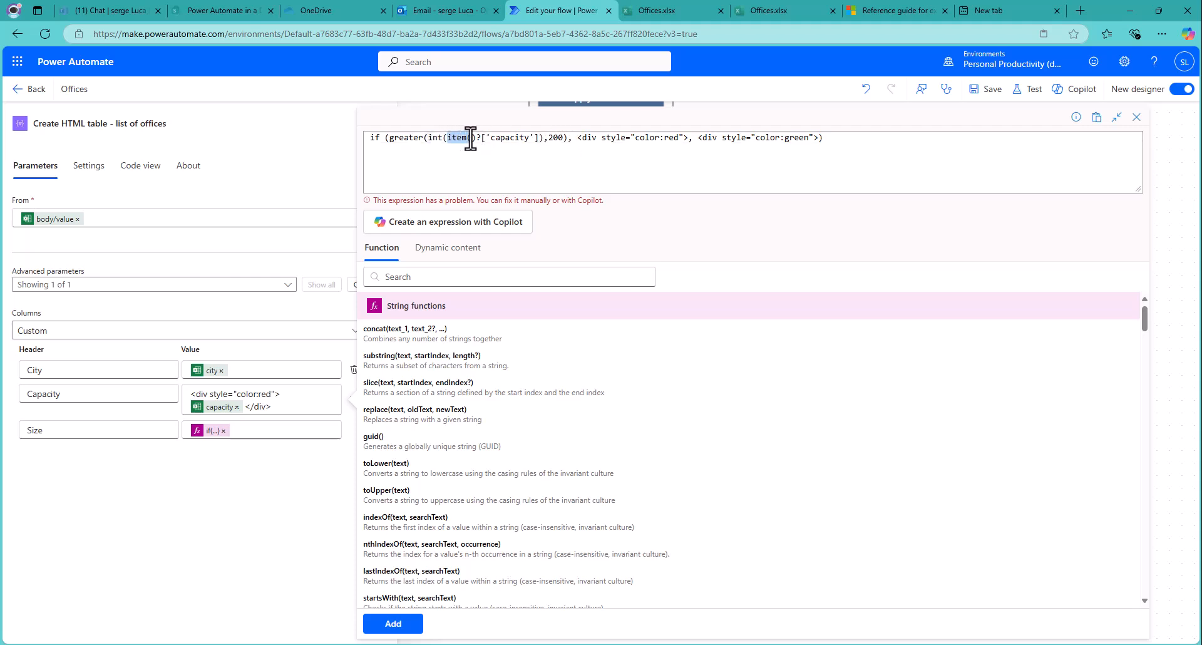
left_click_drag(472, 137, 565, 139)
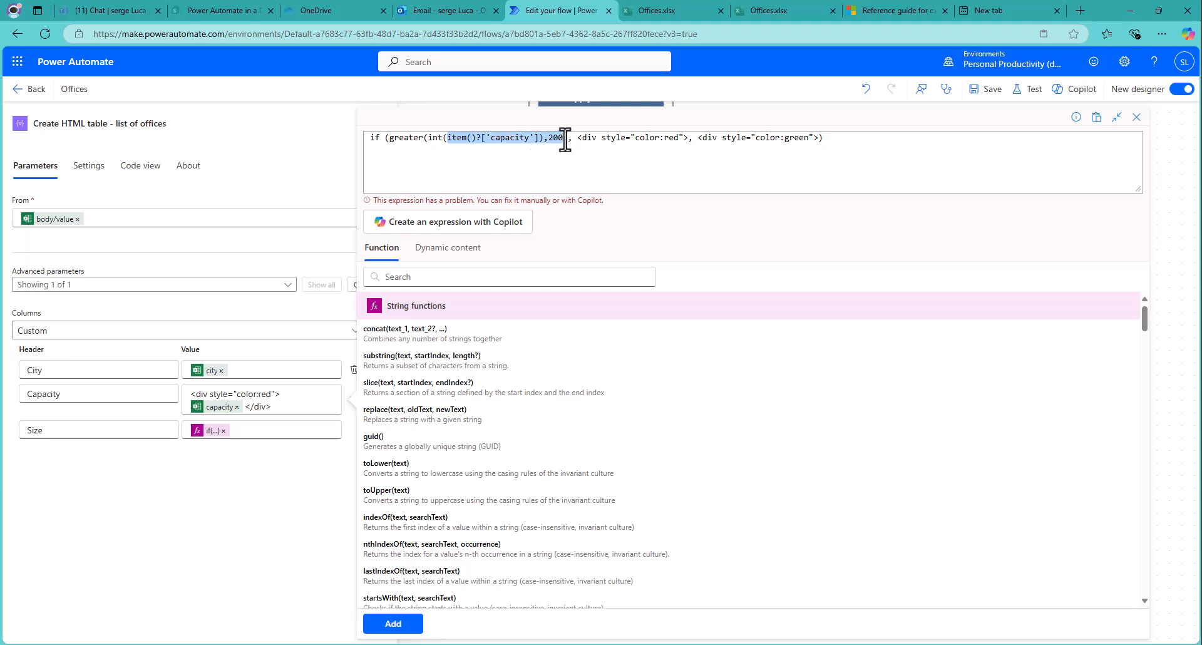
left_click_drag(565, 139, 540, 139)
left_click(570, 137)
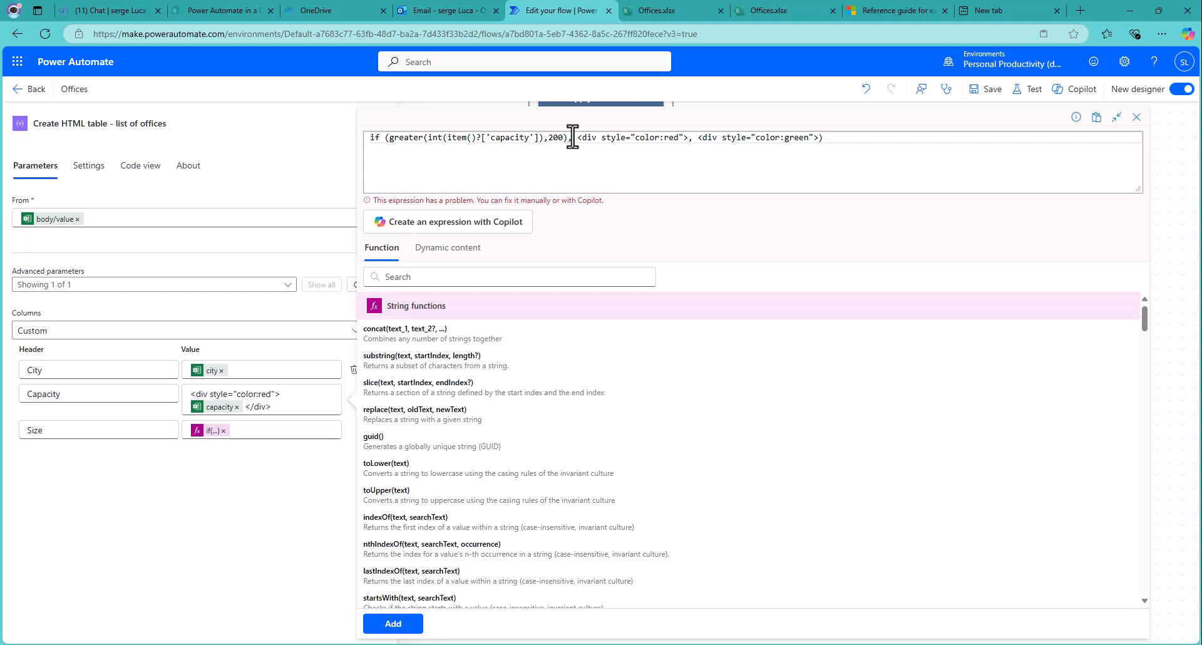
key("BackSpace")
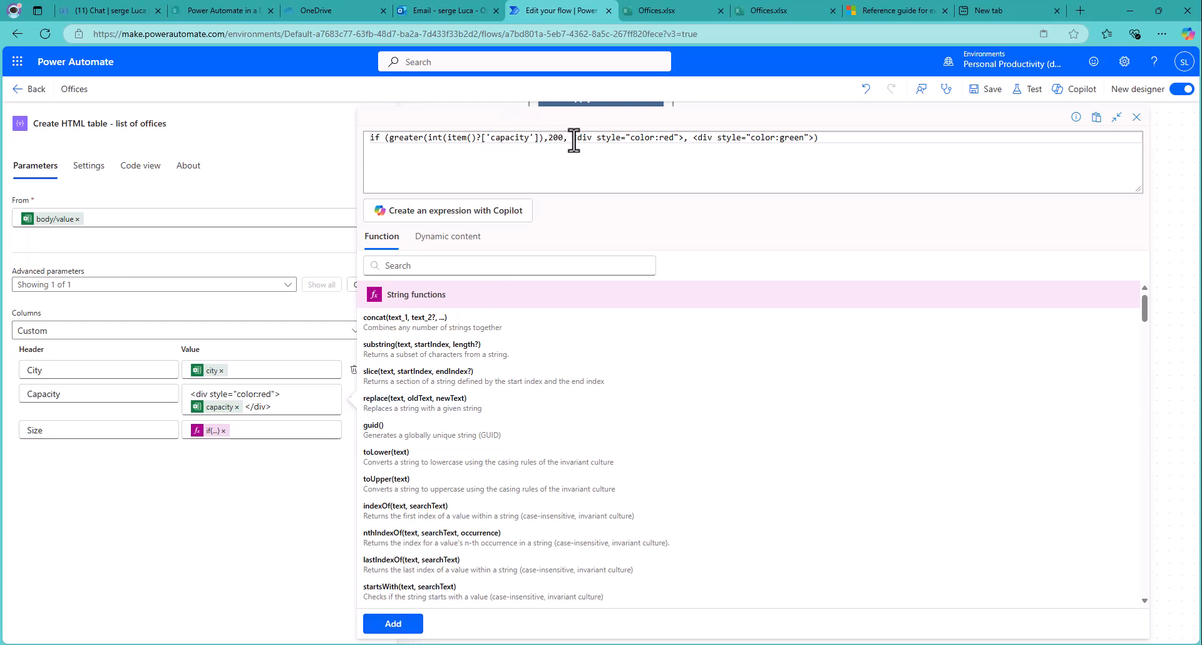
left_click_drag(572, 138, 683, 138)
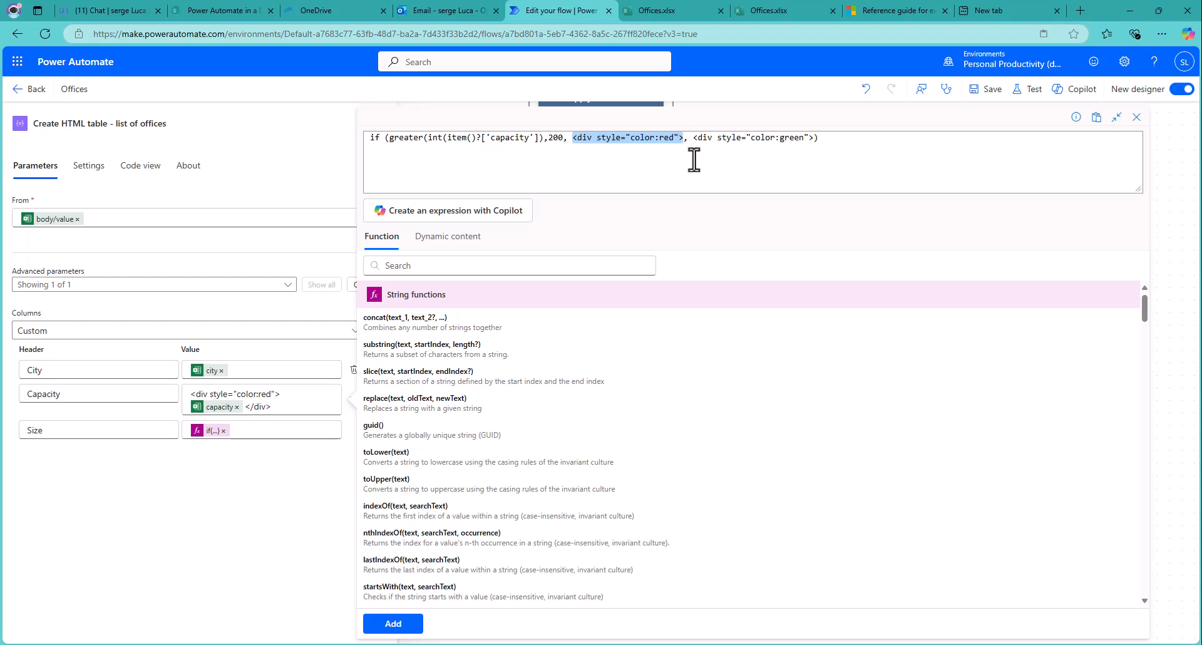
left_click(400, 623)
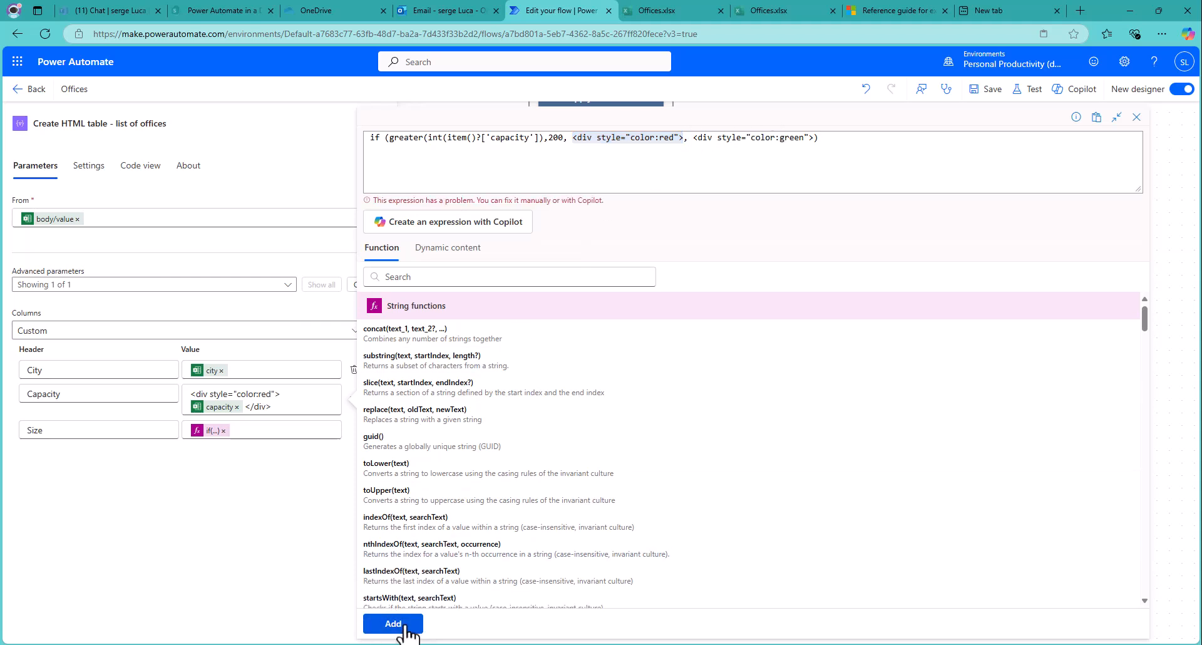
Step: Enclose the <div style="color:red"> tag in single quotes within the Capacity column's if expression
left_click(573, 138)
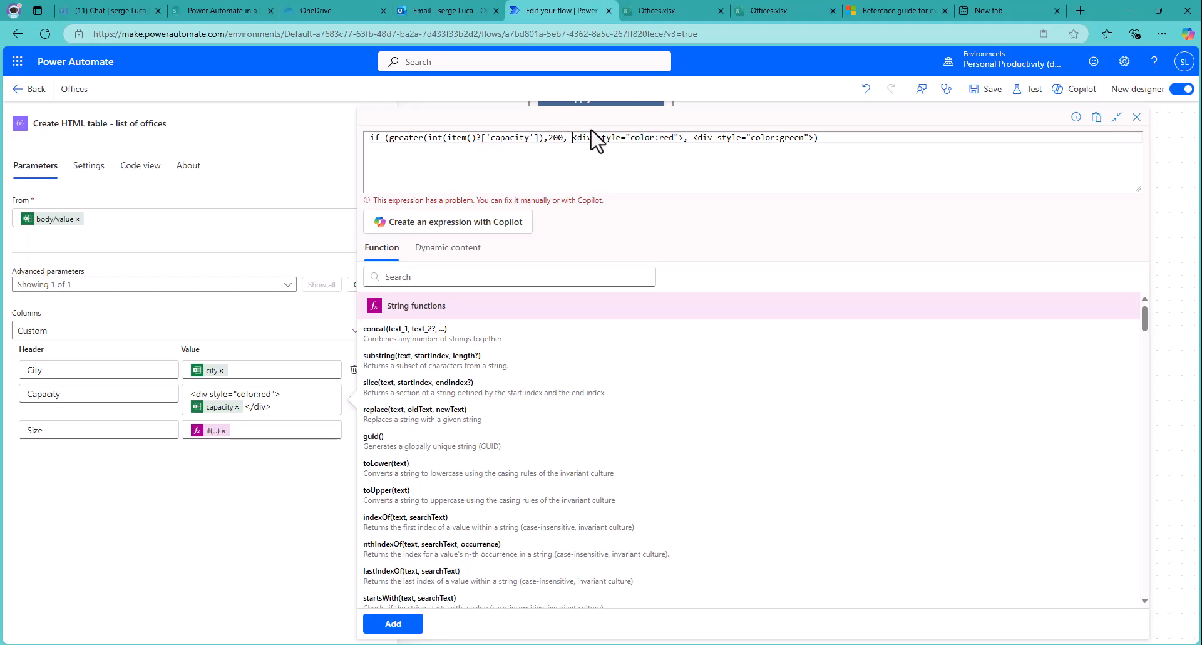
type("'")
key("Right")
key("Right")
key("Right")
key("Right")
key("Right")
key("Right")
key("Right")
key("Right")
key("Right")
key("Right")
key("Right")
key("Right")
key("Right")
key("Right")
key("Right")
key("Right")
key("Right")
key("Right")
key("Right")
key("Right")
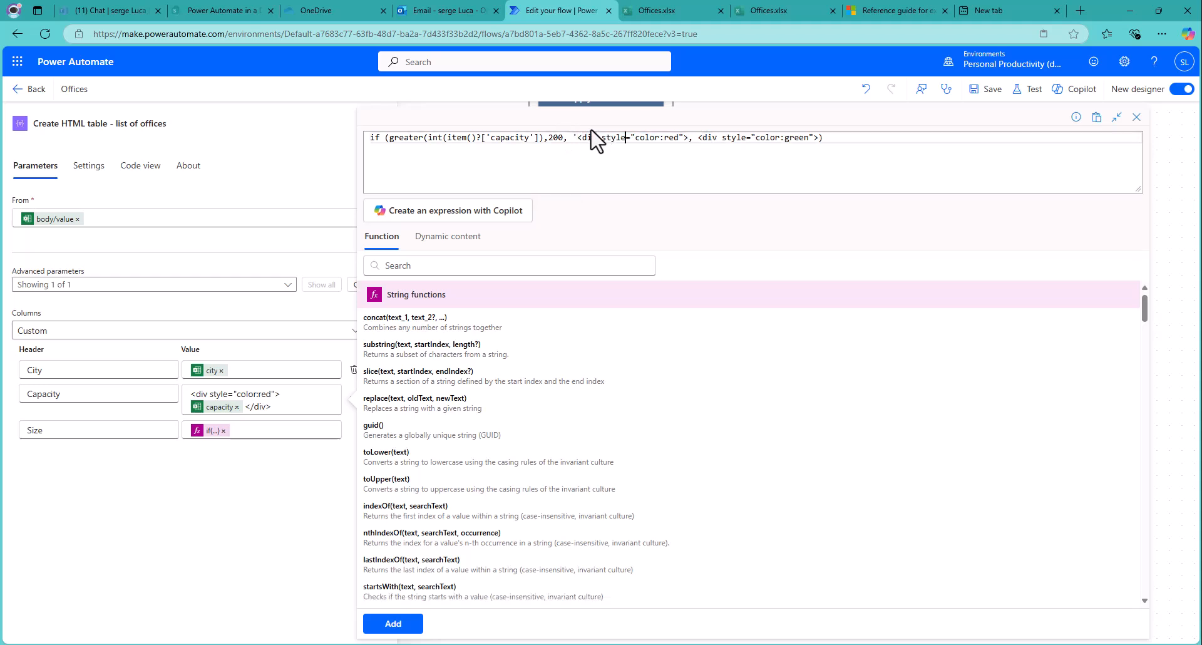
key("Right")
type("'")
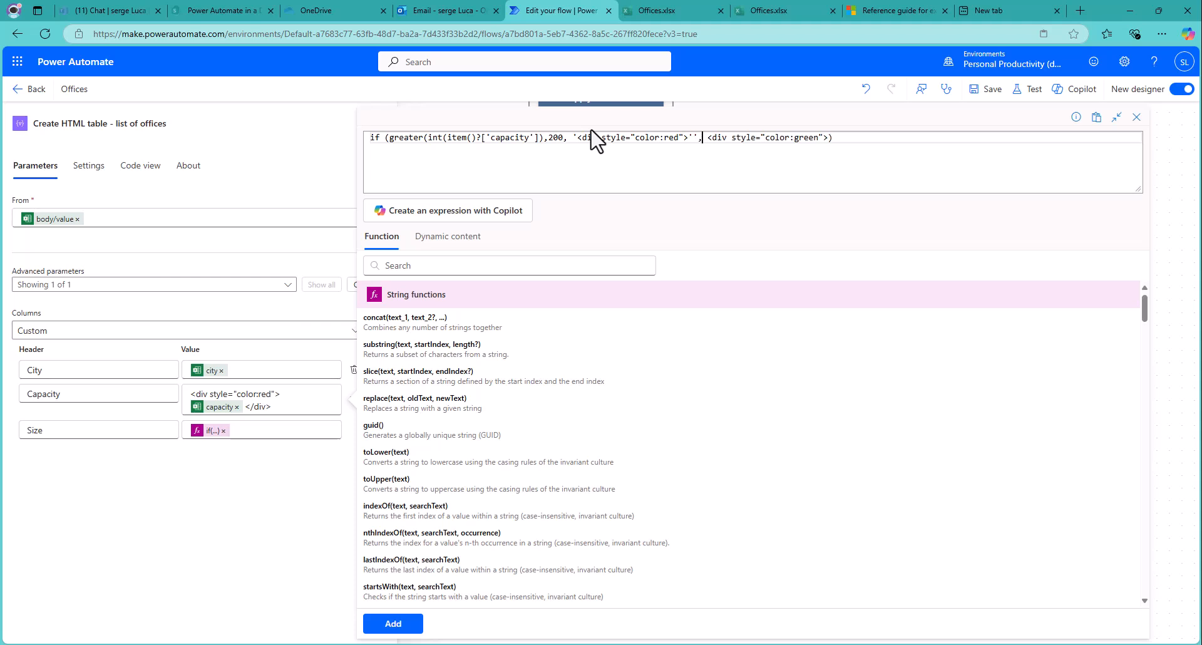
key("BackSpace")
type("'")
Step: Insert a single quote before the <div style="color:green"> tag and try to add the expression again
key("Right")
key("Right")
key("Right")
key("Right")
key("Right")
key("Right")
key("Right")
key("Right")
key("Right")
key("Right")
key("Right")
key("Right")
key("Right")
key("Right")
key("Right")
key("Right")
key("Right")
key("Right")
key("Right")
left_click(390, 626)
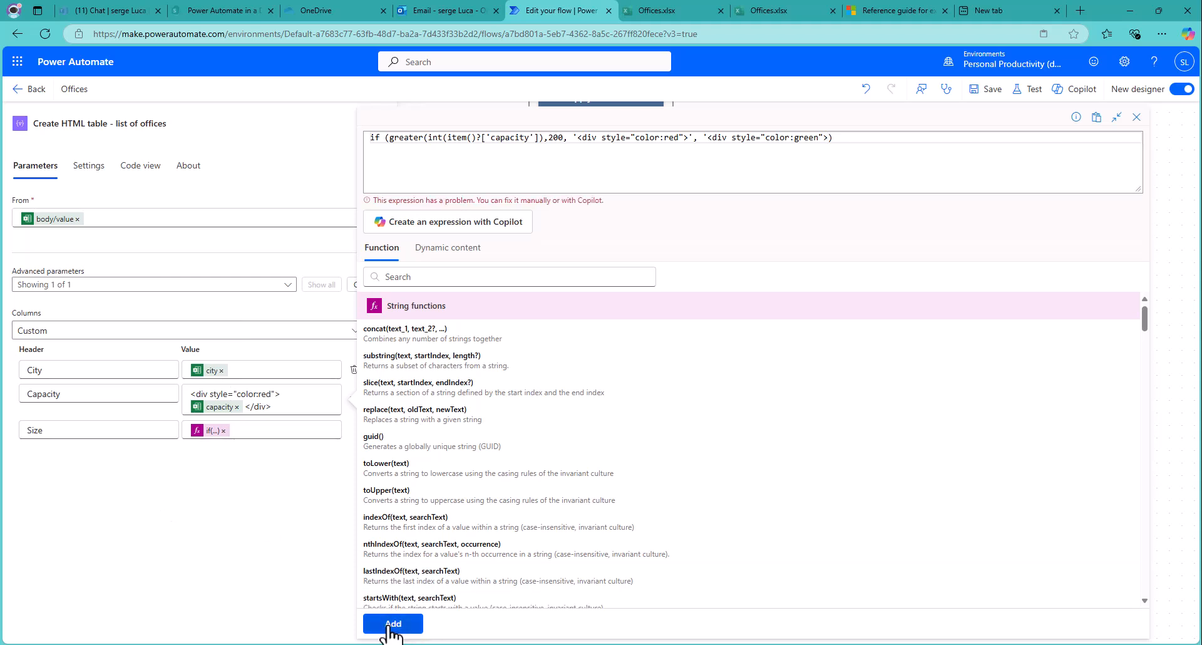
Step: Have Copilot fix the if expression, review its suggestion, accept it and add it to the Capacity column's value
left_click(459, 227)
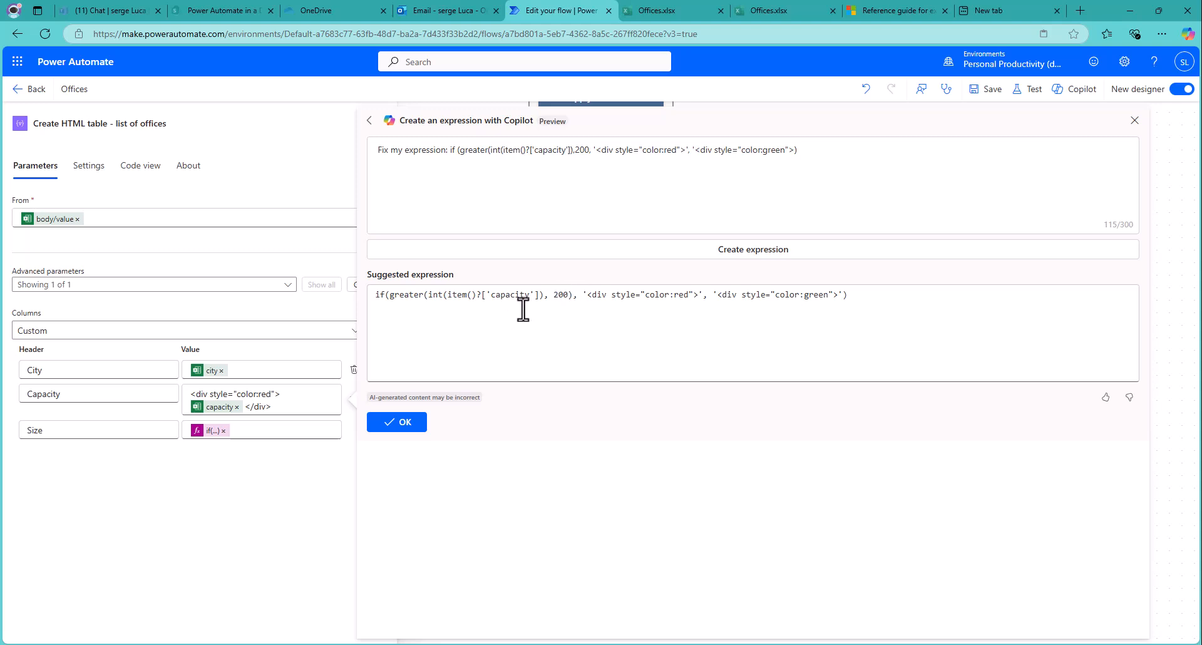
left_click(427, 295)
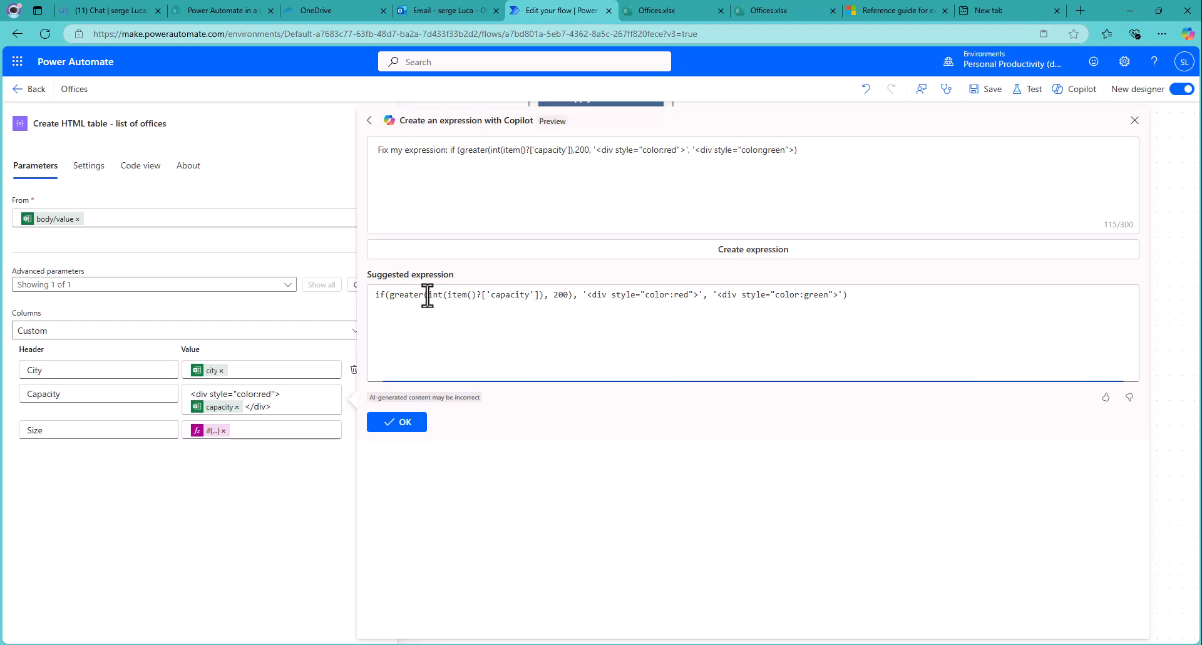
left_click_drag(427, 295, 703, 296)
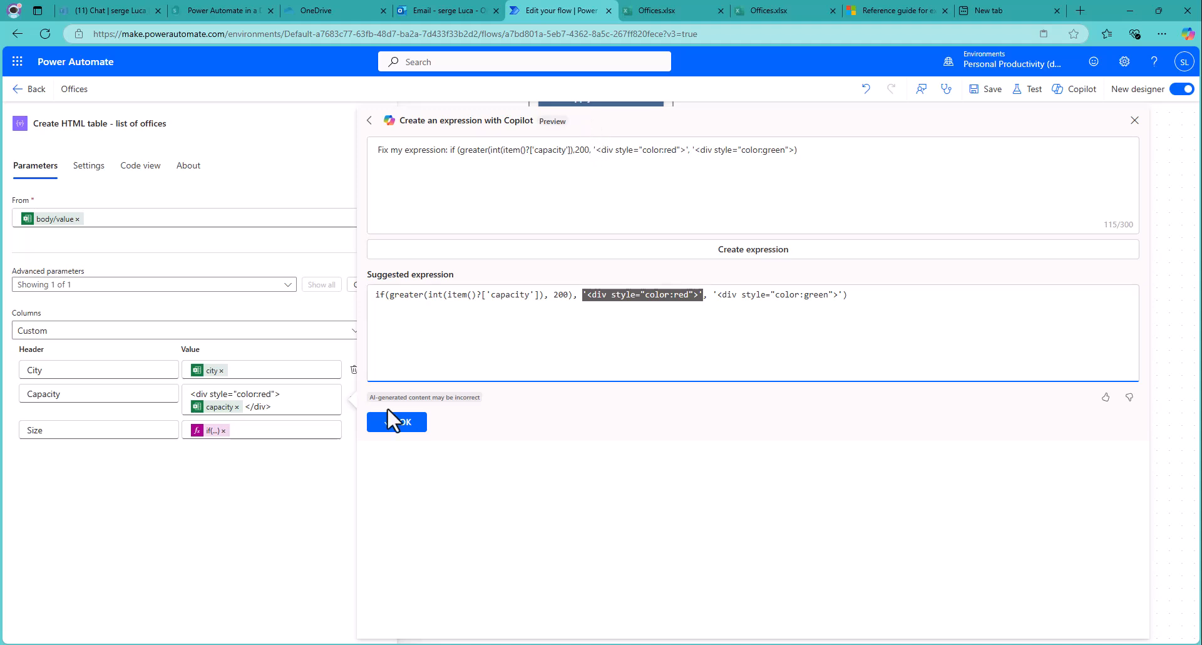
left_click(404, 424)
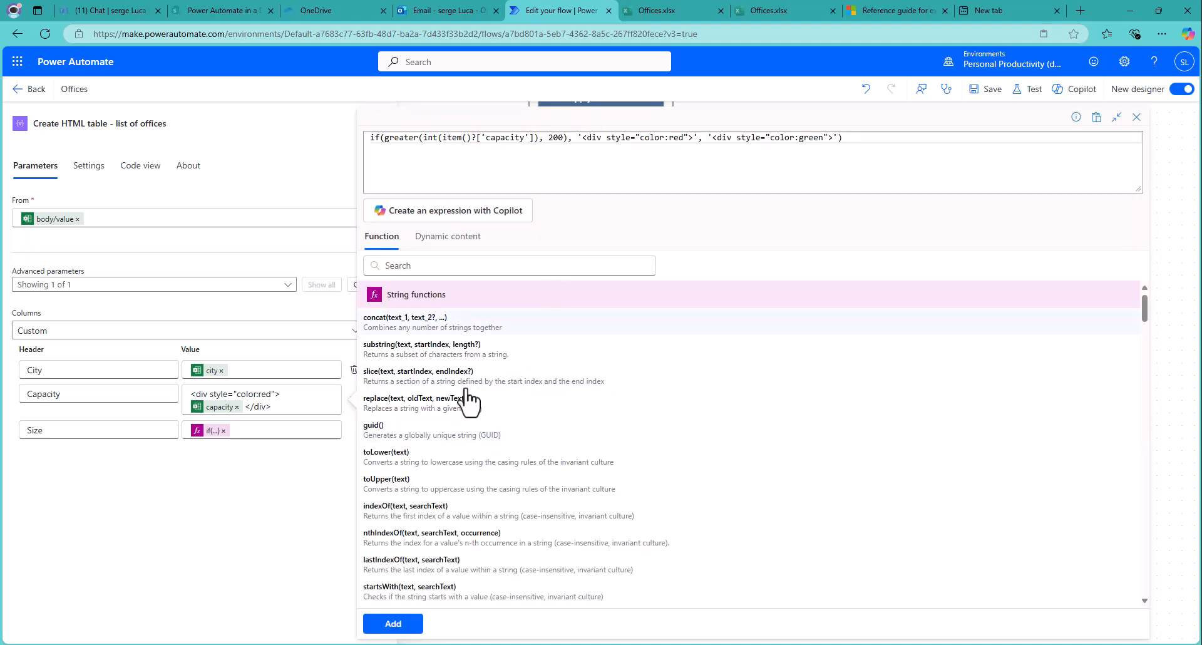
left_click(392, 623)
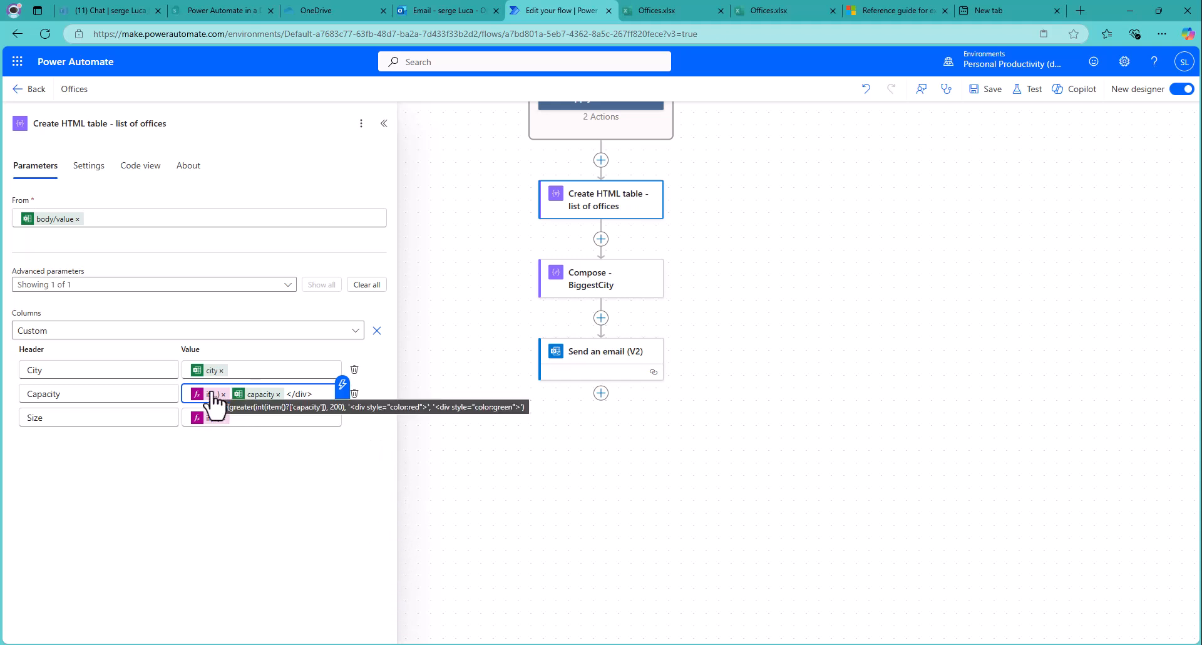
Step: Save the flow and test it automatically with the most recent of the recently used triggers
left_click(1032, 89)
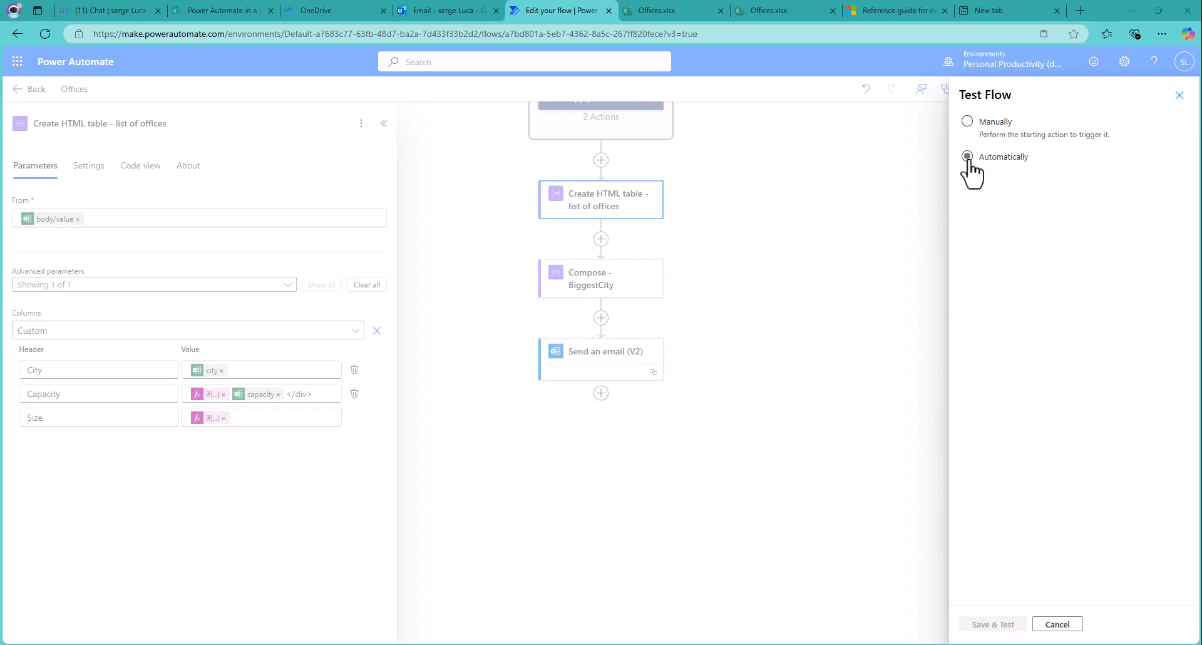
left_click(968, 156)
left_click(989, 177)
left_click(975, 201)
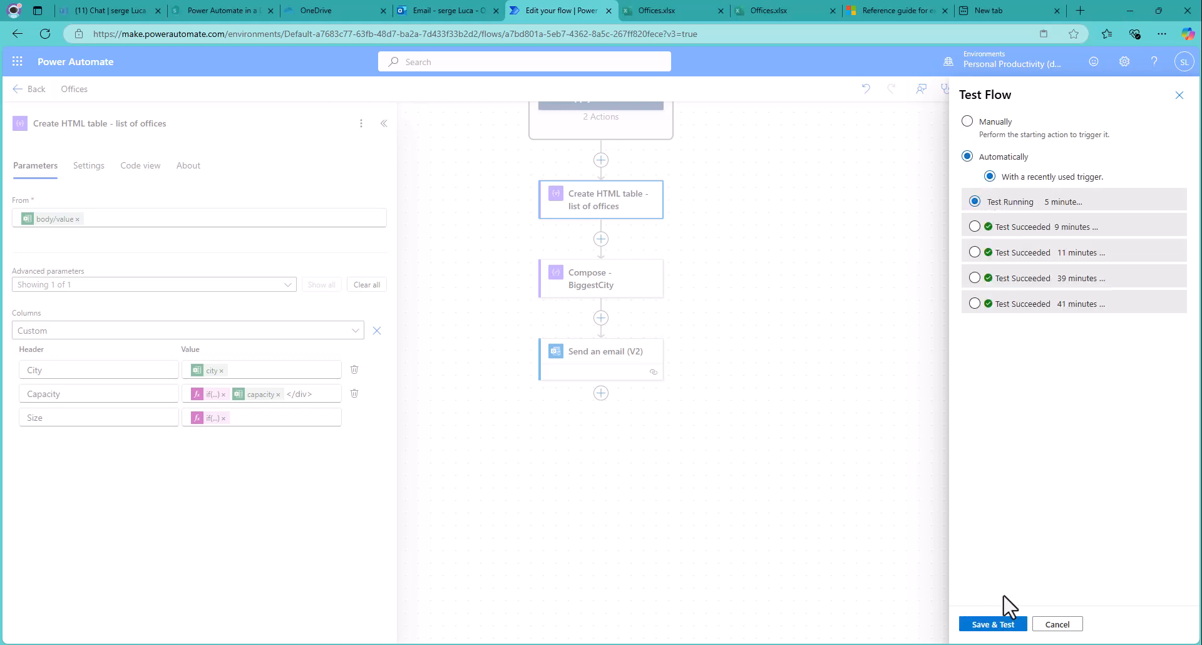
left_click(996, 625)
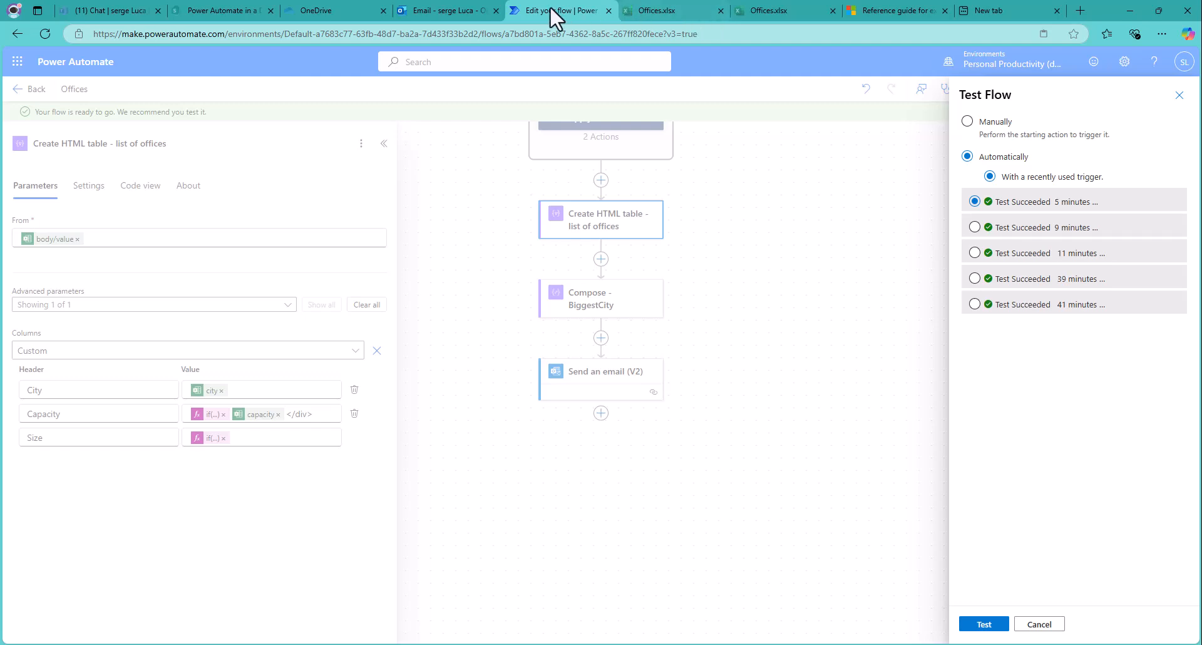
Step: Switch to Outlook, open the newest Office Capacity Report email and check the colours of the capacities in the table
left_click(452, 15)
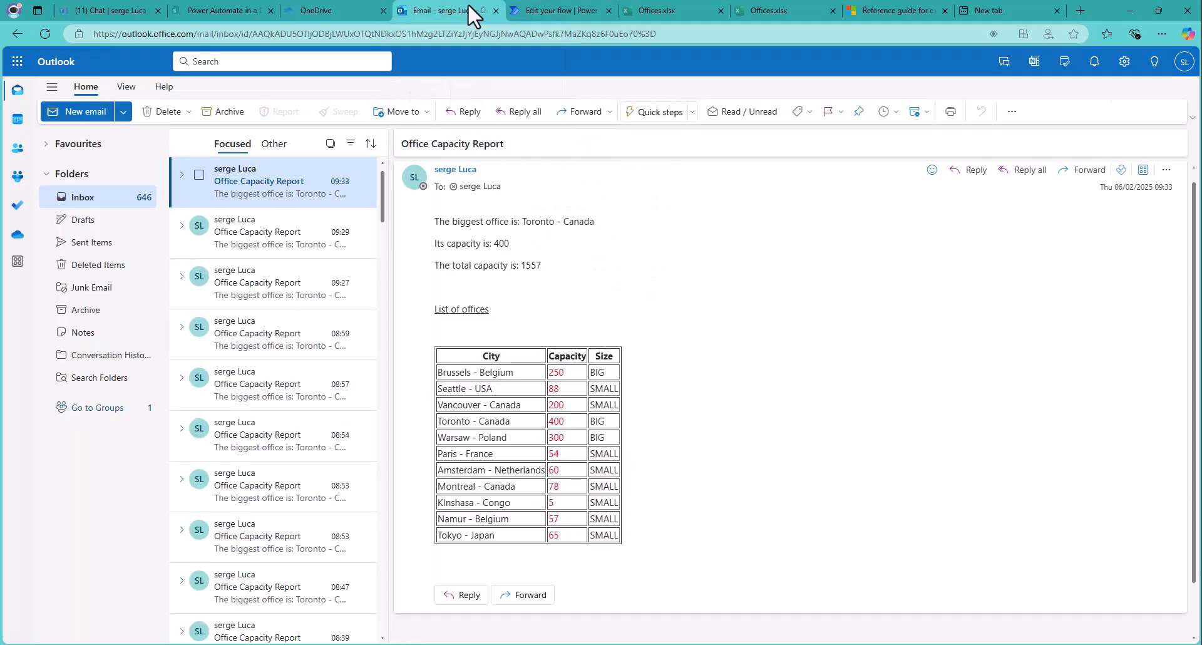
left_click(261, 192)
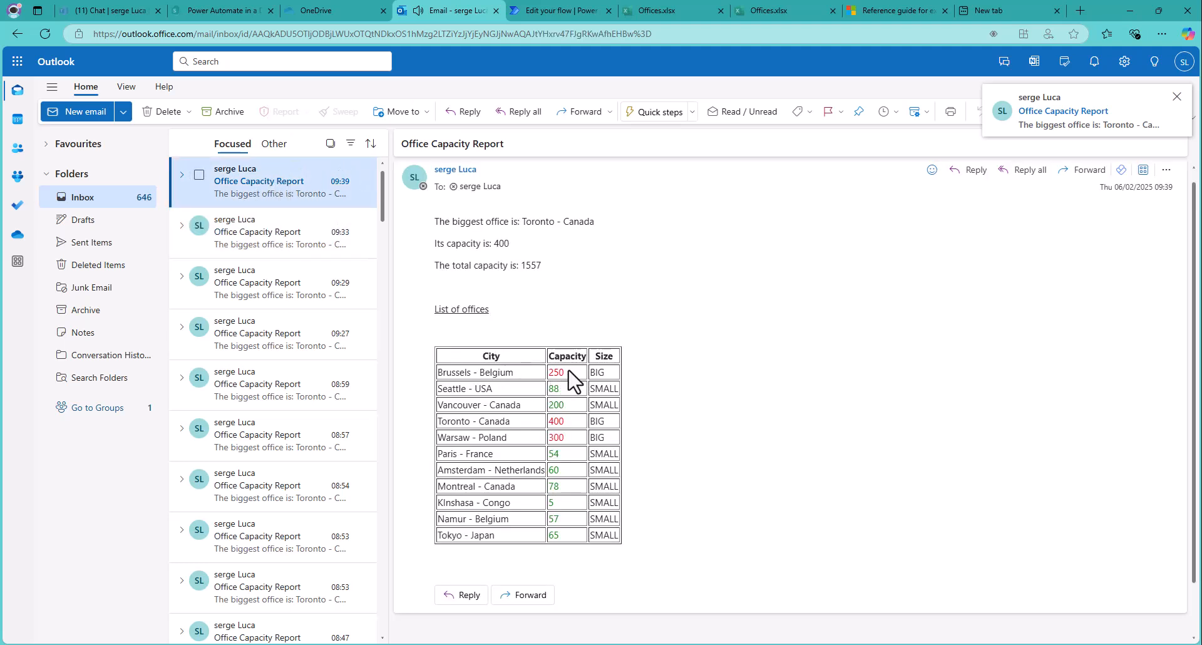
double_click(556, 372)
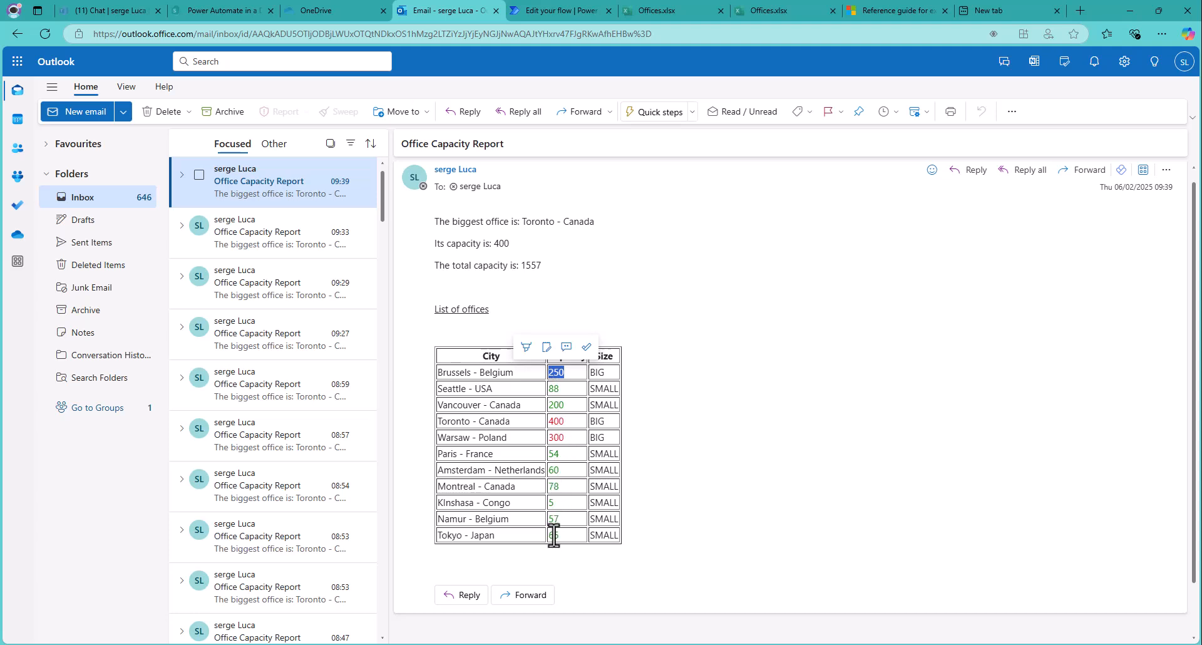
Step: Switch back to the flow in Power Automate and open the if expression in the Capacity column's value
left_click(540, 10)
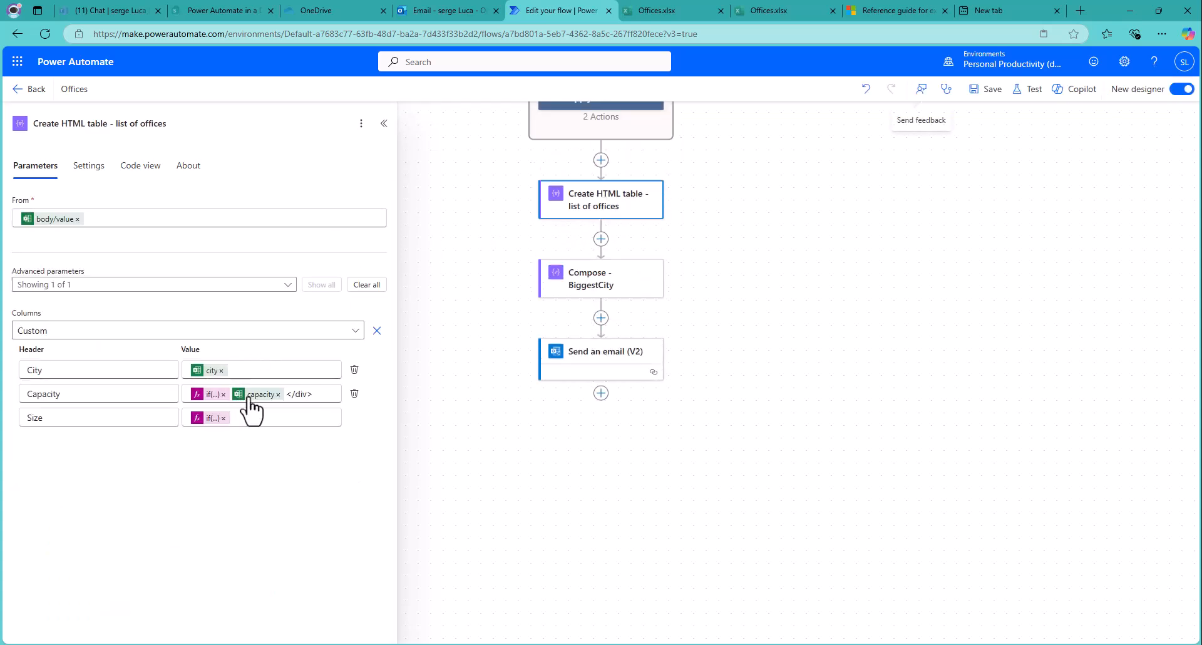
left_click(213, 395)
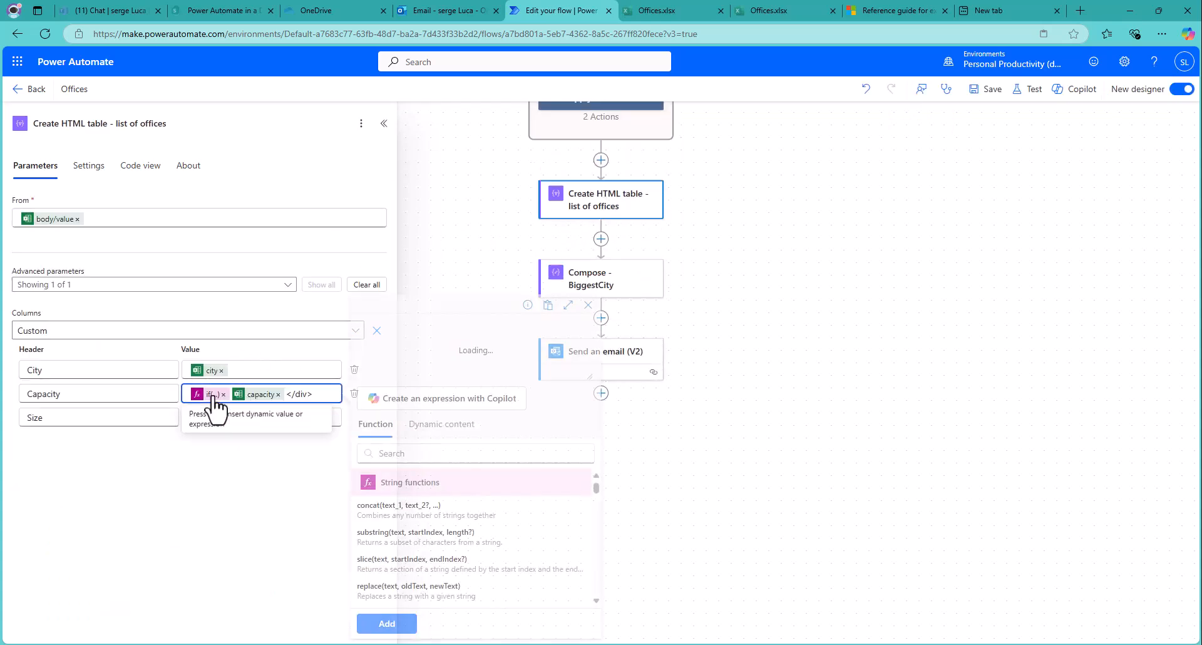